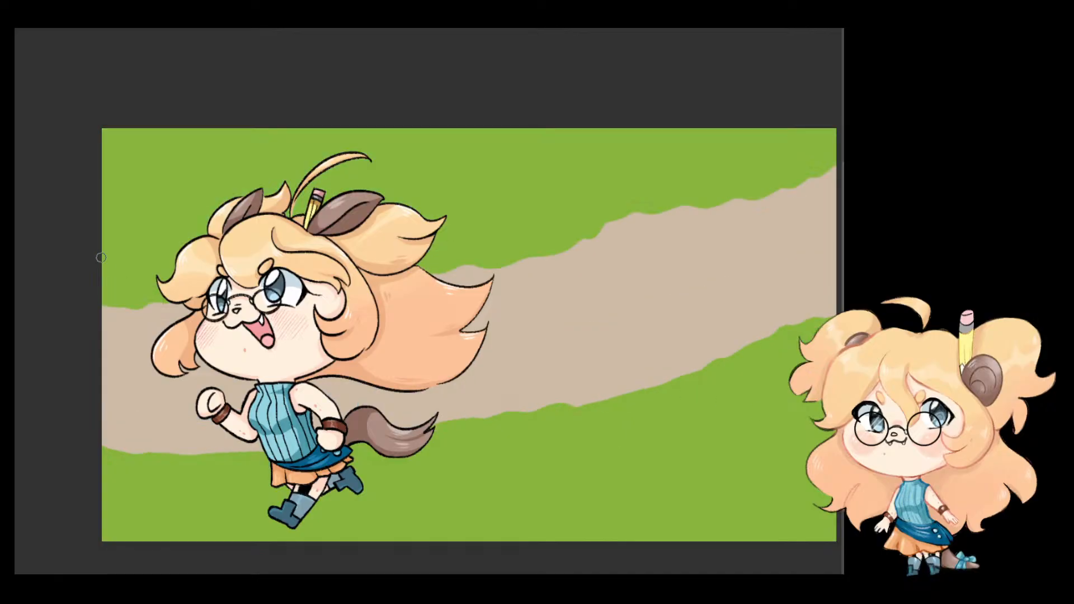
Step: Draw a wavy light-blue horizon line across the grass above the path and fill the area above it with sky blue
left_click_drag(85, 234, 194, 240)
key("ctrl+z")
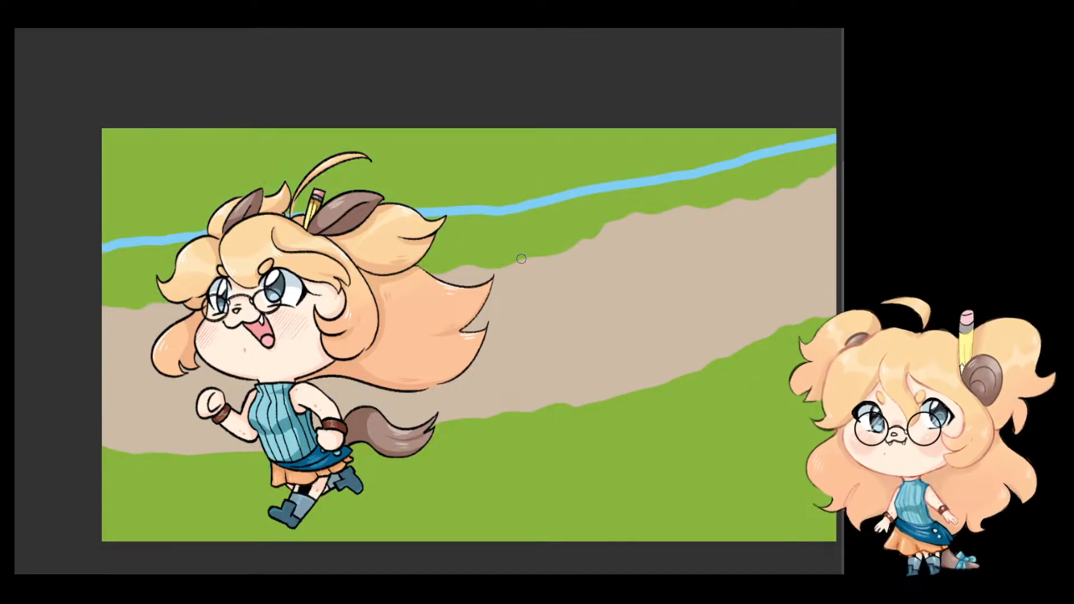
left_click(522, 168)
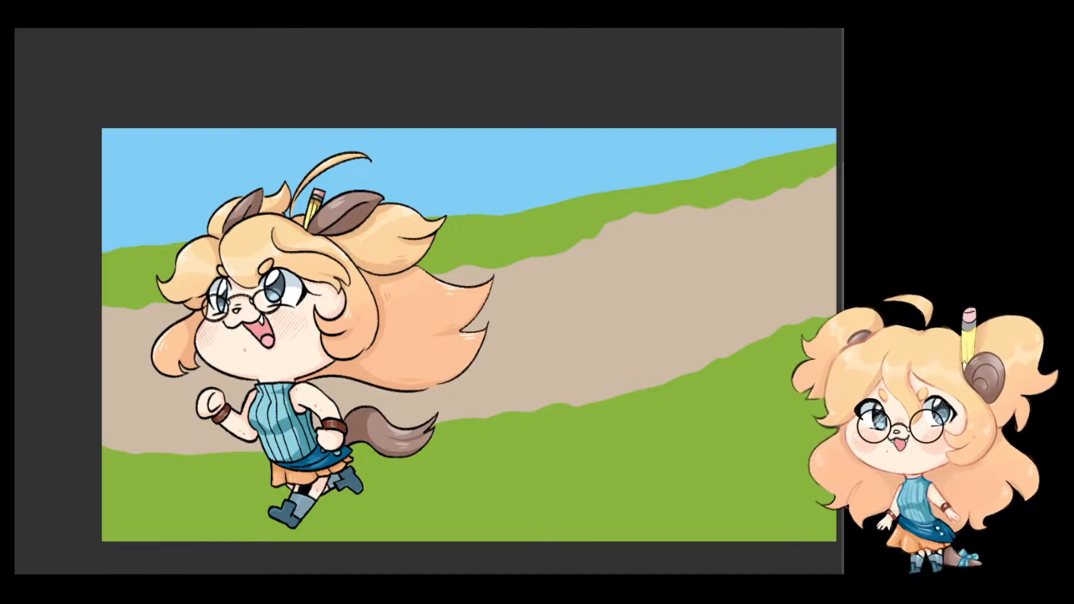
scroll(641, 439, "up", 2)
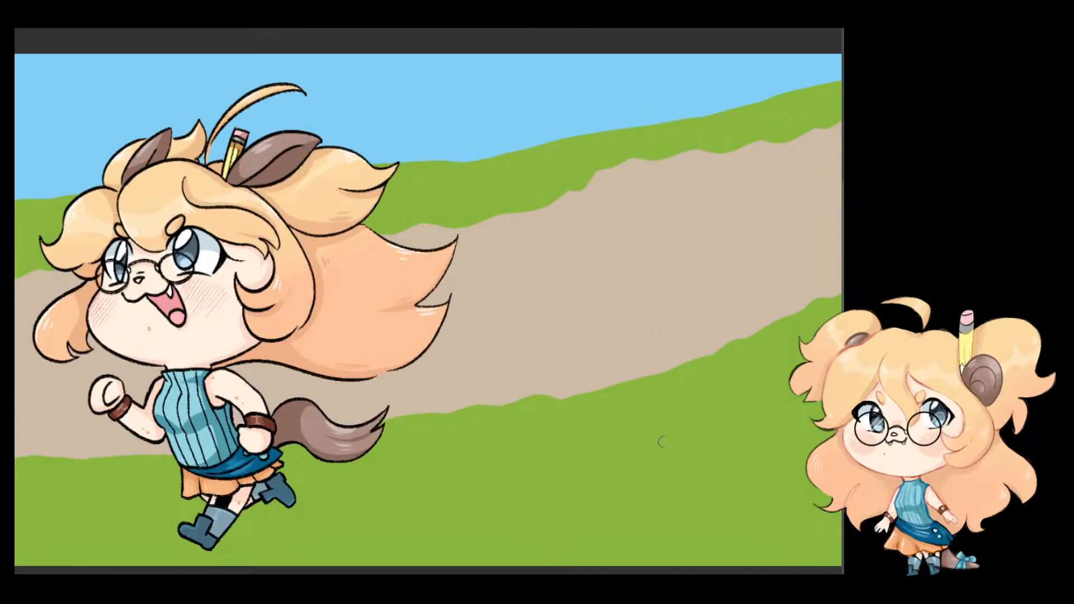
scroll(671, 444, "down", 1)
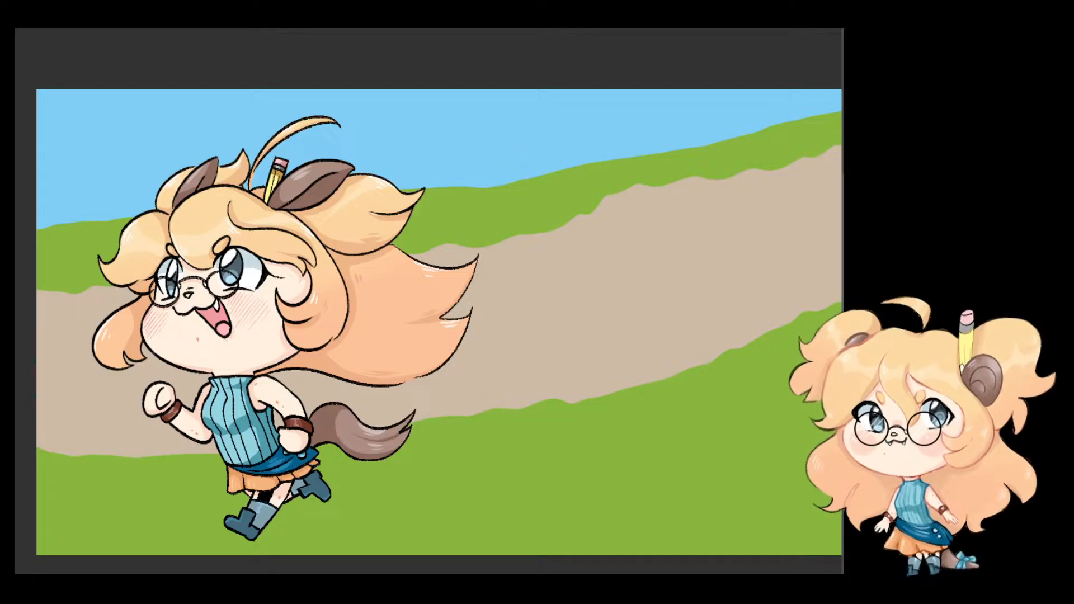
key("w")
left_click(602, 325)
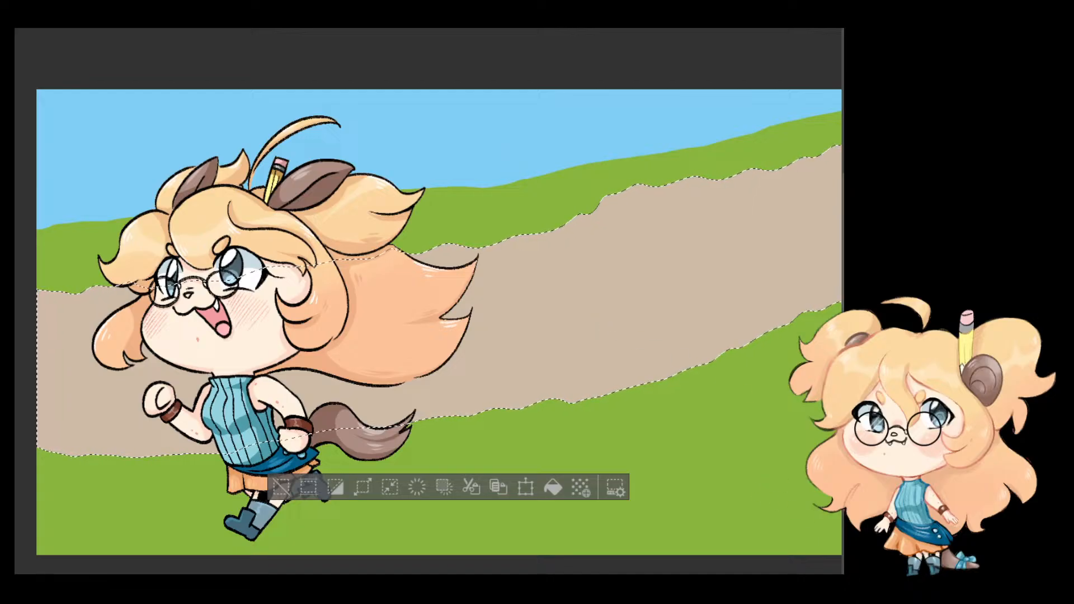
key("Delete")
key("ctrl+z")
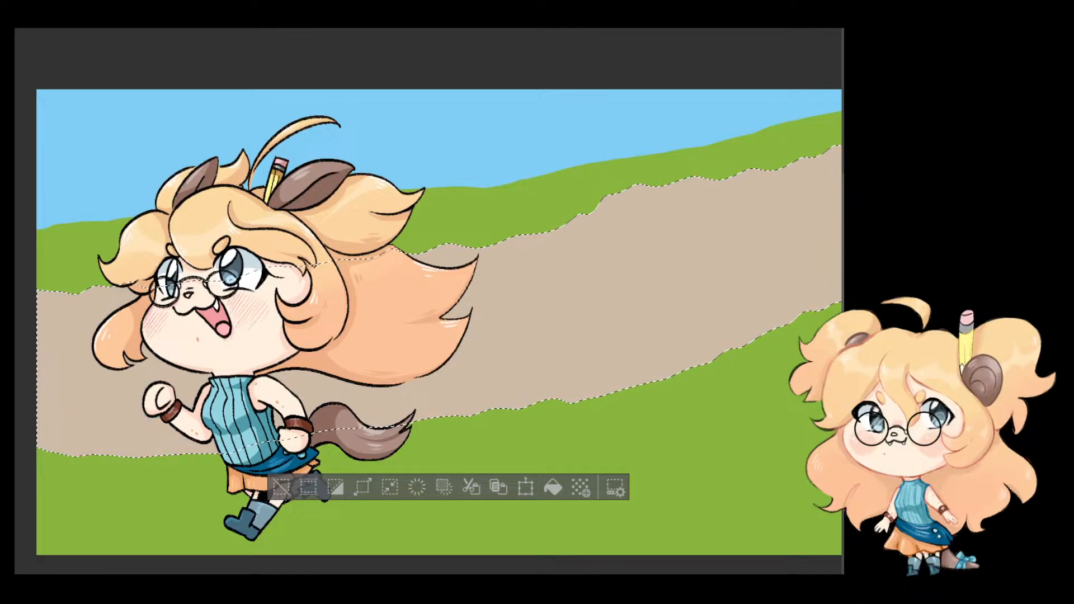
key("Delete")
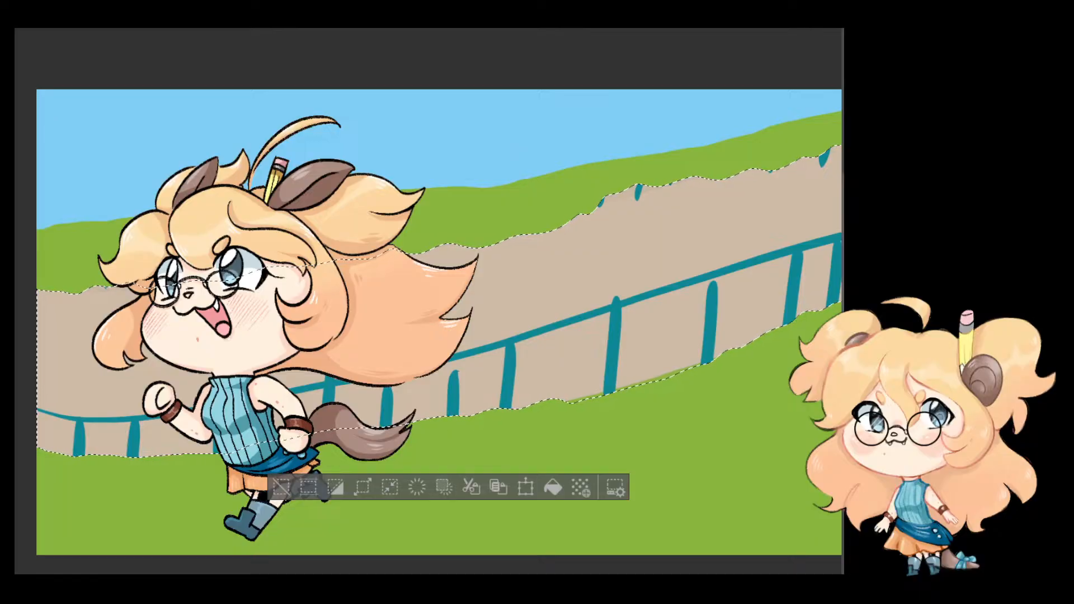
key("ctrl+z")
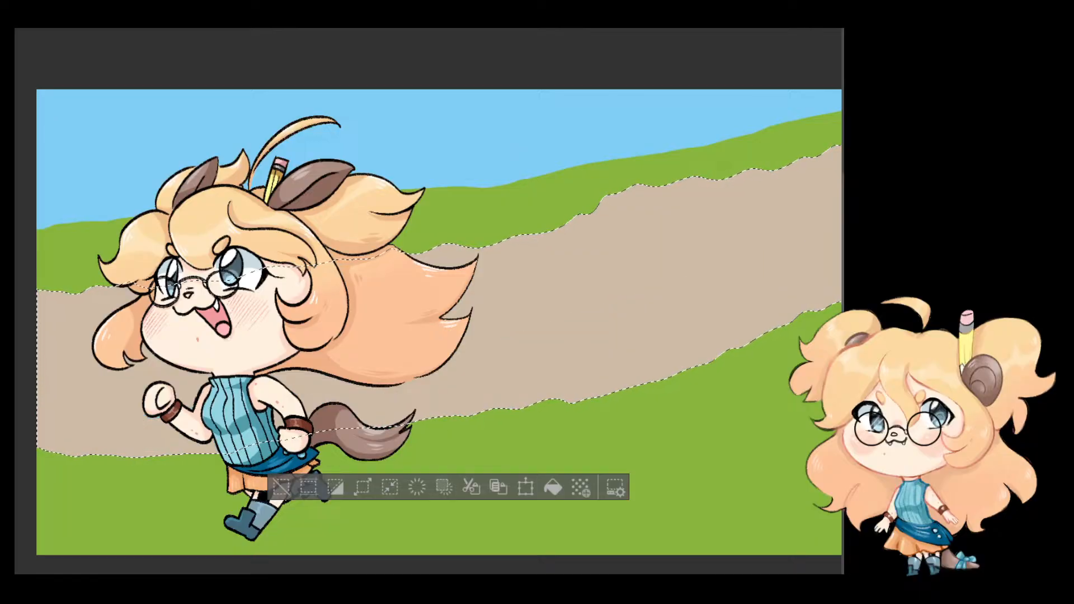
key("ctrl+d")
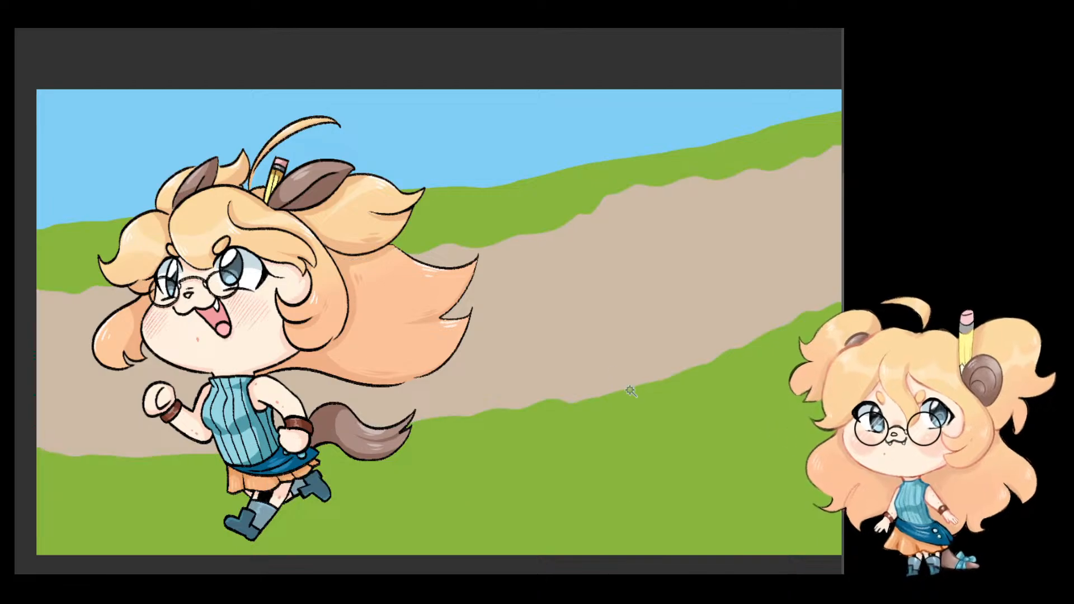
Step: Try brushing darker grass texture onto the lower meadow inside a selection of everything except the path
left_click(725, 186)
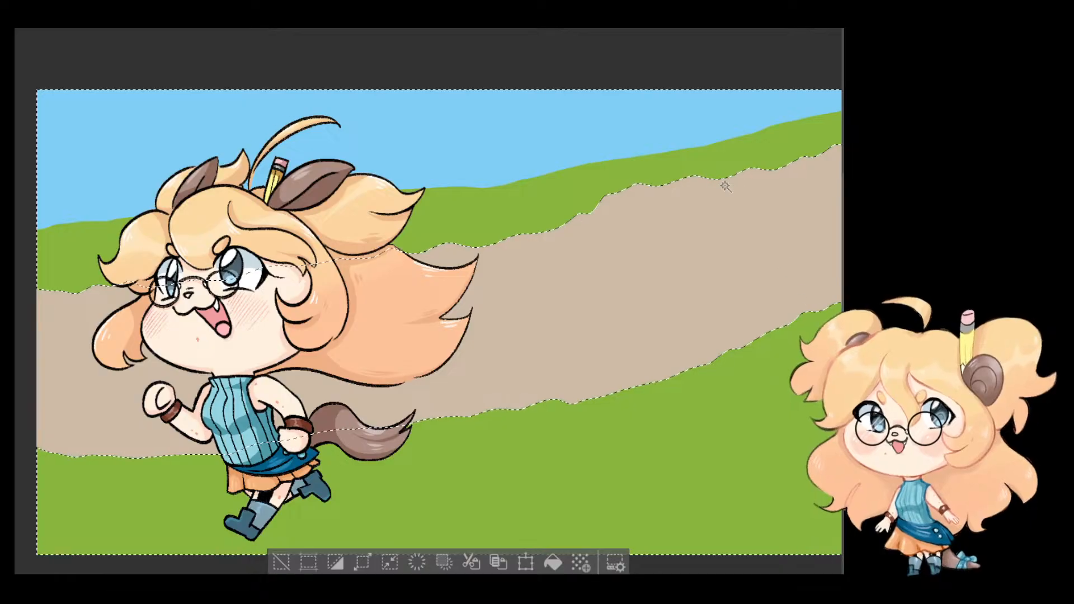
key("b")
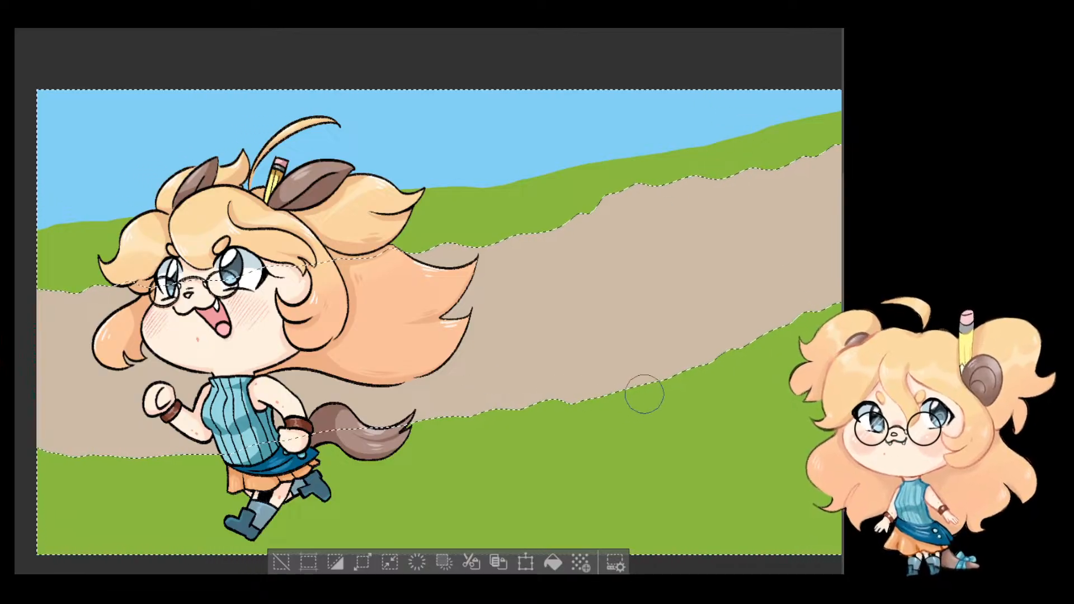
mouse_move(645, 394)
left_mouse_down()
mouse_move(663, 381)
mouse_move(657, 408)
mouse_move(699, 428)
left_mouse_up()
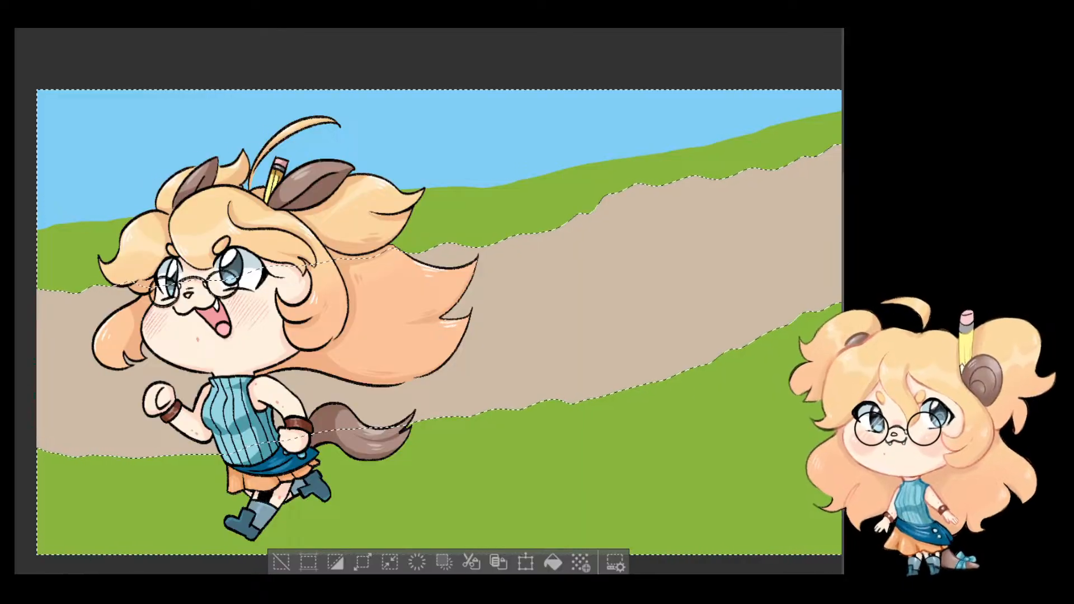
mouse_move(765, 405)
left_mouse_down()
mouse_move(725, 432)
mouse_move(798, 483)
left_mouse_up()
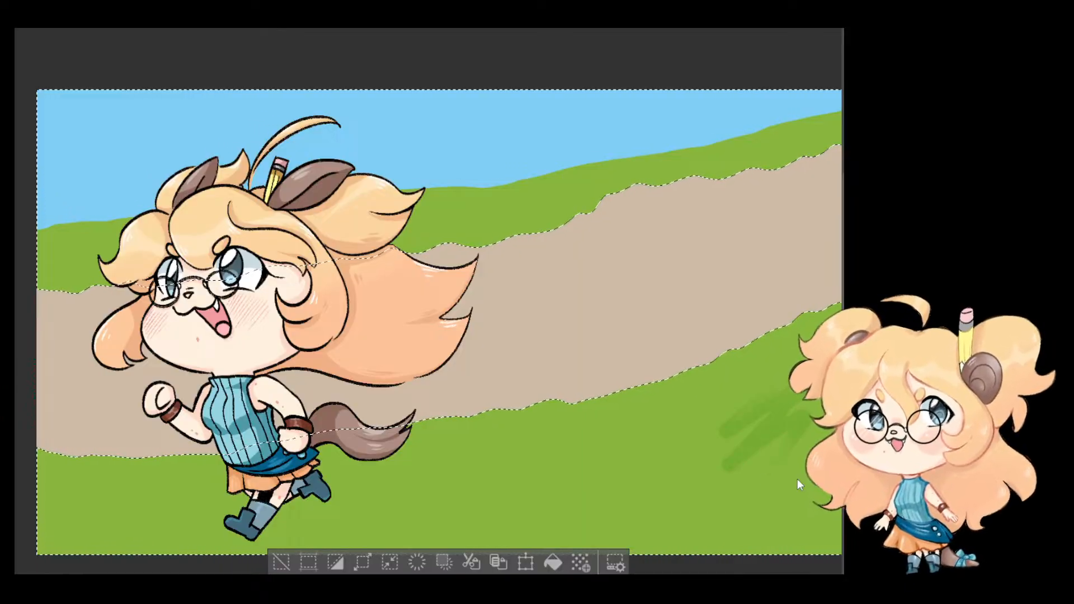
key("ctrl+z")
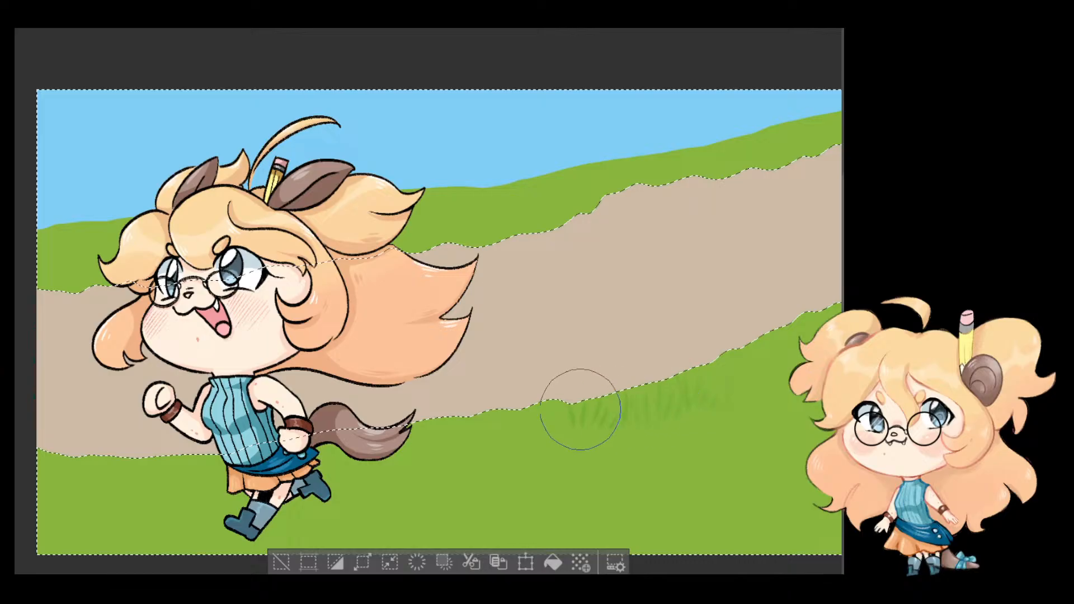
mouse_move(580, 409)
left_mouse_down()
mouse_move(616, 455)
mouse_move(527, 403)
mouse_move(671, 355)
left_mouse_up()
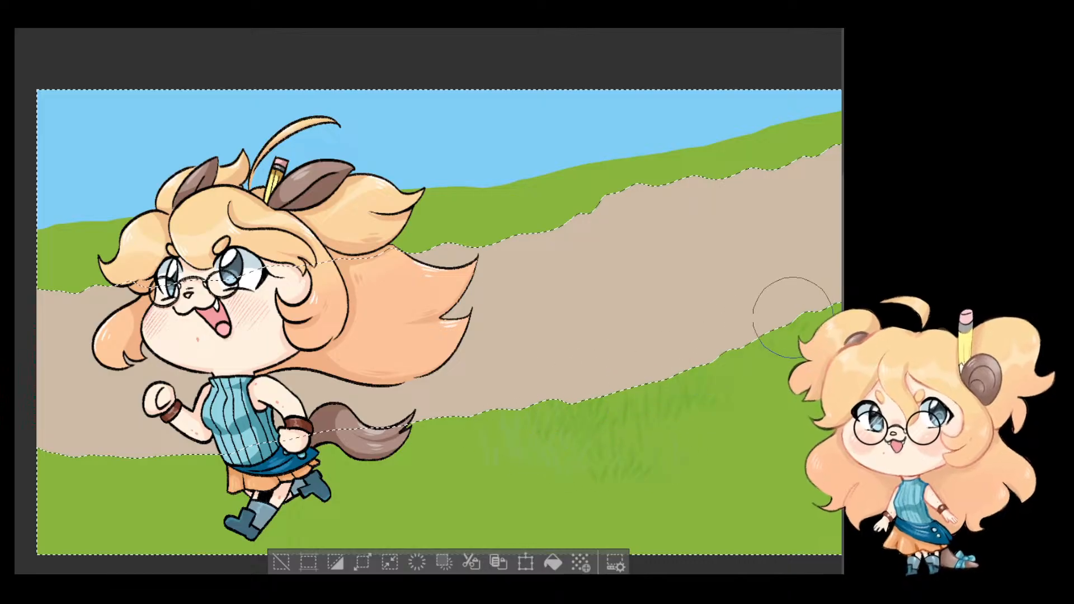
key("ctrl+z")
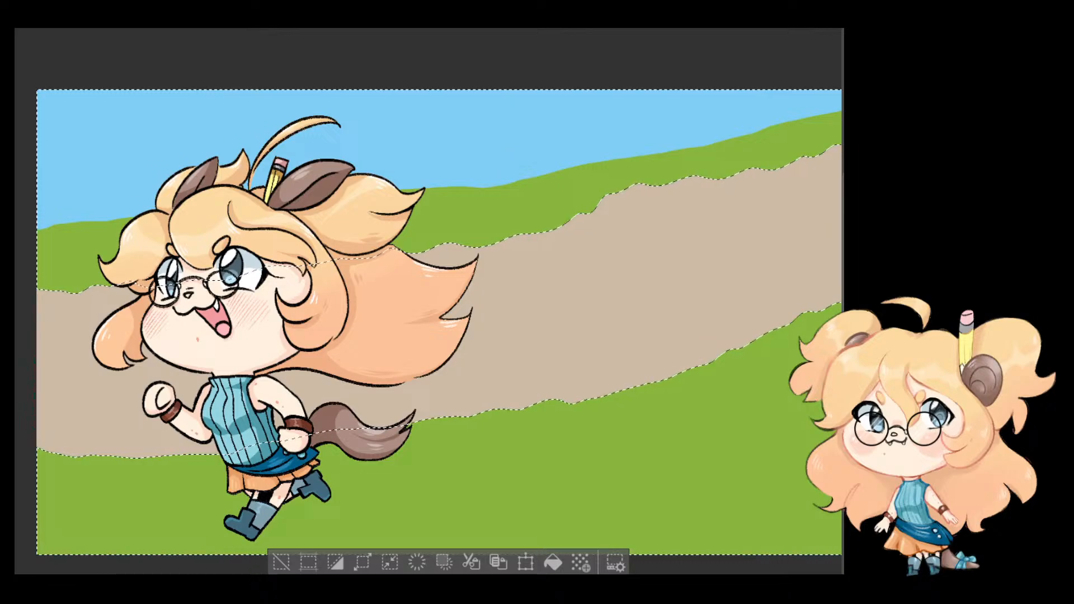
Step: Set the drawing colour to a medium green with a hue of 104
double_click(8, 367)
left_click(383, 218)
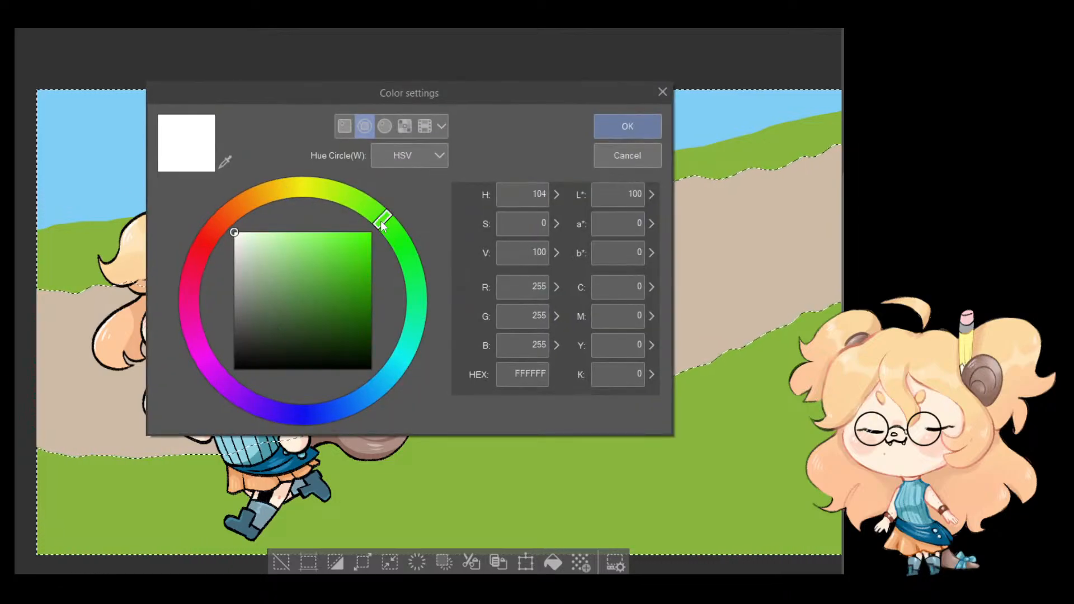
left_click(349, 291)
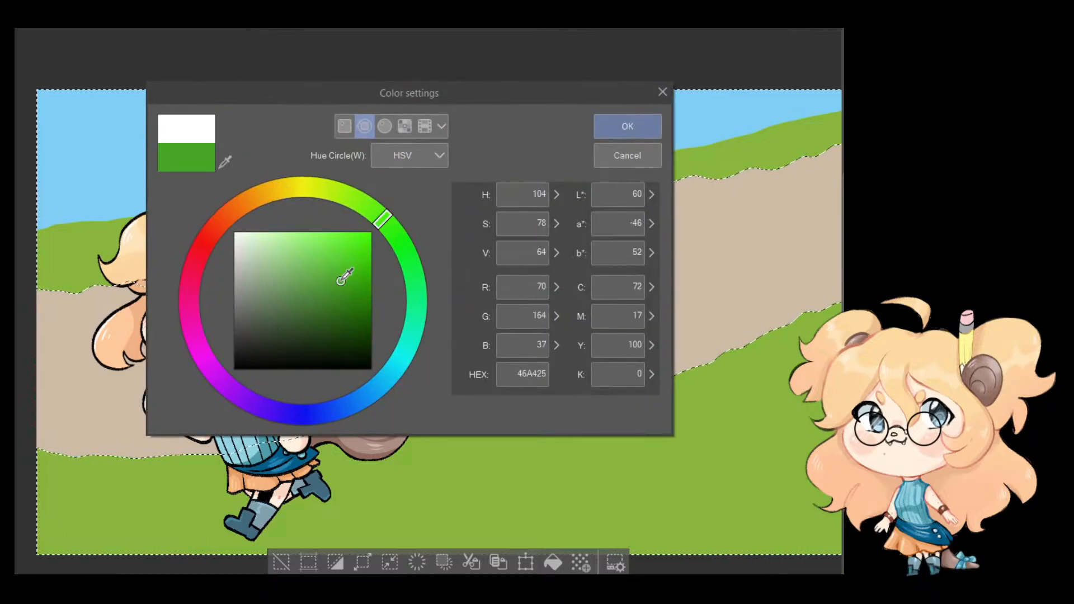
left_click(627, 127)
left_click_drag(732, 442, 719, 439)
mouse_move(637, 481)
left_mouse_down()
mouse_move(685, 474)
mouse_move(780, 492)
left_mouse_up()
key("Delete")
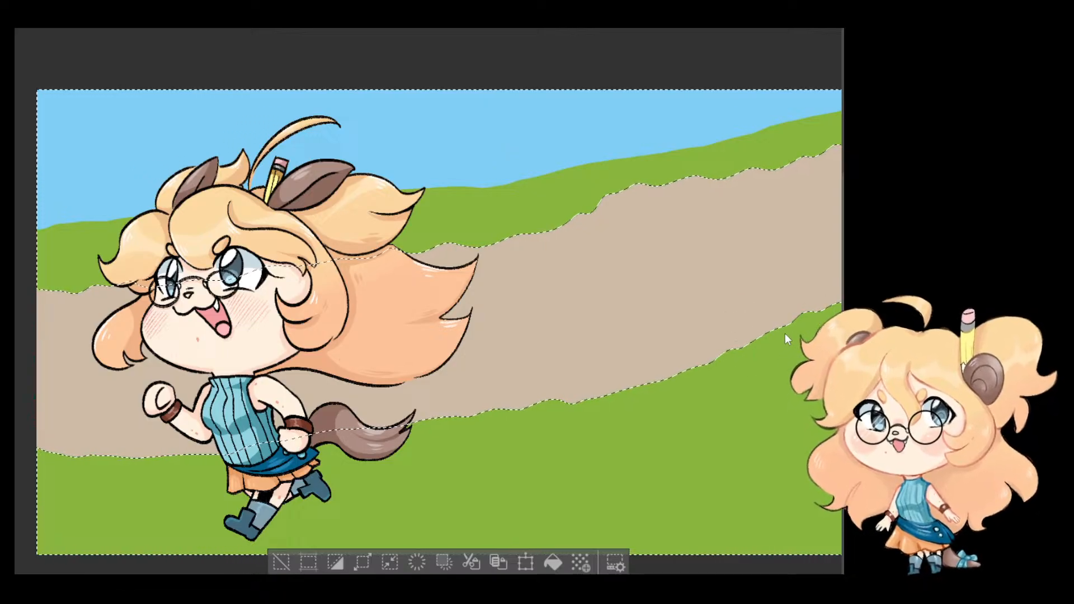
key("ctrl+d")
left_click_drag(836, 306, 707, 364)
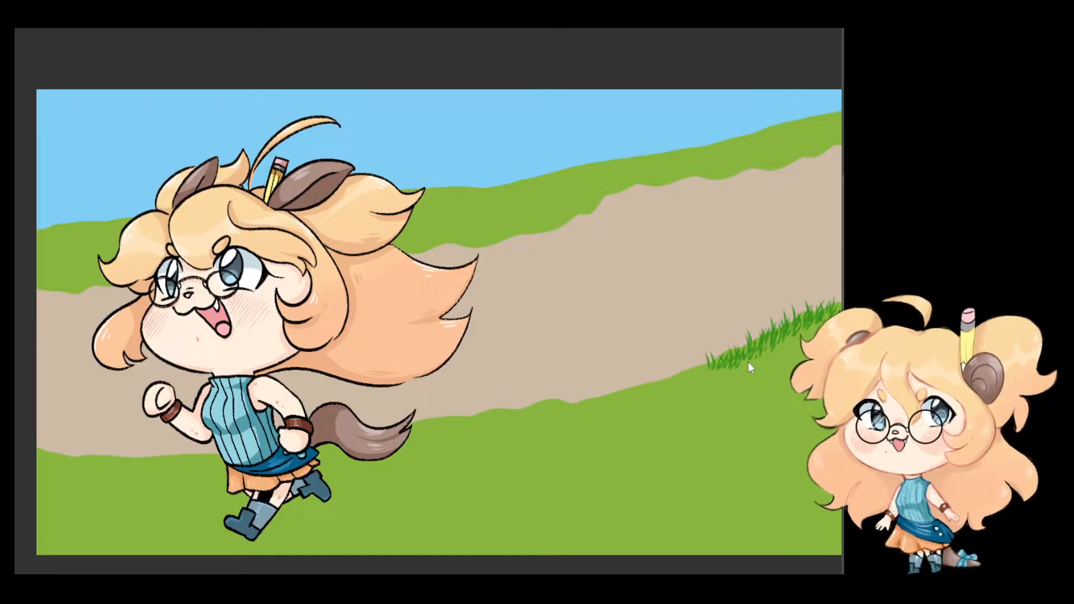
key("ctrl+z")
key("ctrl+z")
key("ctrl+z")
key("ctrl+z")
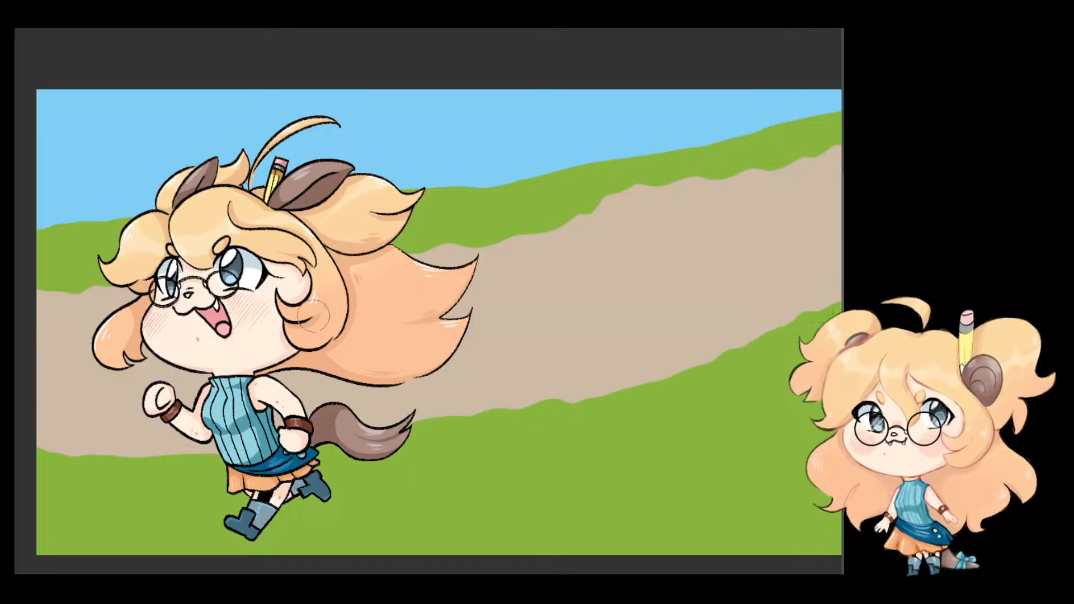
Step: Paint dark green grass under the character's feet and lighter grass blades along the whole lower edge of the path
mouse_move(249, 541)
left_mouse_down()
mouse_move(196, 539)
mouse_move(346, 507)
mouse_move(318, 505)
mouse_move(373, 515)
mouse_move(317, 515)
mouse_move(325, 537)
left_mouse_up()
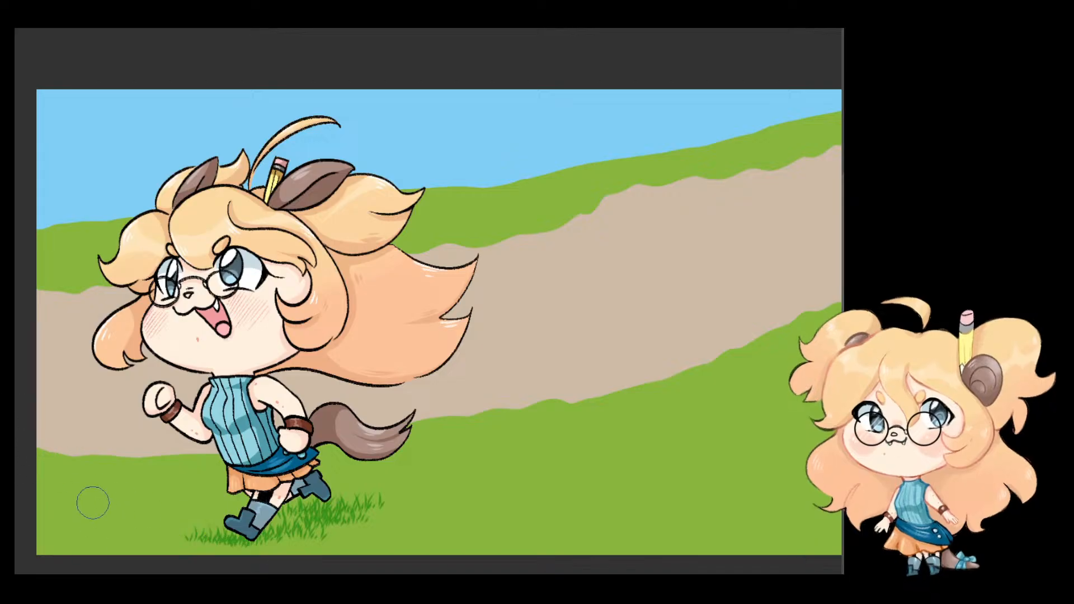
mouse_move(34, 448)
left_mouse_down()
mouse_move(92, 465)
mouse_move(20, 442)
mouse_move(115, 458)
mouse_move(86, 460)
mouse_move(187, 454)
left_mouse_up()
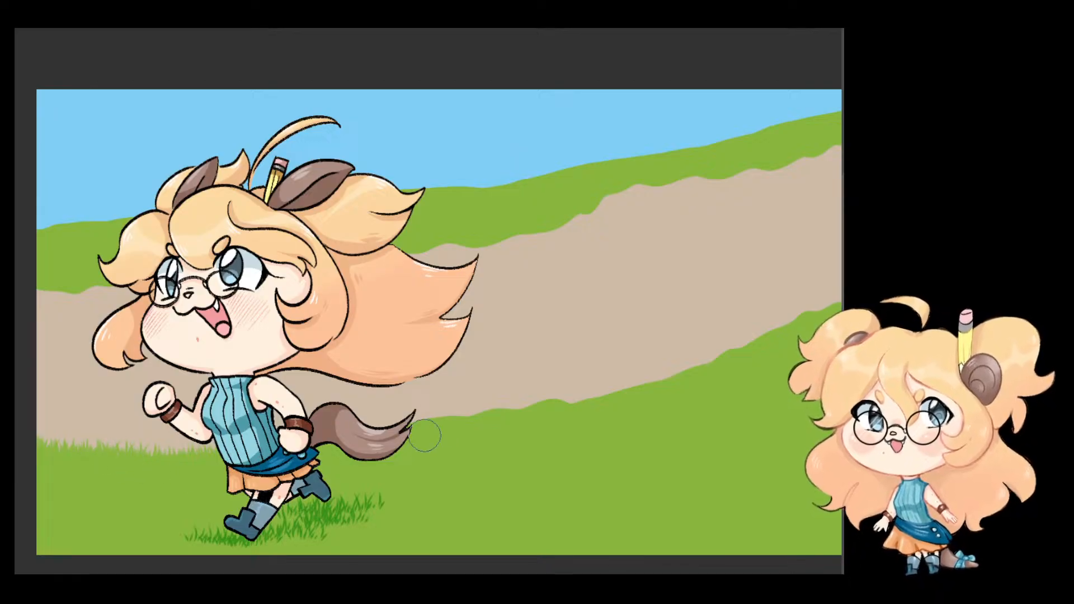
mouse_move(438, 420)
left_mouse_down()
mouse_move(477, 427)
mouse_move(444, 419)
mouse_move(666, 384)
mouse_move(800, 324)
left_mouse_up()
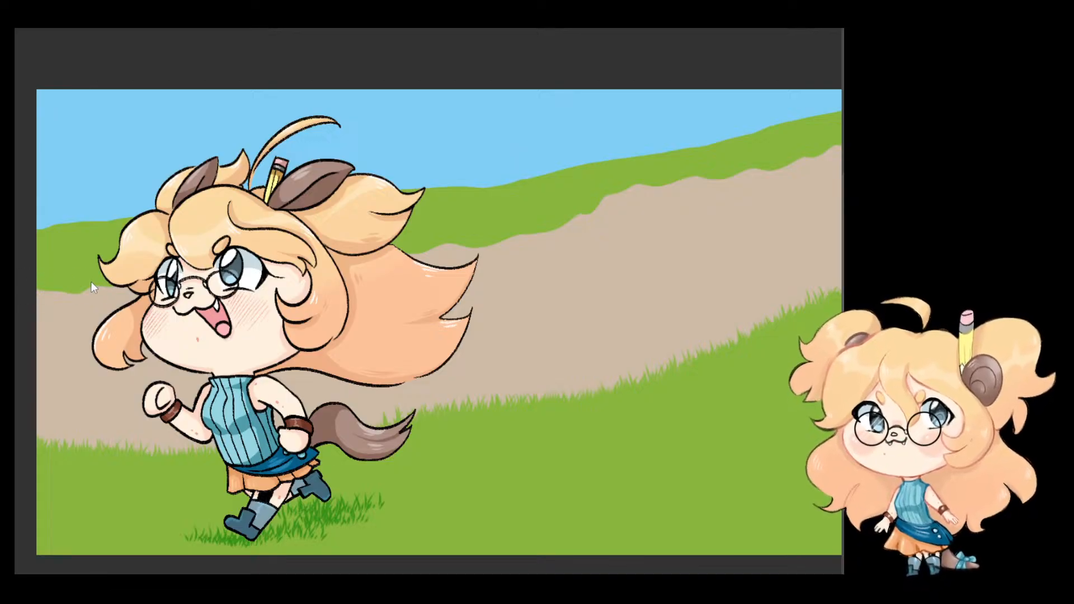
Step: Paint small light green grass blades along the upper edge of the path behind the character
mouse_move(112, 283)
left_mouse_down()
mouse_move(791, 347)
mouse_move(781, 221)
mouse_move(162, 263)
mouse_move(380, 231)
left_mouse_up()
scroll(163, 263, "down", 14)
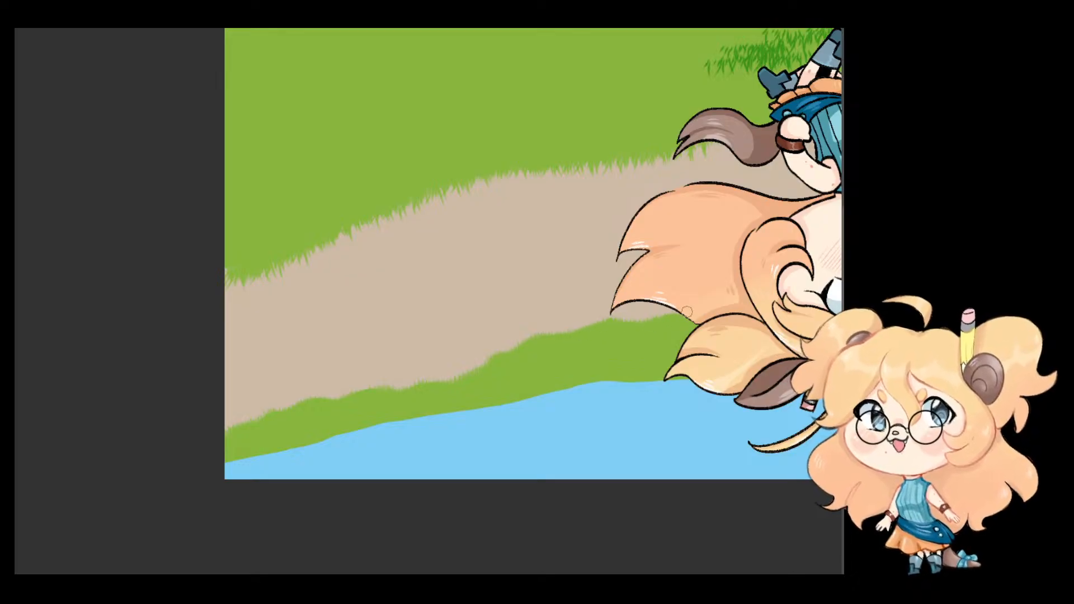
left_click_drag(693, 314, 284, 375)
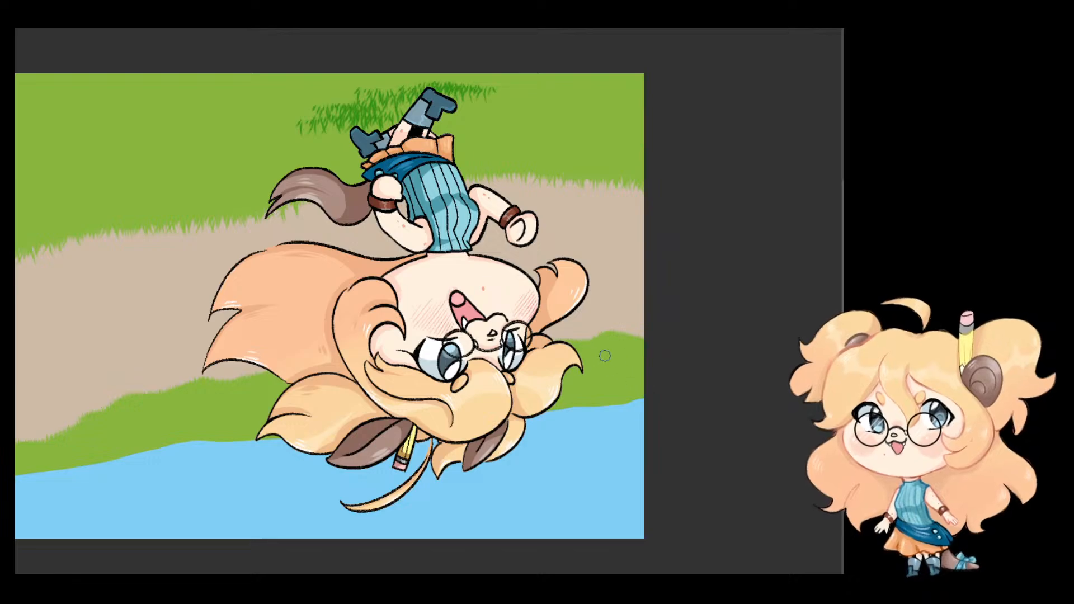
Step: Add taller grass blades at the right end of the path's lower edge and a small tuft on its upper edge
scroll(605, 356, "down", 3)
scroll(605, 360, "down", 19)
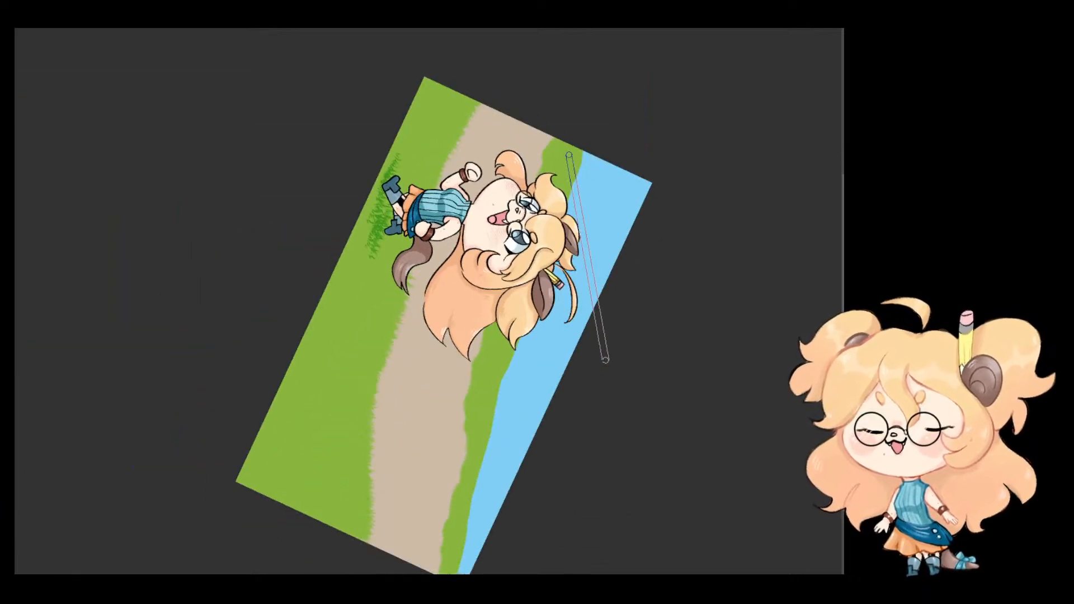
scroll(605, 360, "up", 8)
scroll(605, 360, "up", 2)
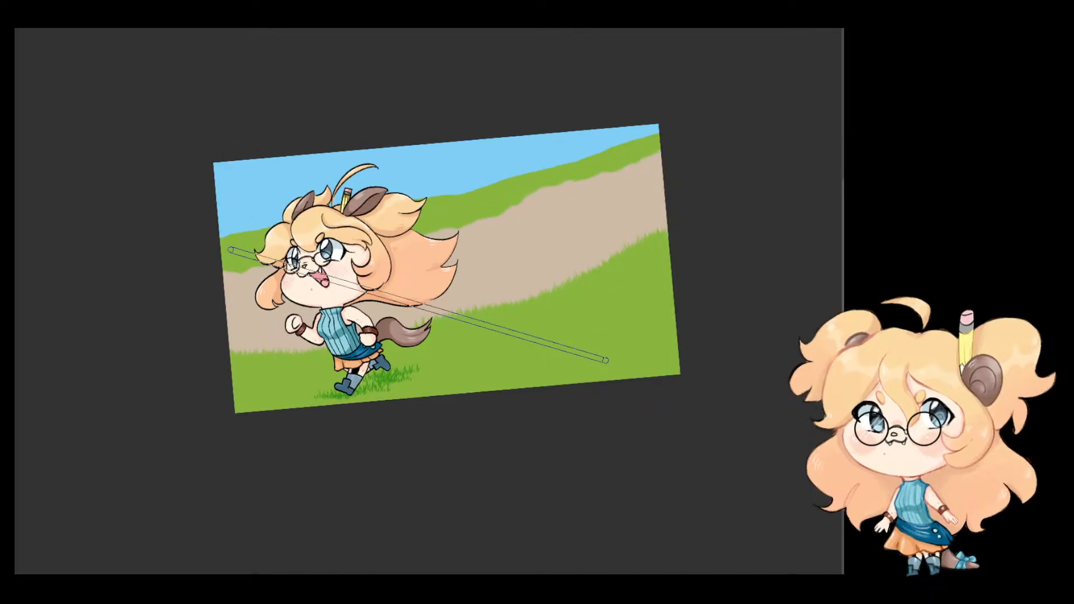
scroll(605, 361, "down", 1)
scroll(609, 309, "up", 3)
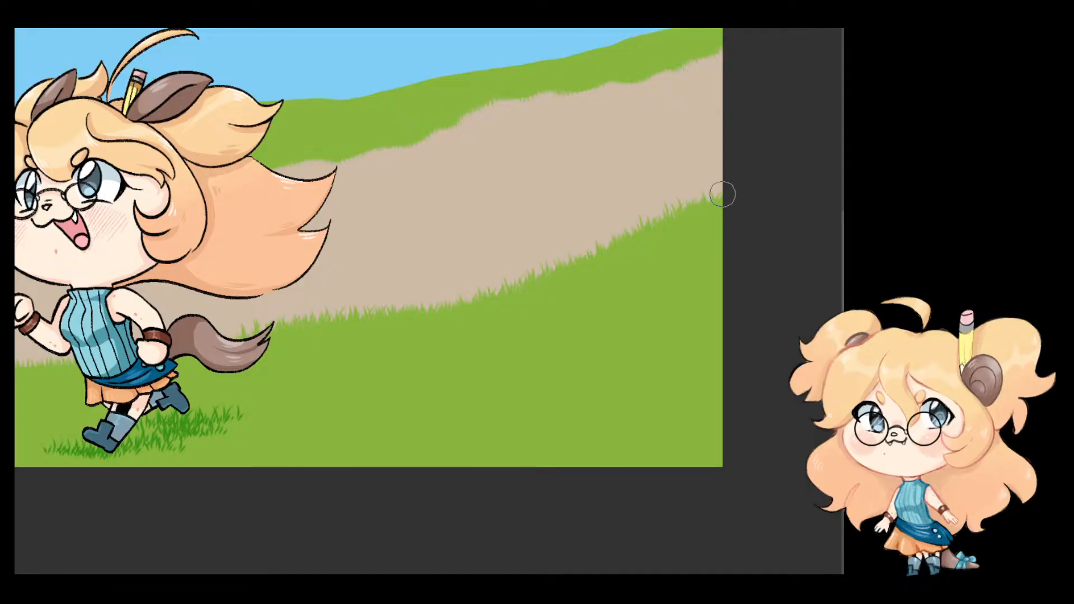
left_click_drag(725, 221, 722, 173)
left_click_drag(600, 371, 761, 400)
left_click_drag(634, 138, 630, 154)
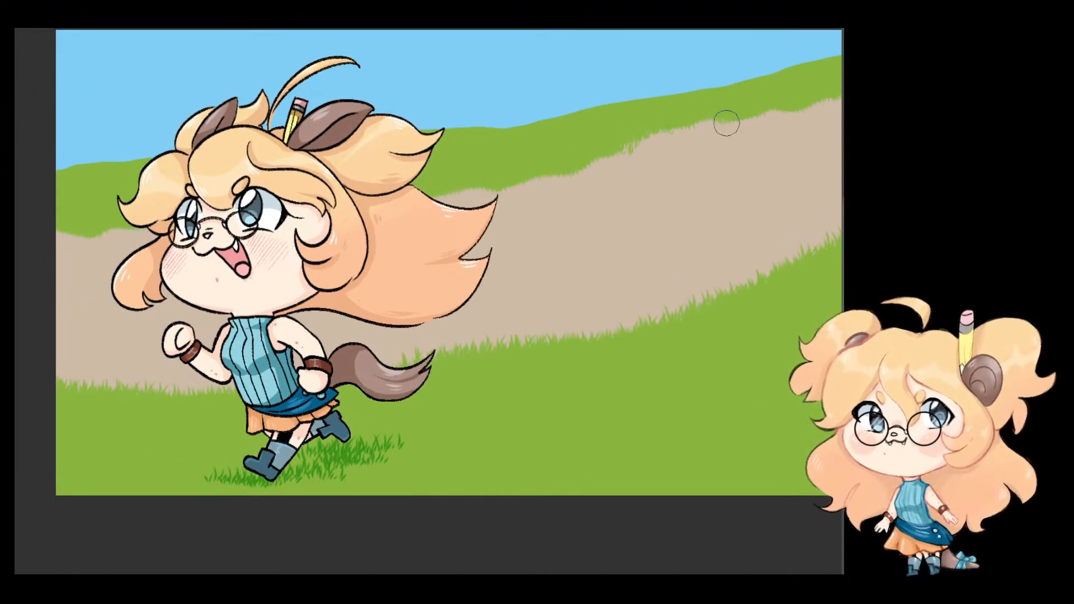
left_click_drag(699, 100, 623, 209)
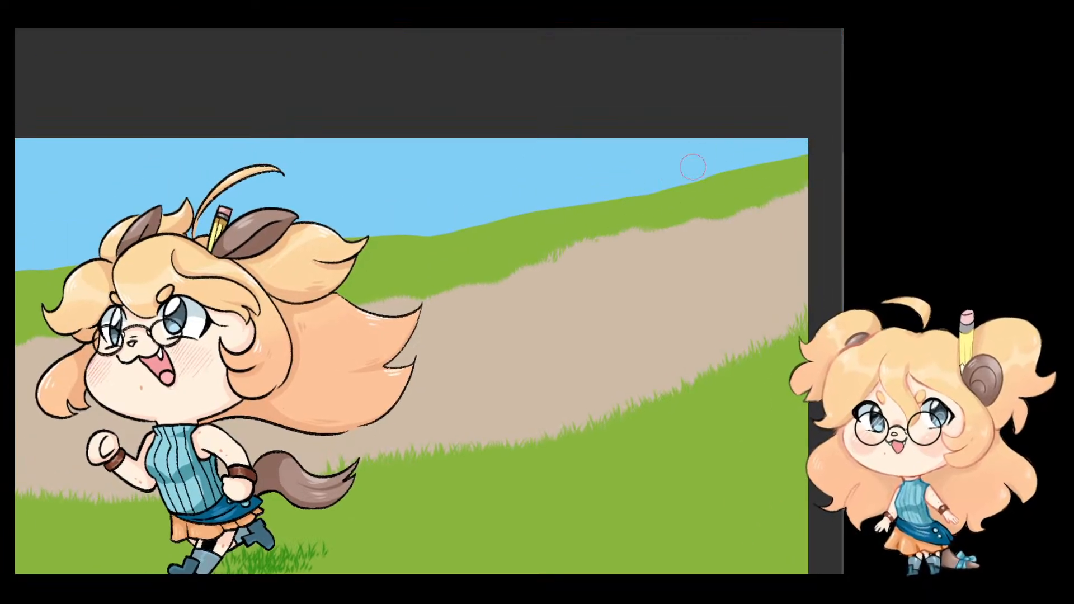
mouse_move(610, 419)
left_mouse_down()
mouse_move(585, 266)
mouse_move(622, 230)
left_mouse_up()
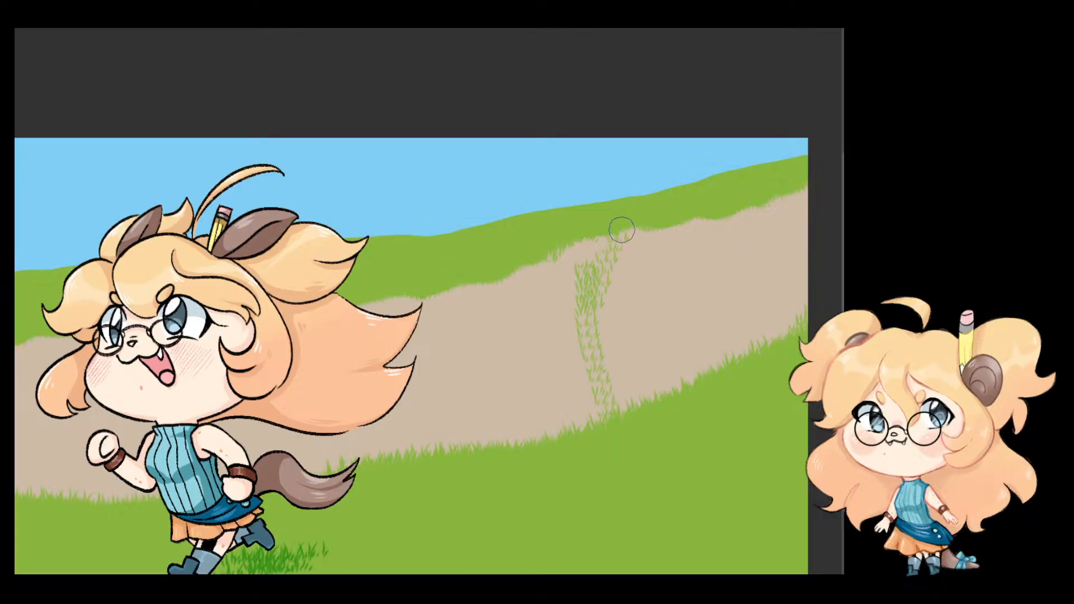
key("ctrl+z")
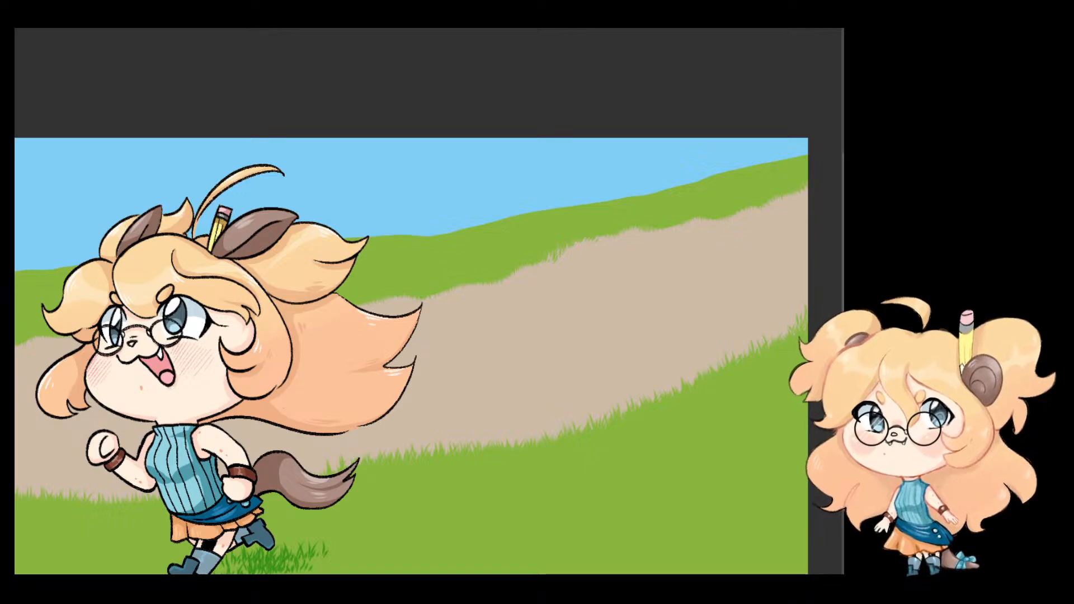
key("ctrl+z")
Step: Select the sky area above the horizon and delete its blue fill
left_click(411, 188)
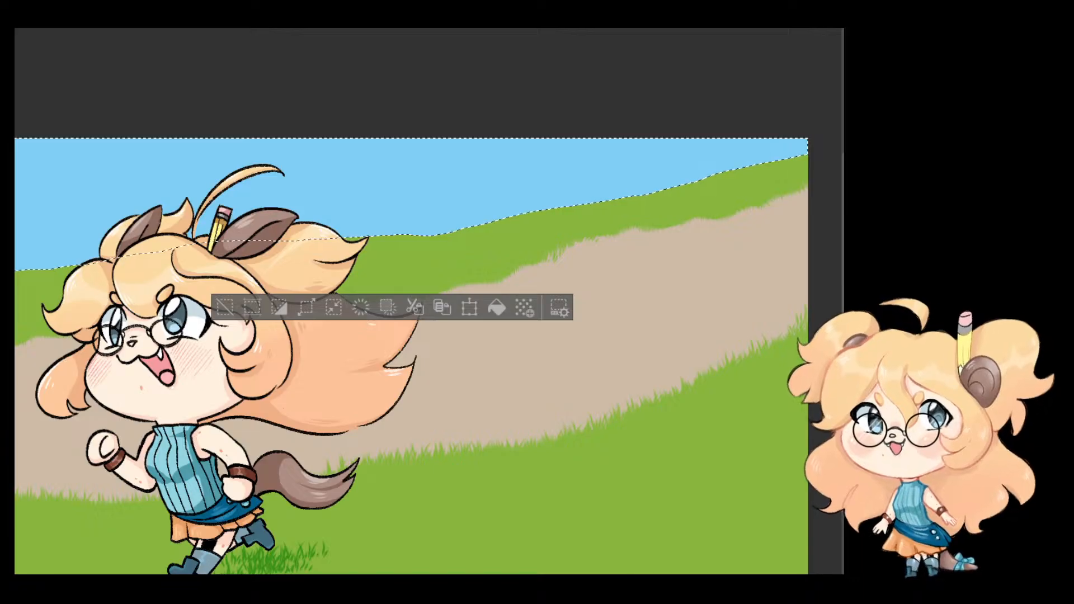
key("Delete")
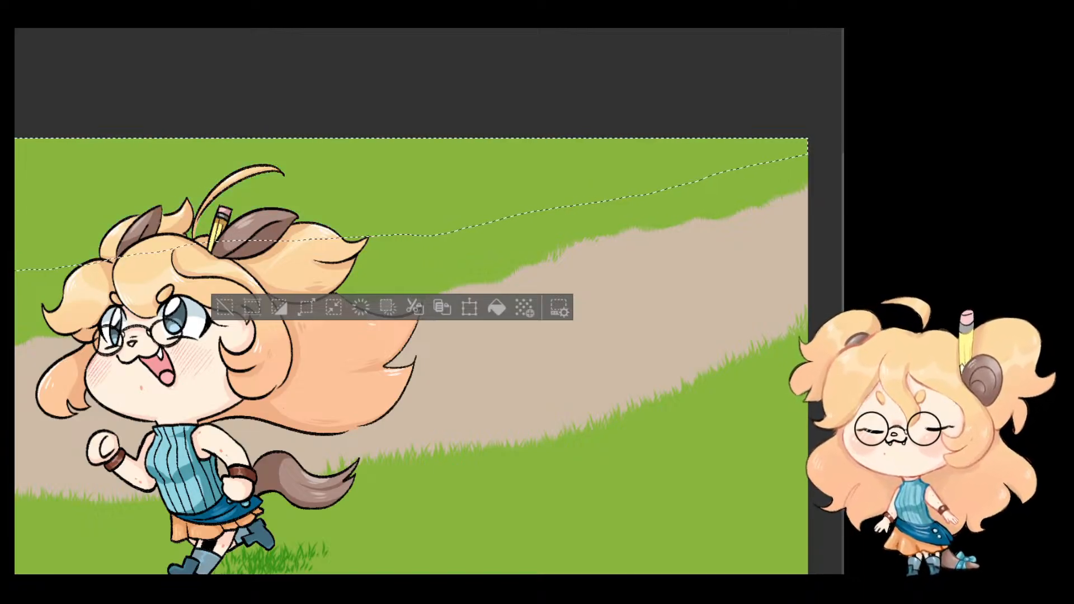
Step: Restore the deleted blue sky fill and clear the selection
key("ctrl+z")
key("ctrl+d")
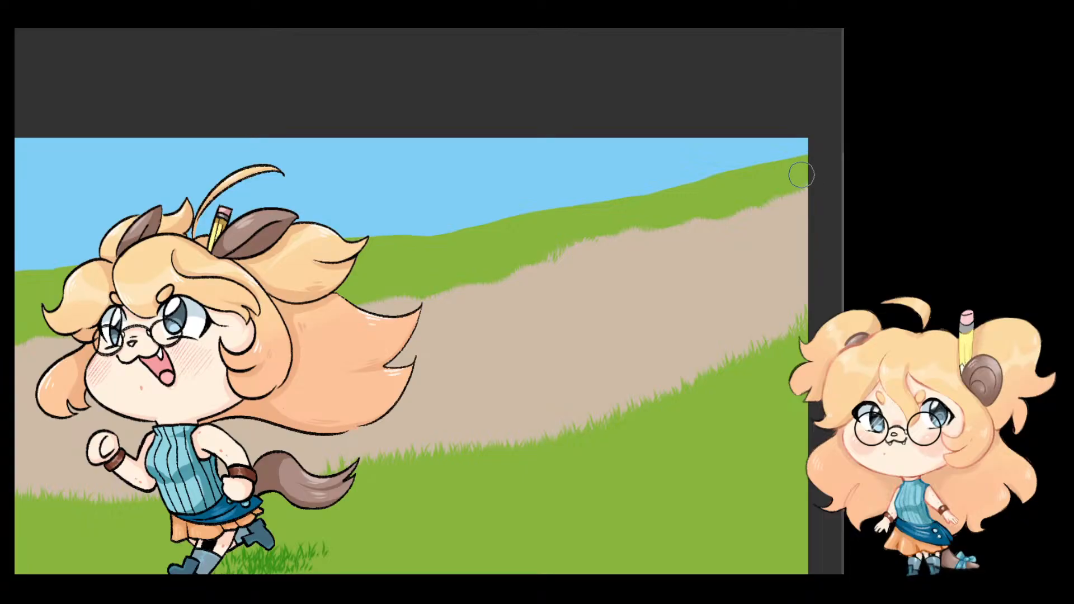
Step: Paint short light green grass blades along the upper edge of the path behind the character
scroll(770, 160, "up", 3)
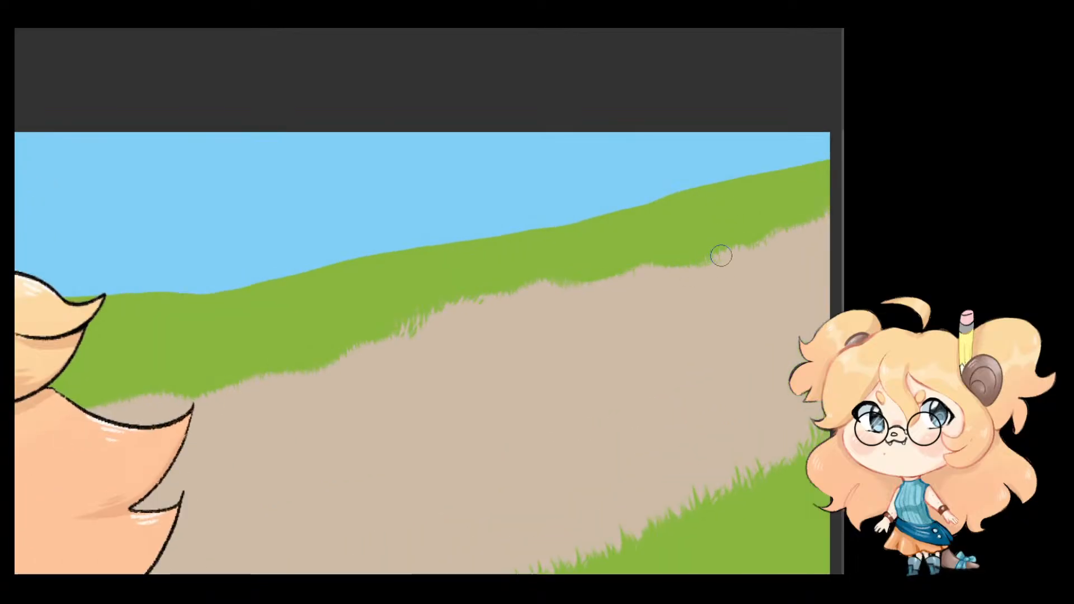
left_click_drag(740, 204, 693, 317)
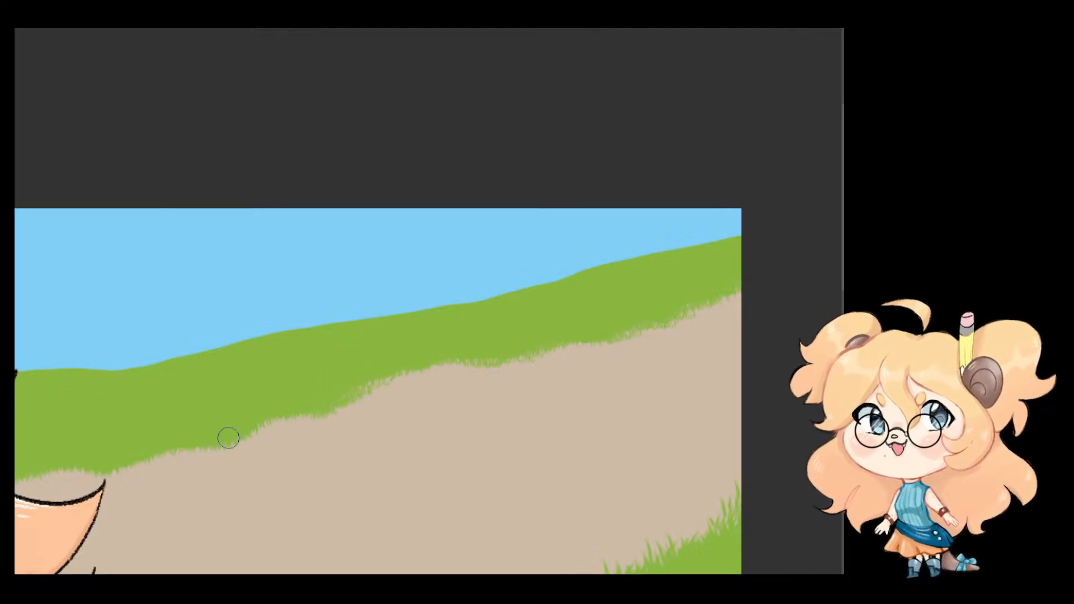
left_click_drag(255, 427, 303, 412)
mouse_move(218, 429)
left_mouse_down()
mouse_move(190, 451)
mouse_move(146, 442)
left_mouse_up()
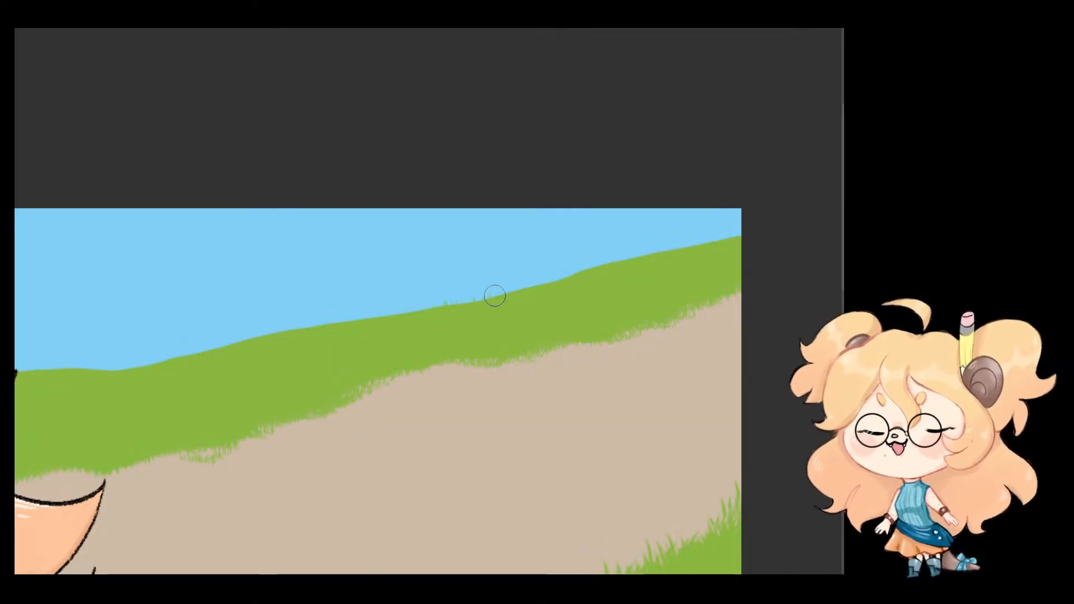
Step: Paint light green grass blades along the whole horizon line where the hill meets the sky, on both sides of the character
mouse_move(624, 261)
left_mouse_down()
mouse_move(730, 240)
mouse_move(735, 228)
left_mouse_up()
left_click_drag(485, 333, 648, 340)
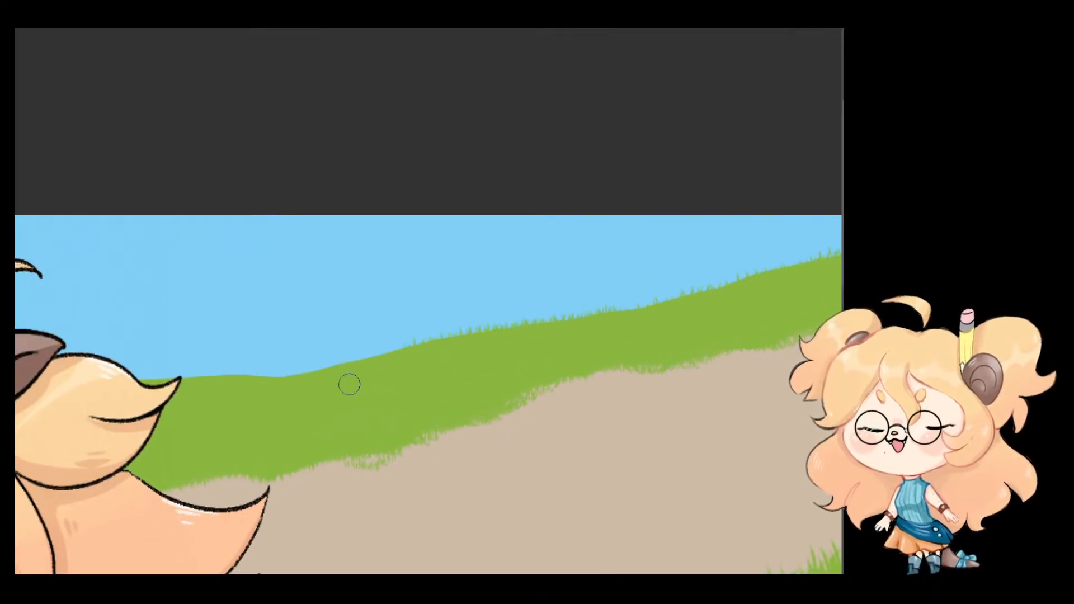
left_click_drag(434, 341, 628, 345)
left_click_drag(481, 378, 562, 360)
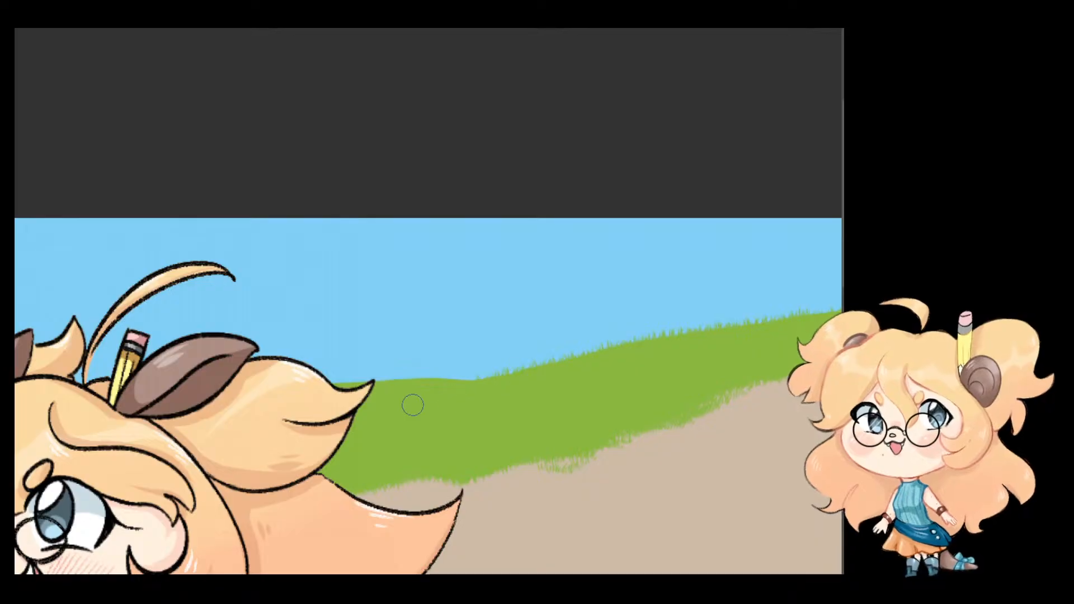
left_click_drag(392, 381, 493, 374)
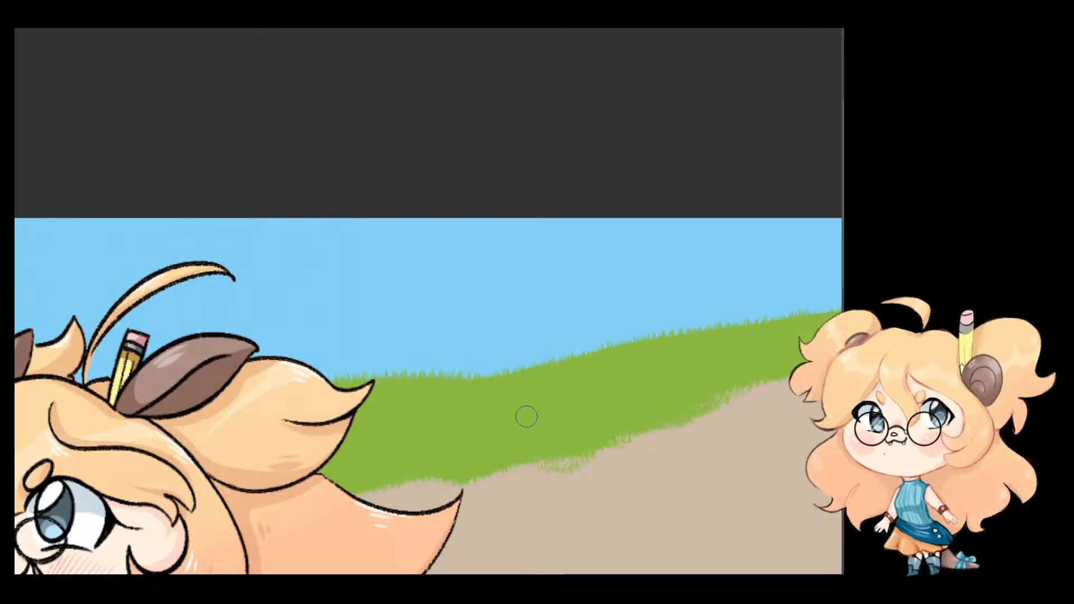
left_click_drag(403, 392, 577, 384)
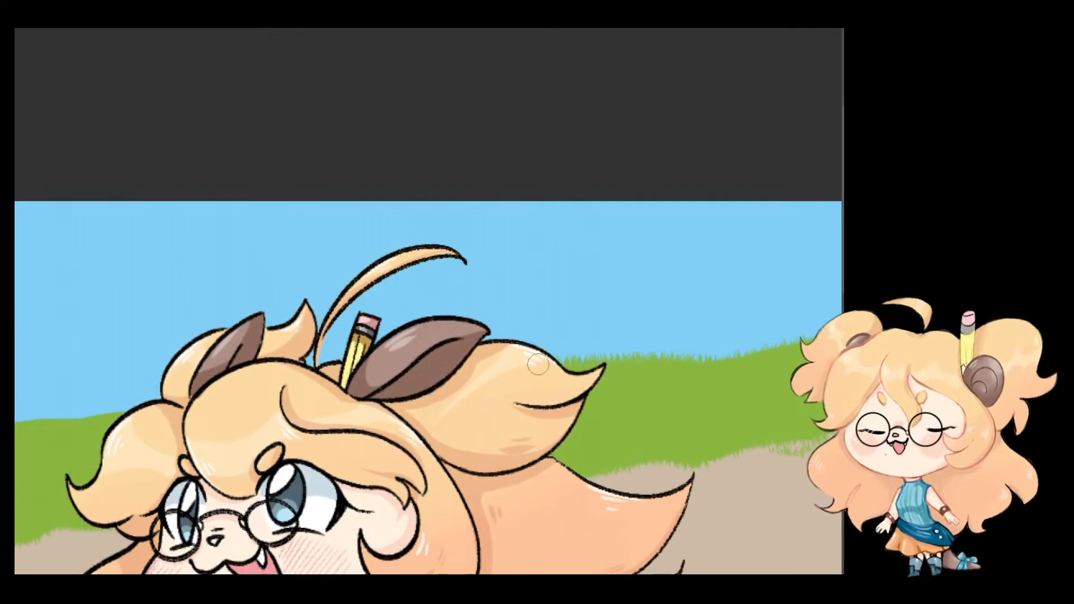
left_click_drag(423, 369, 746, 330)
mouse_move(294, 396)
left_mouse_down()
mouse_move(410, 374)
mouse_move(340, 374)
mouse_move(465, 358)
left_mouse_up()
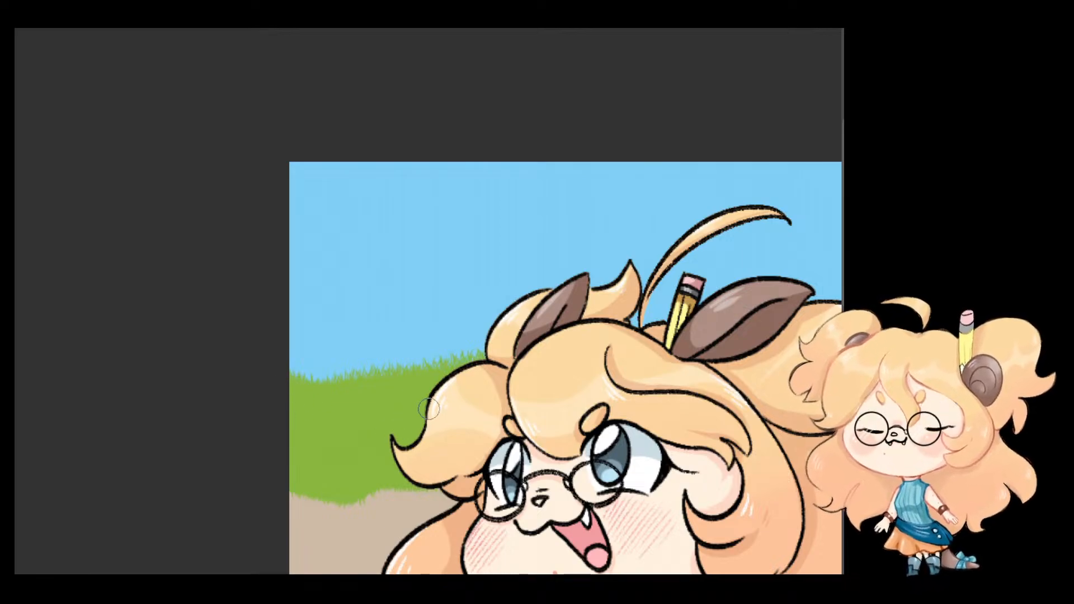
Step: Clean up the rough grass tufts along the path's upper edge behind the character
scroll(428, 410, "down", 5)
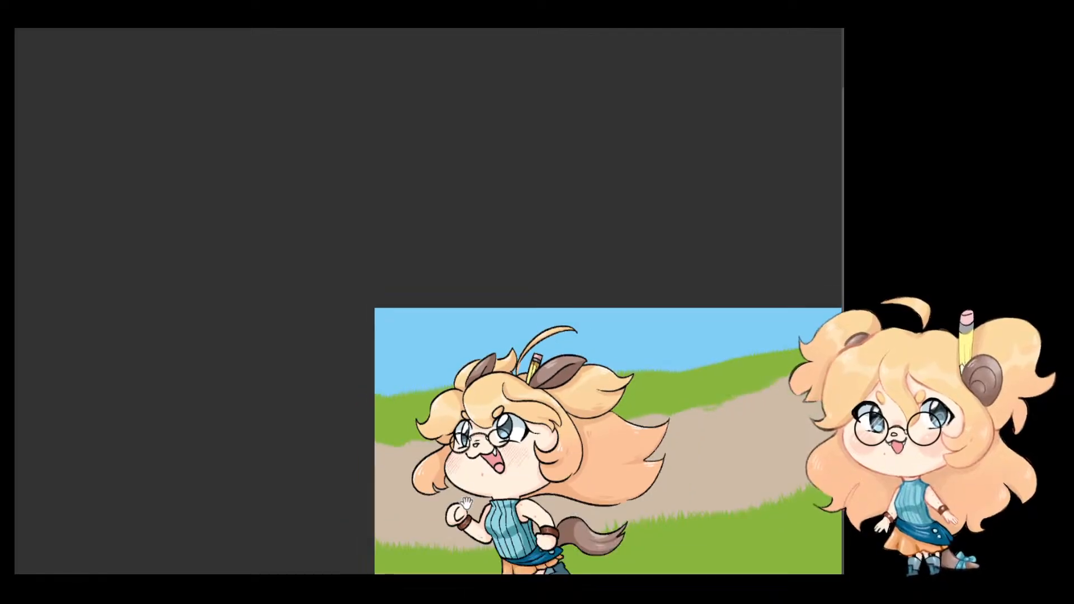
scroll(662, 347, "up", 3)
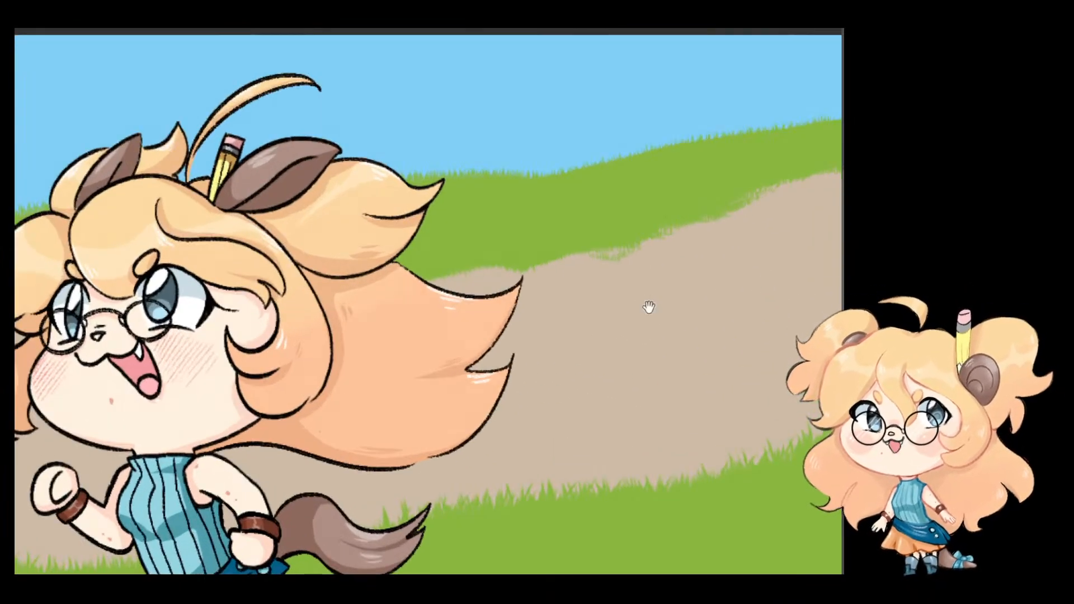
left_click_drag(648, 307, 642, 356)
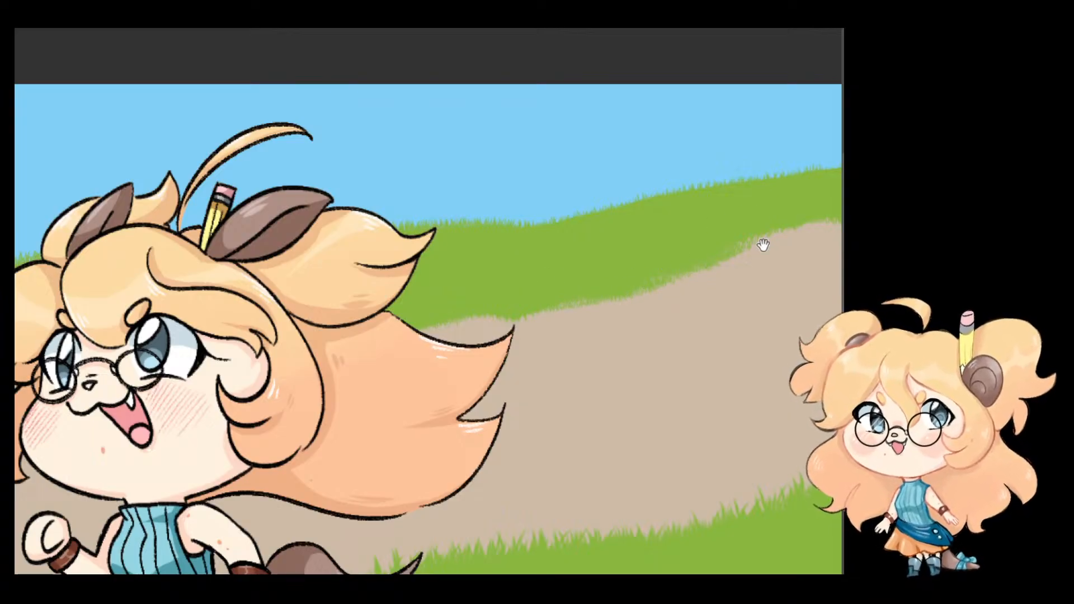
left_click_drag(642, 243, 452, 310)
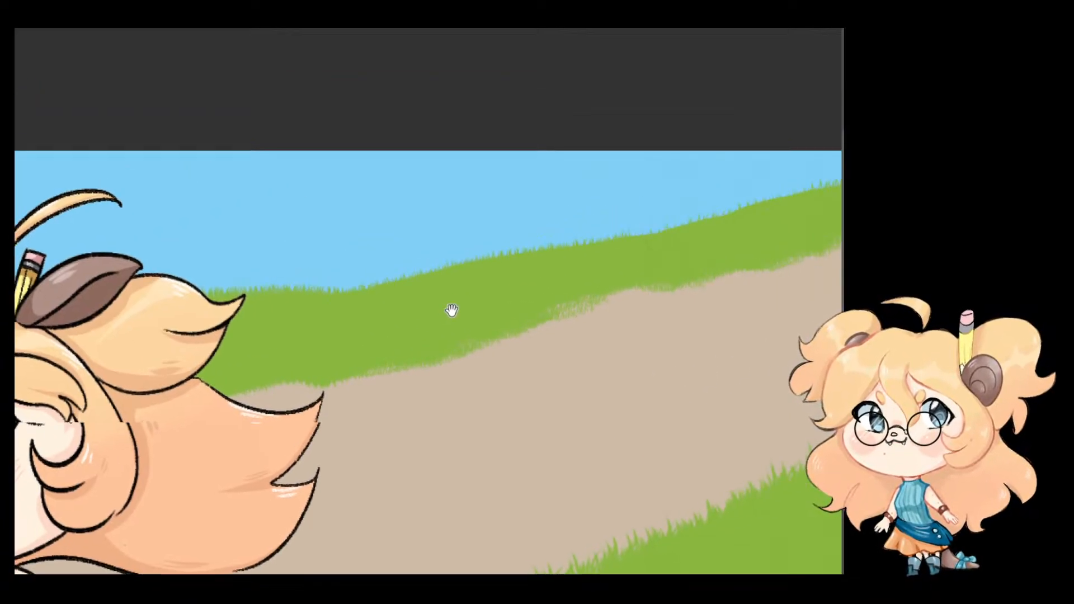
left_click_drag(620, 286, 652, 286)
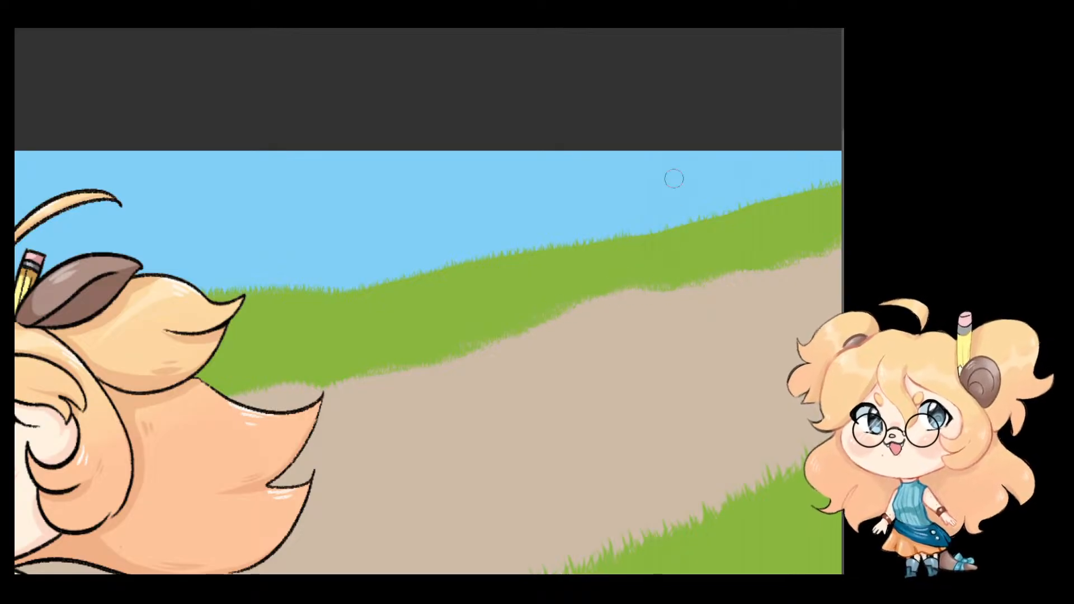
Step: Enlarge the brush and paint dark green grass tufts below the path's right end and in the meadow's lower-right corner
scroll(662, 381, "down", 4)
left_click_drag(650, 435, 598, 255)
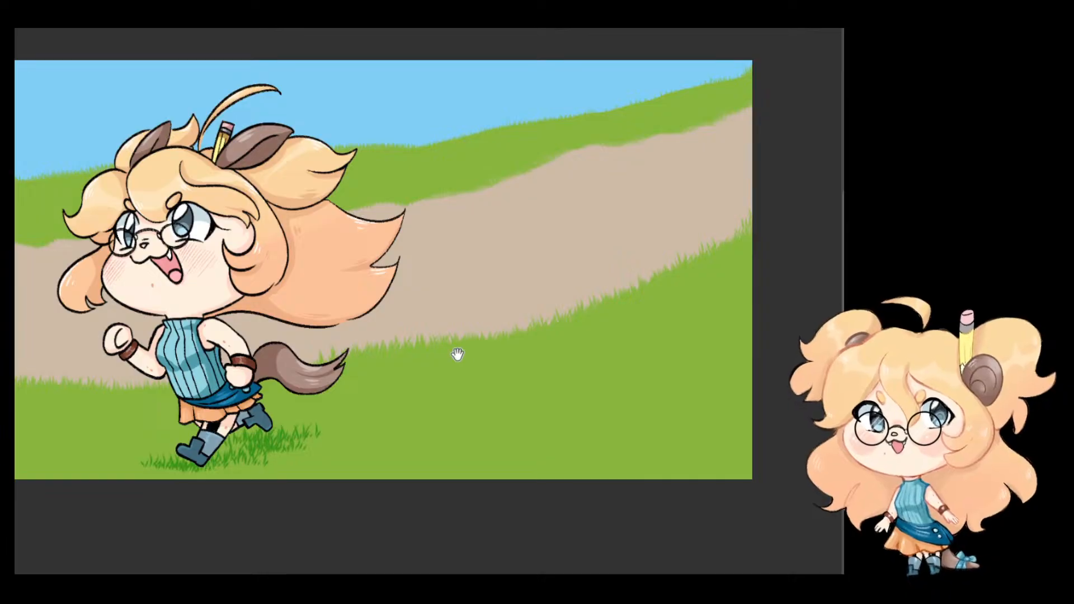
left_click_drag(458, 357, 615, 380)
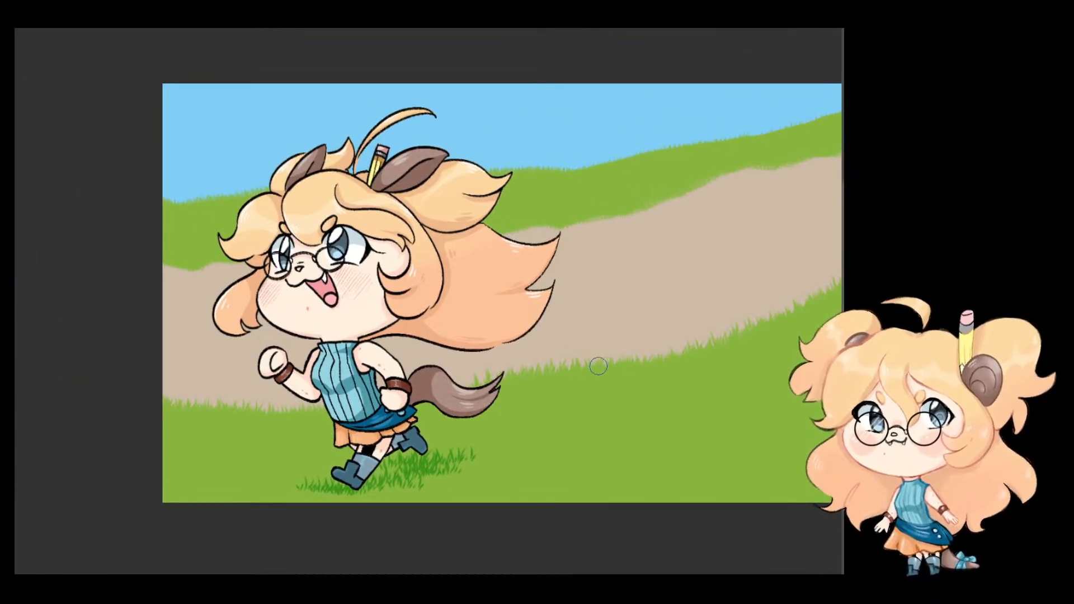
key("bracketright")
left_click_drag(671, 366, 513, 409)
left_click_drag(697, 338, 740, 321)
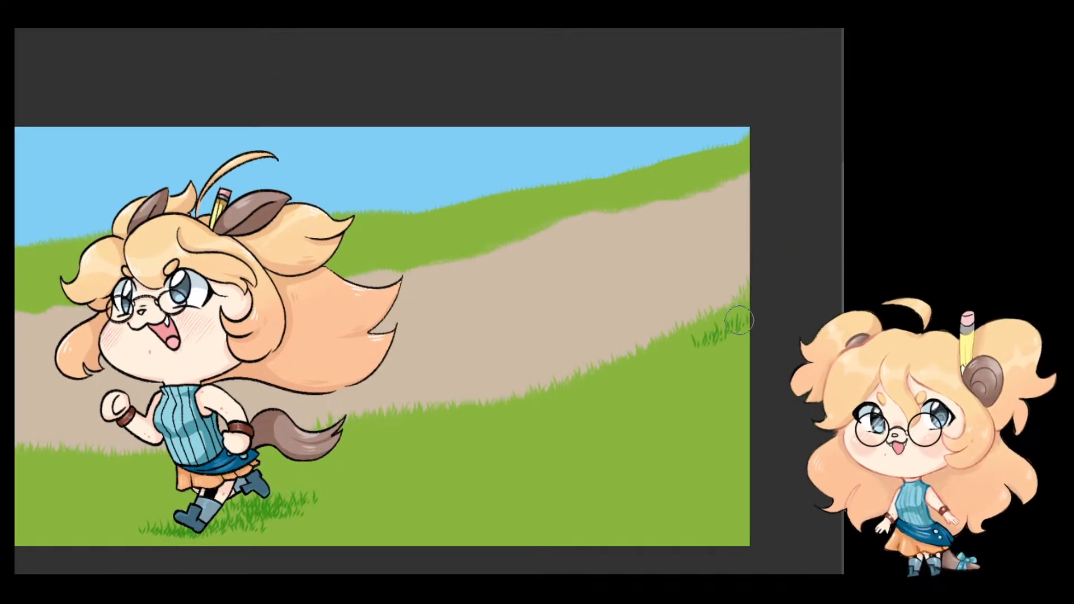
mouse_move(672, 367)
left_mouse_down()
mouse_move(765, 331)
mouse_move(696, 377)
left_mouse_up()
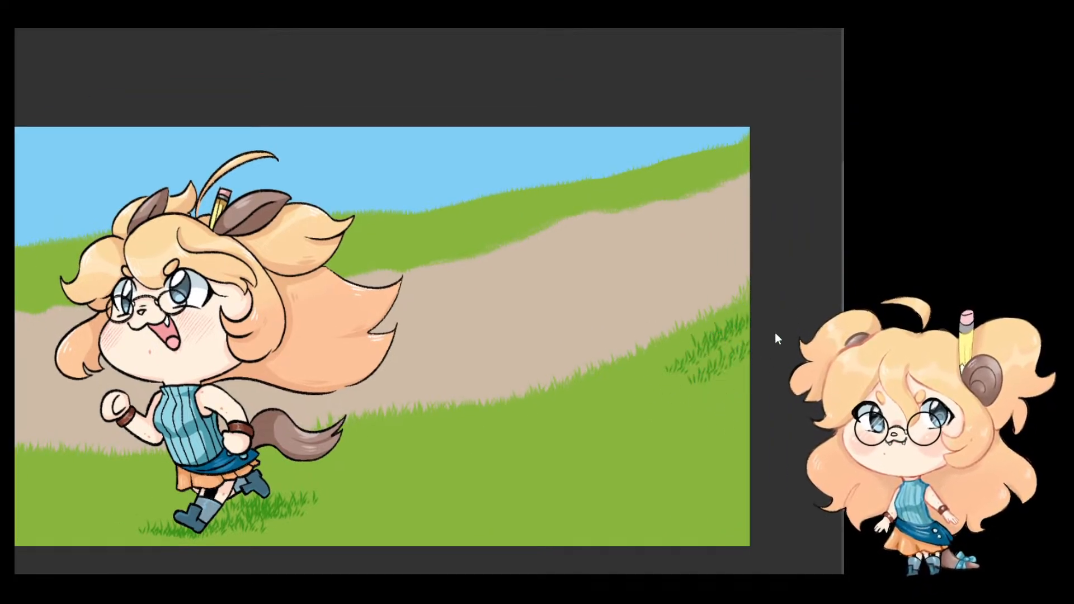
key("ctrl+z")
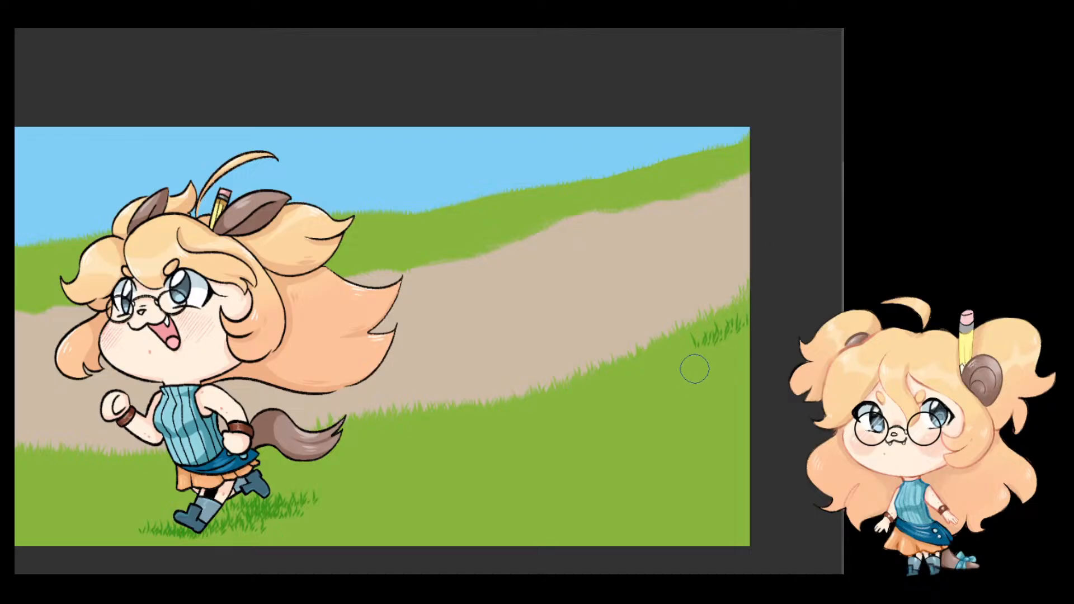
left_click_drag(696, 367, 640, 373)
mouse_move(660, 546)
left_mouse_down()
mouse_move(750, 518)
mouse_move(765, 523)
left_mouse_up()
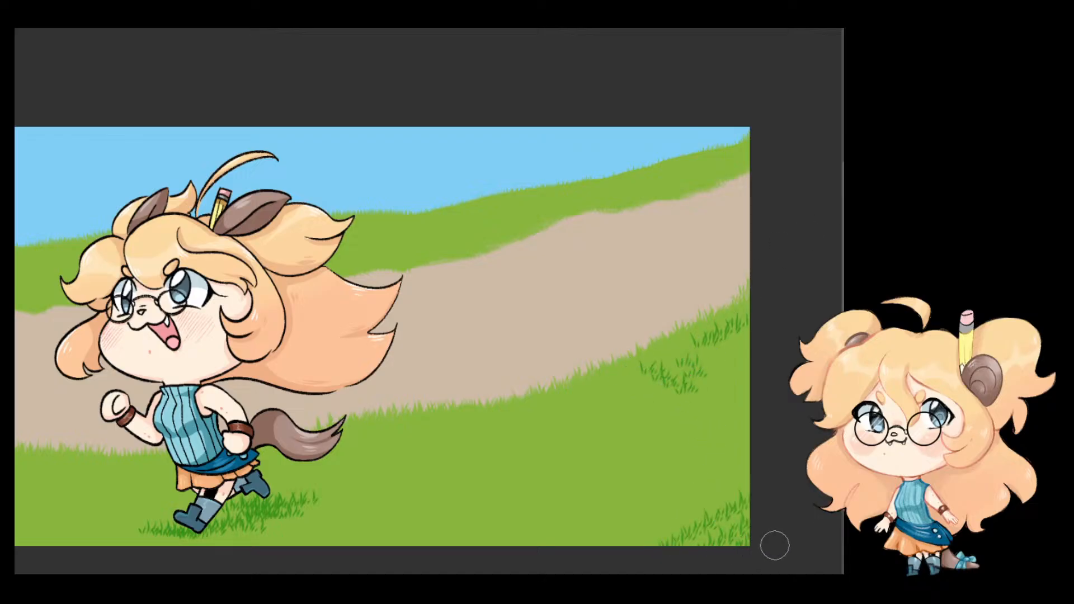
Step: Paint dense dark green grass in the canvas's lower-left corner, up to the path's edge and towards the character's feet
left_click_drag(525, 464, 684, 440)
left_click_drag(154, 495, 244, 528)
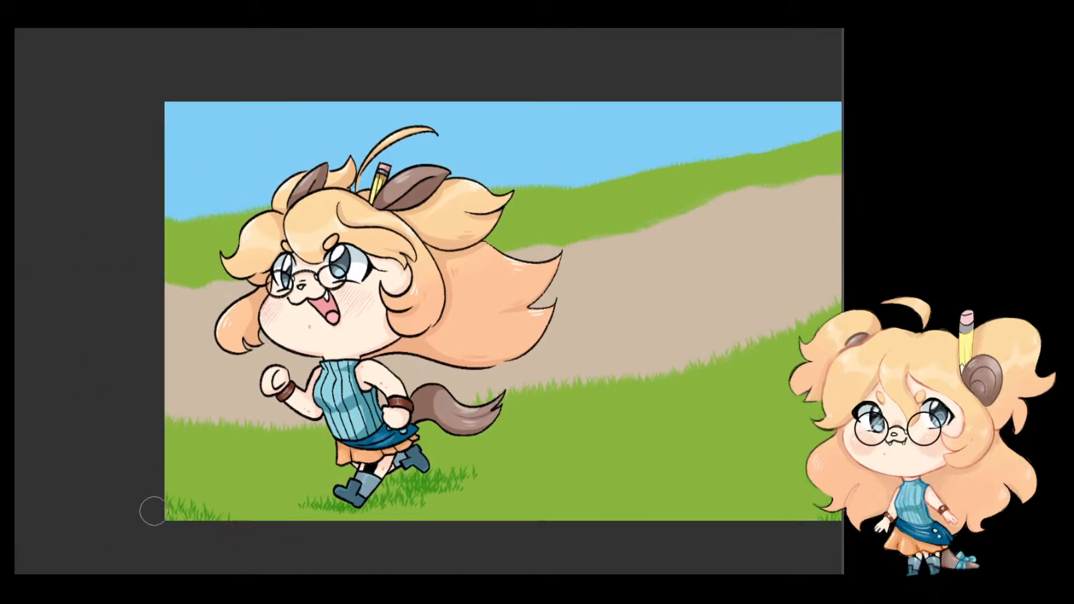
left_click_drag(167, 464, 241, 509)
mouse_move(184, 481)
left_mouse_down()
mouse_move(259, 504)
mouse_move(161, 444)
mouse_move(150, 415)
mouse_move(152, 469)
mouse_move(141, 489)
mouse_move(287, 533)
mouse_move(330, 510)
left_mouse_up()
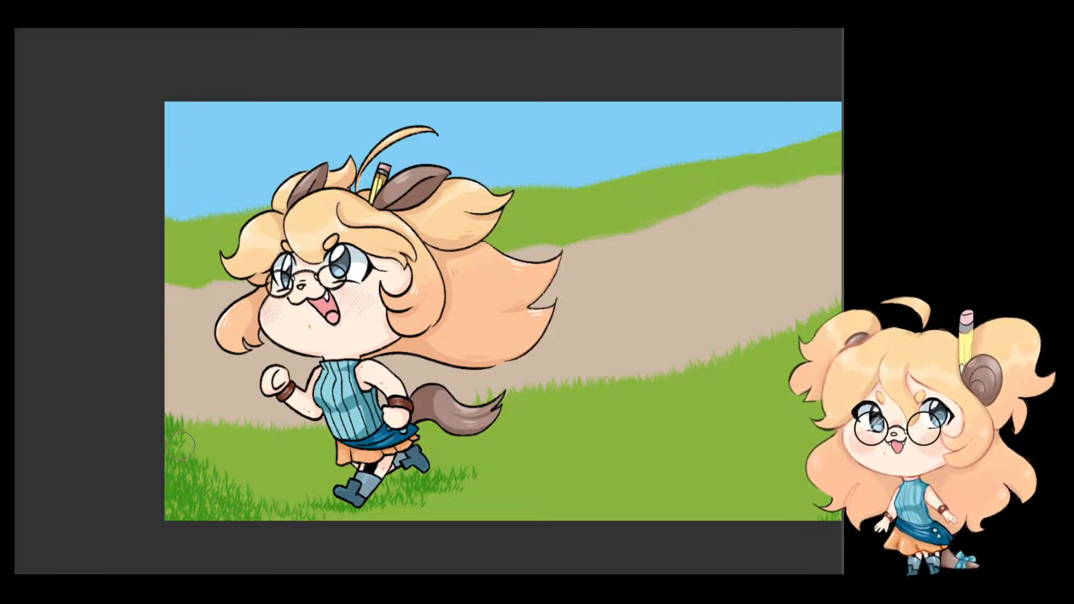
left_click_drag(181, 442, 246, 447)
Step: Paint a band of dark green grass along the bottom of the meadow, from the character's feet to the right edge
mouse_move(483, 510)
left_mouse_down()
mouse_move(595, 519)
mouse_move(762, 472)
left_mouse_up()
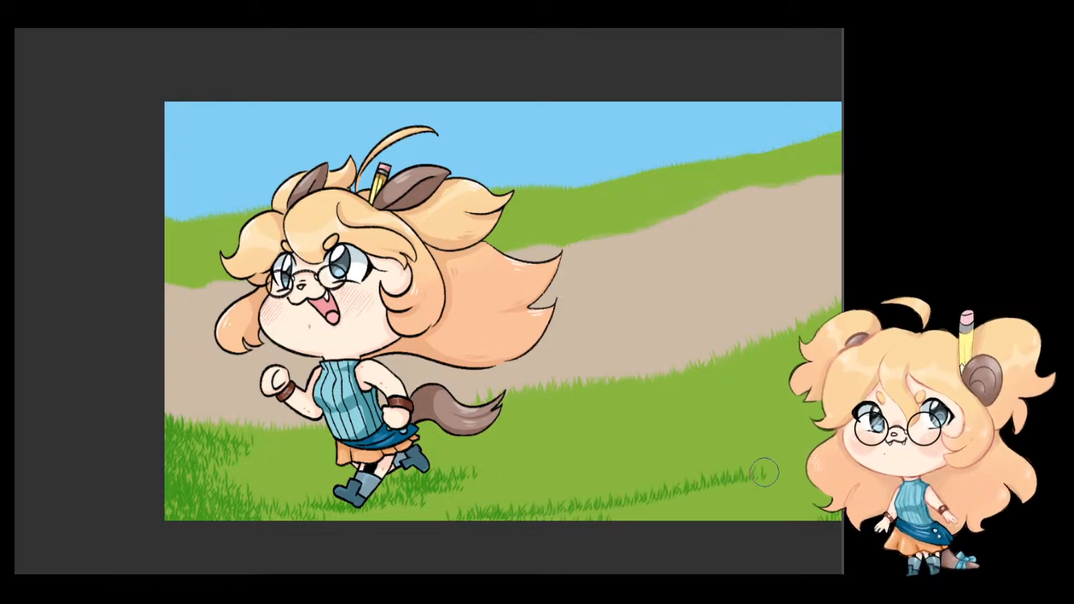
left_click_drag(601, 444, 406, 453)
mouse_move(467, 506)
left_mouse_down()
mouse_move(549, 510)
mouse_move(495, 510)
mouse_move(586, 495)
mouse_move(533, 492)
mouse_move(638, 506)
mouse_move(587, 525)
mouse_move(537, 514)
mouse_move(587, 512)
mouse_move(565, 511)
mouse_move(733, 451)
left_mouse_up()
mouse_move(666, 495)
left_mouse_down()
mouse_move(695, 494)
mouse_move(719, 456)
left_mouse_up()
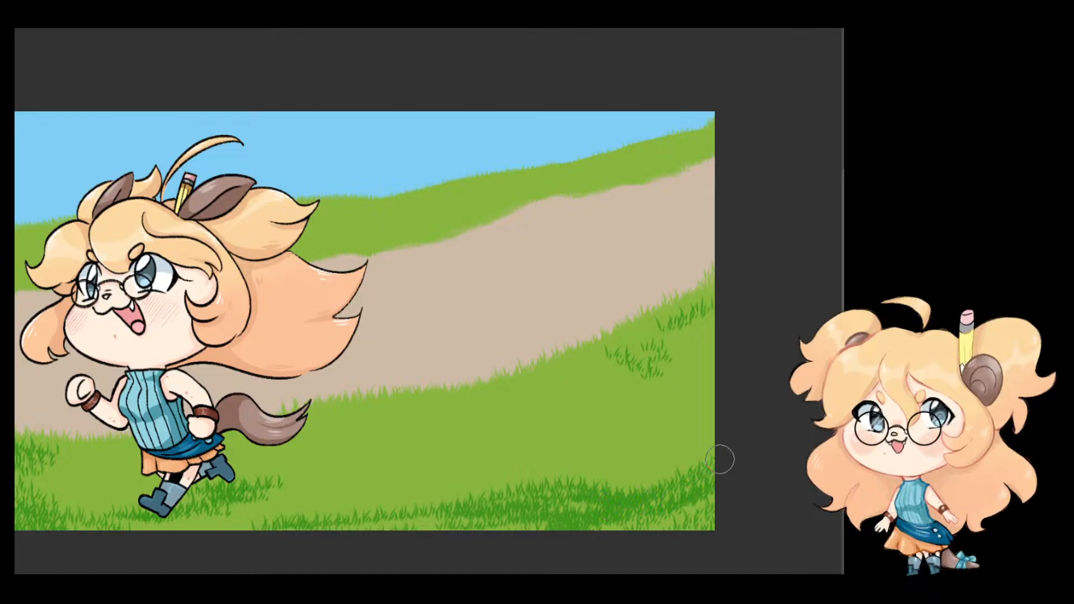
Step: Add a dark green grass patch in the middle of the right meadow and thin it out
mouse_move(610, 422)
left_mouse_down()
mouse_move(585, 398)
mouse_move(695, 436)
mouse_move(556, 418)
mouse_move(474, 444)
mouse_move(710, 436)
left_mouse_up()
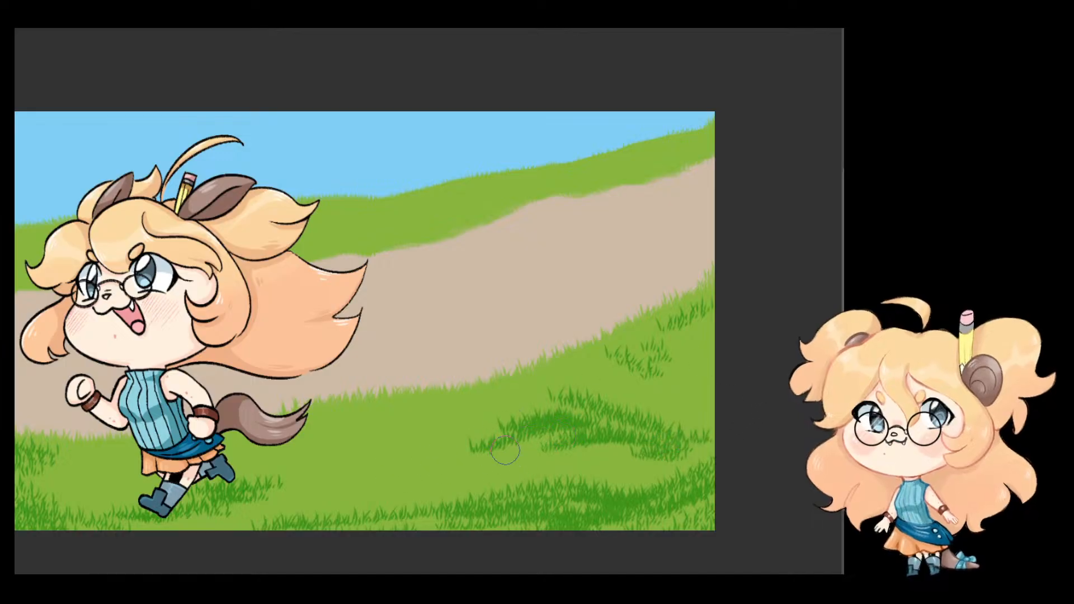
mouse_move(505, 450)
left_mouse_down()
mouse_move(635, 426)
mouse_move(549, 422)
mouse_move(621, 436)
mouse_move(560, 441)
mouse_move(683, 458)
left_mouse_up()
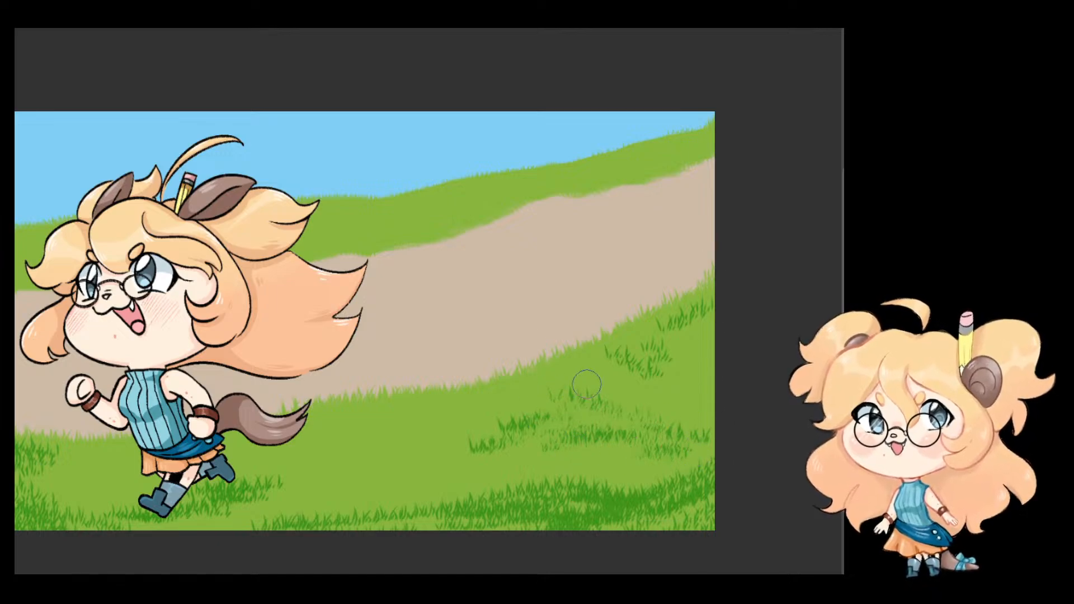
left_click_drag(663, 377, 759, 258)
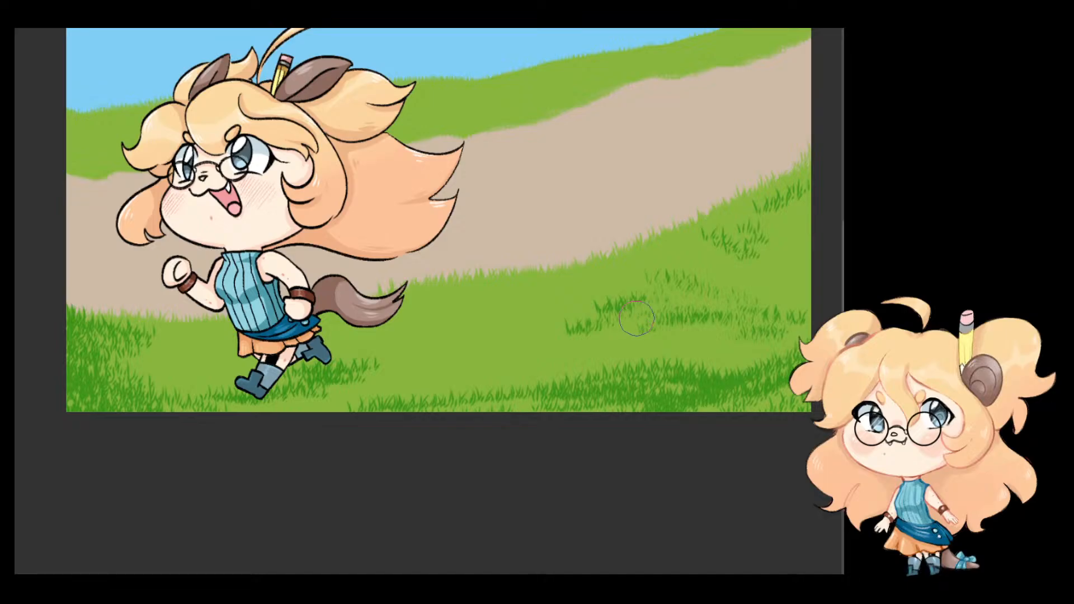
Step: Erase the dark grass patches from the right meadow and the lower-left corner, keeping the grass under the character's feet
mouse_move(636, 318)
left_mouse_down()
mouse_move(570, 334)
mouse_move(773, 307)
mouse_move(786, 298)
mouse_move(751, 282)
mouse_move(751, 238)
mouse_move(821, 197)
left_mouse_up()
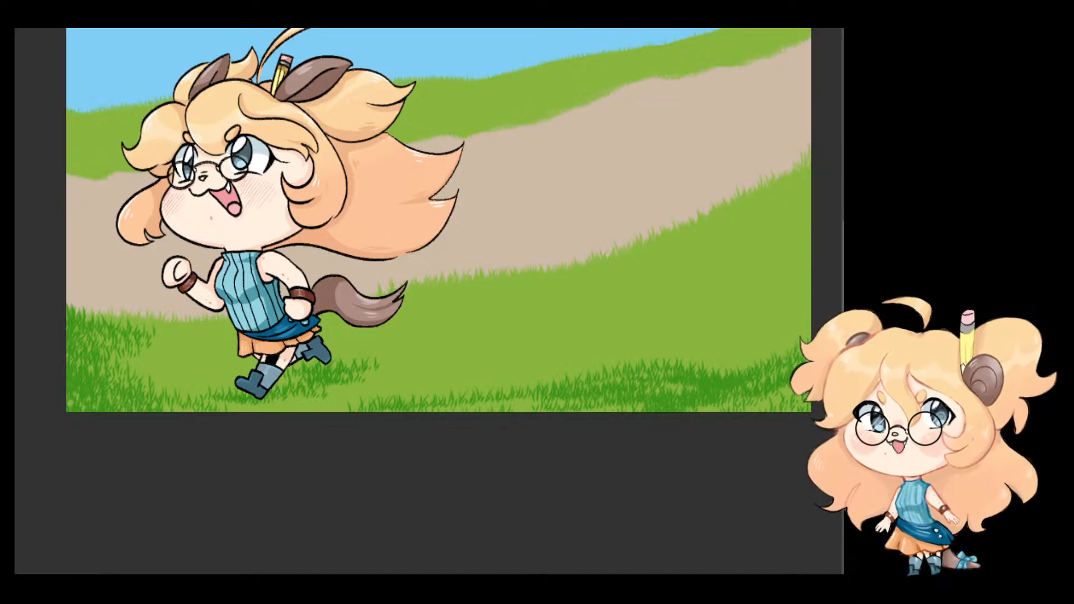
mouse_move(527, 436)
left_mouse_down()
mouse_move(458, 395)
mouse_move(783, 395)
left_mouse_up()
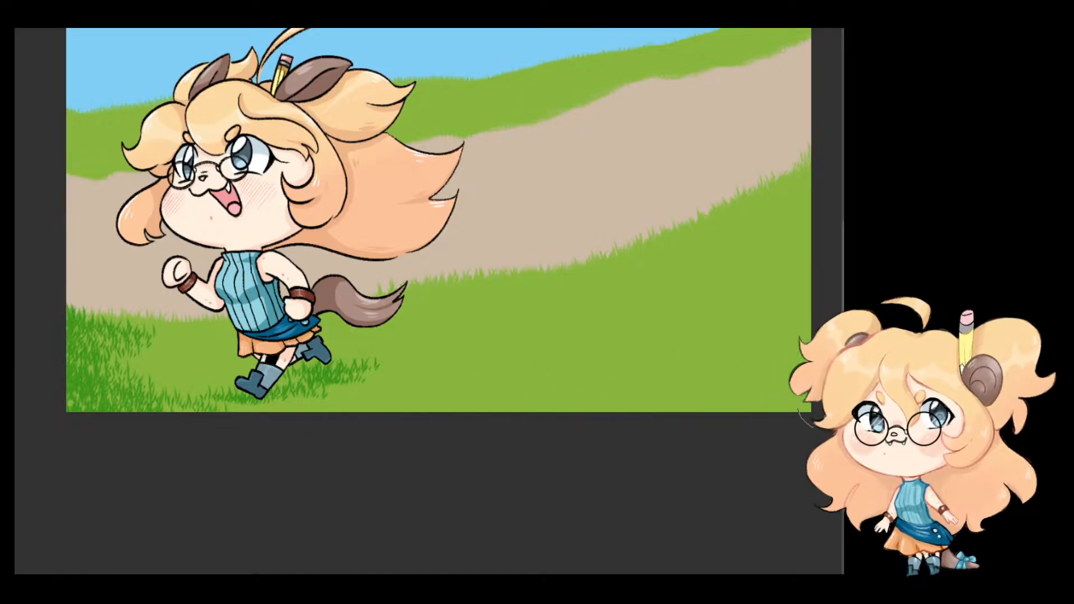
mouse_move(156, 360)
left_mouse_down()
mouse_move(90, 349)
mouse_move(140, 423)
mouse_move(78, 405)
mouse_move(69, 341)
mouse_move(142, 363)
mouse_move(144, 353)
mouse_move(108, 343)
left_mouse_up()
key("ctrl+z")
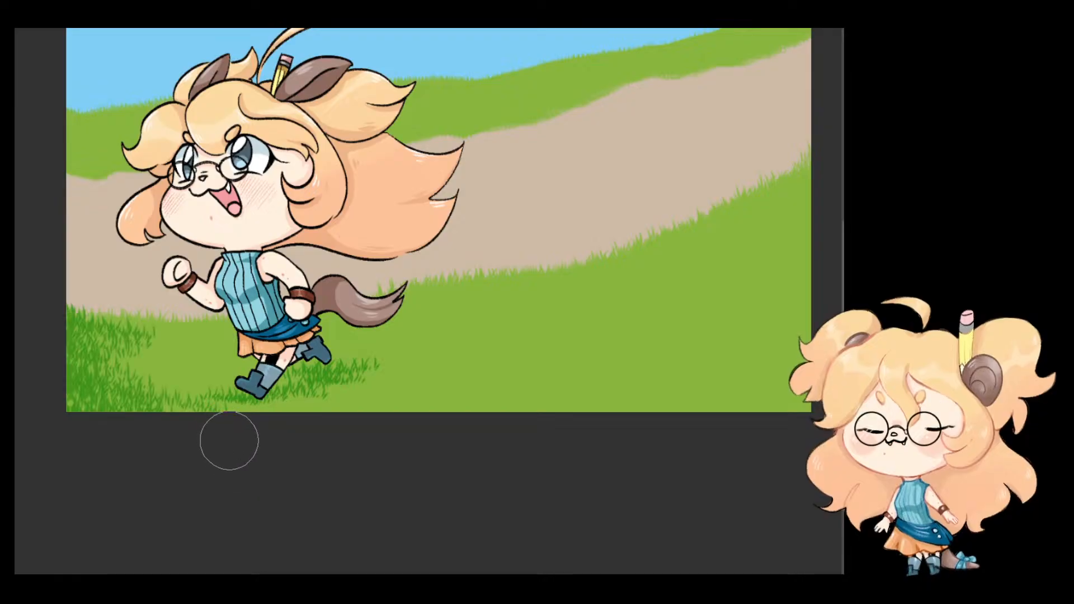
mouse_move(78, 381)
left_mouse_down()
mouse_move(71, 350)
mouse_move(142, 355)
mouse_move(34, 317)
left_mouse_up()
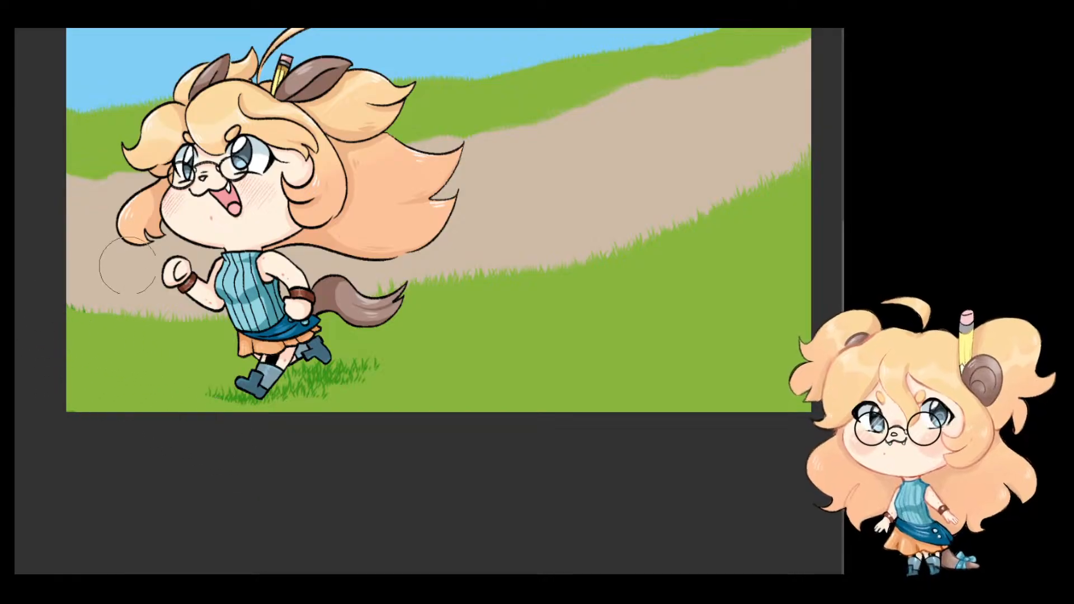
key("ctrl+z")
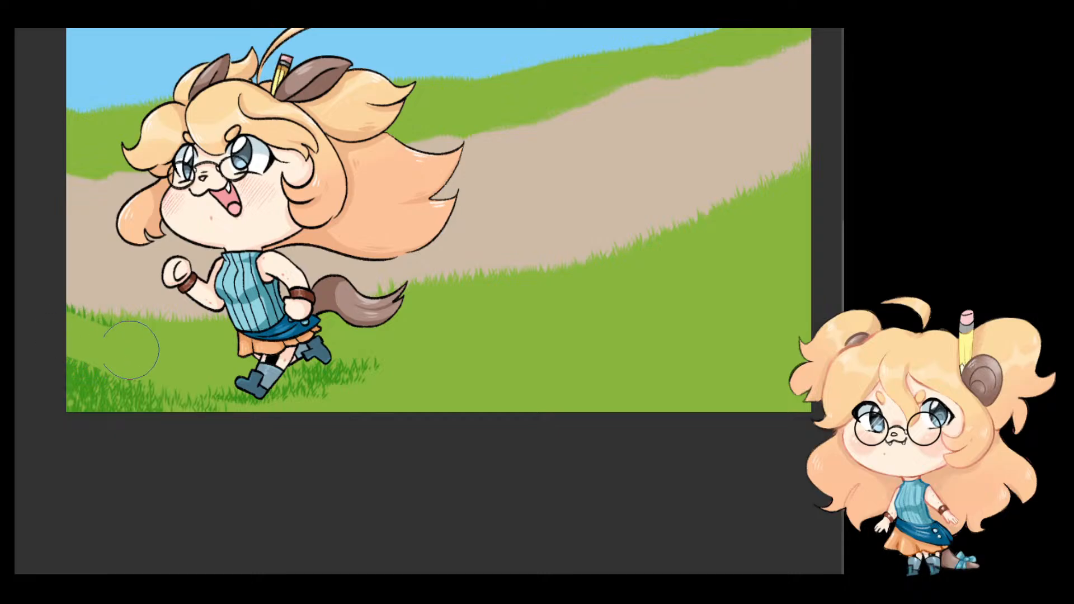
mouse_move(131, 351)
left_mouse_down()
mouse_move(152, 370)
mouse_move(82, 411)
mouse_move(162, 435)
mouse_move(220, 436)
left_mouse_up()
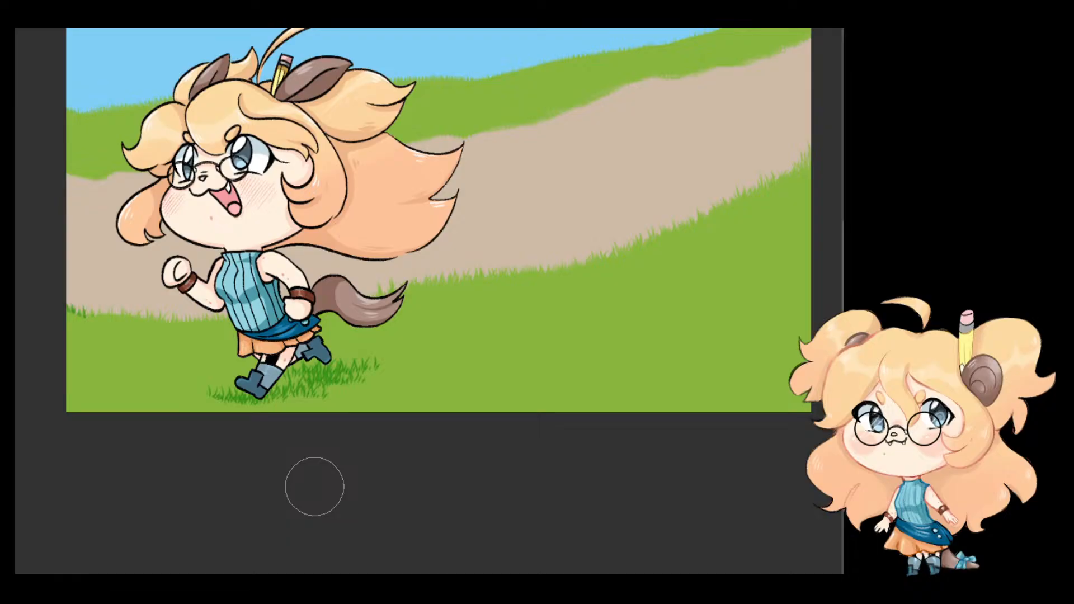
scroll(410, 295, "down", 2)
mouse_move(457, 253)
left_mouse_down()
mouse_move(532, 296)
mouse_move(518, 287)
left_mouse_up()
scroll(530, 284, "up", 2)
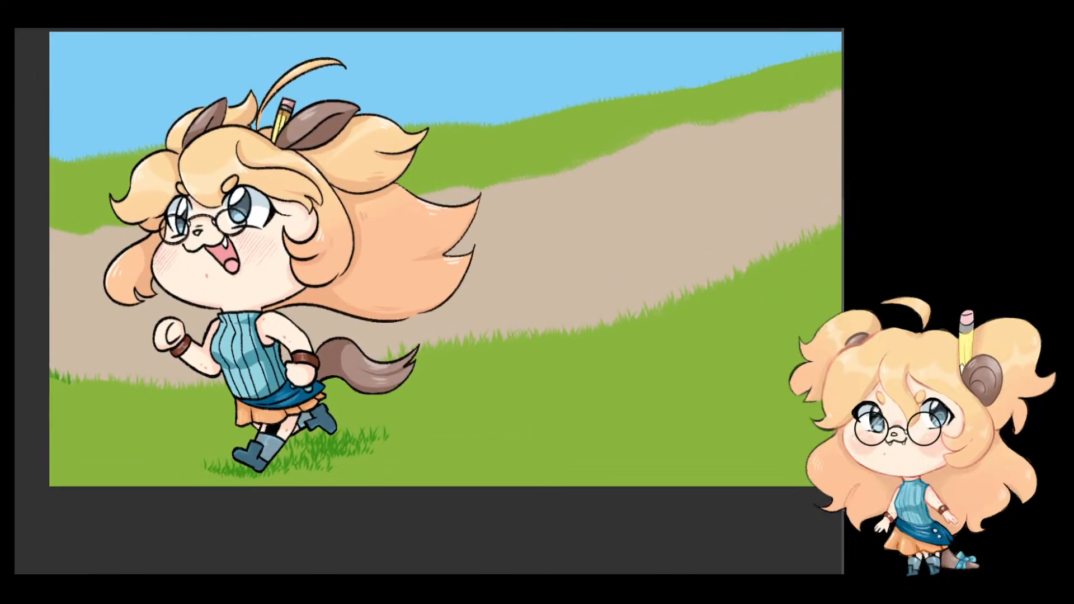
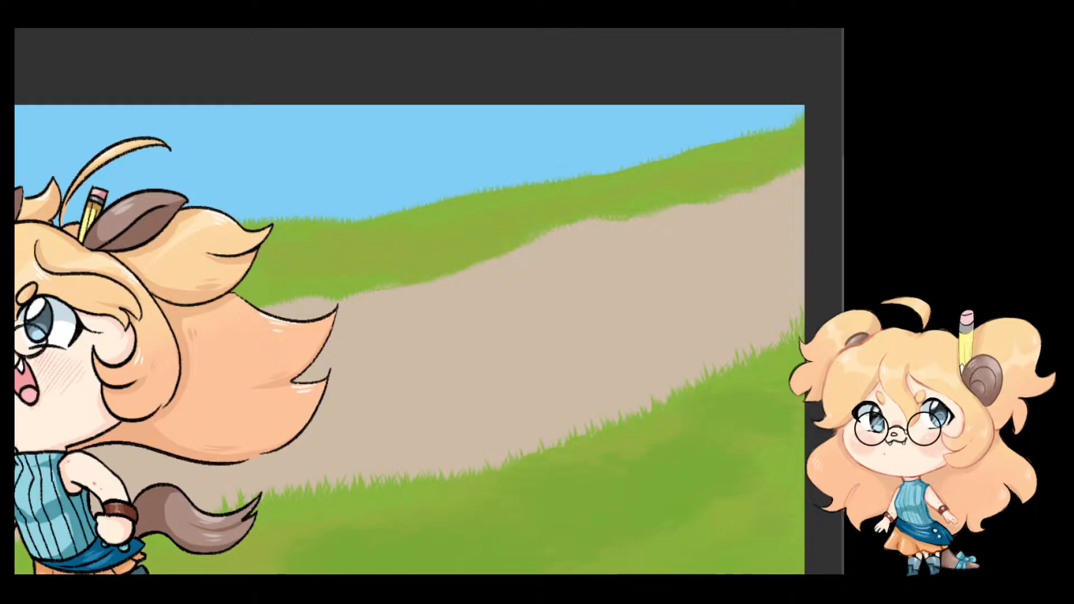
Step: Fill the dirt path with a darker tan and brush soft lighter tan texture over it with a larger brush
left_click(450, 350)
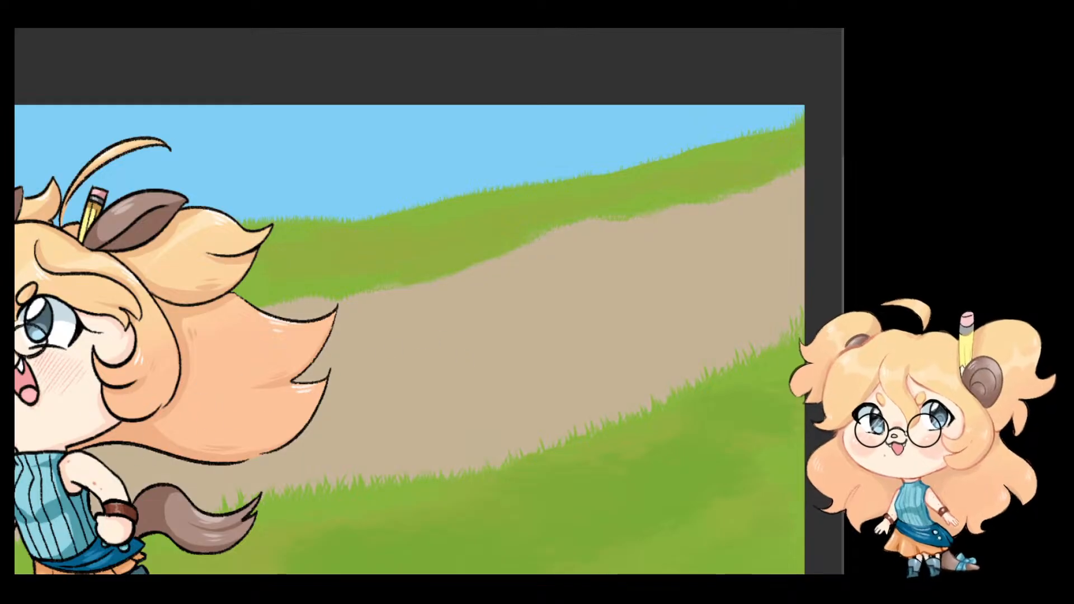
key("b")
mouse_move(587, 299)
left_mouse_down()
mouse_move(567, 361)
mouse_move(659, 334)
left_mouse_up()
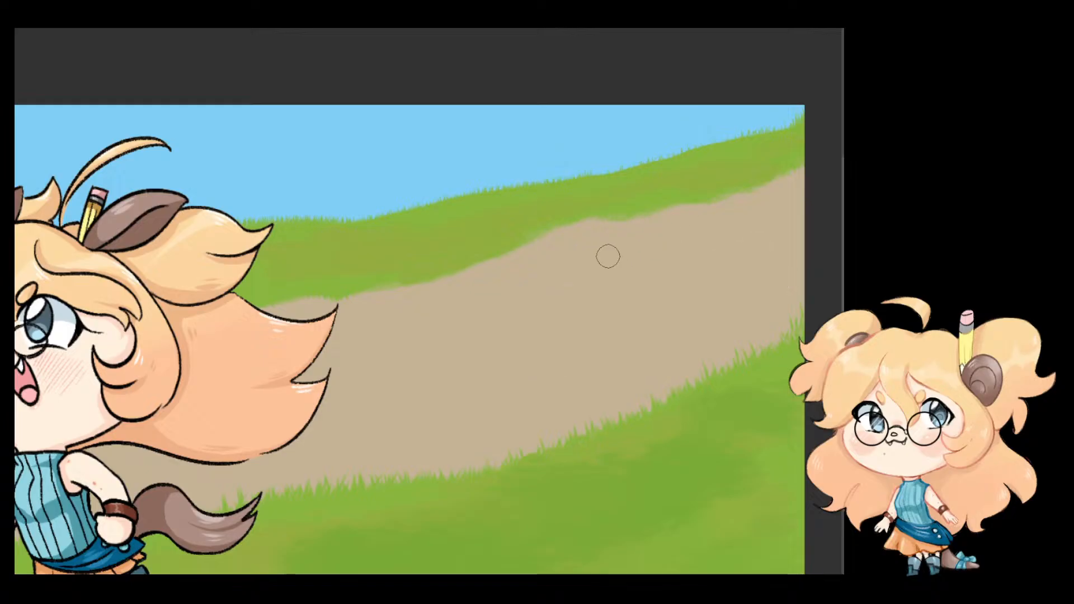
key("ctrl+z")
key("]")
key("]")
key("]")
key("]")
key("]")
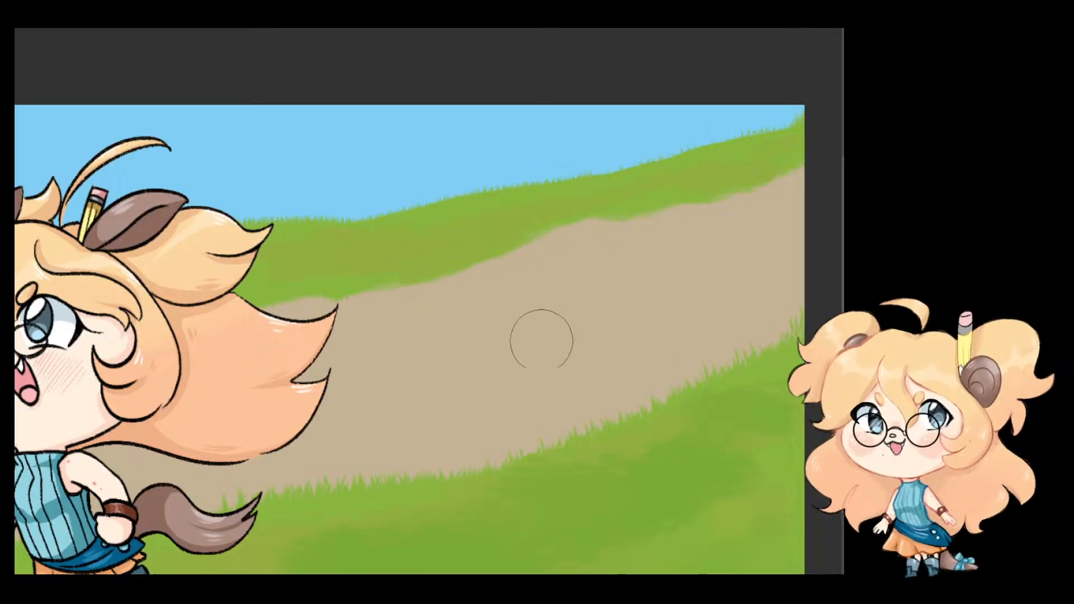
mouse_move(334, 386)
left_mouse_down()
mouse_move(378, 399)
mouse_move(759, 237)
left_mouse_up()
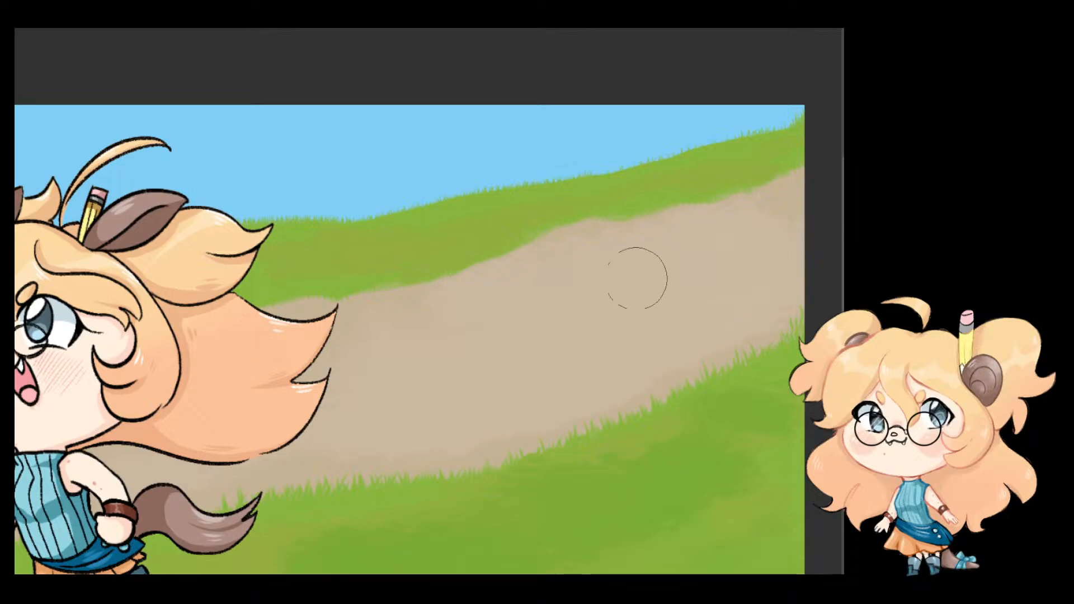
left_click_drag(348, 387, 799, 335)
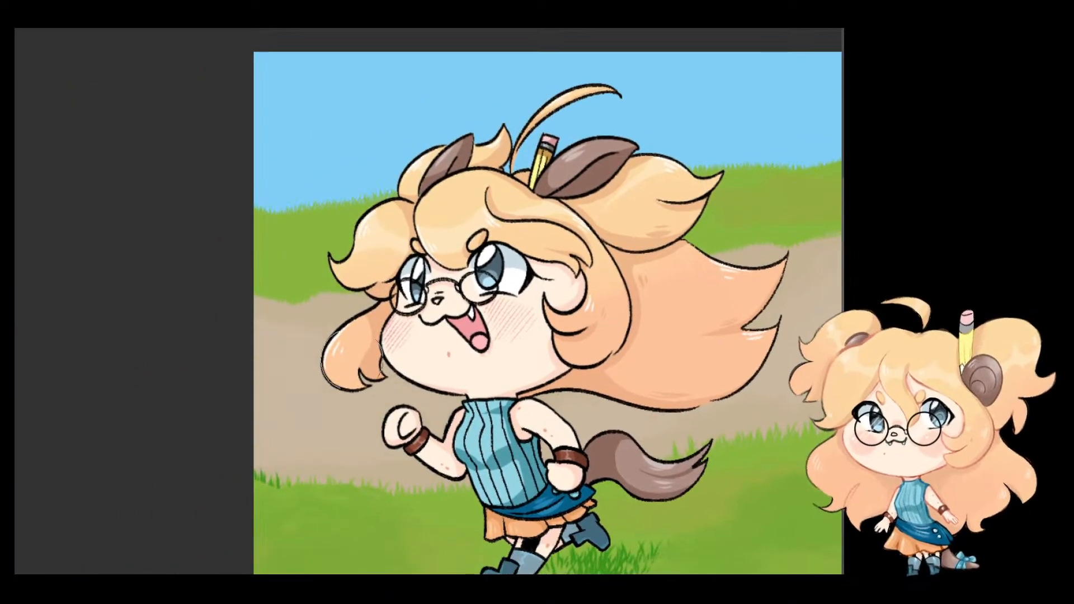
Step: Try painting rough-edged white clouds in the sky, one in the left corner behind the character and one above her head
scroll(640, 239, "down", 2)
scroll(639, 240, "down", 2)
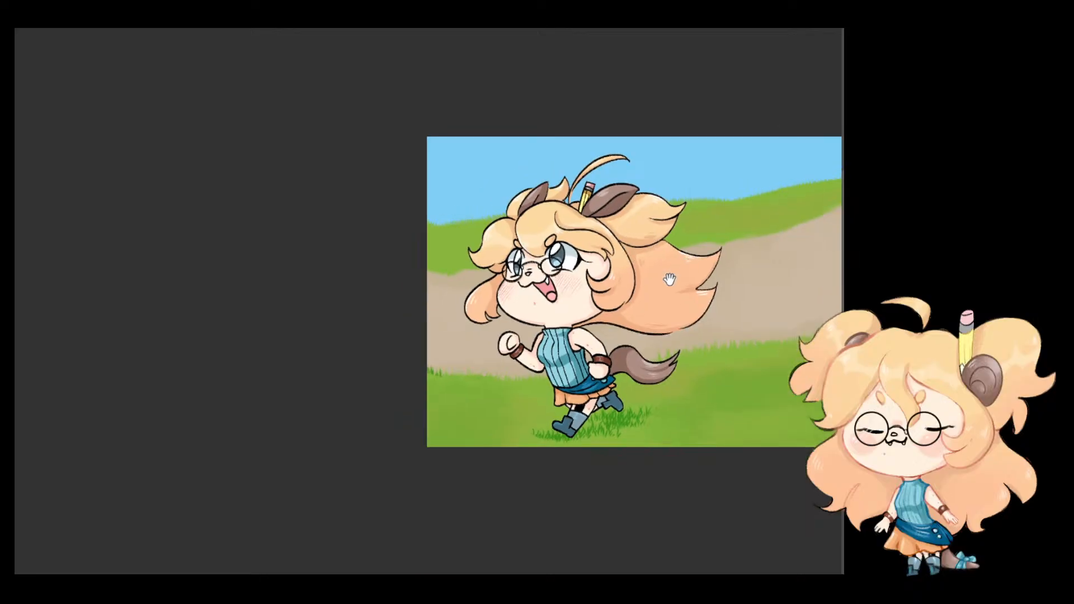
left_click_drag(674, 277, 351, 379)
scroll(468, 326, "up", 1)
left_click_drag(463, 326, 533, 396)
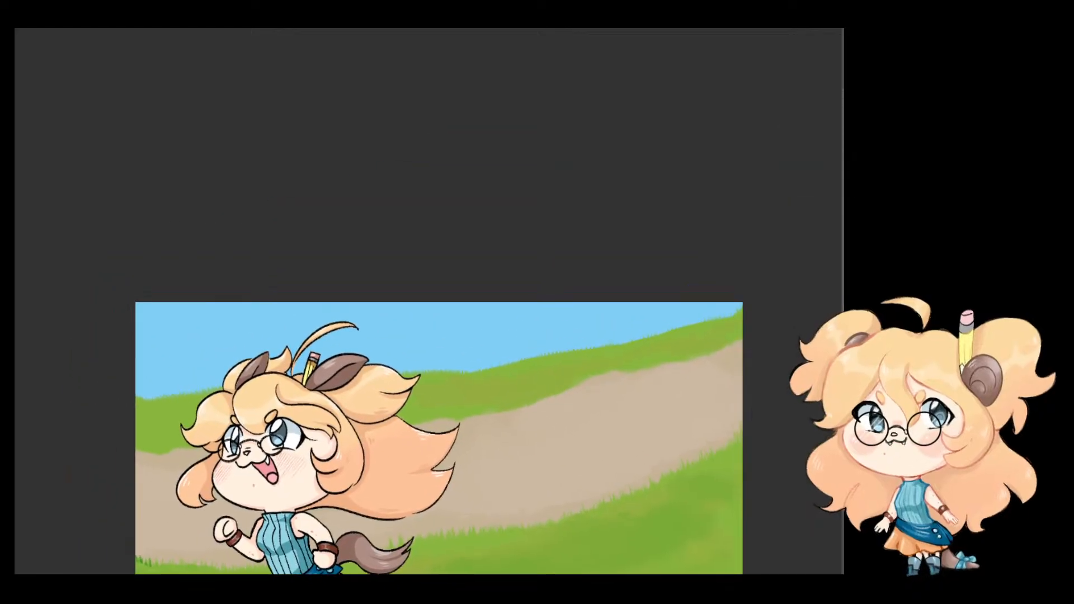
scroll(311, 356, "up", 3)
left_click_drag(253, 354, 455, 350)
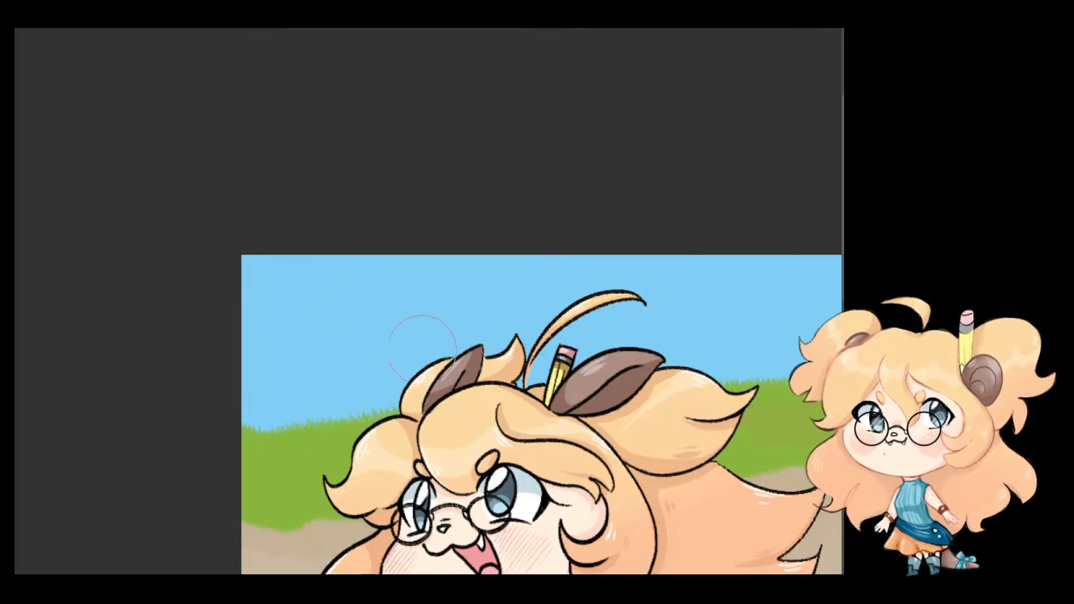
mouse_move(227, 307)
left_mouse_down()
mouse_move(251, 296)
mouse_move(300, 339)
mouse_move(319, 379)
mouse_move(243, 363)
mouse_move(271, 355)
mouse_move(300, 362)
mouse_move(248, 397)
mouse_move(389, 417)
mouse_move(333, 393)
mouse_move(392, 392)
left_mouse_up()
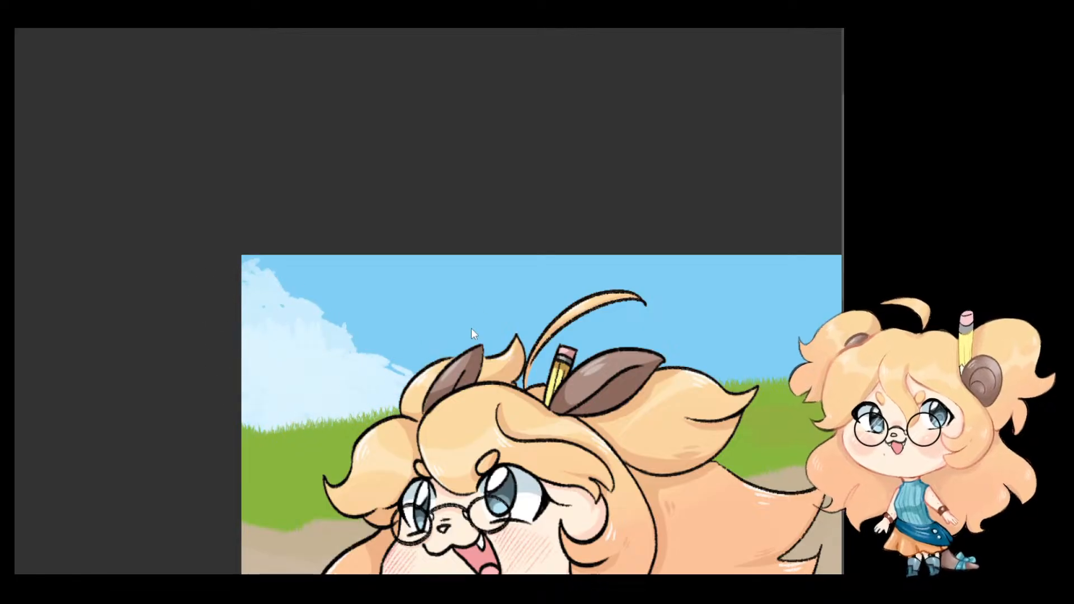
mouse_move(538, 279)
left_mouse_down()
mouse_move(425, 263)
mouse_move(504, 263)
mouse_move(479, 240)
mouse_move(541, 237)
mouse_move(565, 279)
mouse_move(643, 246)
mouse_move(529, 233)
left_mouse_up()
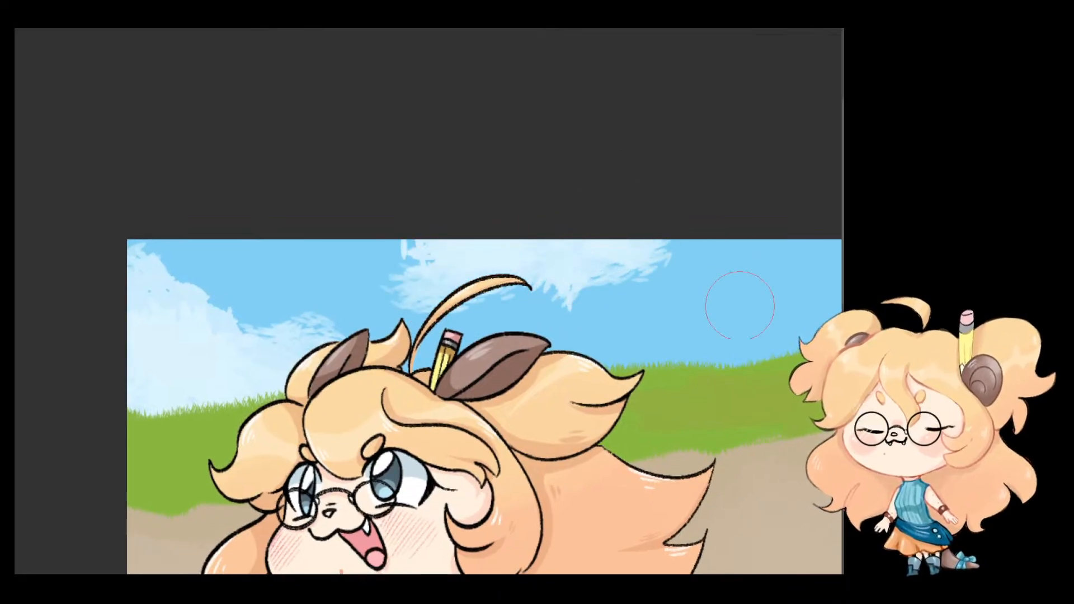
Step: Try extending the cloud above the character's head across the right part of the sky, undoing each attempt
left_click_drag(732, 322, 766, 305)
left_click_drag(748, 246, 612, 282)
key("ctrl+z")
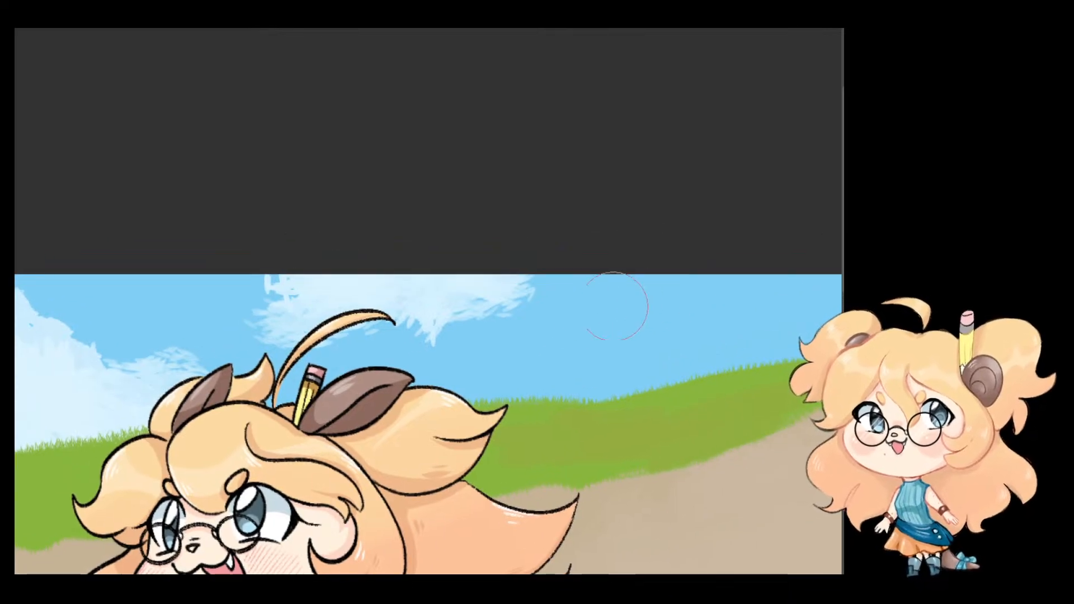
mouse_move(396, 293)
left_mouse_down()
mouse_move(400, 318)
mouse_move(429, 312)
mouse_move(392, 334)
mouse_move(517, 308)
left_mouse_up()
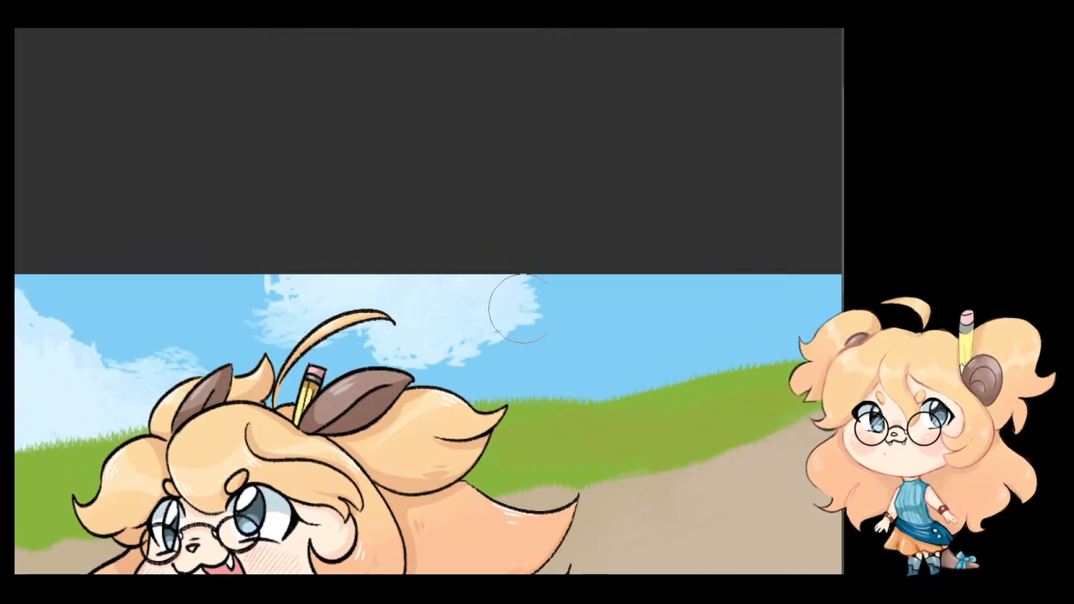
key("ctrl+z")
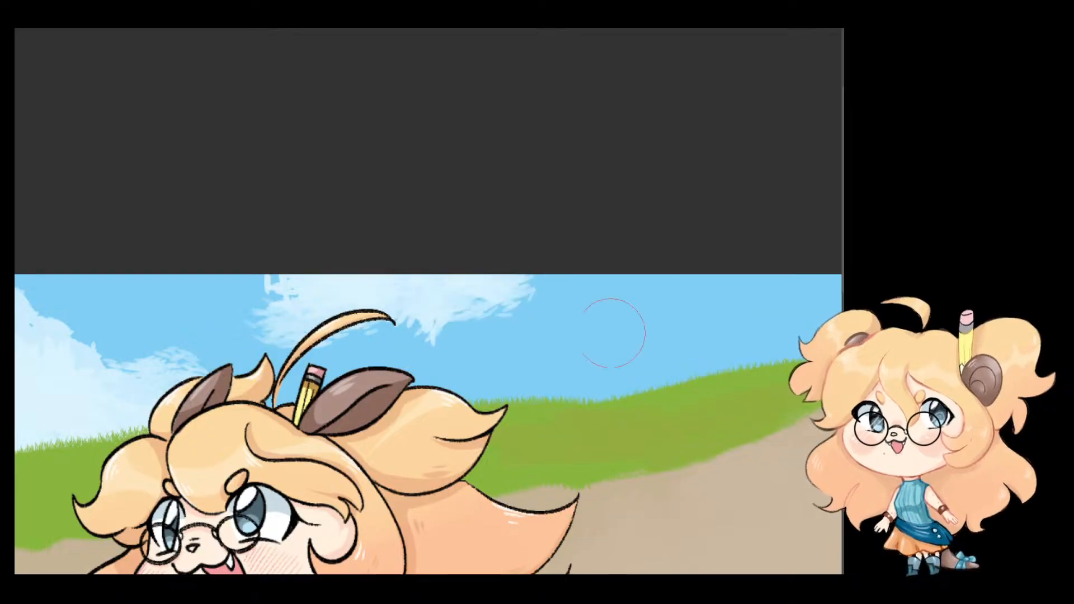
mouse_move(612, 333)
left_mouse_down()
mouse_move(660, 358)
mouse_move(699, 335)
left_mouse_up()
key("ctrl+z")
Step: Undo the cloud above the character's head, keeping only the cloud in the sky's left corner
scroll(812, 291, "down", 2)
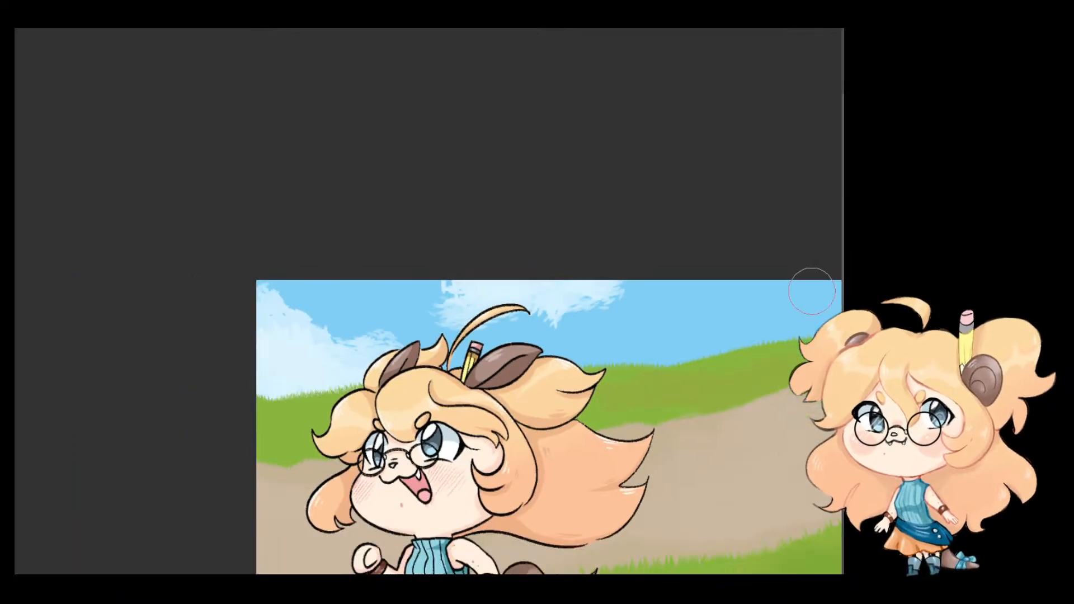
scroll(813, 291, "down", 1)
scroll(503, 256, "down", 1)
key("ctrl+z")
key("ctrl+z")
key("ctrl+z")
key("ctrl+z")
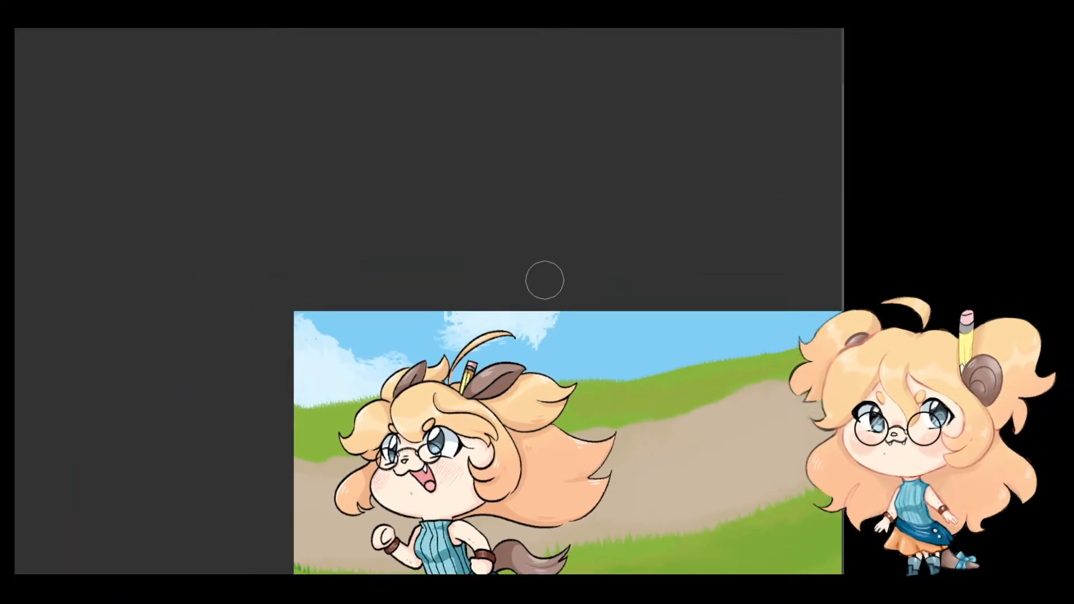
key("ctrl+y")
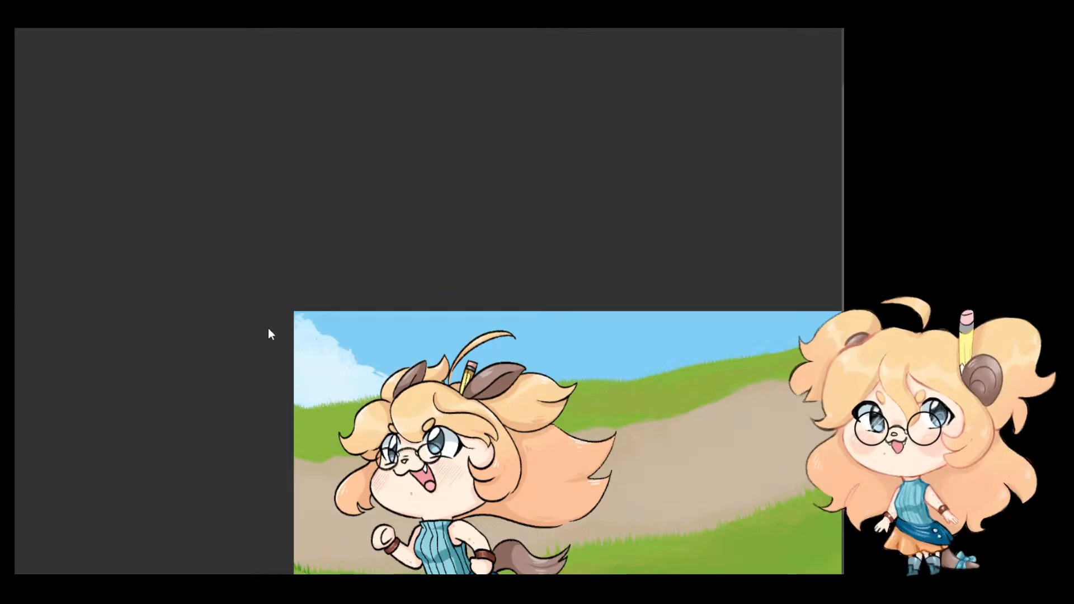
Step: Try a wider rough-edged cloud along the sky's upper edge, to the right of the character's head, and undo it
mouse_move(560, 318)
left_mouse_down()
mouse_move(666, 307)
mouse_move(587, 334)
mouse_move(518, 331)
mouse_move(542, 309)
mouse_move(492, 330)
left_mouse_up()
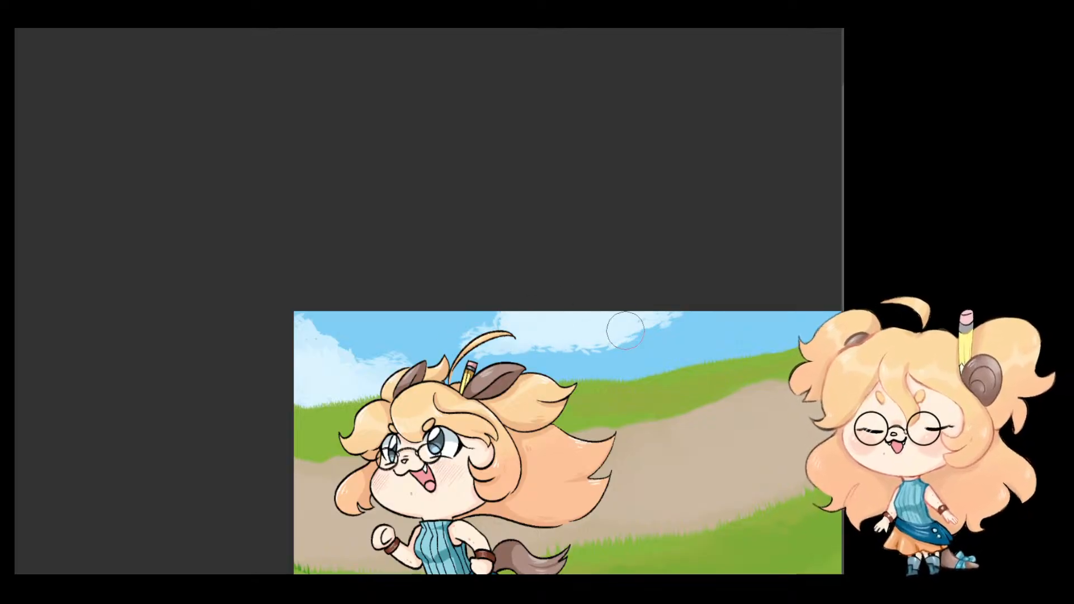
key("ctrl+z")
key("ctrl+z")
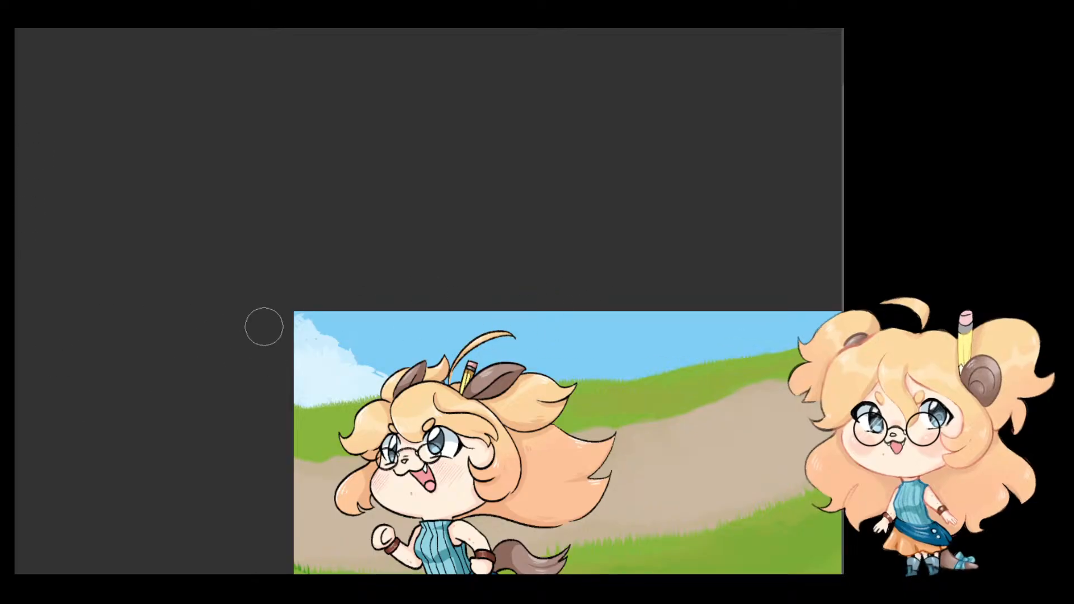
Step: Try soft-edged clouds along the sky's upper edge, and undo them together with the left corner cloud
mouse_move(564, 313)
left_mouse_down()
mouse_move(493, 335)
mouse_move(595, 319)
left_mouse_up()
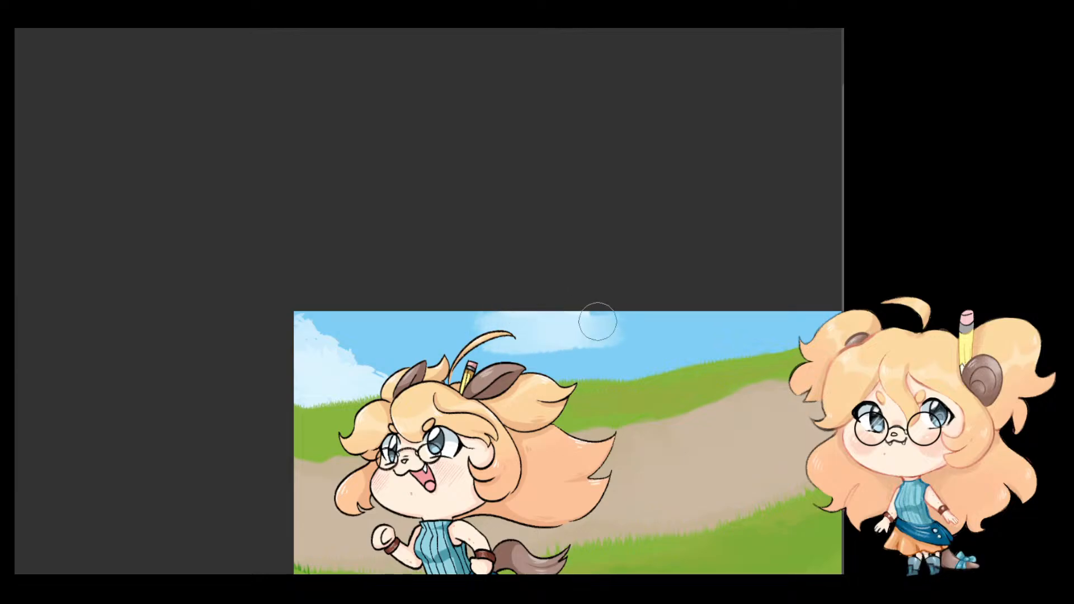
mouse_move(487, 336)
left_mouse_down()
mouse_move(532, 344)
mouse_move(593, 335)
mouse_move(640, 311)
mouse_move(633, 322)
mouse_move(747, 311)
left_mouse_up()
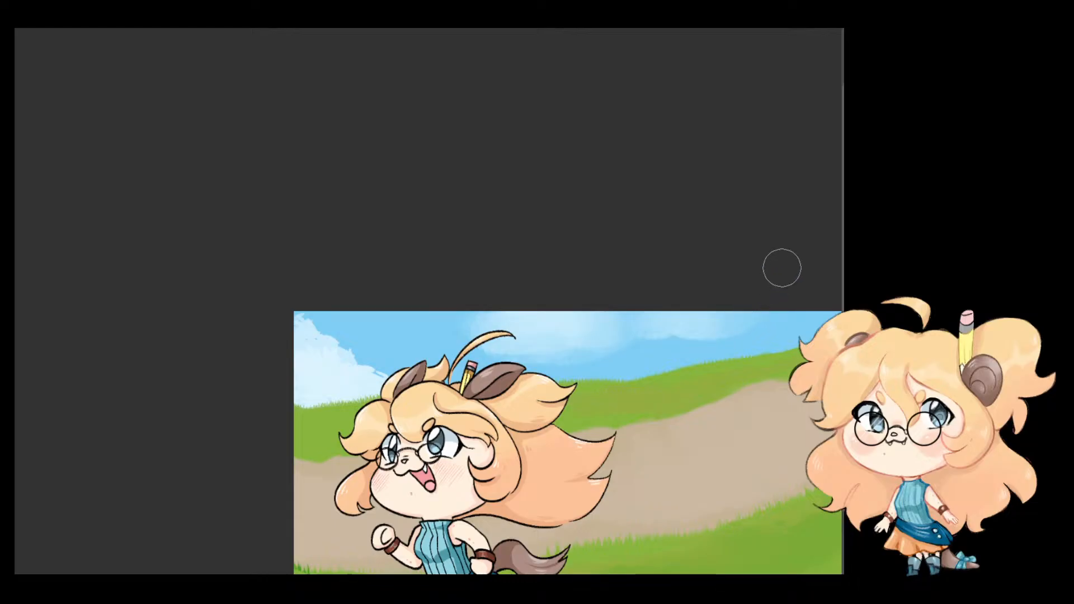
key("ctrl+z")
scroll(782, 268, "up", 1)
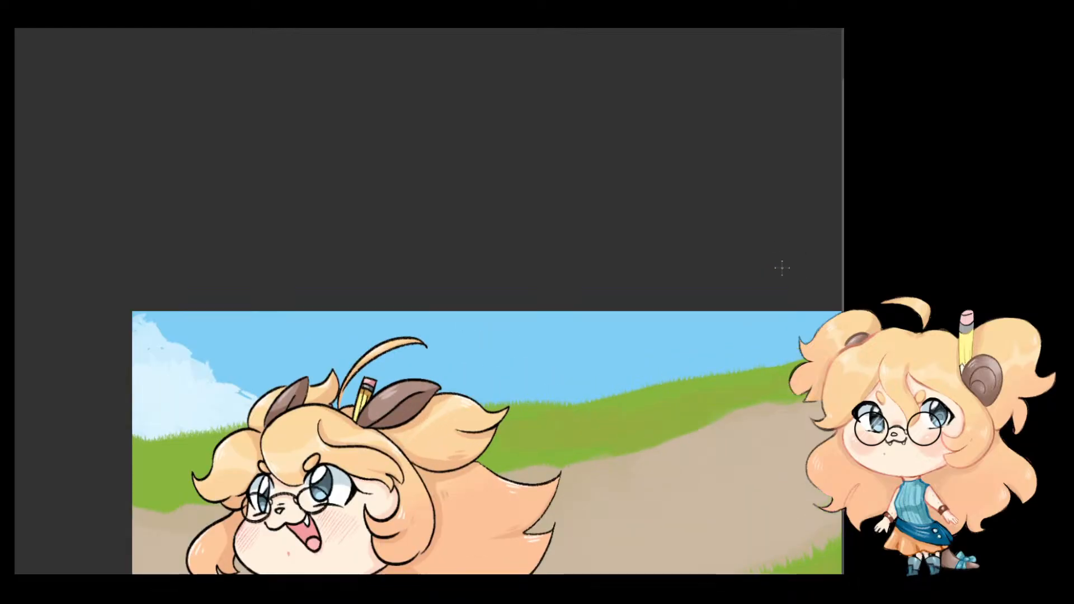
key("ctrl+z")
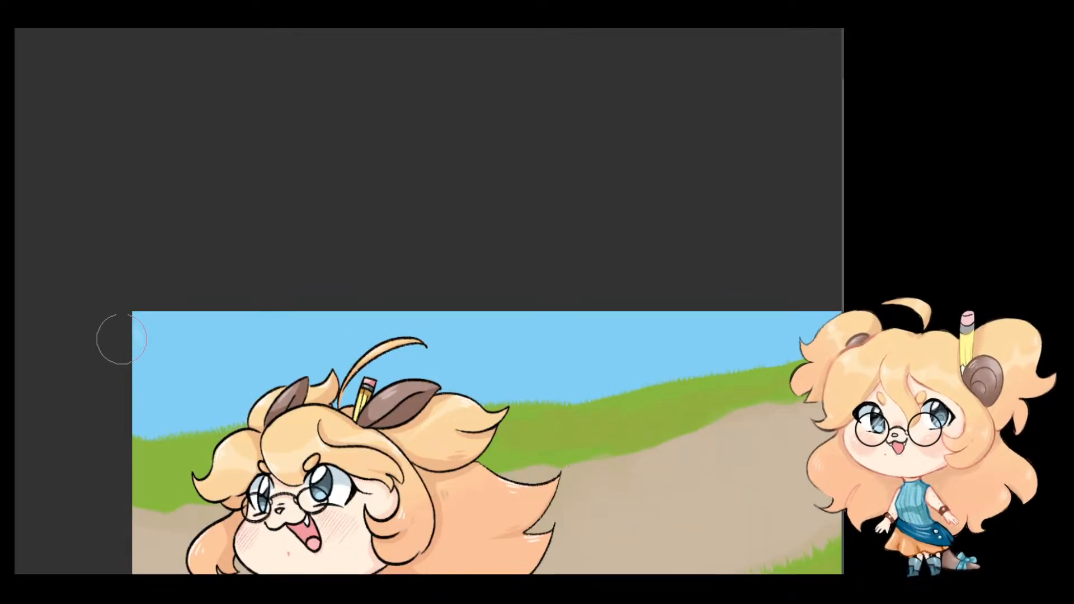
Step: Try painting a soft-edged cloud mass from the sky's left corner down to the horizon and behind the character's head
mouse_move(121, 339)
left_mouse_down()
mouse_move(140, 325)
mouse_move(180, 349)
mouse_move(147, 367)
mouse_move(141, 396)
mouse_move(163, 429)
mouse_move(201, 377)
mouse_move(217, 386)
mouse_move(239, 376)
mouse_move(226, 388)
mouse_move(177, 351)
mouse_move(245, 364)
mouse_move(287, 391)
left_mouse_up()
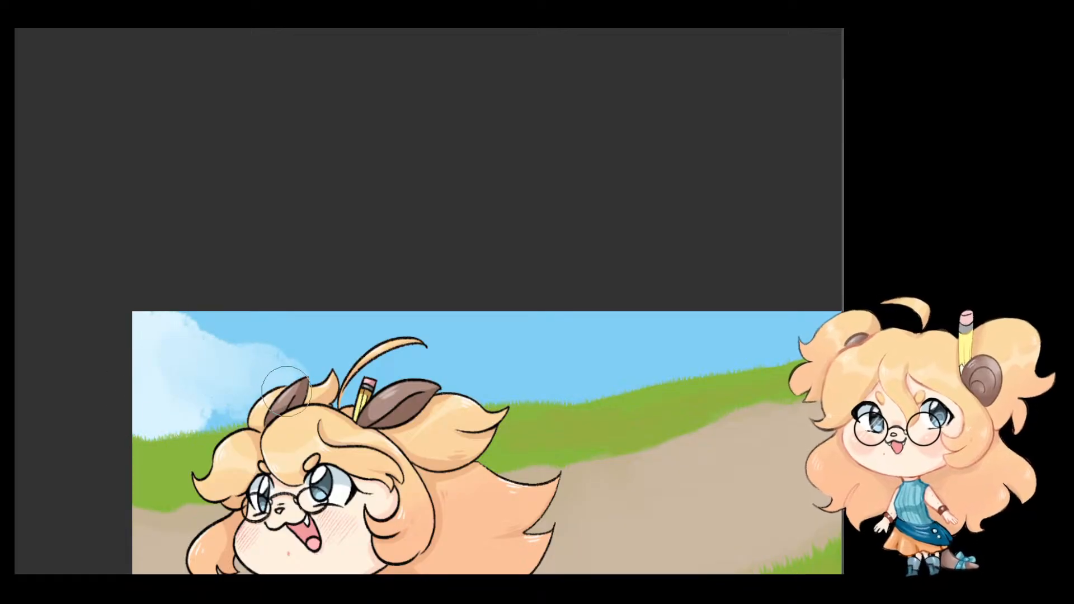
key("ctrl+z")
mouse_move(113, 324)
left_mouse_down()
mouse_move(164, 337)
mouse_move(199, 366)
mouse_move(188, 378)
mouse_move(228, 386)
mouse_move(220, 415)
mouse_move(284, 379)
mouse_move(317, 373)
left_mouse_up()
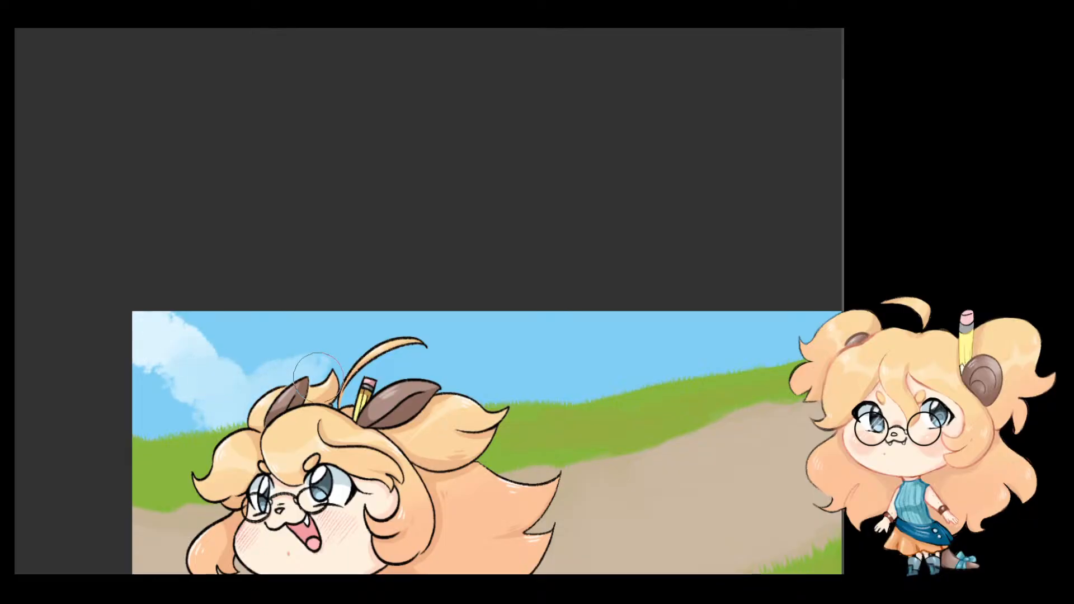
mouse_move(252, 398)
left_mouse_down()
mouse_move(174, 400)
mouse_move(135, 381)
mouse_move(266, 443)
mouse_move(296, 411)
mouse_move(403, 374)
left_mouse_up()
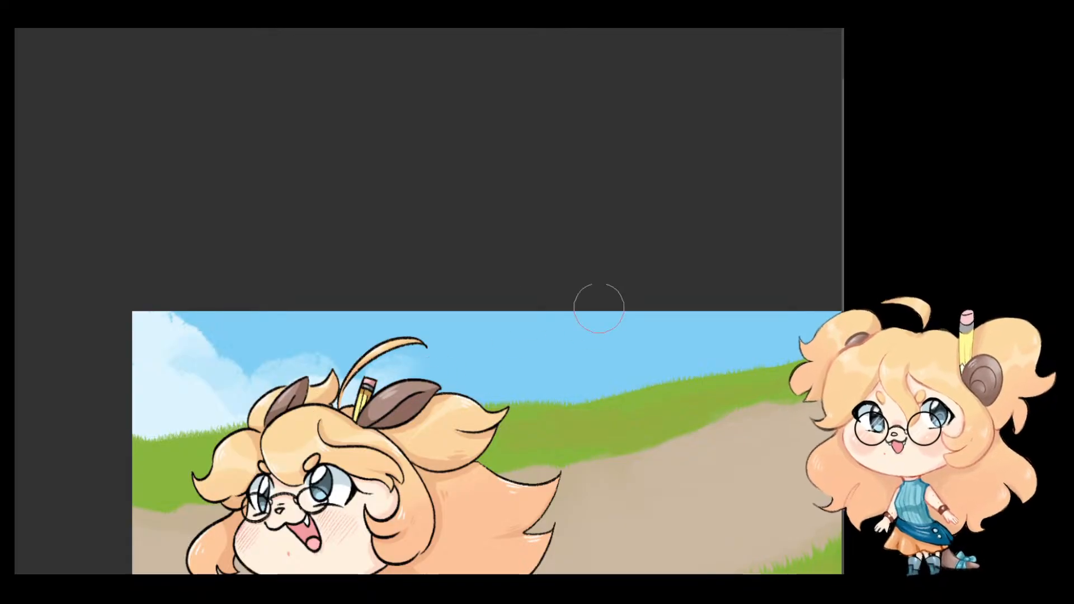
Step: Try painting soft clouds along the sky's upper edge and small puffy ones rising behind the hill on the right
mouse_move(599, 308)
left_mouse_down()
mouse_move(736, 293)
mouse_move(707, 325)
mouse_move(758, 319)
mouse_move(775, 303)
mouse_move(749, 286)
mouse_move(596, 299)
mouse_move(543, 313)
left_mouse_up()
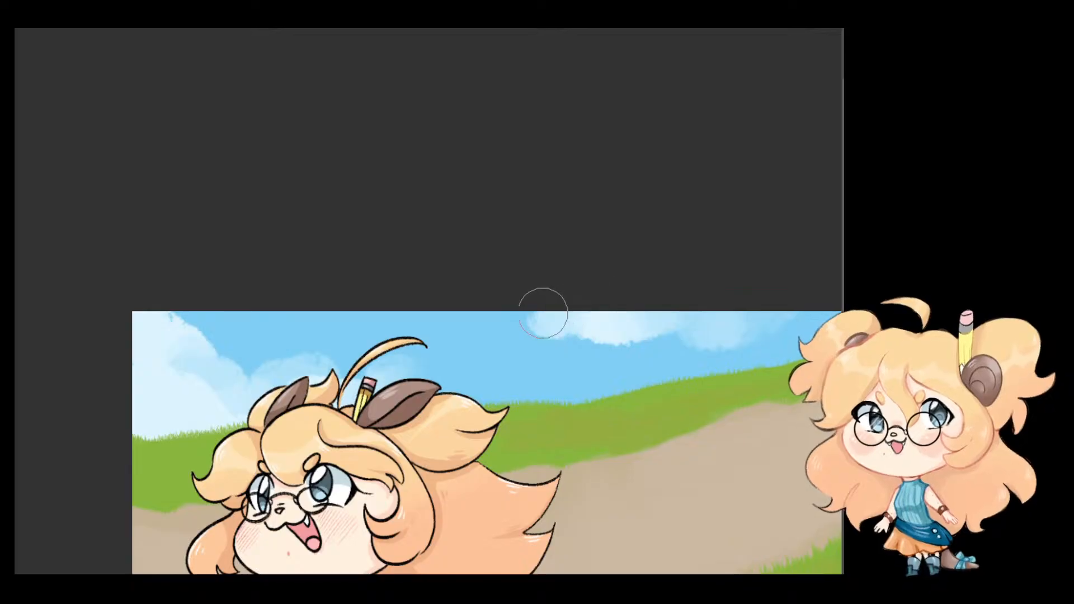
left_click_drag(469, 354, 575, 381)
key("ctrl+z")
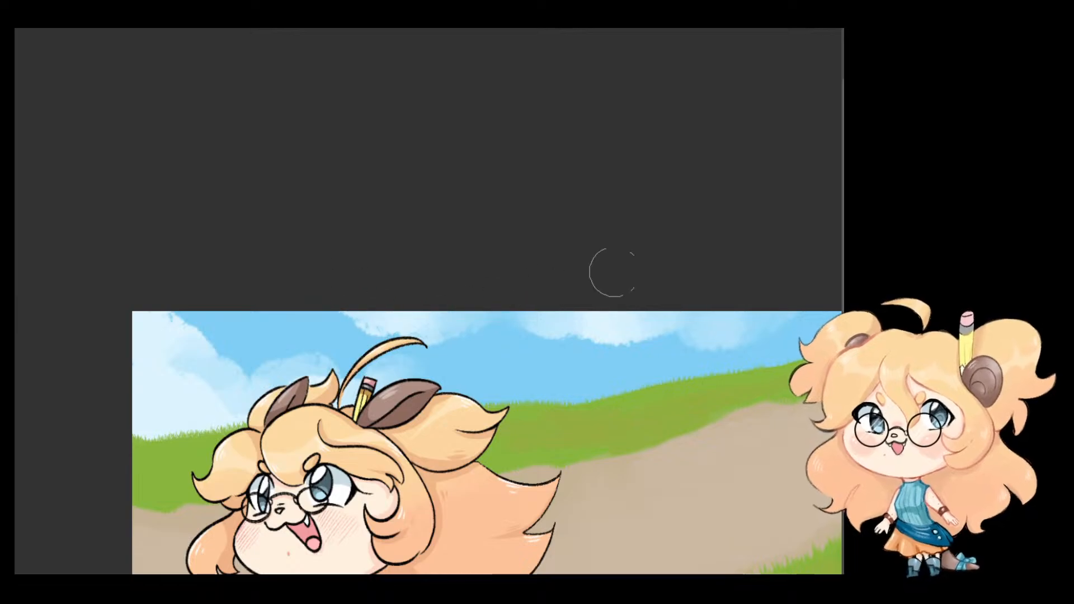
left_click_drag(613, 272, 403, 314)
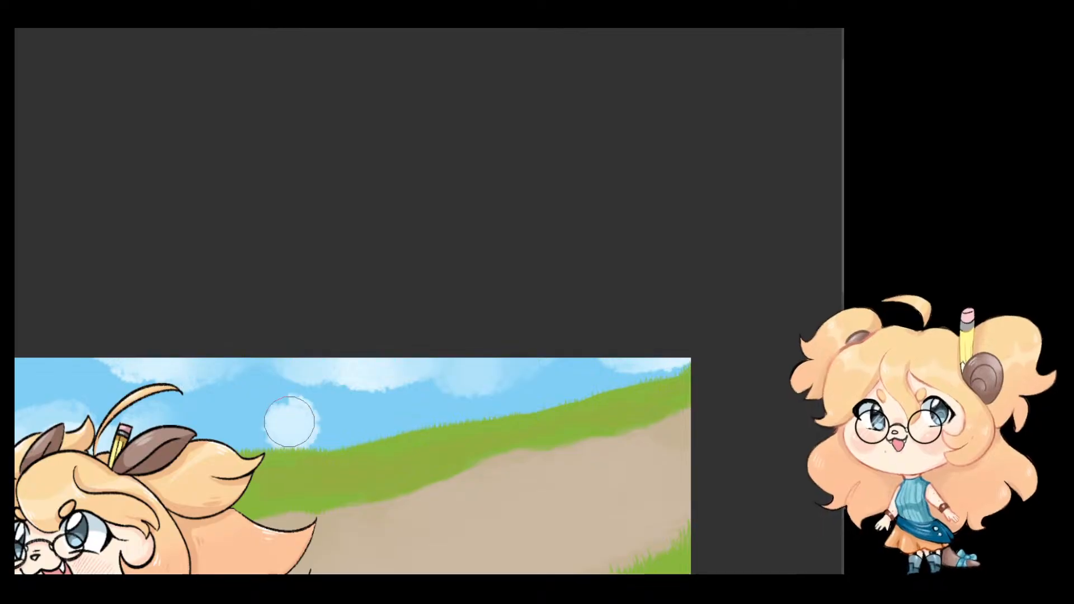
left_click_drag(289, 421, 371, 428)
mouse_move(290, 435)
left_mouse_down()
mouse_move(257, 455)
mouse_move(219, 454)
left_mouse_up()
mouse_move(571, 401)
left_mouse_down()
mouse_move(521, 398)
mouse_move(567, 323)
left_mouse_up()
Step: Undo all the cloud strokes to return to the plain blue sky
scroll(505, 330, "down", 5)
scroll(492, 367, "up", 1)
scroll(493, 370, "up", 2)
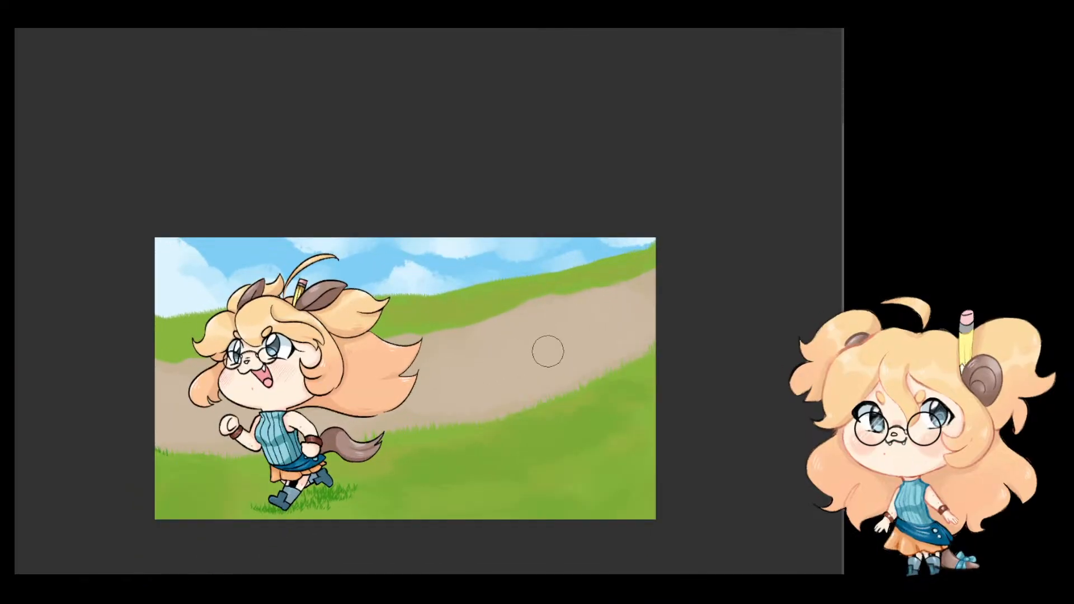
key("ctrl+z")
key("ctrl+z")
key("ctrl+z")
key("ctrl+z")
key("ctrl+z")
key("ctrl+z")
key("ctrl+z")
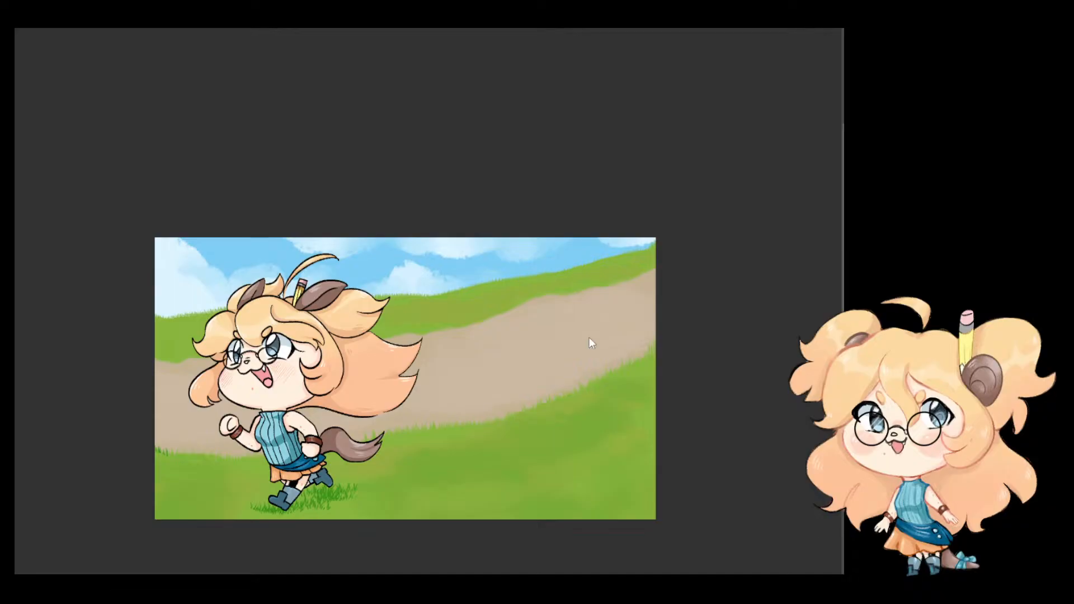
key("ctrl+z")
key("ctrl+z")
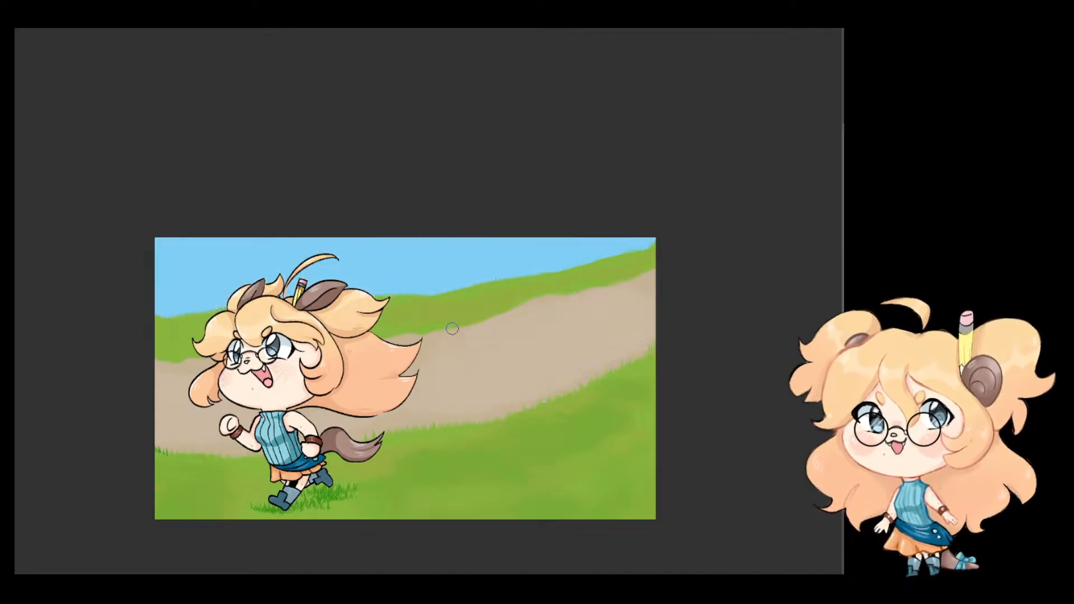
Step: Paint a soft white cloud along the sky's upper left corner, extending it towards the character's hair strand
scroll(395, 233, "up", 2)
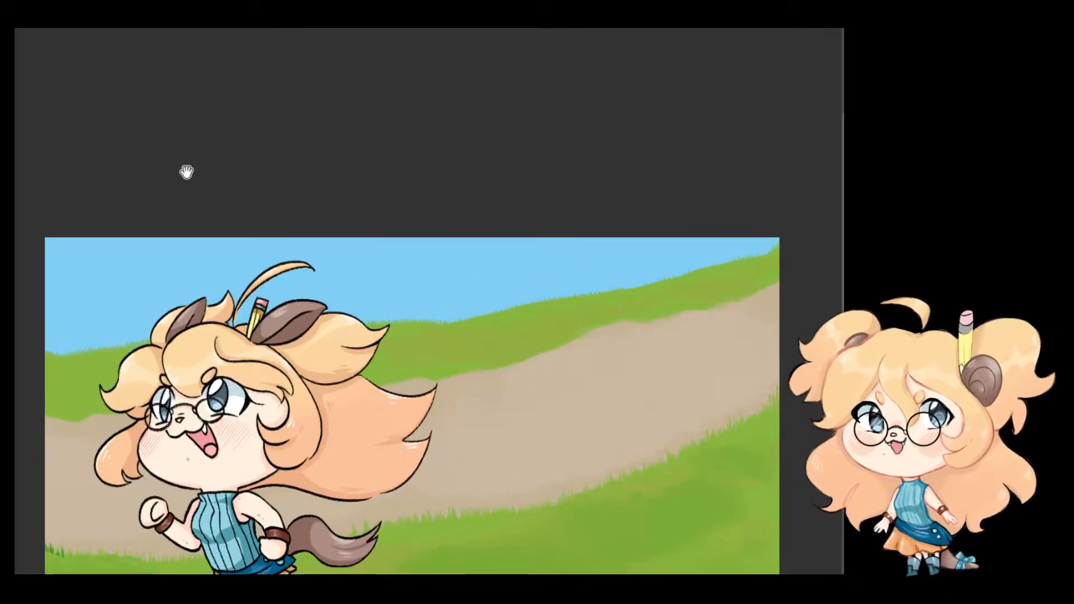
left_click_drag(185, 174, 296, 170)
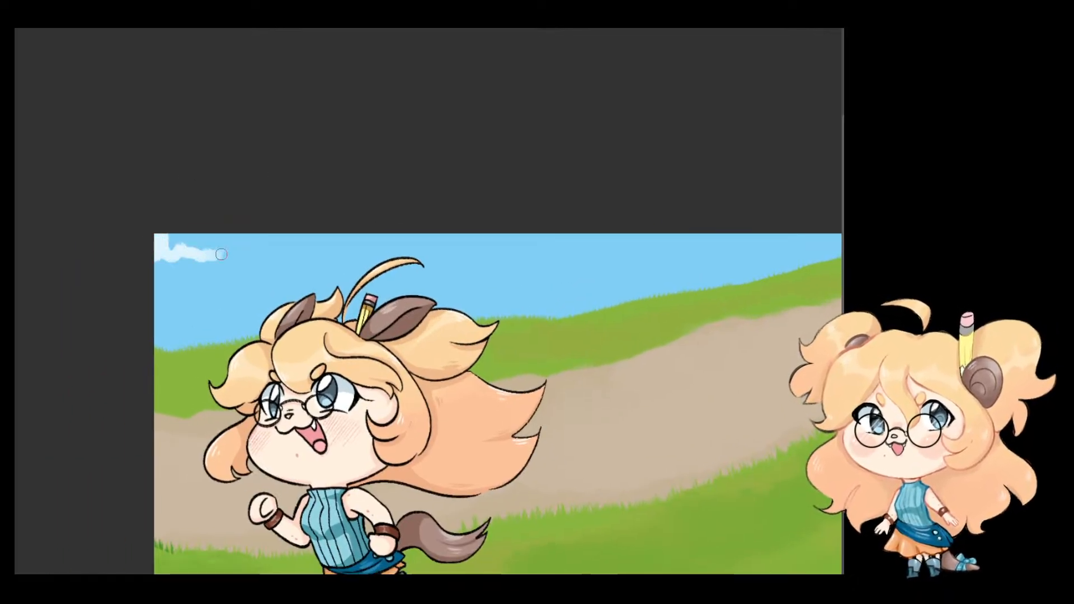
left_click_drag(261, 237, 166, 237)
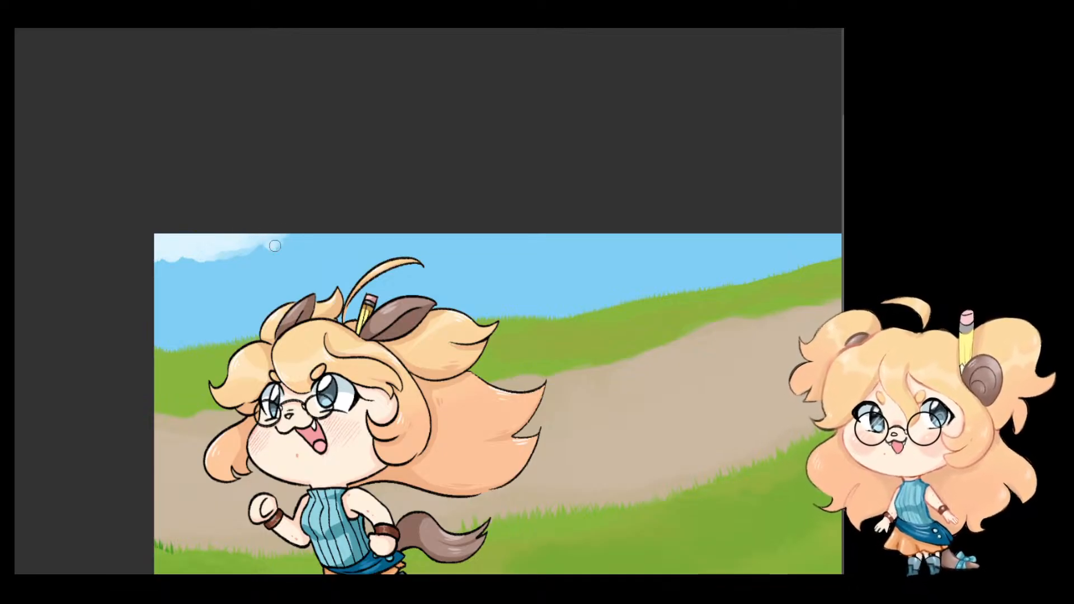
left_click_drag(274, 246, 297, 235)
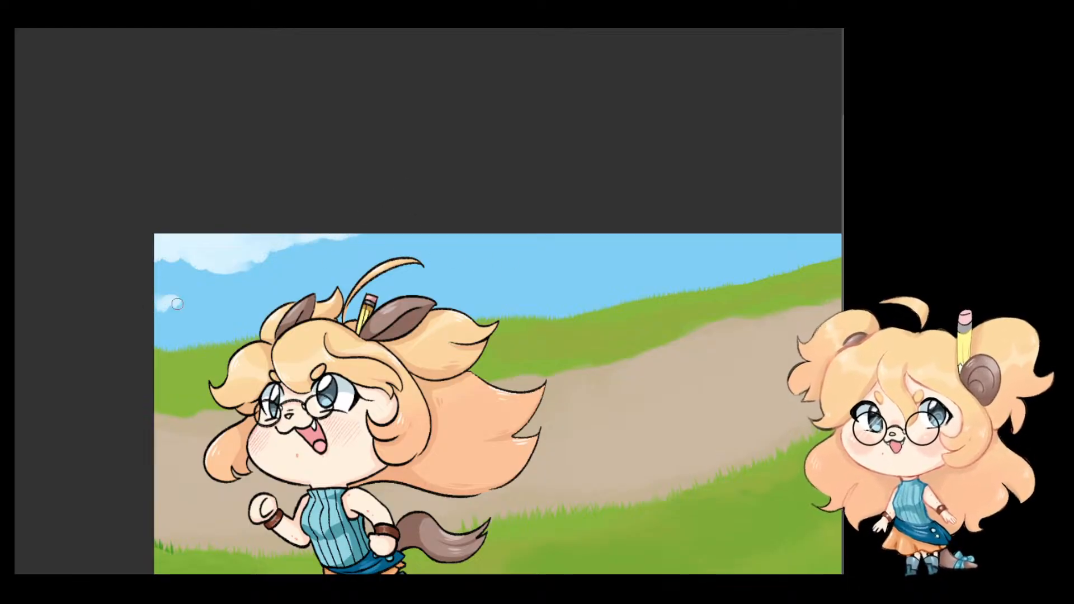
Step: Paint a second puffy cloud at the sky's left edge, just above the grassy horizon
left_click_drag(177, 304, 210, 314)
key("ctrl+z")
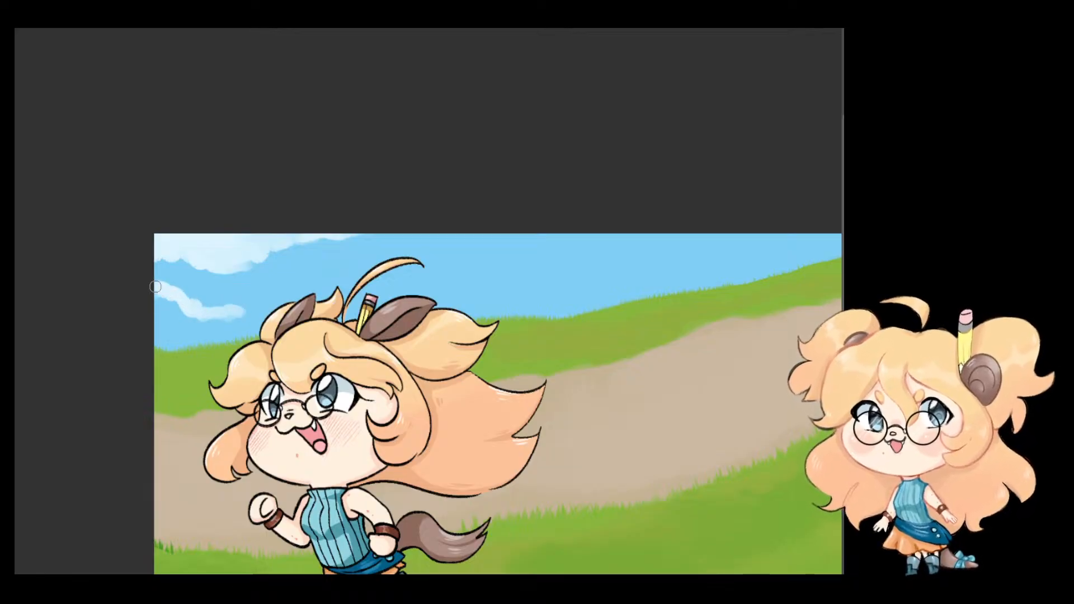
left_click_drag(163, 327, 241, 314)
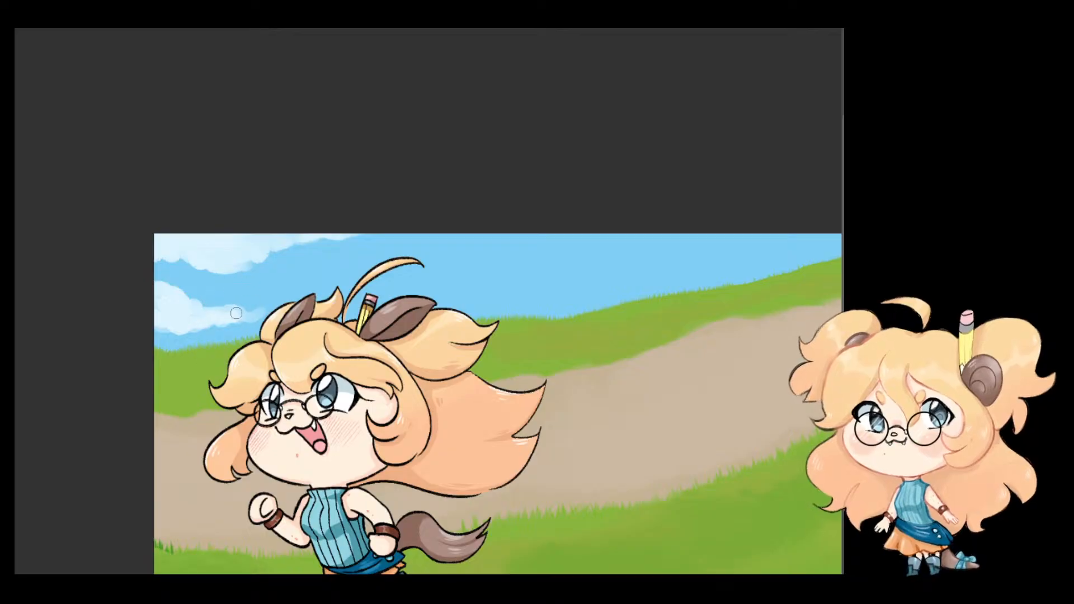
Step: Paint a long cloud along the sky's upper edge to the right of the character, bulging down towards the hill
left_click_drag(506, 255, 592, 255)
key("ctrl+z")
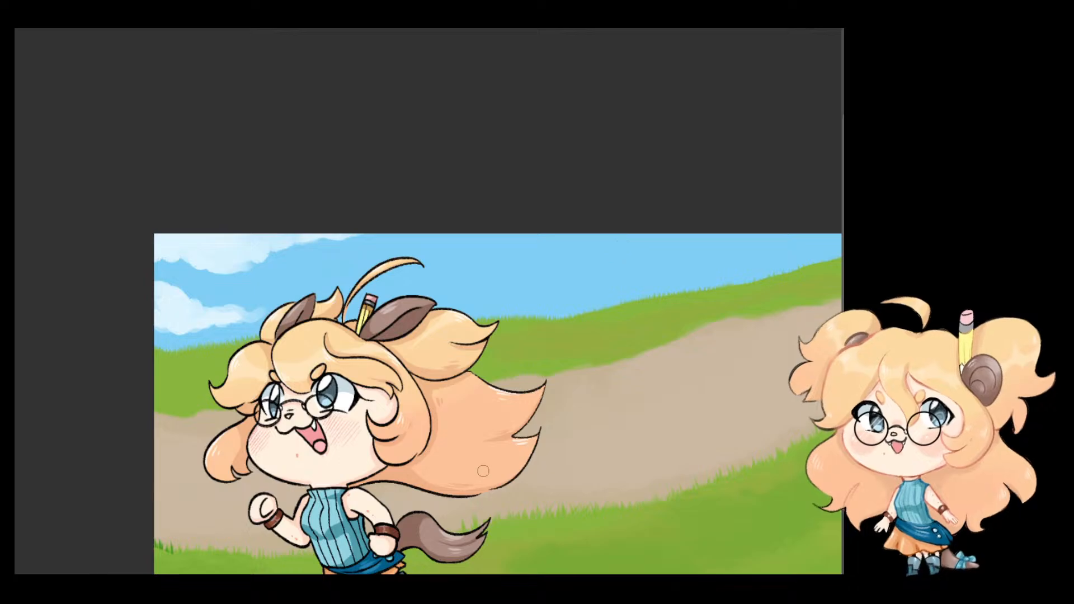
mouse_move(479, 232)
left_mouse_down()
mouse_move(556, 235)
mouse_move(619, 266)
mouse_move(739, 231)
left_mouse_up()
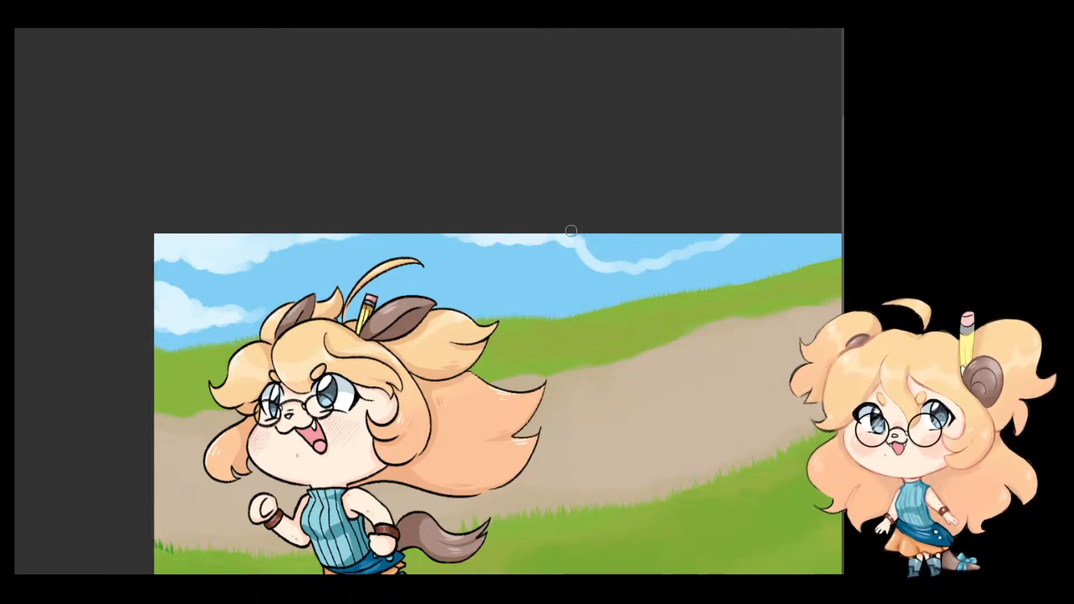
mouse_move(570, 231)
left_mouse_down()
mouse_move(607, 246)
mouse_move(589, 247)
mouse_move(642, 256)
left_mouse_up()
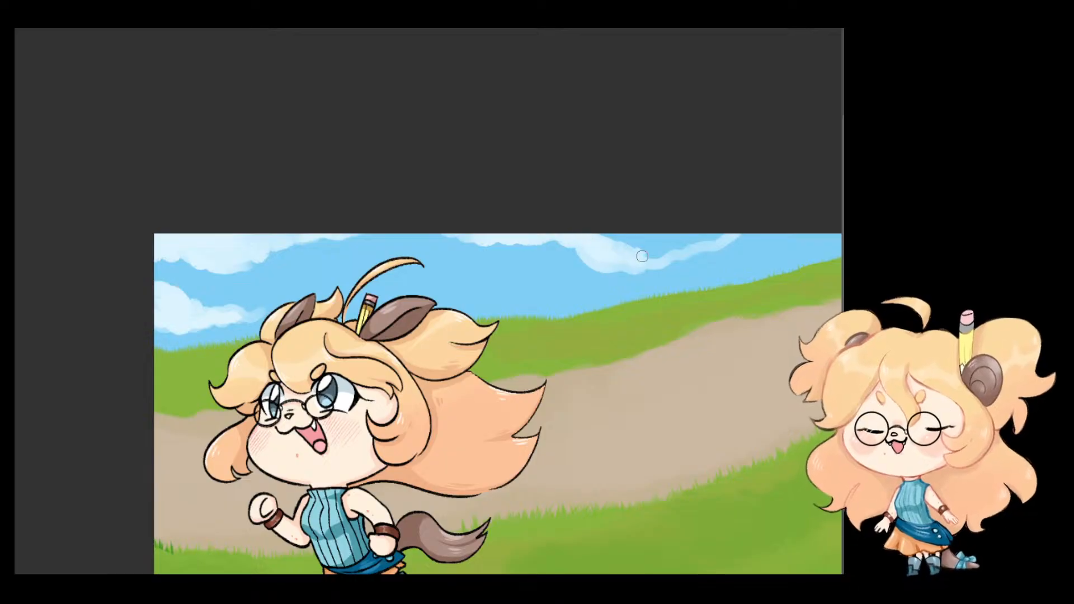
mouse_move(729, 231)
left_mouse_down()
mouse_move(593, 232)
mouse_move(664, 240)
mouse_move(653, 246)
left_mouse_up()
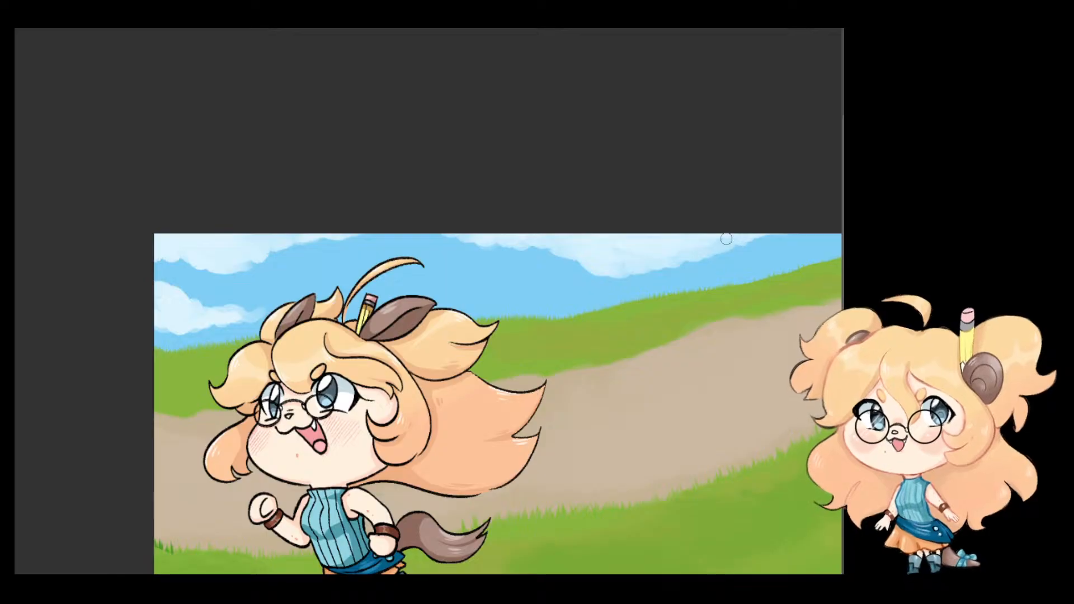
Step: Paint a puffy cloud in the middle of the sky, behind the character's ear and hair, tapering towards the hill
mouse_move(659, 248)
left_mouse_down()
mouse_move(599, 285)
mouse_move(421, 350)
mouse_move(476, 333)
left_mouse_up()
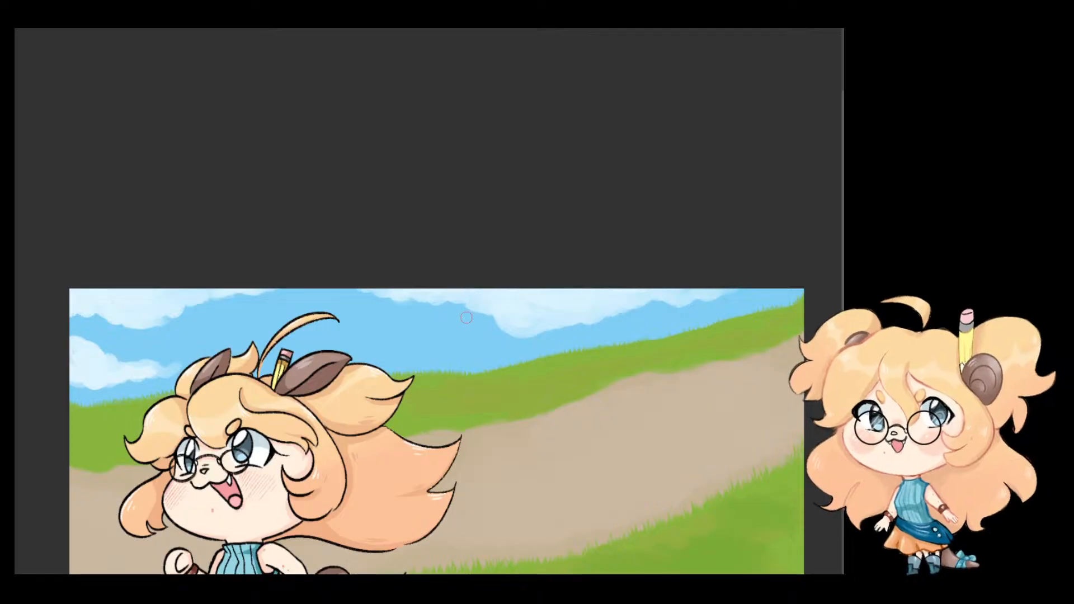
mouse_move(371, 321)
left_mouse_down()
mouse_move(482, 342)
mouse_move(460, 350)
mouse_move(531, 343)
mouse_move(562, 362)
left_mouse_up()
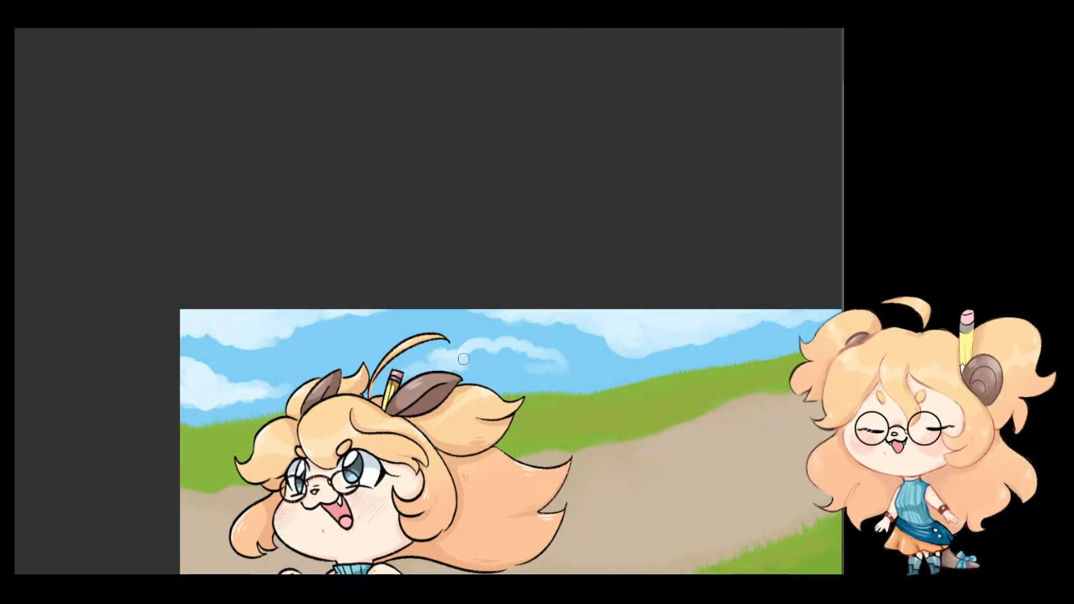
mouse_move(494, 356)
left_mouse_down()
mouse_move(587, 375)
mouse_move(517, 365)
mouse_move(463, 373)
mouse_move(478, 360)
mouse_move(533, 372)
mouse_move(461, 364)
mouse_move(449, 374)
mouse_move(476, 354)
mouse_move(633, 371)
left_mouse_up()
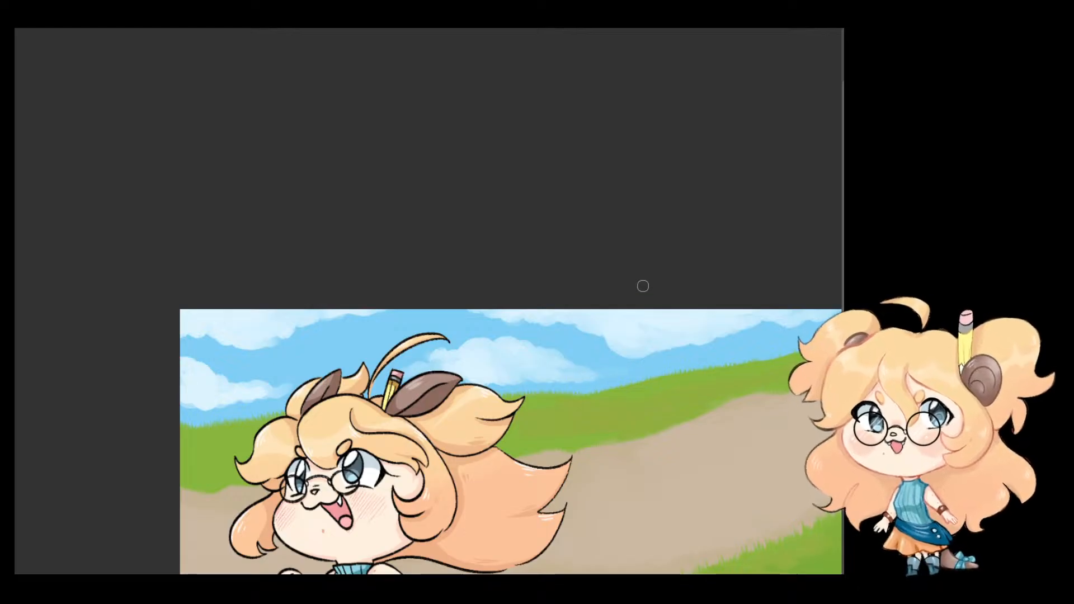
Step: Paint a soft cloud rising from behind the hill in the sky's right corner
scroll(640, 286, "down", 3)
left_click_drag(663, 255, 652, 248)
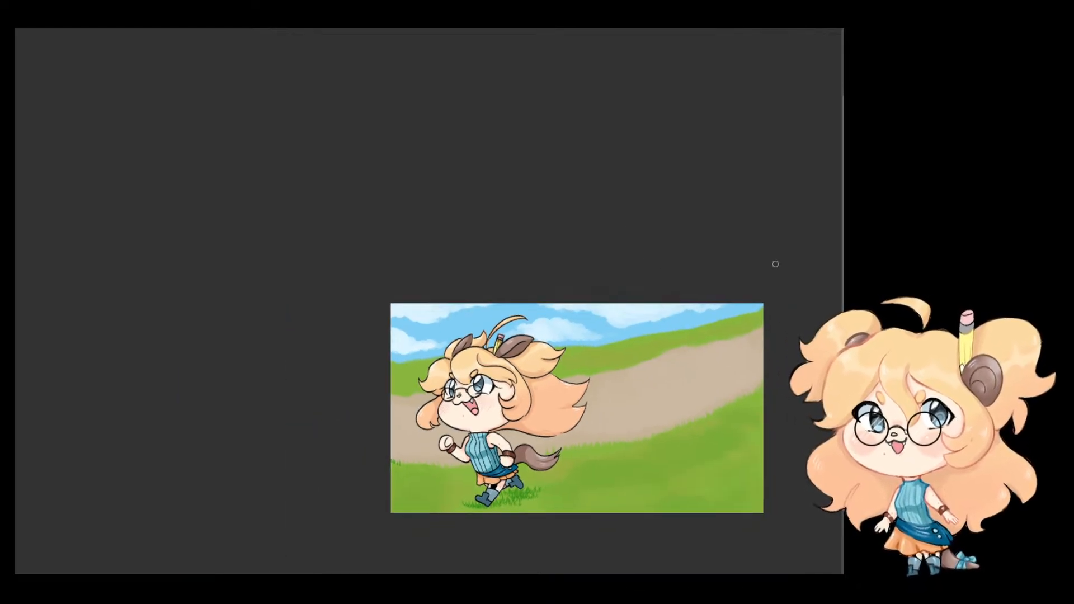
scroll(761, 283, "up", 2)
scroll(752, 287, "up", 1)
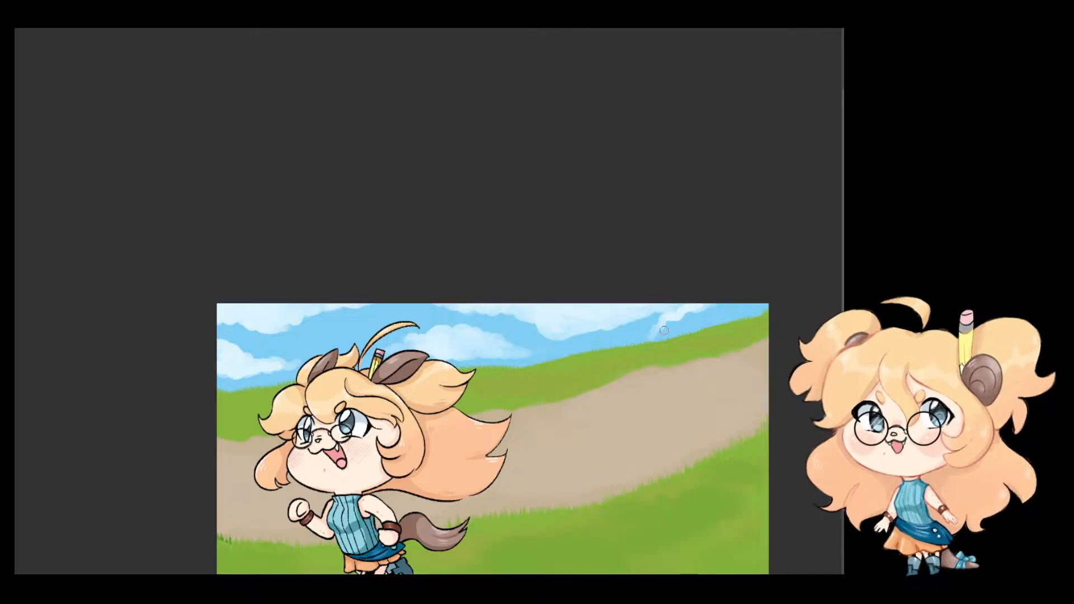
mouse_move(664, 330)
left_mouse_down()
mouse_move(689, 317)
mouse_move(691, 335)
mouse_move(730, 319)
mouse_move(708, 307)
mouse_move(754, 325)
left_mouse_up()
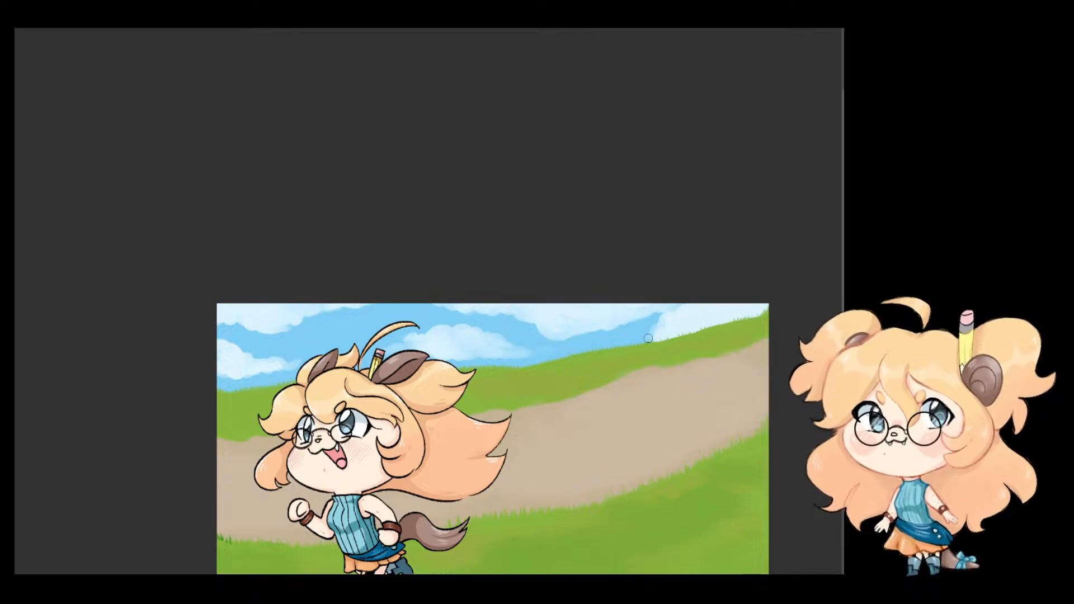
mouse_move(659, 336)
left_mouse_down()
mouse_move(593, 355)
mouse_move(671, 330)
left_mouse_up()
Step: Extend the cloud at the sky's left edge down to the grassy horizon and refine its edge
left_click_drag(535, 312, 700, 316)
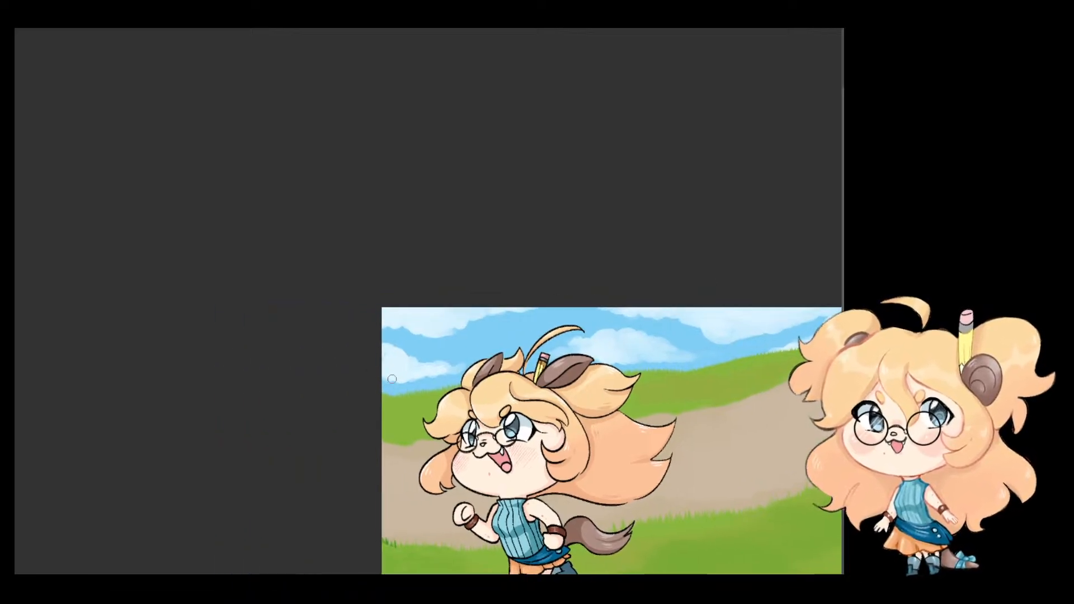
mouse_move(392, 379)
left_mouse_down()
mouse_move(421, 385)
mouse_move(385, 381)
mouse_move(416, 394)
left_mouse_up()
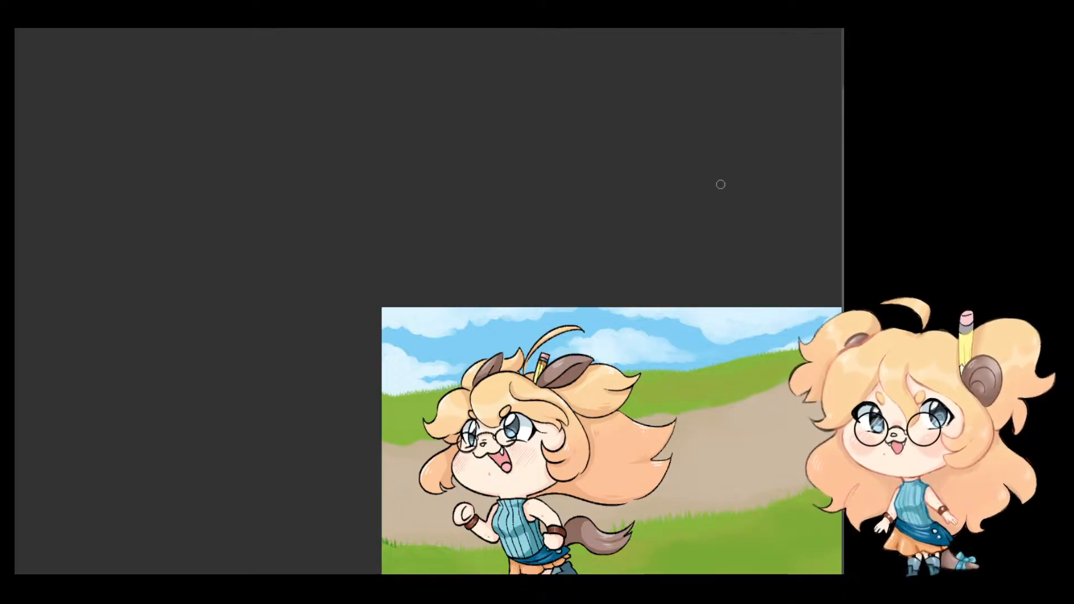
scroll(789, 432, "down", 3)
left_click_drag(789, 432, 613, 367)
scroll(614, 367, "up", 3)
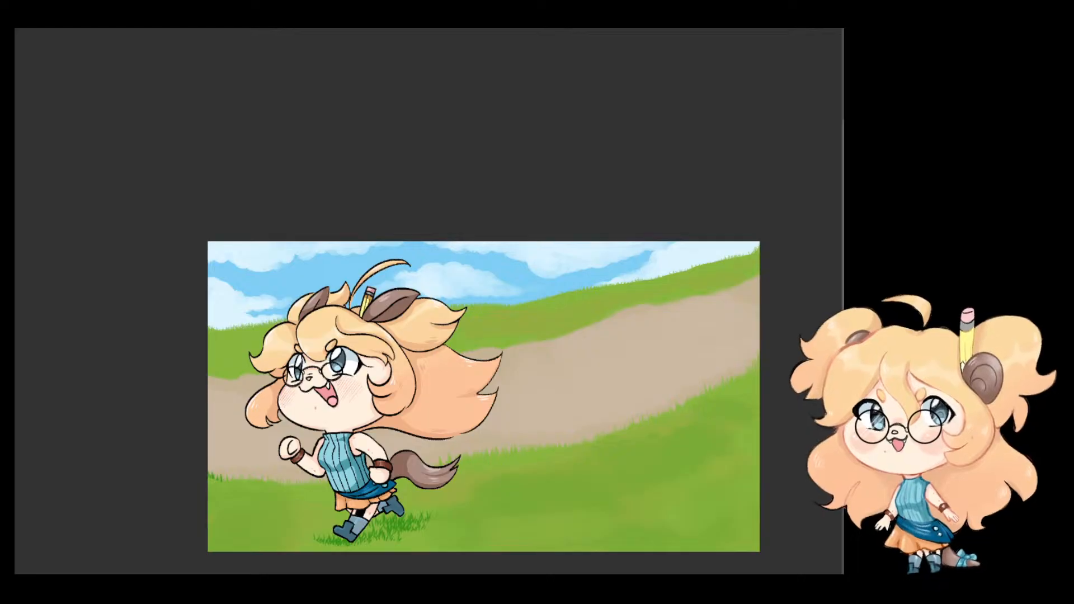
Step: Try to lay a curved multi-point guide back and forth across the dirt path, with points outside the canvas edges
left_click_drag(212, 447, 782, 306)
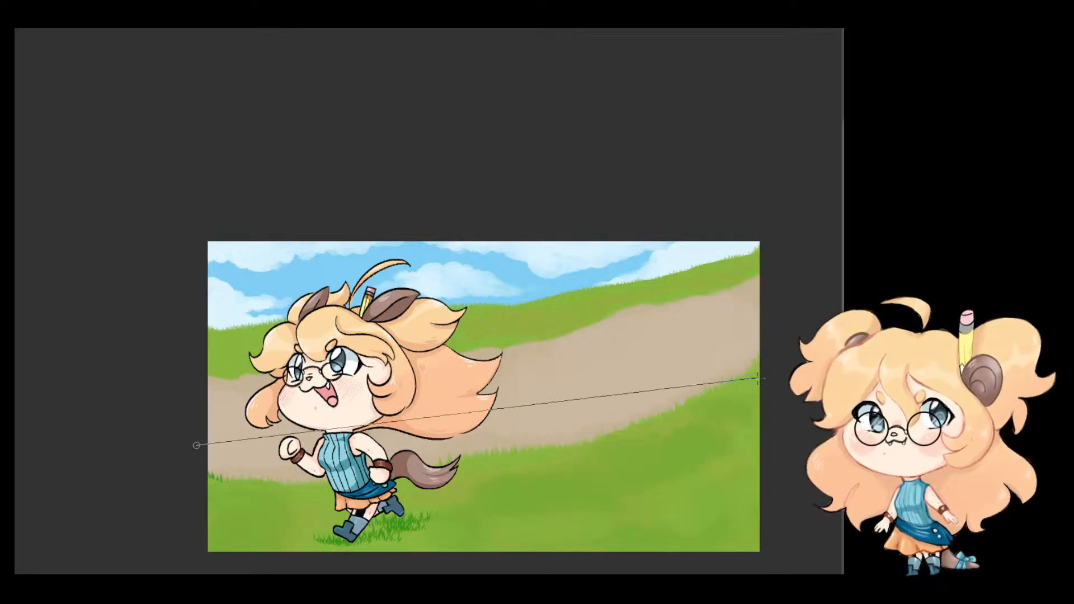
left_click(769, 312)
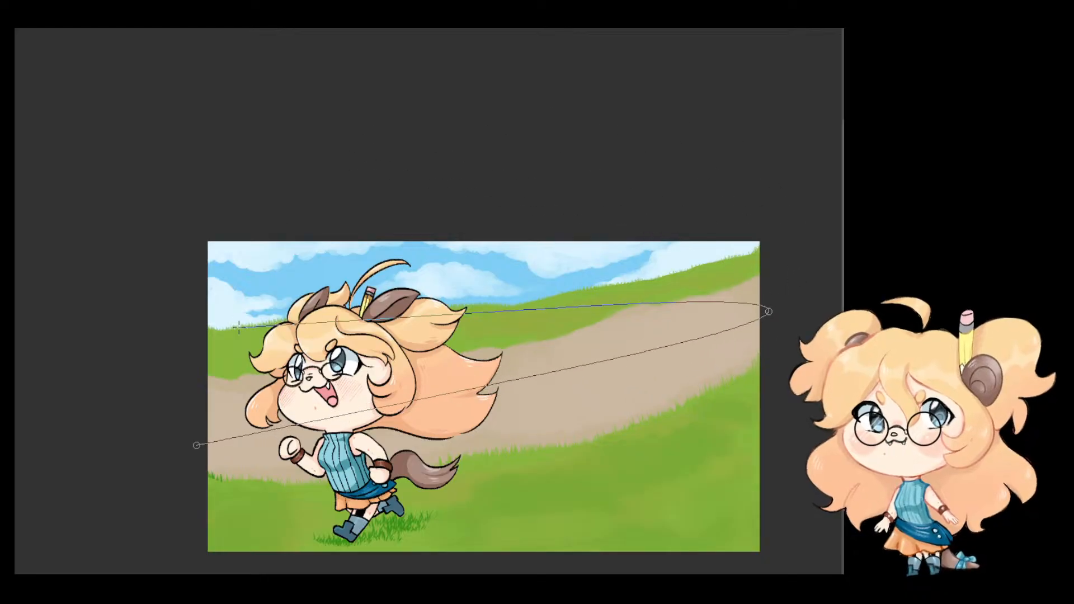
left_click(193, 411)
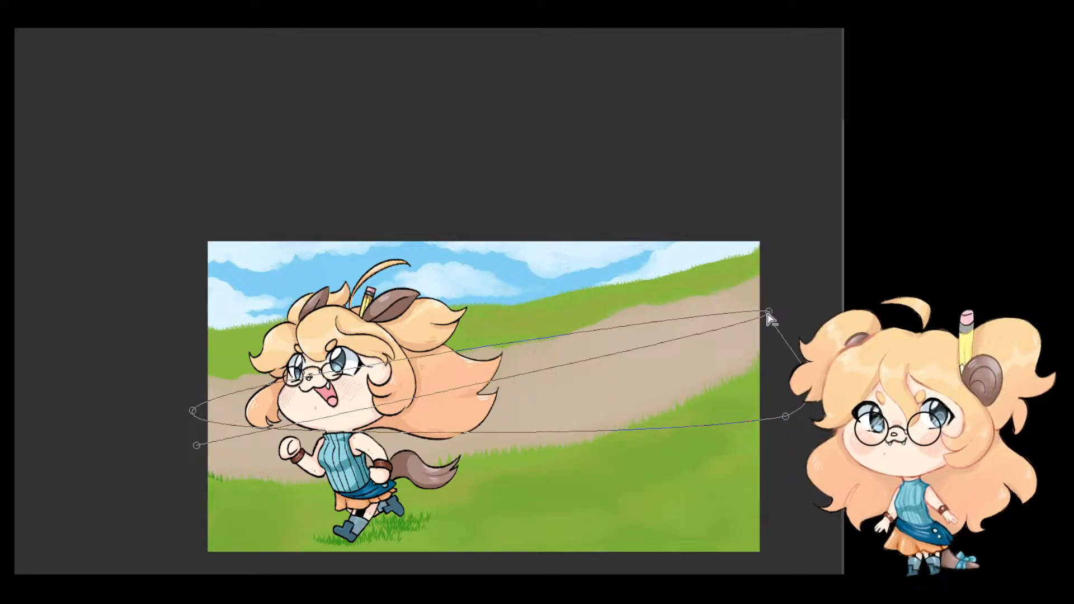
left_click(786, 416)
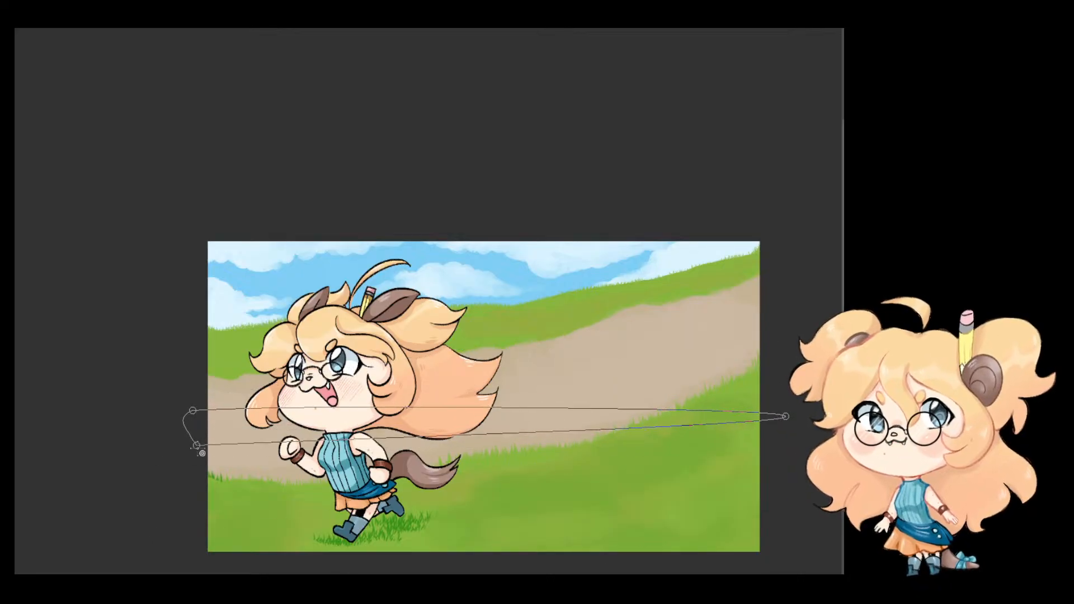
left_click(193, 411)
key("Return")
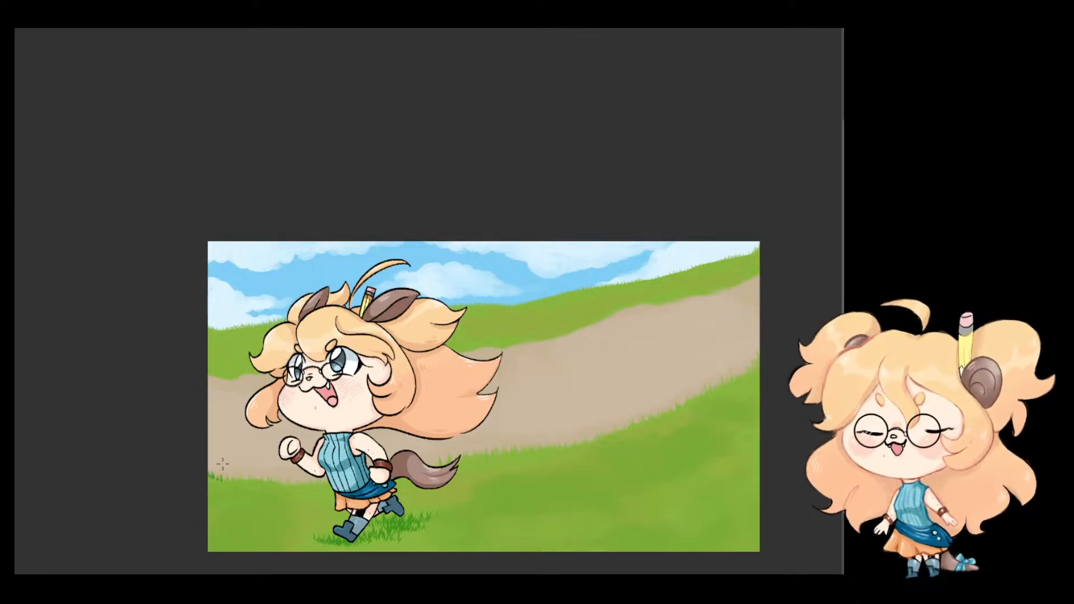
Step: Try straight horizontal and vertical guides across the dirt path, undoing each one
left_click_drag(222, 464, 488, 527)
key("ctrl+z")
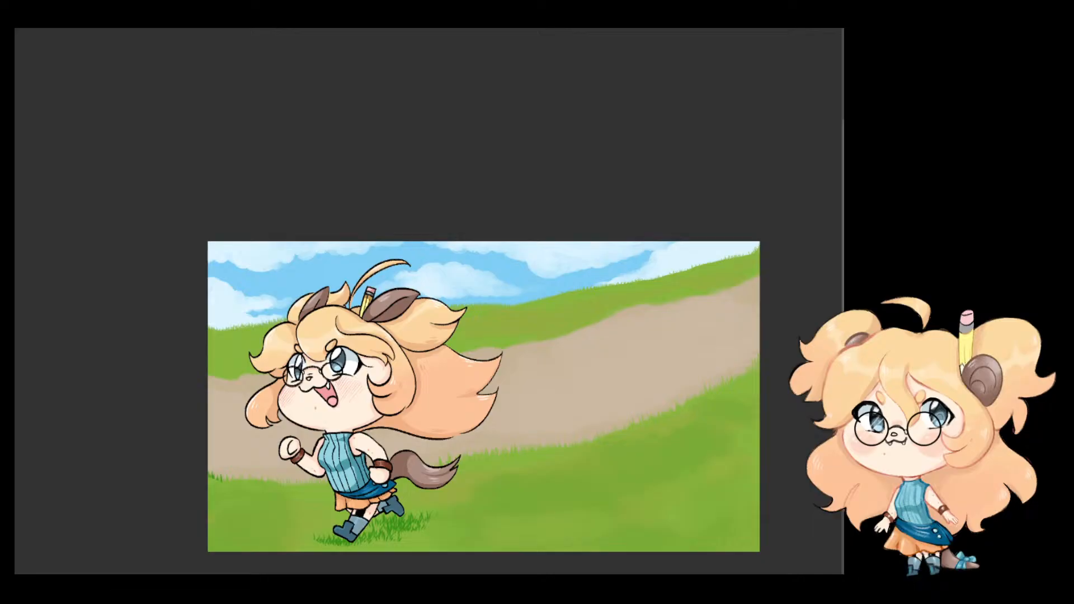
left_click_drag(262, 383, 639, 478)
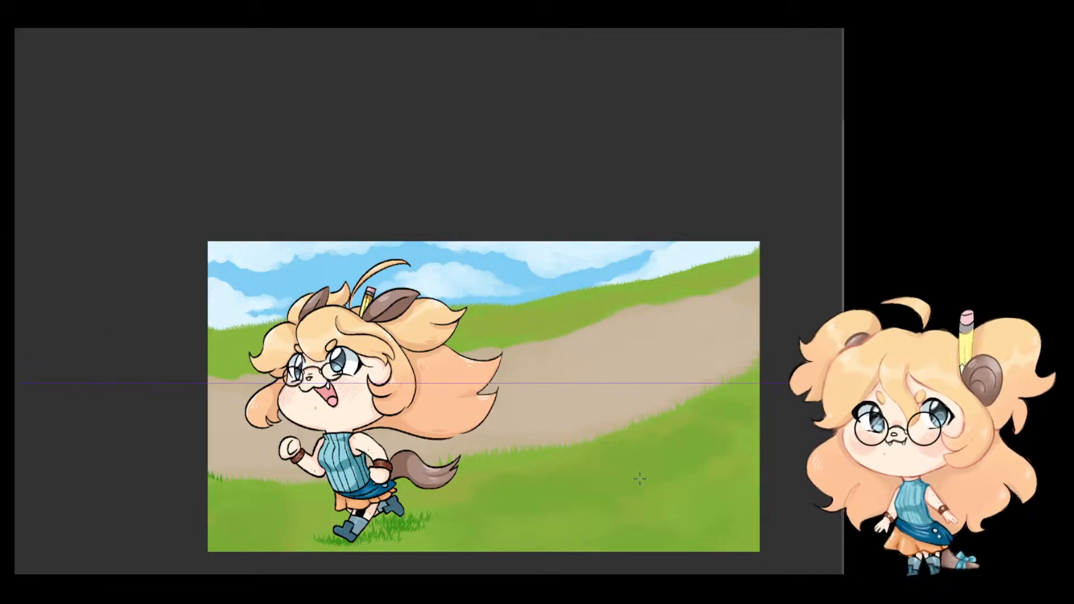
key("ctrl+z")
left_click_drag(574, 370, 580, 423)
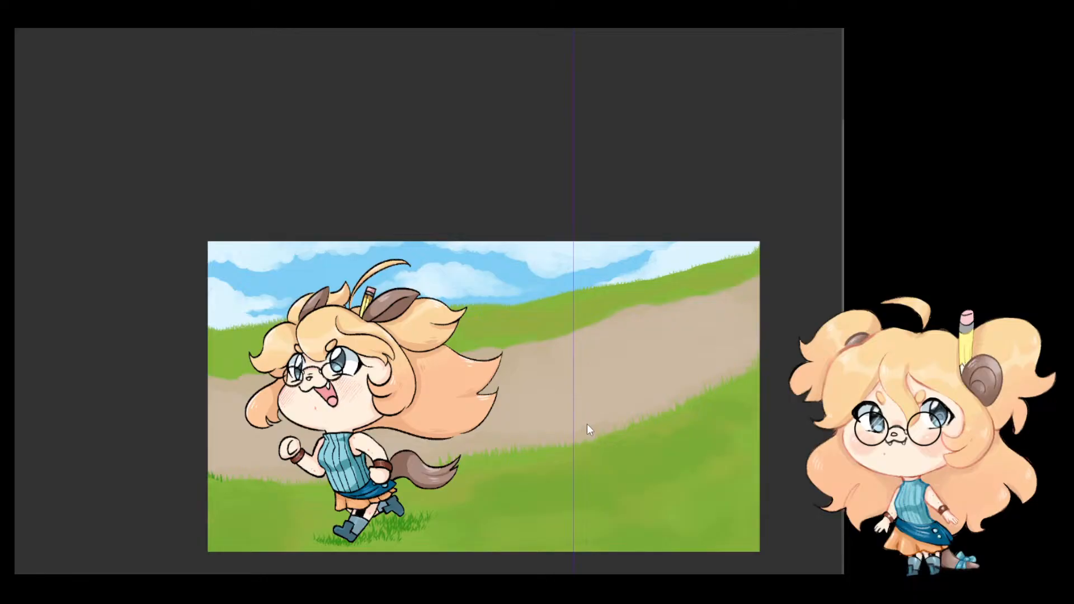
key("ctrl+z")
left_click_drag(586, 370, 466, 452)
key("ctrl+z")
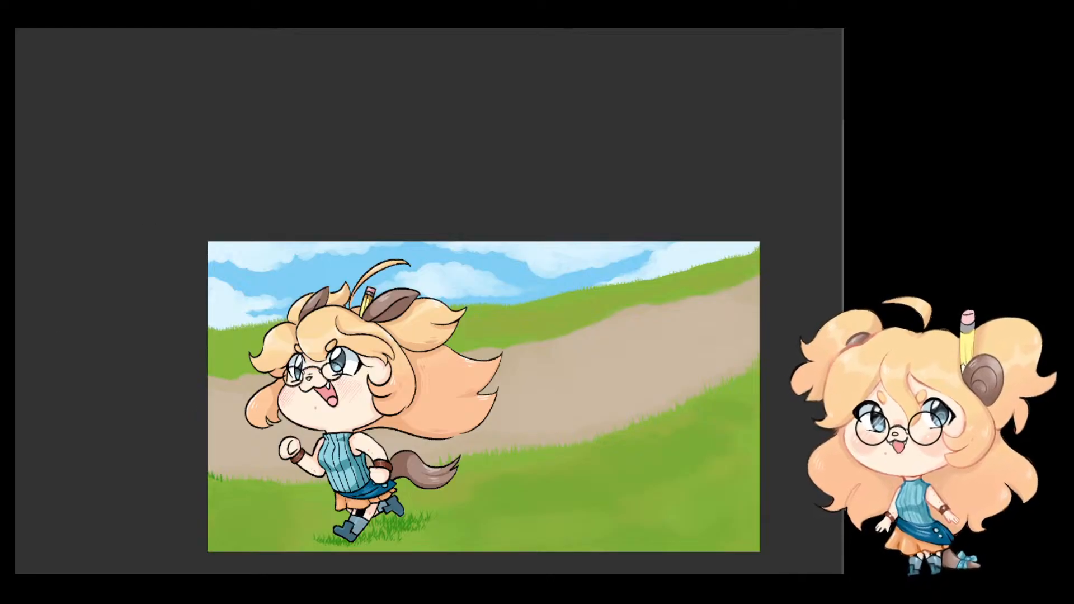
Step: Try several freehand curved guides across the canvas along the dirt path, undoing each one
left_click_drag(171, 454, 731, 317)
key("ctrl+z")
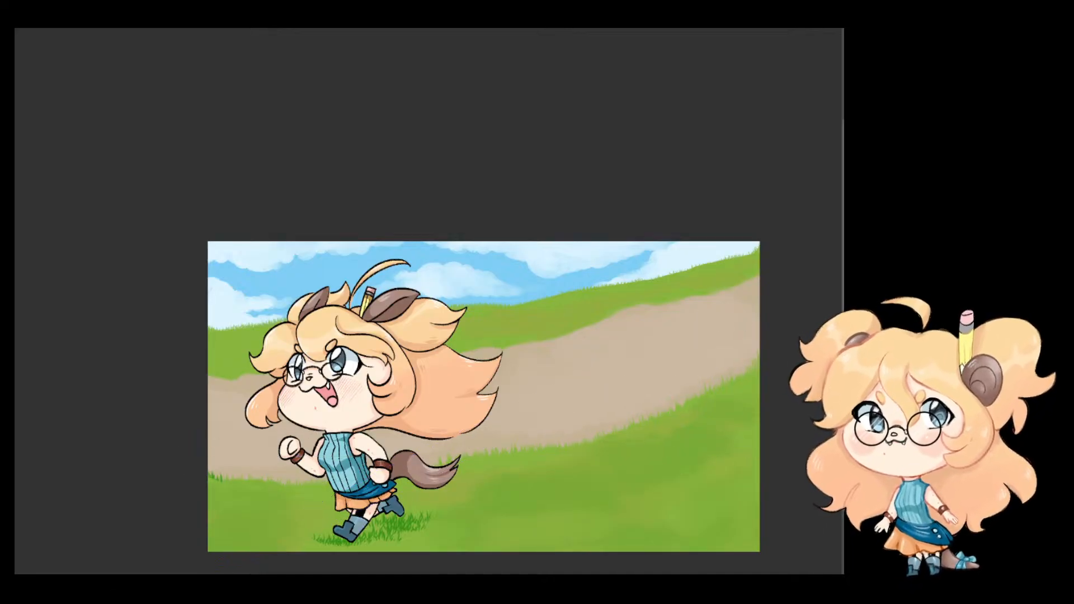
left_click_drag(166, 374, 696, 450)
key("ctrl+z")
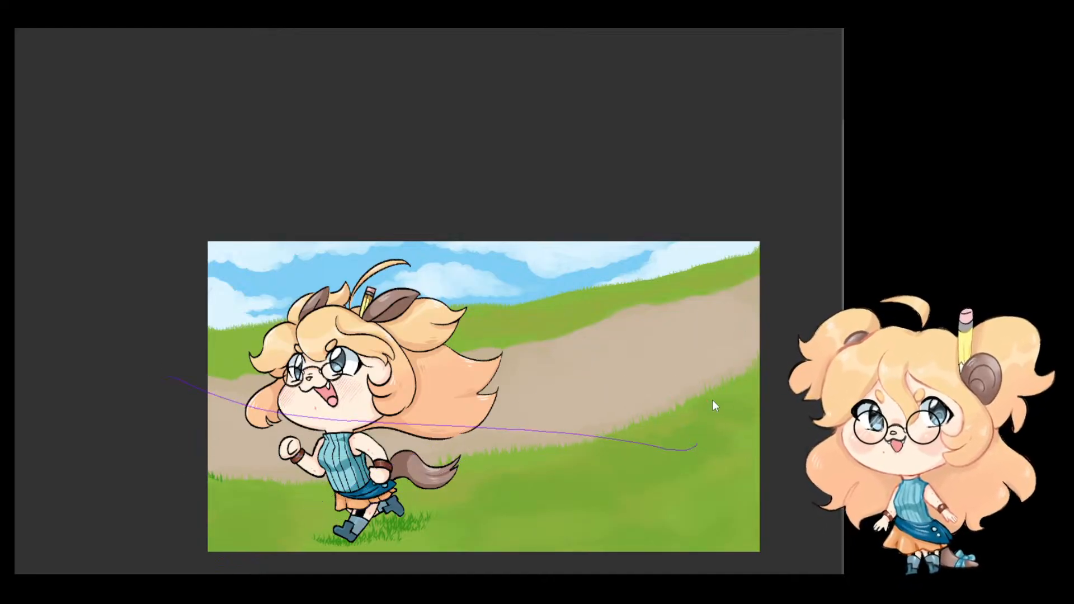
mouse_move(167, 432)
left_mouse_down()
mouse_move(258, 469)
mouse_move(719, 371)
mouse_move(752, 341)
left_mouse_up()
key("ctrl+z")
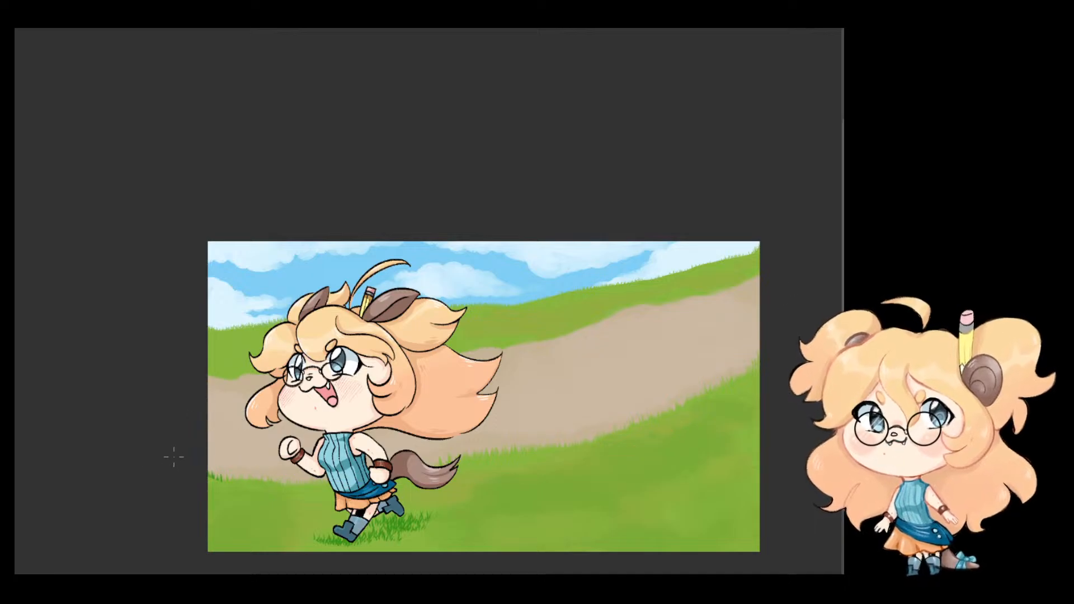
left_click_drag(230, 423, 746, 276)
key("ctrl+z")
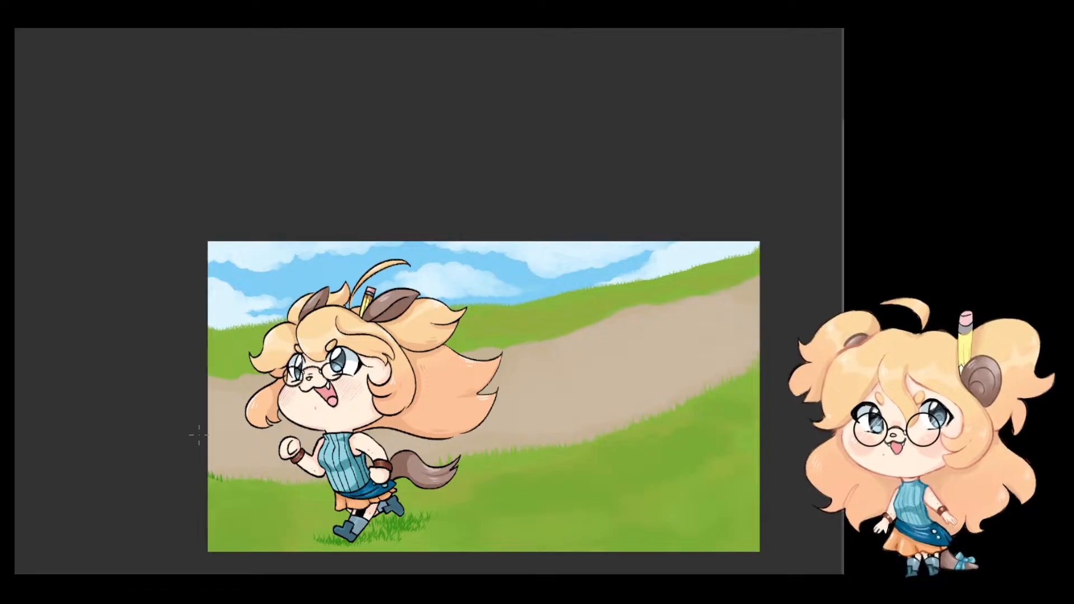
Step: Try a curved guide following the dirt path from beyond the canvas's left edge to beyond its right edge, and undo it
mouse_move(197, 434)
left_mouse_down()
mouse_move(327, 438)
mouse_move(705, 349)
mouse_move(828, 298)
left_mouse_up()
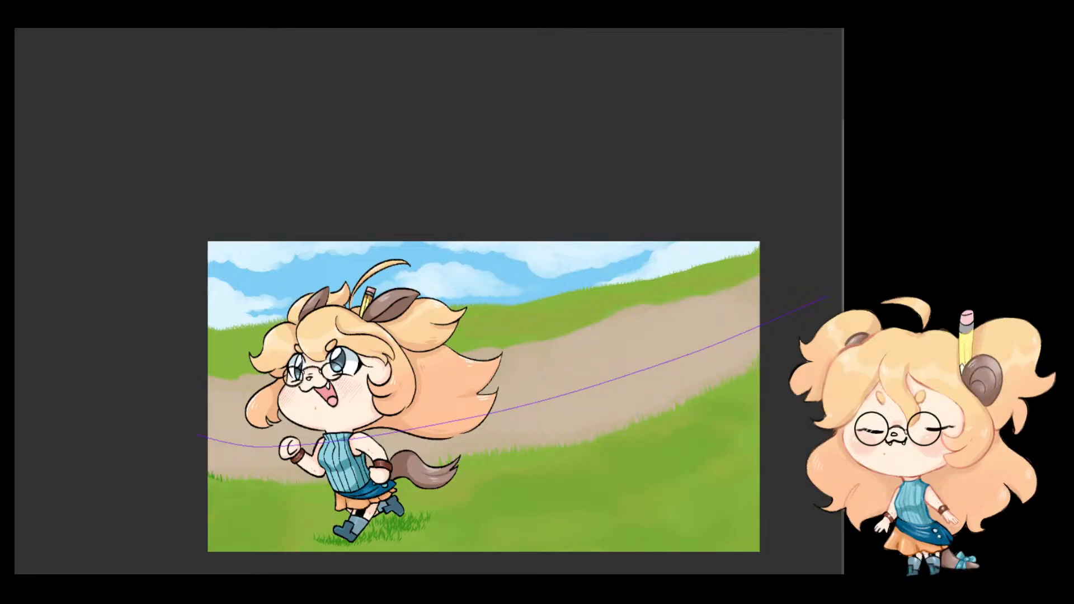
key("ctrl+z")
left_click_drag(828, 297, 195, 435)
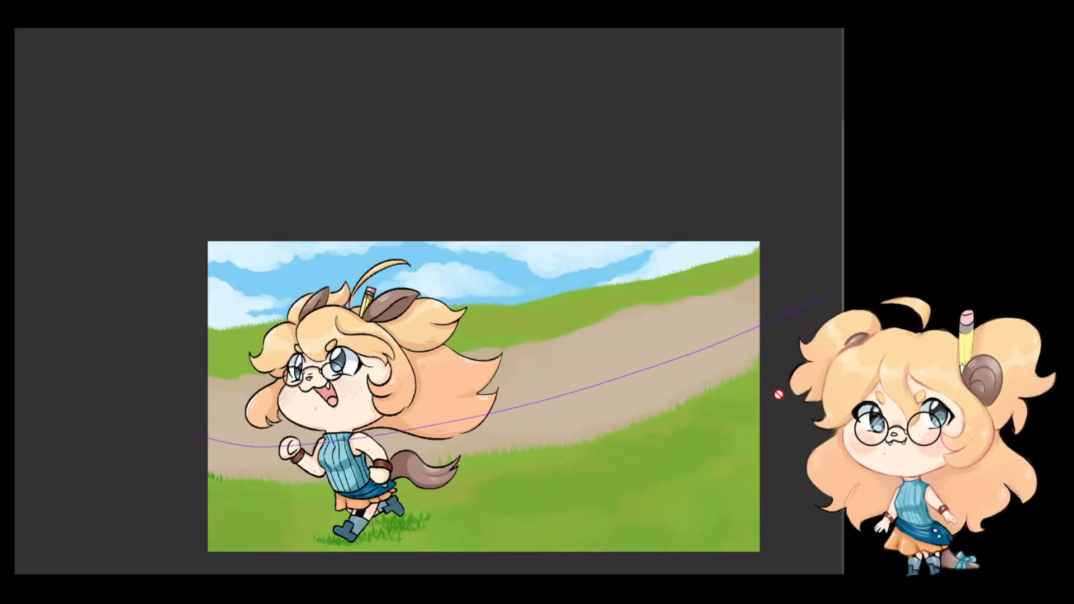
key("ctrl+z")
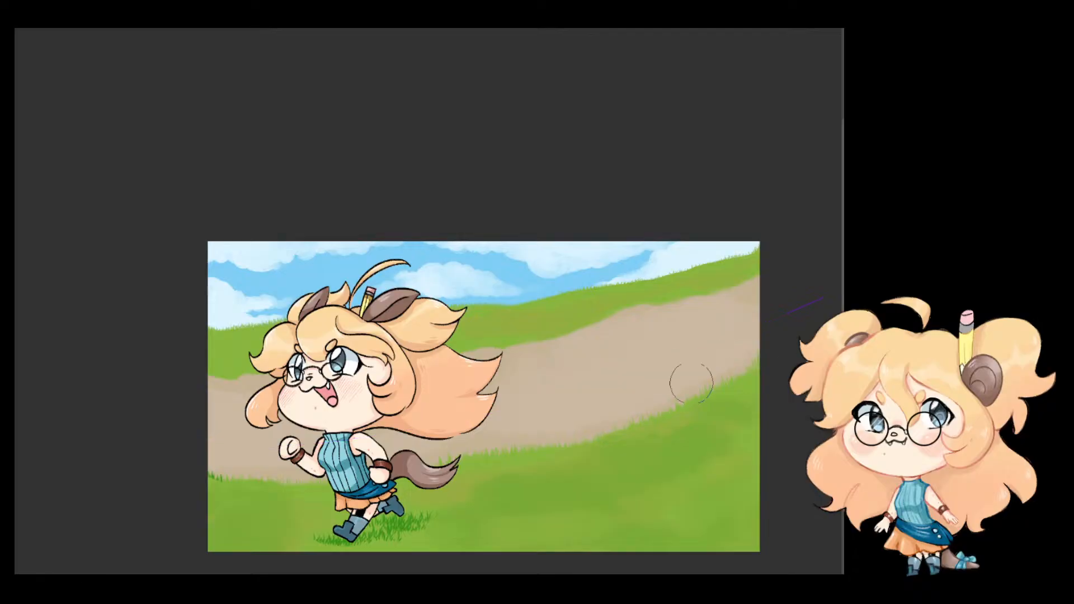
Step: Try thick light-blue strokes along the dirt path and across the lower grass, undoing both
mouse_move(203, 420)
left_mouse_down()
mouse_move(464, 411)
mouse_move(824, 302)
left_mouse_up()
left_click_drag(800, 490, 310, 512)
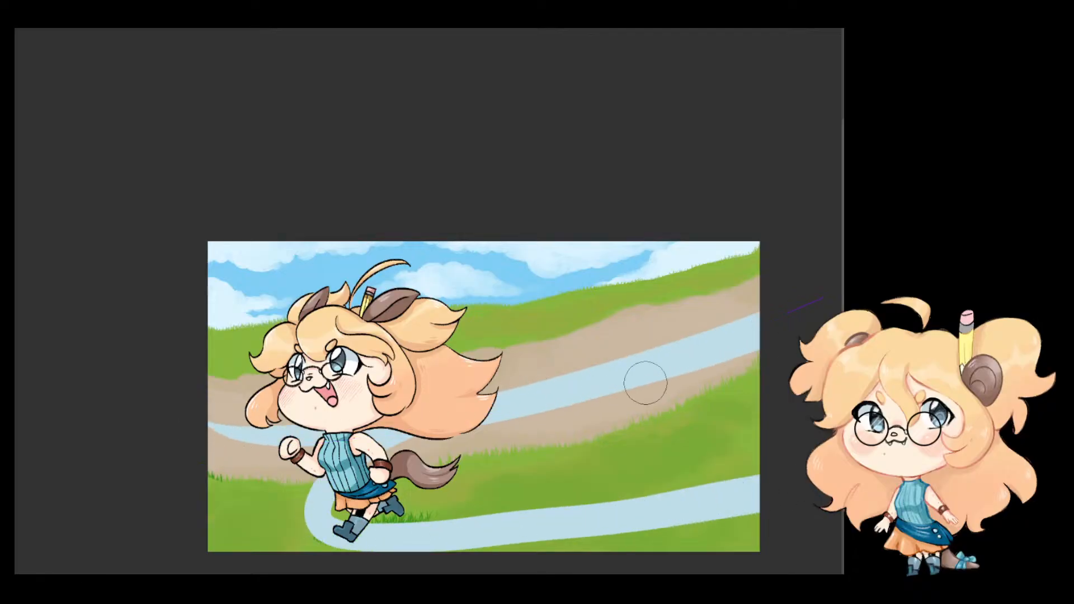
key("ctrl+z")
key("ctrl+z")
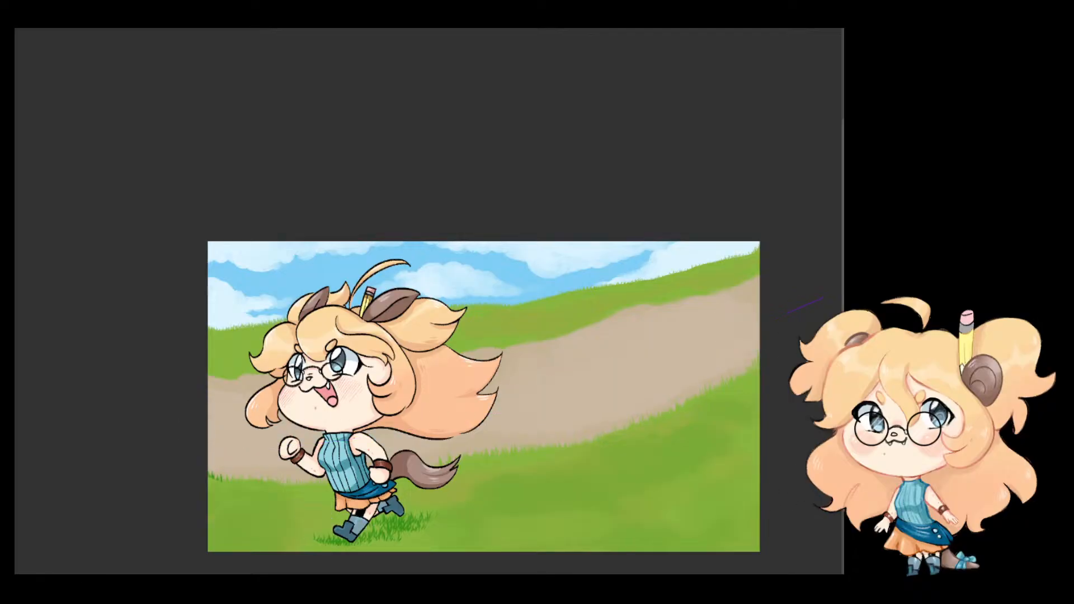
Step: Try a curved guide along the dirt path from beyond one canvas edge to the other, and delete it
left_click_drag(788, 314, 197, 434)
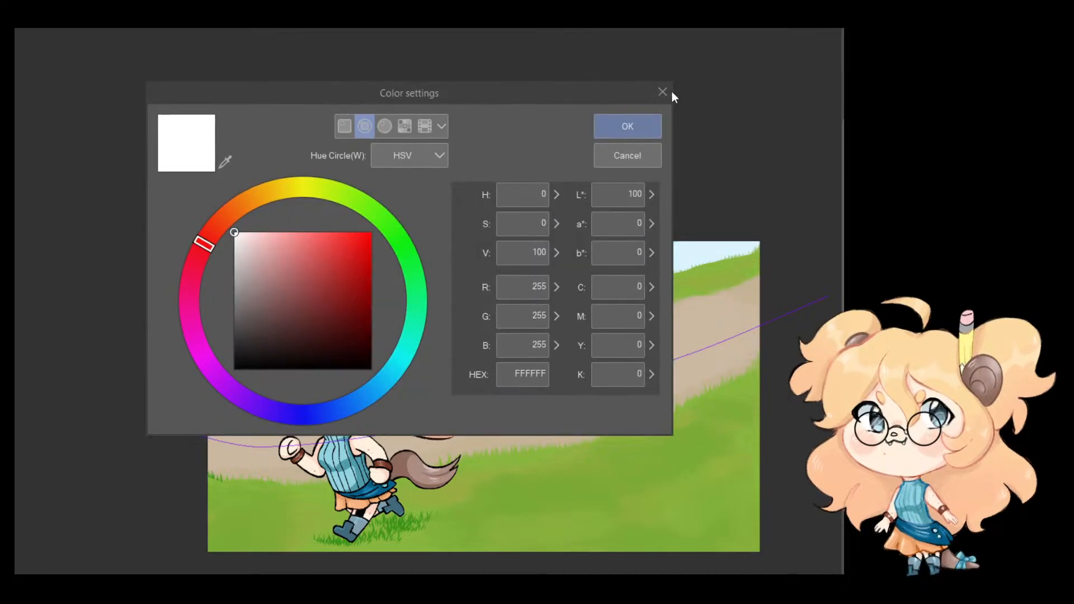
left_click(662, 91)
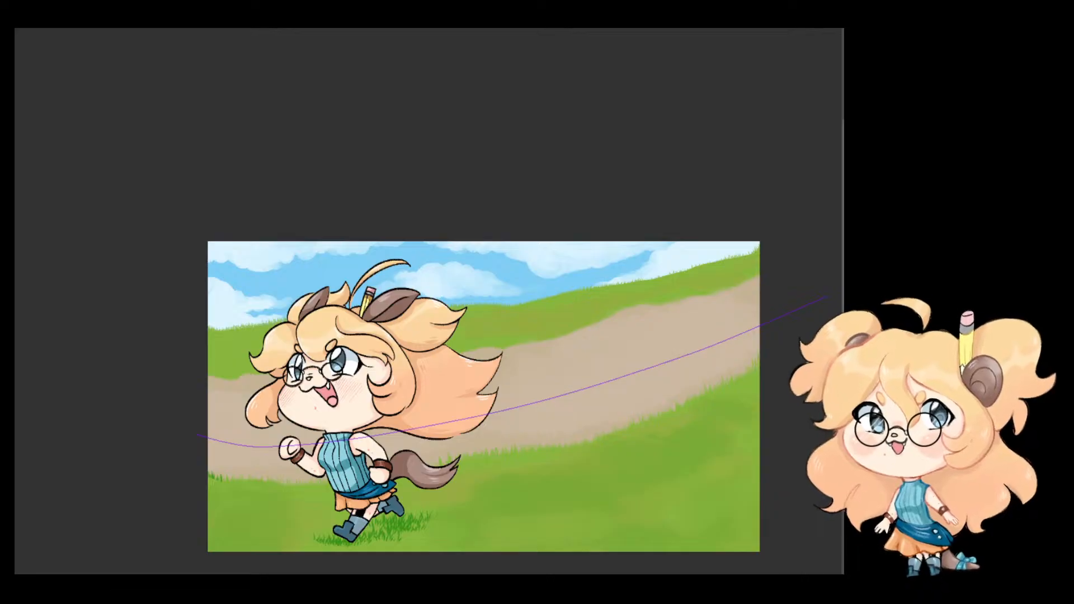
key("Delete")
left_click(419, 197)
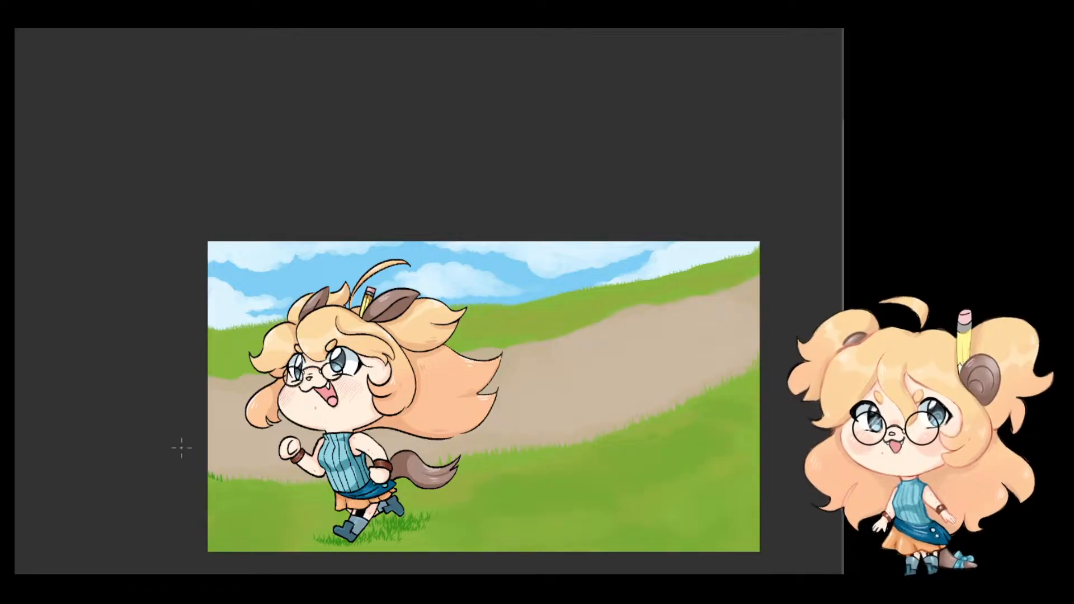
Step: Draw a thin white curved line along the dirt path and place a parallel copy of it slightly higher
mouse_move(191, 424)
left_mouse_down()
mouse_move(294, 439)
mouse_move(508, 418)
mouse_move(759, 336)
left_mouse_up()
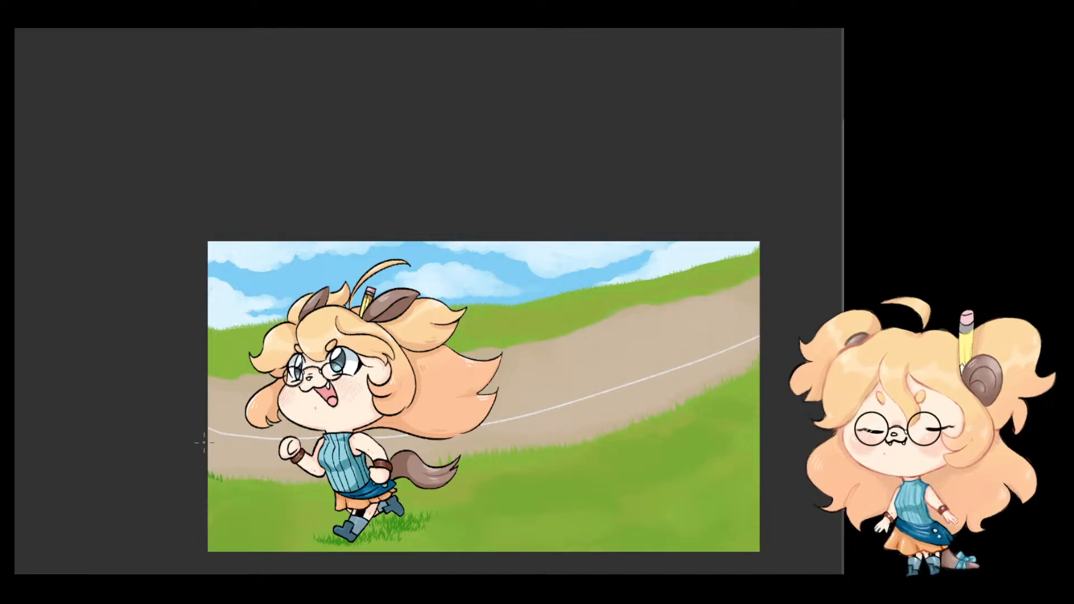
mouse_move(277, 464)
left_mouse_down()
mouse_move(547, 418)
mouse_move(760, 338)
left_mouse_up()
key("ctrl+z")
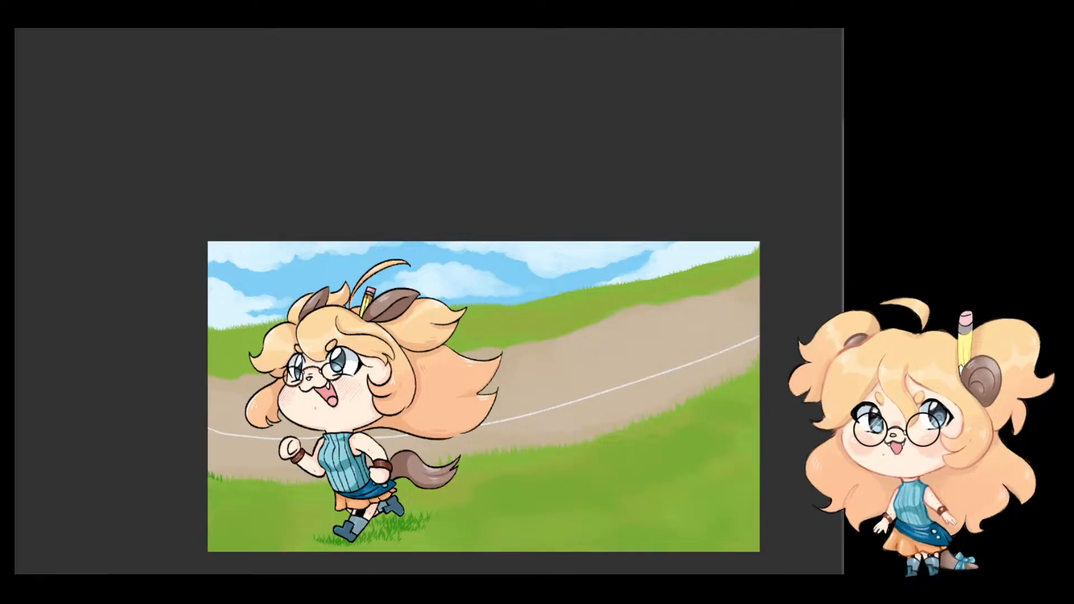
key("ctrl+t")
mouse_move(633, 392)
left_mouse_down()
mouse_move(635, 412)
mouse_move(635, 376)
mouse_move(647, 381)
mouse_move(633, 386)
left_mouse_up()
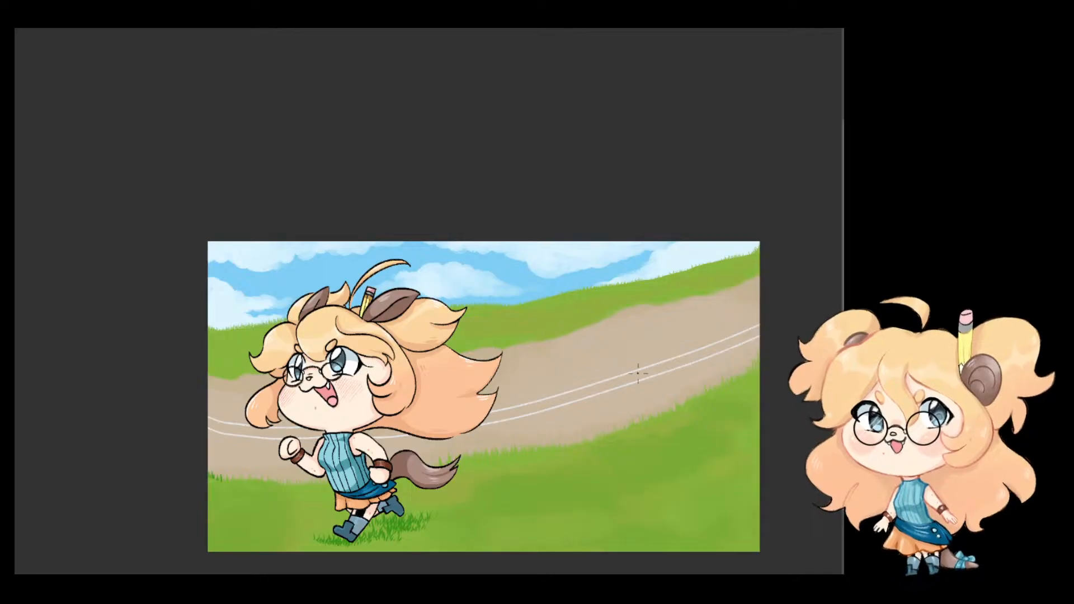
Step: Fill the gap between the two thin lines on the dirt path with white to form a solid track stripe
key("g")
left_click(566, 403)
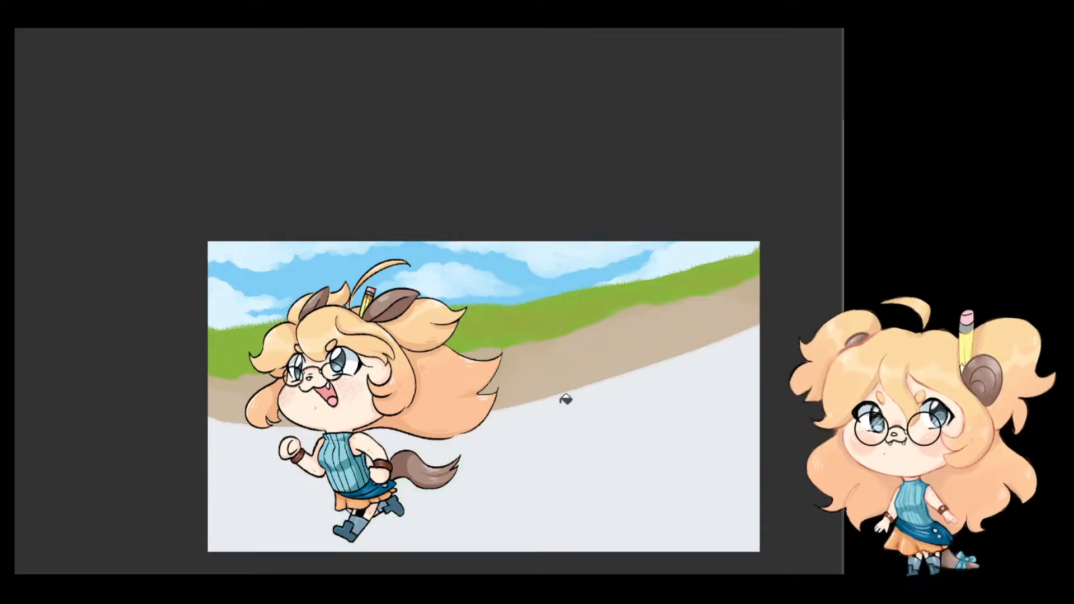
key("ctrl+z")
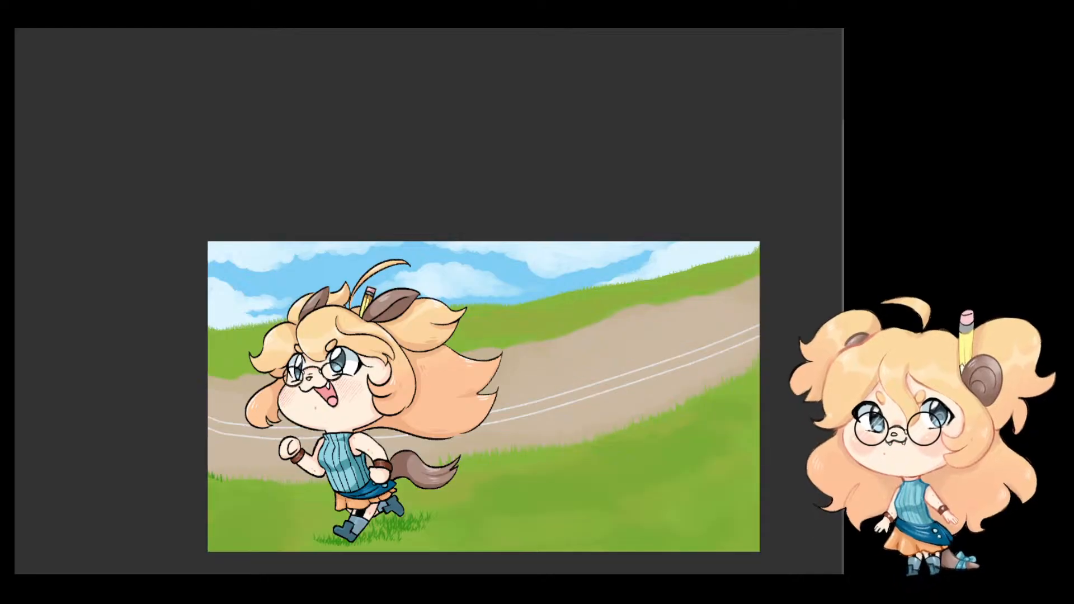
left_click(634, 376)
left_click(528, 403)
left_click(495, 415)
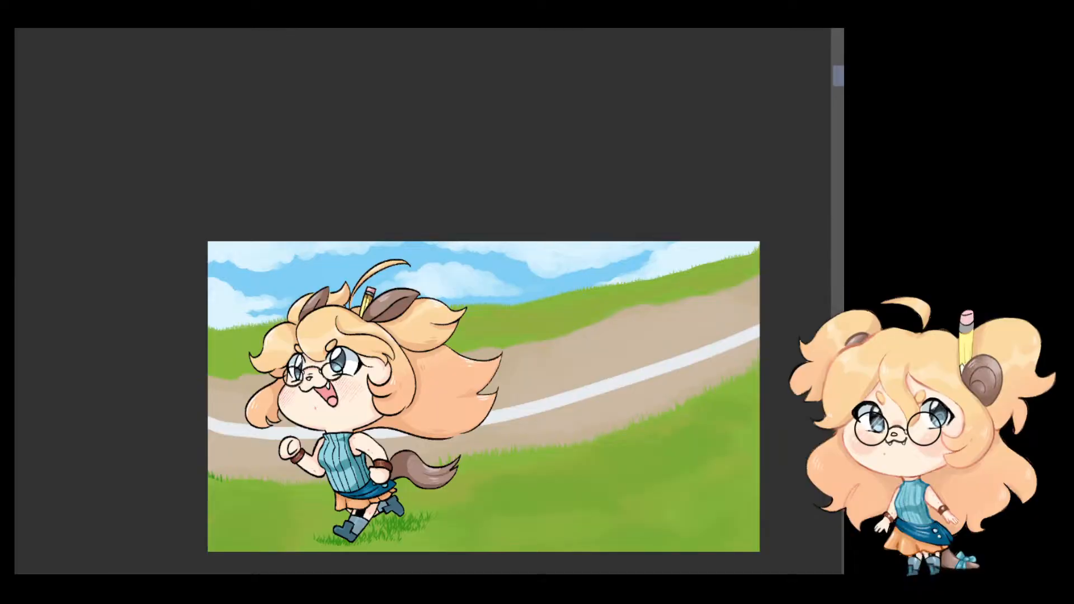
Step: Try to move a copy of the white track stripe up onto the far grass hill, and cancel the transform
key("ctrl+t")
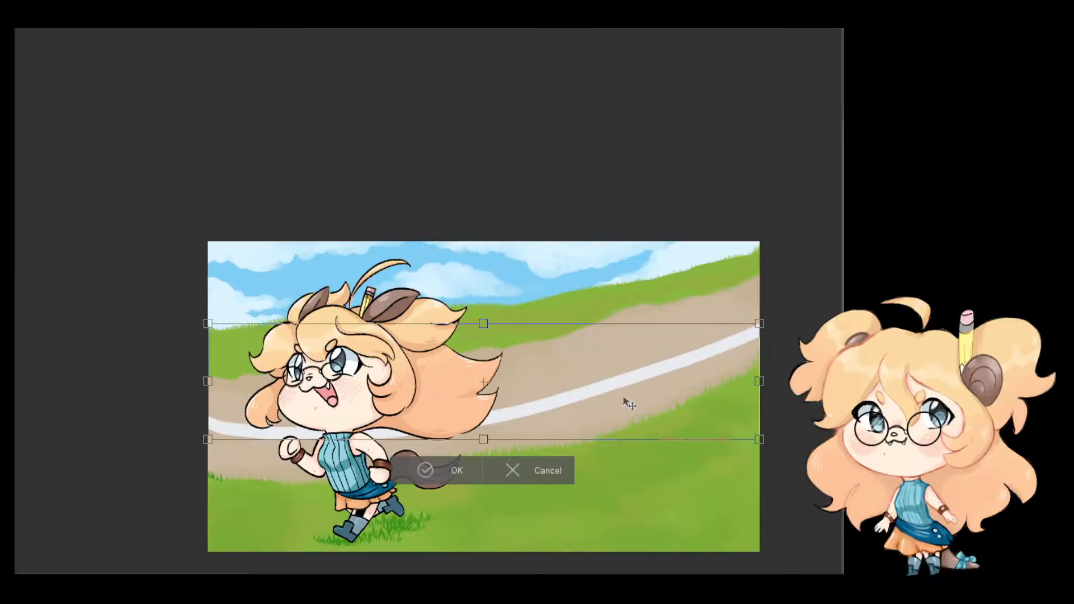
left_click_drag(629, 404, 623, 316)
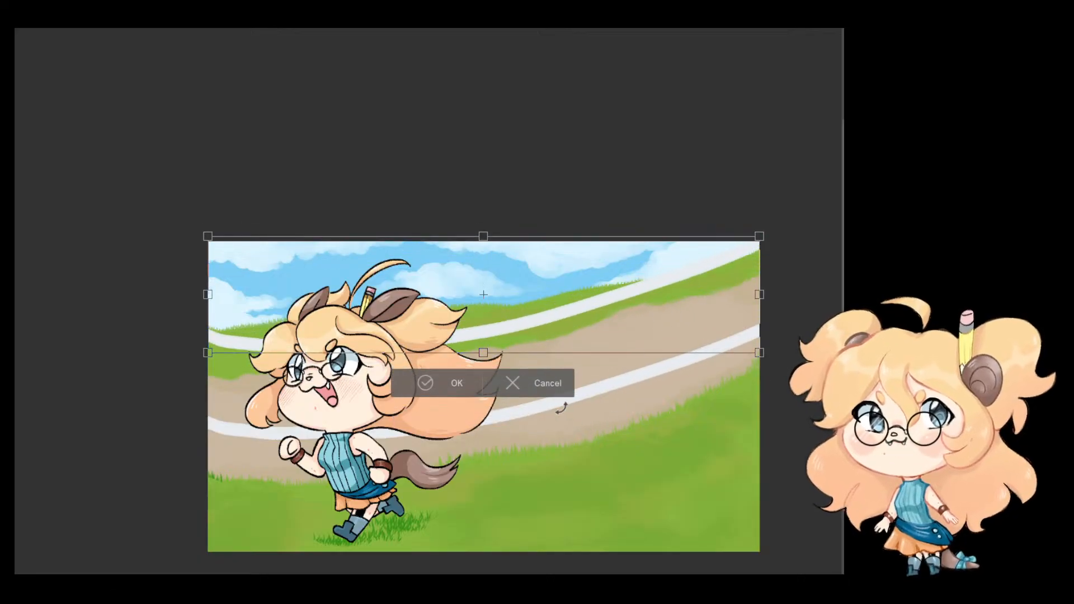
left_click(546, 384)
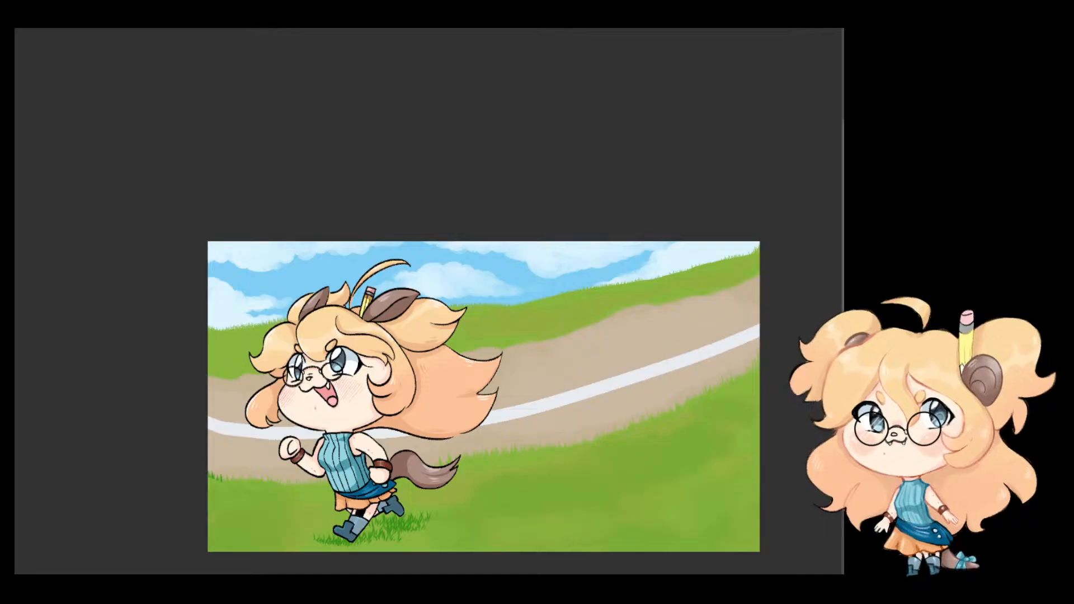
Step: Try two thin white lines across the far grass hill, undoing both strokes
scroll(452, 374, "up", 3)
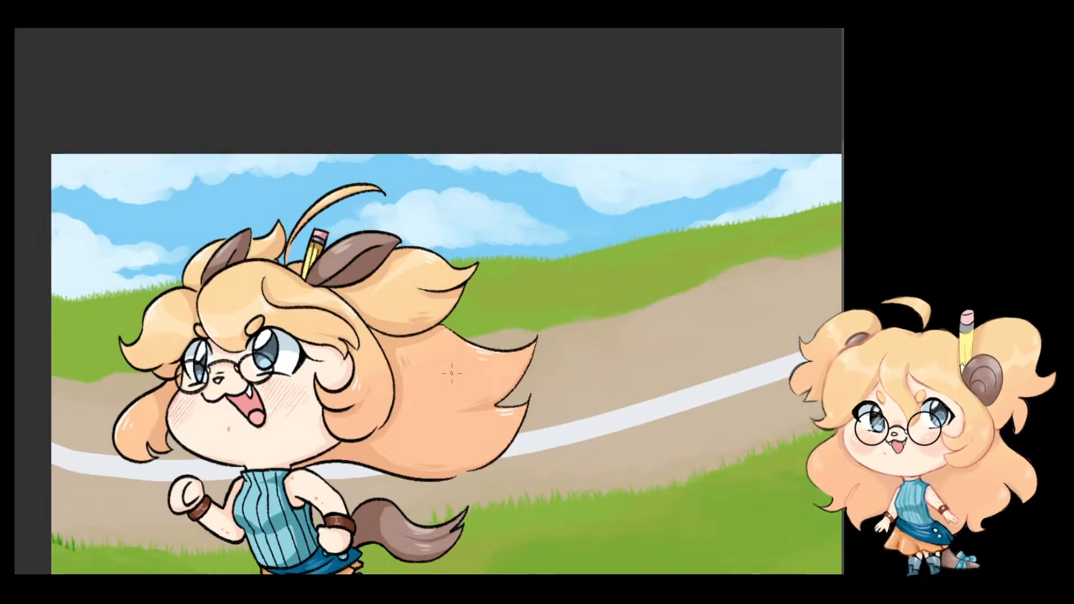
scroll(451, 373, "down", 2)
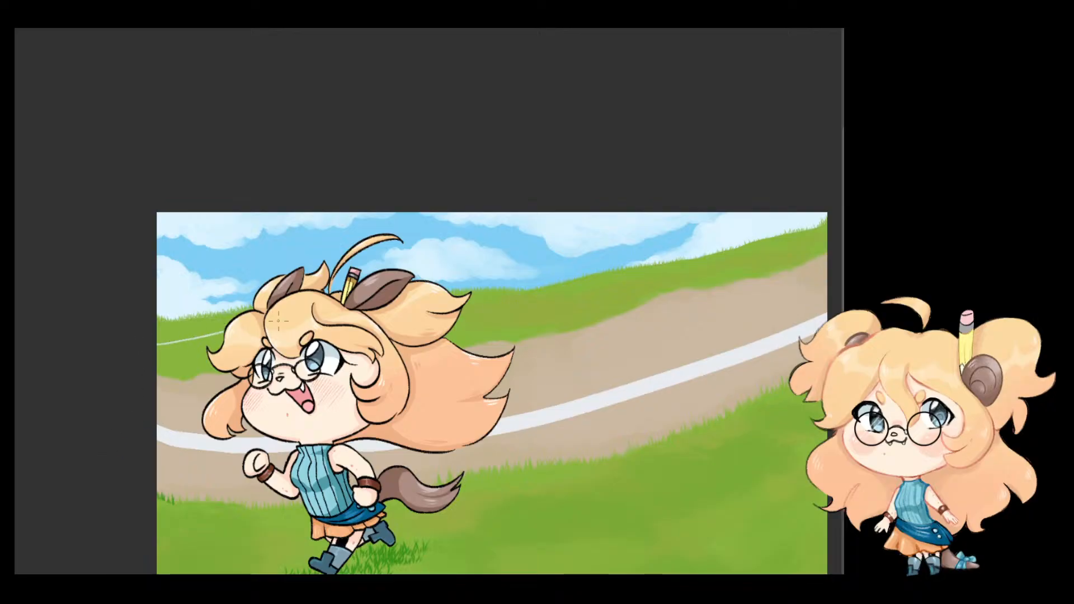
mouse_move(278, 321)
left_mouse_down()
mouse_move(599, 270)
mouse_move(827, 249)
left_mouse_up()
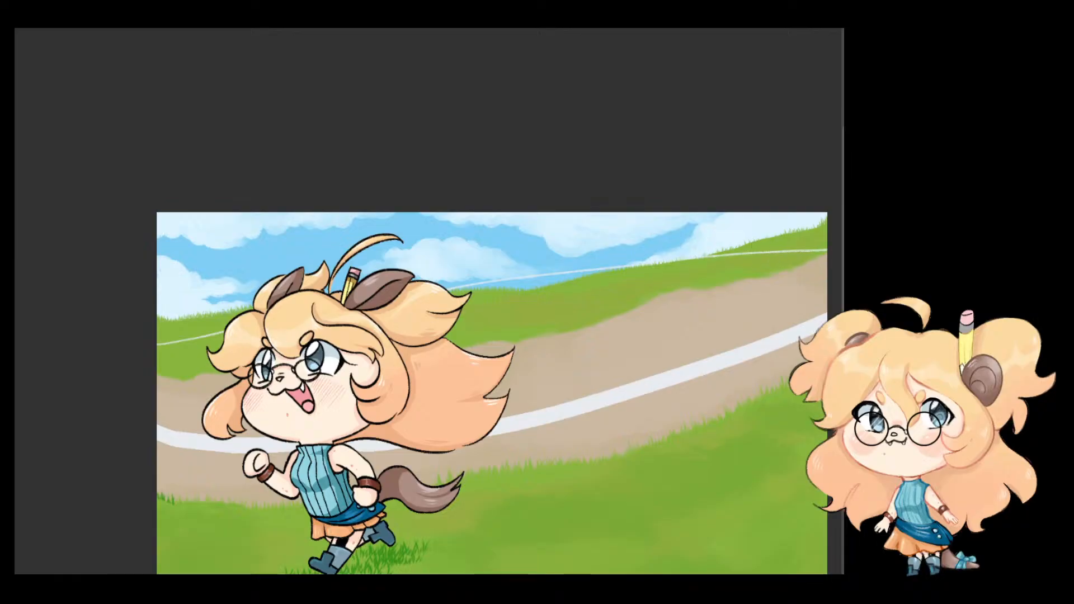
left_click_drag(469, 302, 784, 266)
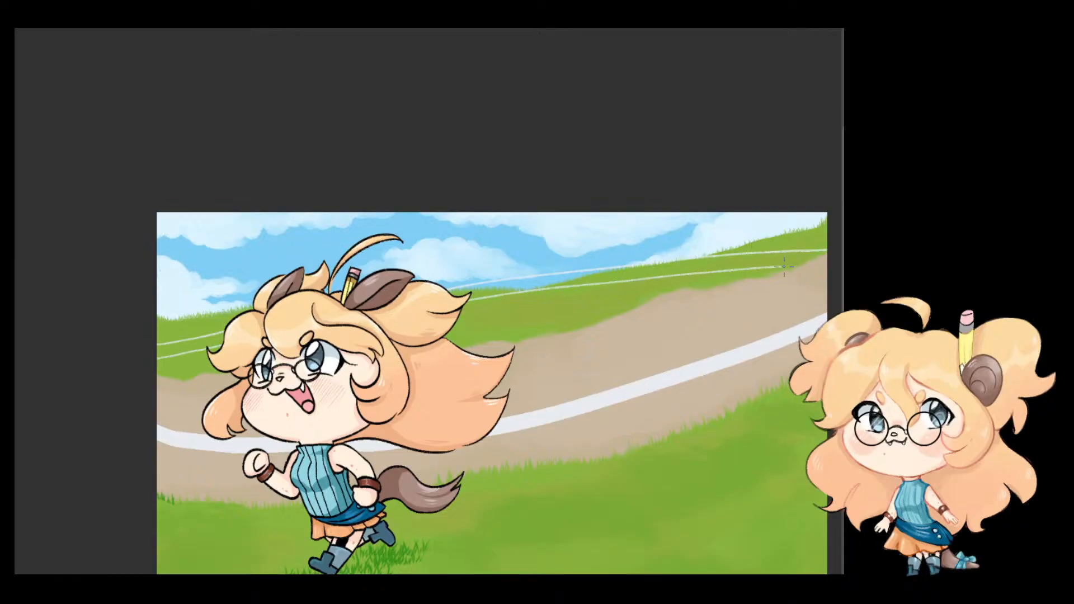
key("ctrl+z")
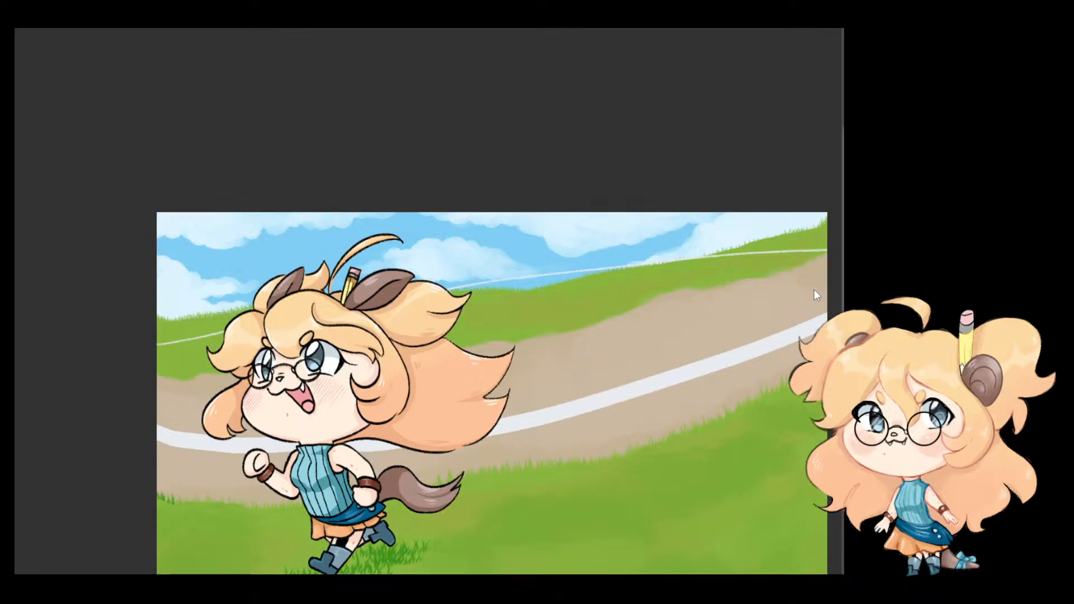
key("ctrl+z")
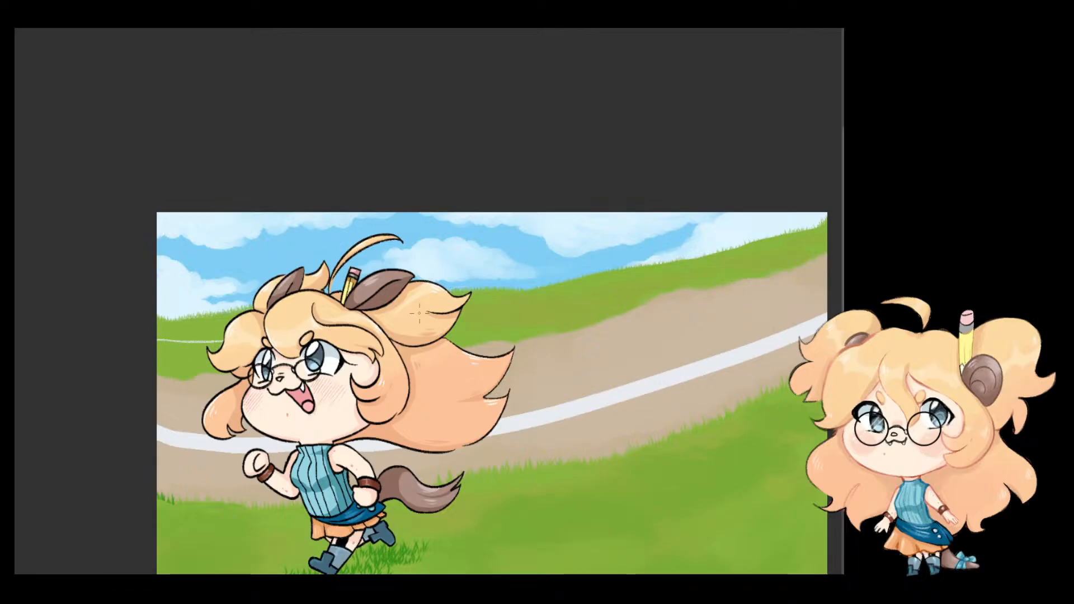
Step: Draw one thin white curved line across the far grass hill, following its slope
left_click_drag(419, 313, 827, 237)
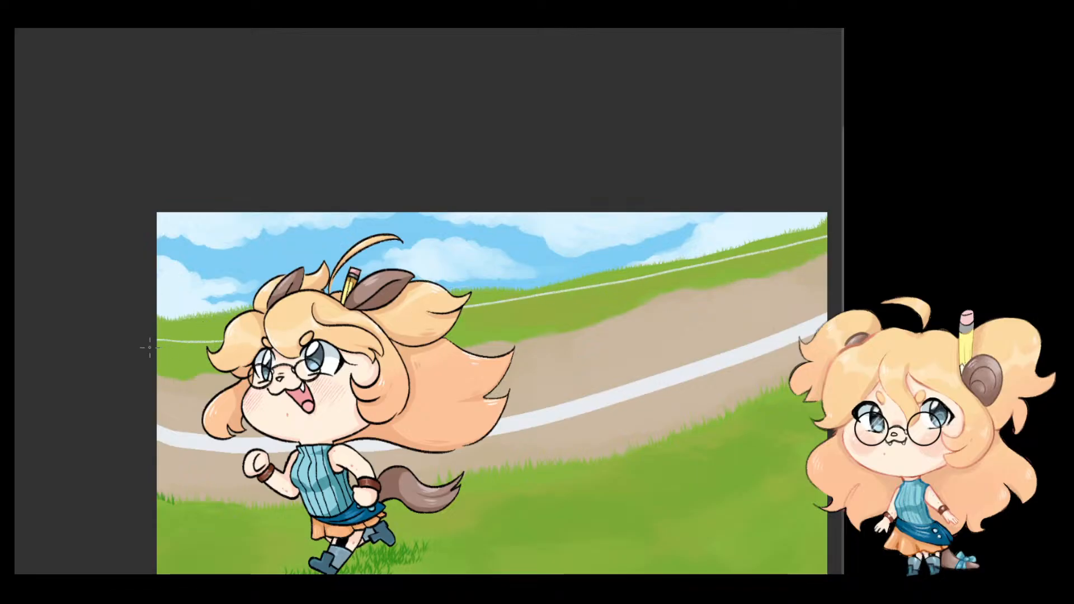
mouse_move(150, 349)
left_mouse_down()
mouse_move(313, 353)
mouse_move(601, 310)
mouse_move(750, 272)
left_mouse_up()
key("ctrl+z")
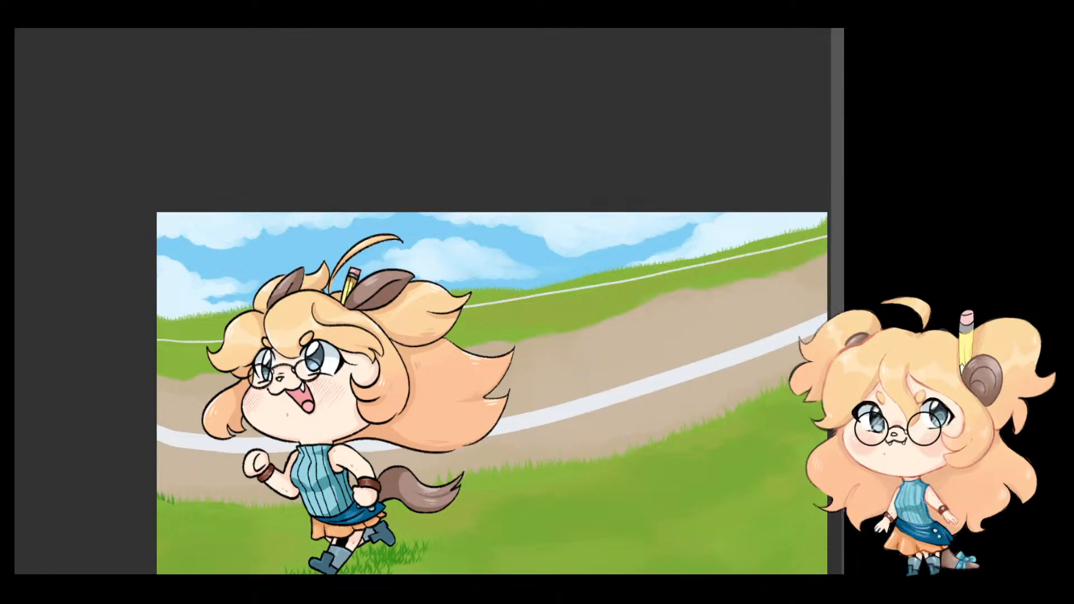
Step: Place a copy of the white lines slightly lower so the far hill has two parallel thin lines
key("ctrl+t")
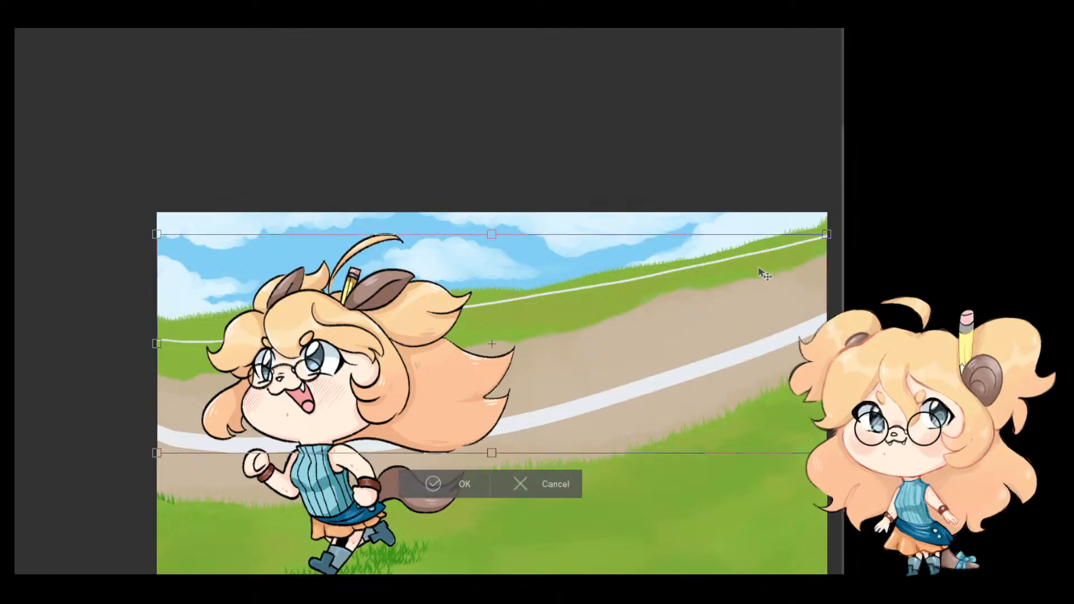
mouse_move(614, 304)
left_mouse_down()
mouse_move(613, 327)
mouse_move(615, 316)
left_mouse_up()
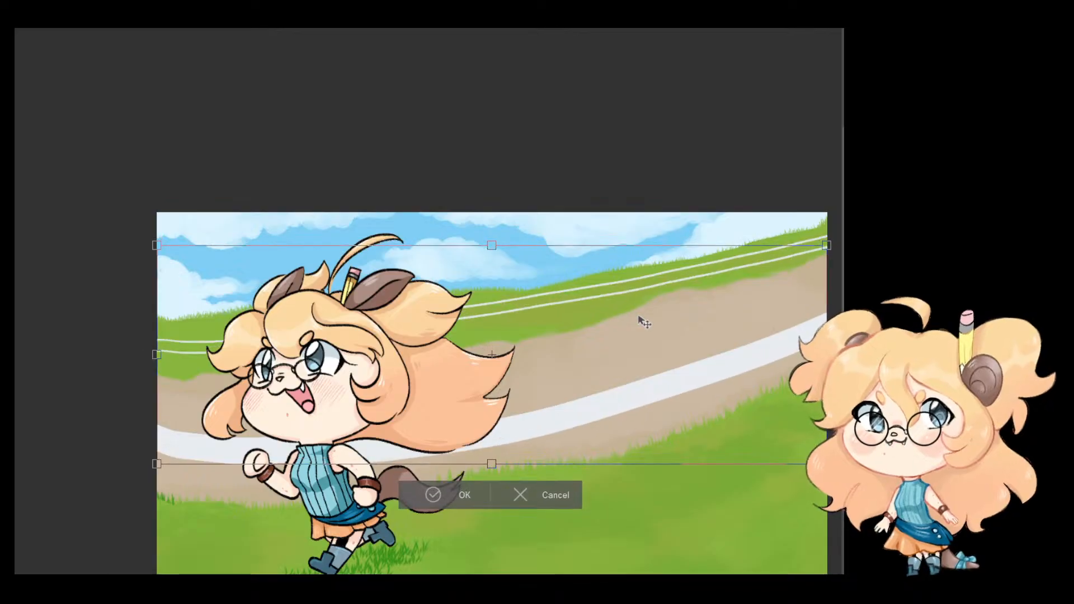
key("ctrl+z")
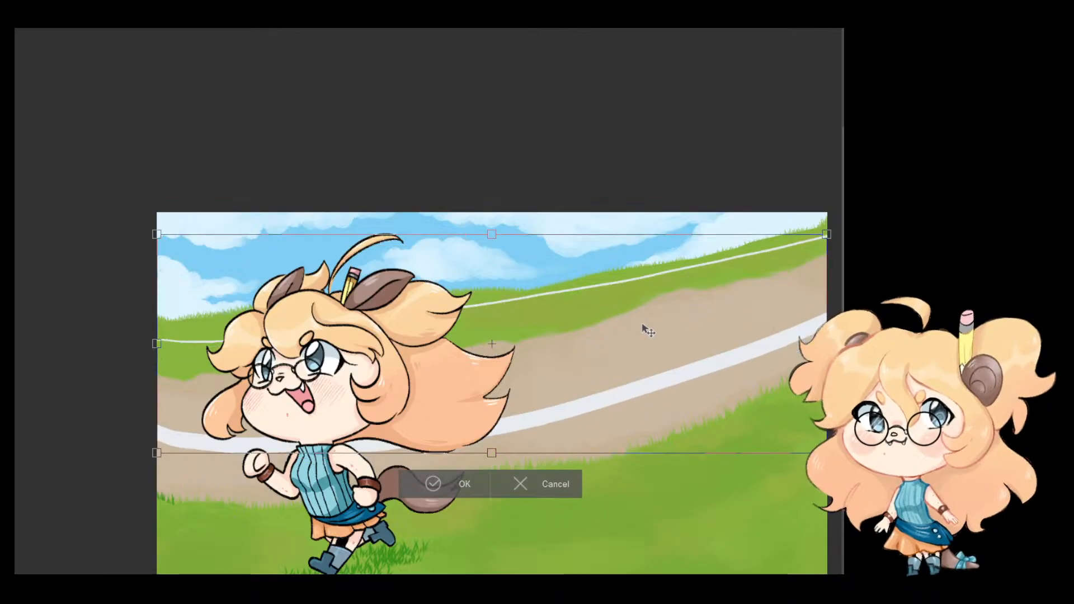
left_click_drag(643, 325, 641, 340)
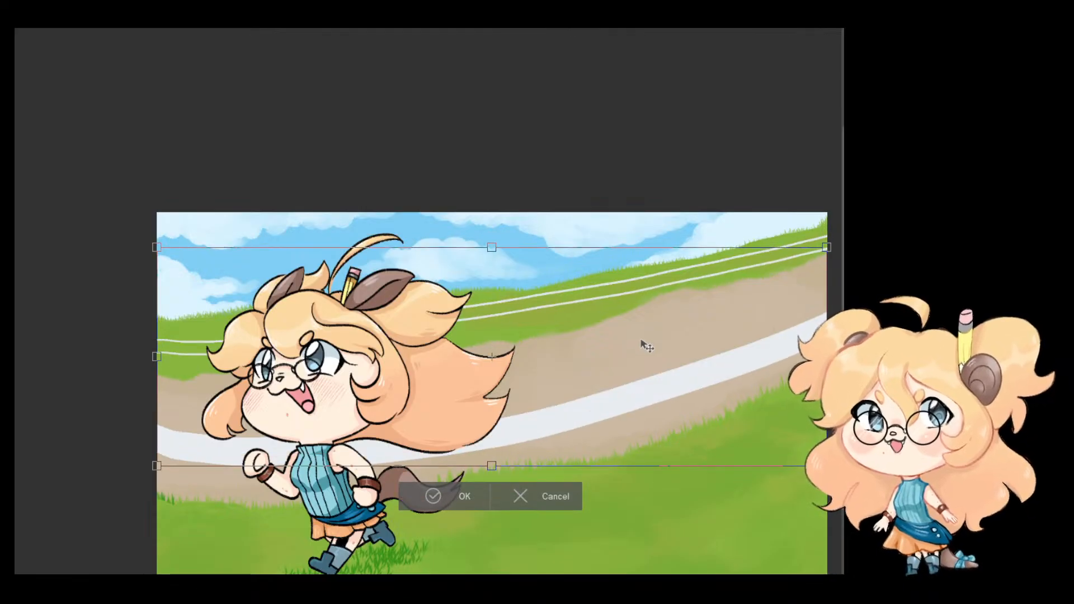
left_click(463, 496)
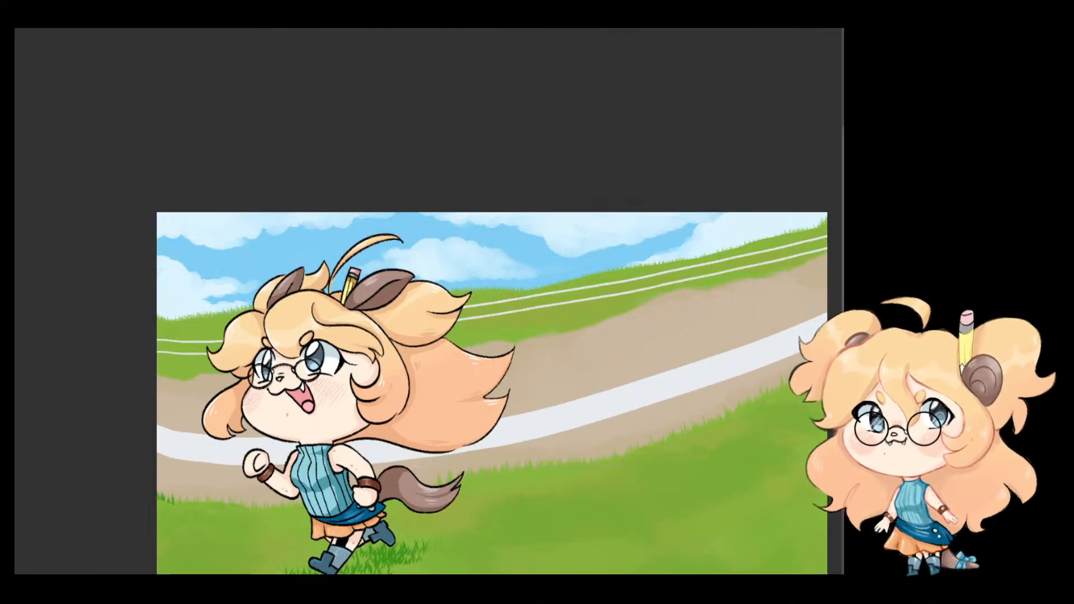
Step: Erase the duplicated stripe below the original one on the dirt path using rectangular selections, and deselect
left_click_drag(101, 375, 806, 525)
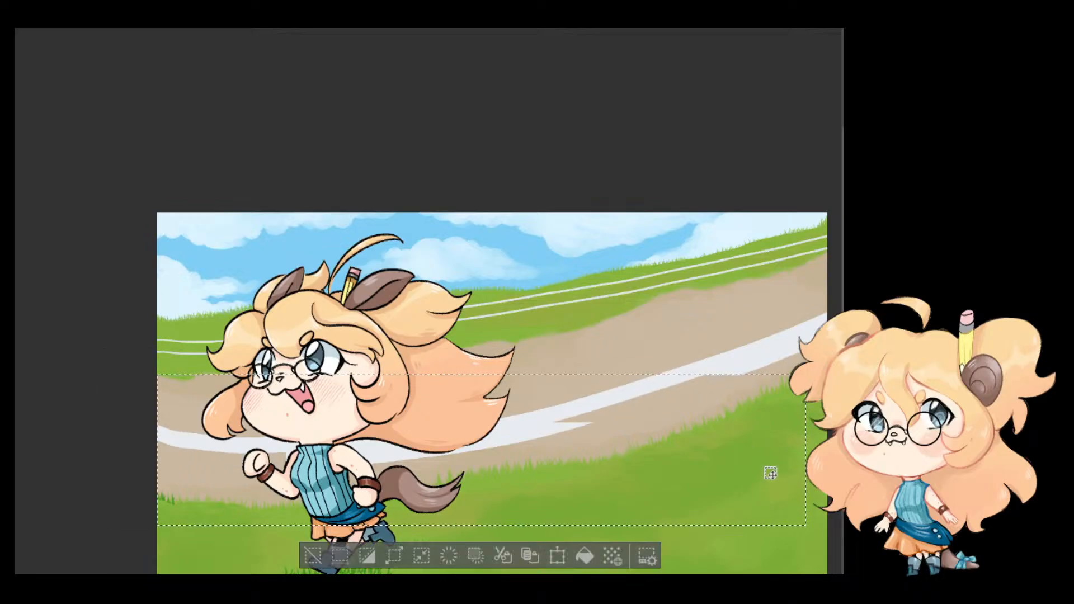
left_click_drag(654, 308, 794, 435)
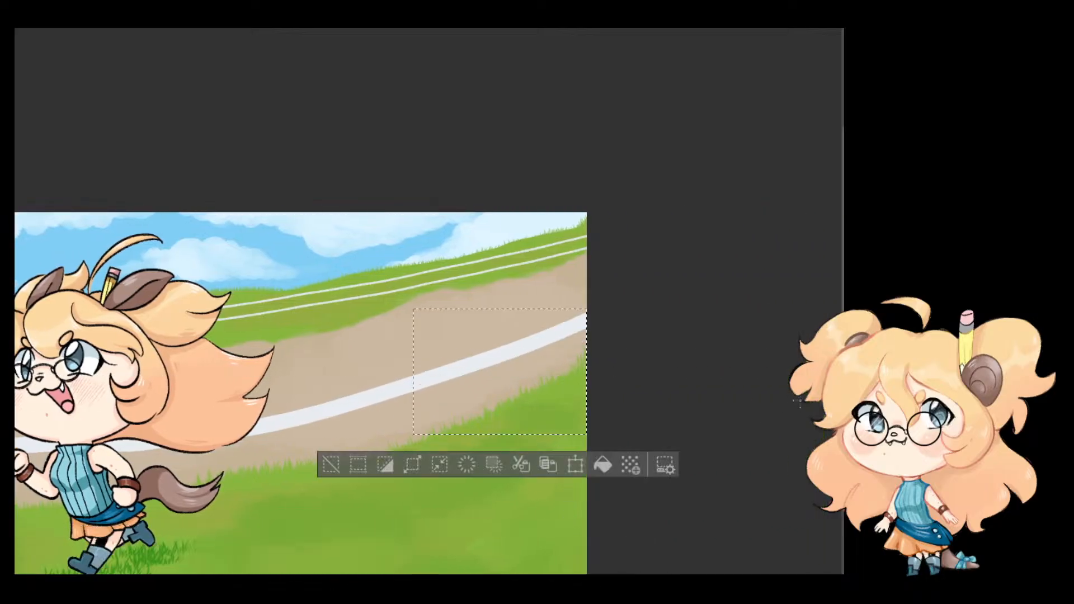
key("ctrl+d")
Step: Try filling the gap between the two thin lines on the far grass hill with white
left_click_drag(543, 361, 837, 402)
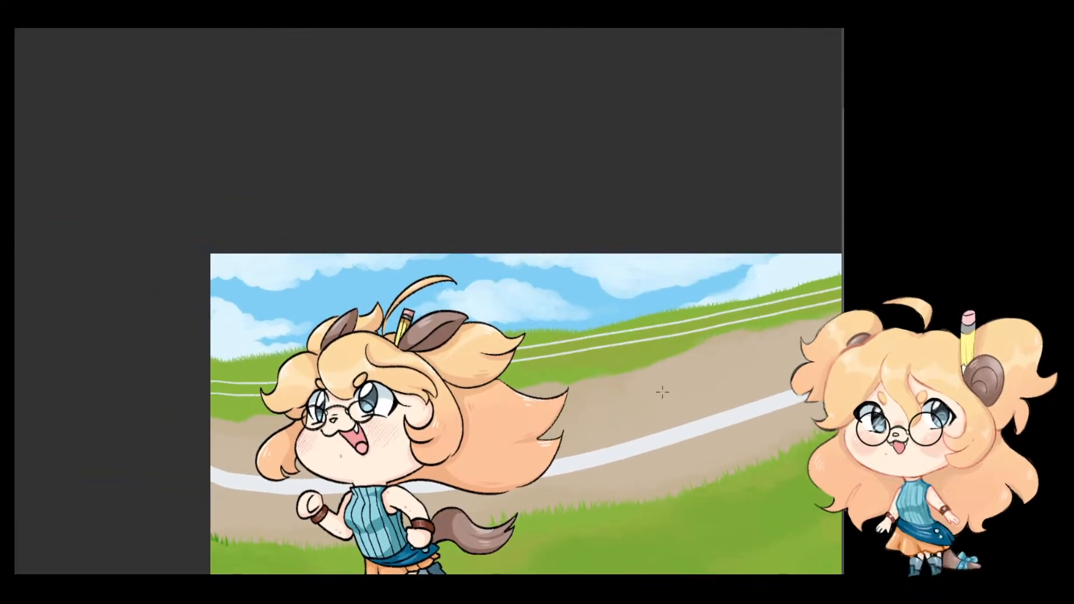
scroll(662, 391, "up", 1)
key("ctrl+z")
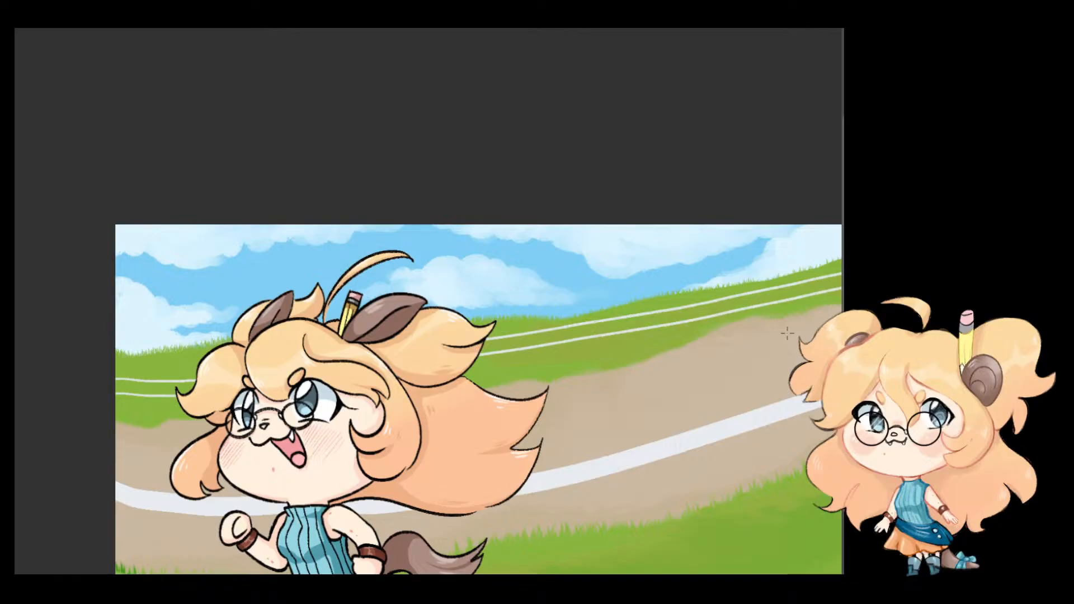
left_click(653, 320)
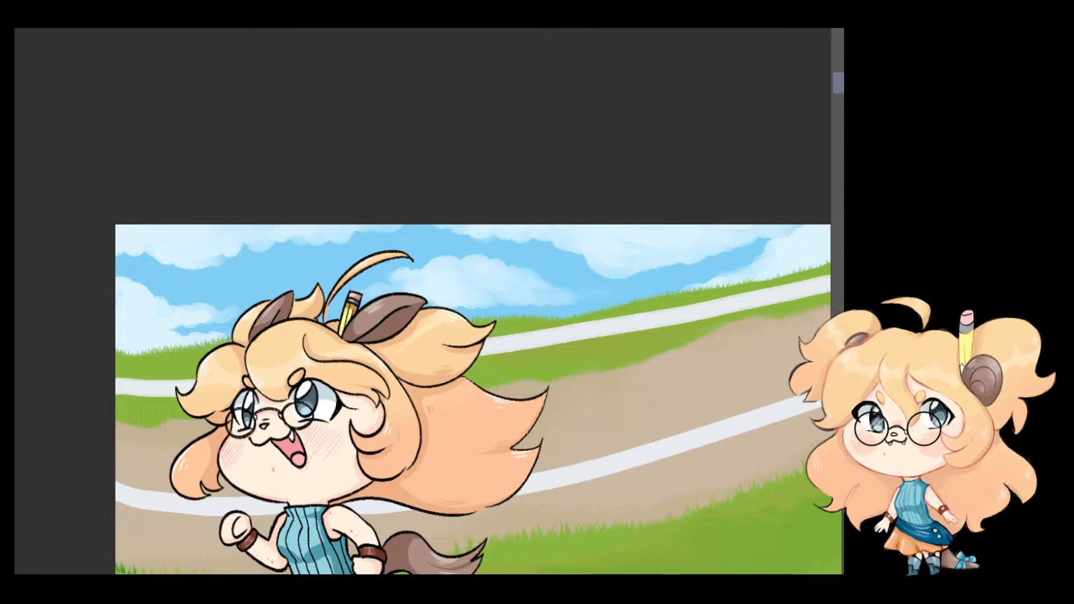
Step: Undo the white stripe and both thin lines on the far grass hill, restoring the bare grass
scroll(718, 323, "down", 3)
left_click_drag(703, 379, 605, 395)
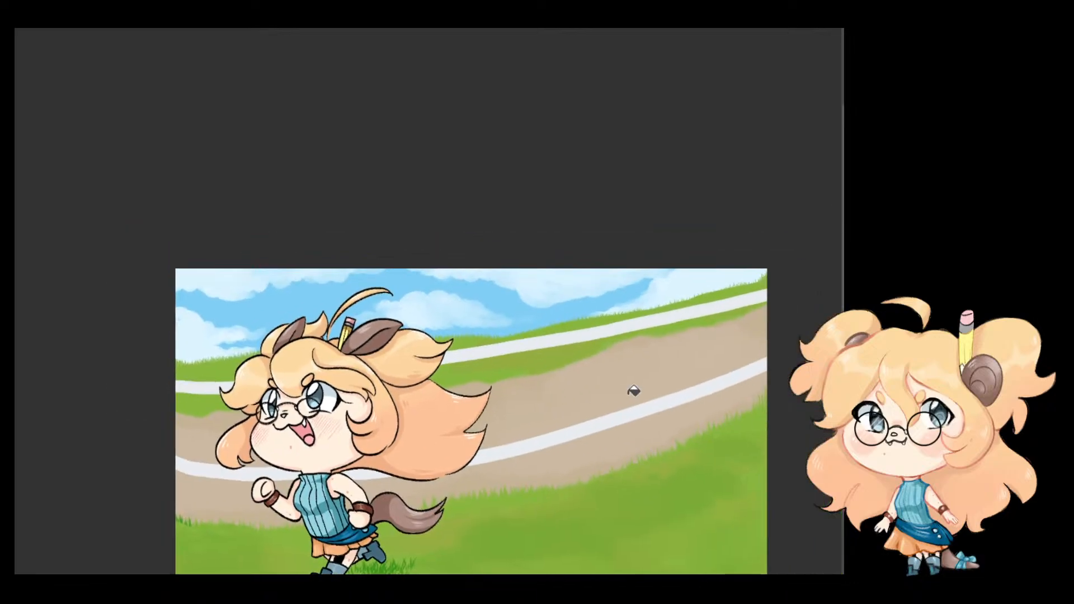
scroll(634, 391, "down", 2)
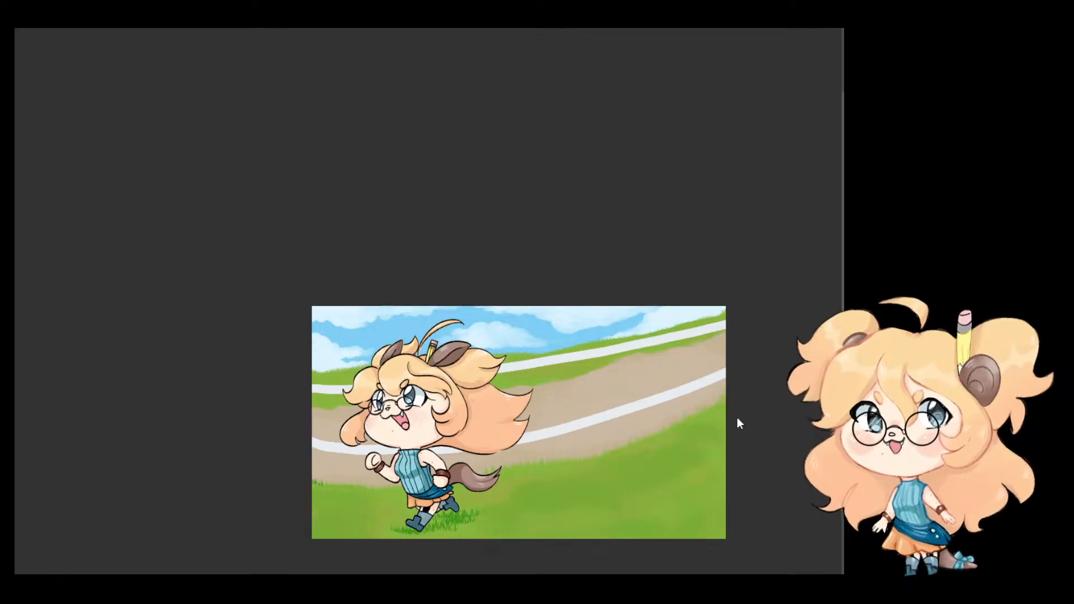
left_click_drag(619, 366, 727, 442)
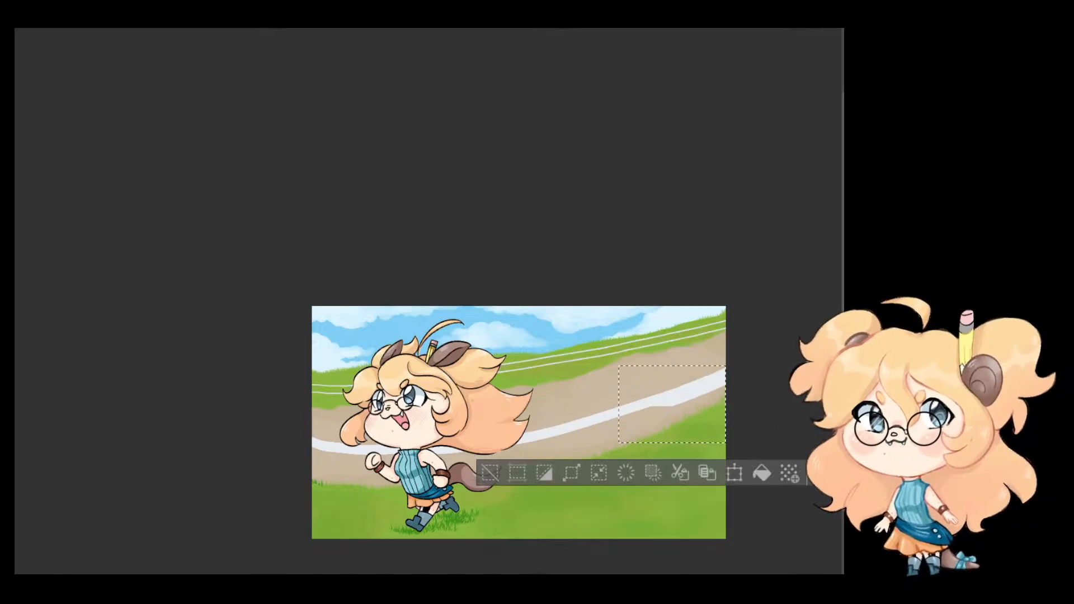
left_click_drag(710, 385, 311, 496)
key("ctrl+d")
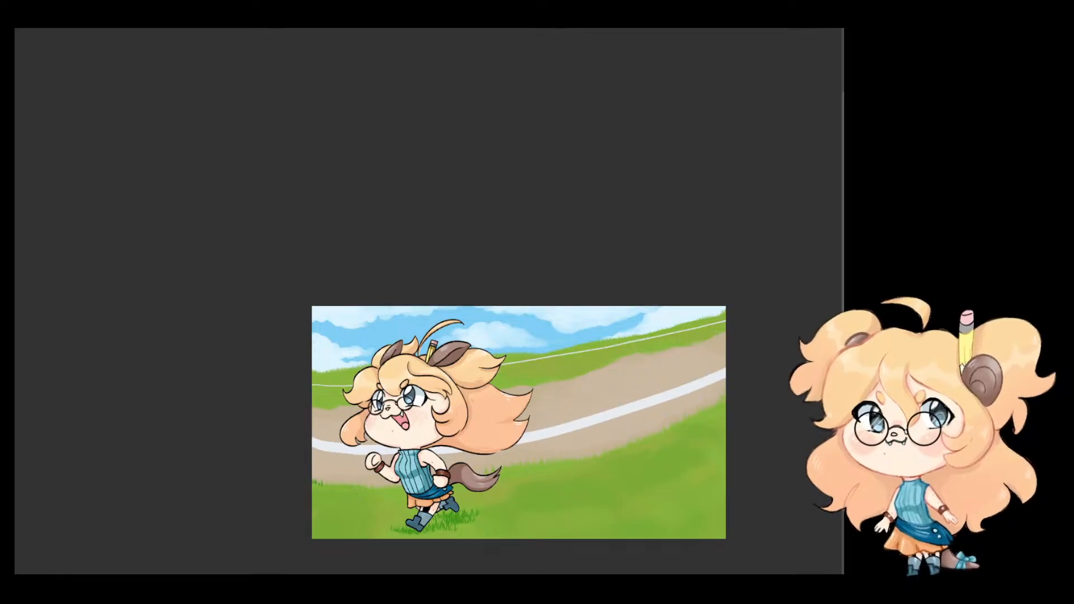
key("ctrl+z")
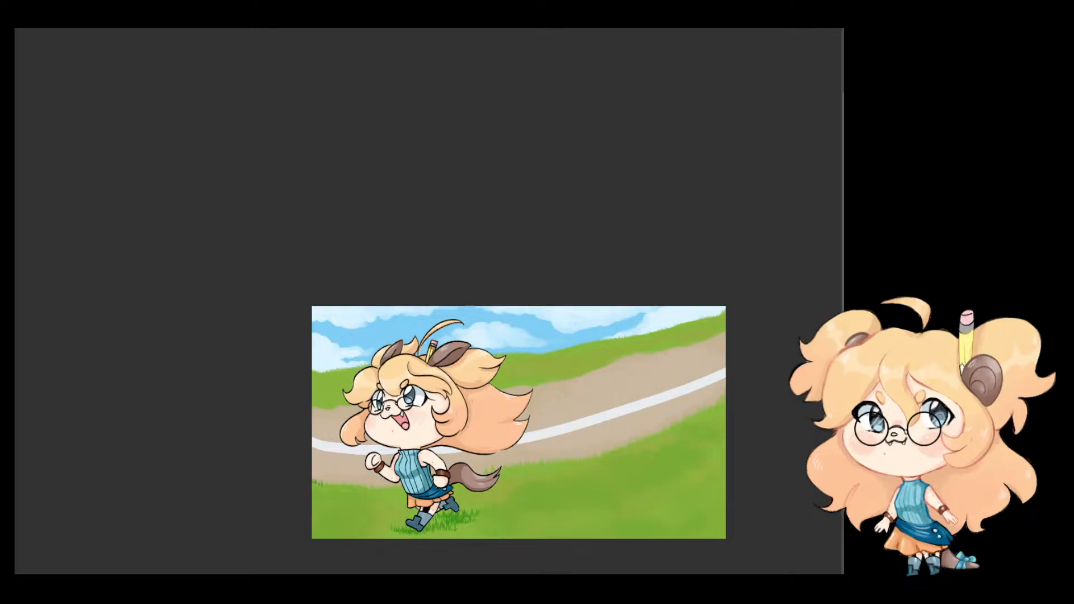
key("ctrl+y")
key("ctrl+z")
key("ctrl+y")
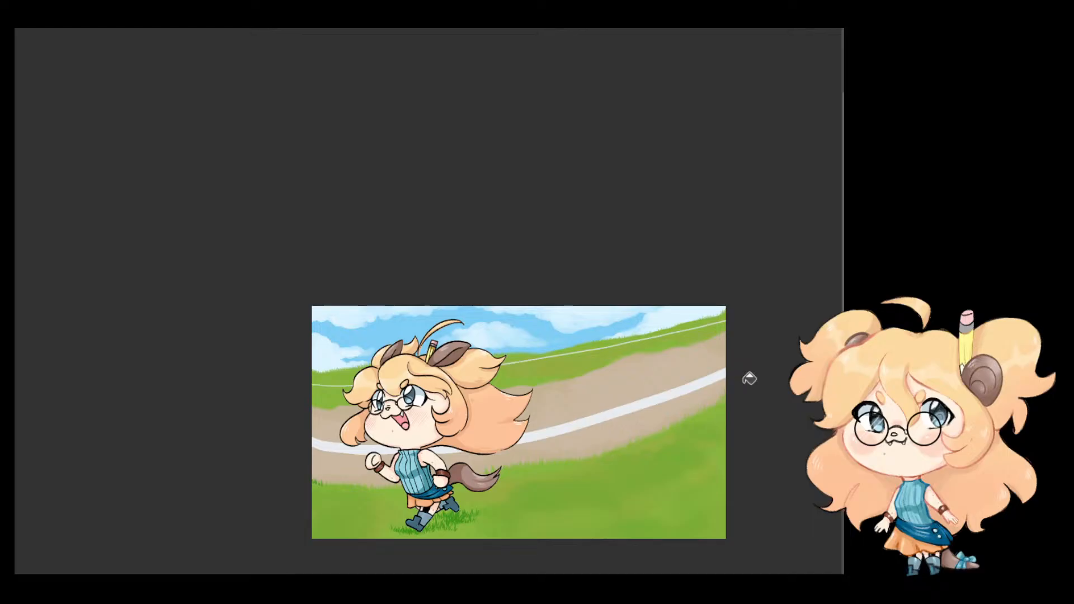
key("ctrl+z")
scroll(568, 388, "up", 1)
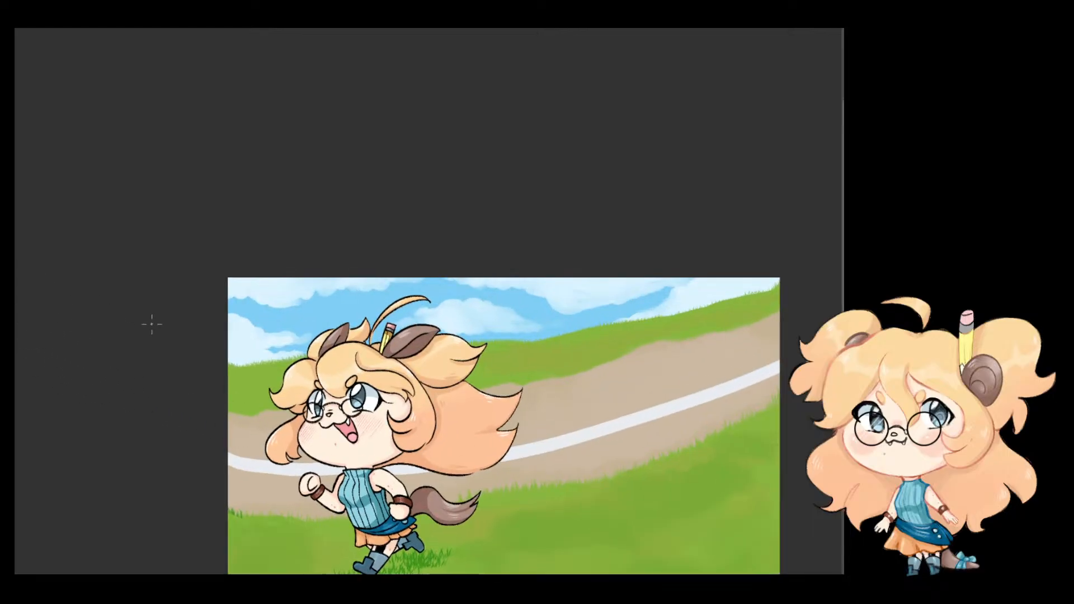
Step: Try drawing a thin white line low across the far grass hill and offsetting it slightly upward
left_click_drag(230, 388, 290, 395)
left_click_drag(478, 360, 730, 309)
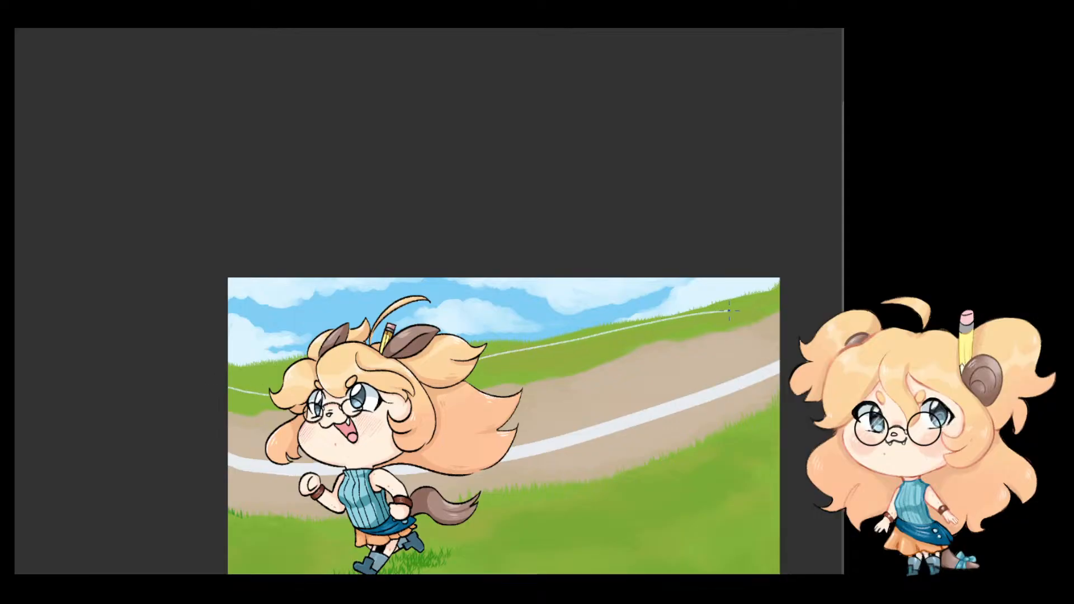
key("ctrl+z")
left_click_drag(470, 376, 779, 297)
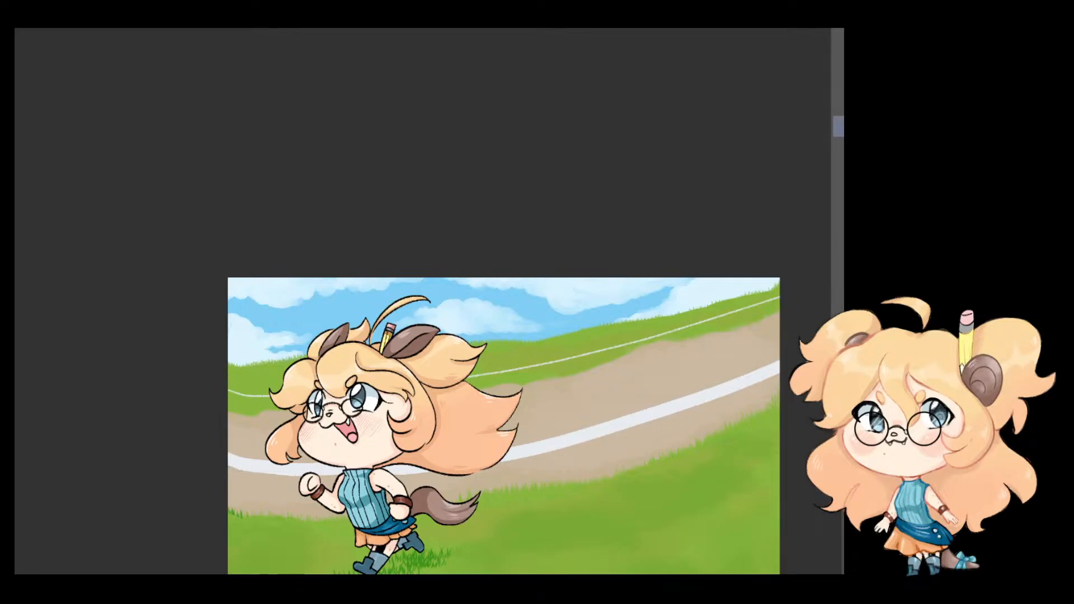
key("ctrl+t")
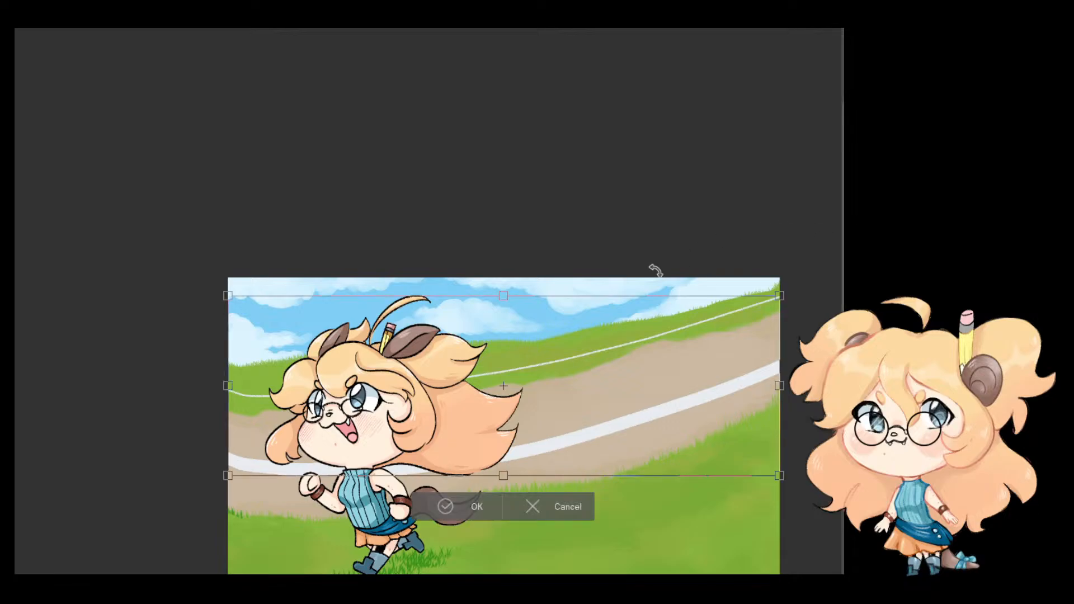
left_click_drag(567, 374, 569, 370)
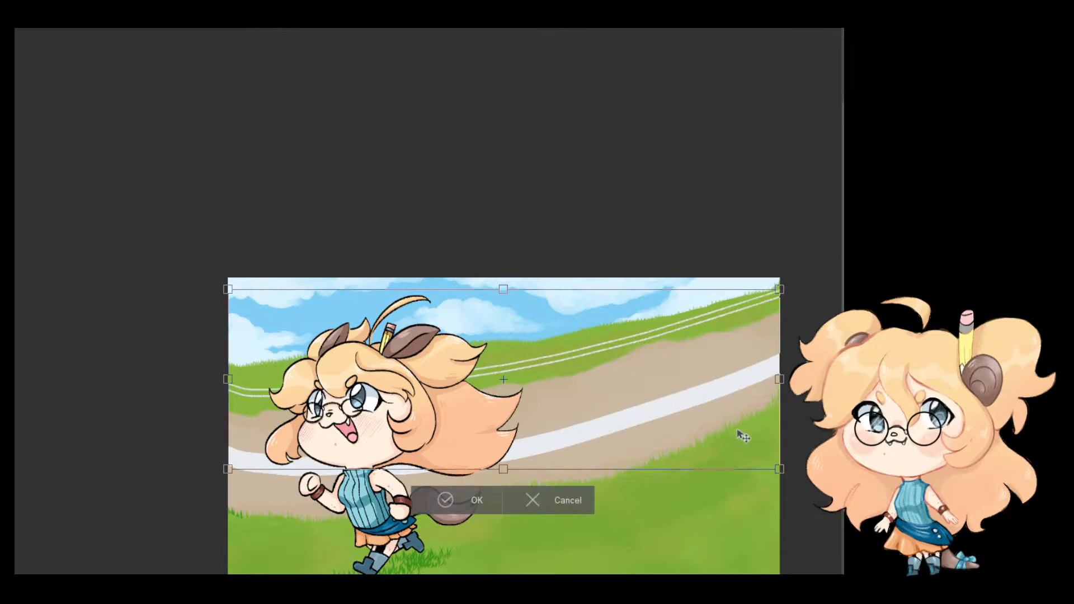
left_click(559, 504)
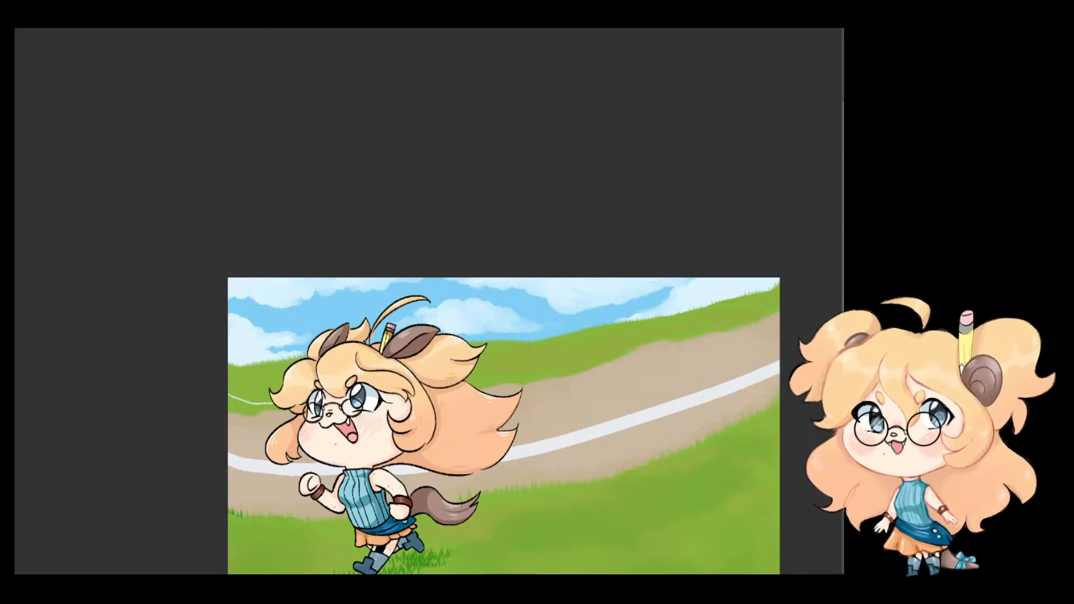
Step: Try starting the thin white line at the canvas edge, on the grass in front of the character's face
left_click_drag(199, 350, 821, 272)
key("ctrl+z")
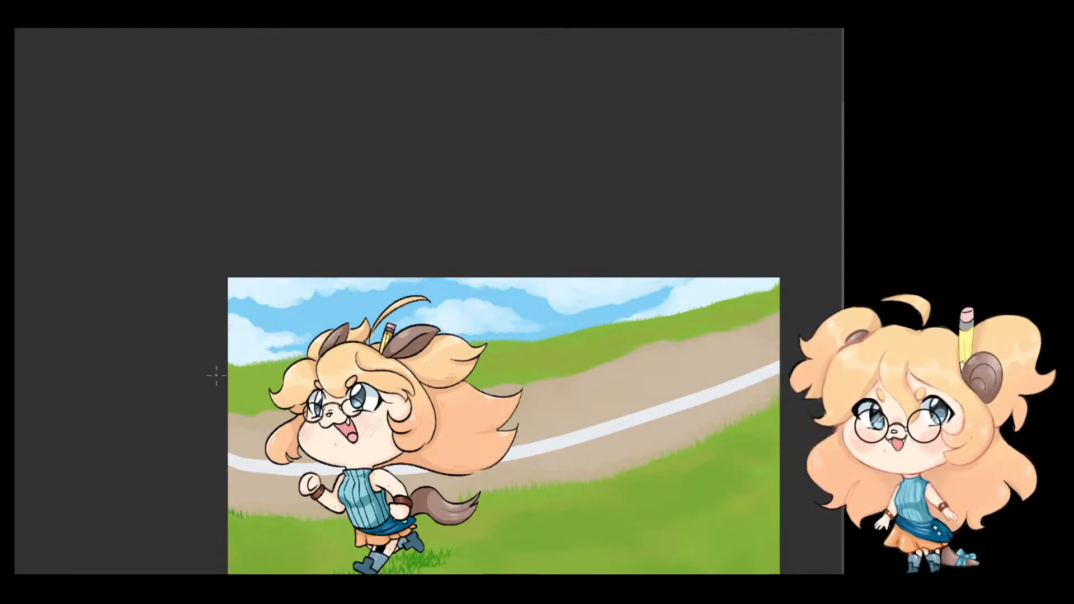
left_click_drag(220, 371, 270, 395)
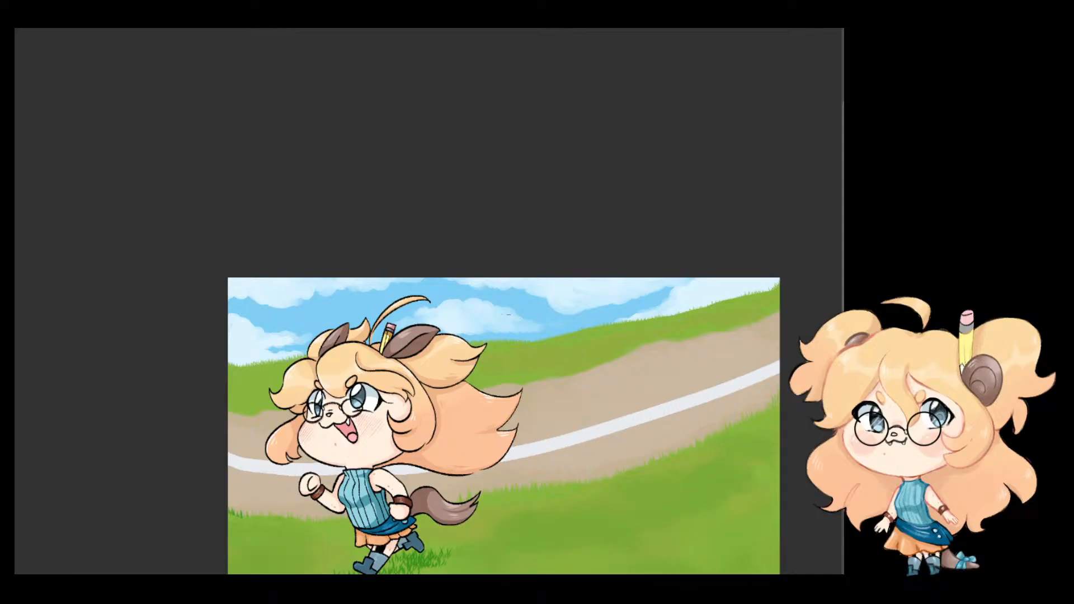
scroll(523, 332, "up", 1)
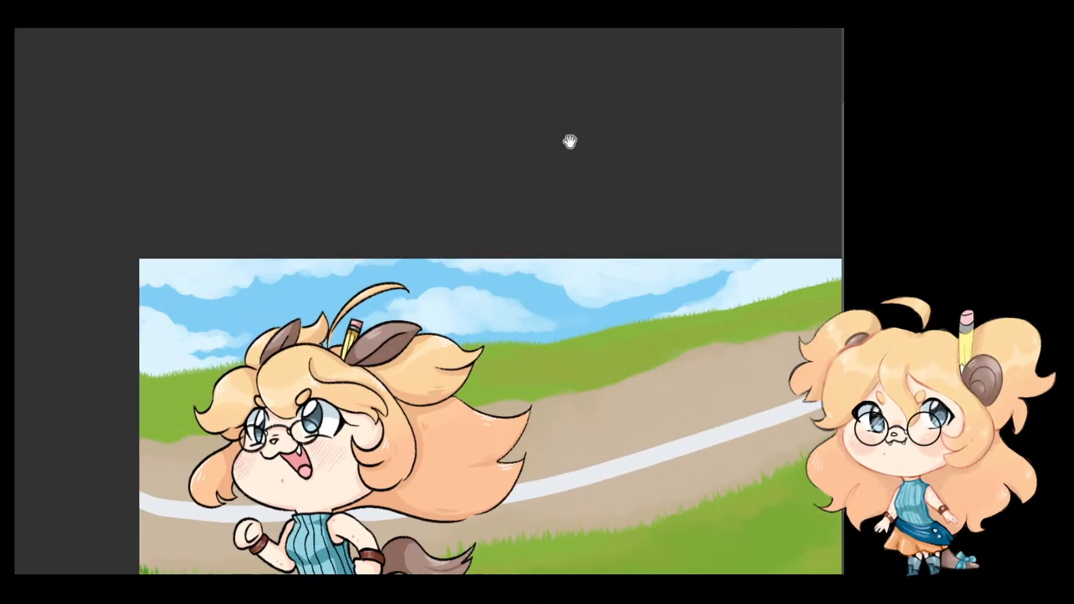
Step: Rotate the canvas and try drawing the far hill's white line in a single long sweep behind the character's head
left_click_drag(568, 142, 509, 64)
scroll(592, 258, "up", 3)
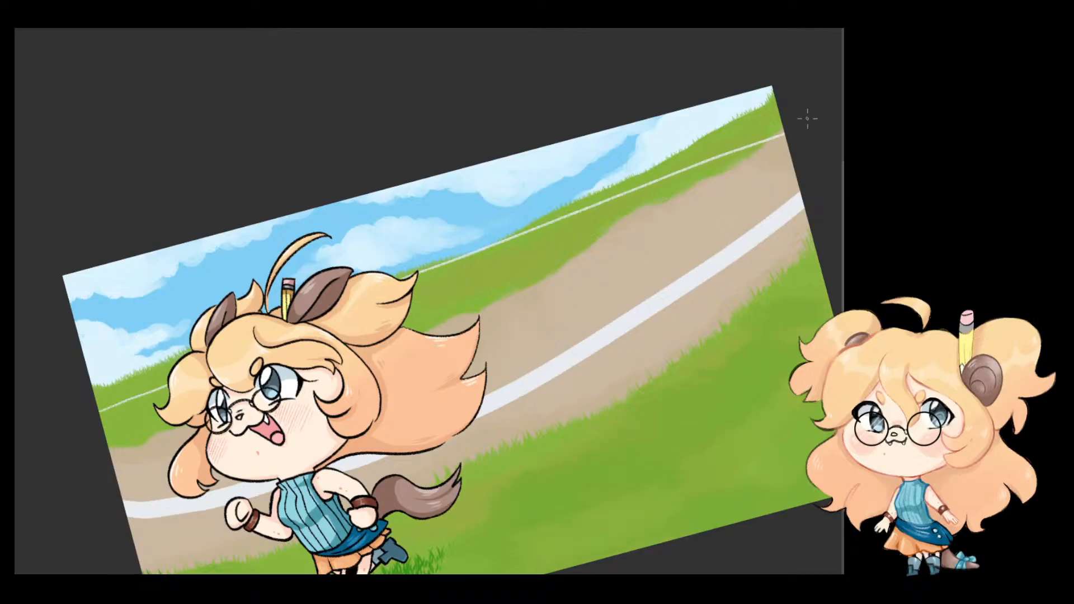
mouse_move(96, 429)
left_mouse_down()
mouse_move(673, 193)
mouse_move(768, 210)
left_mouse_up()
left_click_drag(768, 211, 411, 296)
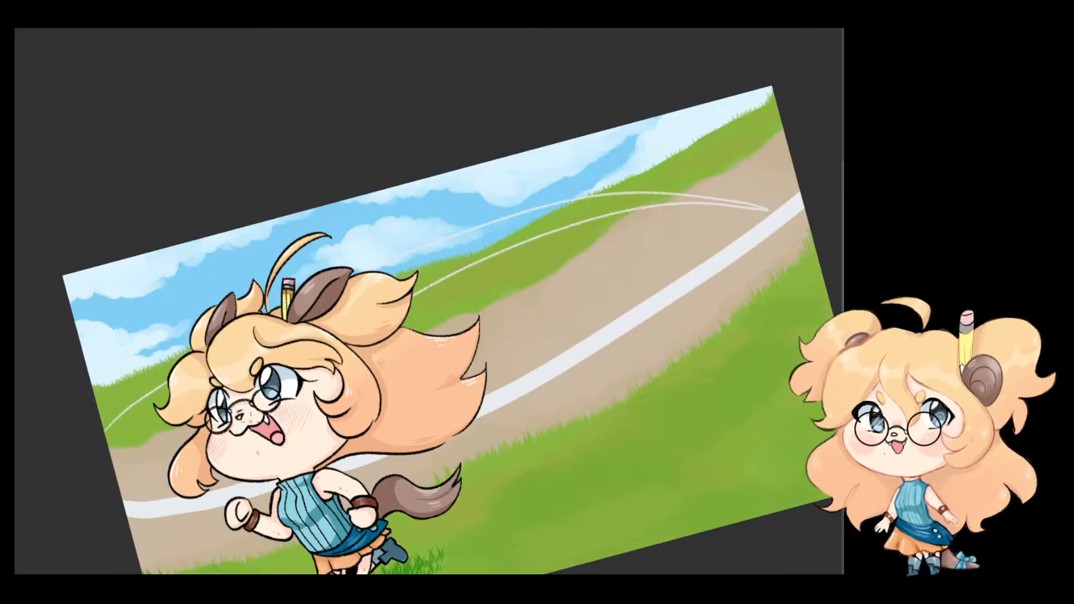
key("ctrl+z")
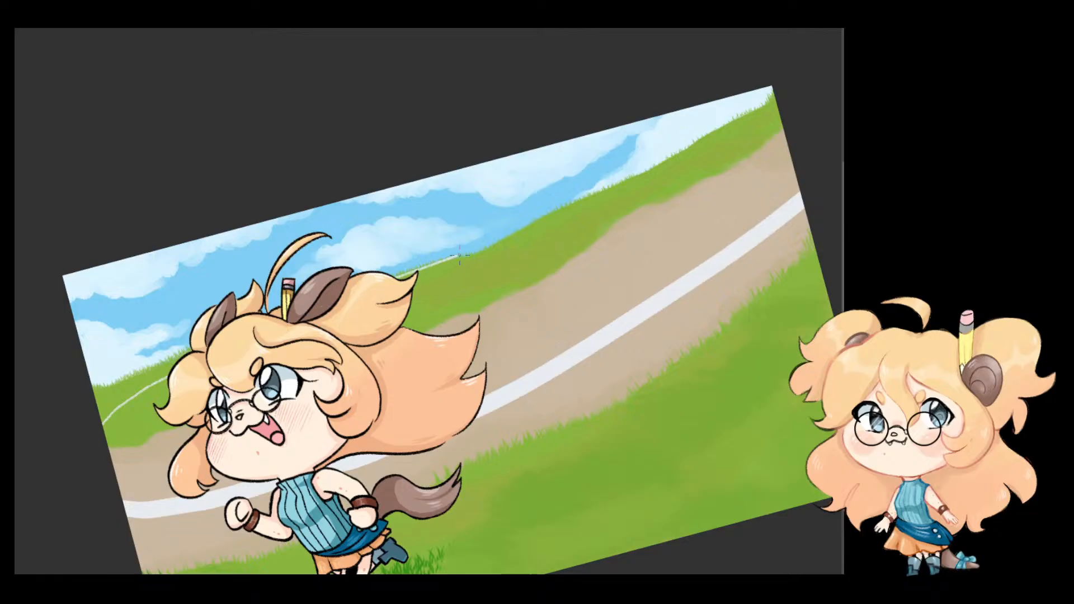
left_click_drag(459, 256, 786, 130)
key("ctrl+z")
mouse_move(730, 136)
left_mouse_down()
mouse_move(196, 383)
mouse_move(85, 456)
left_mouse_up()
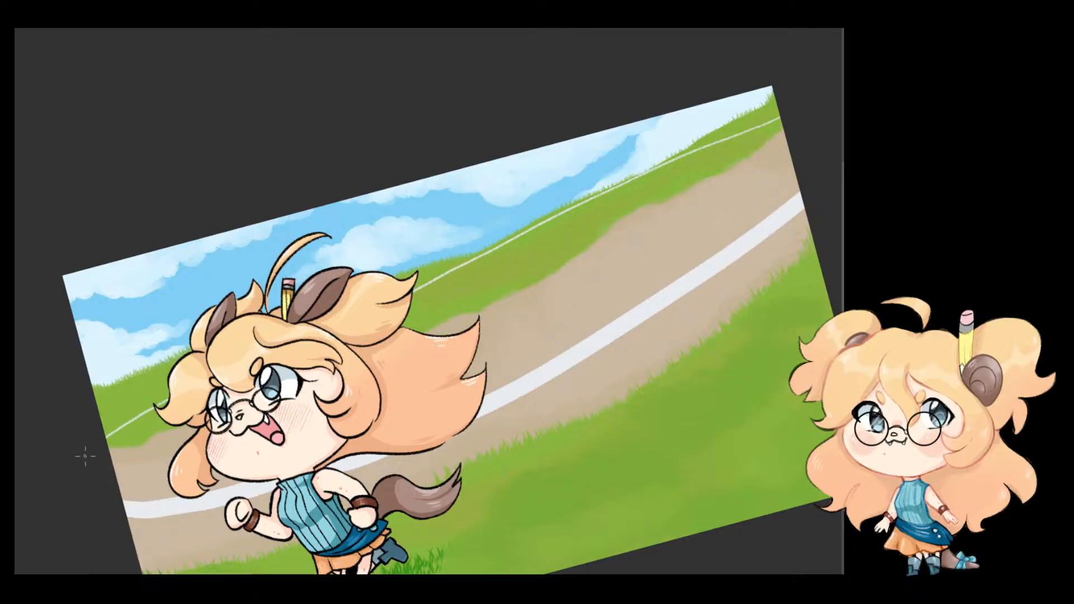
key("ctrl+z")
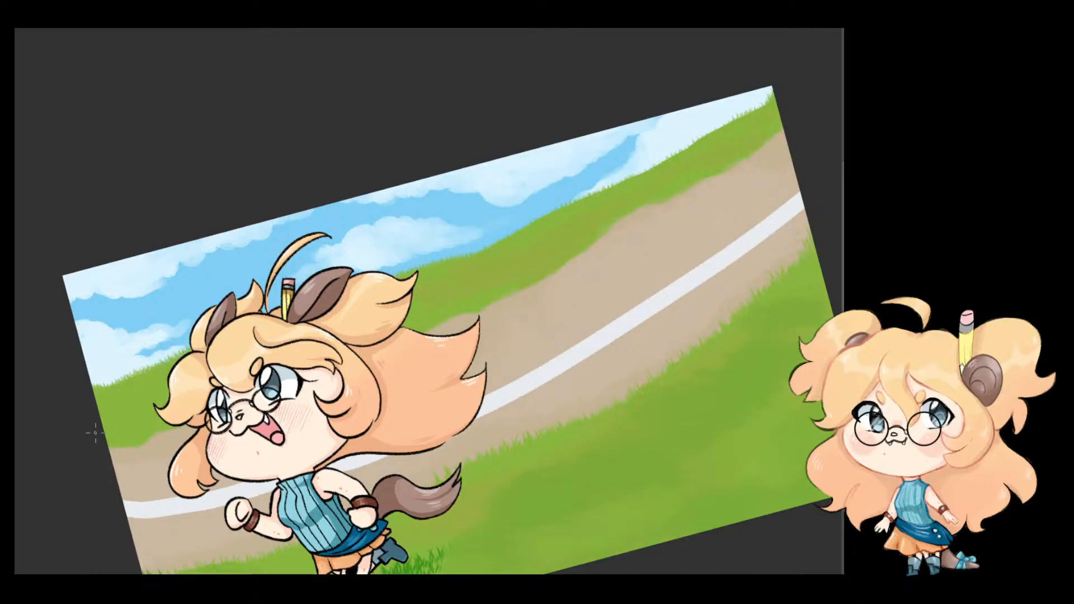
left_click_drag(469, 253, 831, 116)
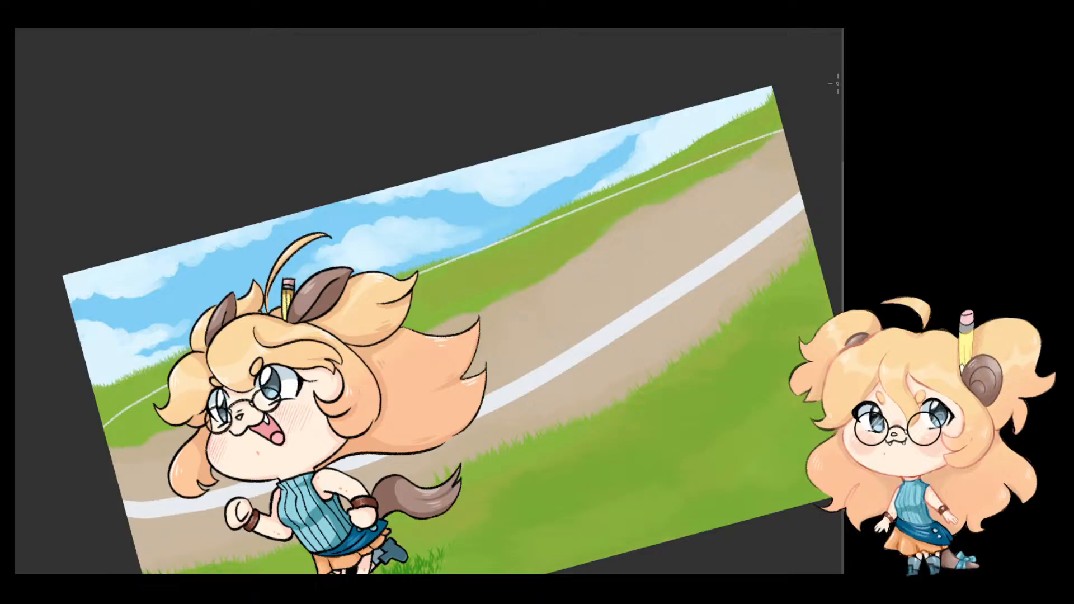
scroll(819, 159, "down", 3)
key("End")
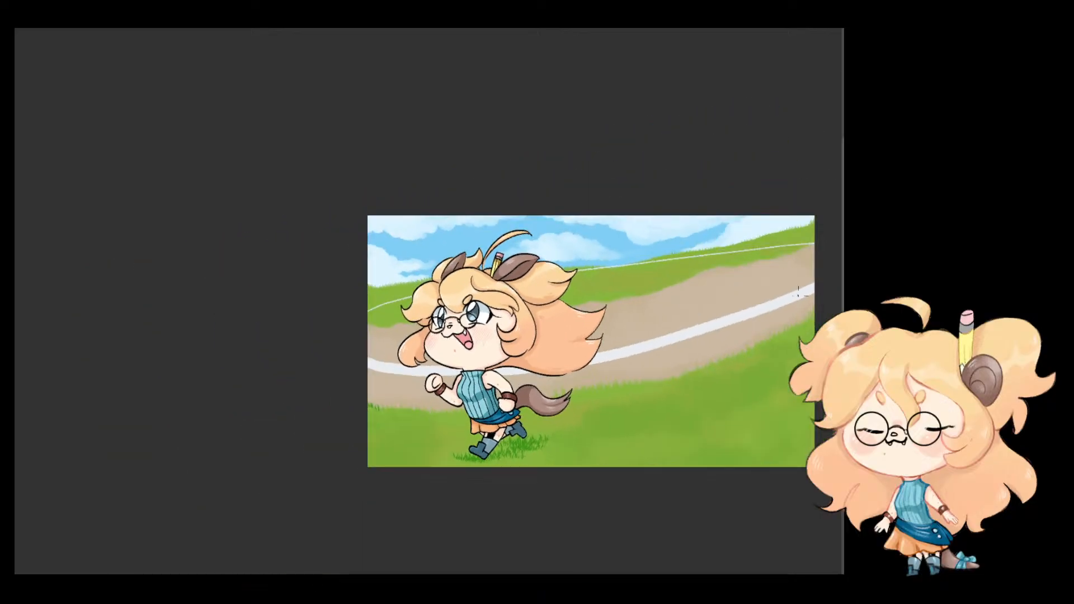
scroll(782, 318, "up", 1)
scroll(722, 306, "up", 2)
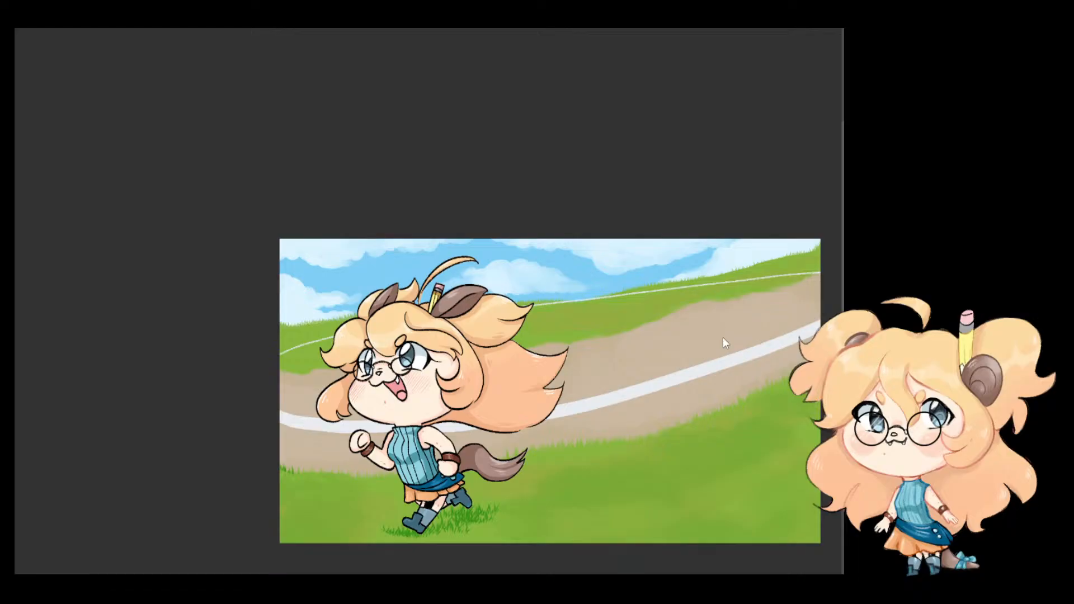
key("ctrl+z")
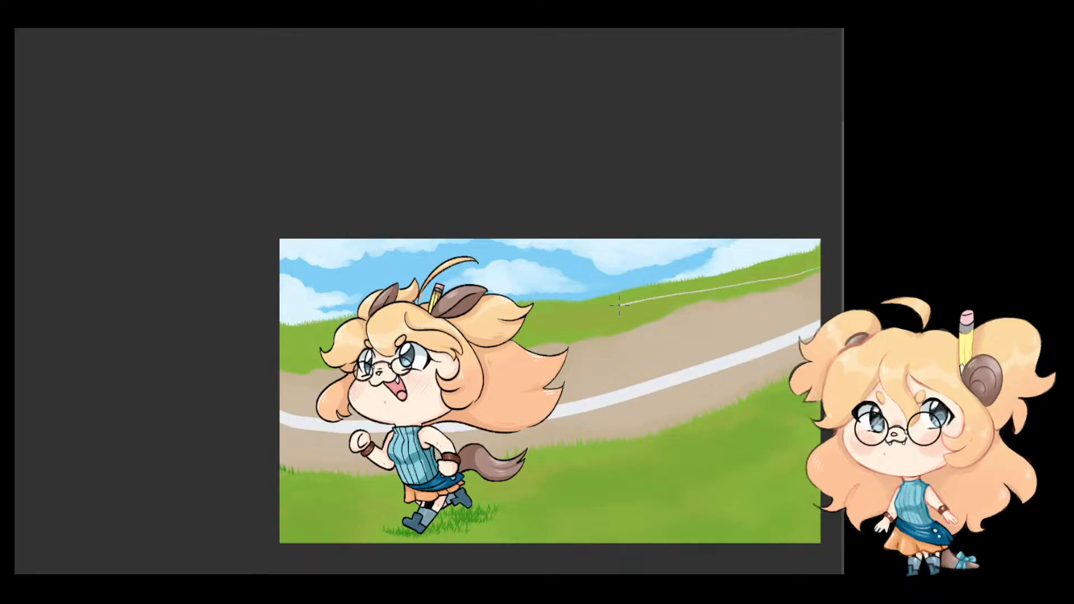
Step: Draw a thin white line along the far hill behind the hair, and curve it down to the canvas edge ahead of the character
left_click_drag(619, 305, 524, 323)
key("ctrl+z")
left_click_drag(606, 305, 530, 316)
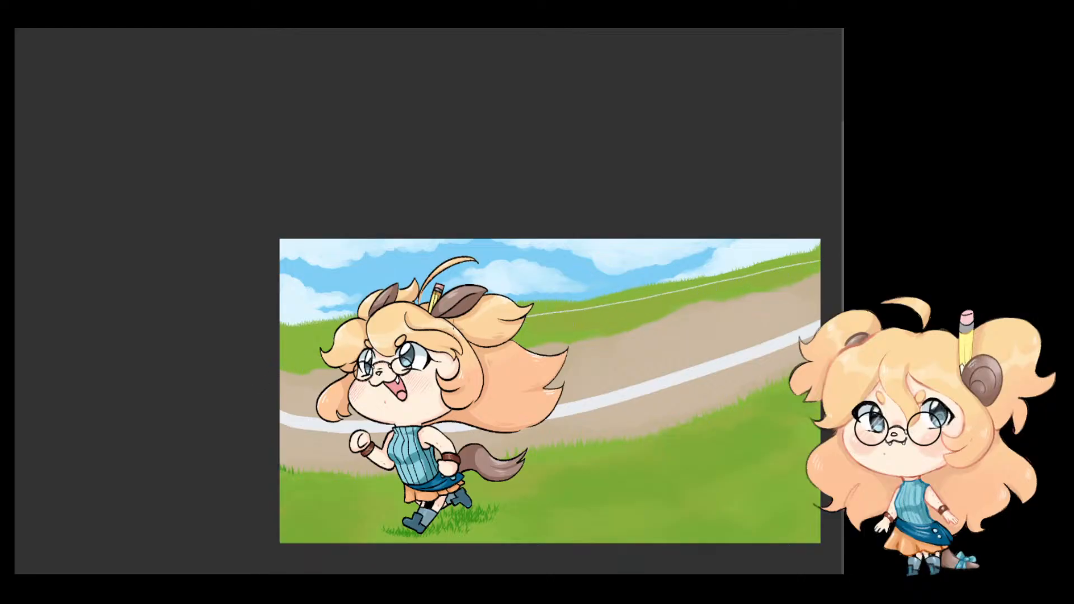
left_click_drag(305, 352, 279, 364)
left_click_drag(283, 365, 286, 360)
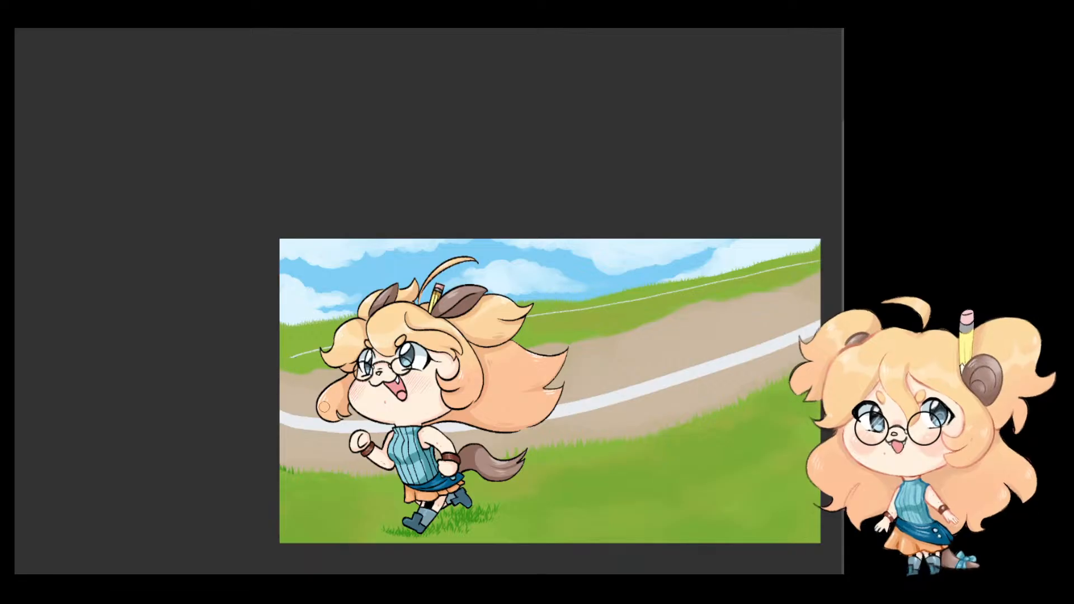
key("b")
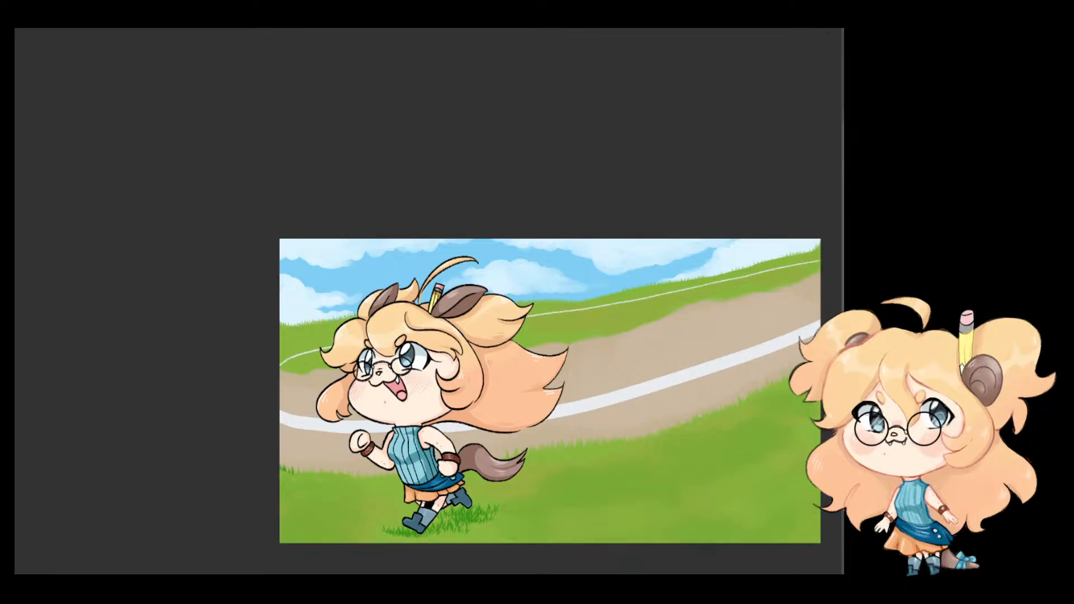
Step: Open a transform on the far hill's thin white line and apply it
key("ctrl+t")
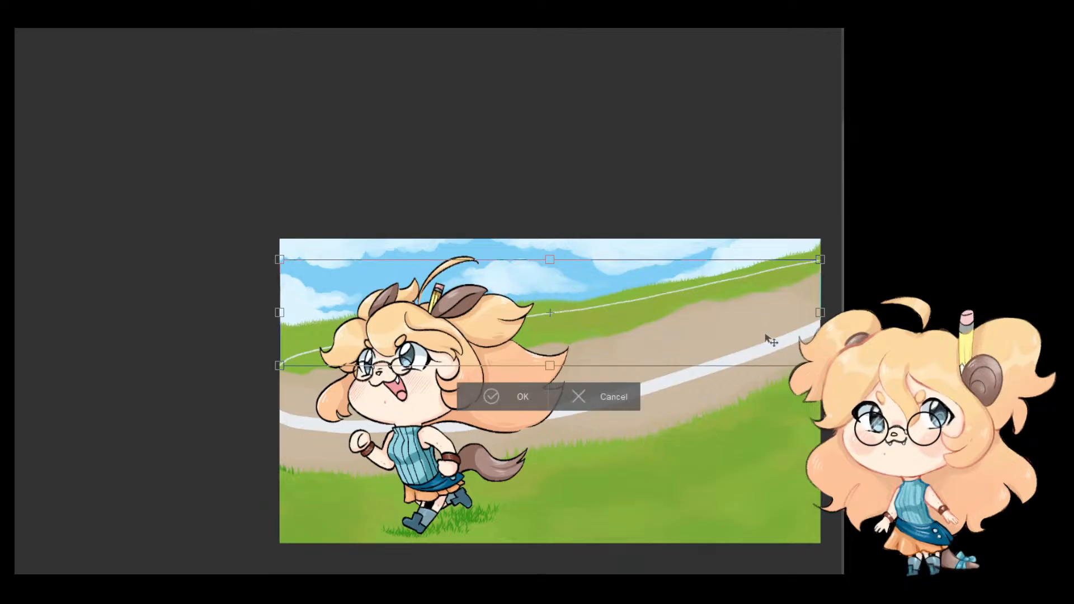
scroll(618, 322, "up", 2)
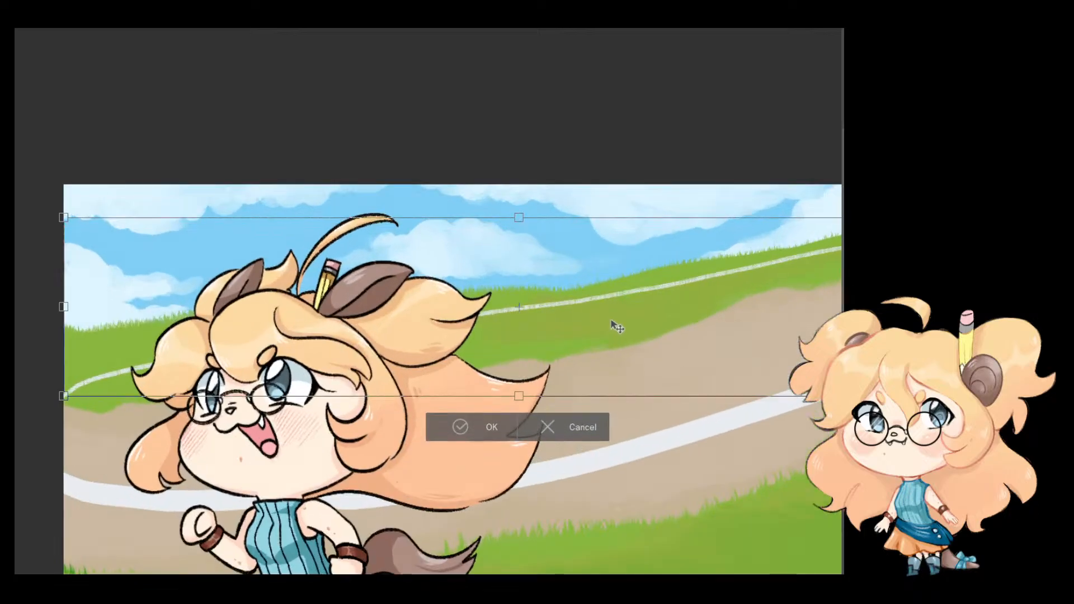
left_click(490, 427)
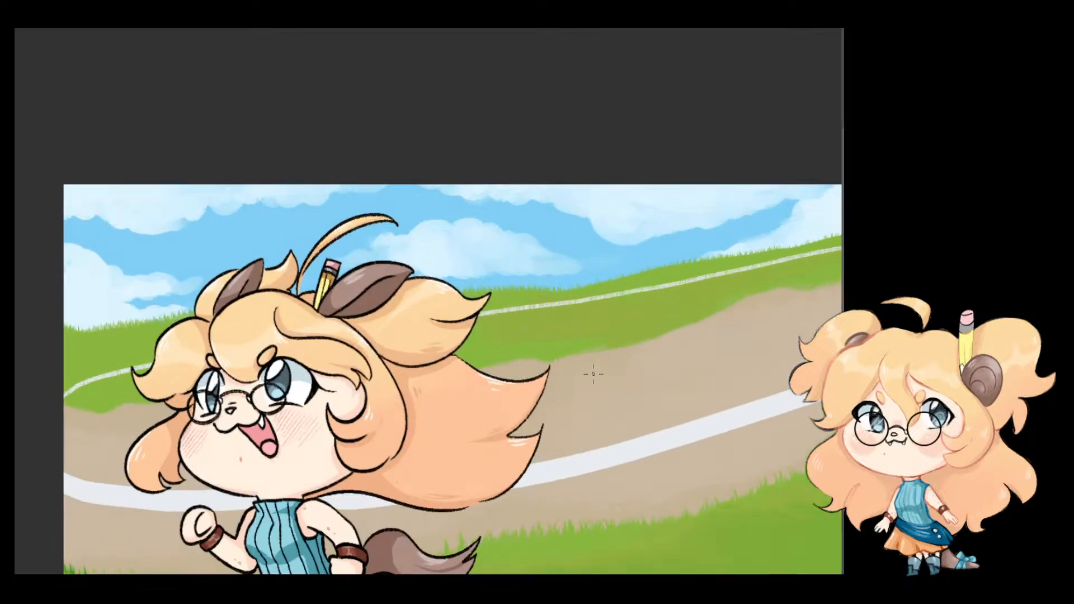
Step: Examine the far hill's white line and the dirt track on both sides of the character
scroll(465, 408, "down", 2)
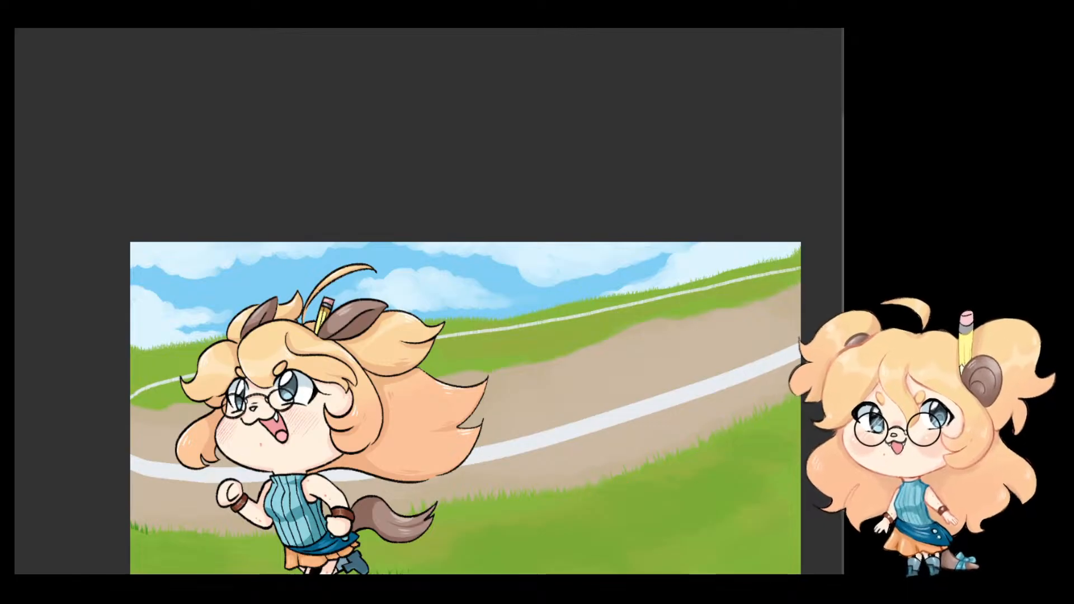
scroll(562, 434, "down", 3)
left_click_drag(553, 434, 495, 431)
scroll(279, 436, "up", 3)
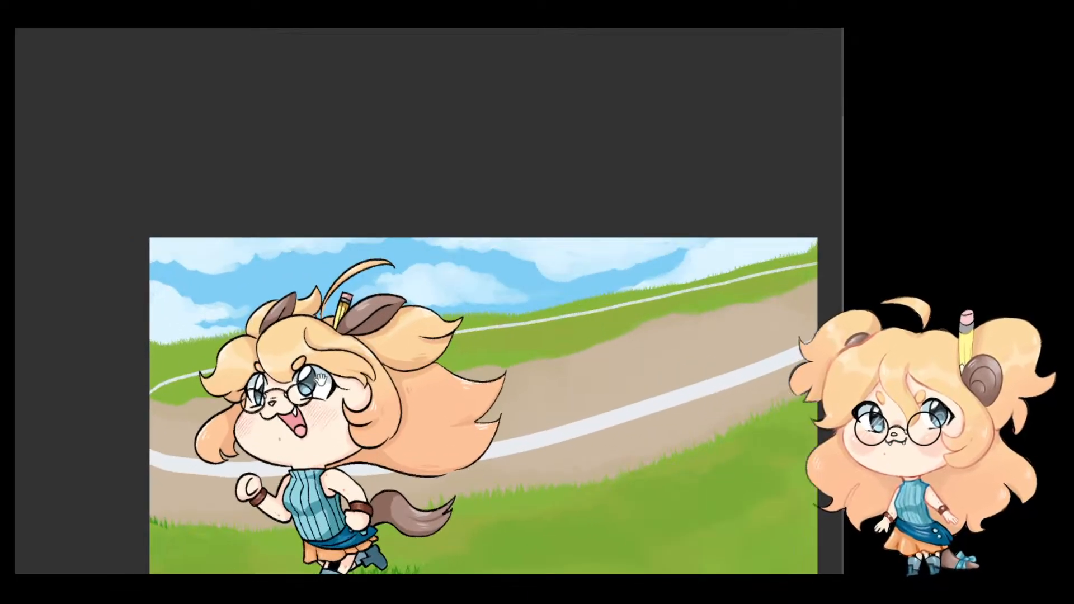
left_click_drag(131, 429, 389, 392)
scroll(388, 392, "up", 2)
scroll(389, 393, "up", 2)
left_click_drag(588, 367, 279, 372)
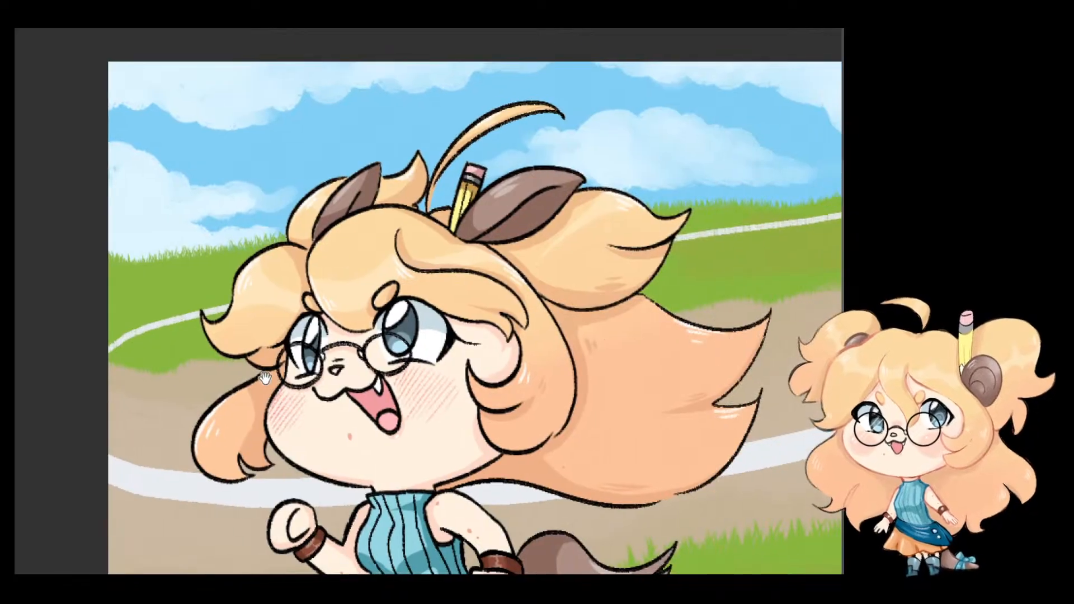
scroll(594, 370, "down", 2)
scroll(594, 371, "right", 5)
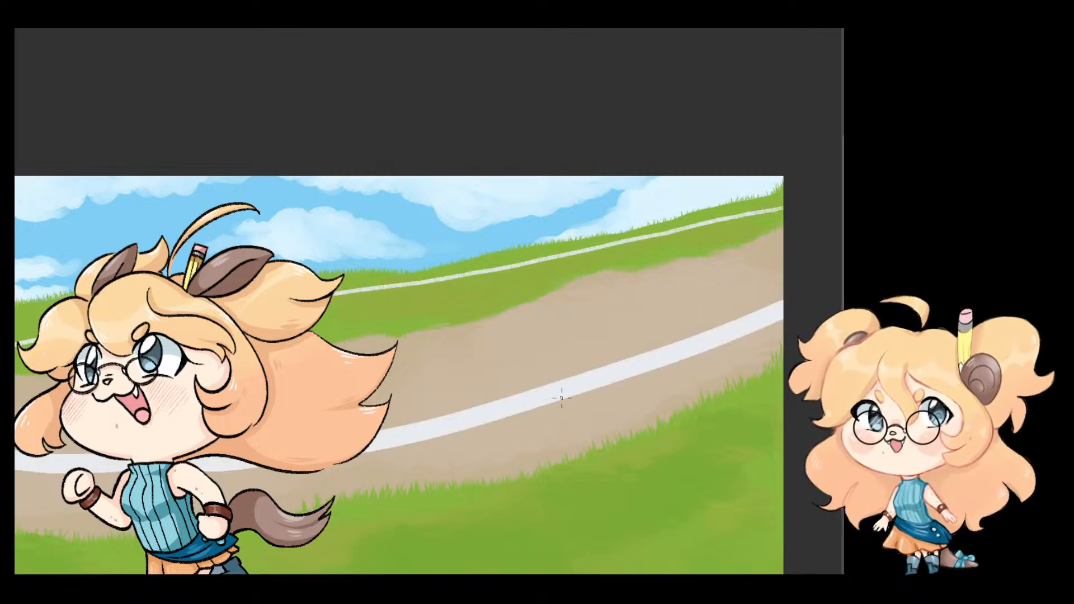
left_click_drag(620, 294, 548, 230)
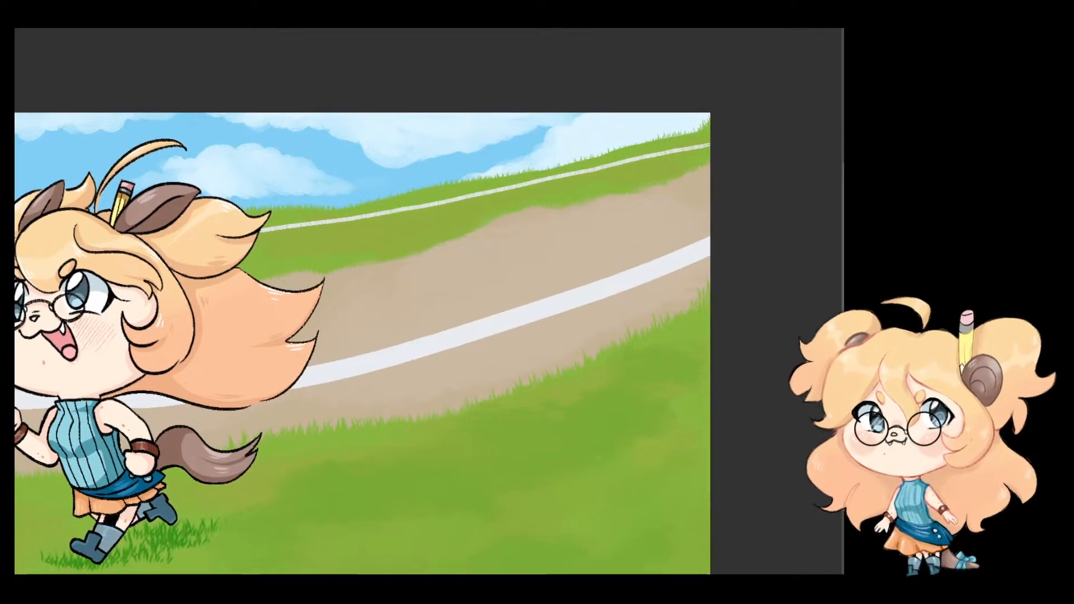
Step: Draw a green vertical line from the near white line down into the grass as one edge of a rail post
scroll(547, 331, "up", 3)
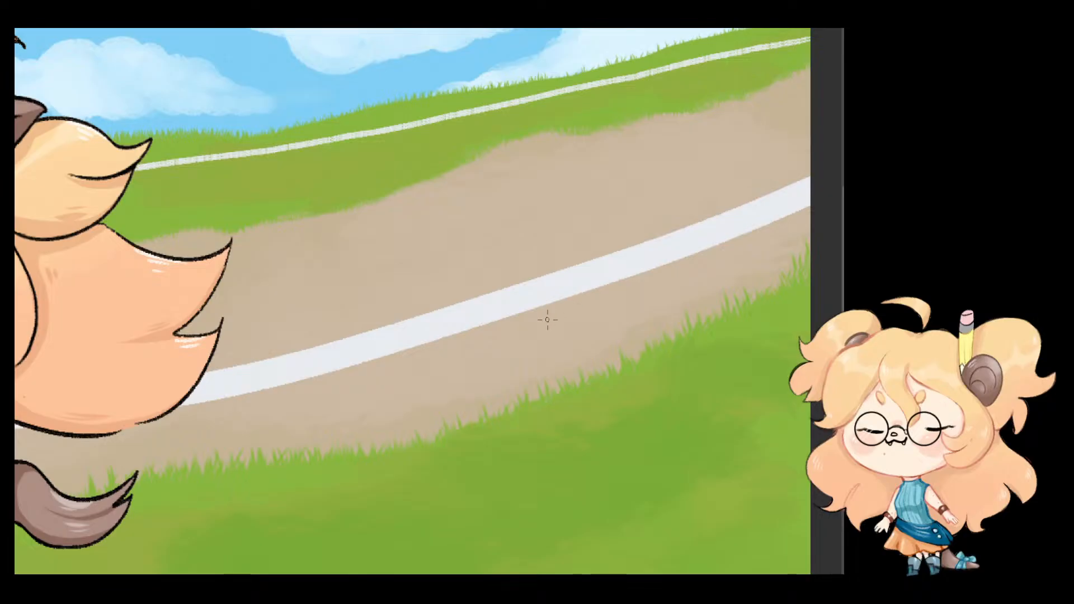
left_click_drag(539, 308, 541, 418)
key("ctrl+z")
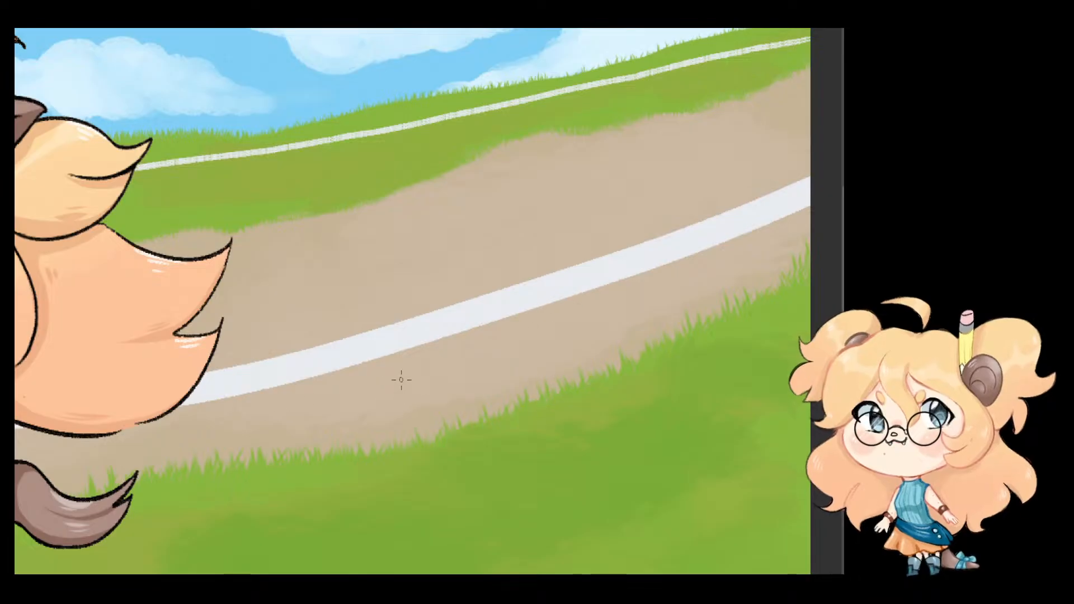
left_click_drag(391, 356, 396, 496)
left_click_drag(420, 346, 428, 500)
key("ctrl+z")
key("ctrl+z")
key("ctrl+z")
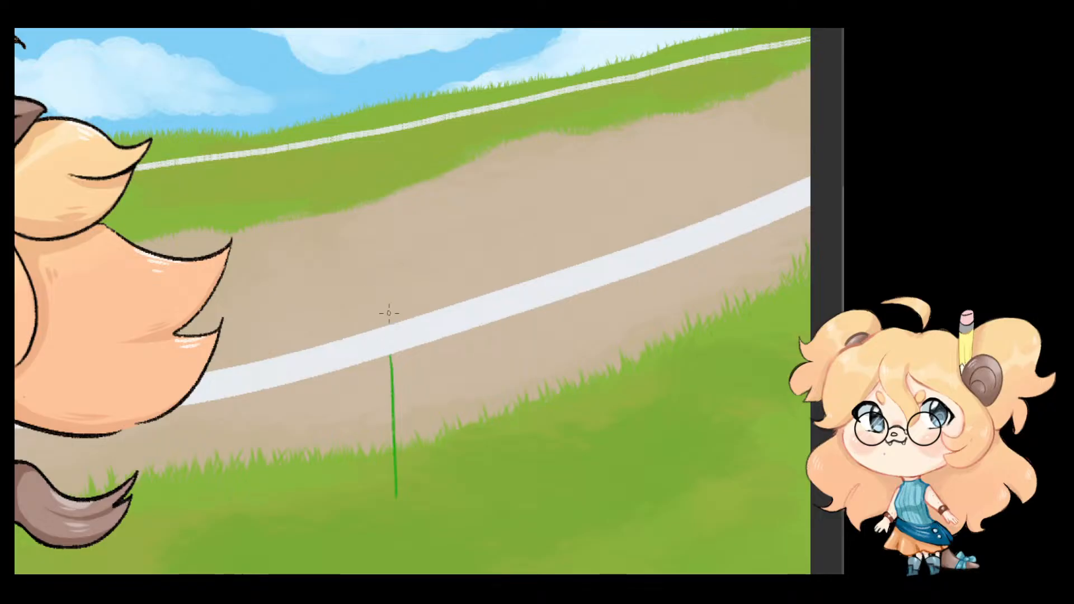
left_click_drag(391, 228, 393, 231)
key("ctrl+z")
left_click_drag(472, 169, 456, 167)
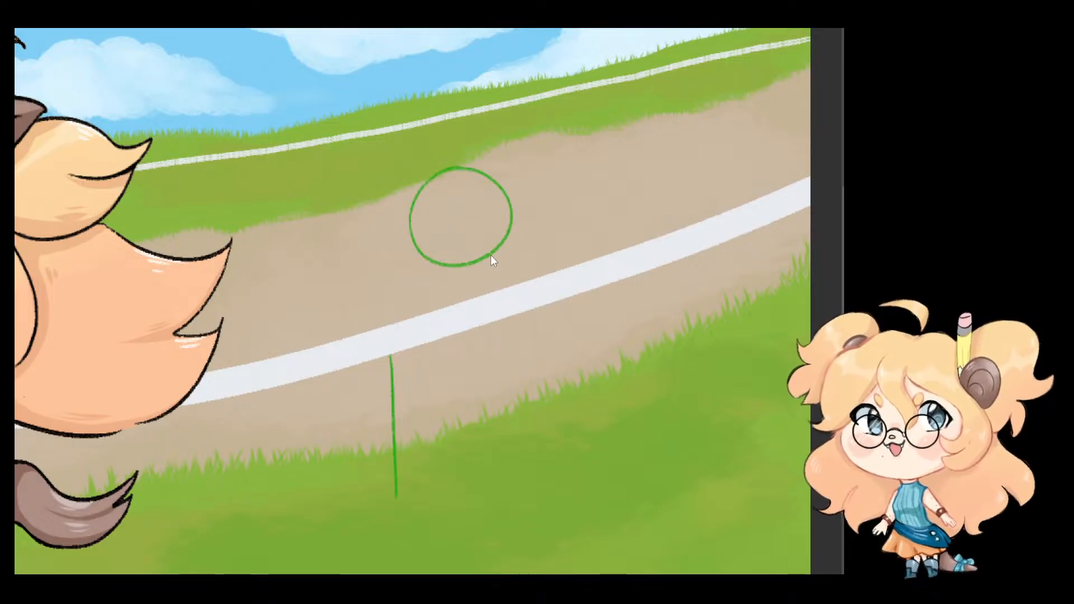
key("ctrl+z")
left_click_drag(449, 279, 452, 174)
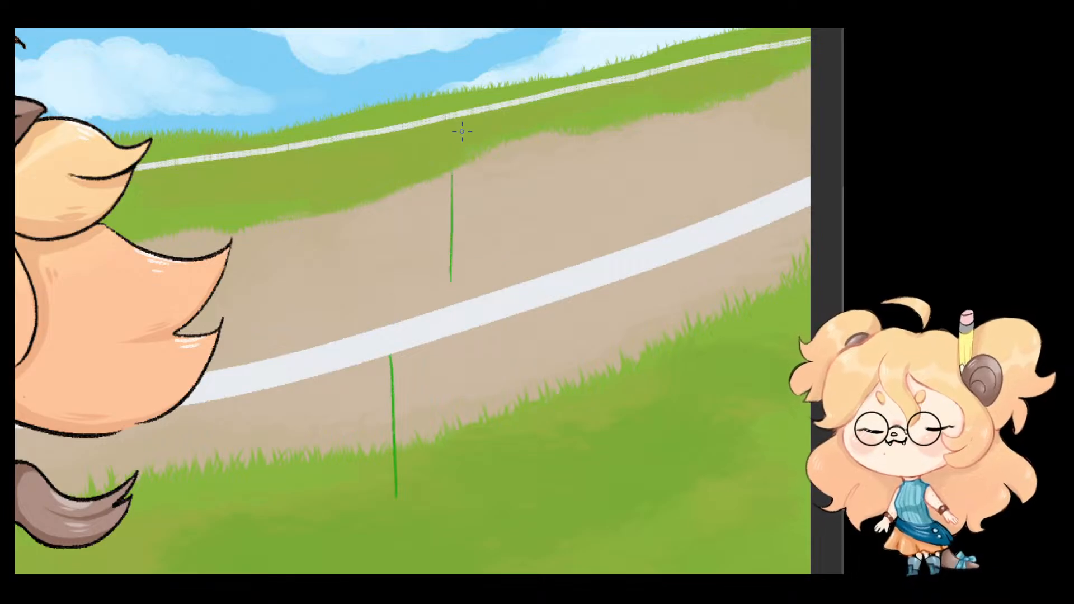
left_click_drag(471, 262, 474, 157)
key("ctrl+z")
key("ctrl+z")
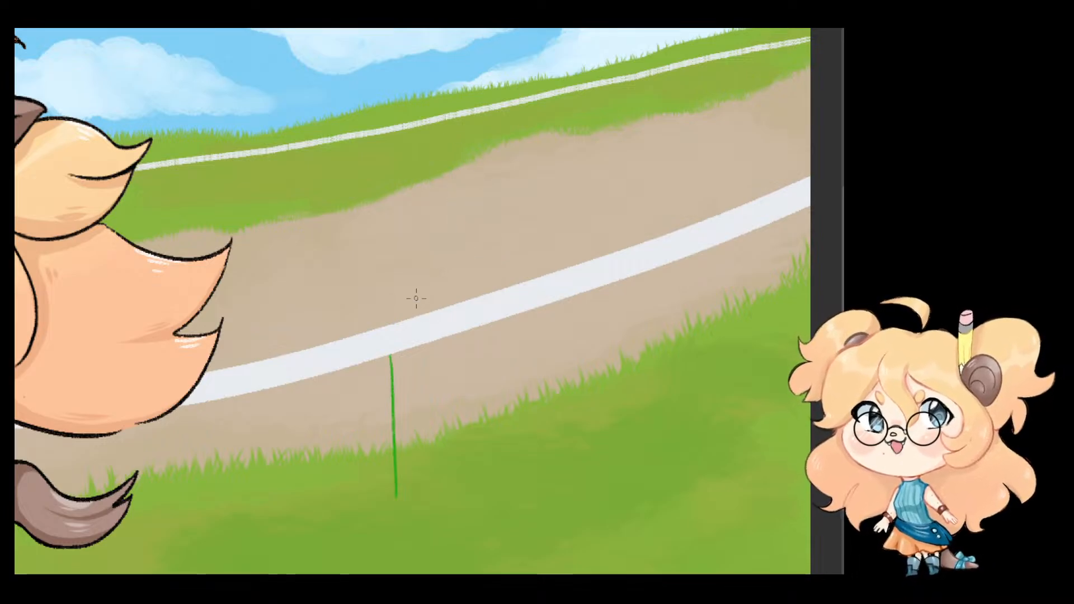
mouse_move(407, 209)
left_mouse_down()
mouse_move(391, 286)
mouse_move(455, 249)
left_mouse_up()
key("ctrl+z")
mouse_move(458, 207)
left_mouse_down()
mouse_move(378, 216)
mouse_move(445, 227)
left_mouse_up()
key("ctrl+z")
left_click_drag(434, 284, 441, 163)
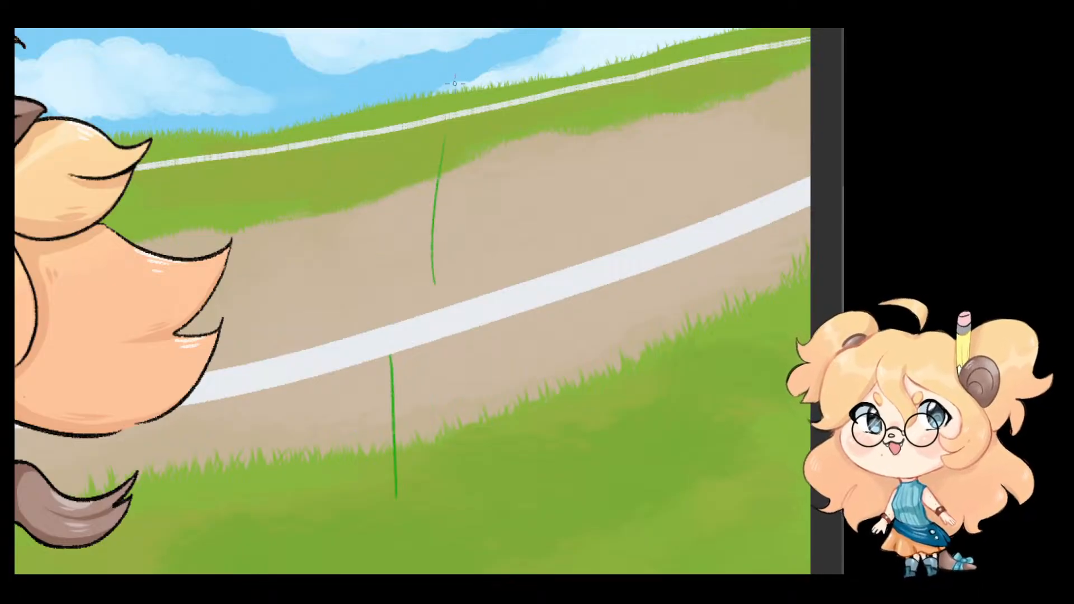
key("ctrl+z")
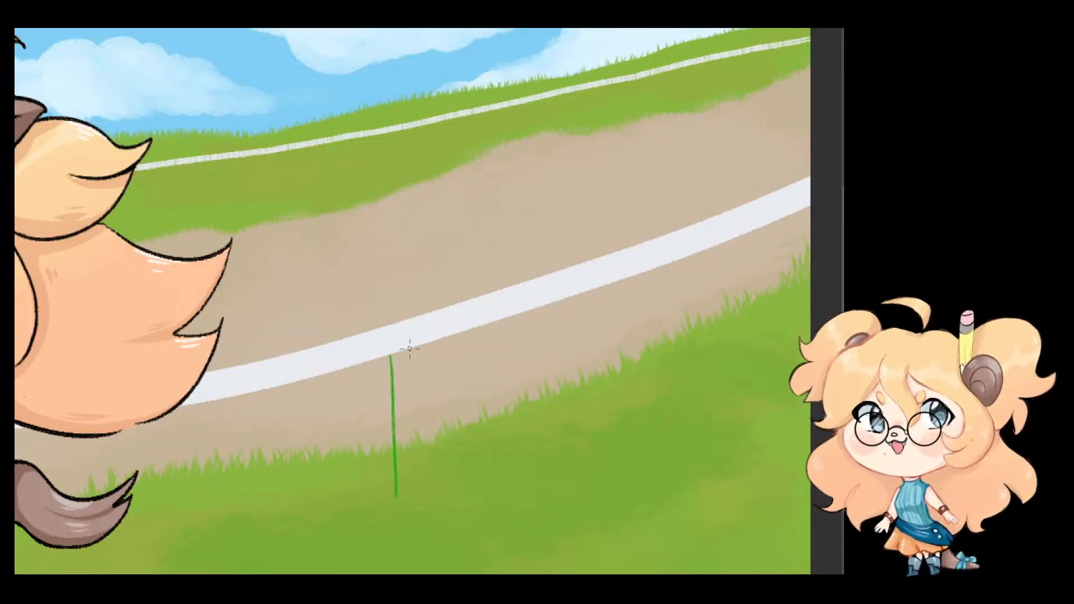
Step: Outline the post's second vertical edge in green and start its short bottom edge in the grass
mouse_move(417, 348)
left_mouse_down()
mouse_move(427, 492)
mouse_move(418, 517)
left_mouse_up()
key("ctrl+z")
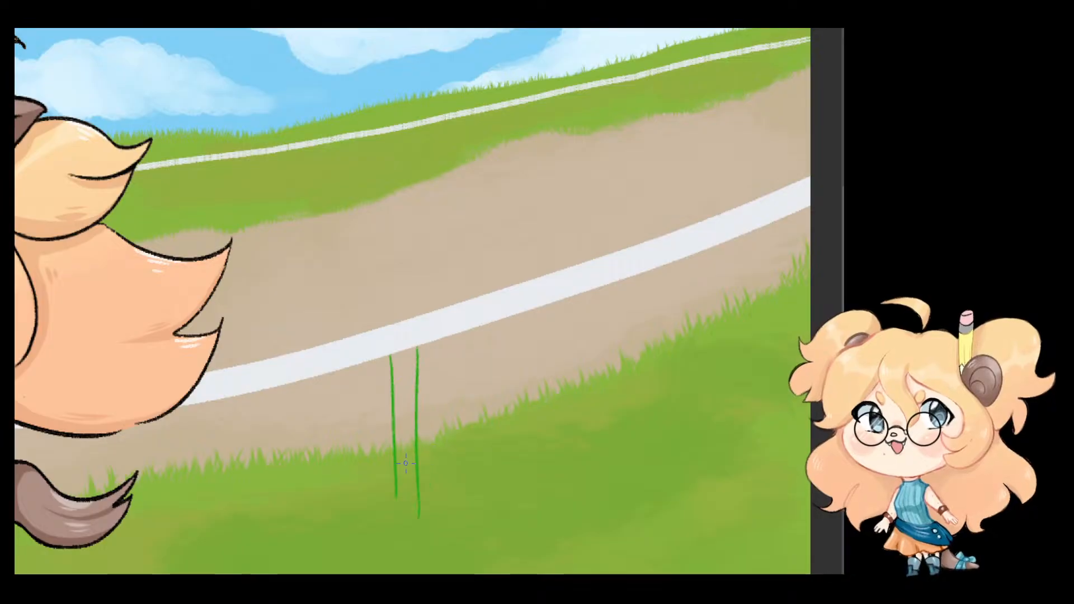
key("ctrl+z")
mouse_move(420, 346)
left_mouse_down()
mouse_move(426, 498)
mouse_move(425, 482)
left_mouse_up()
key("ctrl+z")
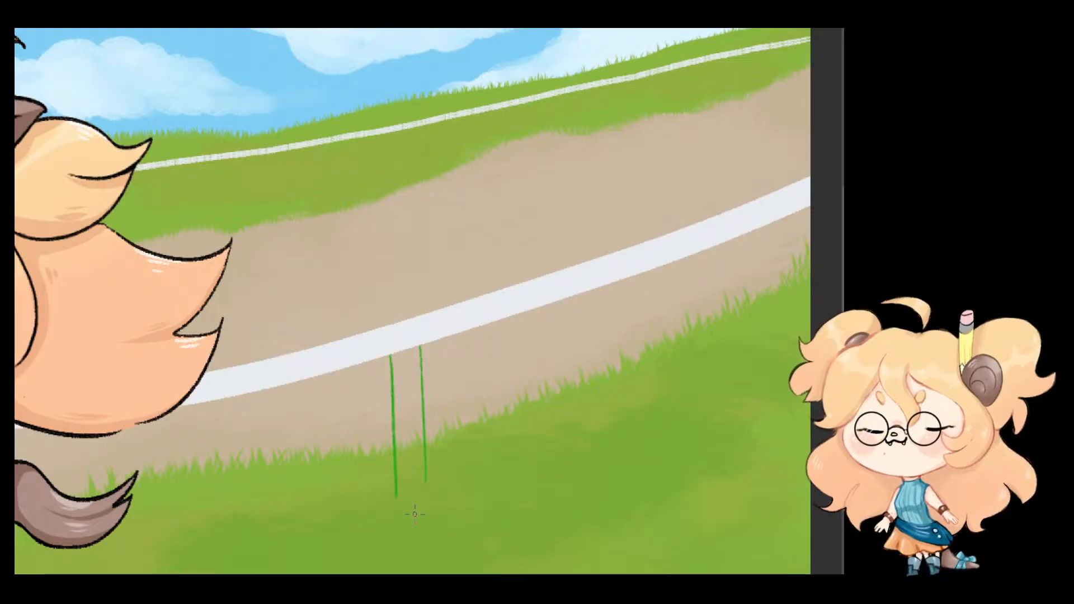
left_click_drag(396, 497, 417, 496)
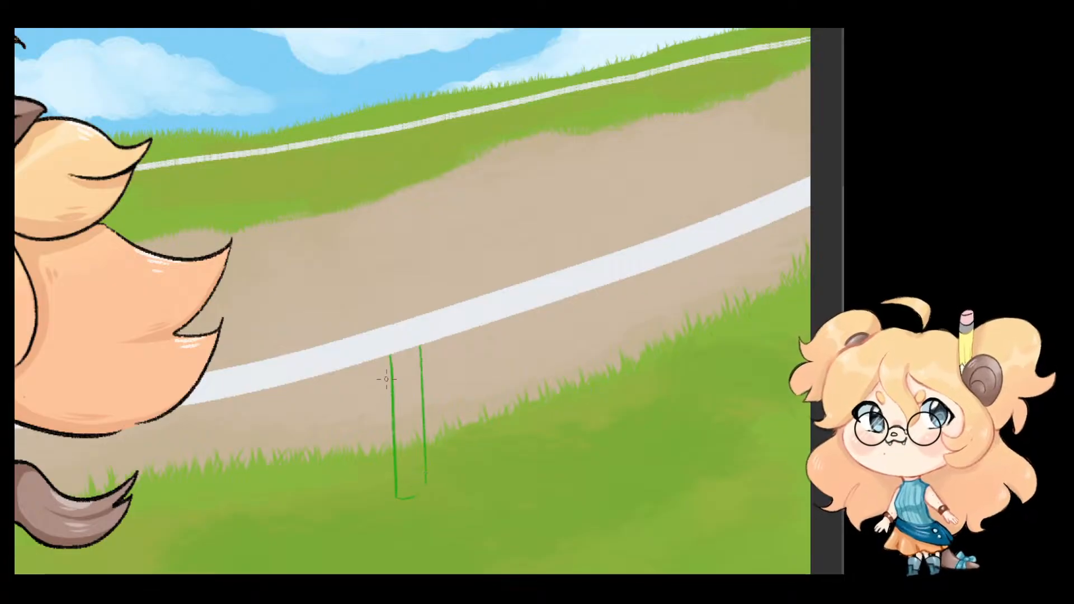
Step: Outline a slanted green brace running from the top of the post down to the edge of the grass
left_click_drag(388, 376, 314, 471)
key("ctrl+z")
left_click_drag(392, 376, 301, 459)
left_click_drag(367, 361, 284, 463)
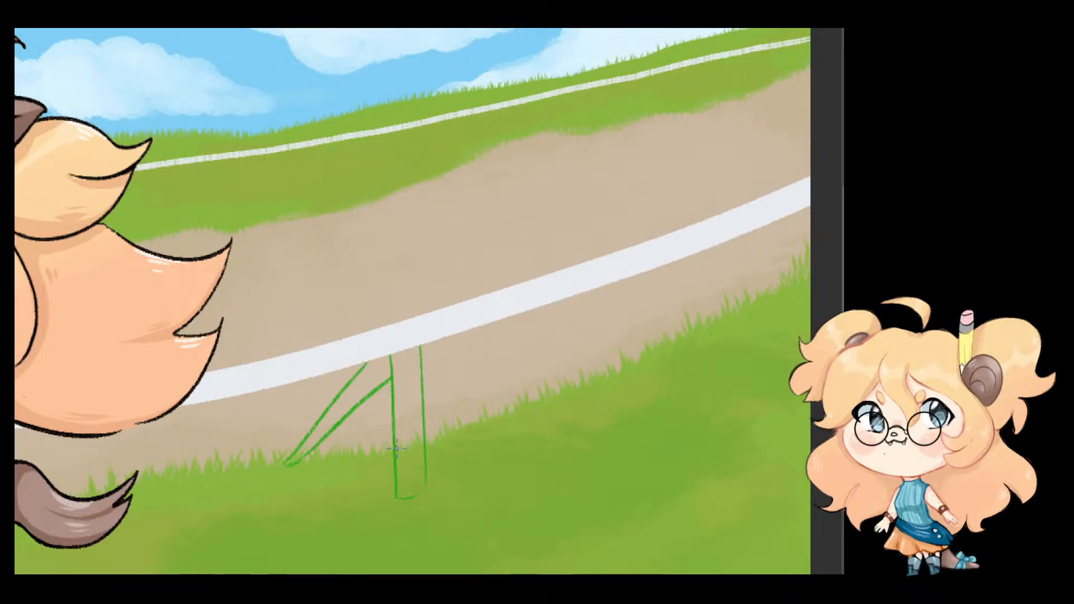
Step: Close the gaps in the first post's outline and fill the post and its slanted brace with solid green
left_click(414, 406)
key("ctrl+z")
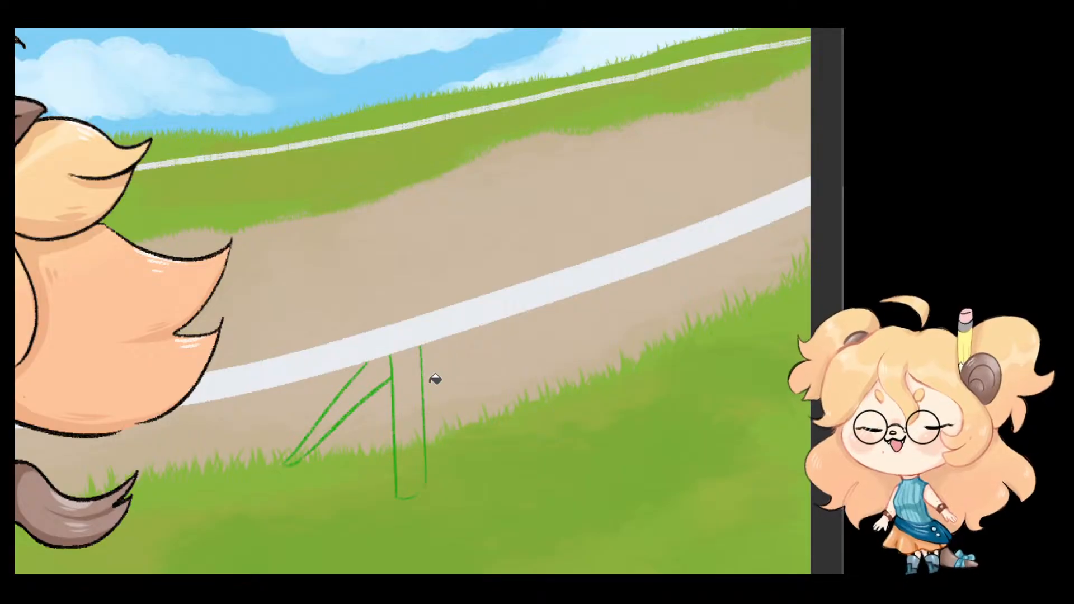
key("e")
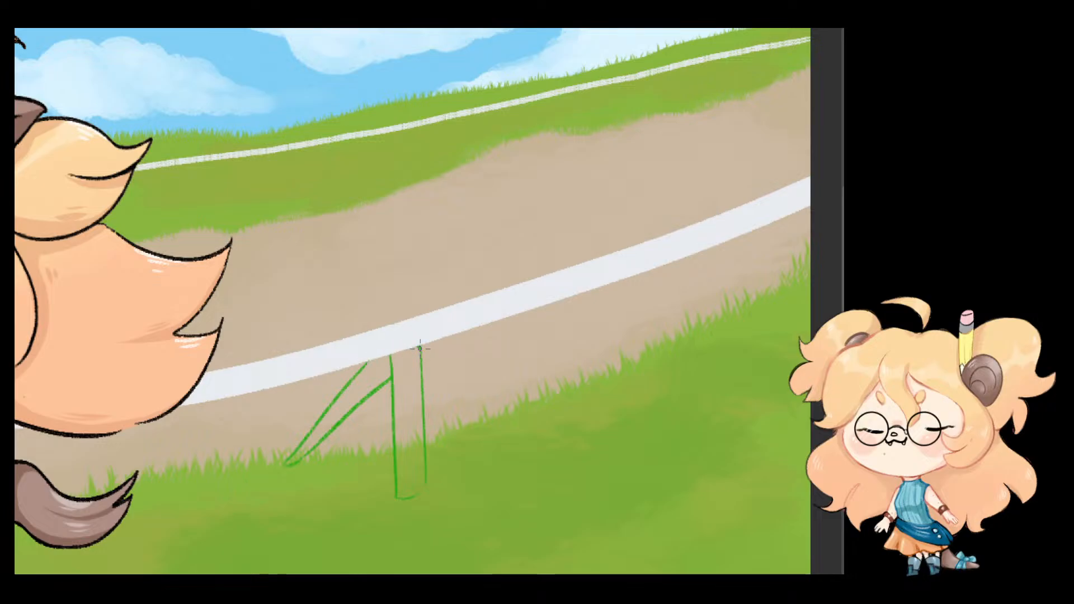
key("g")
left_click(405, 376)
left_click(383, 372)
scroll(328, 274, "down", 3)
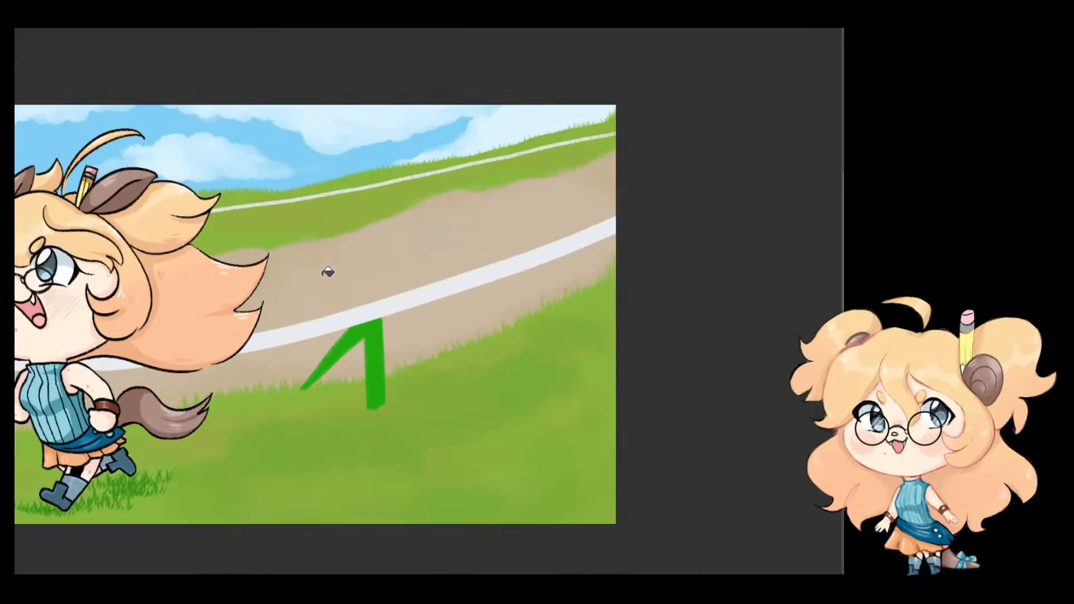
scroll(325, 272, "down", 1)
left_click_drag(444, 279, 549, 336)
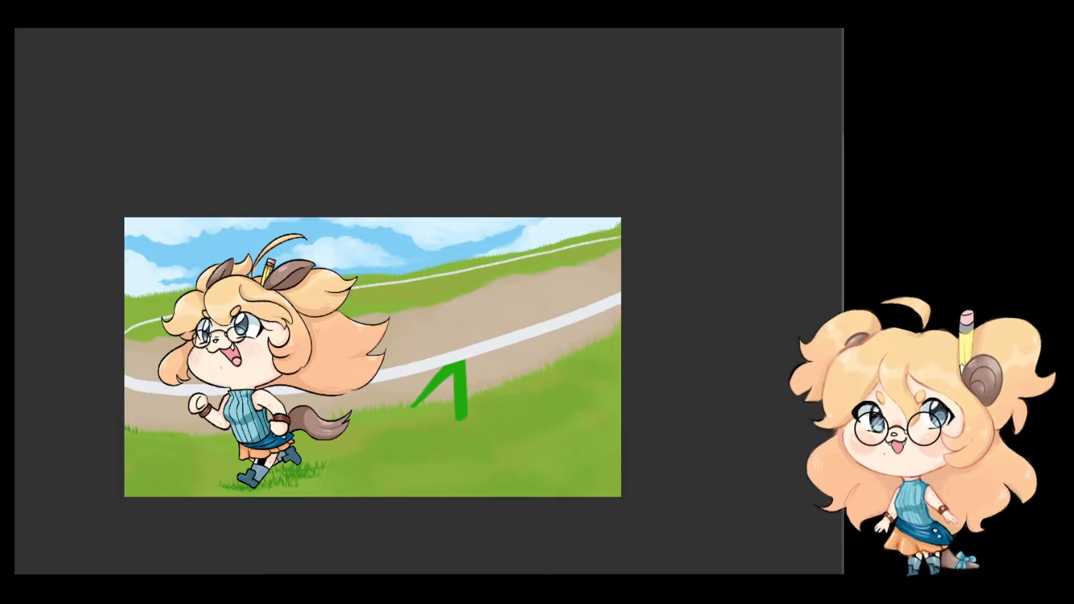
key("ctrl+t")
mouse_move(462, 415)
left_mouse_down()
mouse_move(508, 412)
mouse_move(514, 392)
mouse_move(537, 396)
mouse_move(505, 396)
mouse_move(521, 393)
left_mouse_up()
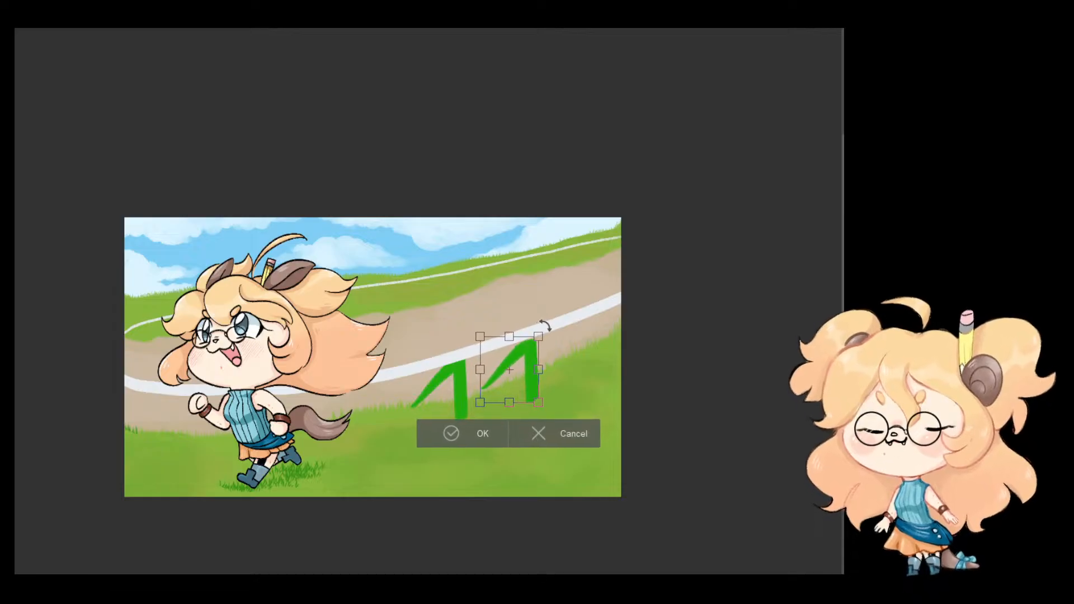
left_click_drag(544, 324, 541, 322)
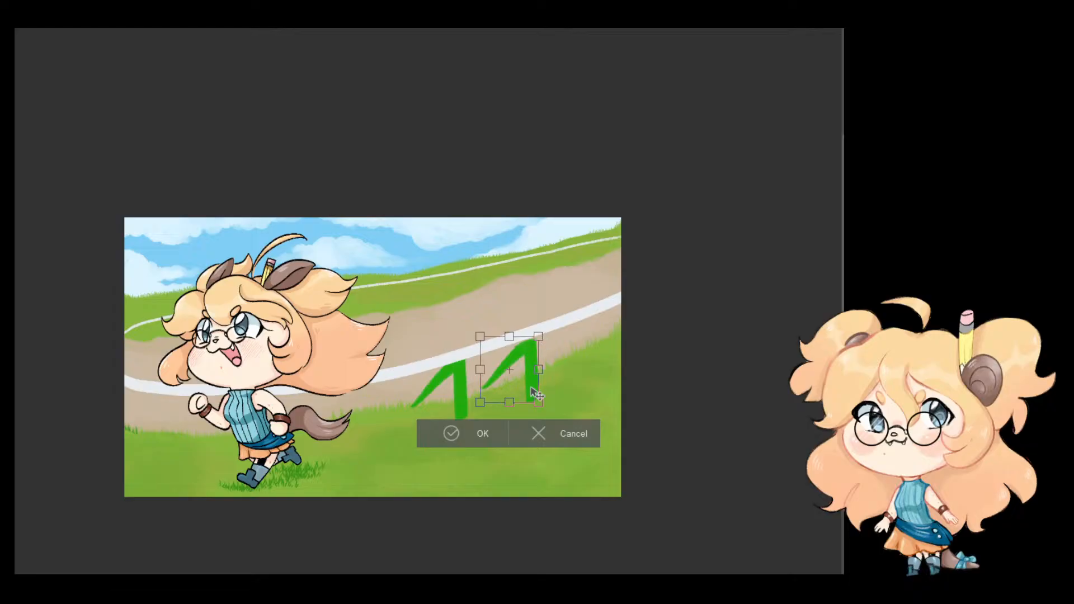
left_click(570, 428)
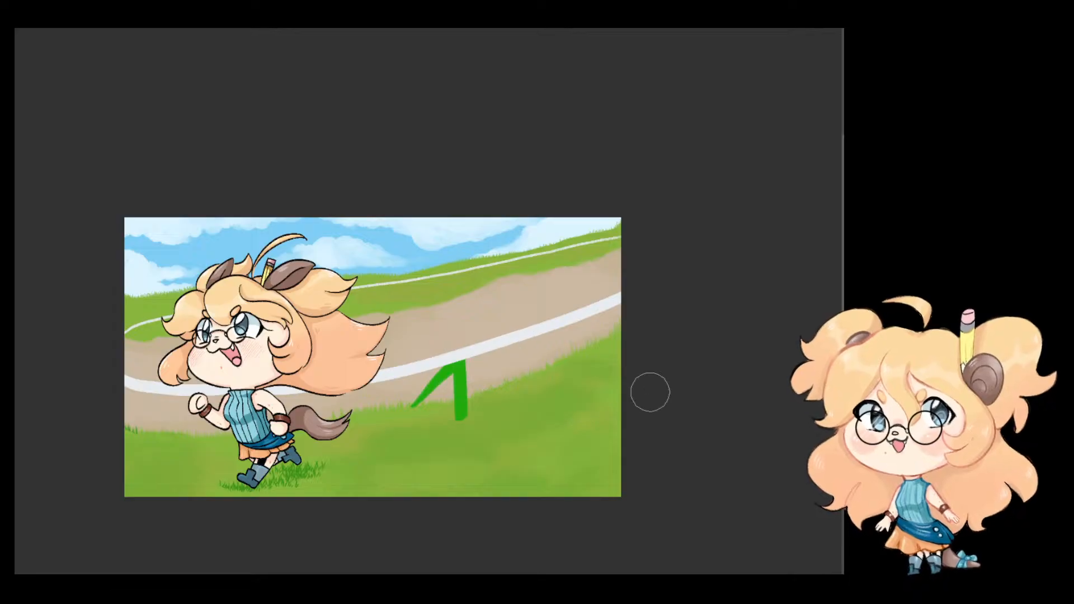
Step: Outline a second, slightly smaller green post with a slanted brace under the white line, farther behind the character
scroll(576, 366, "up", 3)
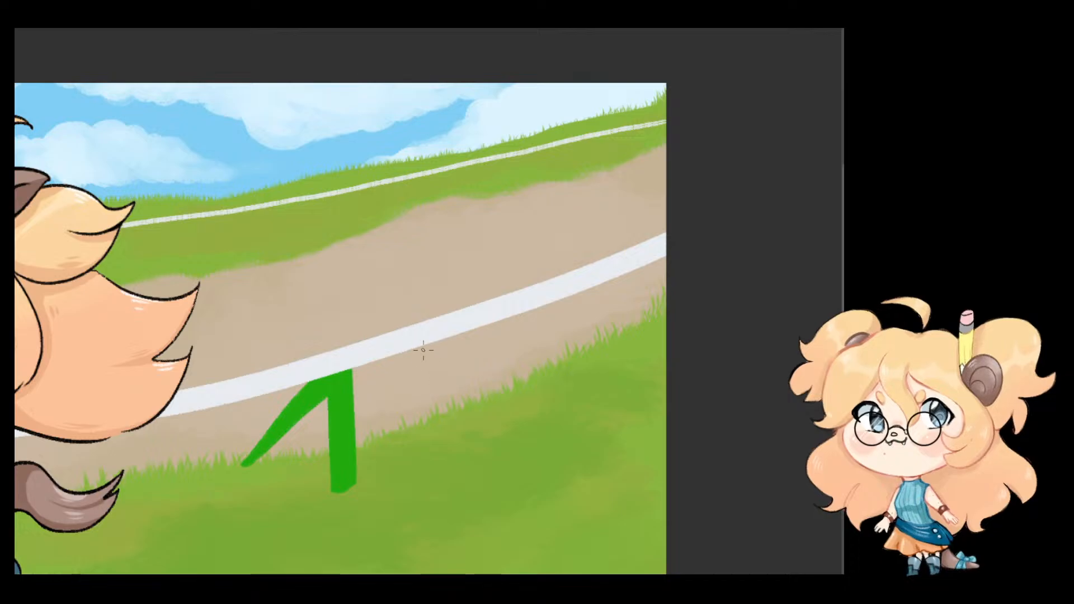
left_click_drag(413, 343, 437, 458)
key("ctrl+z")
mouse_move(460, 335)
left_mouse_down()
mouse_move(464, 417)
mouse_move(460, 405)
mouse_move(439, 460)
left_mouse_up()
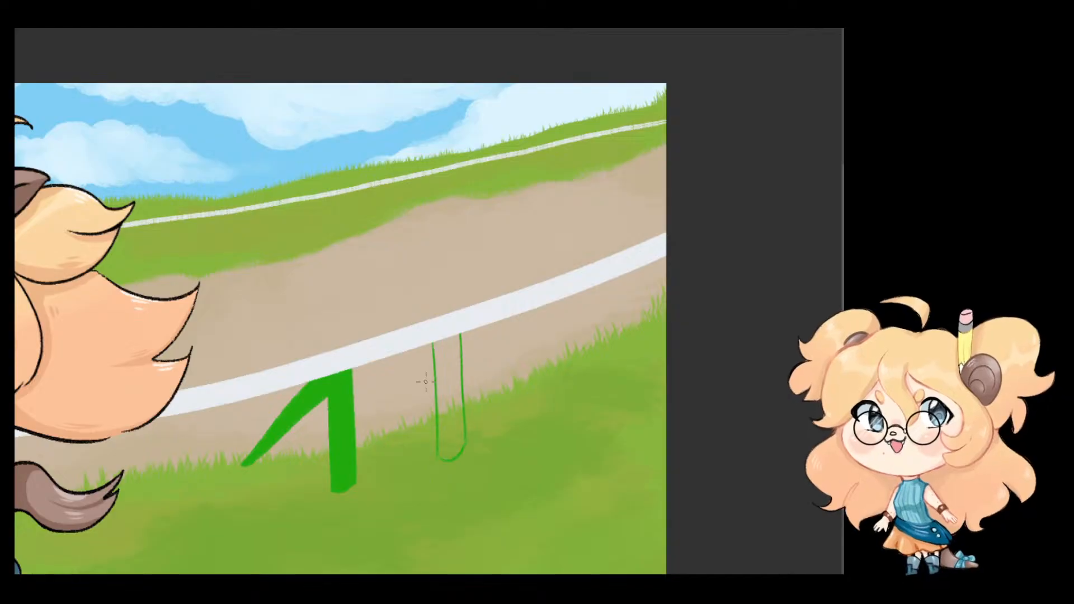
left_click_drag(431, 367, 382, 434)
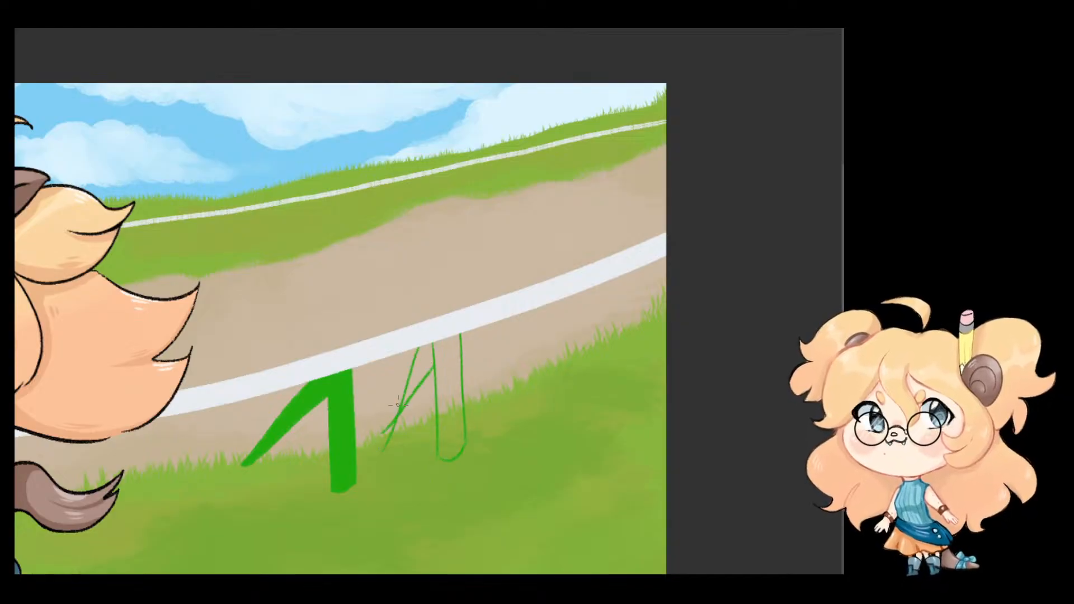
left_click_drag(415, 350, 374, 444)
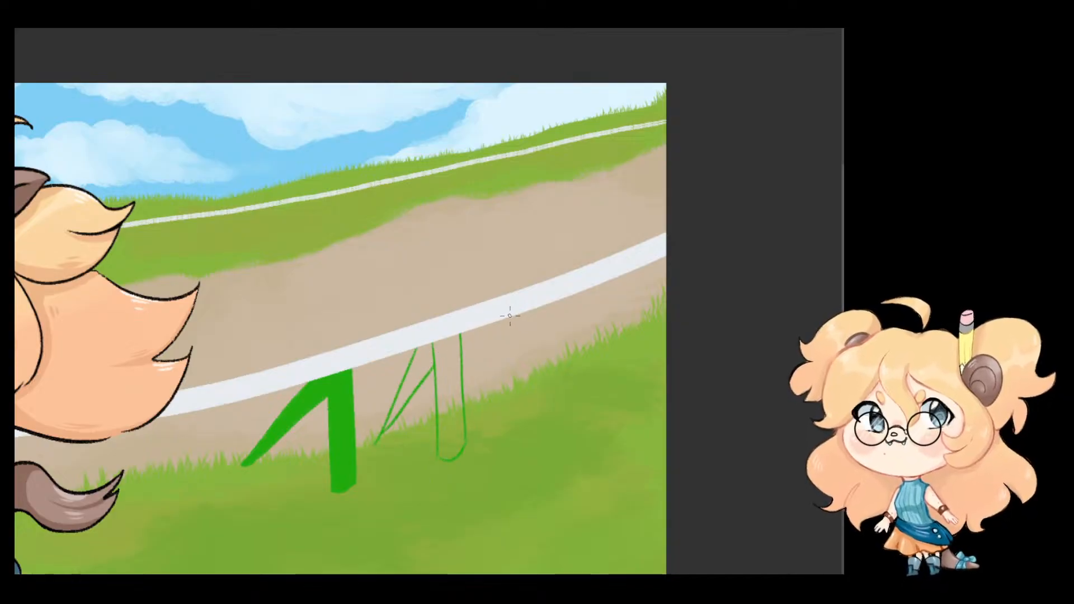
Step: Outline three more progressively smaller green posts with slanted braces under the white line, out to the canvas edge behind the character
mouse_move(510, 317)
left_mouse_down()
mouse_move(518, 397)
mouse_move(536, 328)
mouse_move(544, 401)
mouse_move(536, 316)
mouse_move(541, 390)
left_mouse_up()
key("ctrl+z")
key("ctrl+z")
key("ctrl+z")
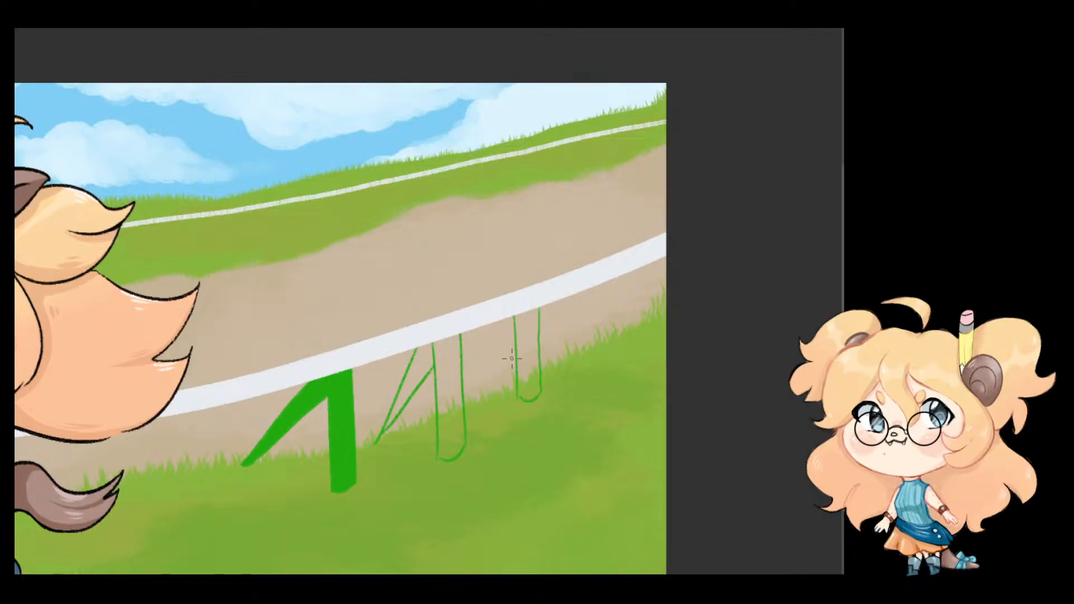
left_click_drag(515, 332, 495, 383)
left_click_drag(503, 319, 484, 404)
mouse_move(584, 297)
left_mouse_down()
mouse_move(590, 364)
mouse_move(606, 360)
mouse_move(603, 280)
mouse_move(555, 369)
mouse_move(567, 294)
left_mouse_up()
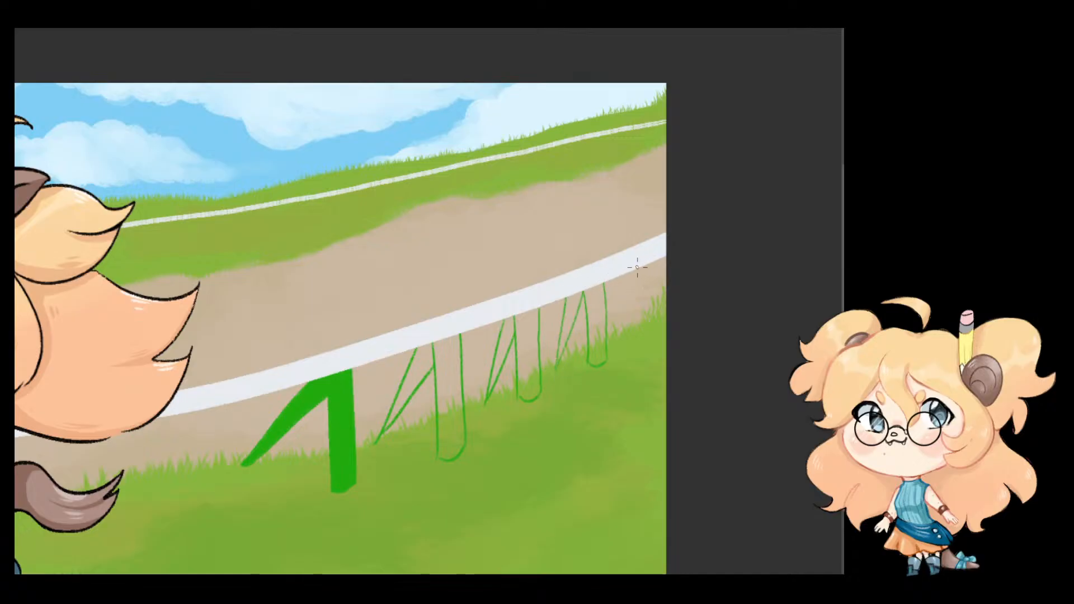
mouse_move(638, 267)
left_mouse_down()
mouse_move(638, 324)
mouse_move(655, 316)
mouse_move(657, 257)
mouse_move(621, 327)
mouse_move(631, 275)
left_mouse_up()
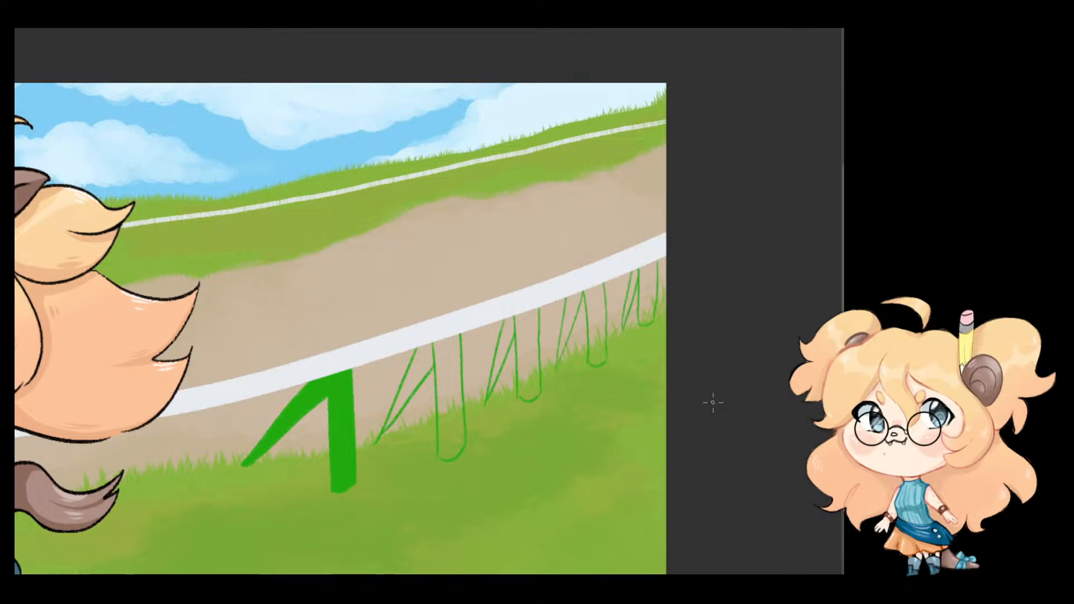
Step: Outline a larger green post with a slanted brace under the white line, between the character's tail and the filled post
left_click_drag(475, 470, 607, 397)
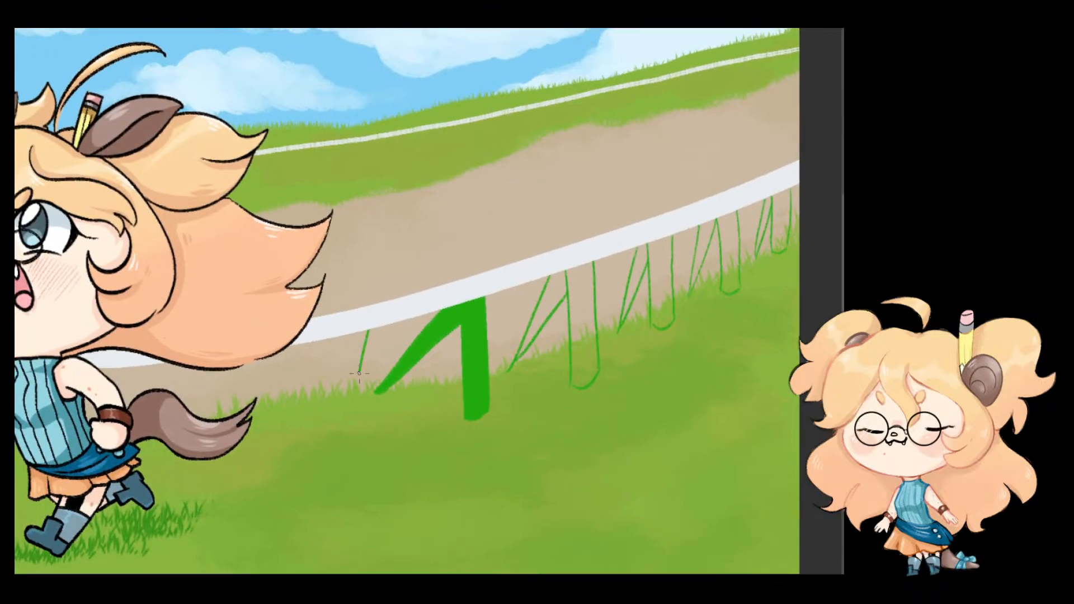
left_click_drag(344, 368, 338, 475)
key("ctrl+z")
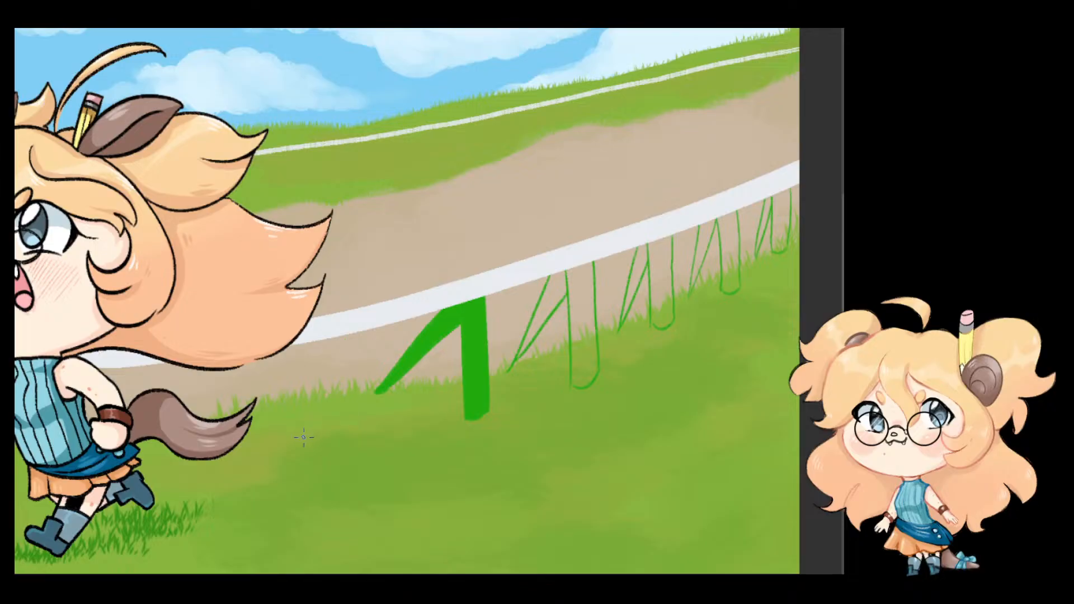
mouse_move(291, 447)
left_mouse_down()
mouse_move(335, 440)
mouse_move(331, 331)
mouse_move(289, 411)
mouse_move(288, 446)
mouse_move(291, 348)
mouse_move(288, 440)
left_mouse_up()
key("ctrl+z")
key("ctrl+z")
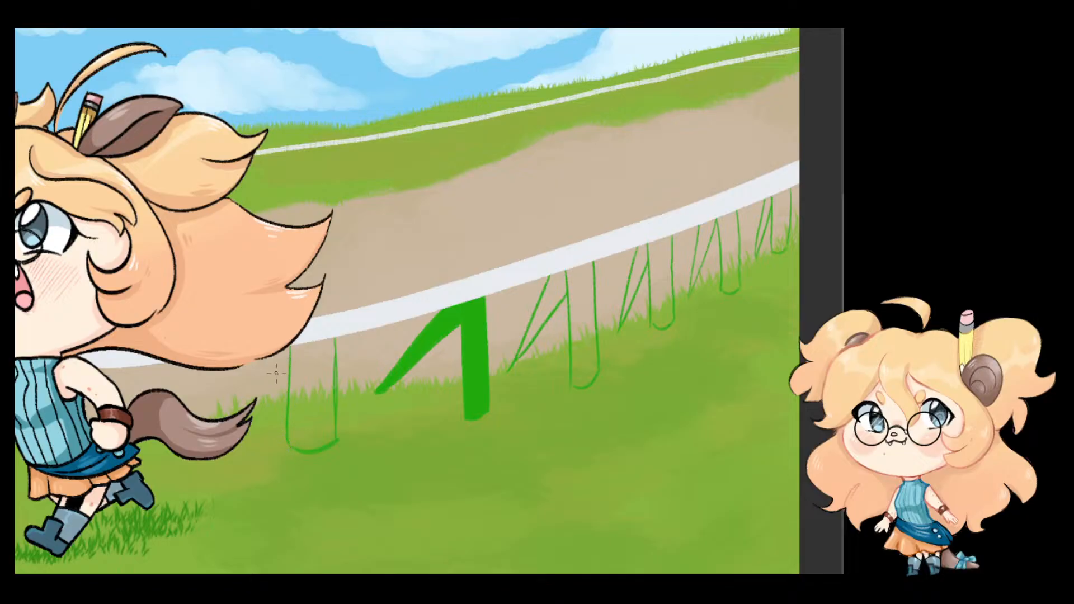
left_click_drag(290, 345, 256, 403)
left_click_drag(251, 361, 214, 451)
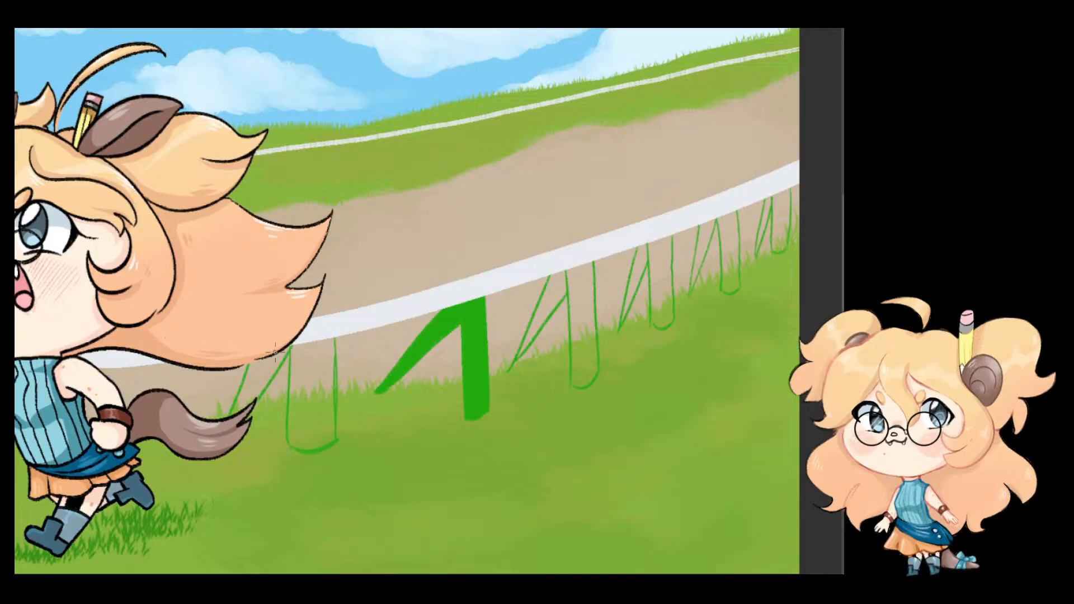
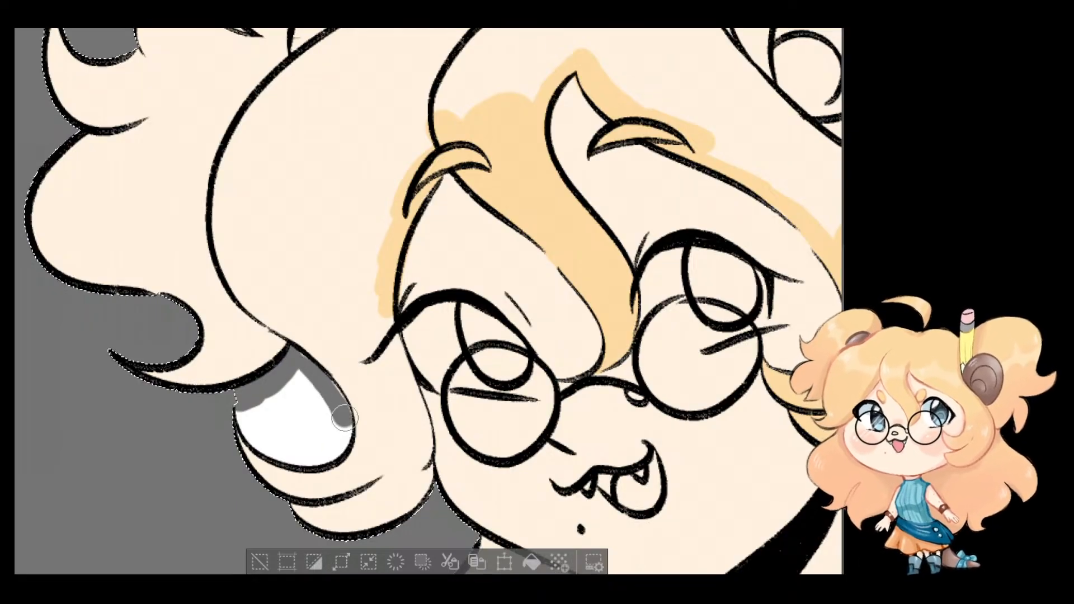
Step: Replace the remaining white in the gap between the hair locks beside the face with gray, keeping the selection active
mouse_move(336, 445)
left_mouse_down()
mouse_move(286, 449)
mouse_move(247, 421)
mouse_move(329, 433)
left_mouse_up()
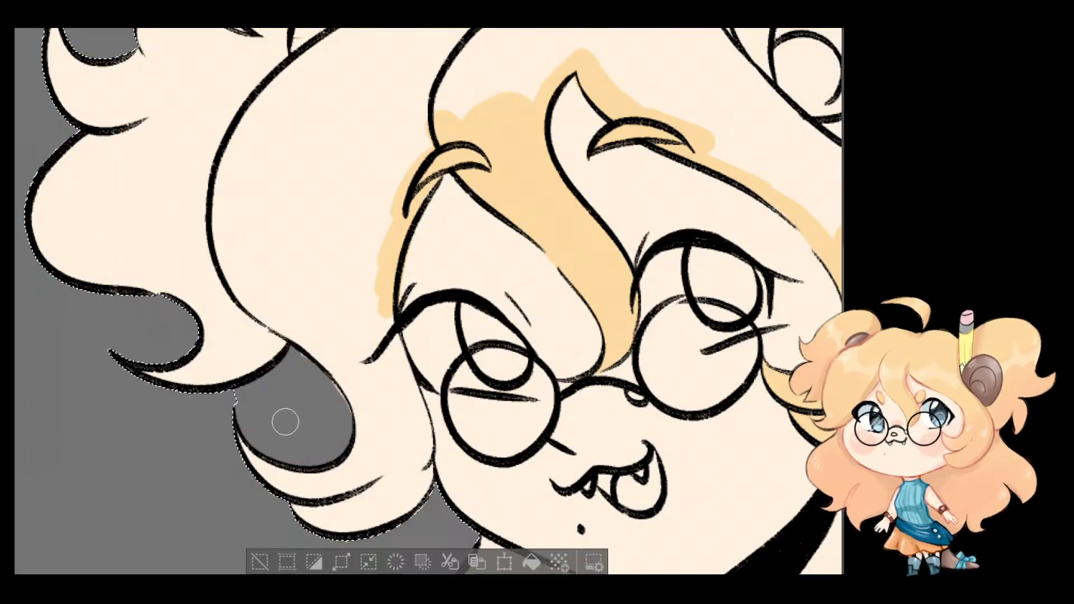
key("ctrl+d")
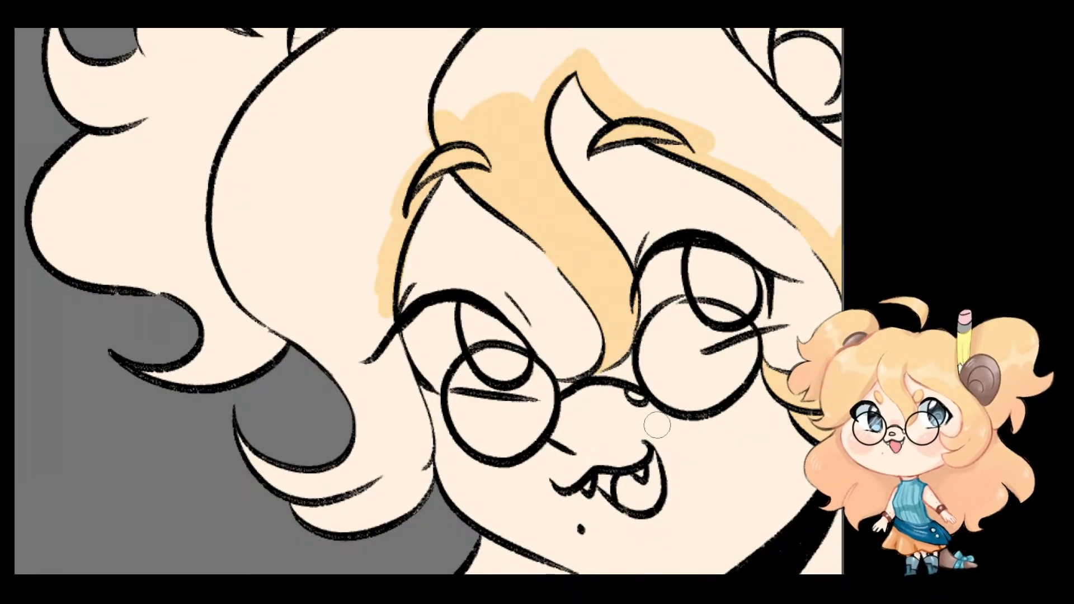
key("ctrl+z")
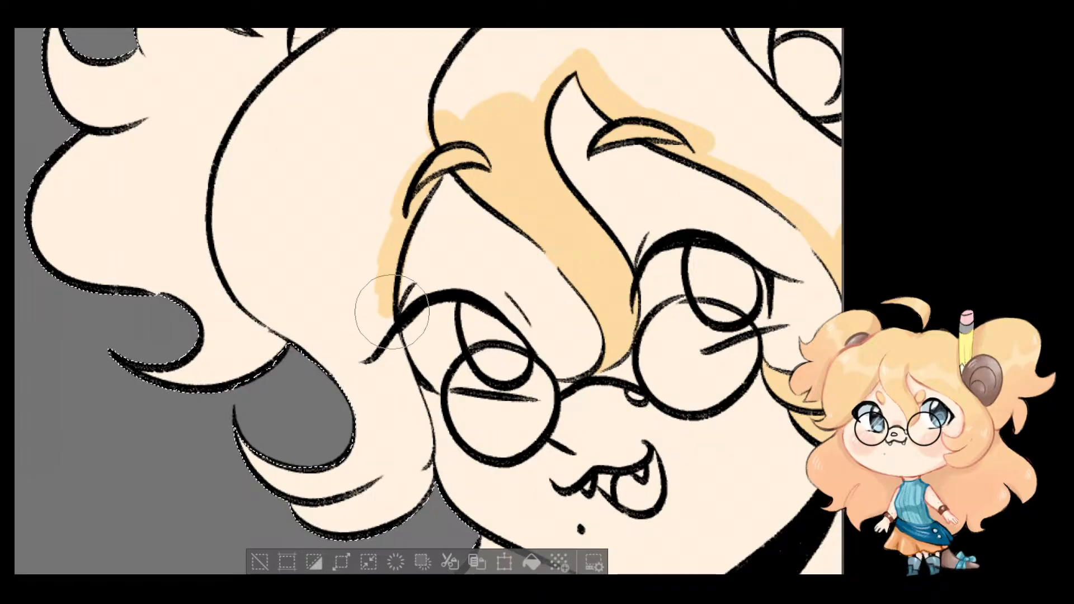
Step: Paint the face-side edge of the hair lock beside the glasses yellow, and try filling the rest of the hair
mouse_move(391, 311)
left_mouse_down()
mouse_move(384, 343)
mouse_move(395, 336)
mouse_move(418, 460)
left_mouse_up()
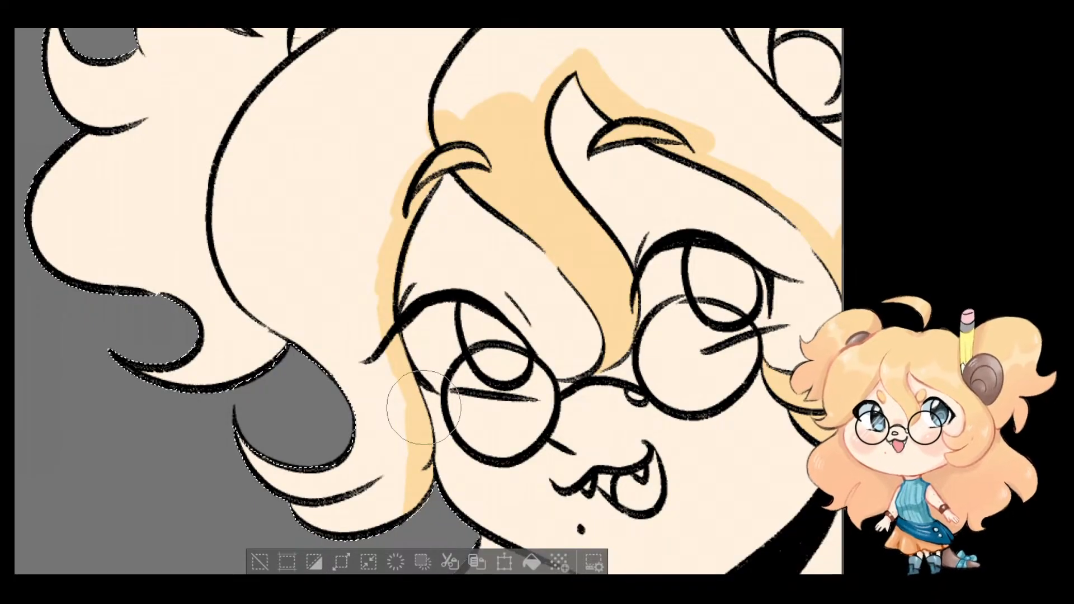
key("g")
scroll(402, 298, "down", 1)
left_click(377, 199)
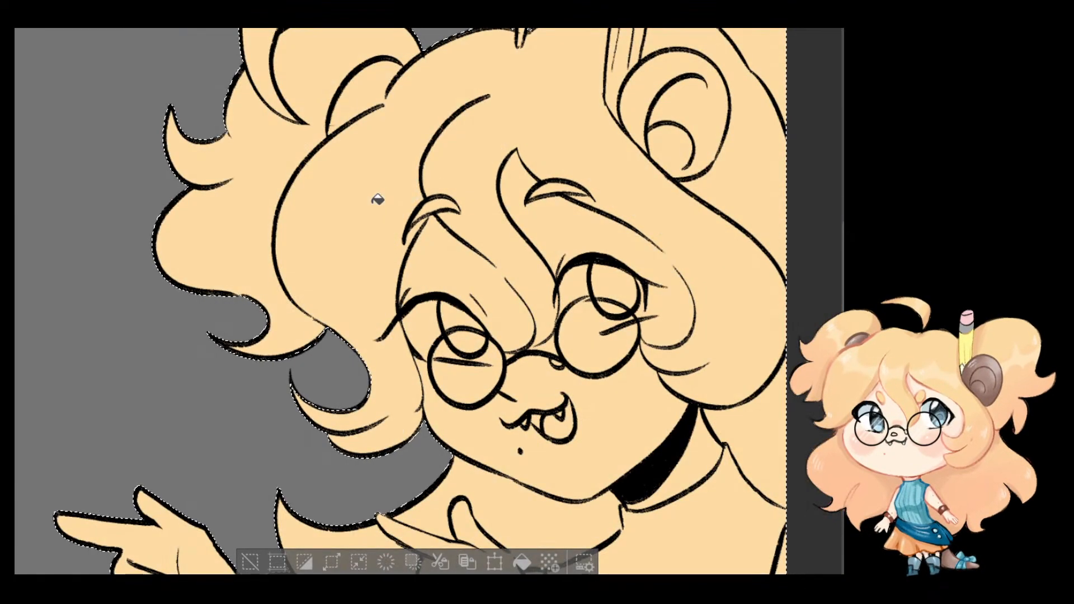
key("ctrl+z")
scroll(462, 259, "down", 4)
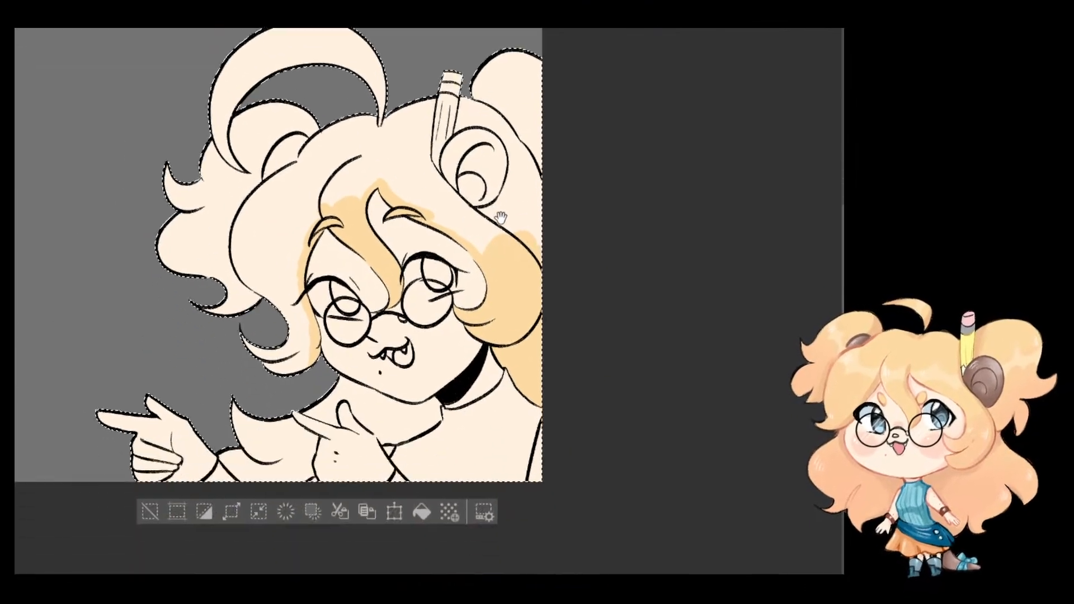
left_click_drag(501, 217, 515, 234)
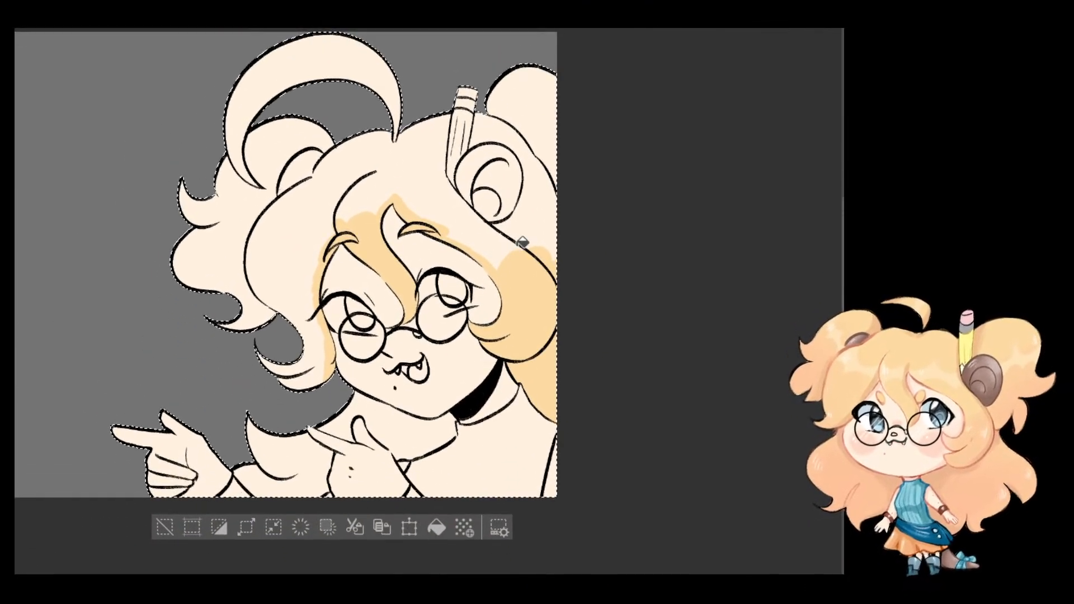
Step: Extend the yellow along the canvas's right edge behind the round ear, and try filling the hair again
key("b")
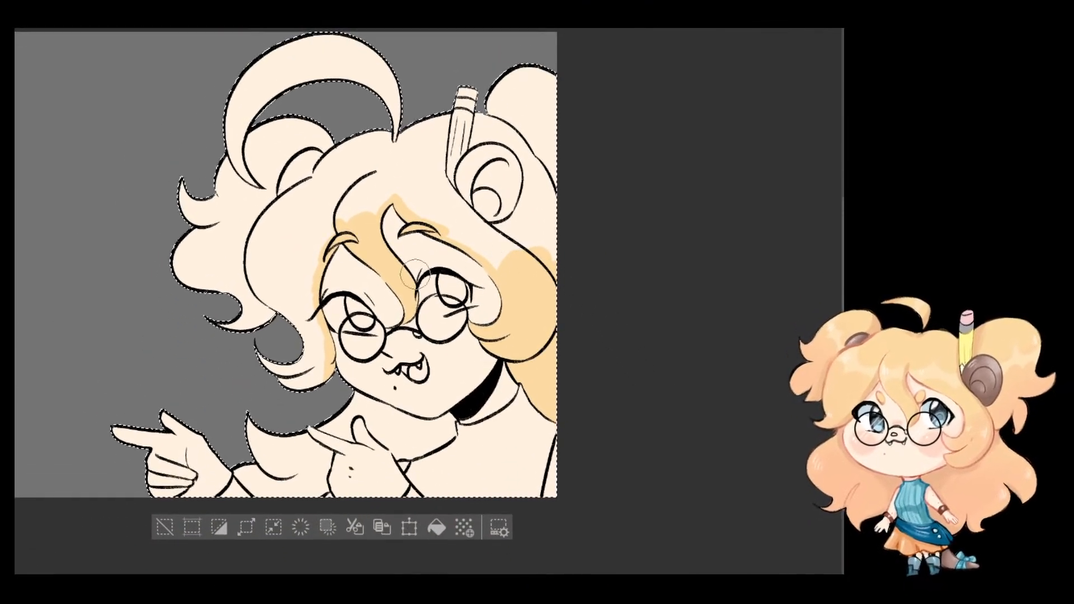
left_click_drag(537, 263, 575, 228)
left_click_drag(565, 172, 567, 61)
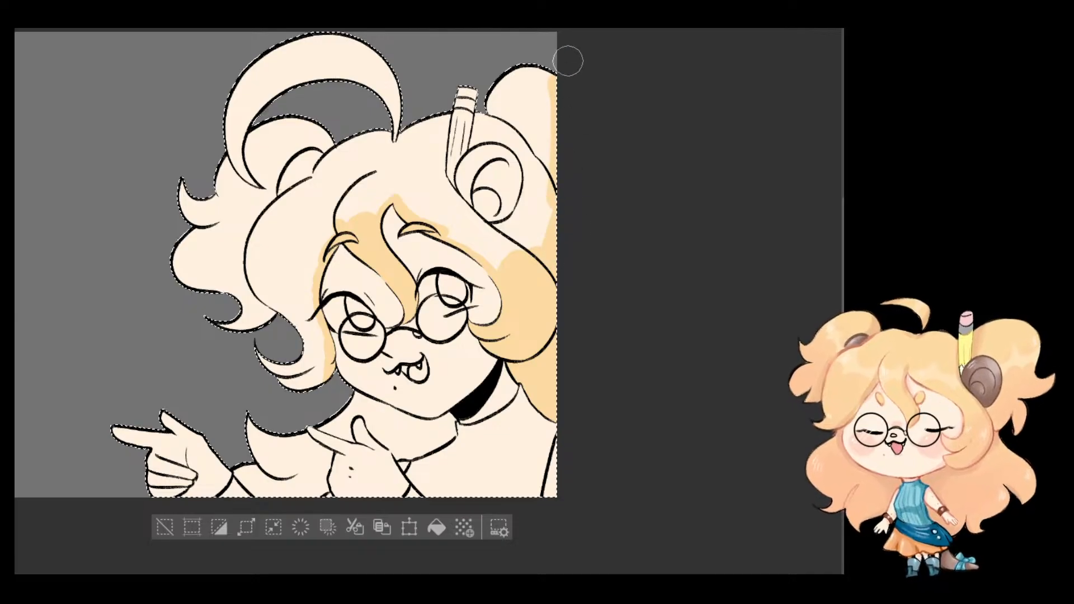
key("g")
left_click(448, 175)
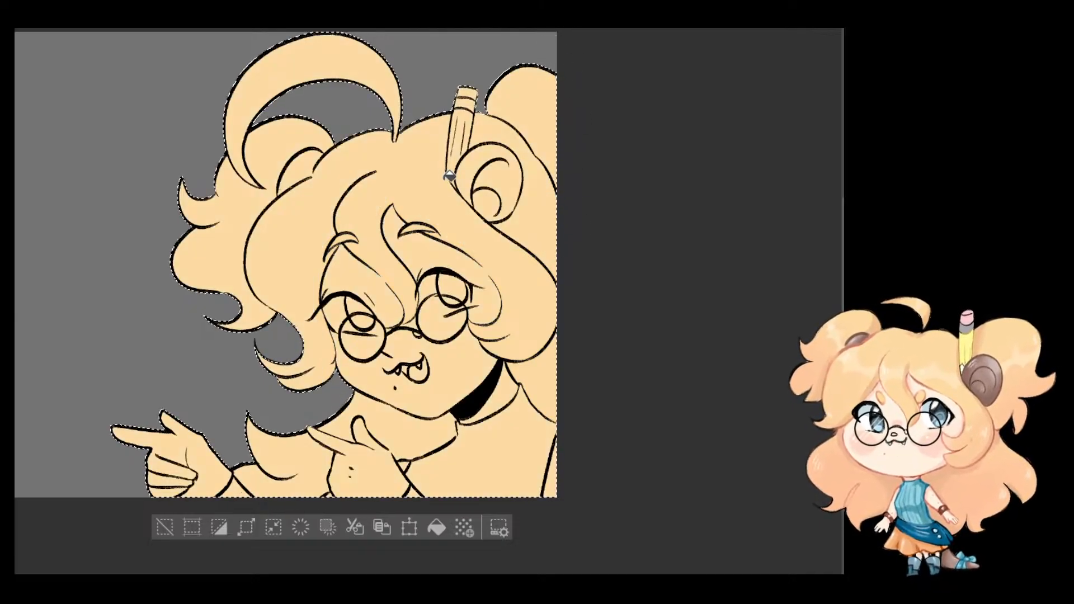
key("ctrl+z")
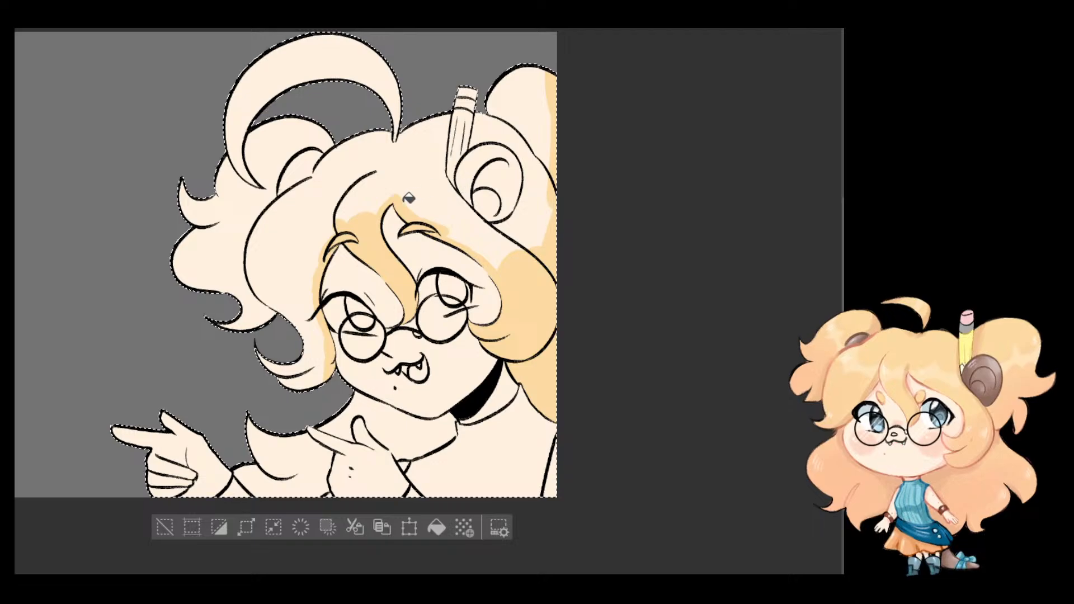
Step: Widen the yellow band across the bangs and side lock, and fill the remaining upper hair with the same yellow
scroll(409, 198, "up", 3)
key("b")
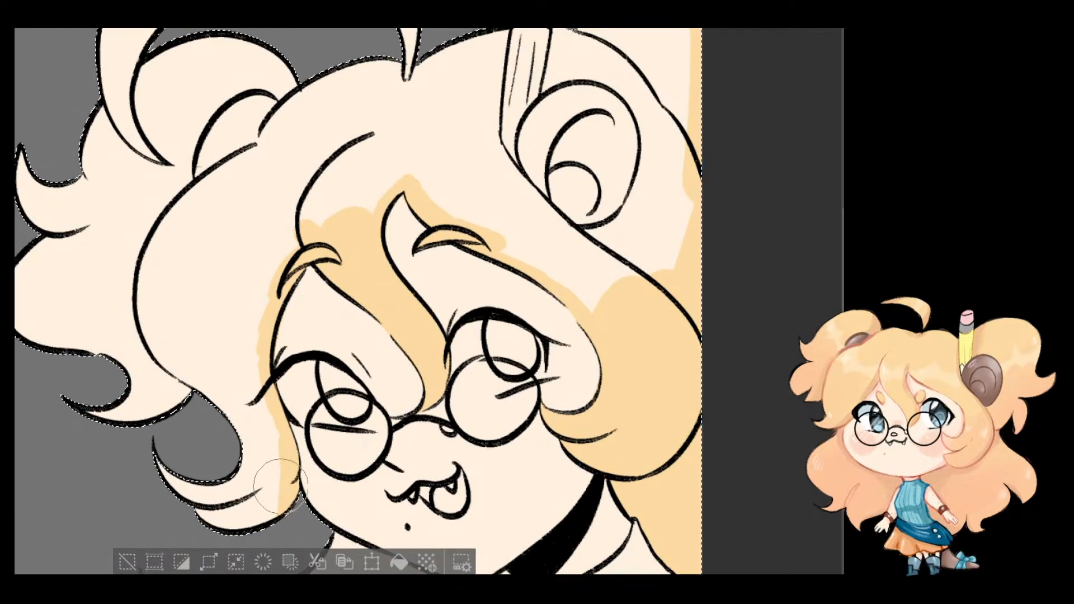
mouse_move(257, 445)
left_mouse_down()
mouse_move(243, 324)
mouse_move(260, 229)
mouse_move(314, 193)
mouse_move(431, 179)
mouse_move(585, 274)
mouse_move(728, 183)
left_mouse_up()
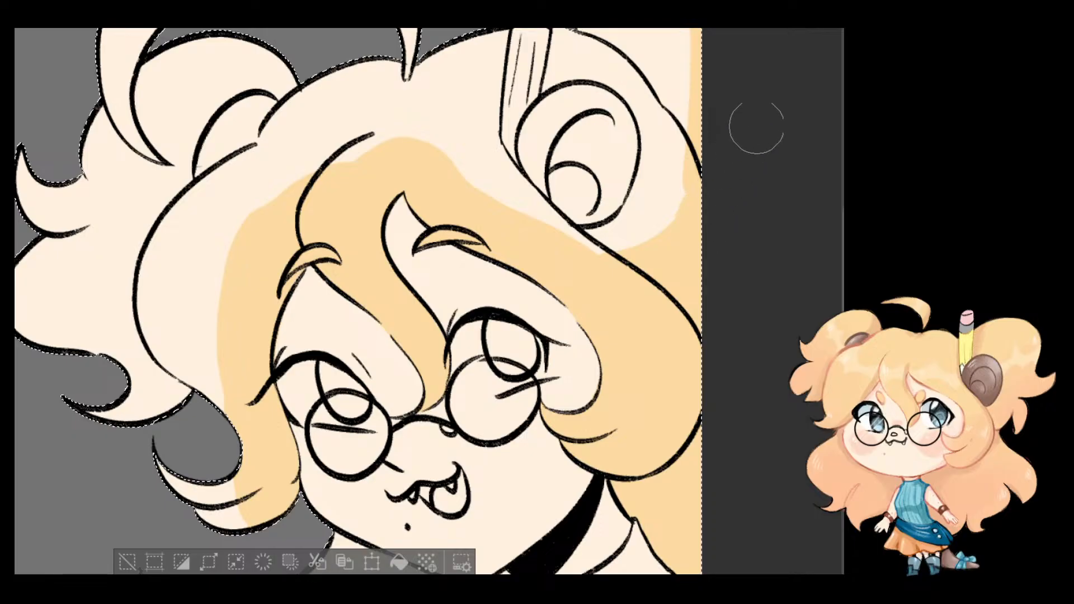
mouse_move(658, 145)
left_mouse_down()
mouse_move(564, 300)
mouse_move(606, 245)
left_mouse_up()
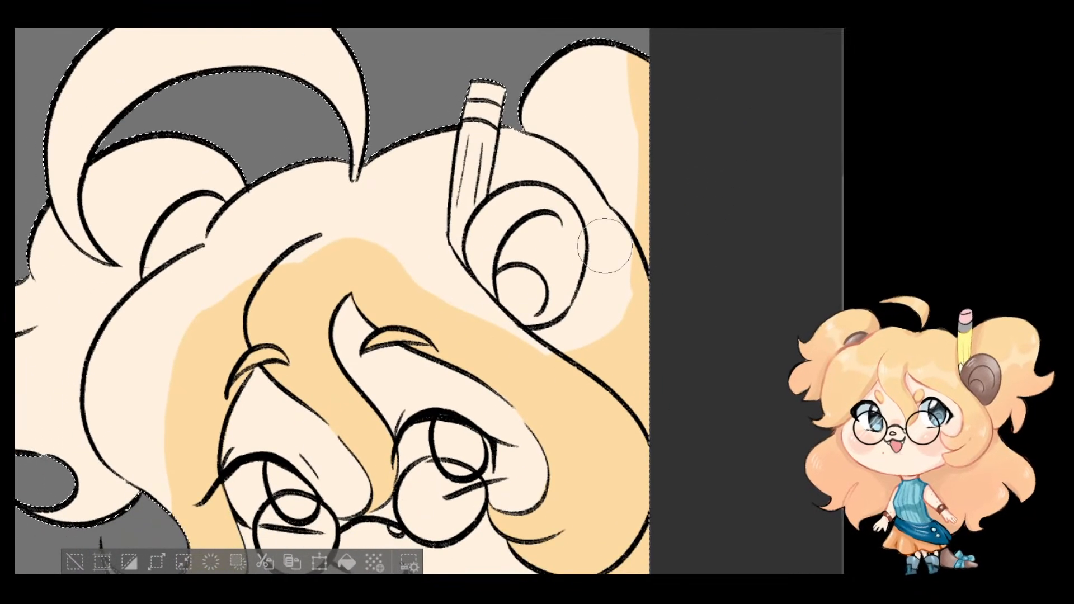
key("g")
left_click(562, 247)
scroll(534, 248, "down", 1)
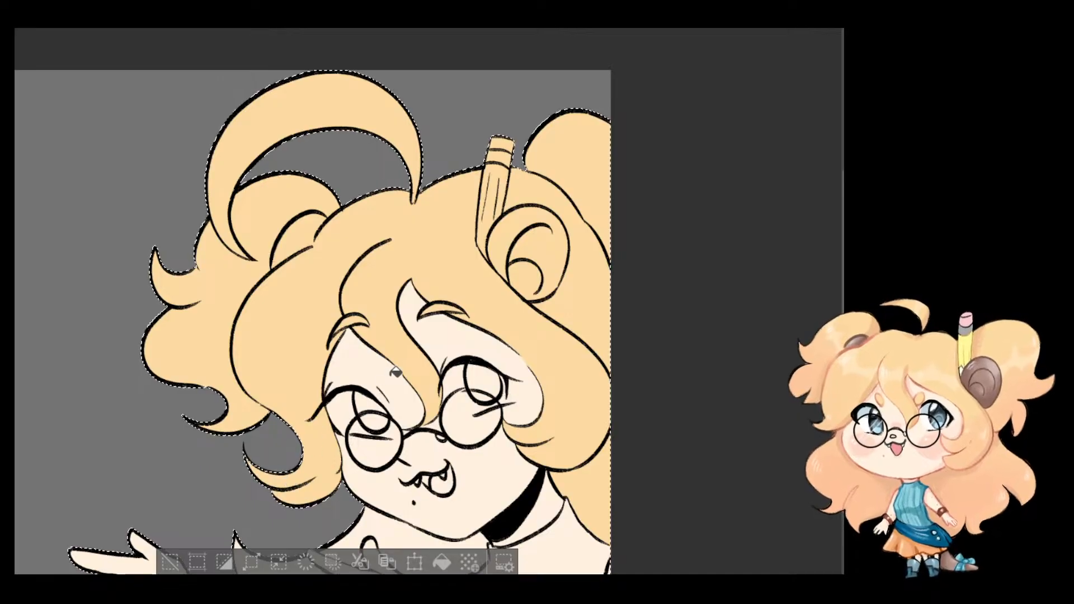
Step: Paint the lower hair lock between the two pointing hands yellow
scroll(395, 373, "up", 2)
left_click_drag(498, 442, 621, 380)
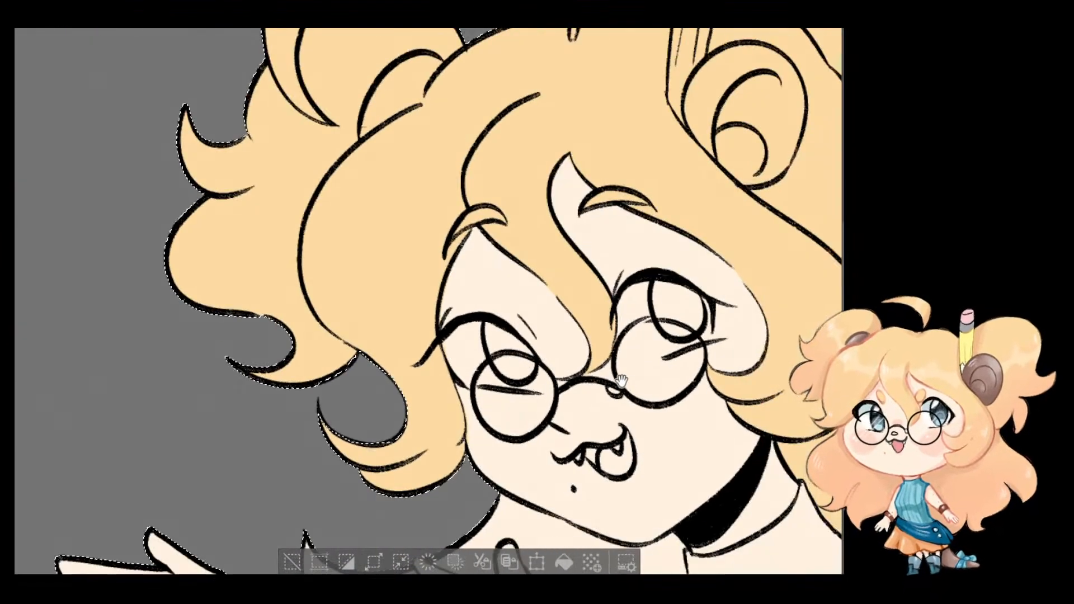
left_click_drag(630, 520, 609, 277)
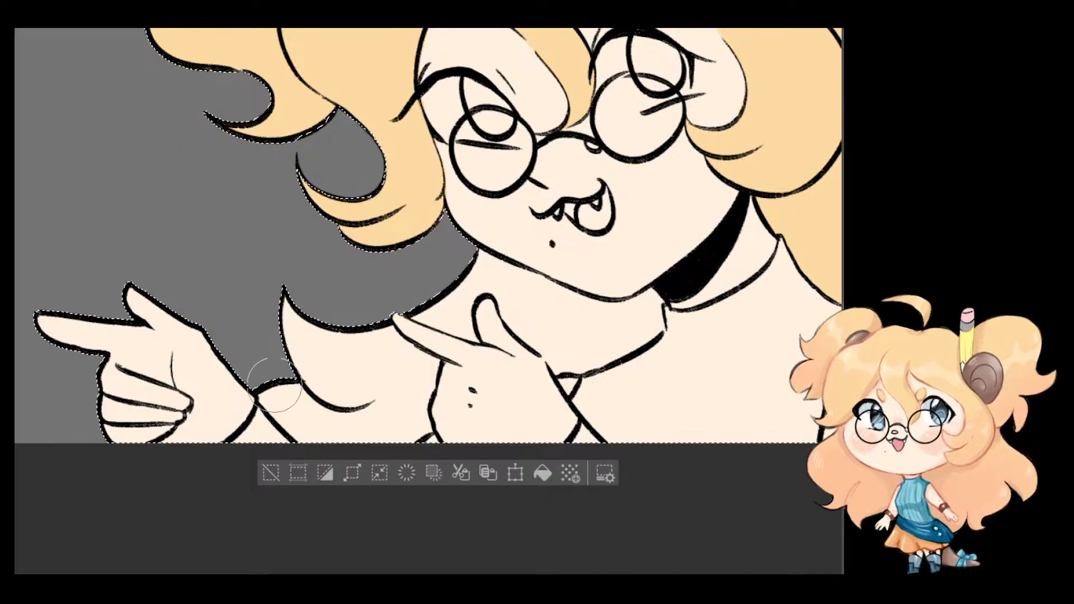
mouse_move(274, 386)
left_mouse_down()
mouse_move(383, 418)
mouse_move(399, 438)
mouse_move(424, 430)
mouse_move(425, 417)
mouse_move(404, 418)
mouse_move(417, 385)
mouse_move(423, 403)
mouse_move(434, 362)
mouse_move(404, 352)
mouse_move(396, 343)
mouse_move(413, 349)
mouse_move(384, 320)
mouse_move(412, 359)
mouse_move(373, 326)
mouse_move(361, 332)
mouse_move(287, 292)
left_mouse_up()
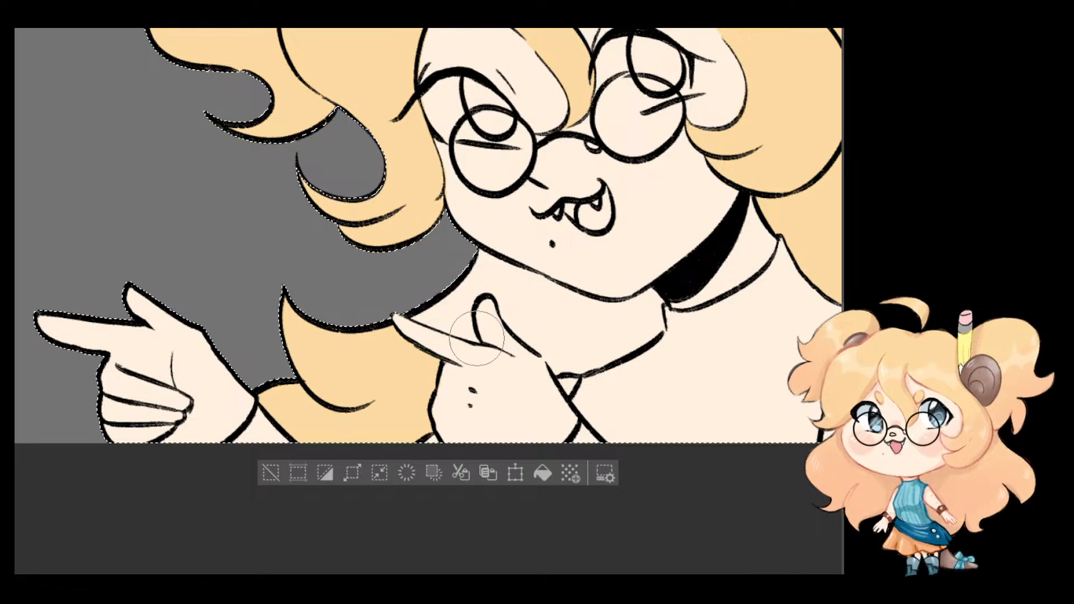
Step: Paint the area under the chin yellow, working around the raised thumb and pointing finger with a smaller brush
mouse_move(436, 327)
left_mouse_down()
mouse_move(411, 312)
mouse_move(484, 341)
mouse_move(468, 305)
mouse_move(434, 311)
mouse_move(471, 281)
mouse_move(465, 299)
mouse_move(485, 286)
mouse_move(500, 292)
mouse_move(508, 315)
mouse_move(558, 364)
mouse_move(595, 356)
left_mouse_up()
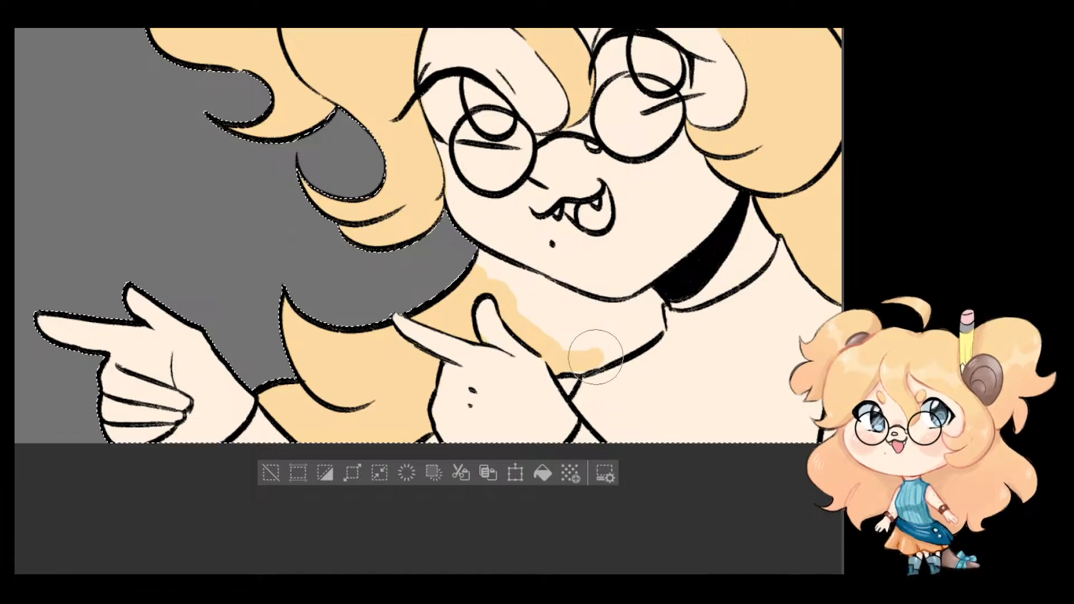
mouse_move(466, 273)
left_mouse_down()
mouse_move(526, 283)
mouse_move(482, 256)
mouse_move(553, 281)
left_mouse_up()
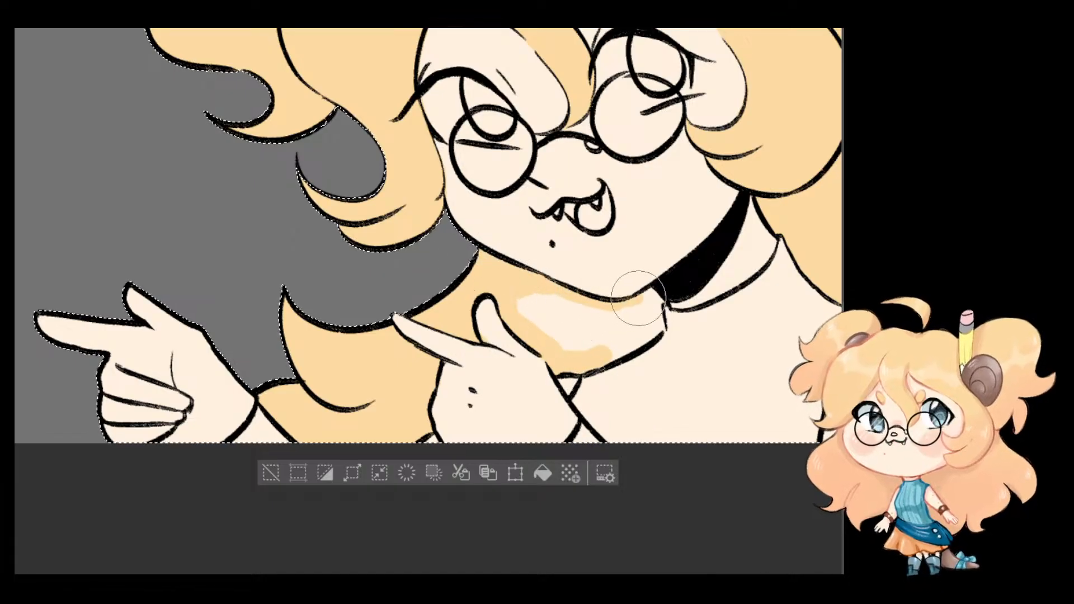
mouse_move(657, 289)
left_mouse_down()
mouse_move(653, 331)
mouse_move(612, 350)
mouse_move(579, 349)
mouse_move(519, 316)
mouse_move(563, 334)
mouse_move(577, 309)
mouse_move(640, 316)
left_mouse_up()
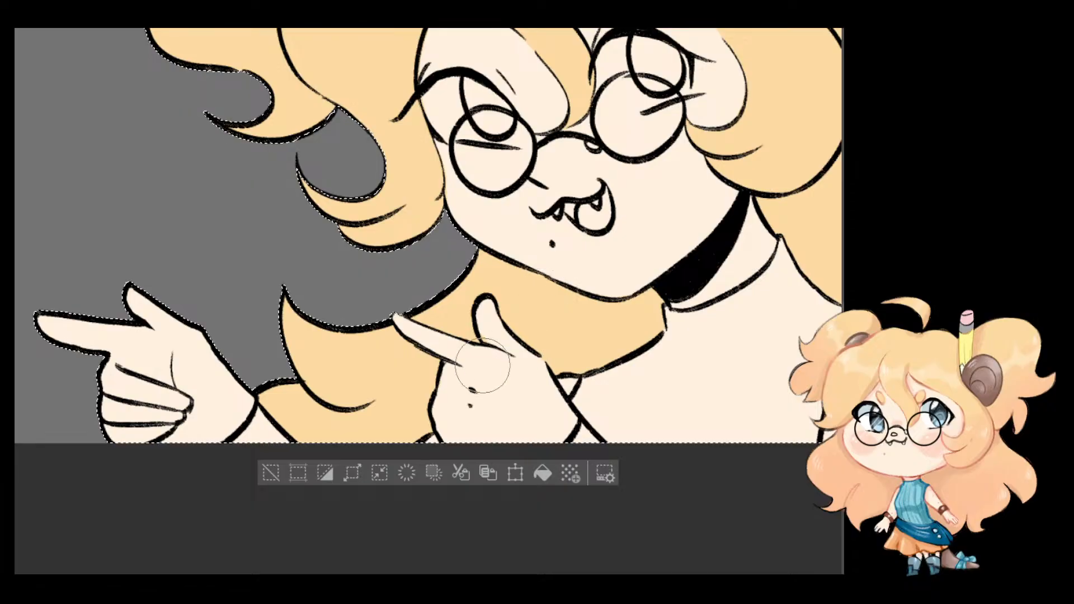
key("[")
left_click_drag(487, 319, 492, 345)
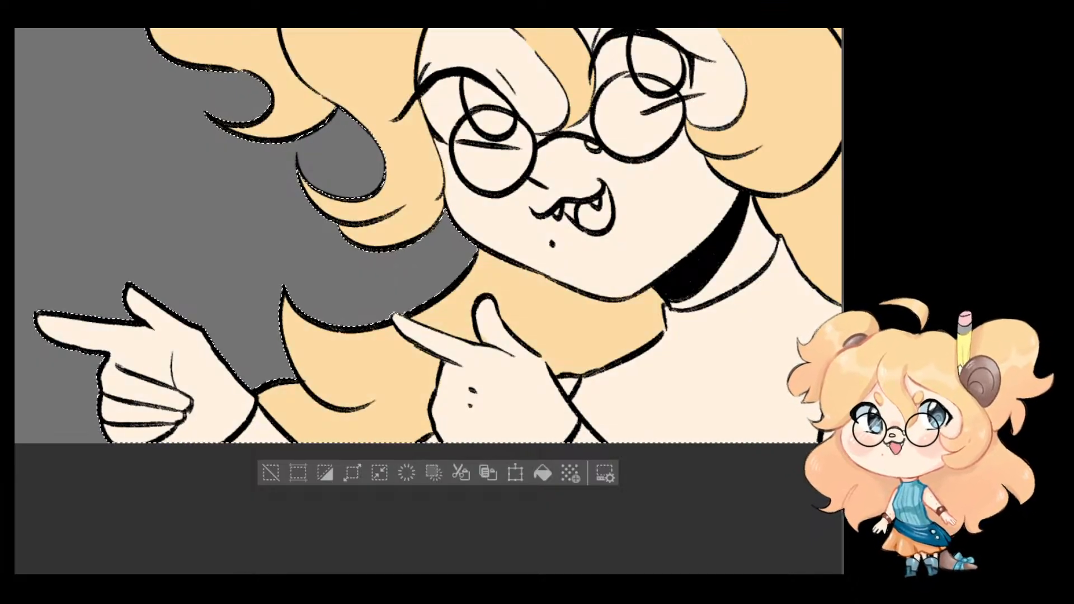
left_click_drag(651, 313, 486, 268)
mouse_move(599, 355)
left_mouse_down()
mouse_move(433, 318)
mouse_move(277, 408)
left_mouse_up()
Step: Undo the recent hair painting and fill back to before the side lock beside the glasses was coloured, and clear the selection
scroll(603, 388, "down", 1)
left_click_drag(644, 335, 608, 408)
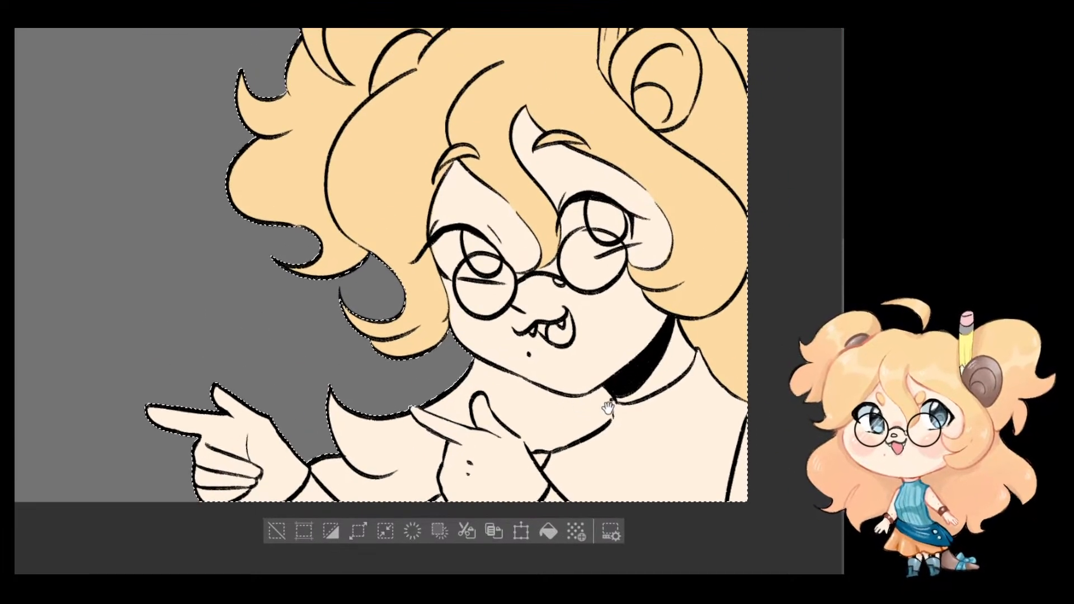
key("ctrl+z")
key("ctrl+z")
key("ctrl+z")
key("ctrl+z")
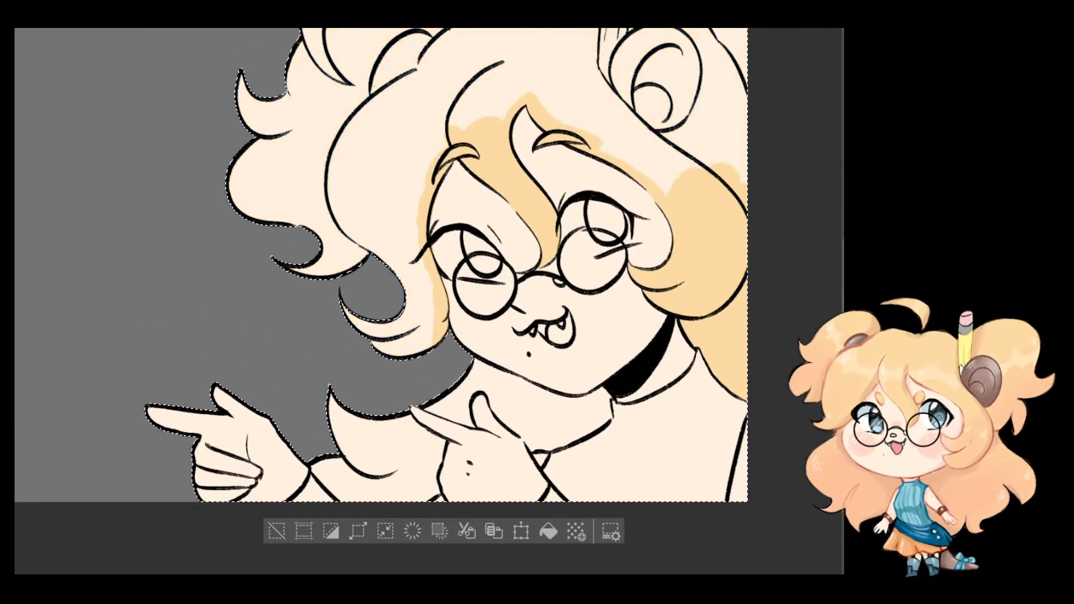
key("ctrl+d")
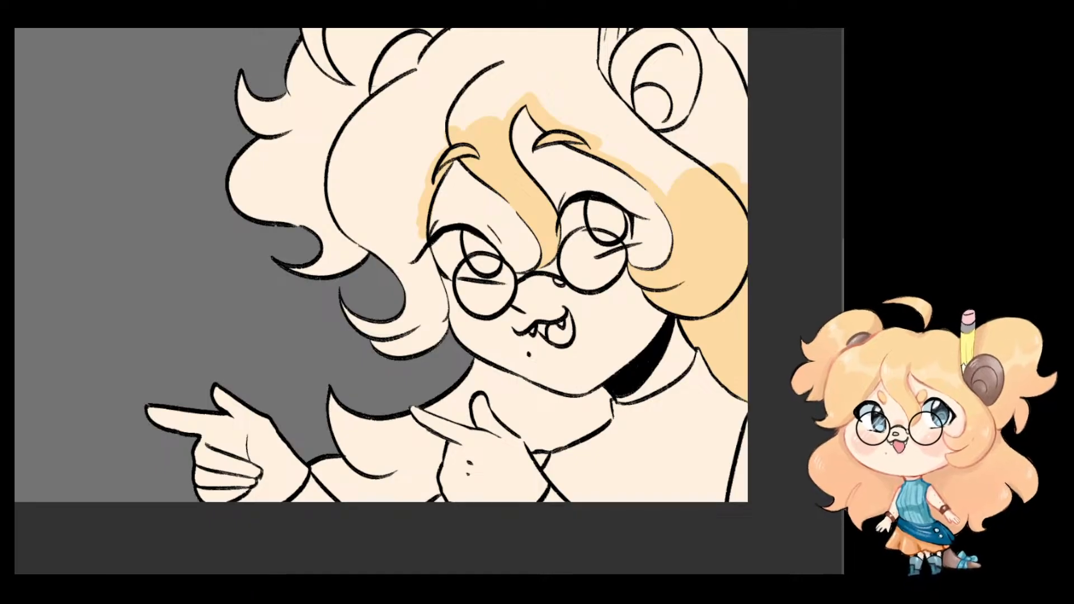
key("ctrl+z")
key("ctrl+y")
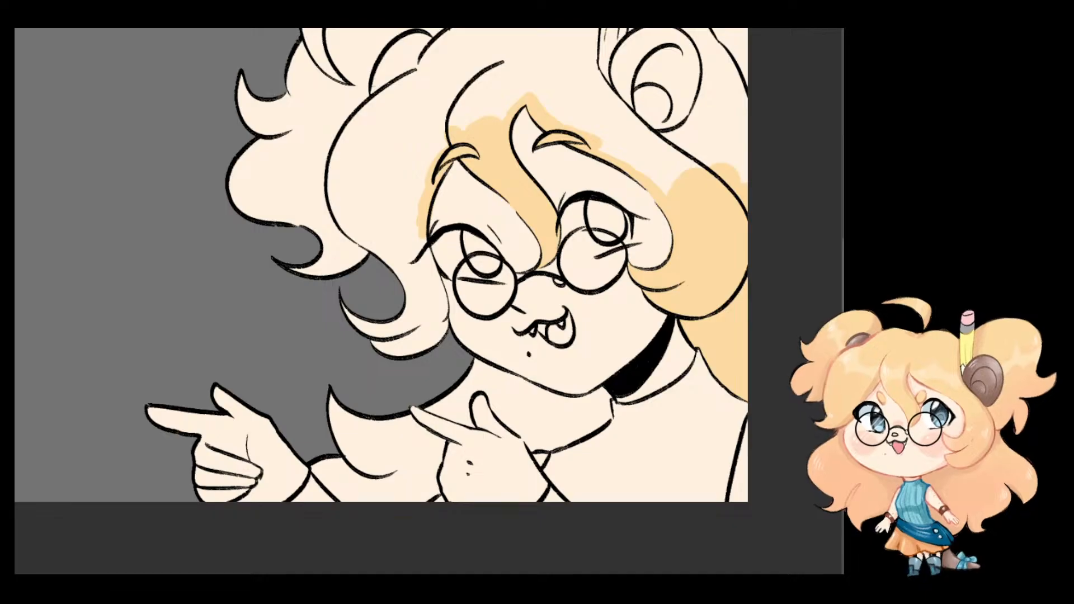
Step: Restore the character selection, paint the face-side edge of the hair lock beside the glasses yellow, and fill the remaining upper hair
scroll(603, 345, "up", 2)
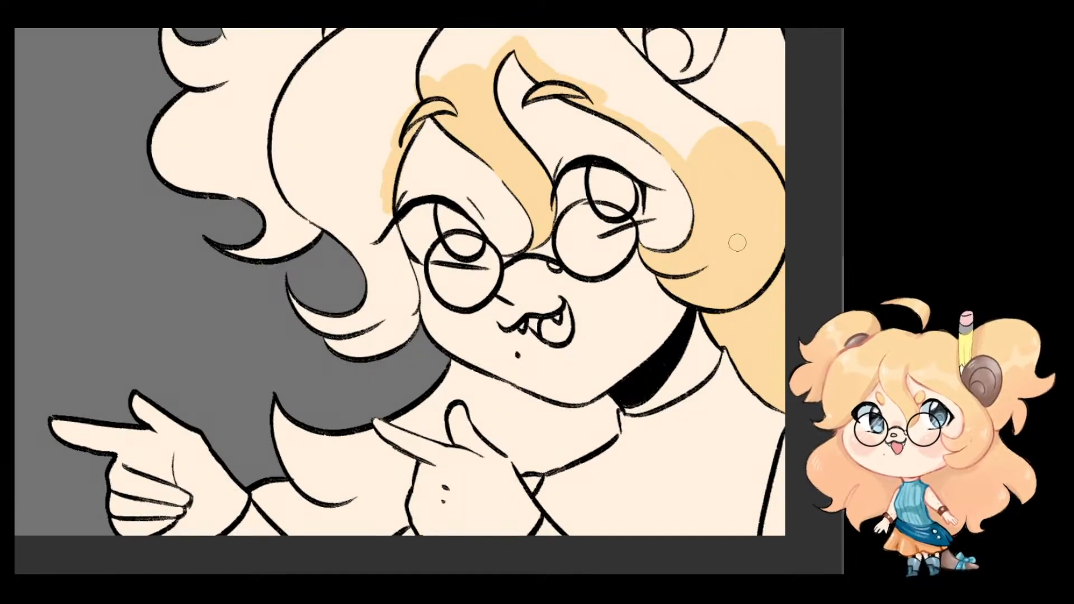
scroll(637, 210, "up", 2)
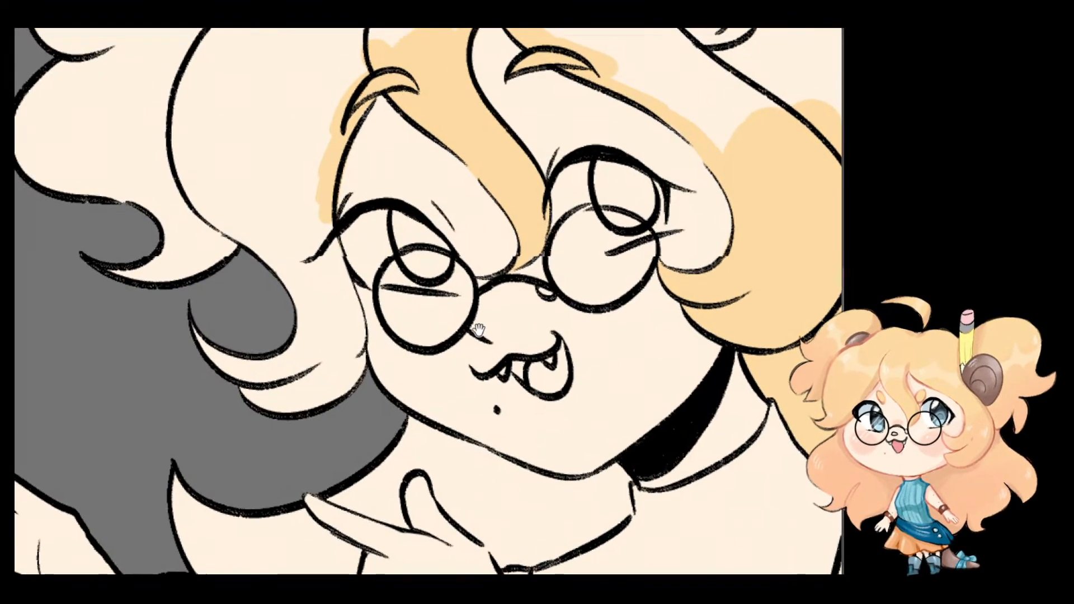
key("ctrl+shift+d")
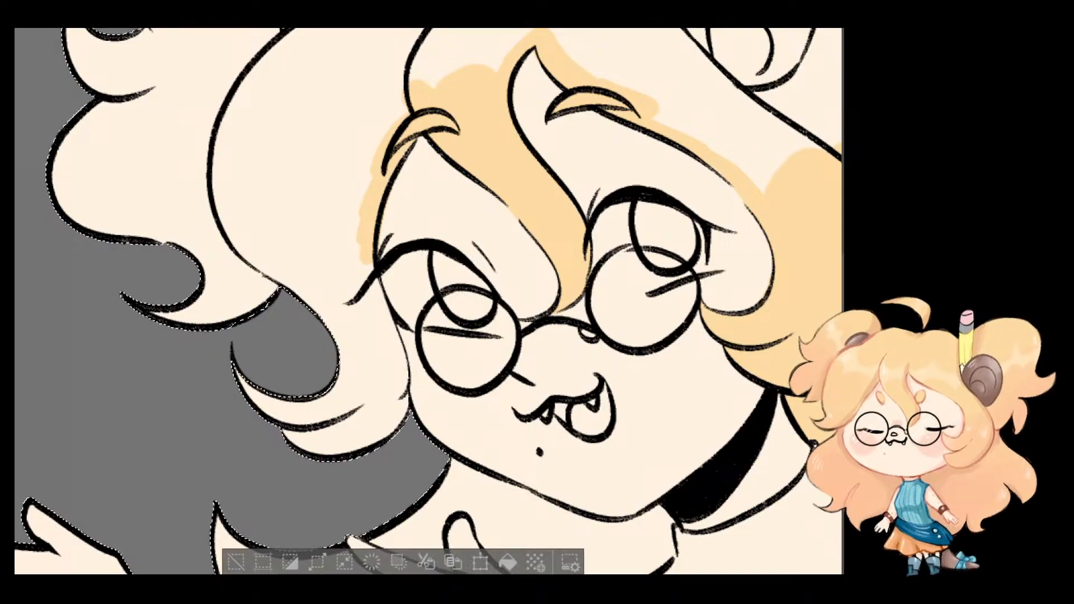
mouse_move(368, 267)
left_mouse_down()
mouse_move(397, 350)
mouse_move(397, 402)
mouse_move(382, 317)
mouse_move(391, 335)
mouse_move(397, 380)
mouse_move(367, 267)
mouse_move(391, 351)
mouse_move(386, 340)
mouse_move(394, 414)
left_mouse_up()
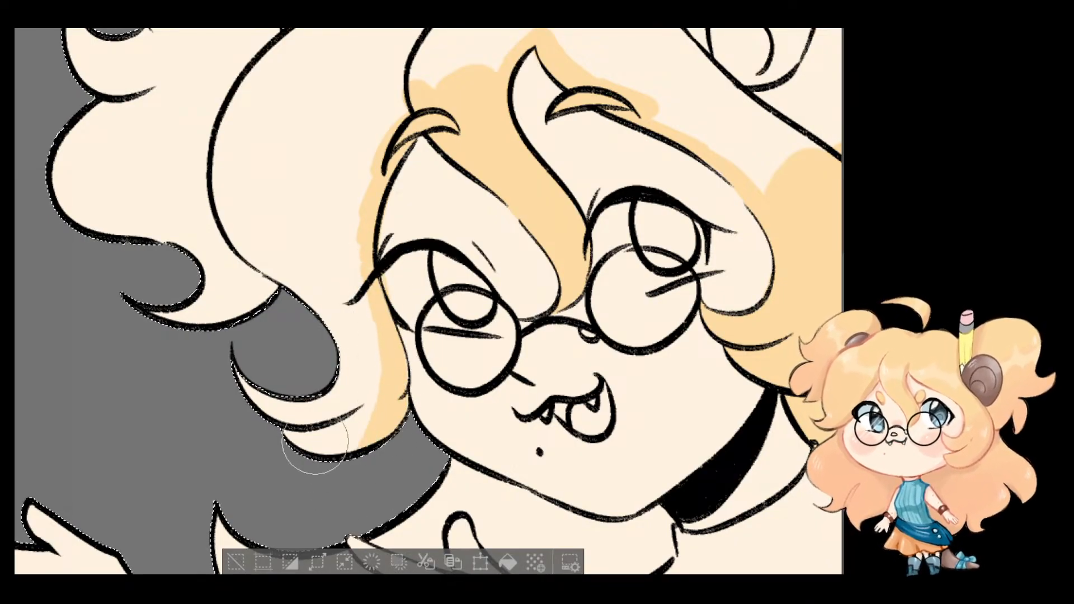
scroll(336, 352, "down", 1)
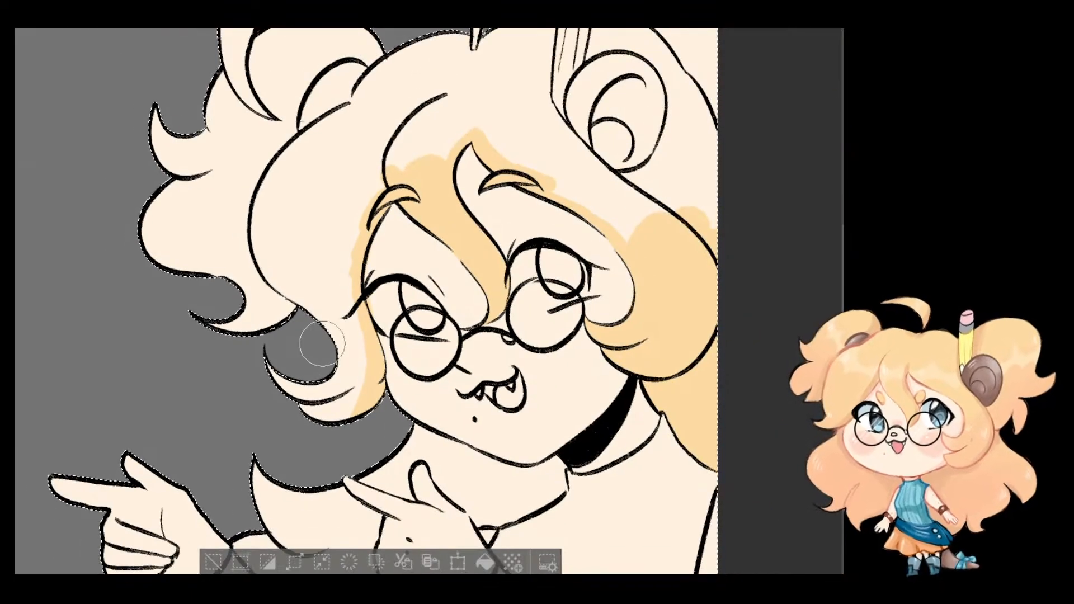
key("g")
left_click(364, 169)
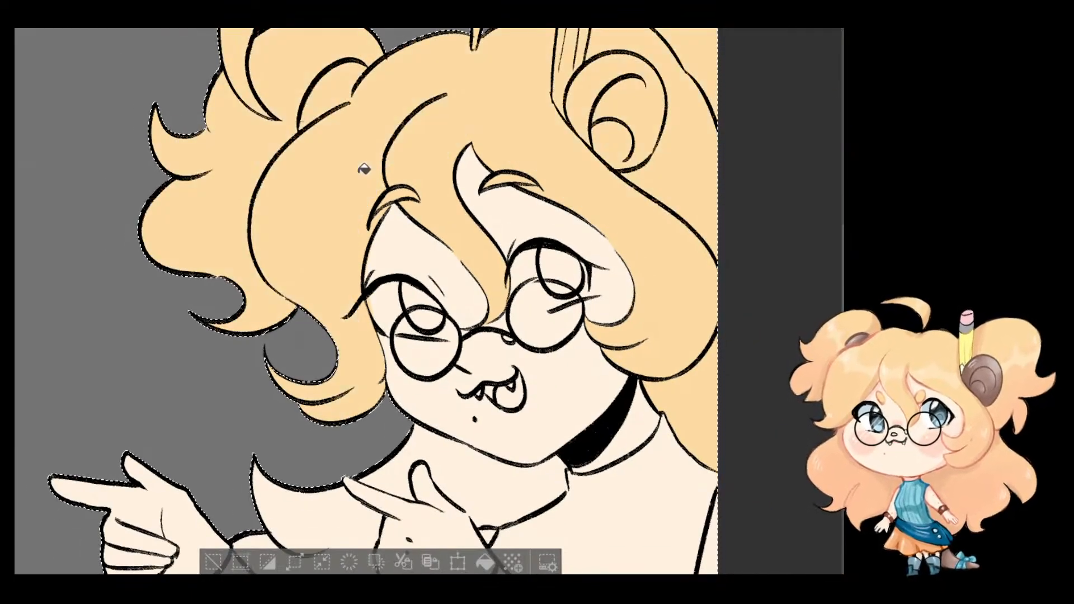
Step: Paint yellow borders around the lower hair lock between the two hands, and fill its interior with the same yellow
key("b")
left_click_drag(592, 292, 640, 128)
scroll(501, 302, "up", 2)
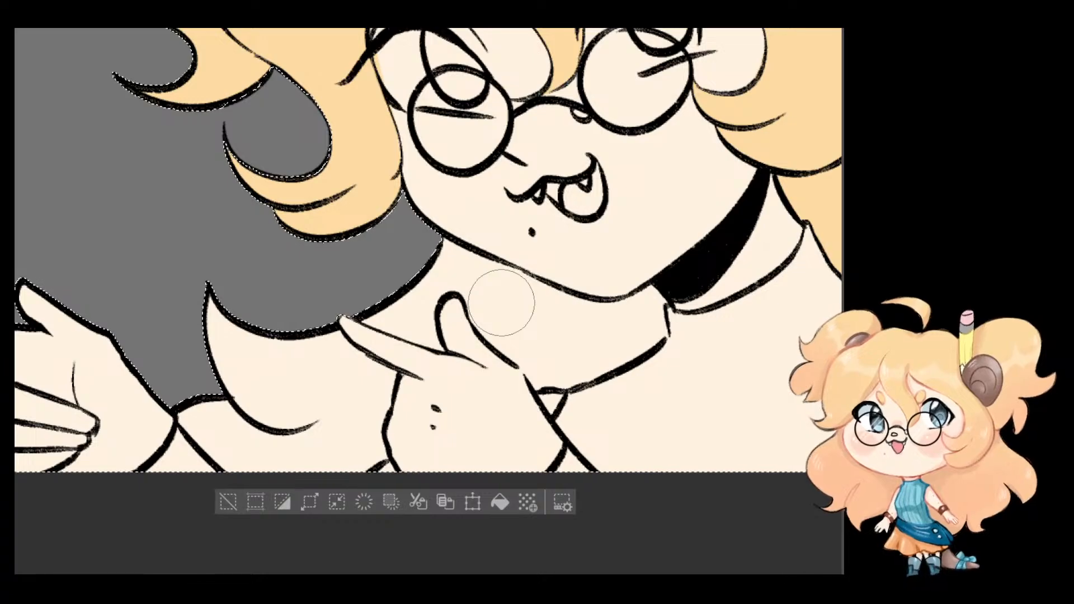
mouse_move(192, 407)
left_mouse_down()
mouse_move(222, 436)
mouse_move(185, 391)
mouse_move(215, 435)
mouse_move(288, 473)
mouse_move(384, 455)
mouse_move(375, 464)
mouse_move(372, 409)
mouse_move(389, 371)
mouse_move(348, 344)
left_mouse_up()
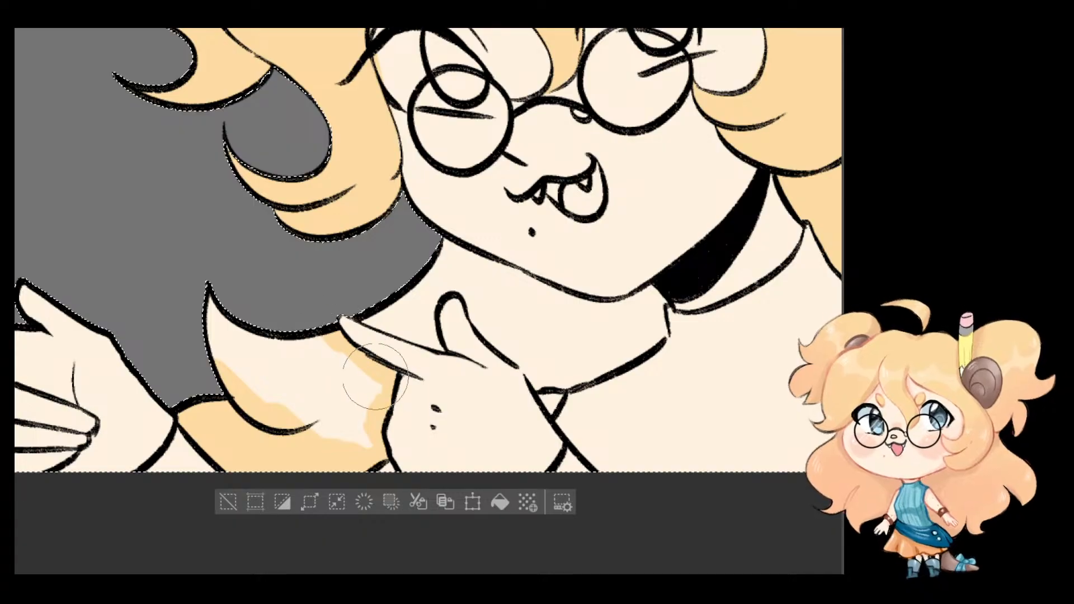
left_click_drag(375, 415, 359, 441)
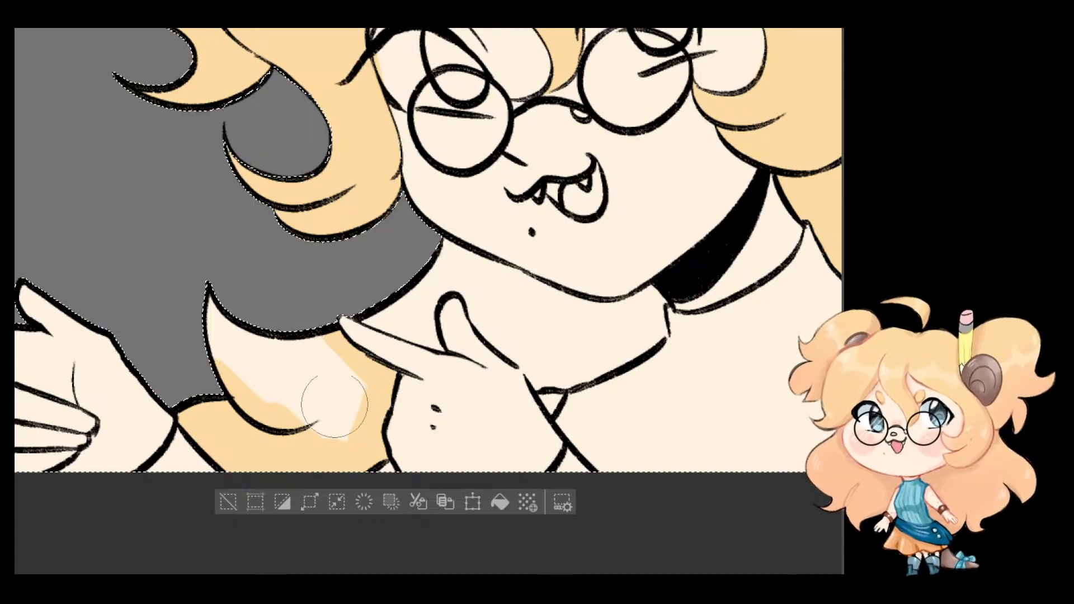
mouse_move(334, 405)
left_mouse_down()
mouse_move(380, 321)
mouse_move(445, 347)
mouse_move(376, 299)
left_mouse_up()
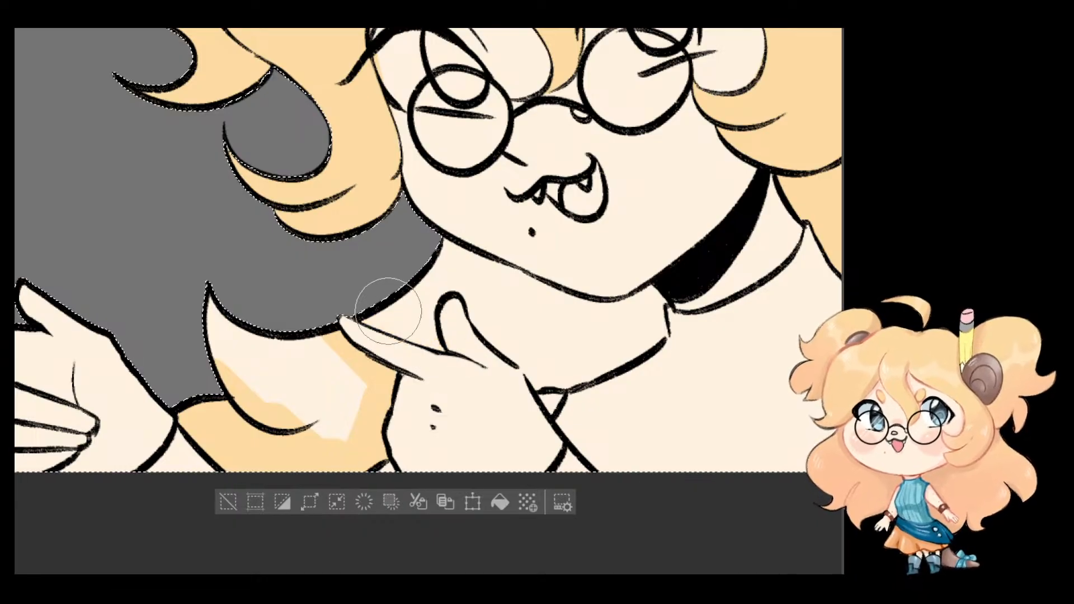
scroll(388, 311, "up", 1)
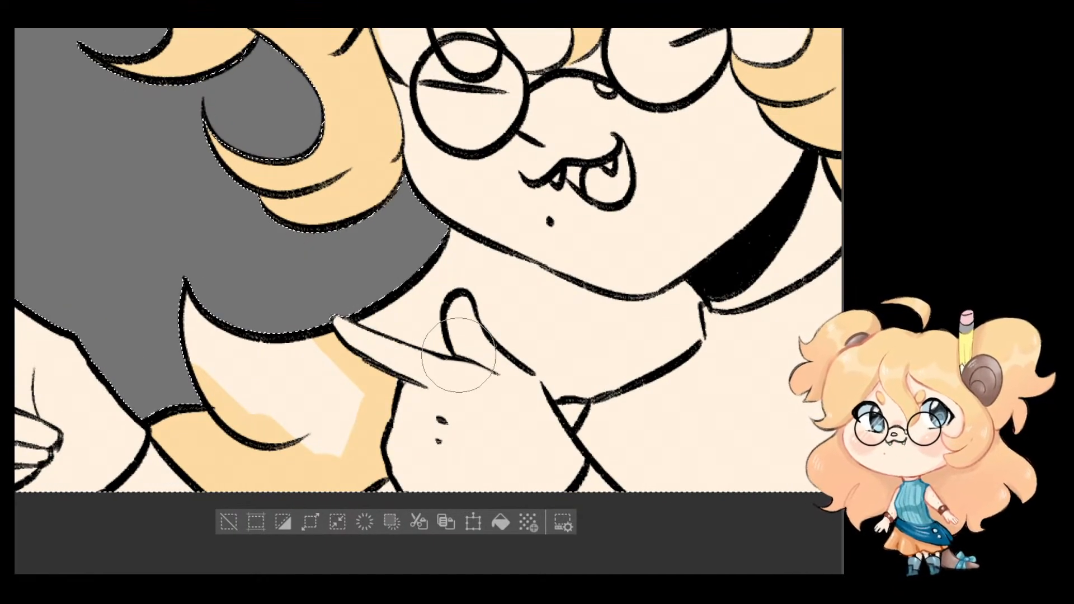
key("g")
left_click(335, 412)
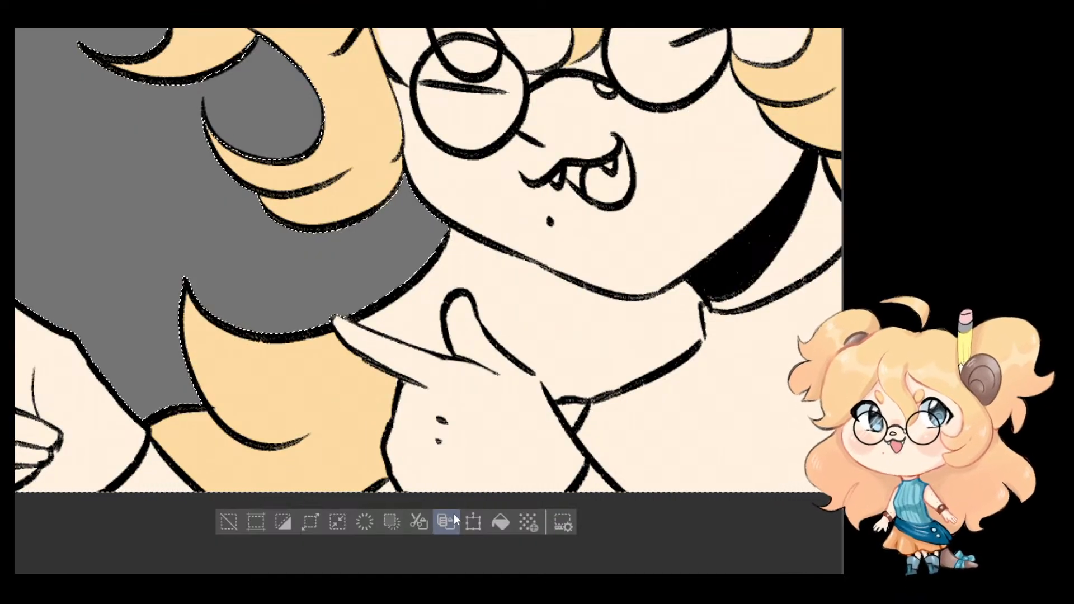
Step: Paint the hair area under the chin around the raised hand and the hair behind the neck yellow
key("b")
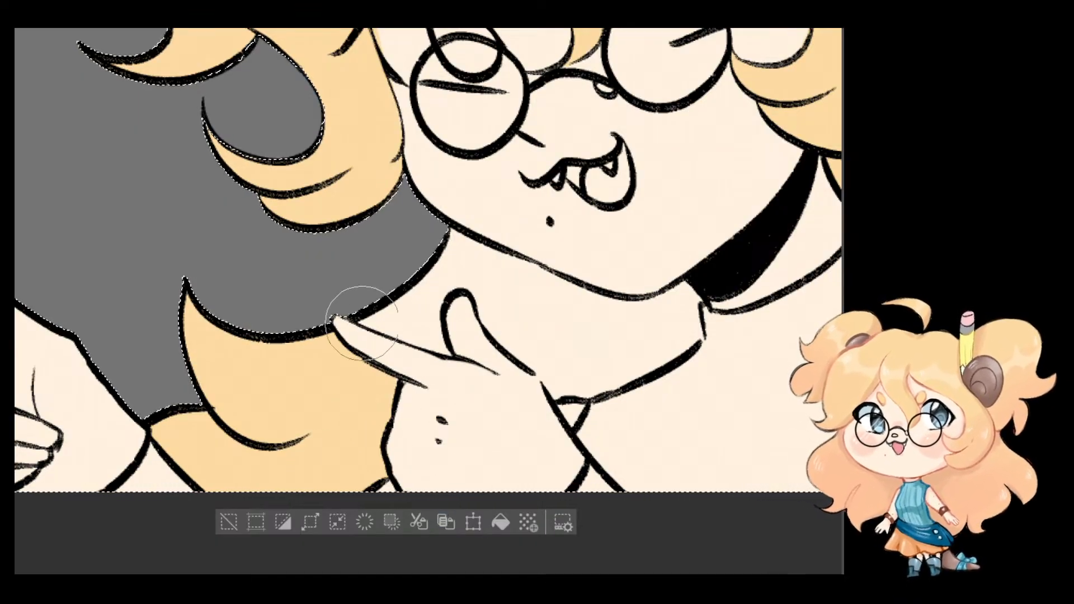
mouse_move(348, 318)
left_mouse_down()
mouse_move(450, 354)
mouse_move(435, 314)
mouse_move(439, 325)
mouse_move(438, 301)
mouse_move(462, 283)
mouse_move(508, 343)
mouse_move(547, 366)
mouse_move(558, 393)
mouse_move(632, 363)
left_mouse_up()
mouse_move(407, 326)
left_mouse_down()
mouse_move(376, 323)
mouse_move(436, 342)
mouse_move(426, 313)
mouse_move(402, 316)
mouse_move(375, 294)
mouse_move(452, 267)
mouse_move(433, 272)
mouse_move(448, 256)
mouse_move(484, 264)
mouse_move(444, 234)
mouse_move(605, 308)
mouse_move(636, 313)
mouse_move(652, 309)
mouse_move(625, 303)
mouse_move(653, 297)
mouse_move(511, 300)
mouse_move(487, 269)
mouse_move(477, 273)
mouse_move(570, 360)
mouse_move(614, 354)
mouse_move(545, 302)
mouse_move(504, 293)
mouse_move(519, 261)
mouse_move(597, 314)
mouse_move(657, 330)
mouse_move(651, 356)
mouse_move(696, 330)
mouse_move(698, 292)
mouse_move(663, 301)
left_mouse_up()
scroll(677, 314, "up", 10)
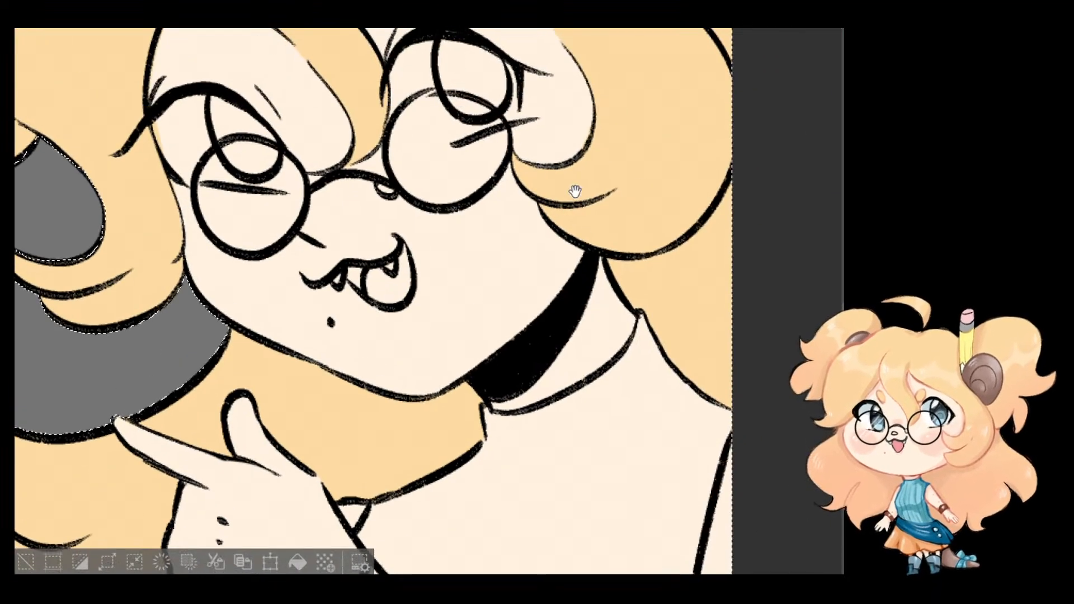
Step: Paint light blue along the edges of the top, beside the wrist and along the collar and shoulder lines
scroll(688, 320, "down", 2)
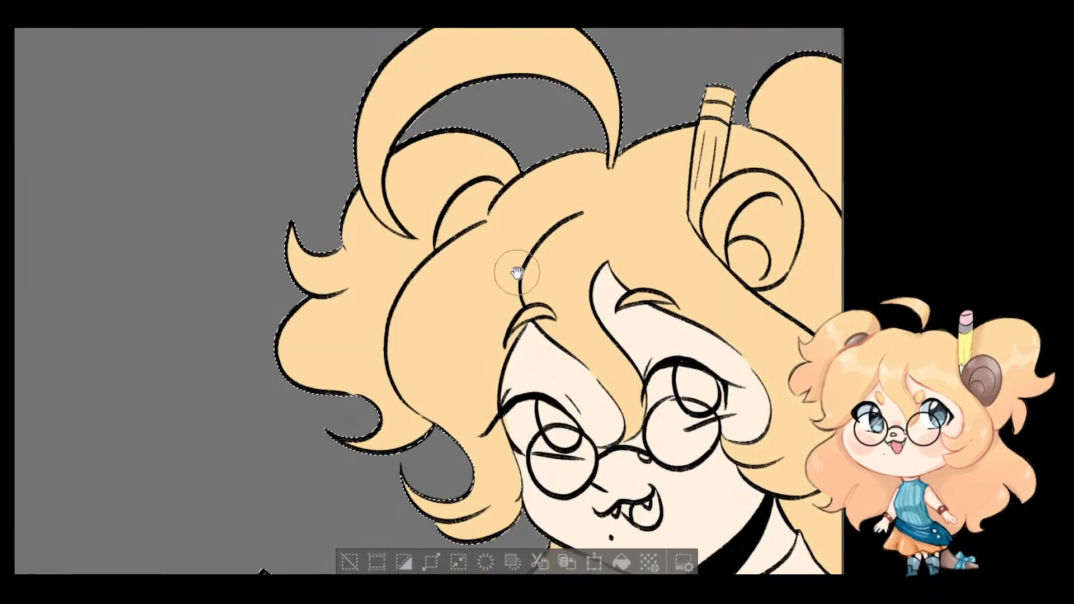
left_click_drag(623, 302, 574, 266)
scroll(582, 269, "down", 2)
left_click_drag(668, 314, 640, 325)
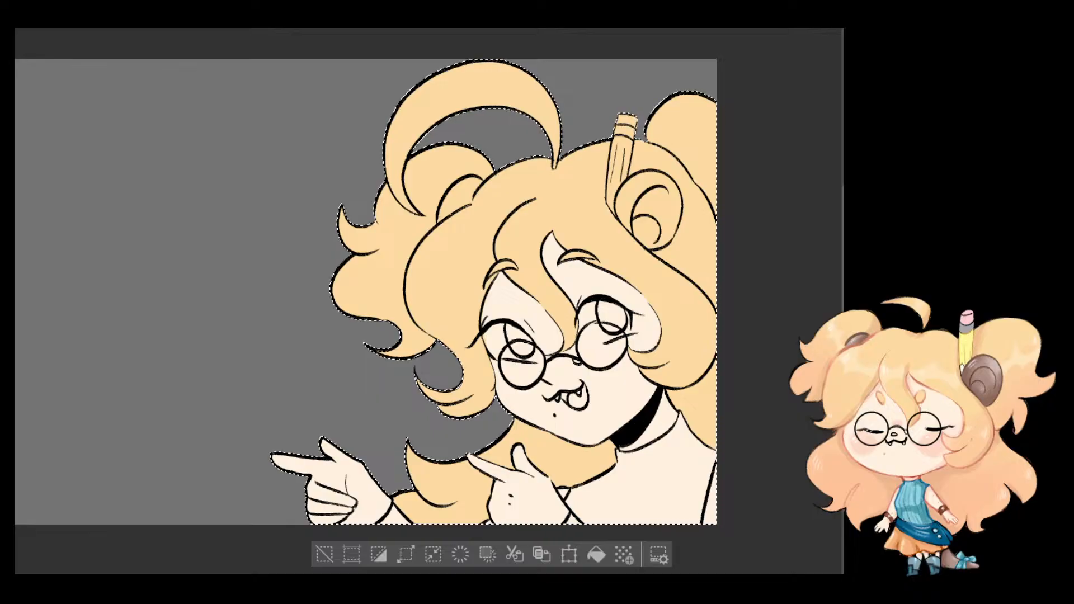
left_click_drag(623, 453, 607, 382)
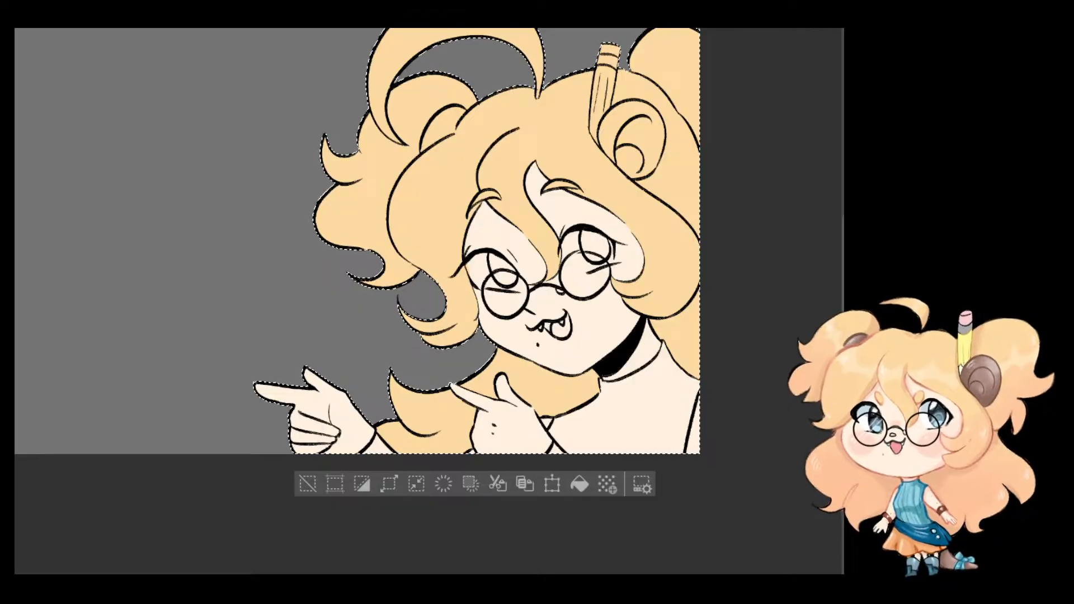
scroll(599, 484, "up", 1)
scroll(653, 440, "up", 3)
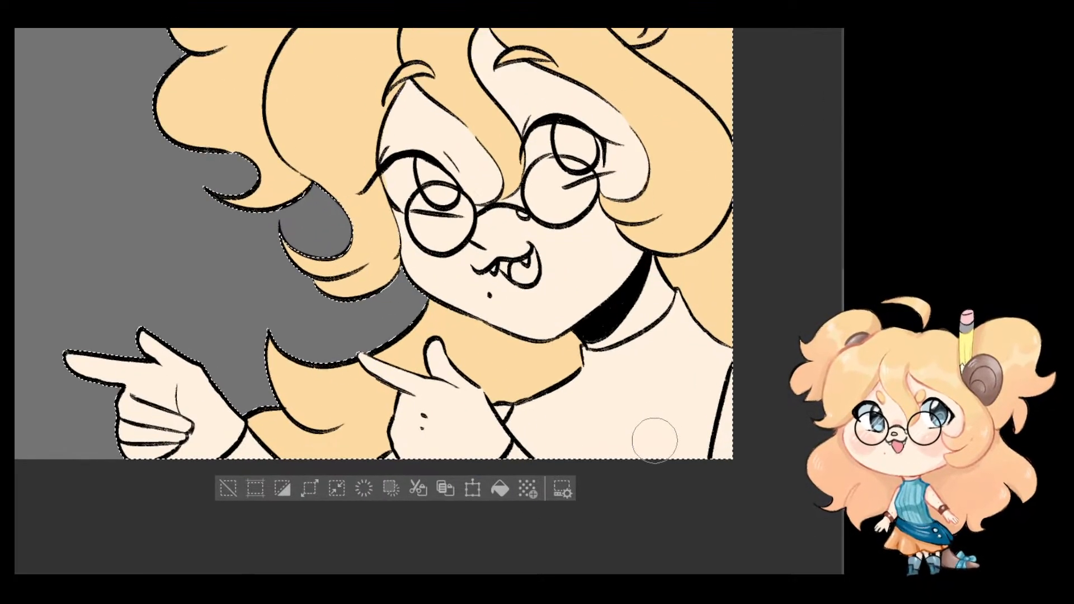
mouse_move(507, 418)
left_mouse_down()
mouse_move(557, 464)
mouse_move(509, 420)
left_mouse_up()
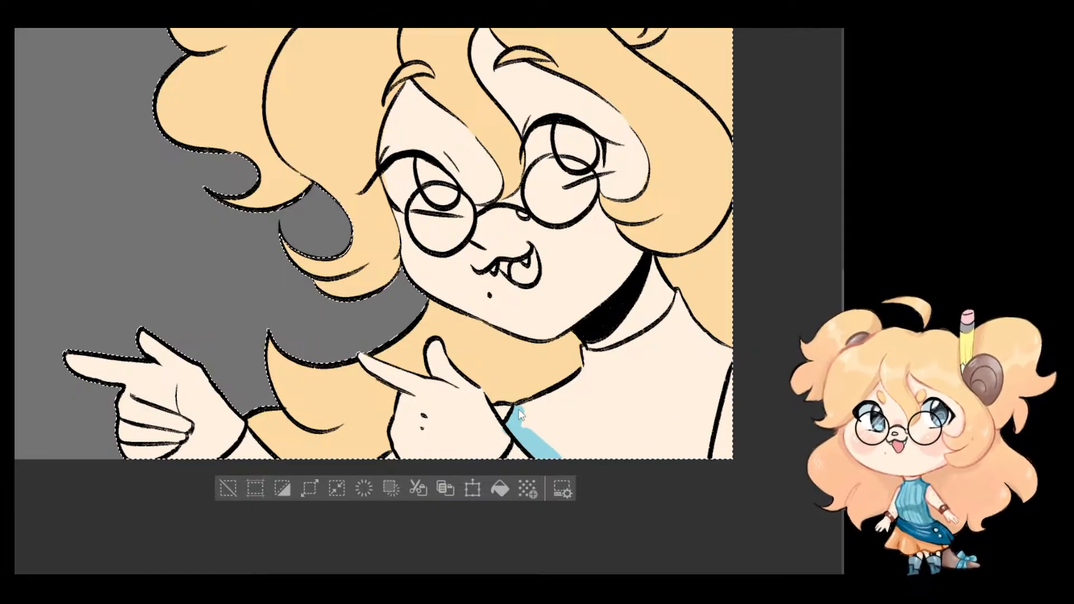
key("ctrl+z")
mouse_move(520, 411)
left_mouse_down()
mouse_move(557, 398)
mouse_move(528, 417)
mouse_move(556, 408)
mouse_move(611, 472)
mouse_move(549, 383)
mouse_move(554, 401)
mouse_move(591, 376)
mouse_move(573, 392)
mouse_move(581, 349)
left_mouse_up()
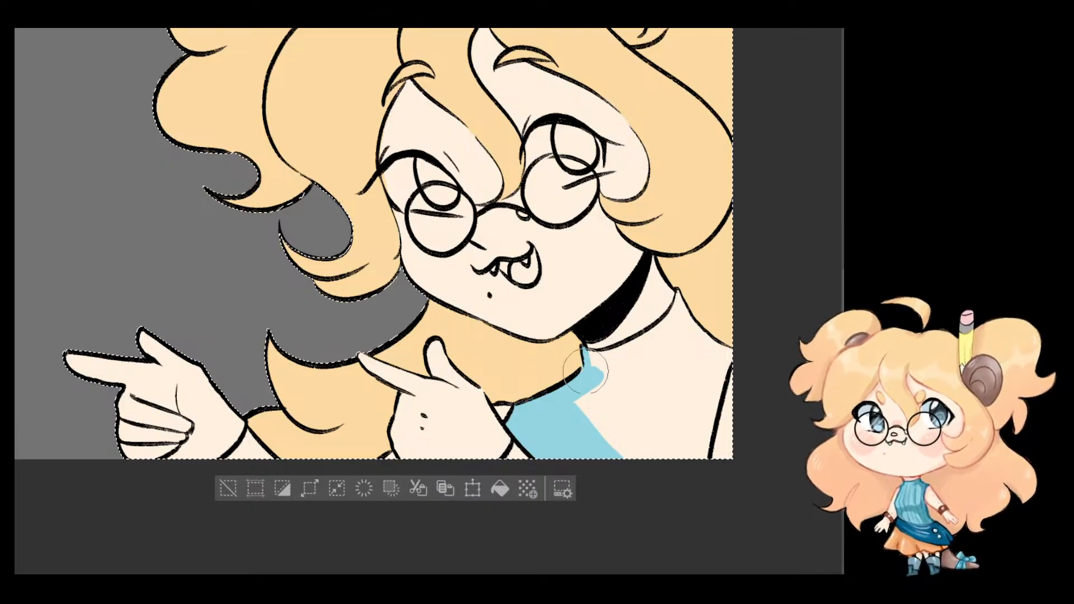
mouse_move(584, 369)
left_mouse_down()
mouse_move(611, 360)
mouse_move(588, 353)
mouse_move(636, 347)
mouse_move(620, 352)
mouse_move(675, 311)
left_mouse_up()
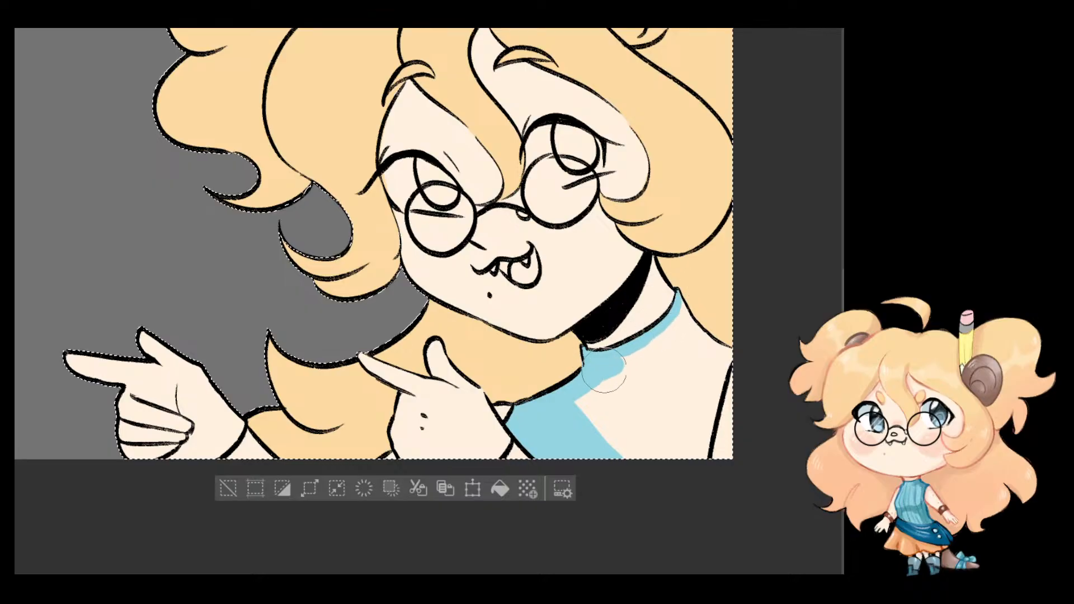
mouse_move(605, 368)
left_mouse_down()
mouse_move(662, 341)
mouse_move(682, 302)
mouse_move(679, 320)
mouse_move(683, 305)
mouse_move(737, 355)
left_mouse_up()
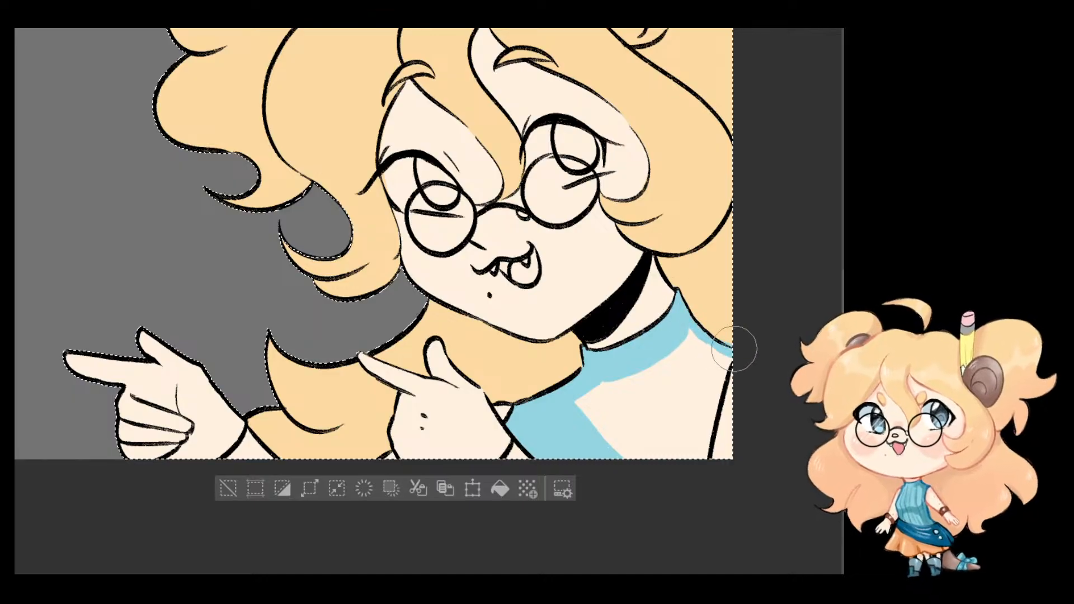
Step: Adjust the brush size and paint the remaining interior of the top light blue up to the arm line
key("bracketleft")
key("bracketleft")
key("bracketleft")
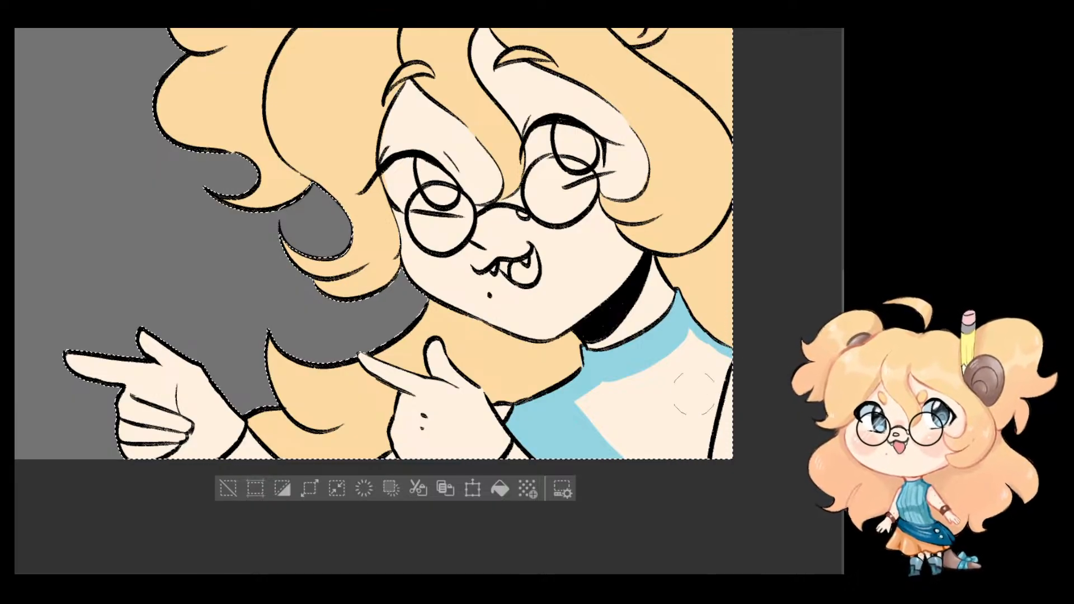
key("bracketright")
key("bracketright")
key("bracketright")
mouse_move(727, 363)
left_mouse_down()
mouse_move(699, 435)
mouse_move(719, 361)
mouse_move(699, 340)
mouse_move(703, 406)
mouse_move(693, 386)
mouse_move(659, 426)
mouse_move(588, 415)
mouse_move(611, 430)
mouse_move(620, 384)
mouse_move(685, 355)
left_mouse_up()
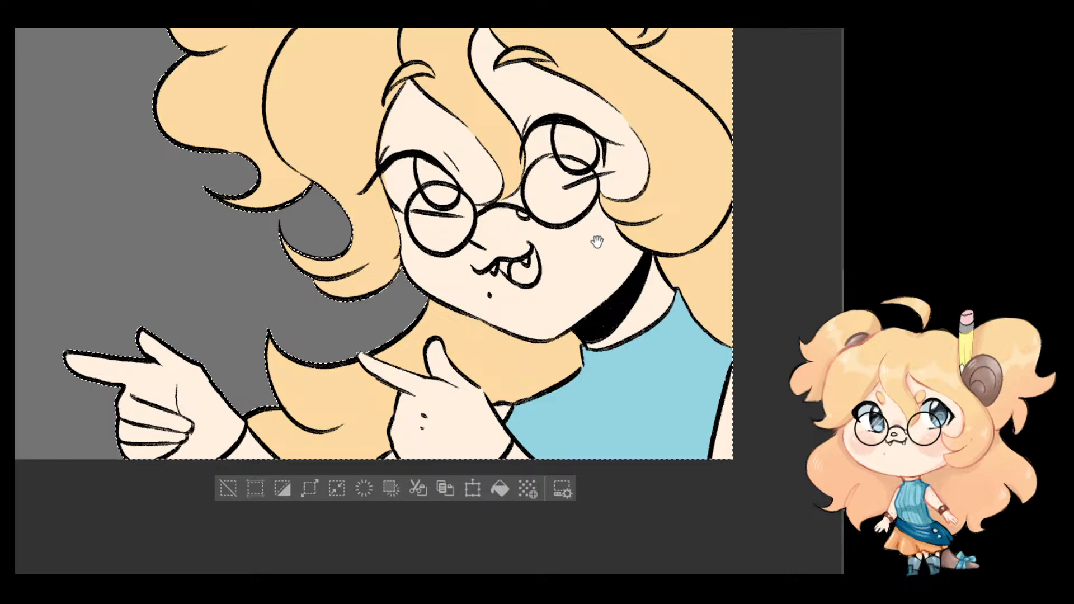
Step: Paint the cuff on the wrist of the hand in front of the chest reddish brown
mouse_move(596, 243)
left_mouse_down()
mouse_move(590, 320)
mouse_move(532, 261)
left_mouse_up()
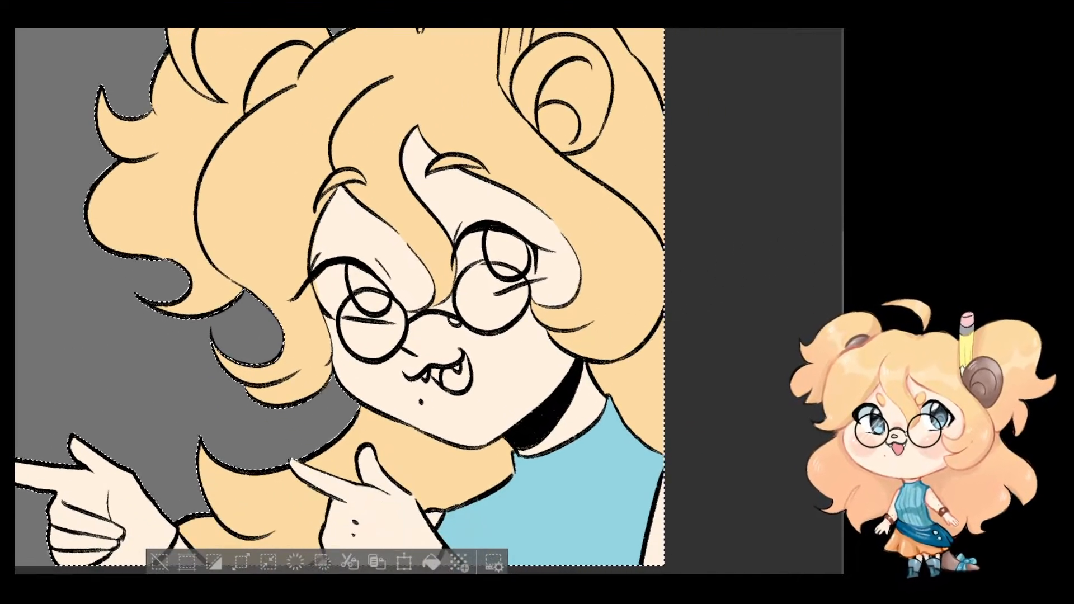
mouse_move(631, 327)
left_mouse_down()
mouse_move(681, 282)
mouse_move(795, 235)
left_mouse_up()
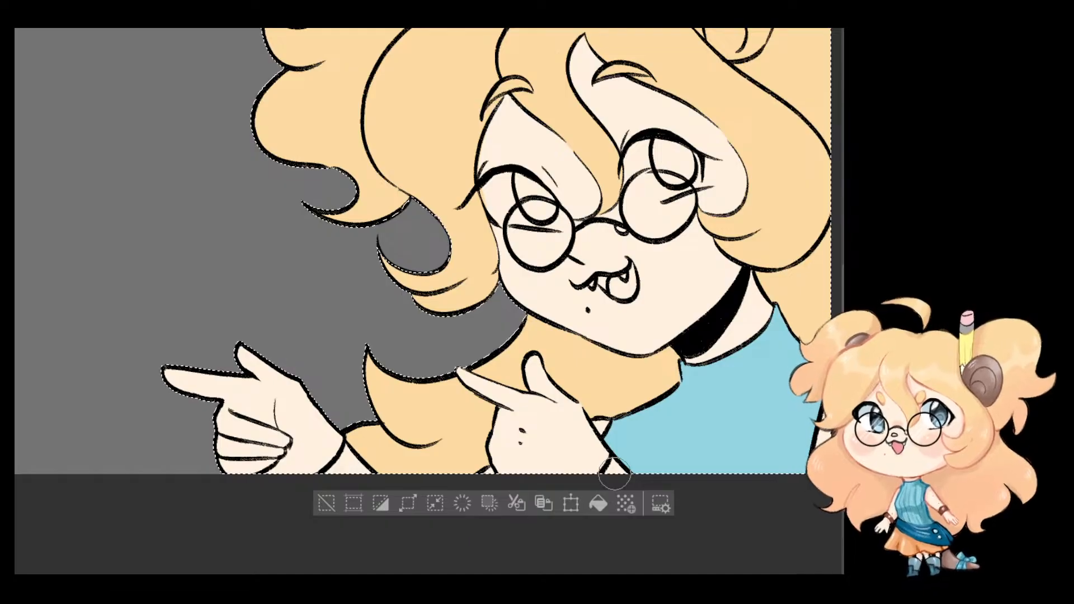
scroll(614, 474, "up", 2)
left_click_drag(614, 474, 582, 354)
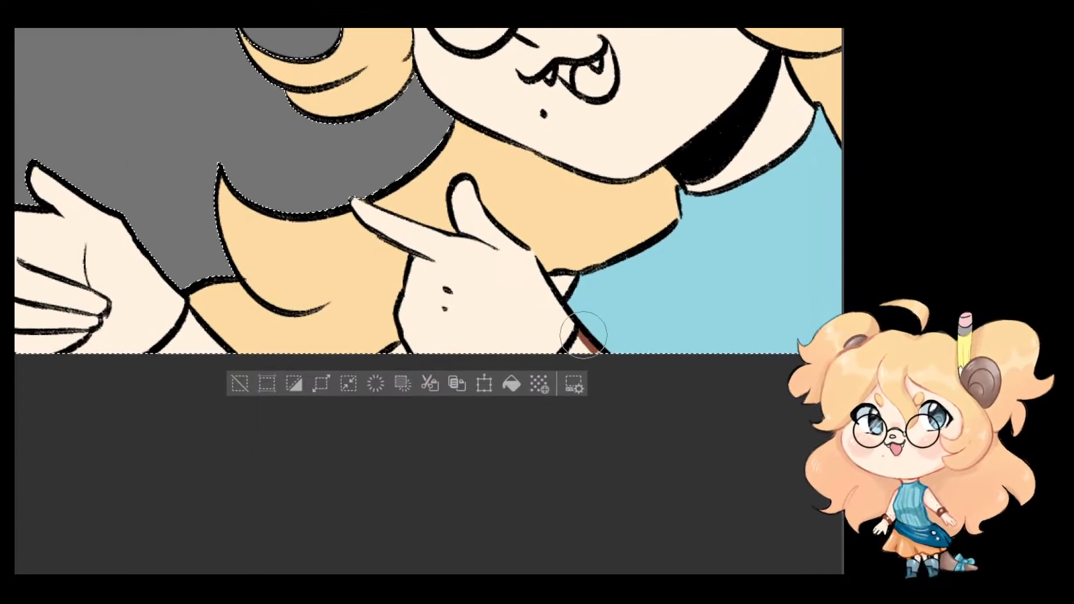
Step: Paint the cuff of the outstretched pointing hand reddish brown with a smaller brush, undoing the stray strokes
mouse_move(200, 285)
left_mouse_down()
mouse_move(515, 312)
mouse_move(576, 329)
mouse_move(555, 379)
left_mouse_up()
key("ctrl+z")
key("ctrl+z")
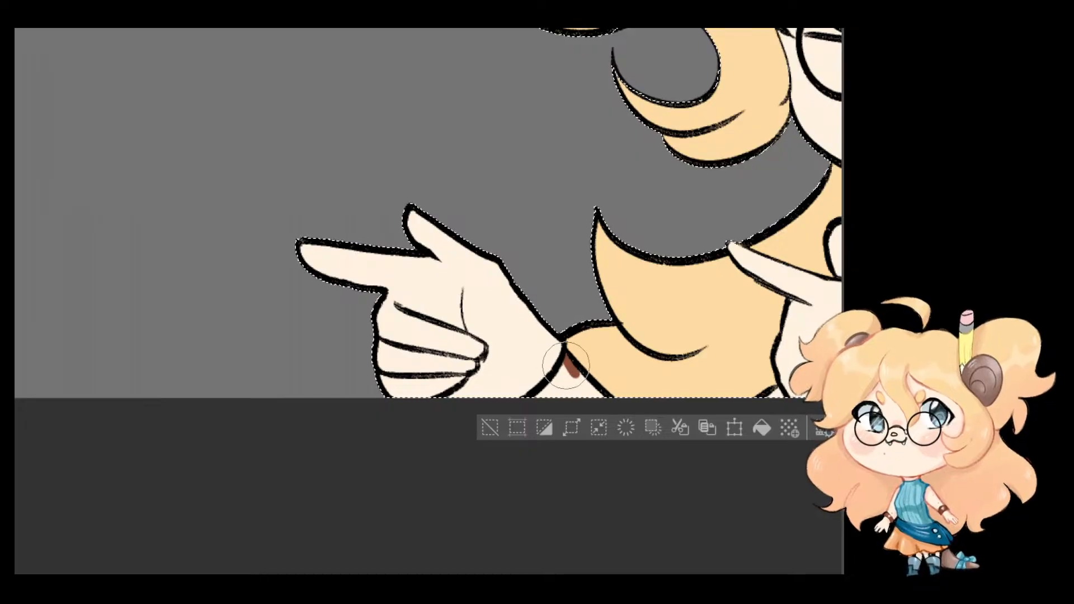
key("[")
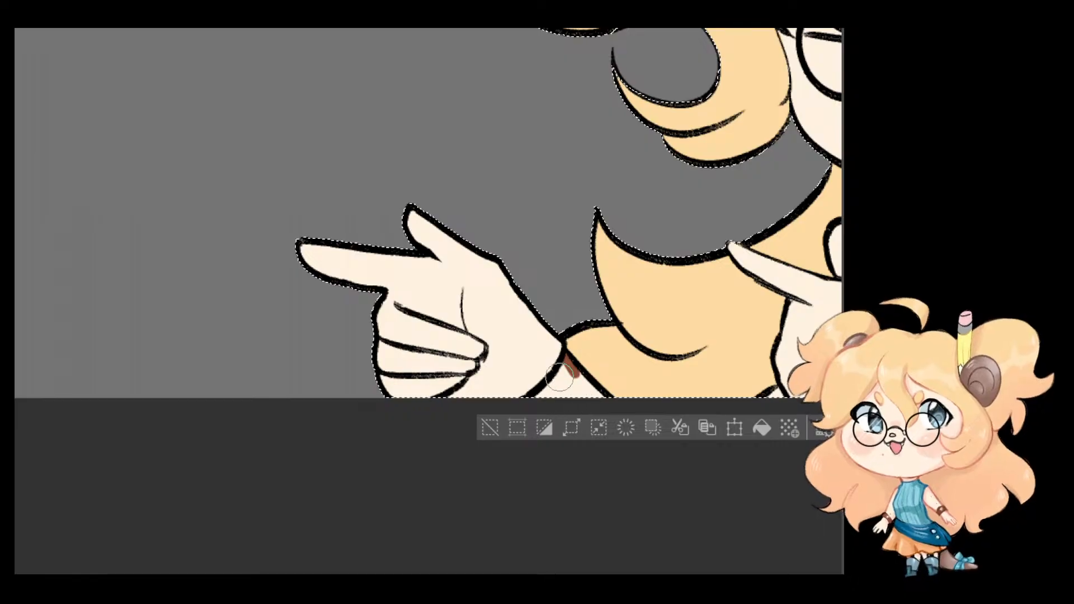
left_click_drag(567, 364, 553, 386)
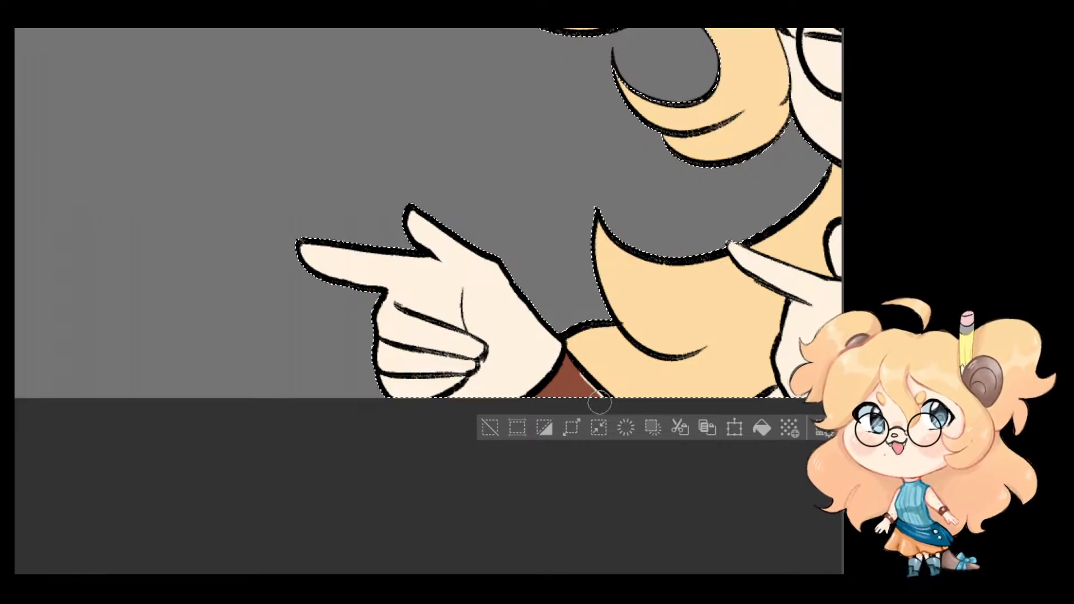
left_click_drag(709, 265, 469, 370)
Step: Paint a mauve-brown border around the inside edge of the curled horn beside the pencil
left_click_drag(593, 252, 359, 394)
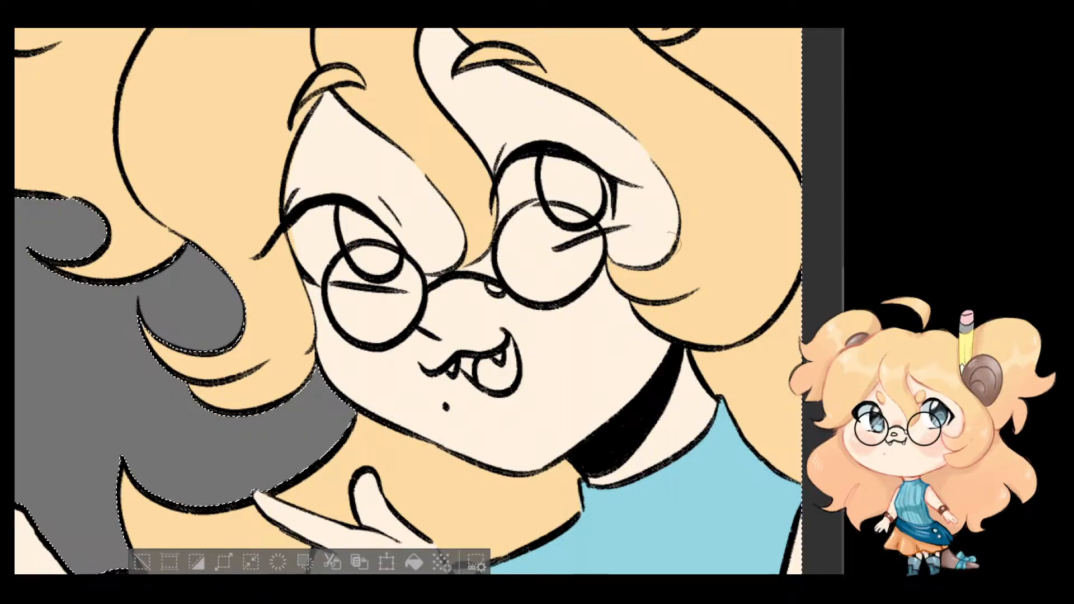
key("ctrl+minus")
left_click_drag(672, 129, 716, 292)
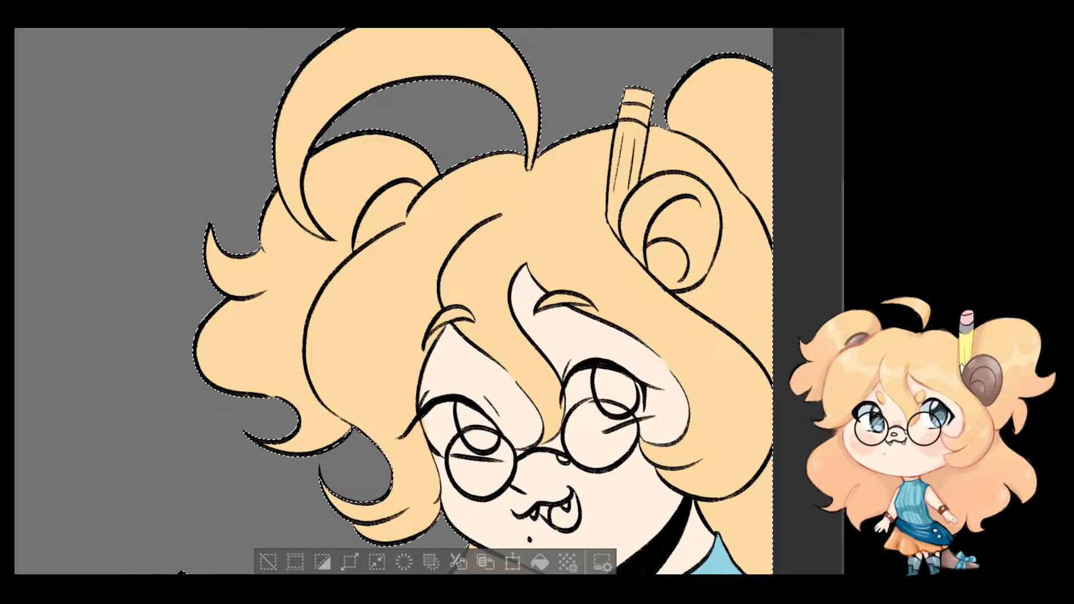
scroll(691, 213, "up", 1)
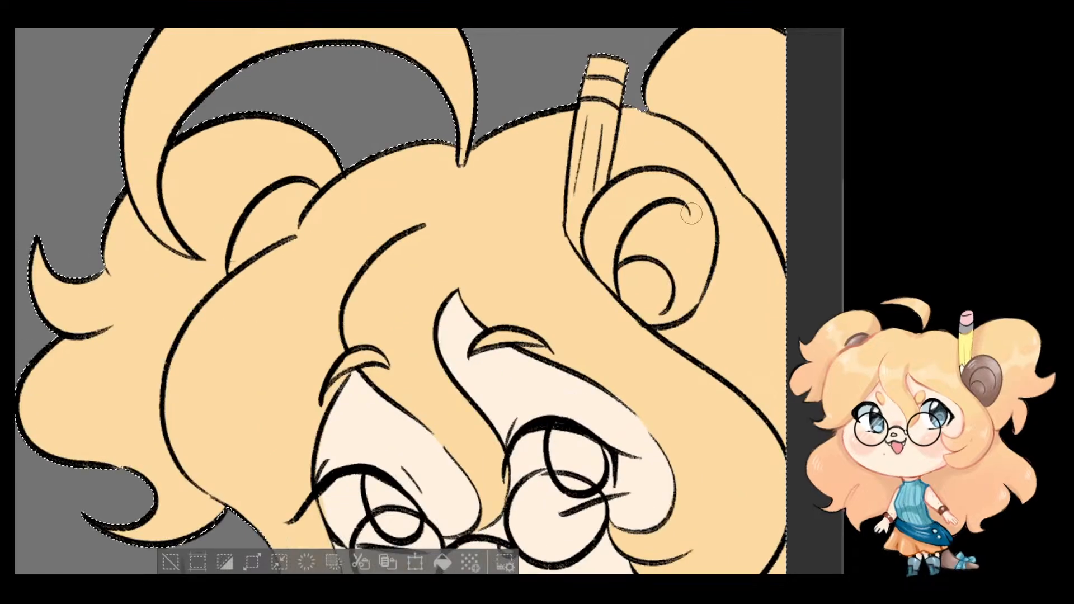
mouse_move(587, 226)
left_mouse_down()
mouse_move(619, 281)
mouse_move(606, 266)
mouse_move(626, 297)
left_mouse_up()
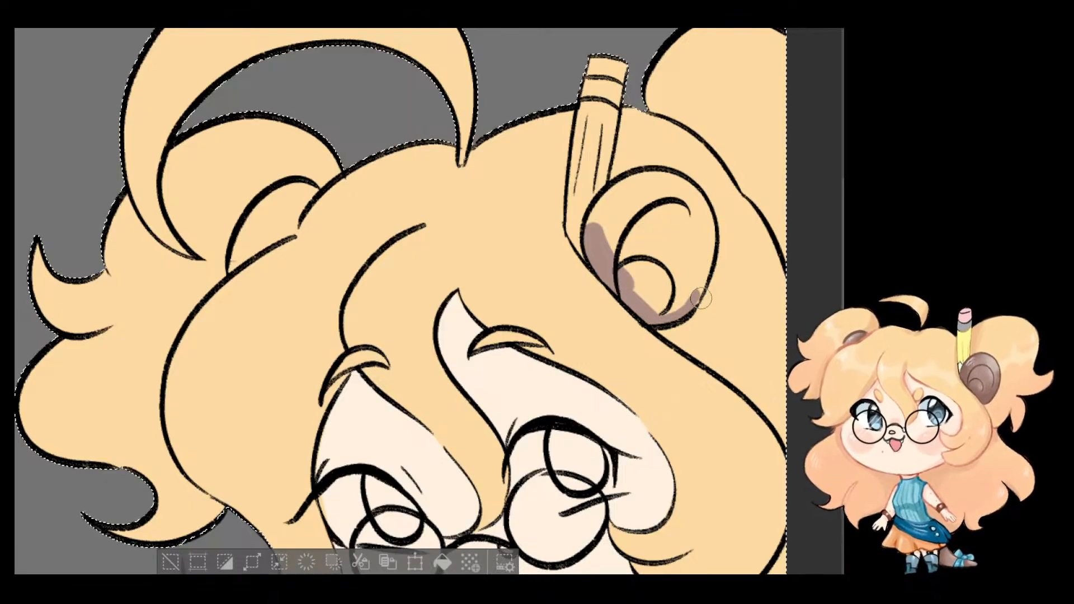
left_click_drag(698, 294, 706, 257)
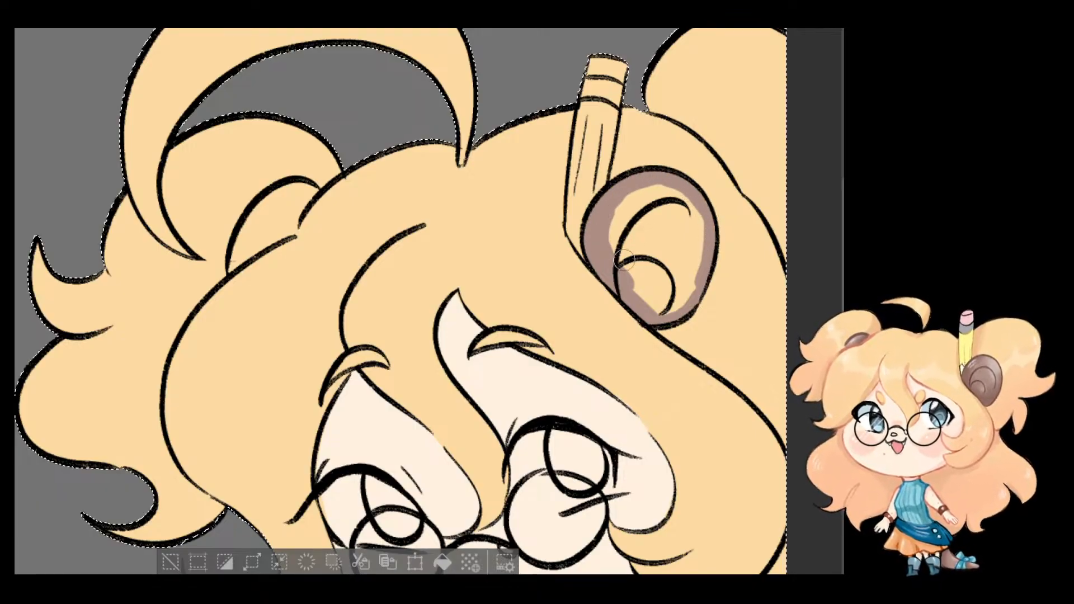
Step: Fill the interior of the bordered horn with mauve brown and paint the partly hidden second horn the same colour
key("g")
left_click(652, 245)
key("b")
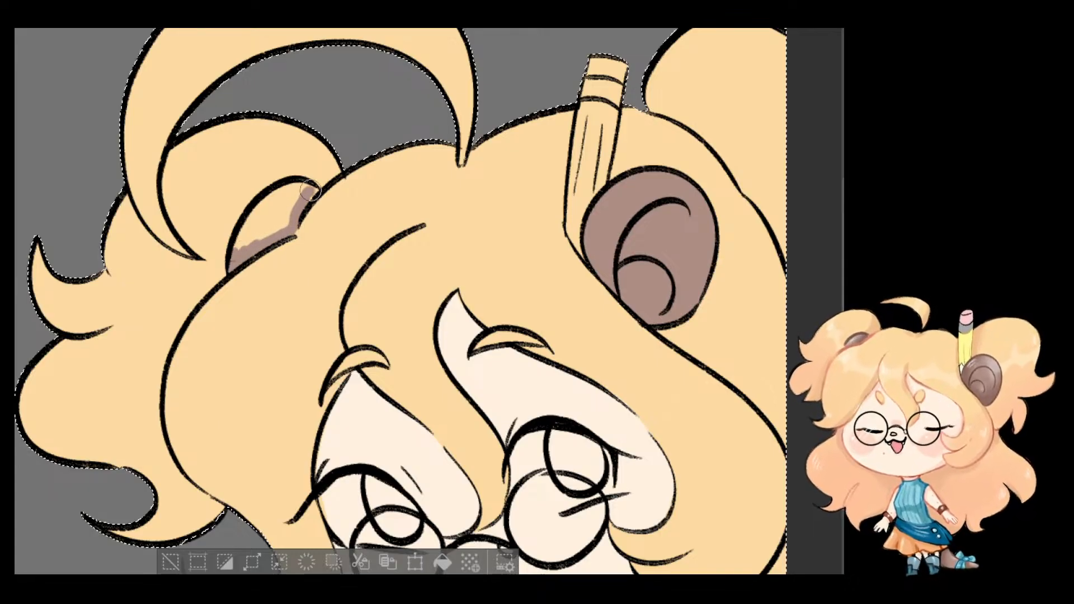
left_click_drag(280, 193, 249, 226)
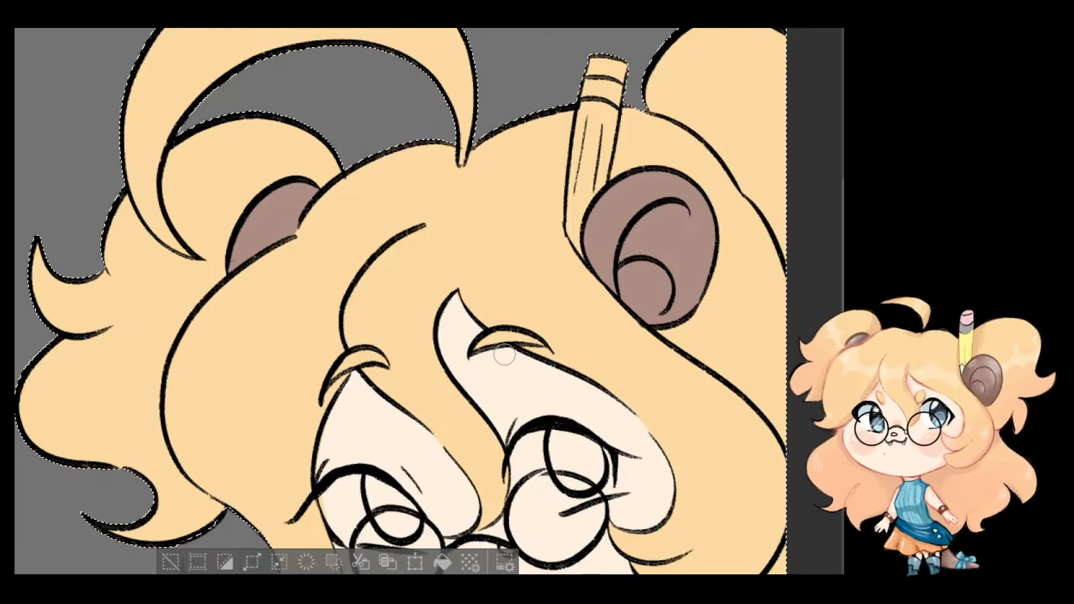
Step: Colour the pencil in the hair with a yellow body, a grey metal band and a pink eraser
left_click_drag(599, 303, 587, 209)
scroll(601, 257, "down", 1)
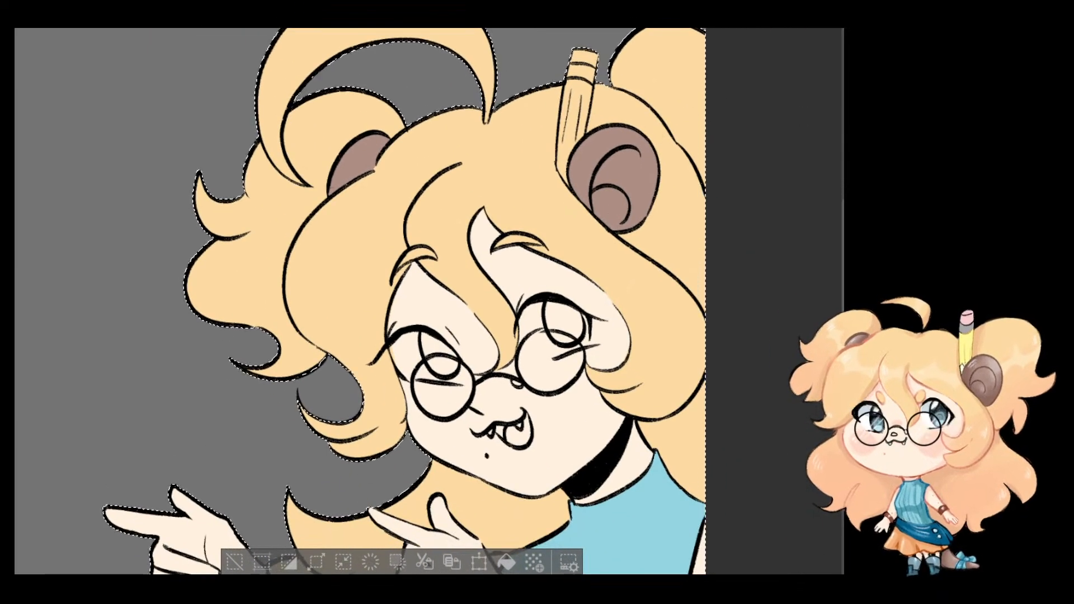
left_click_drag(597, 231, 609, 259)
scroll(627, 201, "up", 4)
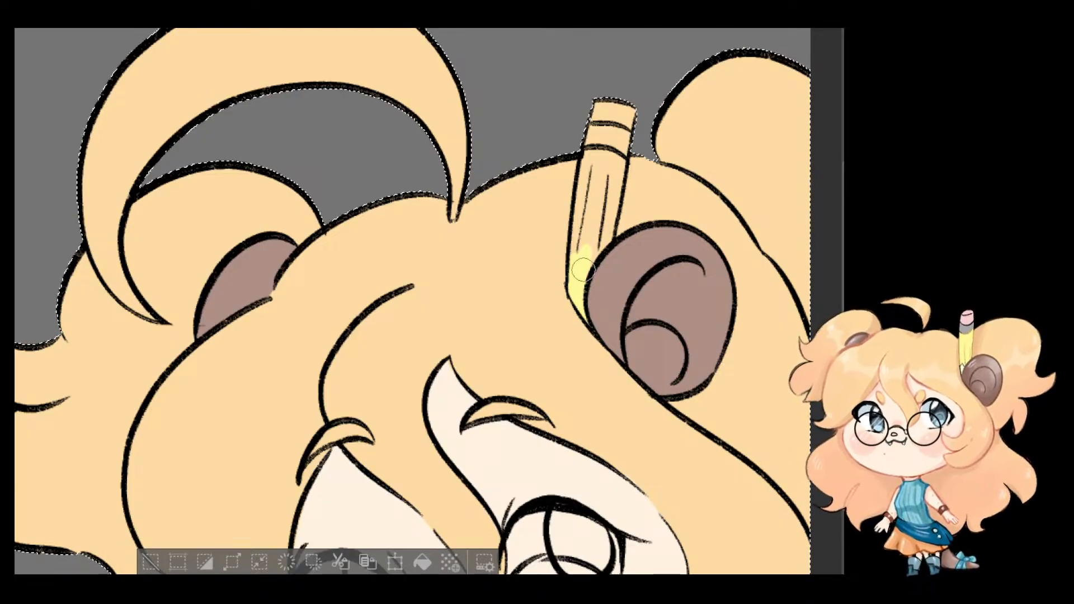
mouse_move(583, 269)
left_mouse_down()
mouse_move(620, 150)
mouse_move(593, 150)
mouse_move(582, 220)
left_mouse_up()
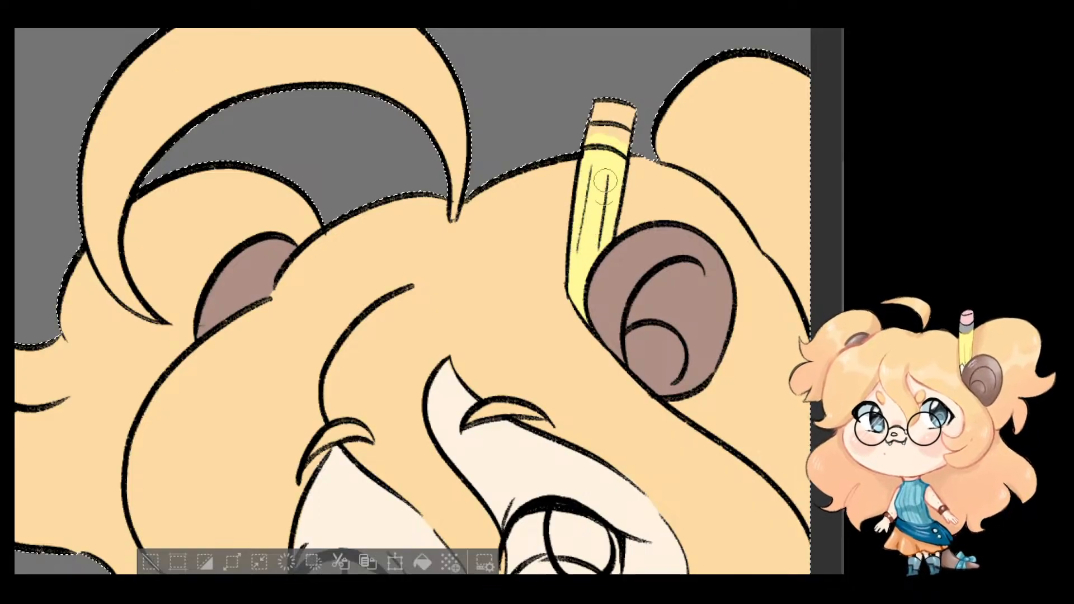
mouse_move(610, 144)
left_mouse_down()
mouse_move(580, 139)
mouse_move(625, 148)
left_mouse_up()
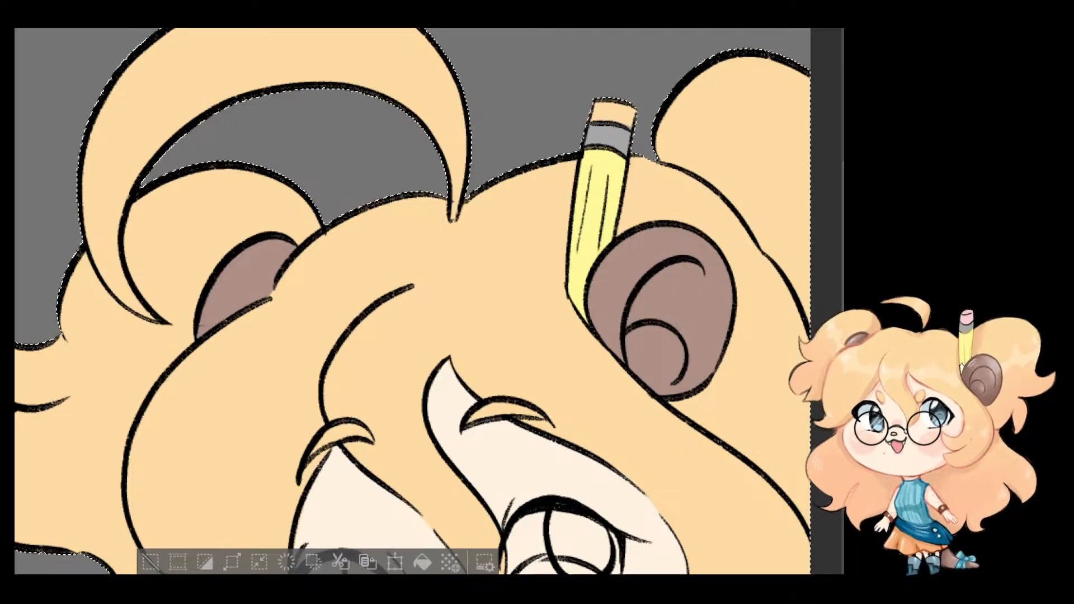
left_click_drag(600, 108, 606, 114)
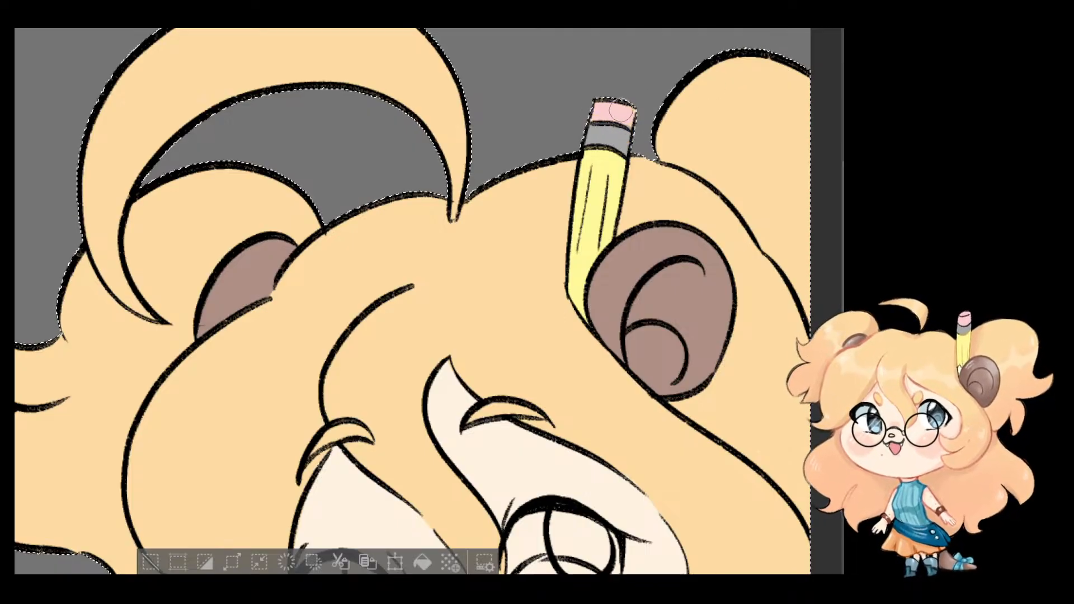
Step: Paint the tongue light pink and the inside of the open mouth pink, leaving the fangs uncoloured
scroll(656, 76, "down", 5)
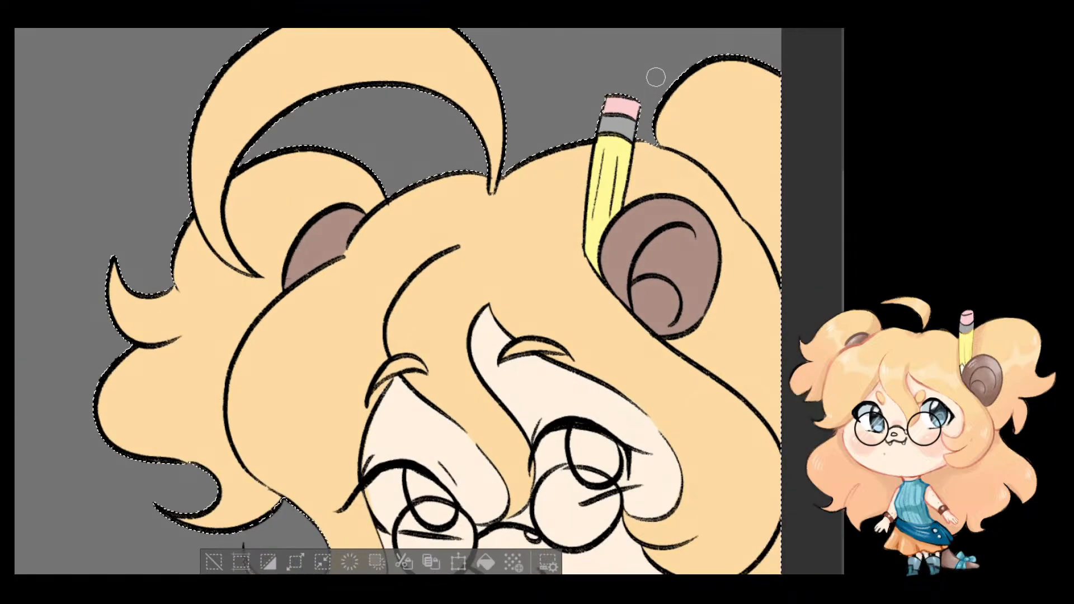
scroll(560, 363, "up", 2)
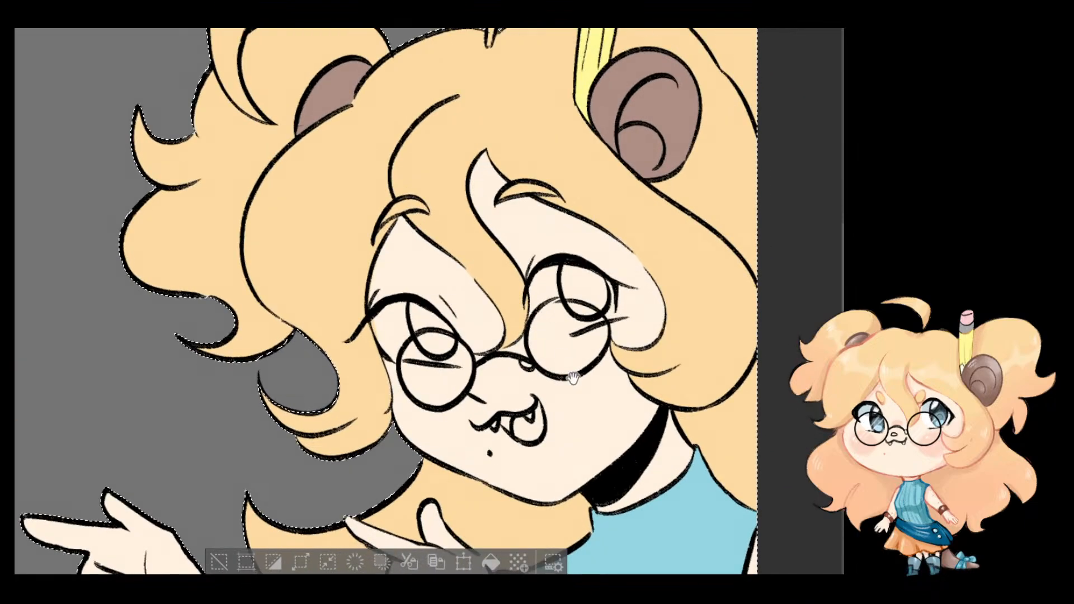
left_click_drag(571, 377, 565, 306)
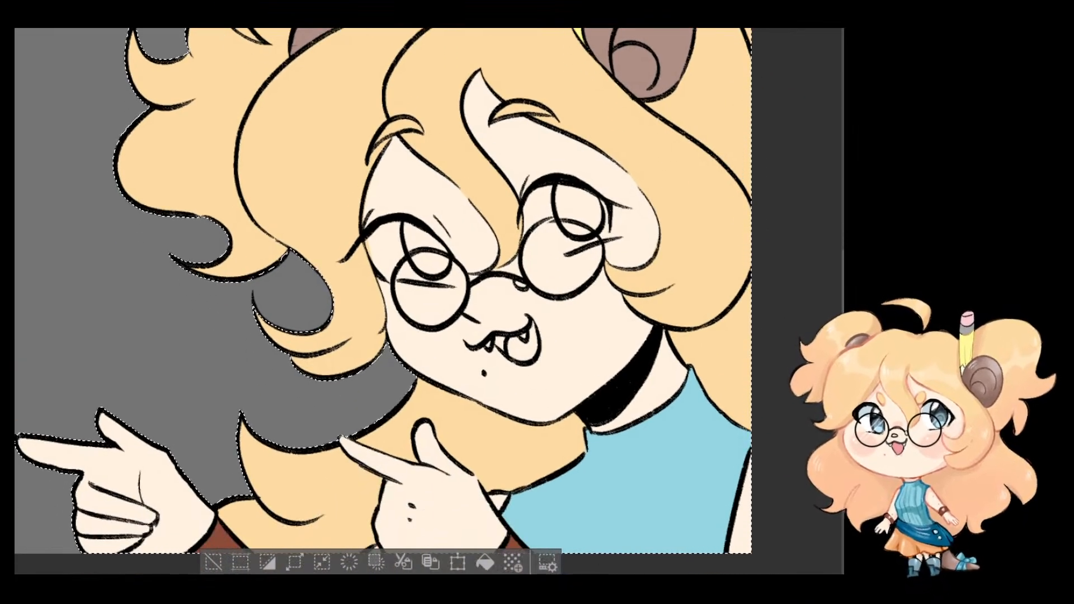
scroll(451, 330, "up", 3)
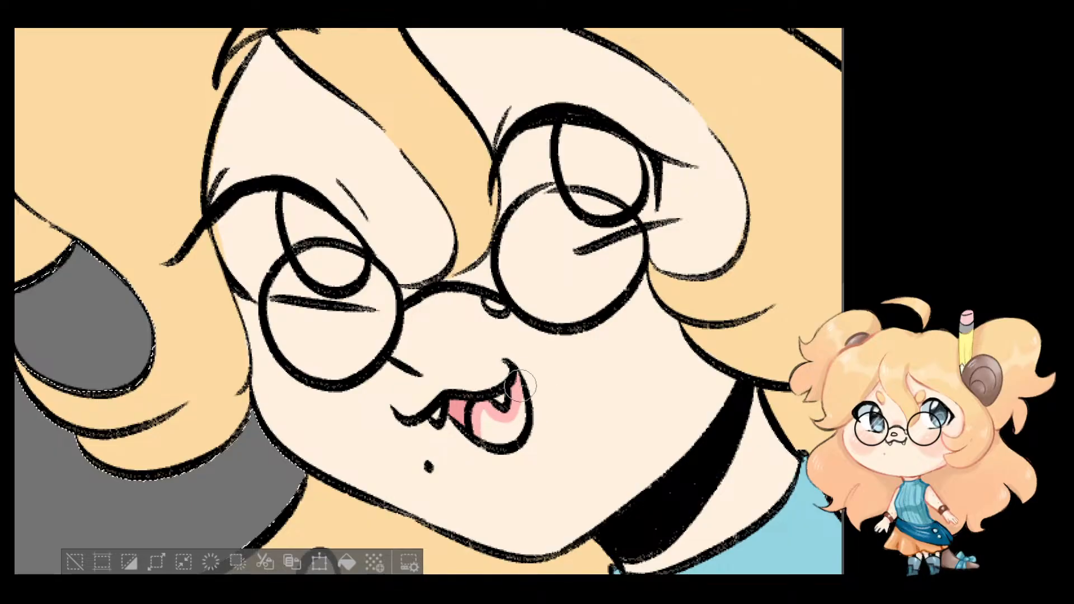
mouse_move(521, 385)
left_mouse_down()
mouse_move(517, 430)
mouse_move(505, 437)
mouse_move(482, 416)
left_mouse_up()
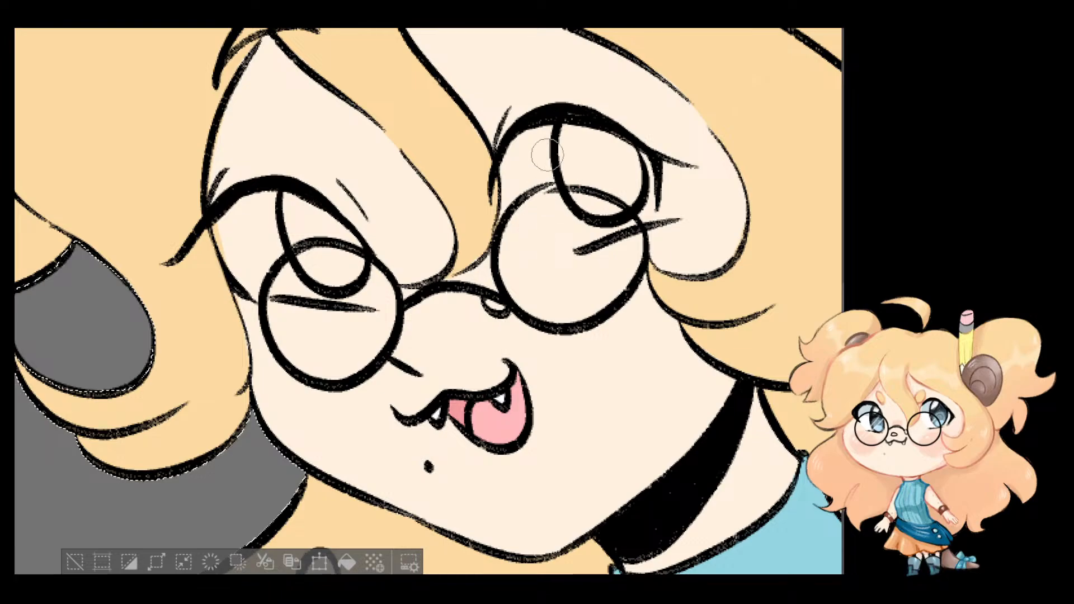
Step: Paint the whites of both eyes white, colour the irises muted blue, and clear the selection
mouse_move(547, 155)
left_mouse_down()
mouse_move(588, 214)
mouse_move(546, 213)
mouse_move(554, 171)
mouse_move(593, 208)
mouse_move(580, 215)
mouse_move(516, 140)
mouse_move(569, 232)
mouse_move(618, 225)
mouse_move(640, 157)
left_mouse_up()
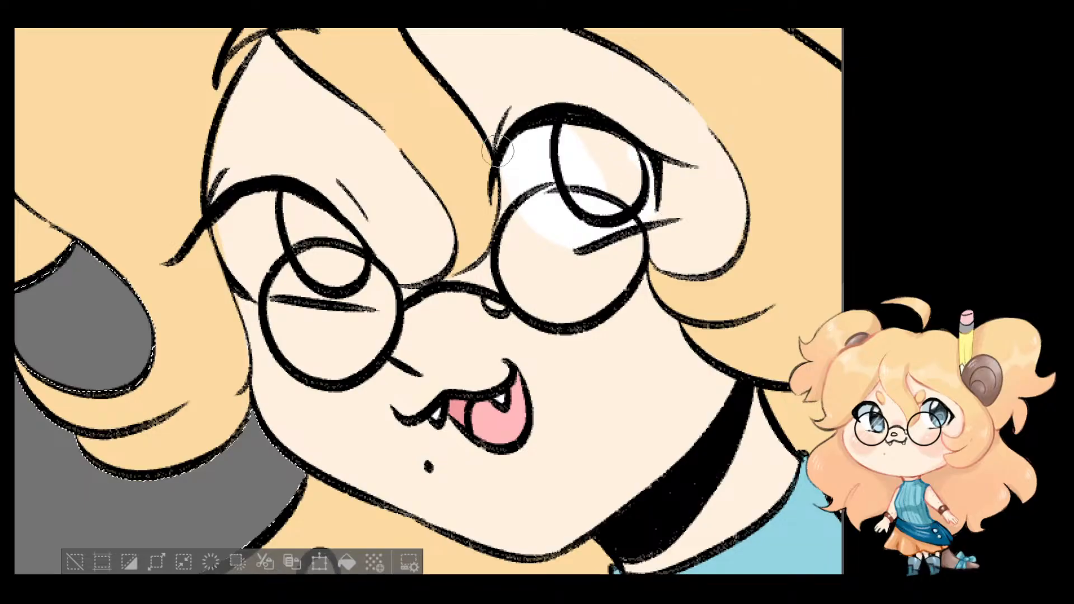
mouse_move(256, 206)
left_mouse_down()
mouse_move(243, 252)
mouse_move(220, 221)
mouse_move(246, 266)
mouse_move(276, 284)
mouse_move(354, 291)
mouse_move(370, 277)
mouse_move(364, 262)
mouse_move(290, 251)
mouse_move(329, 269)
mouse_move(330, 286)
mouse_move(246, 210)
mouse_move(292, 208)
mouse_move(354, 256)
left_mouse_up()
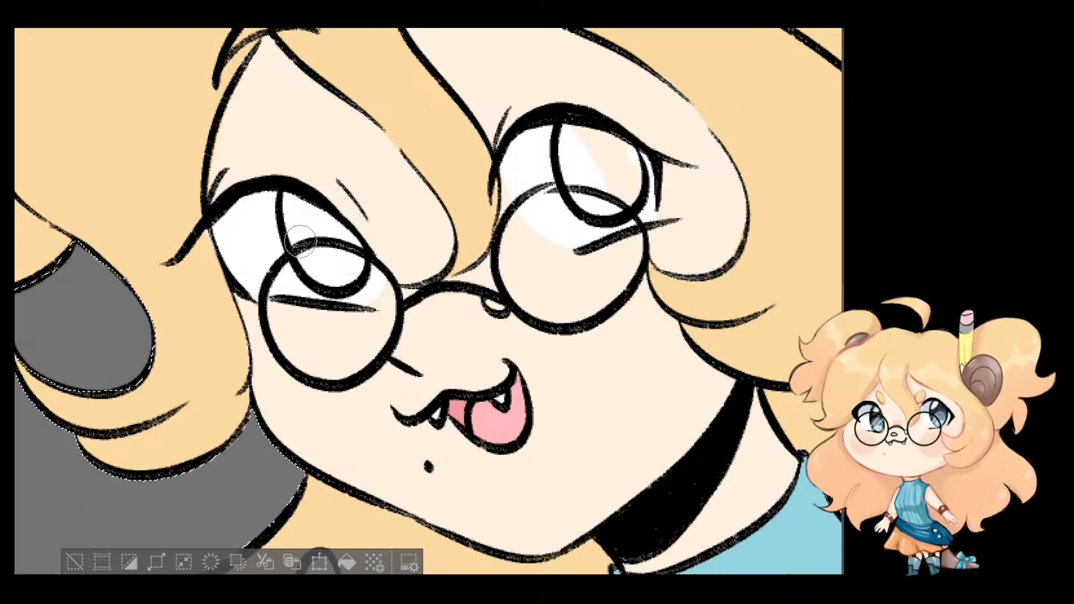
mouse_move(300, 241)
left_mouse_down()
mouse_move(283, 194)
mouse_move(299, 236)
left_mouse_up()
left_click_drag(290, 200, 324, 266)
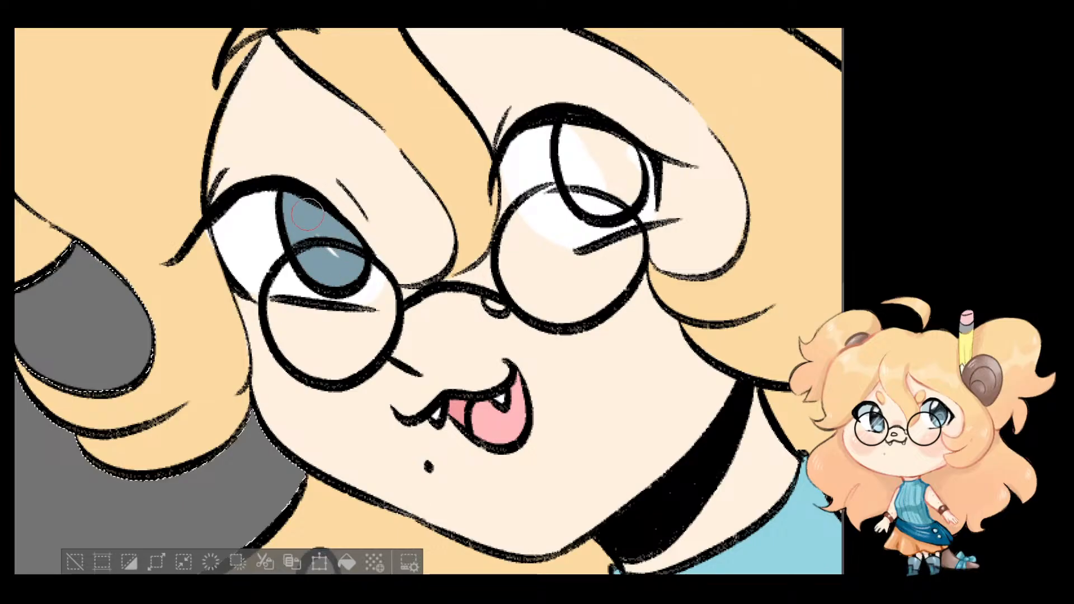
mouse_move(570, 128)
left_mouse_down()
mouse_move(570, 172)
mouse_move(600, 200)
mouse_move(623, 191)
mouse_move(619, 153)
mouse_move(581, 139)
left_mouse_up()
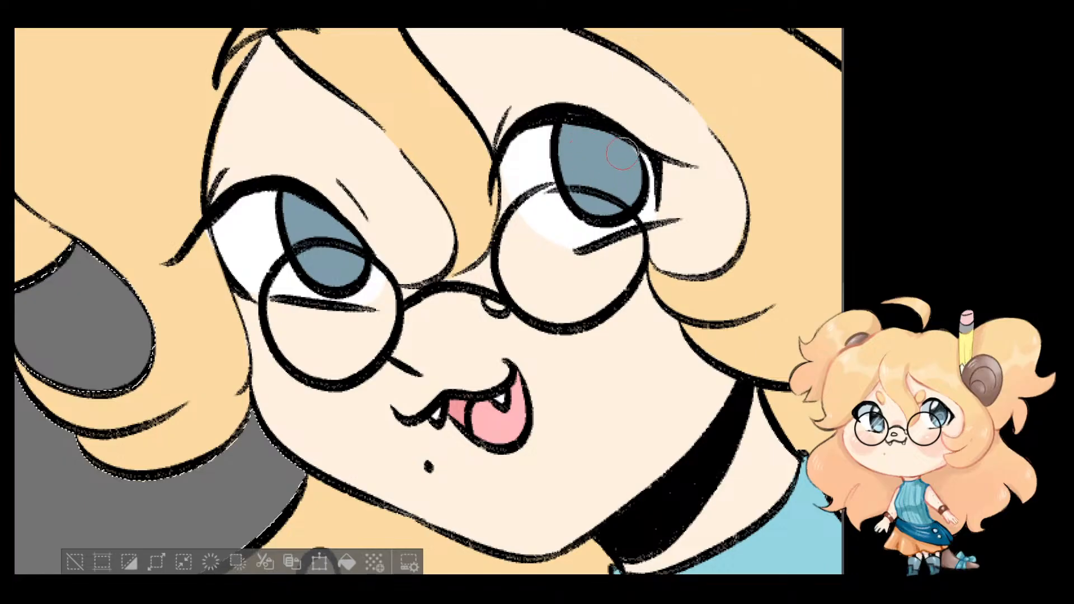
scroll(621, 151, "down", 1)
scroll(622, 150, "down", 3)
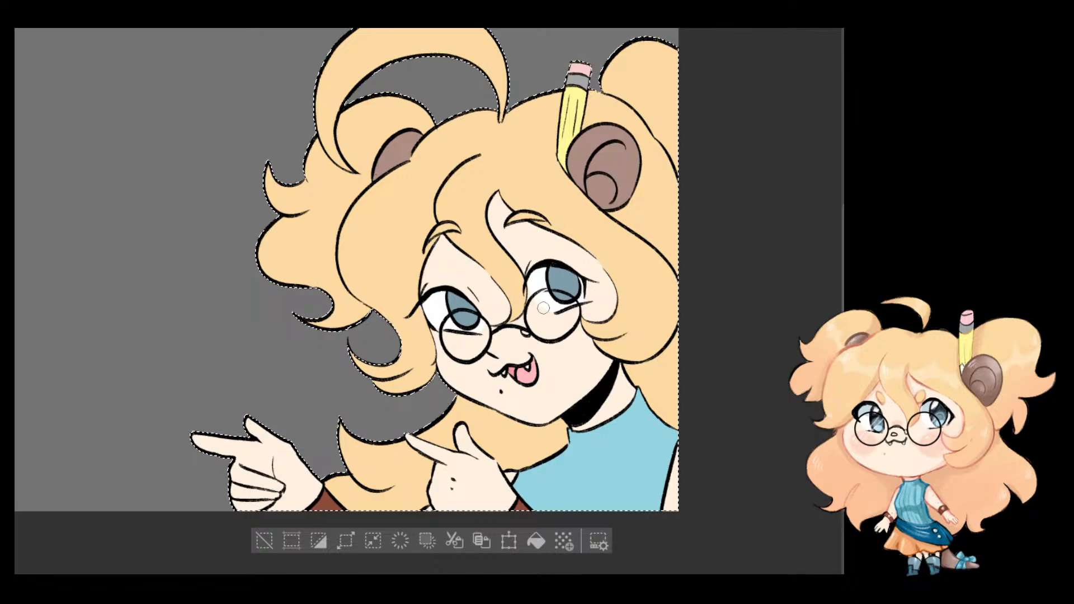
key("ctrl+d")
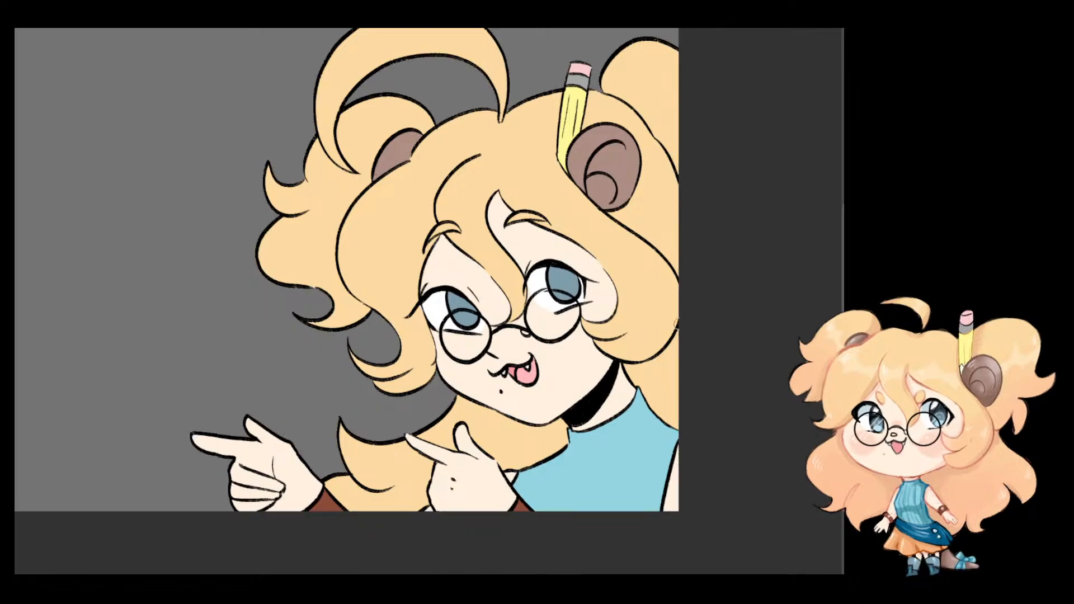
Step: Reselect the character and brush soft pink blush onto both cheeks beneath the glasses
scroll(619, 258, "down", 2)
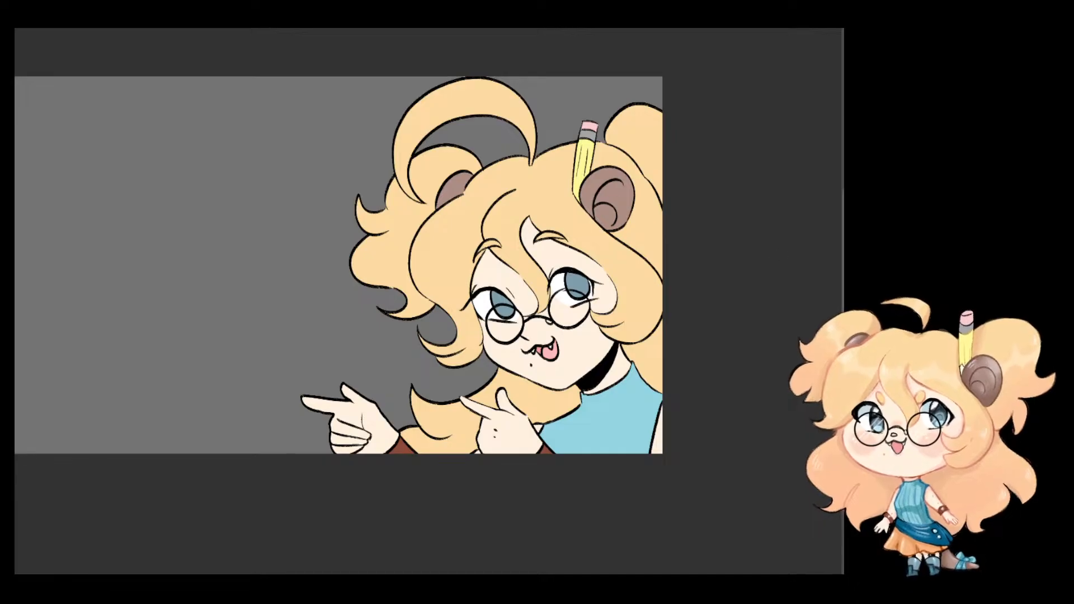
scroll(548, 360, "up", 3)
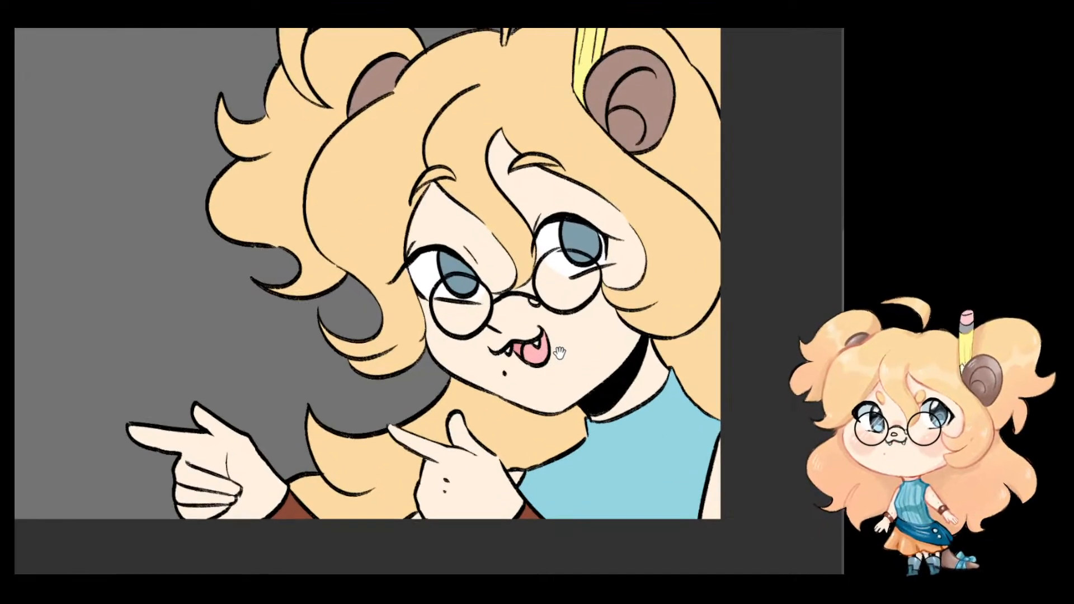
left_click_drag(559, 353, 571, 388)
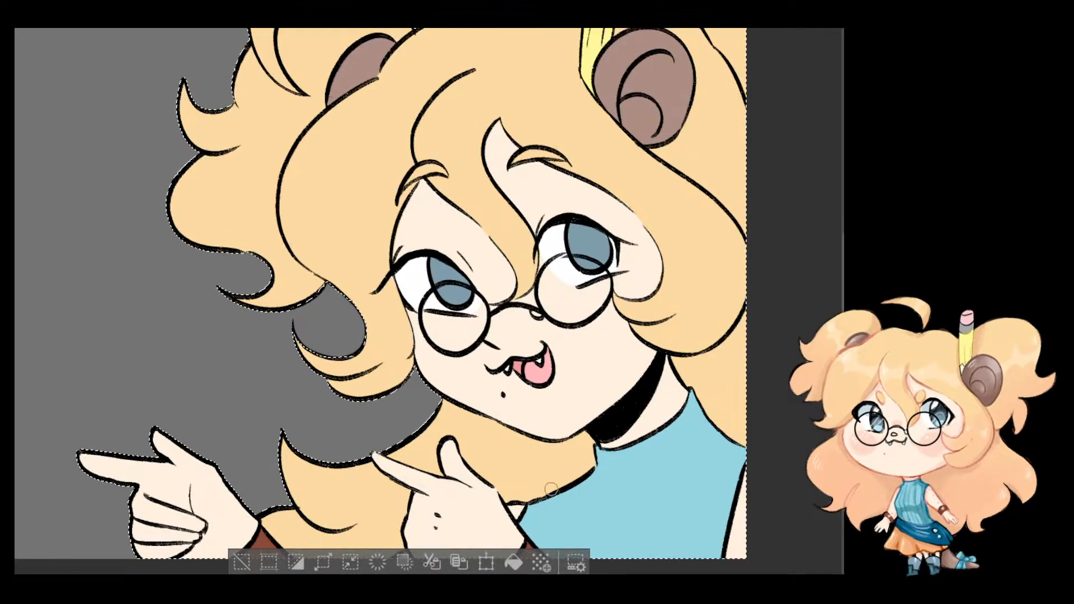
scroll(551, 489, "up", 2)
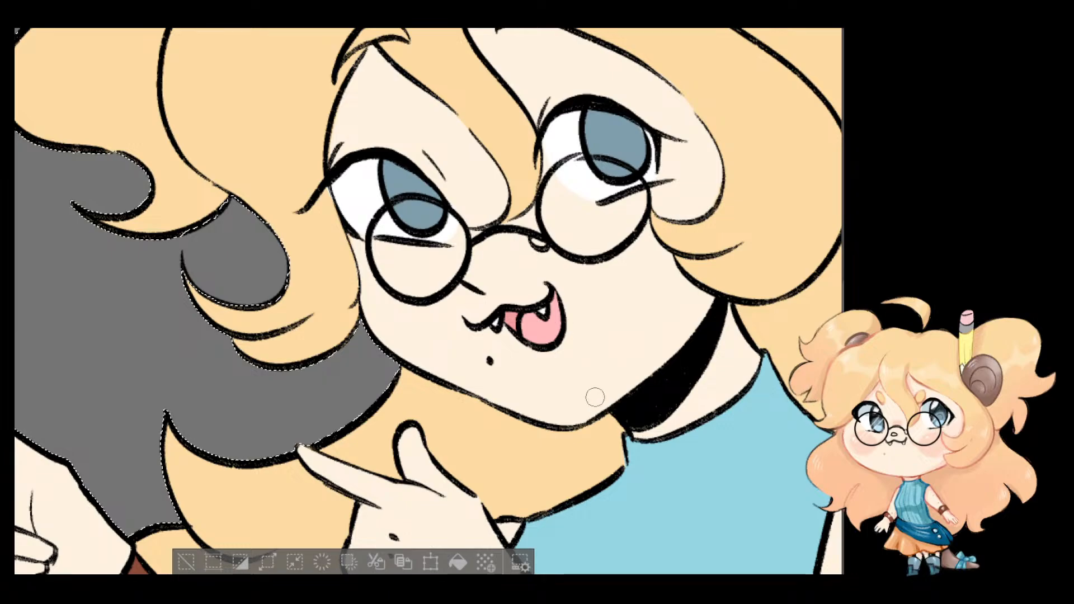
mouse_move(616, 278)
left_mouse_down()
mouse_move(638, 295)
mouse_move(637, 313)
left_mouse_up()
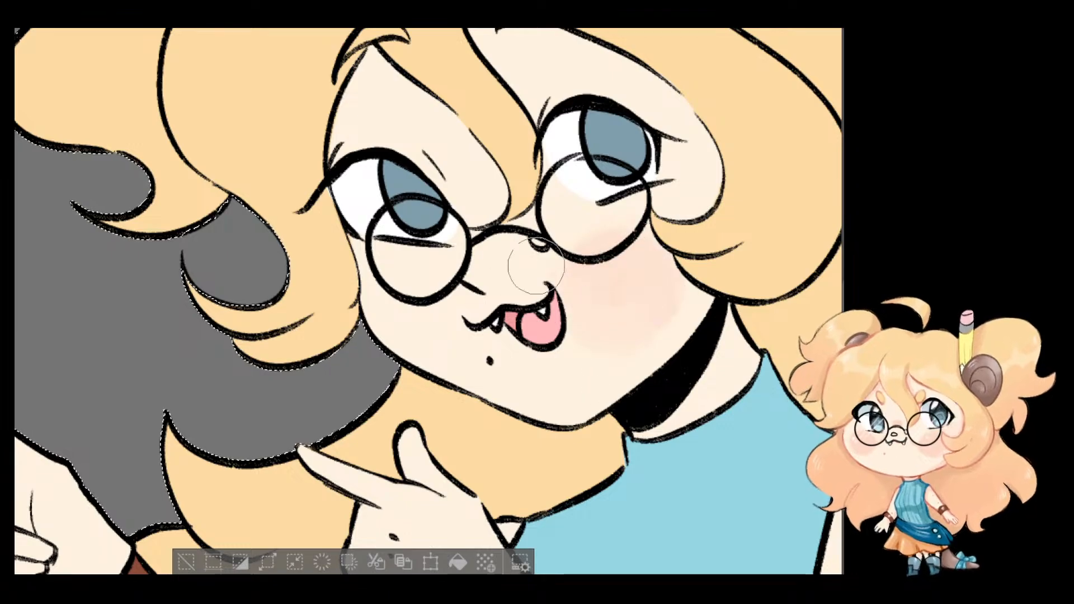
mouse_move(389, 296)
left_mouse_down()
mouse_move(423, 316)
mouse_move(401, 338)
left_mouse_up()
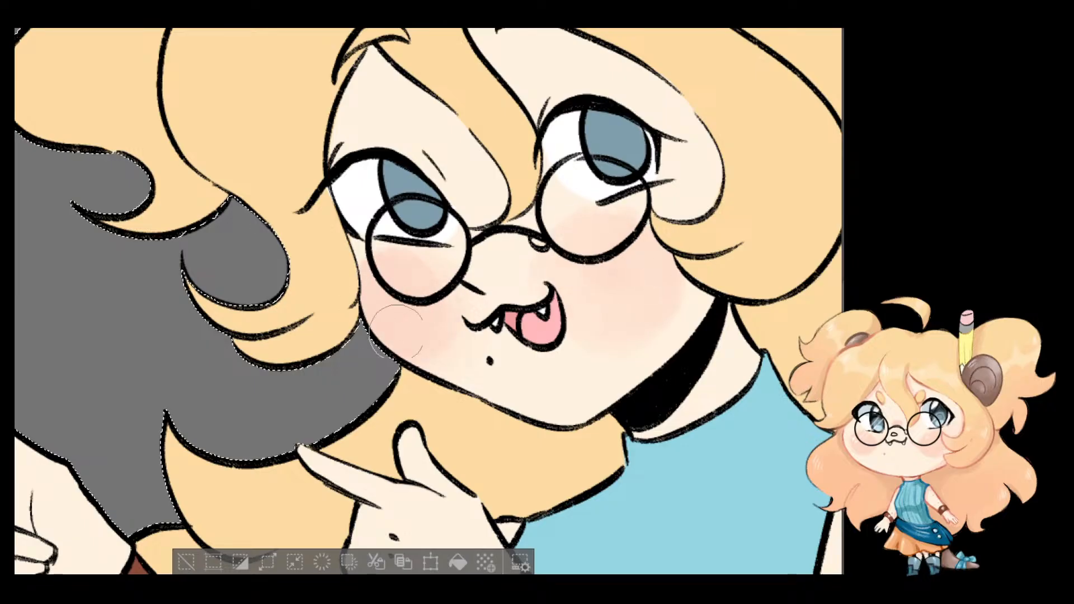
scroll(709, 313, "down", 5)
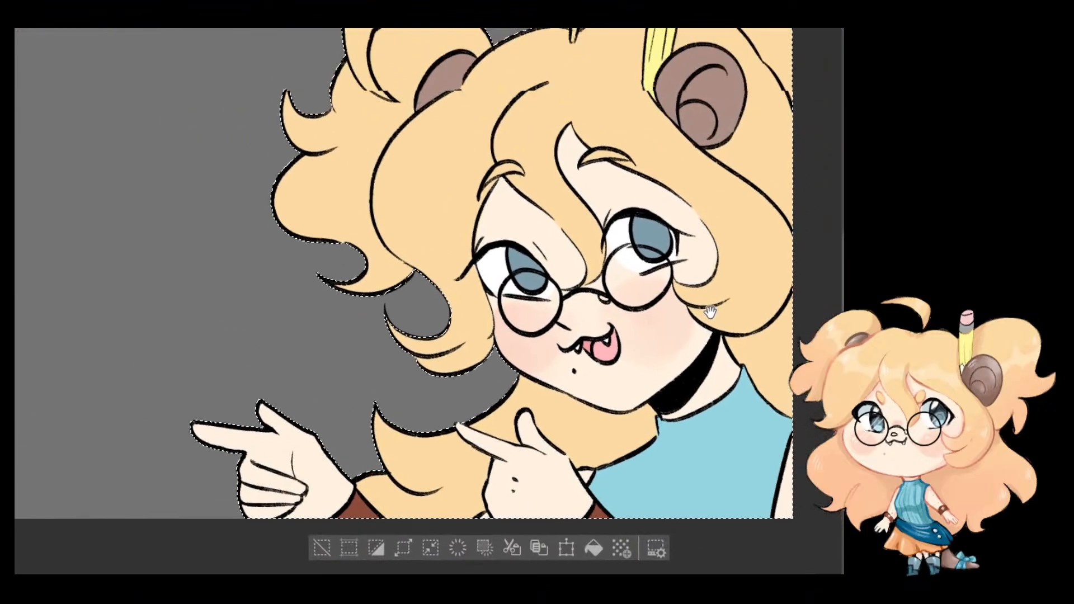
Step: Add soft pink shading to the skin along the fringe, on the neck and across both hands
scroll(698, 325, "up", 2)
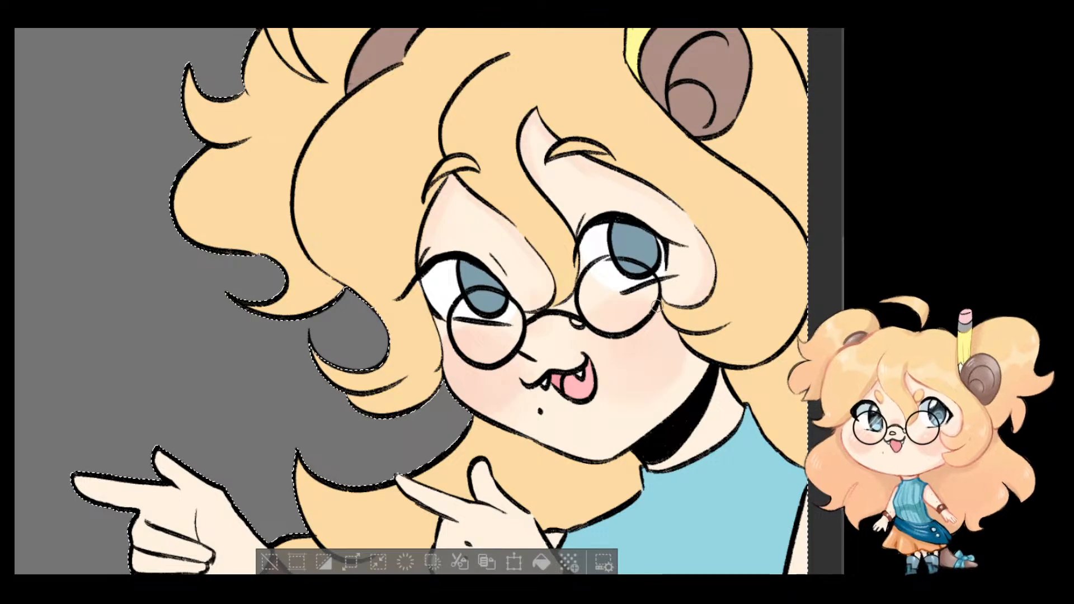
scroll(712, 343, "down", 2)
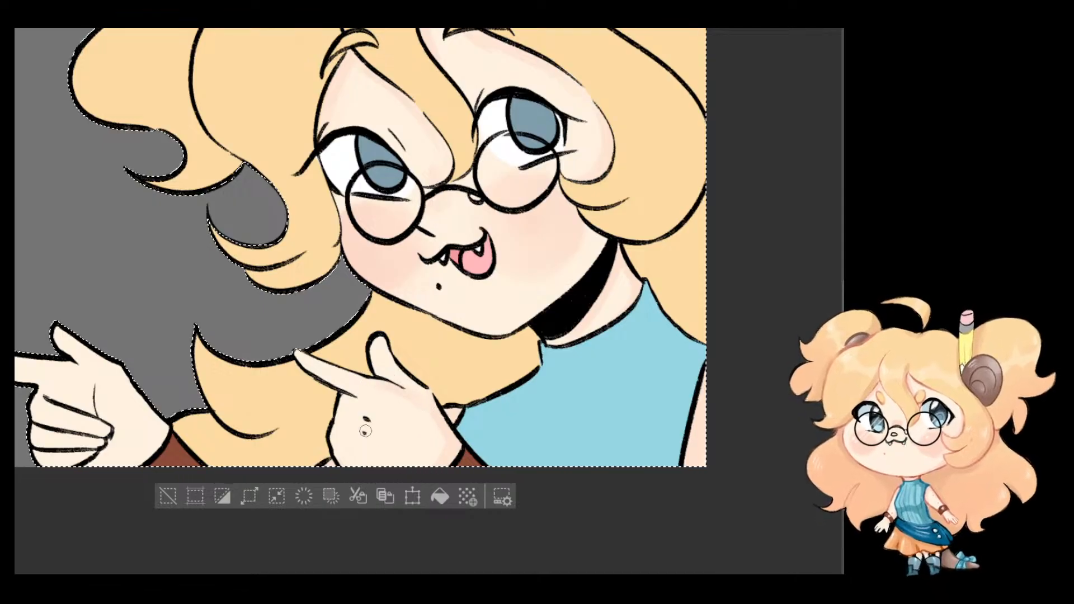
left_click_drag(180, 420, 312, 413)
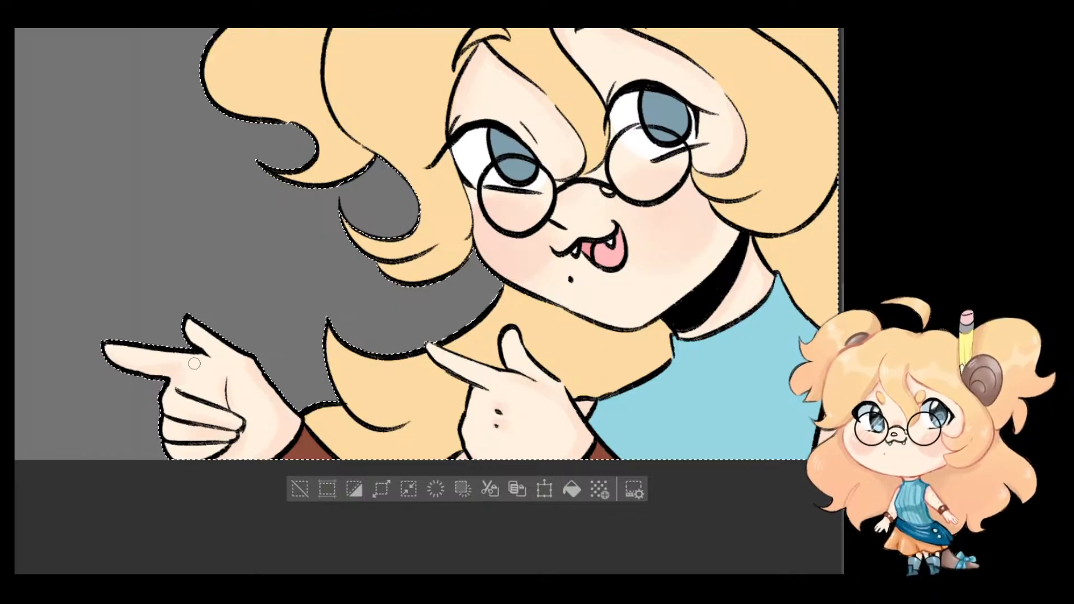
key("space")
left_click_drag(577, 211, 496, 343)
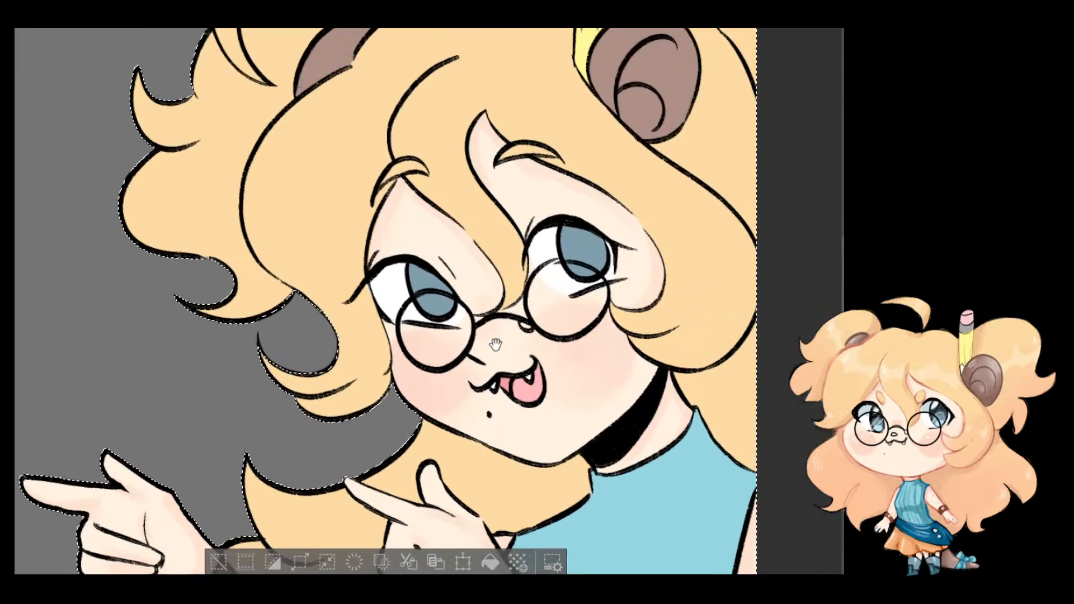
left_click_drag(582, 238, 539, 302)
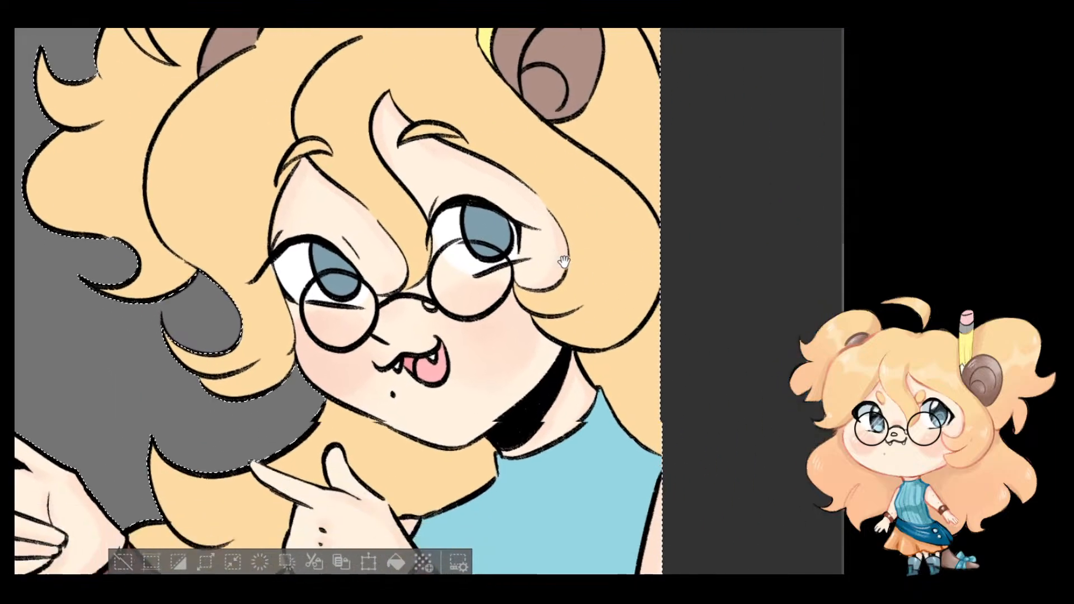
key("space")
left_click_drag(621, 331, 555, 229)
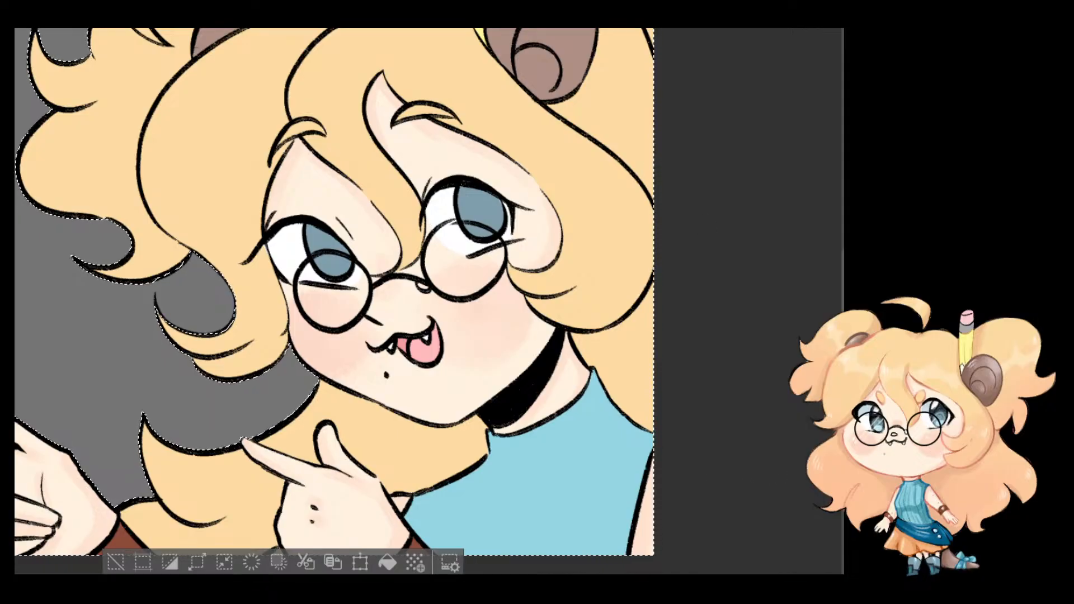
scroll(531, 474, "down", 3)
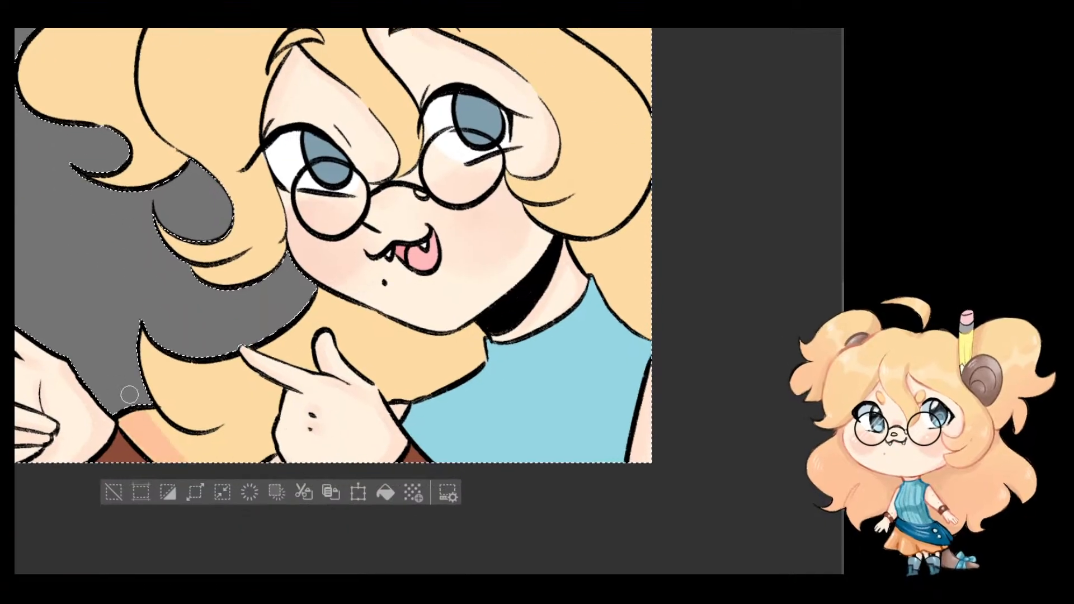
key("ctrl+z")
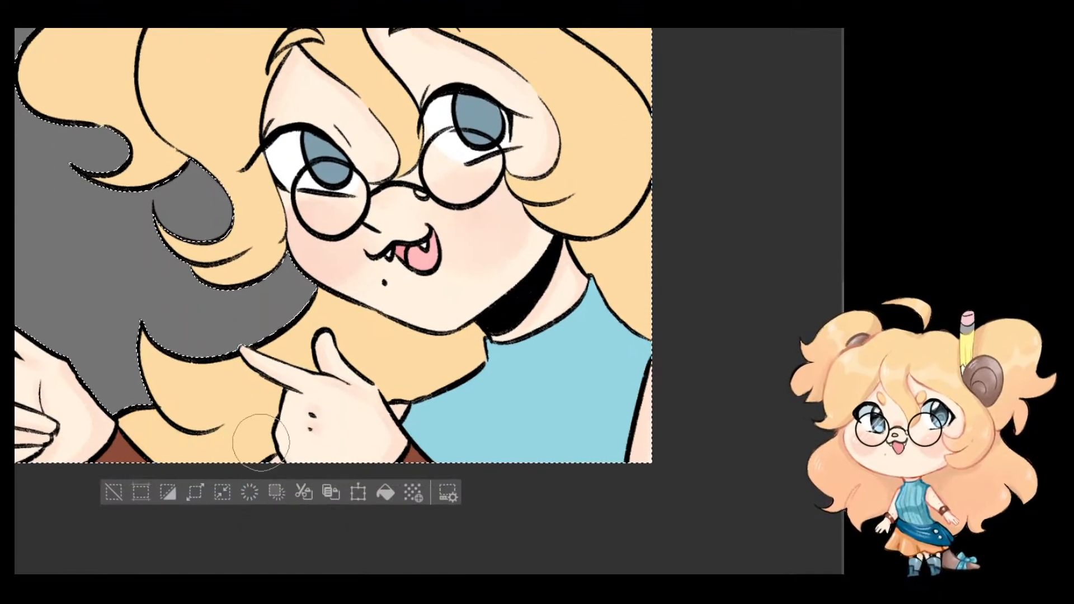
key("]")
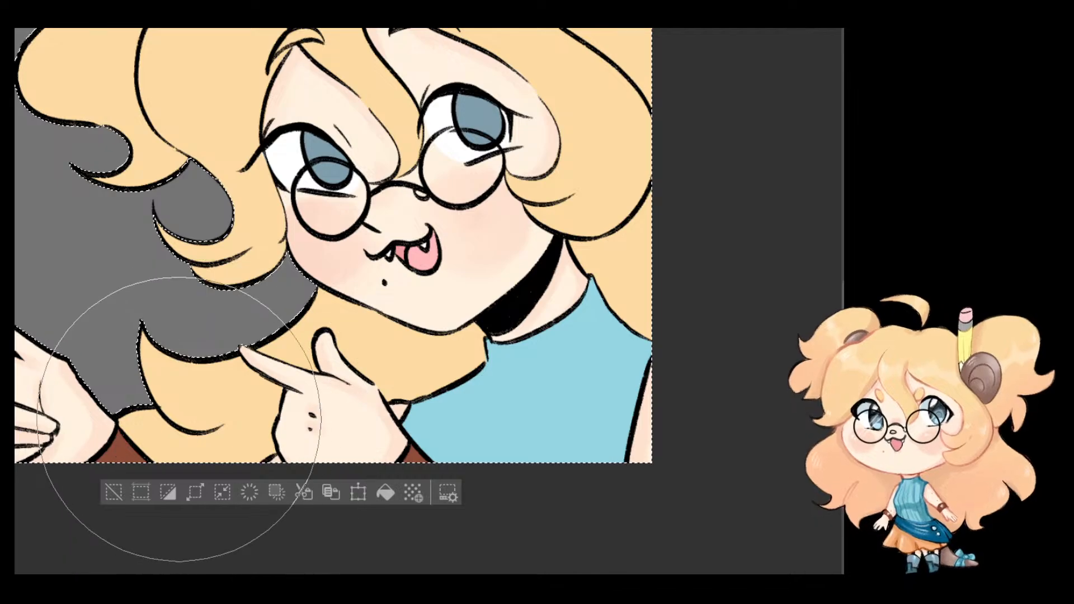
key("[")
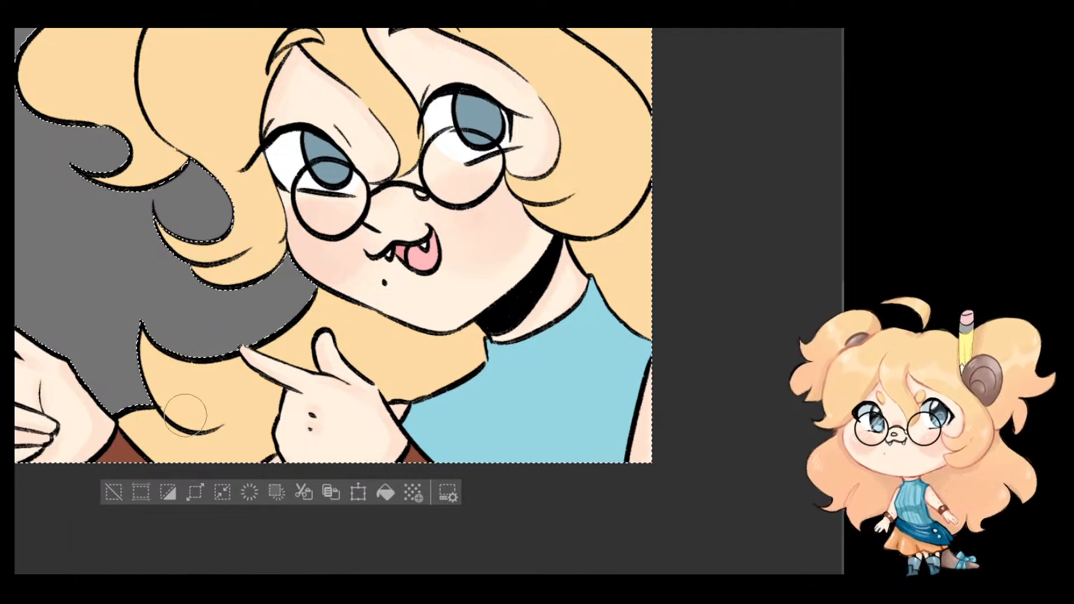
key("]")
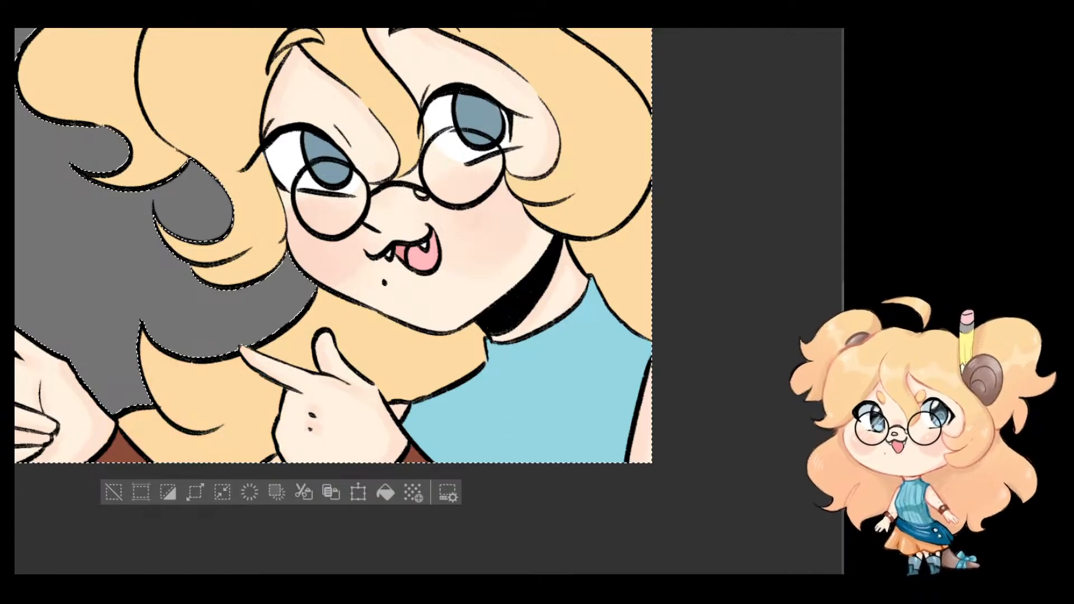
mouse_move(180, 371)
left_mouse_down()
mouse_move(140, 423)
mouse_move(95, 445)
mouse_move(126, 384)
left_mouse_up()
key("ctrl+z")
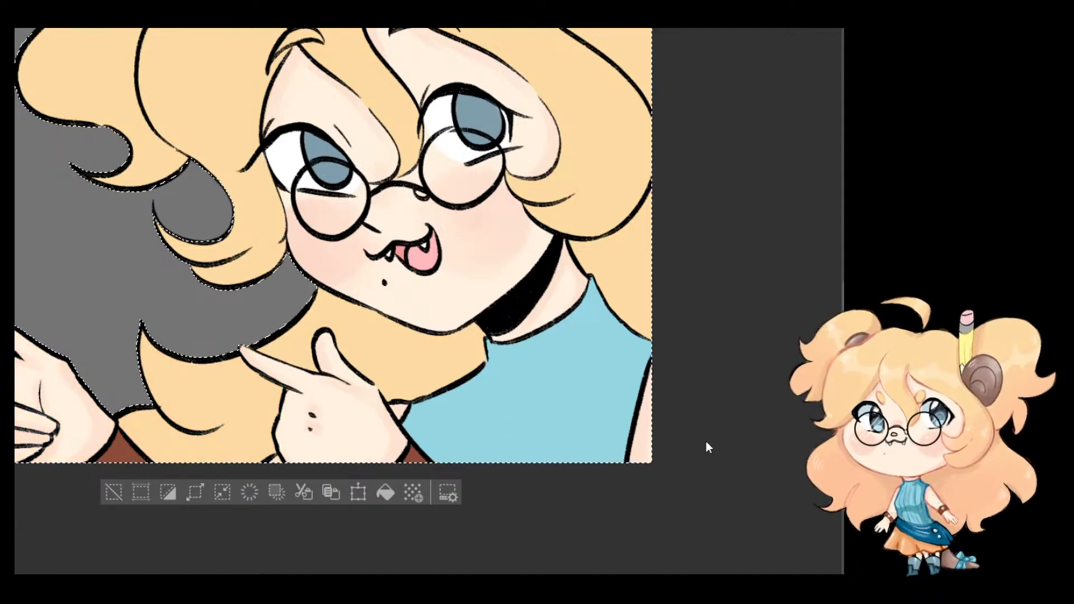
key("ctrl+z")
Step: Select the hair and brush a soft peach gradient over its lower strands and the side locks framing the face
mouse_move(185, 441)
left_mouse_down()
mouse_move(173, 395)
mouse_move(273, 438)
left_mouse_up()
mouse_move(521, 314)
left_mouse_down()
mouse_move(627, 213)
mouse_move(601, 145)
left_mouse_up()
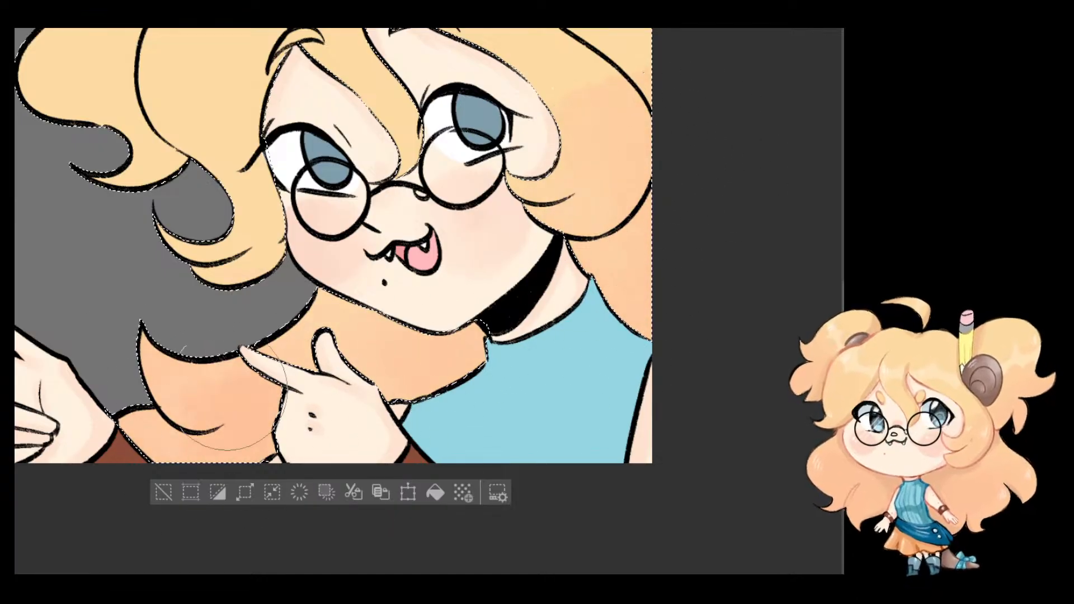
mouse_move(218, 291)
left_mouse_down()
mouse_move(215, 240)
mouse_move(251, 222)
left_mouse_up()
left_click_drag(657, 181, 595, 280)
mouse_move(582, 222)
left_mouse_down()
mouse_move(525, 249)
mouse_move(557, 149)
left_mouse_up()
left_click_drag(427, 426, 614, 242)
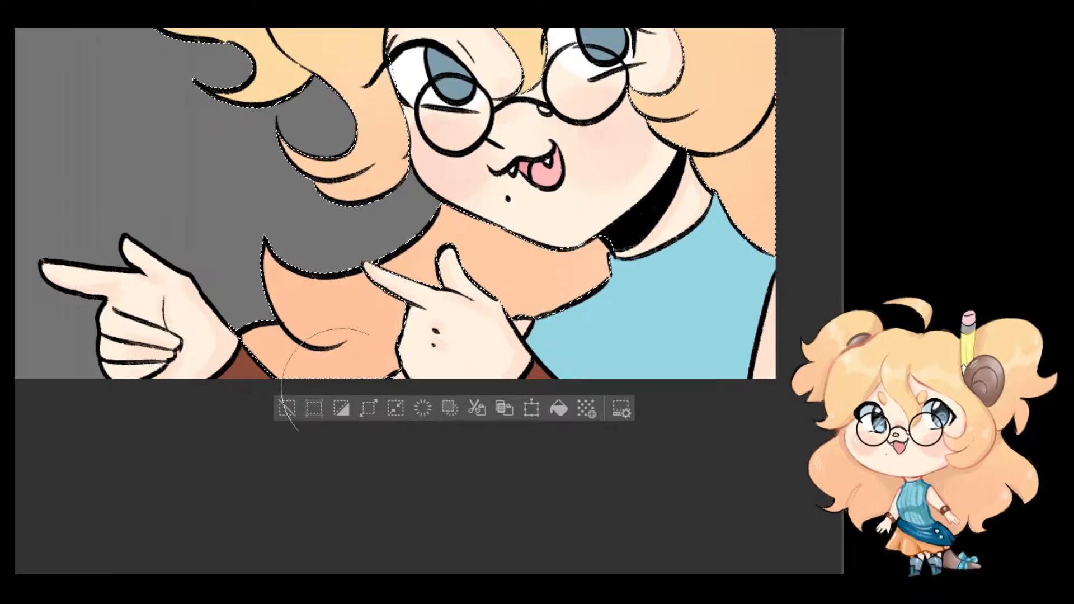
left_click_drag(810, 129, 748, 132)
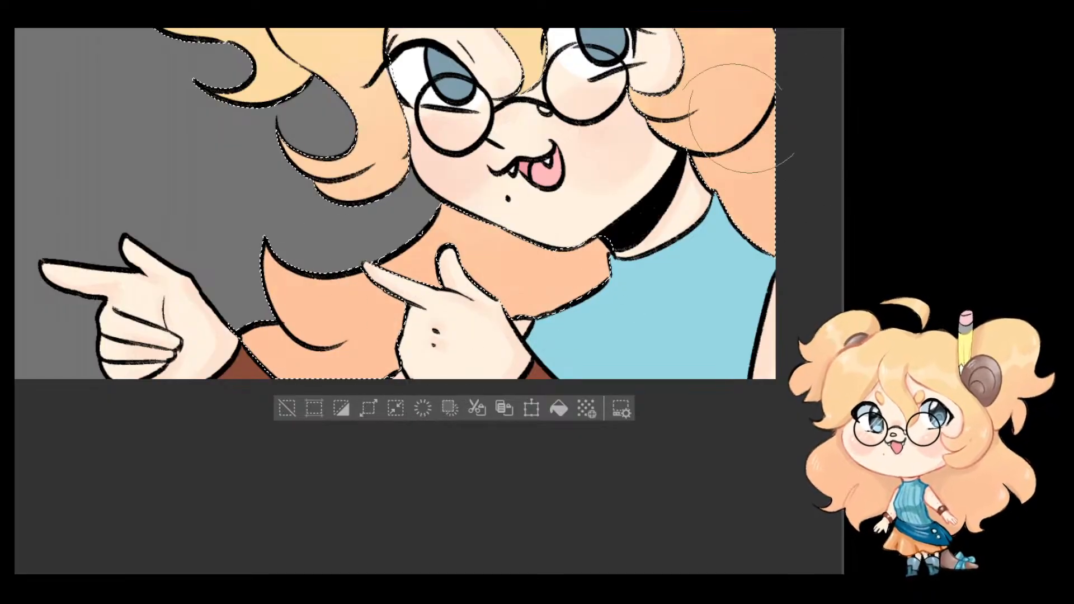
left_click_drag(643, 134, 676, 323)
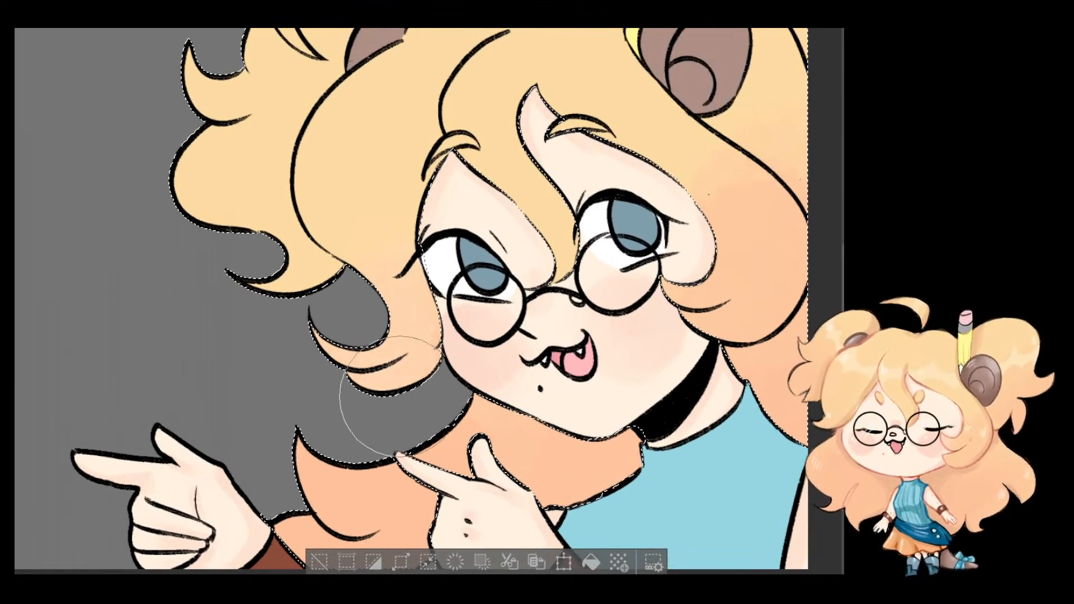
Step: Blend soft peach into the ends of the front locks, the pigtail and the large curved cowlick
left_click_drag(398, 395, 360, 337)
left_click_drag(330, 387, 338, 383)
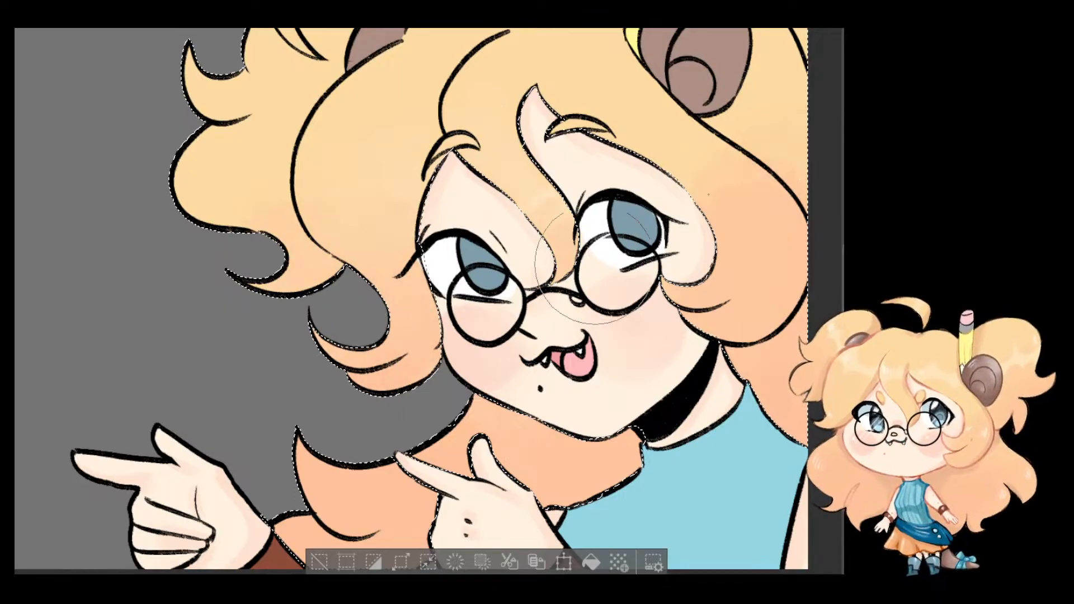
left_click_drag(573, 142, 578, 399)
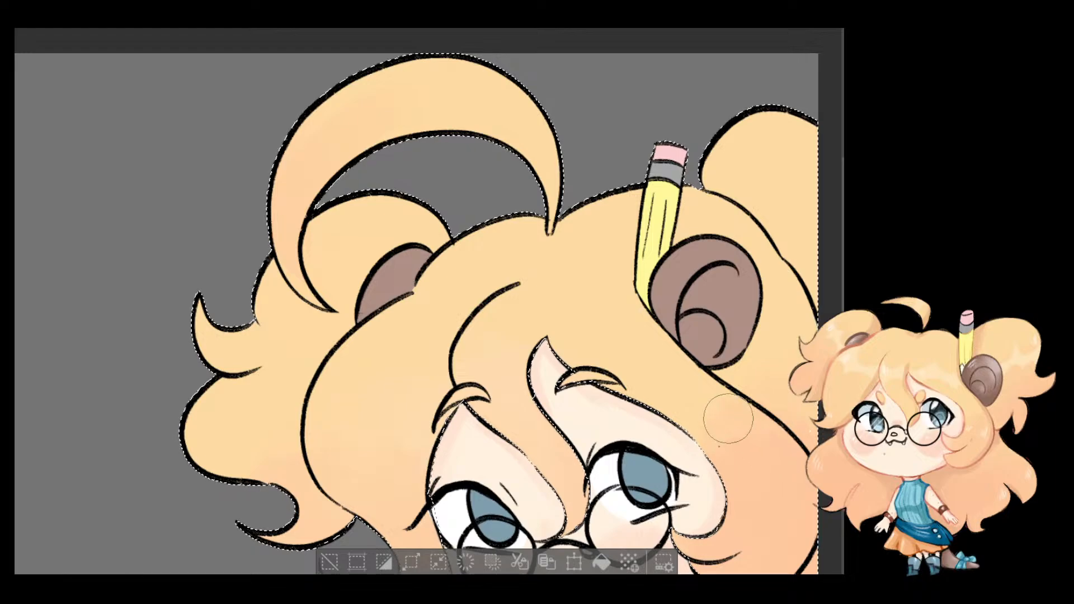
scroll(571, 271, "down", 3)
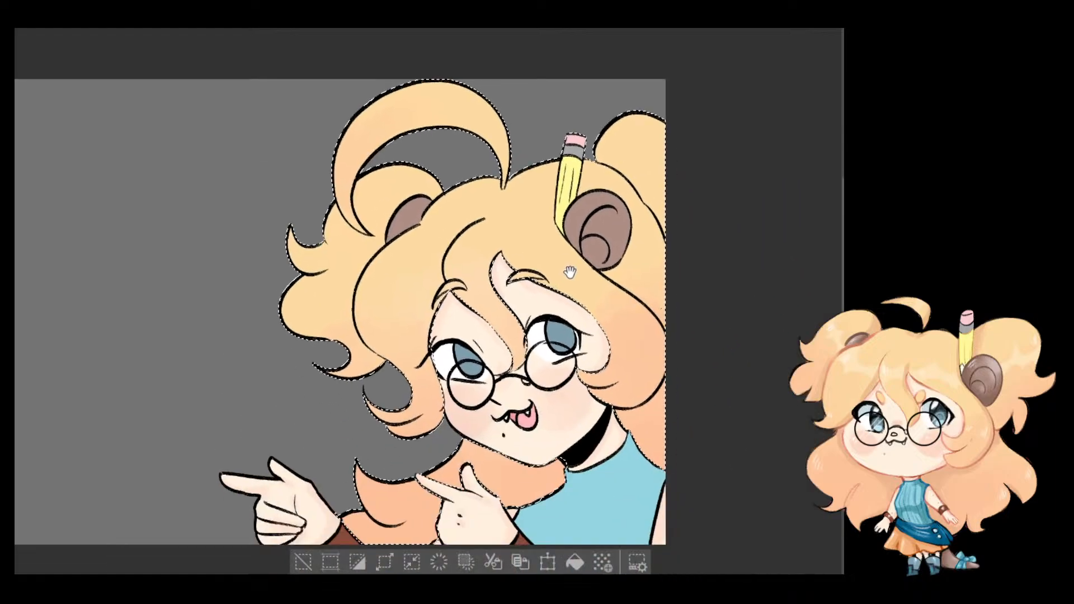
scroll(596, 319, "up", 2)
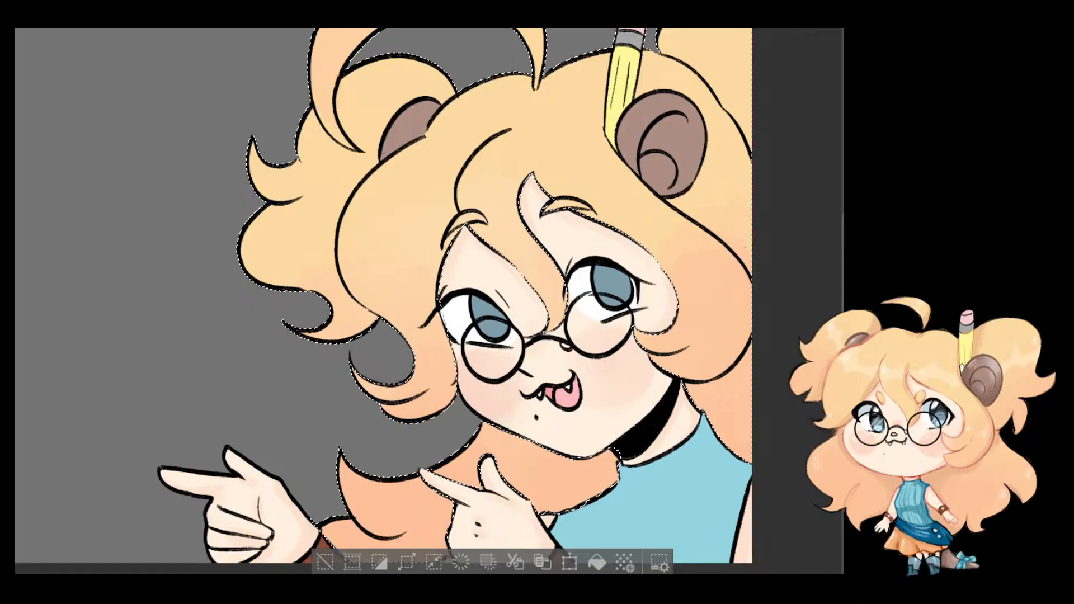
Step: Select the turquoise shirt area and try shading its shoulder, collar and chest with broad darker teal strokes
left_click_drag(595, 419, 487, 343)
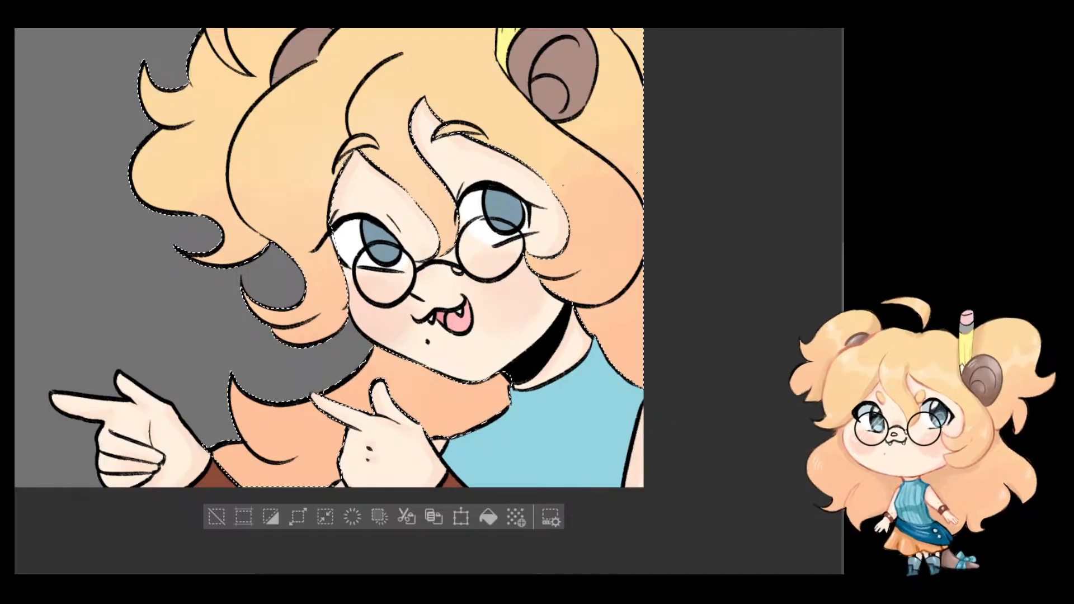
left_click(573, 393)
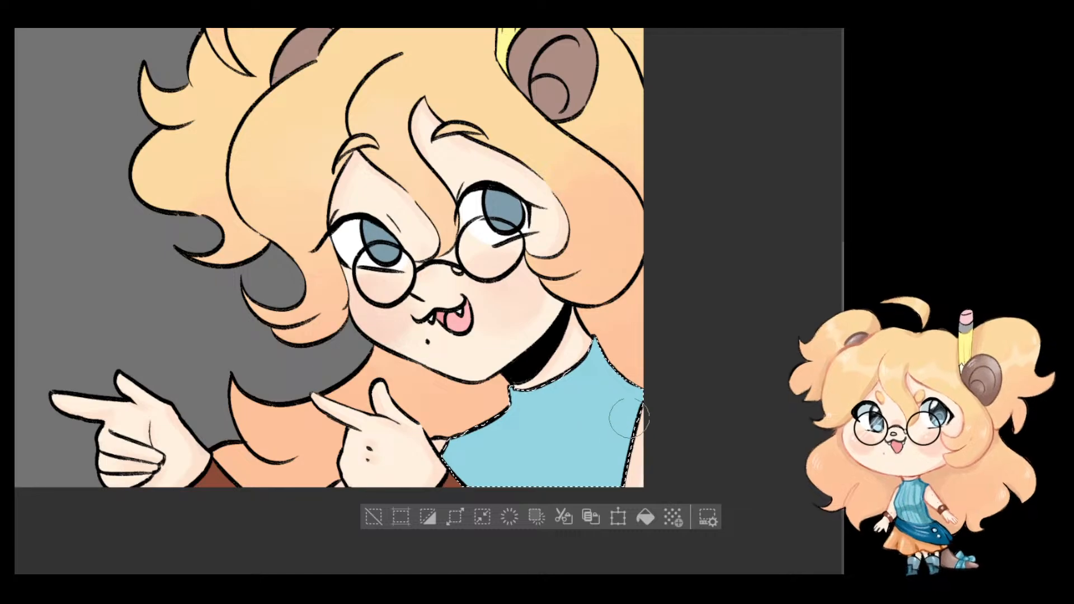
left_click_drag(624, 394, 615, 459)
key("ctrl+z")
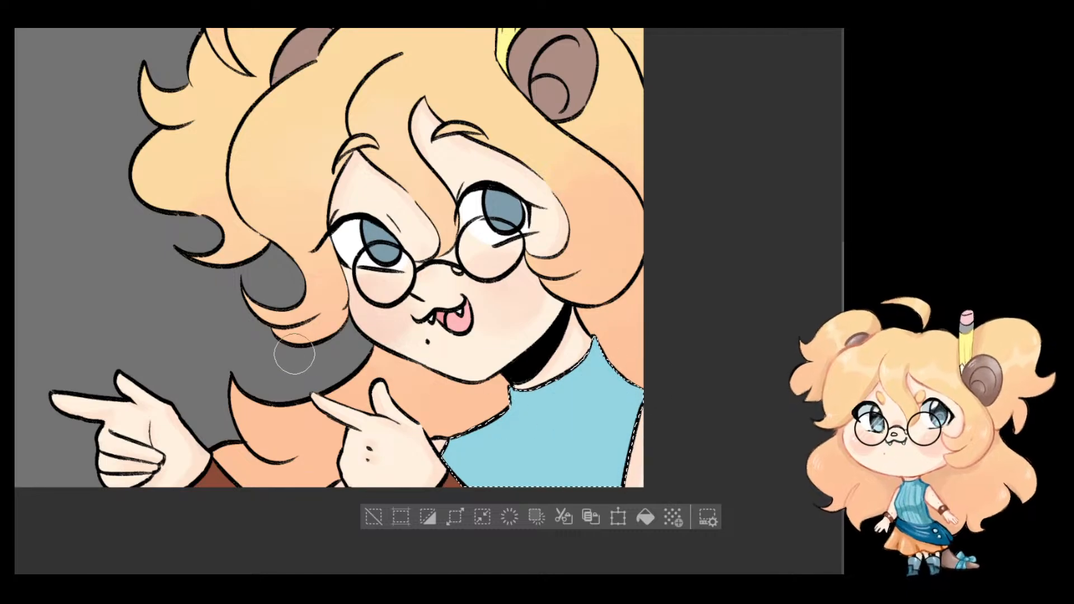
left_click_drag(625, 373, 555, 407)
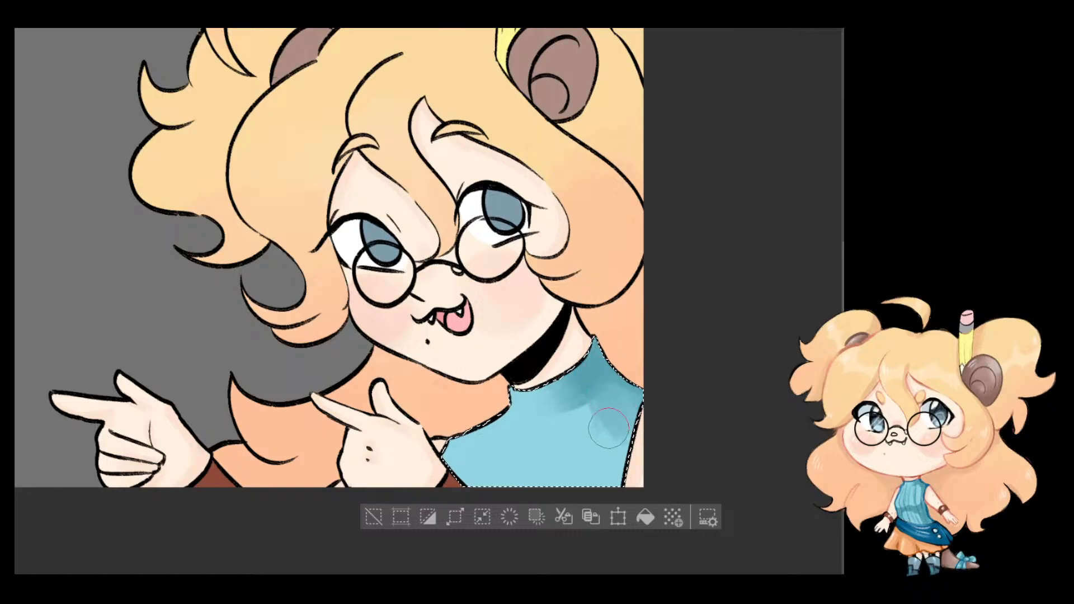
mouse_move(609, 428)
left_mouse_down()
mouse_move(599, 402)
mouse_move(567, 421)
mouse_move(589, 449)
left_mouse_up()
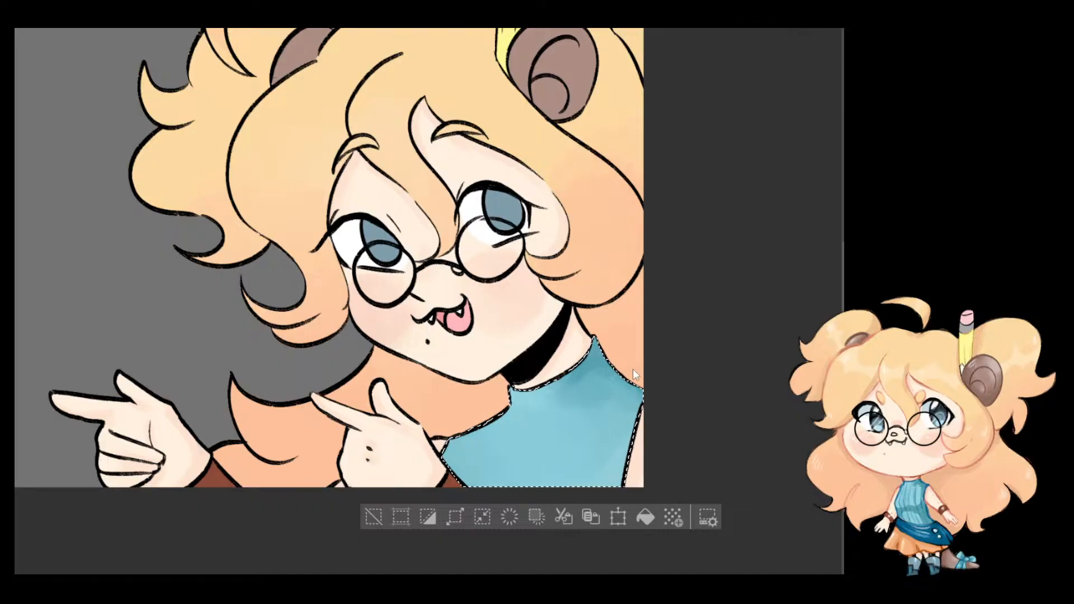
scroll(633, 368, "down", 3)
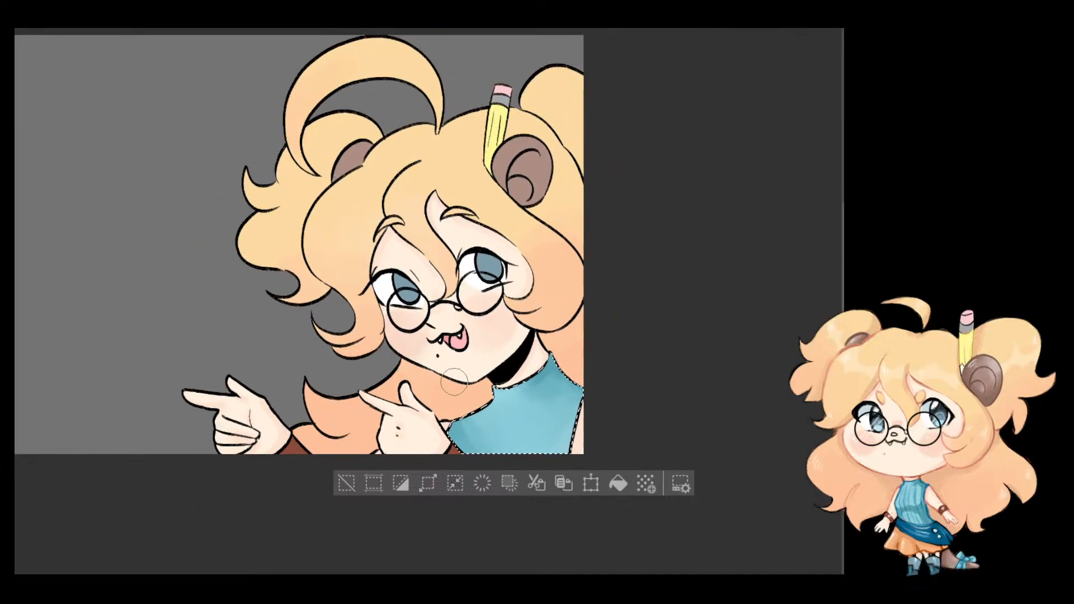
scroll(582, 386, "up", 1)
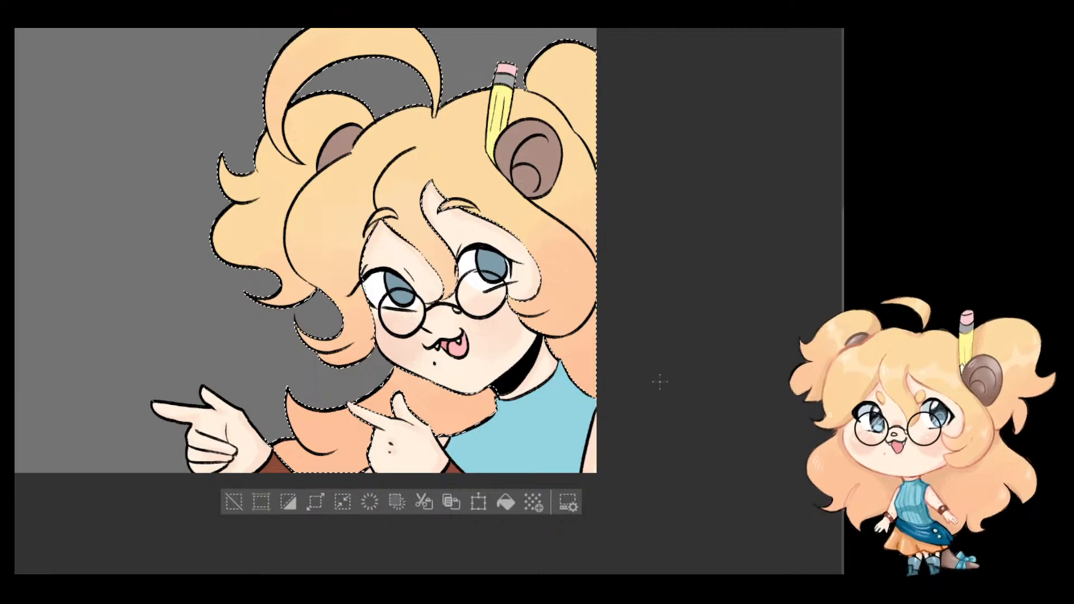
Step: Replace the hair selection with a selection of the turquoise shirt area
scroll(335, 377, "up", 1)
left_click_drag(488, 312, 421, 271)
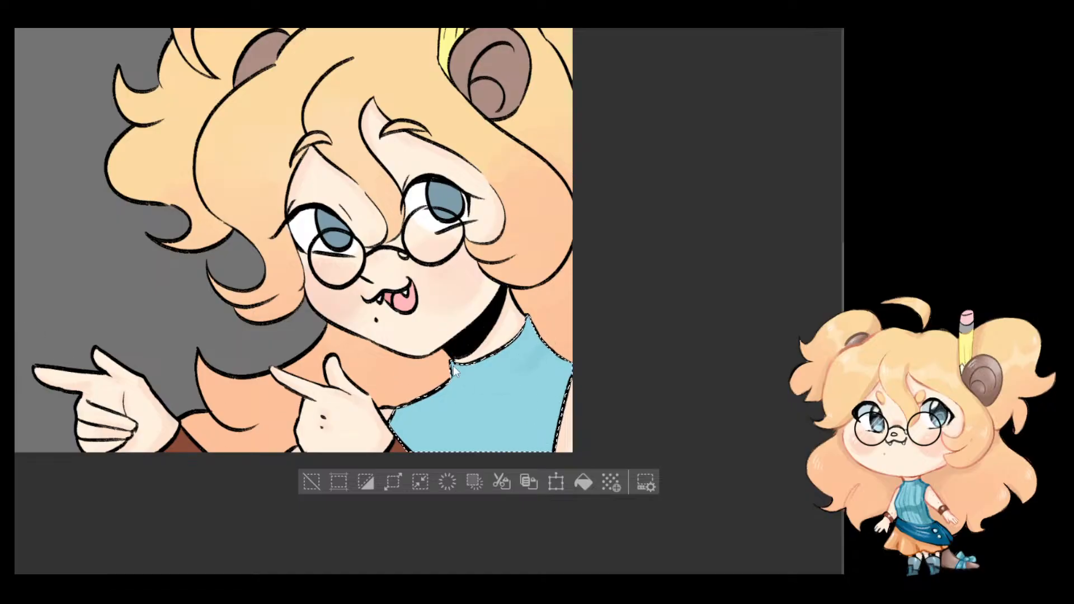
scroll(538, 383, "up", 2)
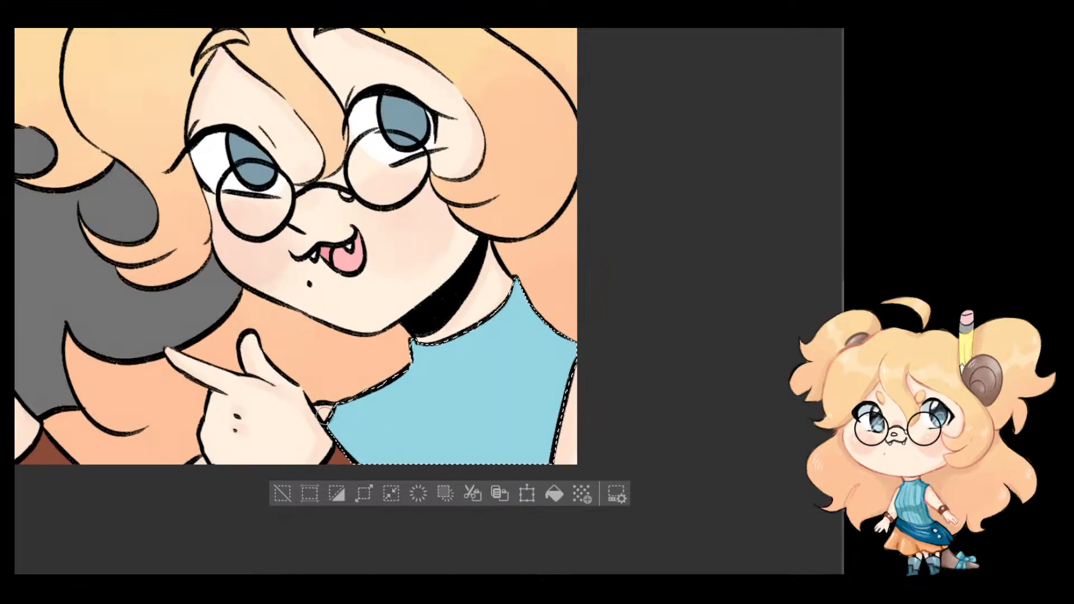
Step: Try shading the shirt along its side and lower edges with darker teal strokes
mouse_move(327, 412)
left_mouse_down()
mouse_move(362, 468)
mouse_move(330, 412)
mouse_move(387, 474)
mouse_move(360, 441)
mouse_move(360, 461)
mouse_move(569, 464)
left_mouse_up()
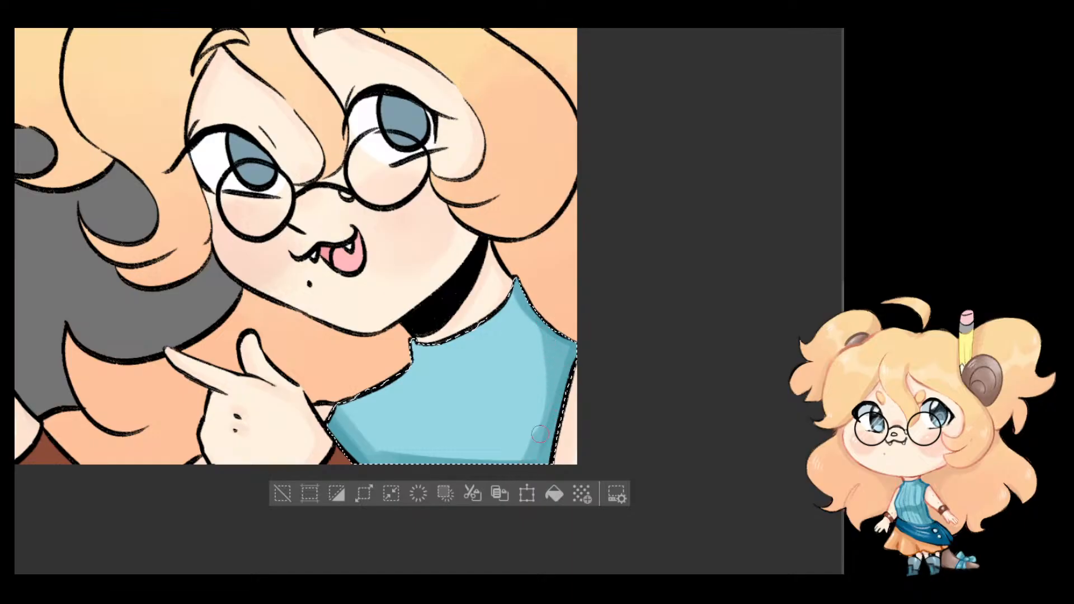
left_click_drag(358, 457, 547, 449)
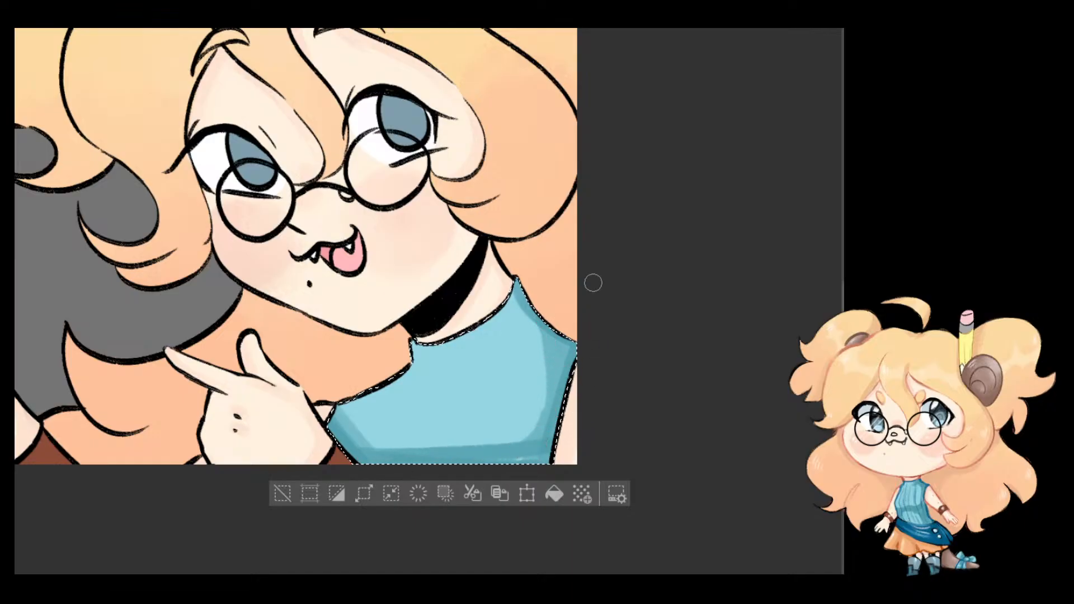
scroll(593, 283, "down", 3)
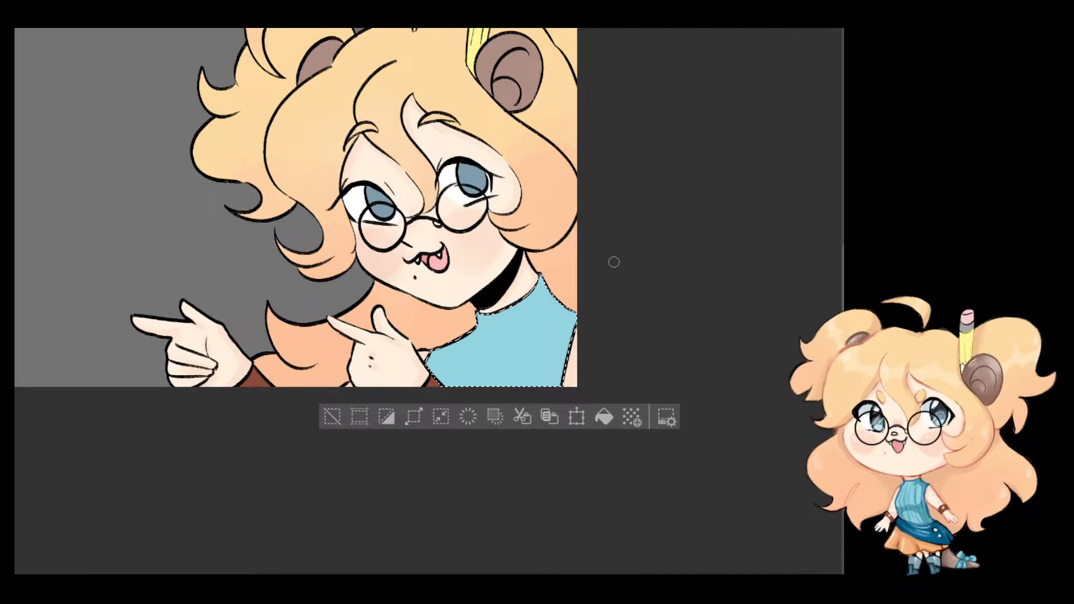
Step: Try darker teal shading bands across the shirt's collar and chest, undoing each attempt
scroll(613, 262, "up", 3)
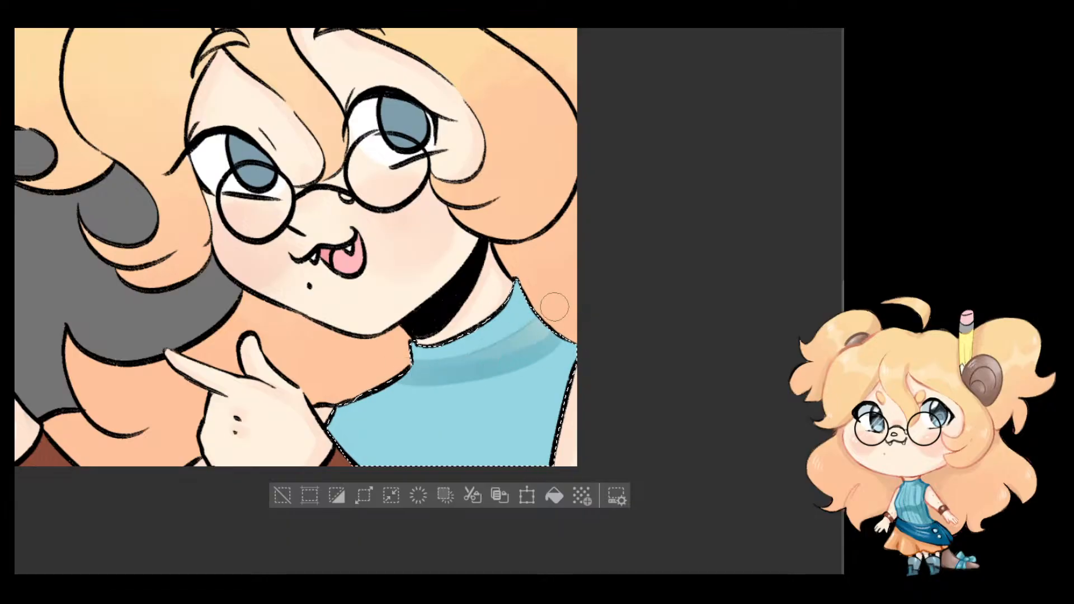
key("ctrl+z")
mouse_move(537, 361)
left_mouse_down()
mouse_move(394, 424)
mouse_move(543, 361)
left_mouse_up()
key("ctrl+z")
key("ctrl+z")
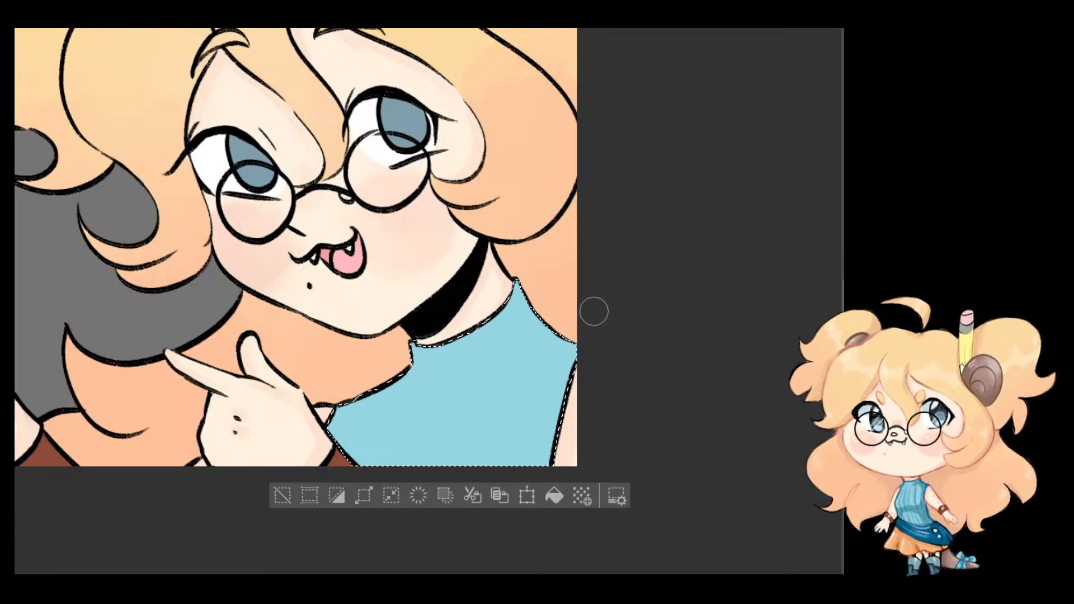
key("ctrl+z")
mouse_move(540, 360)
left_mouse_down()
mouse_move(445, 445)
mouse_move(510, 449)
left_mouse_up()
key("ctrl+z")
key("ctrl+z")
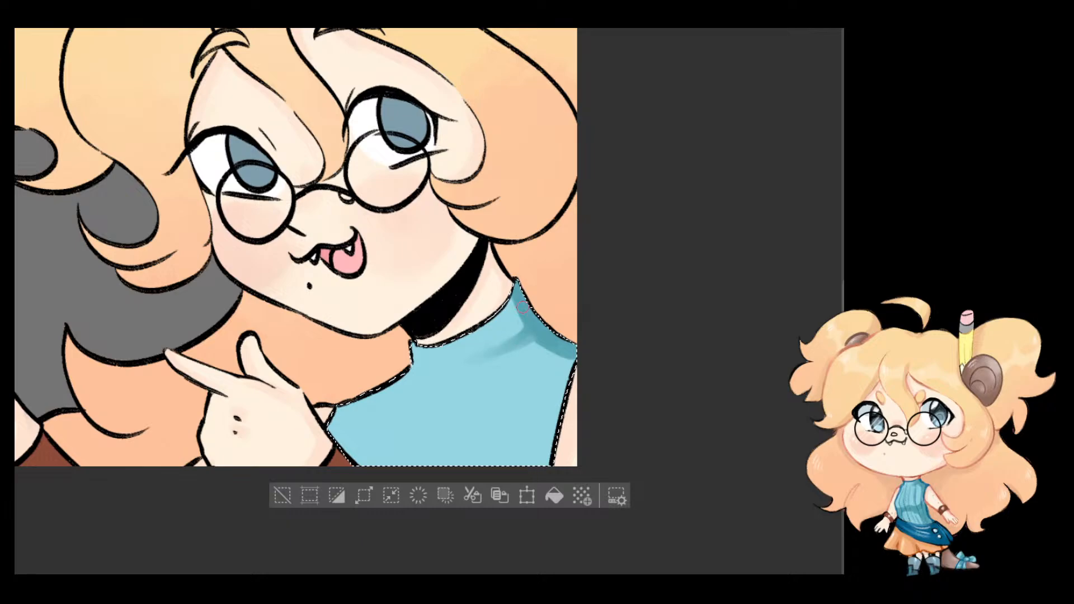
Step: Shade the fold below the shirt's collar in darker teal and paint vertical ribbing stripes across the chest
left_click_drag(506, 346, 473, 364)
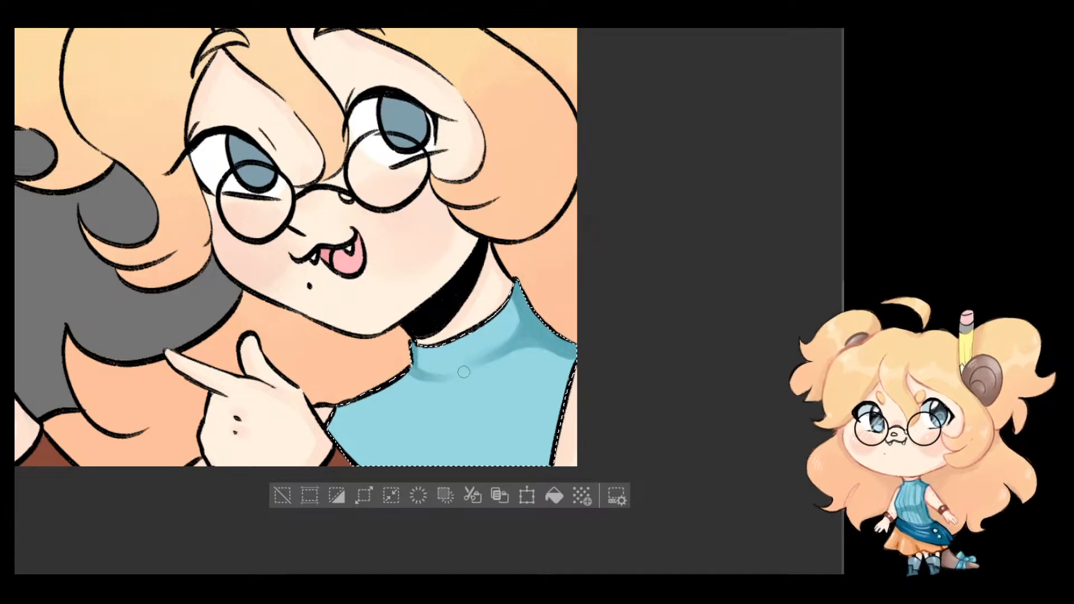
left_click_drag(412, 371, 489, 359)
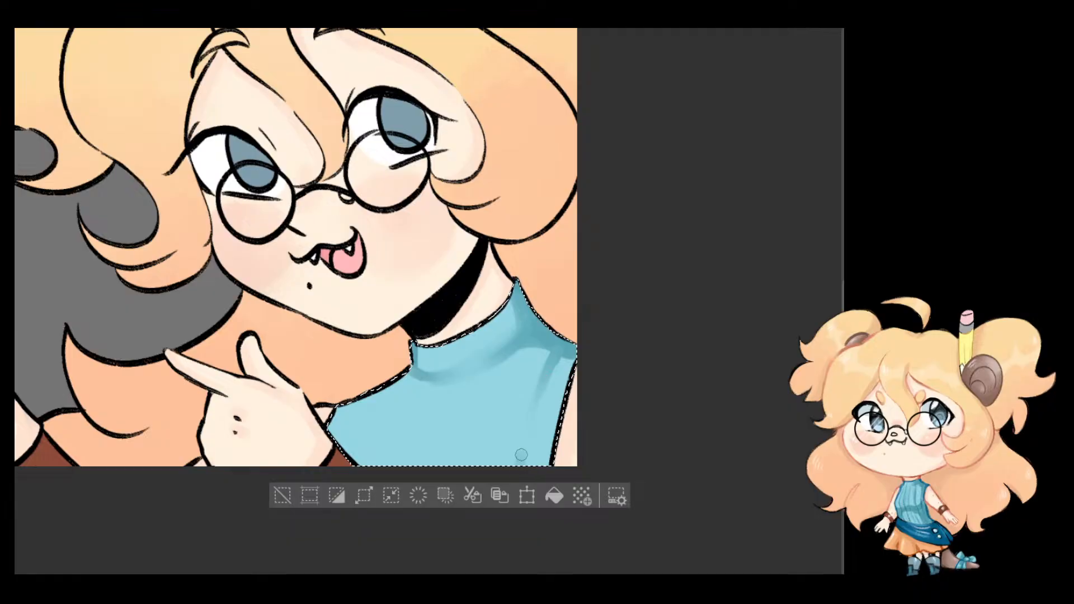
left_click_drag(520, 455, 531, 410)
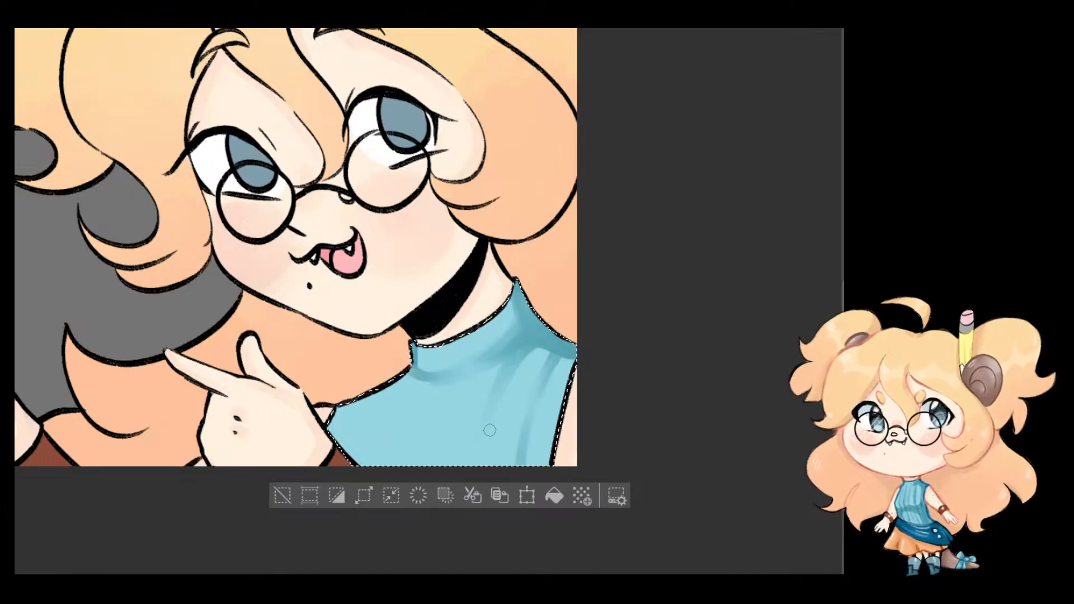
left_click_drag(532, 342, 506, 387)
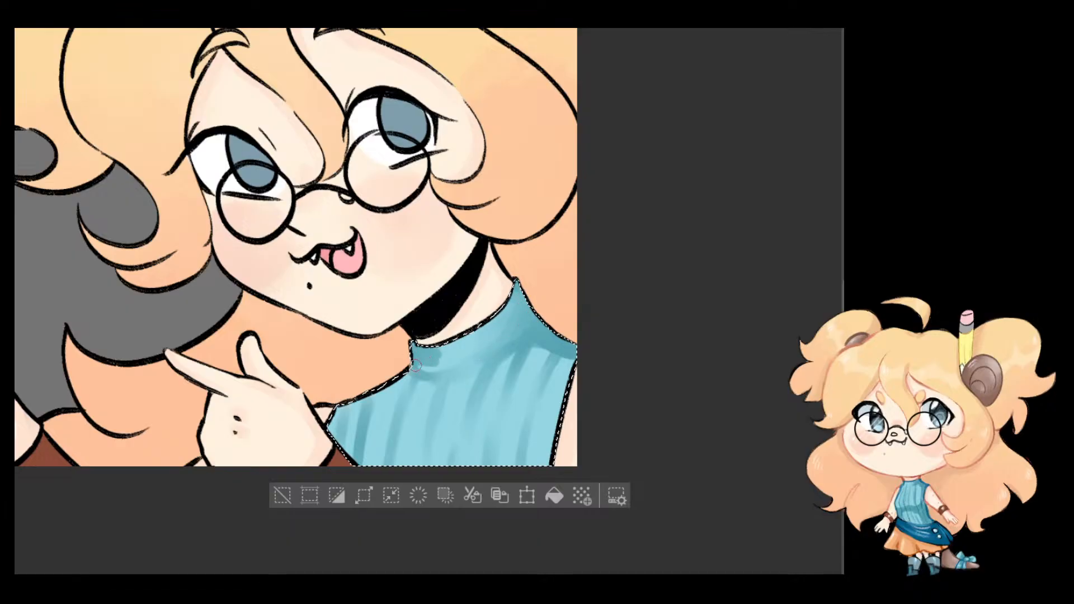
left_click_drag(415, 364, 425, 356)
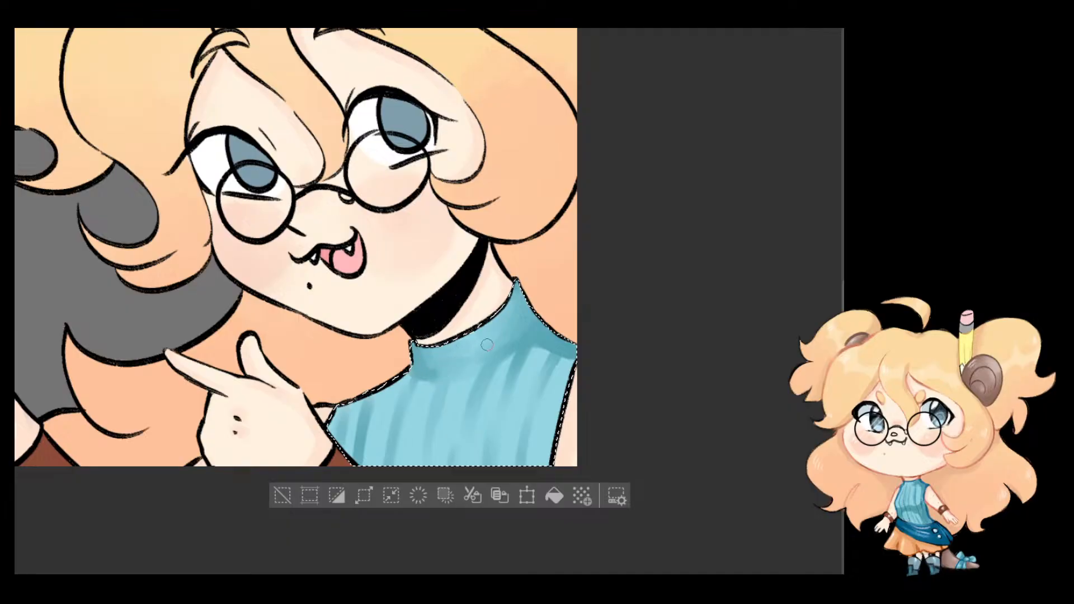
Step: Refine the shirt's ribbing stripes and soften the shading on the collar and shoulder, checking against the whole figure
scroll(545, 226, "down", 5)
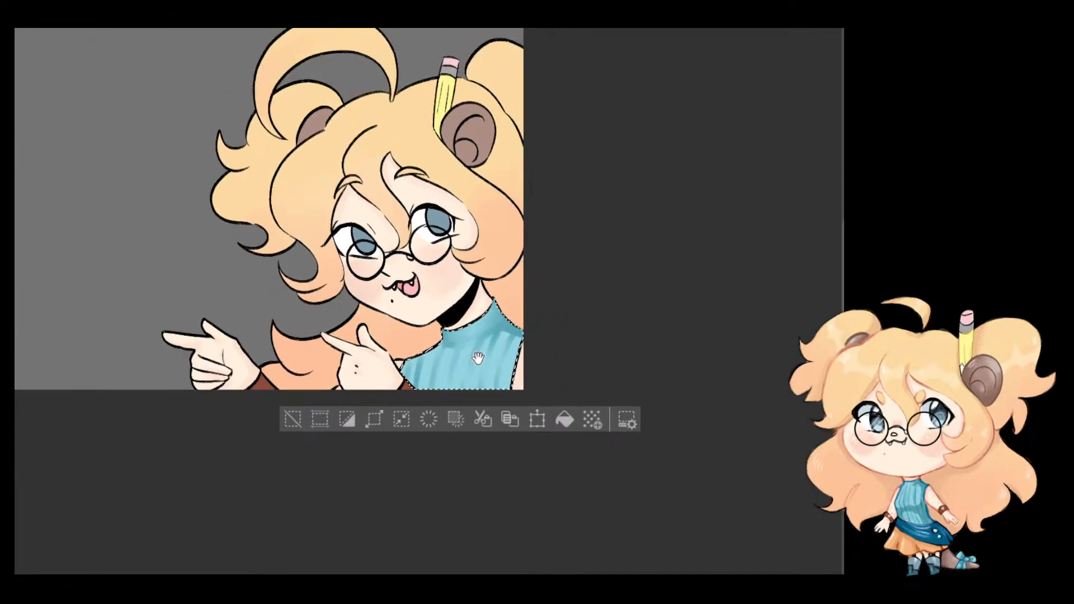
scroll(565, 427, "up", 6)
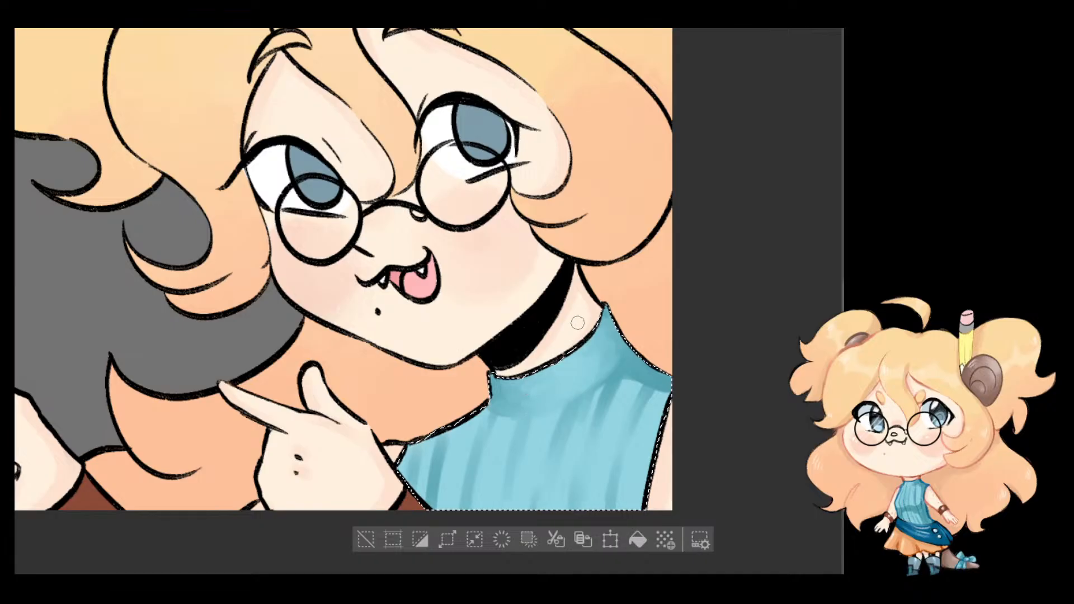
scroll(587, 481, "down", 2)
scroll(582, 463, "down", 2)
scroll(582, 463, "up", 2)
scroll(592, 454, "down", 3)
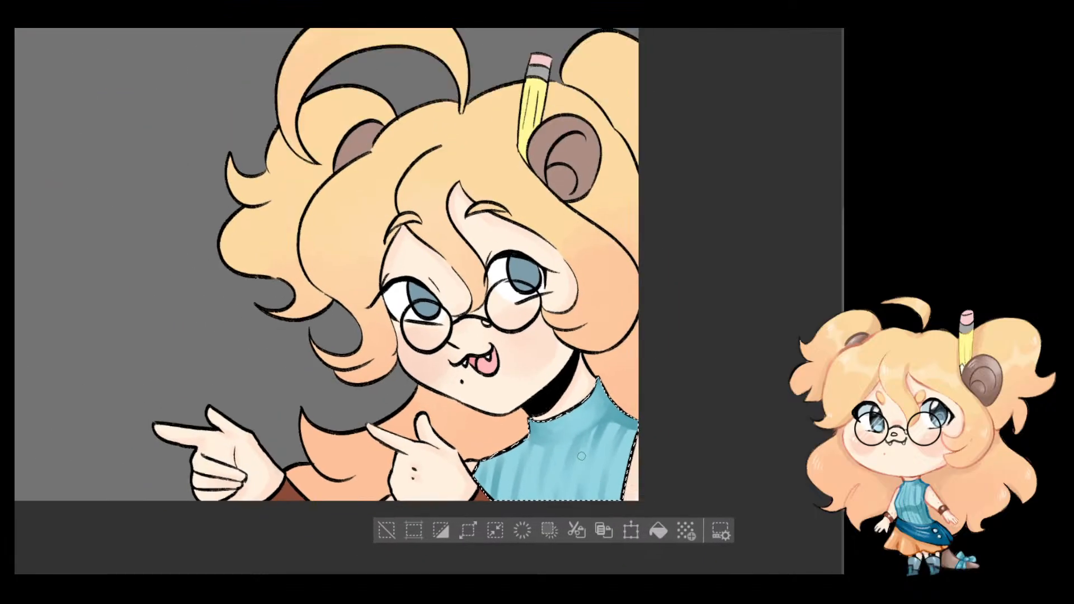
scroll(583, 456, "up", 3)
scroll(592, 431, "up", 2)
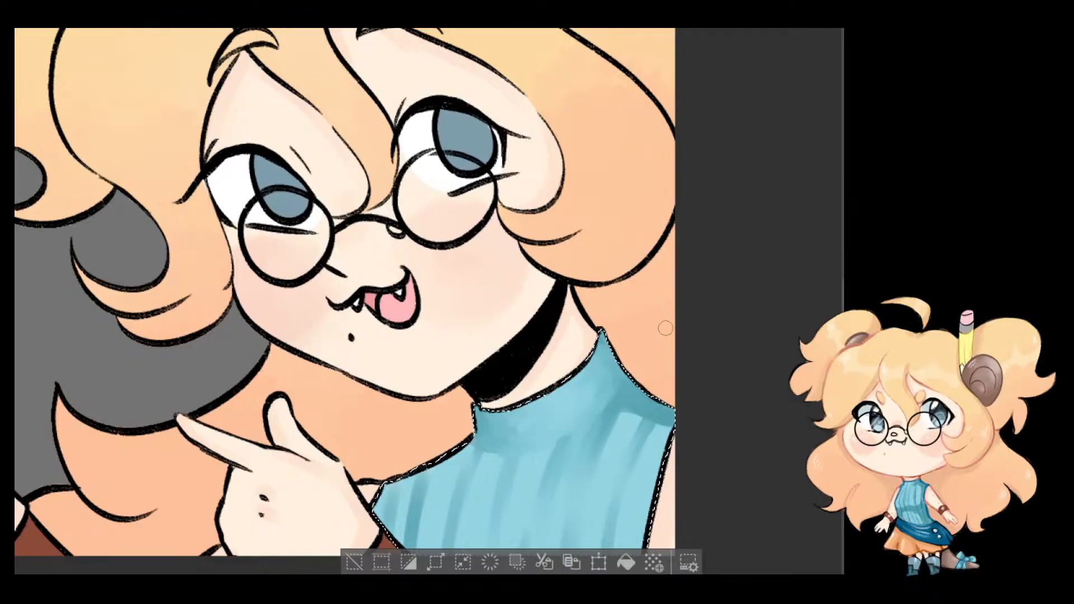
scroll(665, 328, "down", 4)
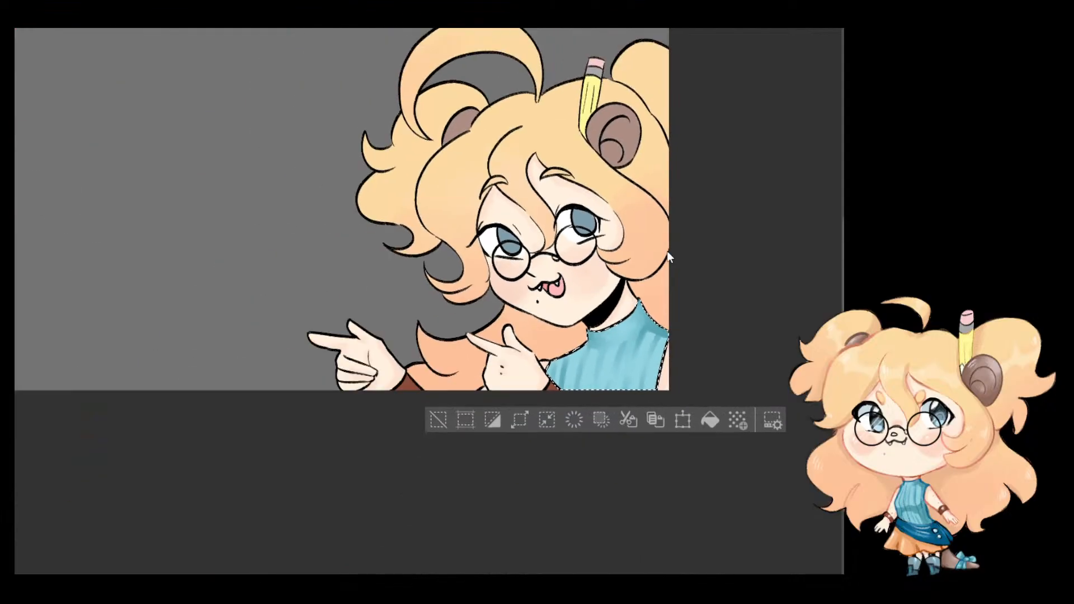
scroll(665, 310, "up", 4)
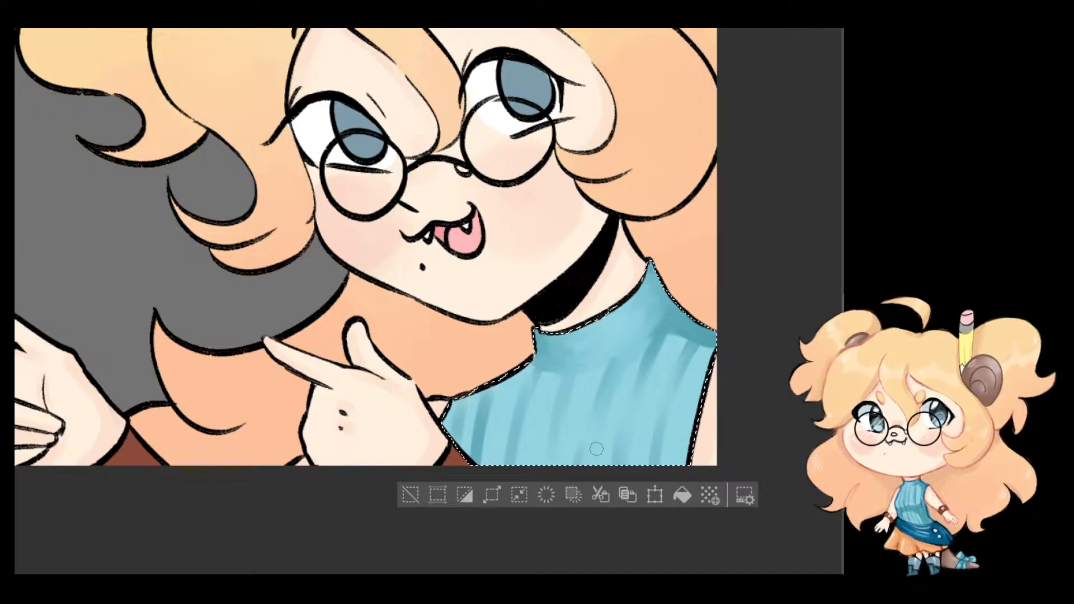
scroll(596, 449, "down", 4)
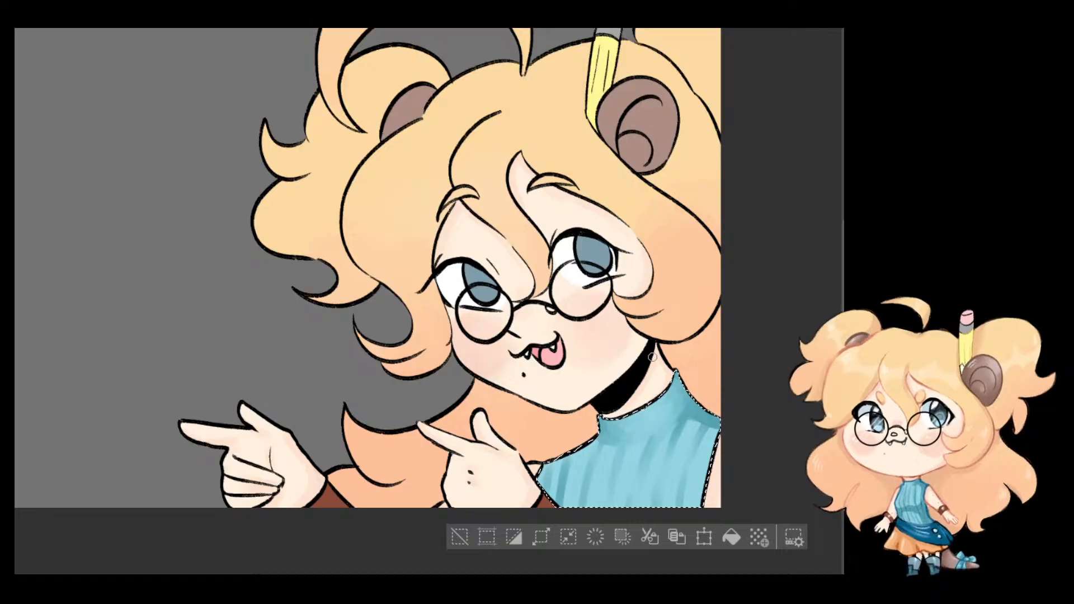
scroll(641, 395, "up", 2)
scroll(640, 395, "up", 3)
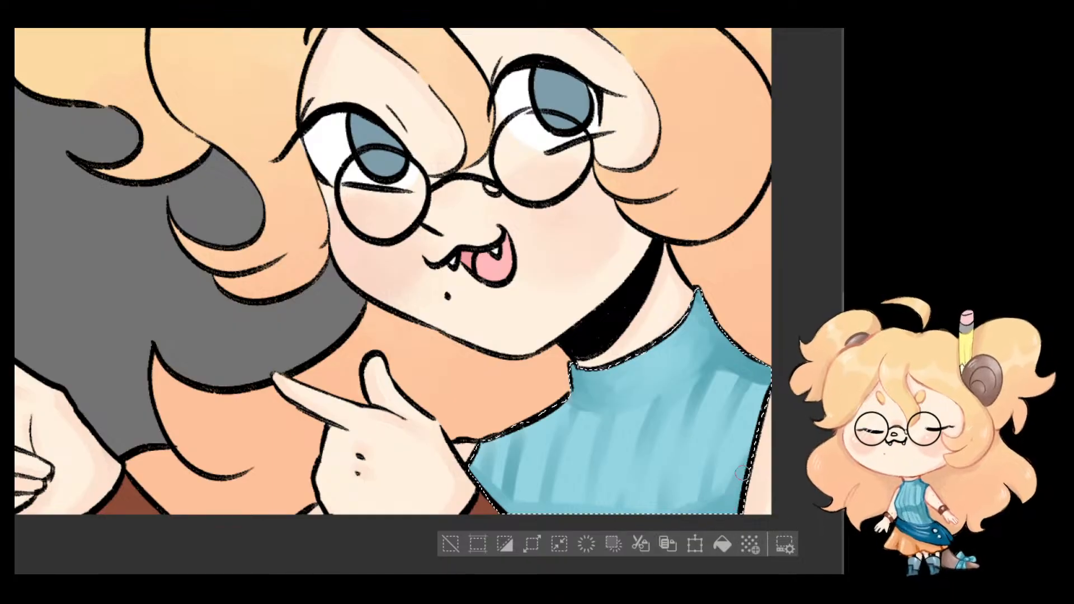
scroll(747, 285, "down", 1)
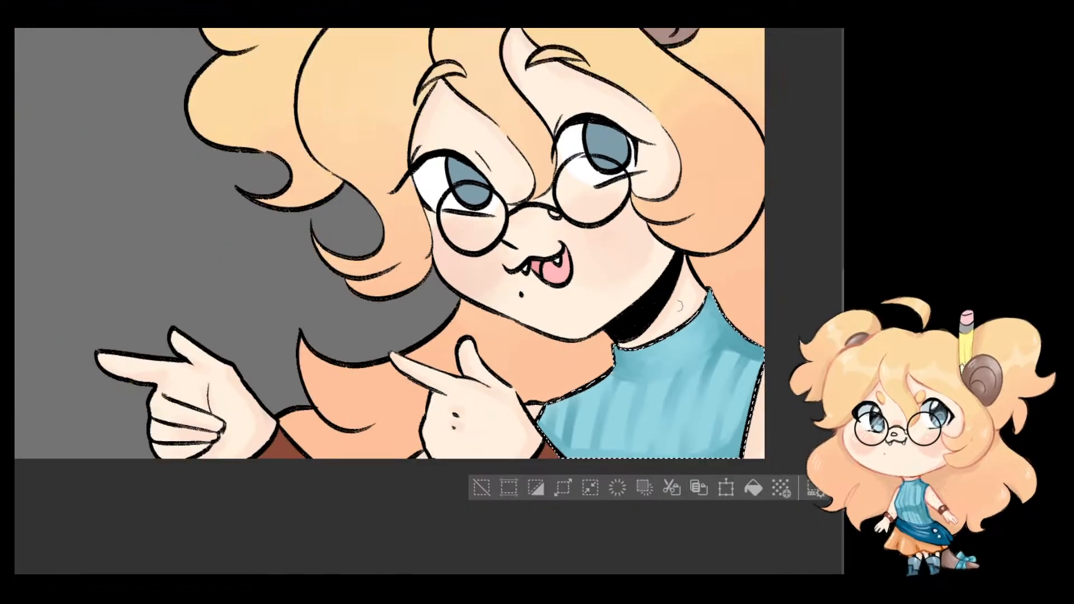
Step: Clear the selection around the shaded shirt
left_click_drag(645, 307, 609, 350)
key("ctrl+d")
scroll(562, 314, "down", 2)
scroll(591, 295, "up", 1)
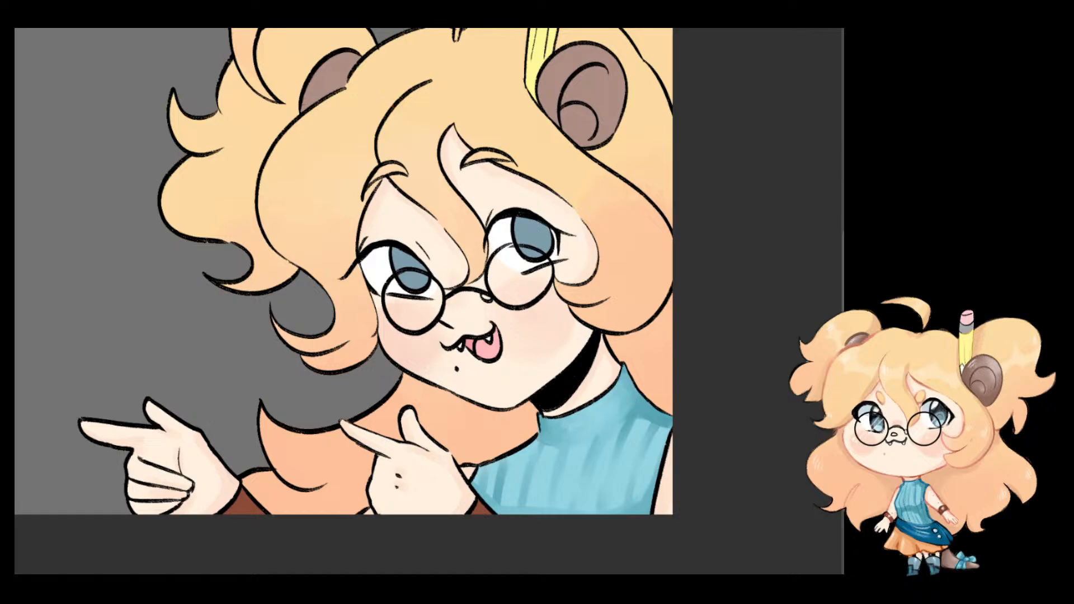
Step: Select the hair area and paint a light highlight band across the large curl on top of the head
left_click_drag(410, 195, 466, 338)
scroll(417, 243, "up", 1)
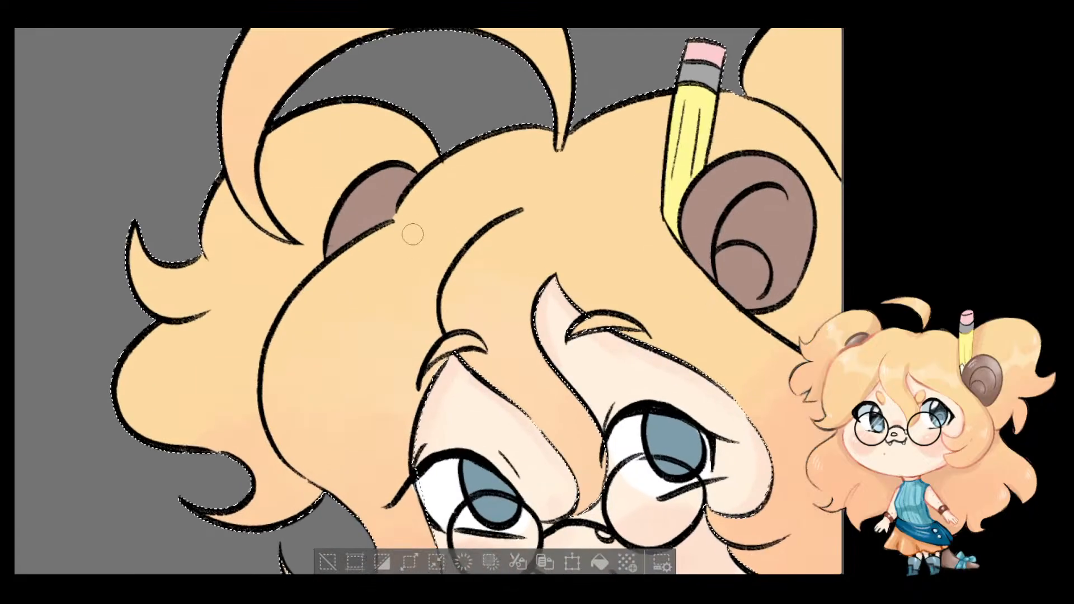
left_click_drag(412, 234, 485, 391)
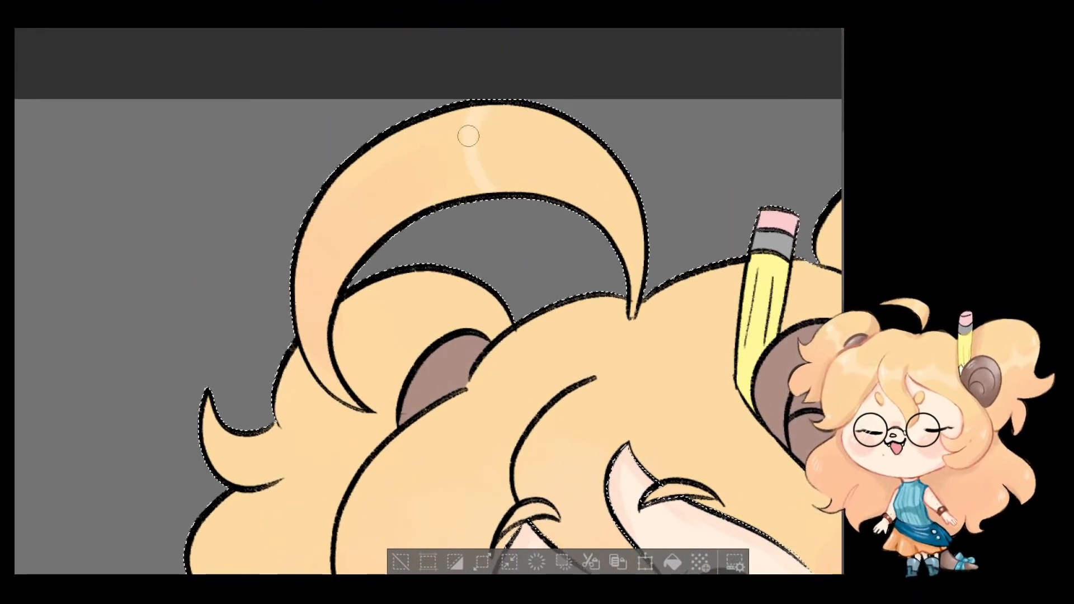
left_click_drag(431, 119, 456, 193)
left_click_drag(386, 126, 458, 201)
left_click_drag(432, 124, 451, 128)
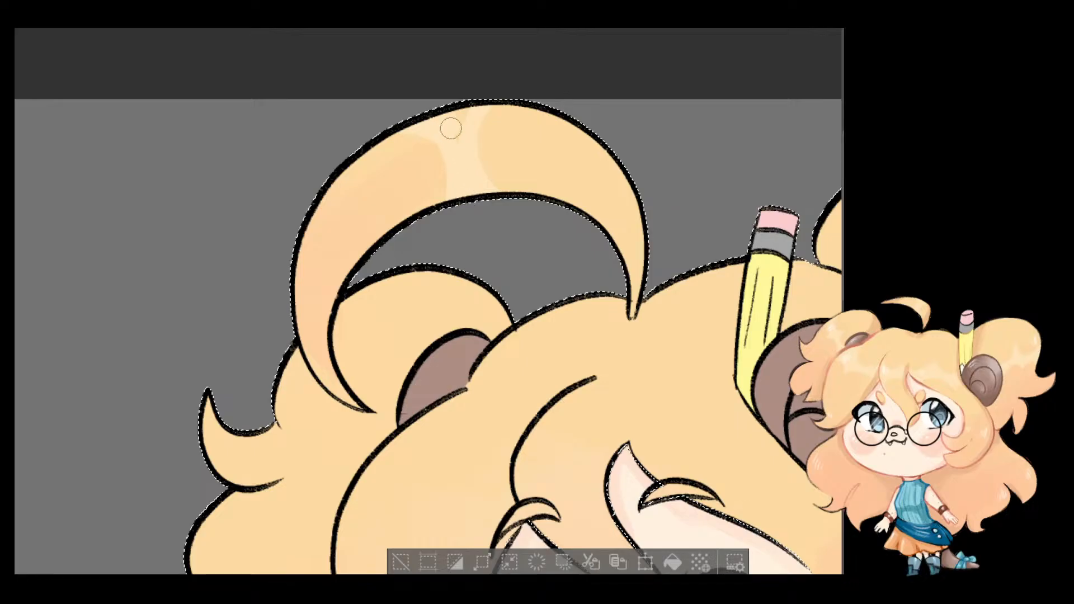
Step: Paint a curved light highlight band across the pigtail beneath the large curl and onto the outer lock of the fringe
left_click_drag(554, 288, 539, 226)
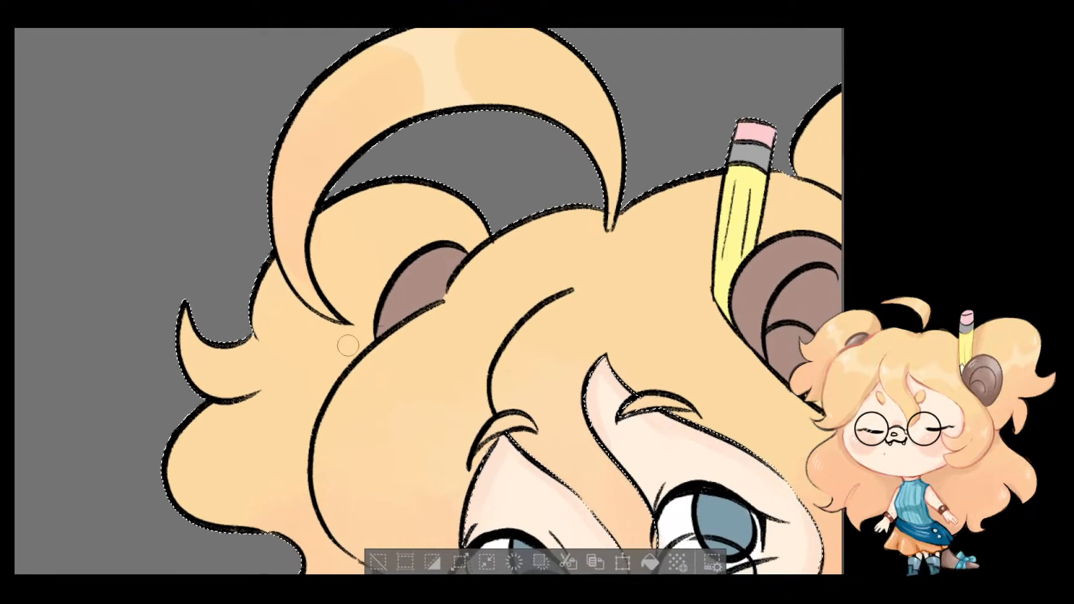
mouse_move(351, 361)
left_mouse_down()
mouse_move(313, 359)
mouse_move(268, 274)
left_mouse_up()
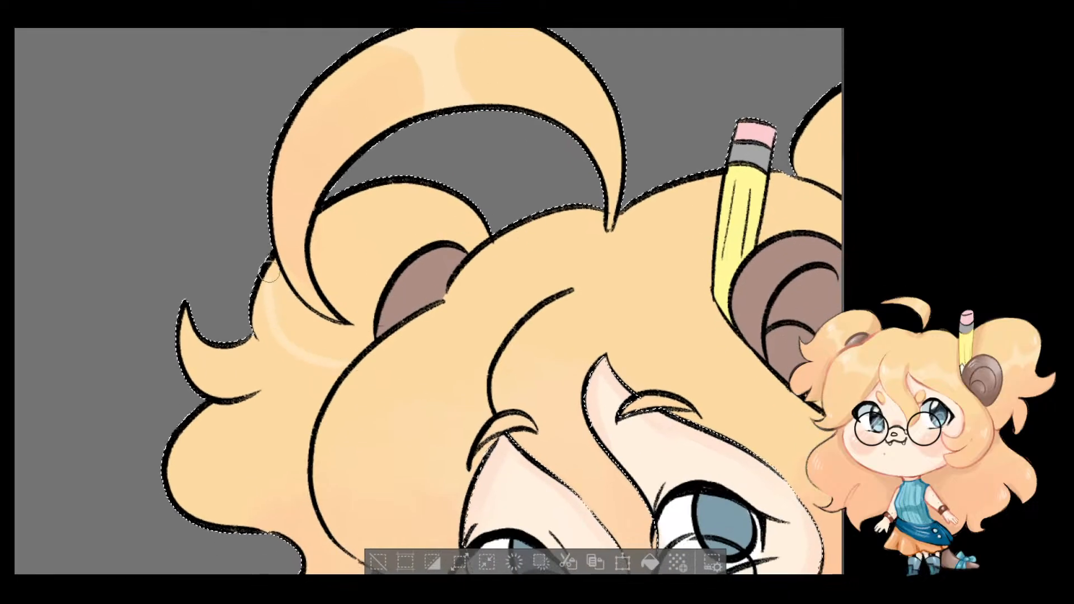
left_click_drag(324, 398, 256, 337)
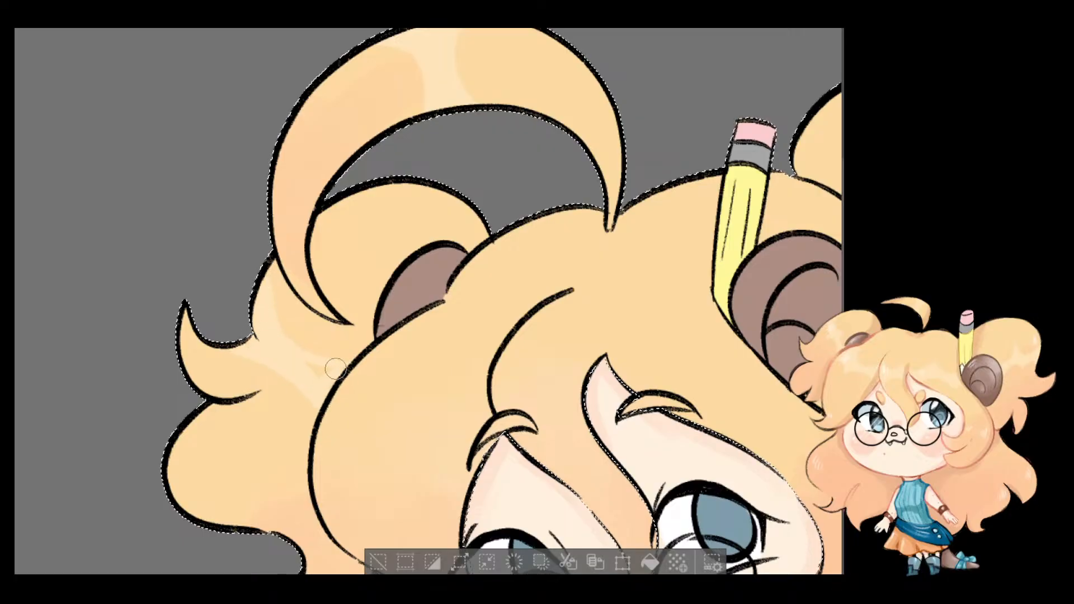
left_click_drag(451, 338, 331, 255)
left_click_drag(250, 278, 281, 316)
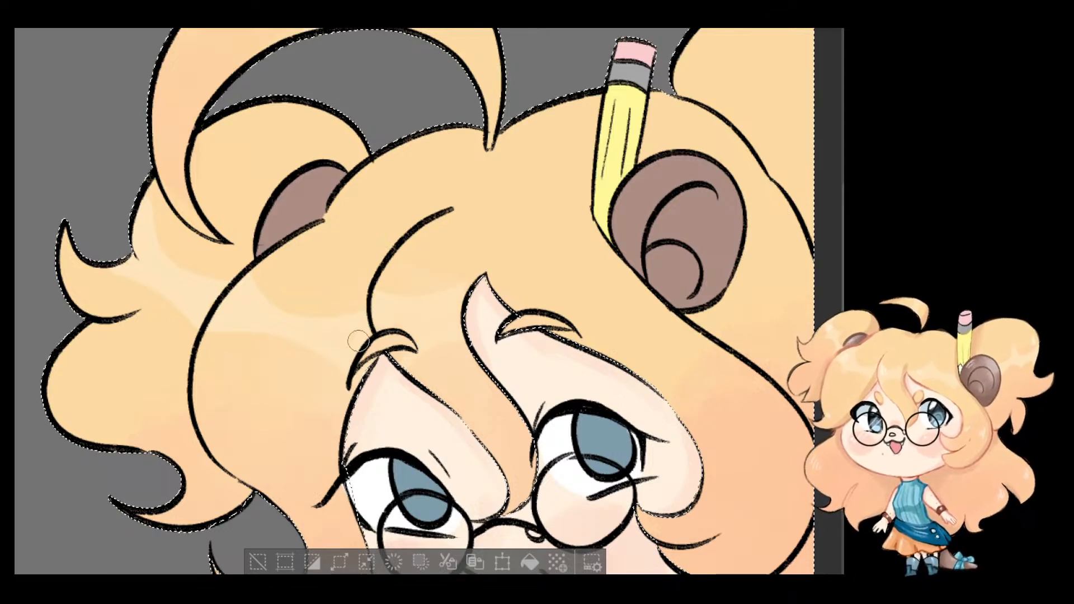
Step: Continue the light highlight band across the fringe above the eyebrows and onto the pigtail behind the pencil
left_click_drag(498, 323, 457, 303)
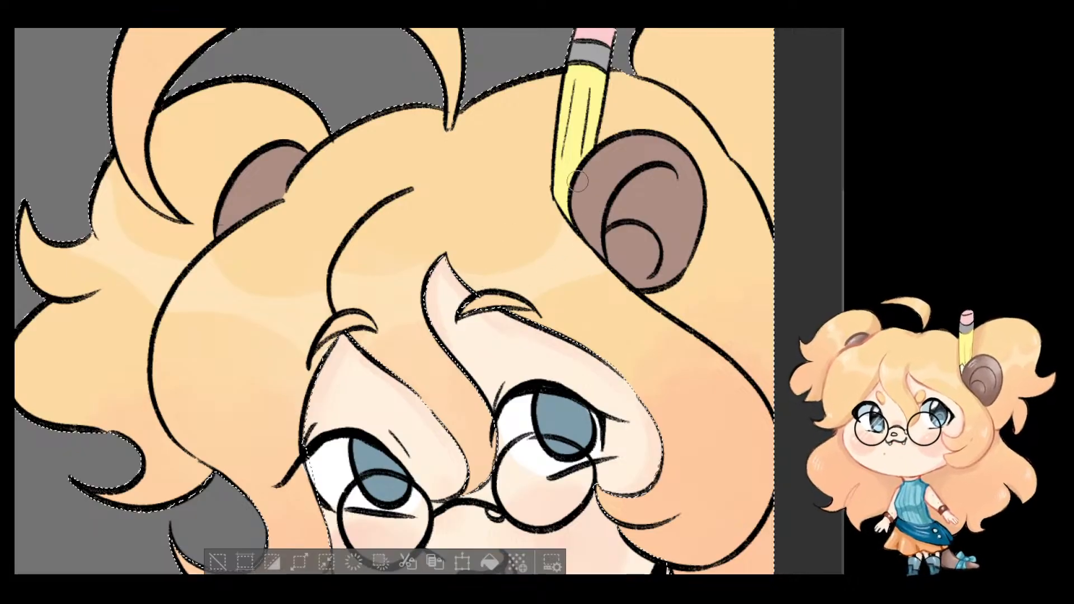
mouse_move(668, 134)
left_mouse_down()
mouse_move(474, 239)
mouse_move(545, 99)
left_mouse_up()
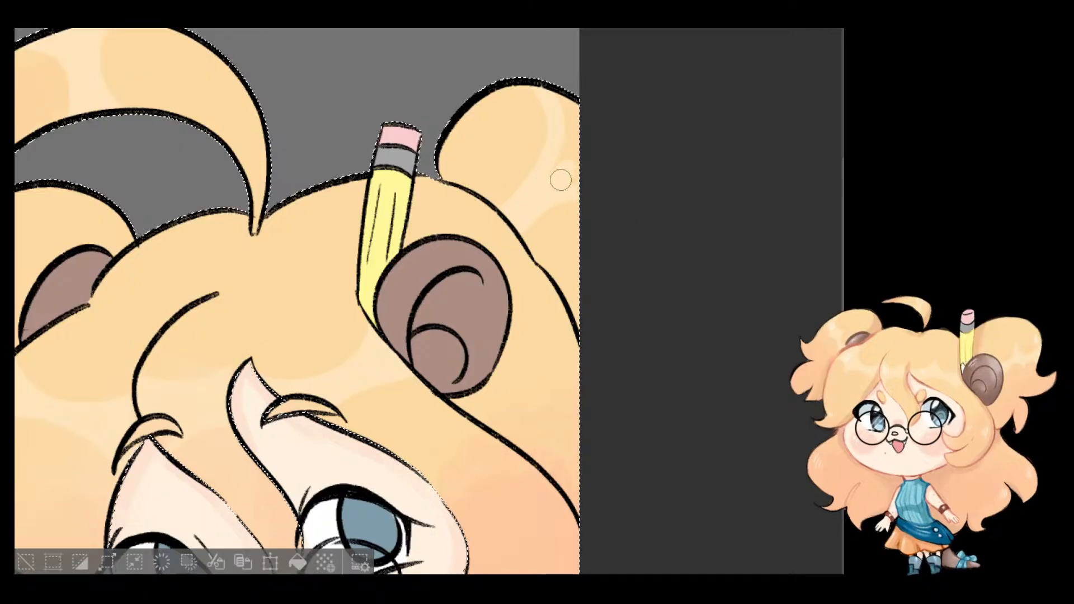
left_click_drag(589, 302, 628, 137)
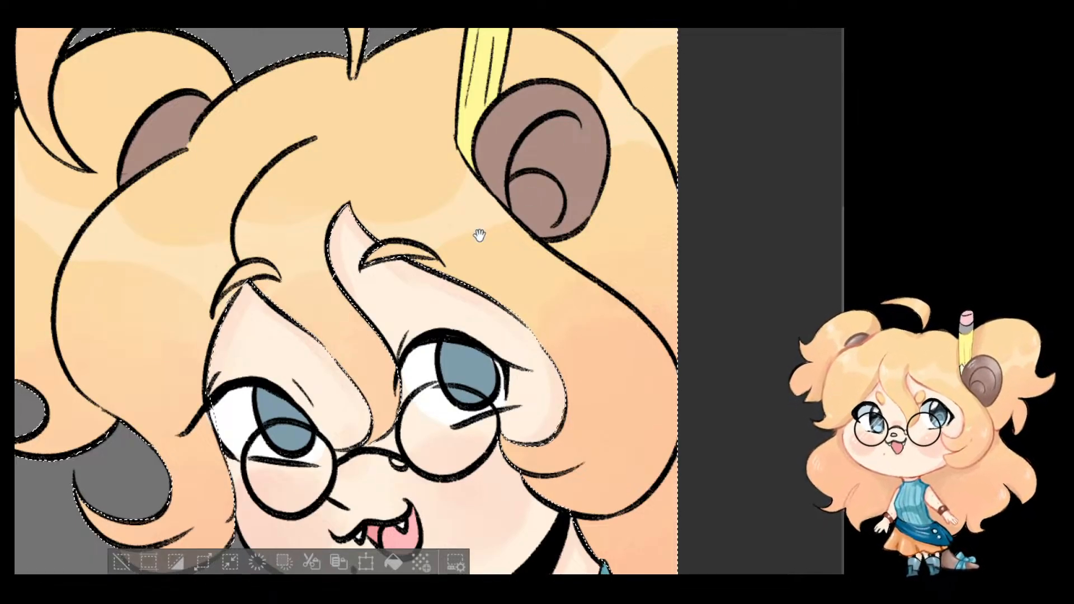
left_click_drag(480, 235, 595, 185)
left_click_drag(504, 311, 513, 273)
left_click_drag(492, 143, 560, 314)
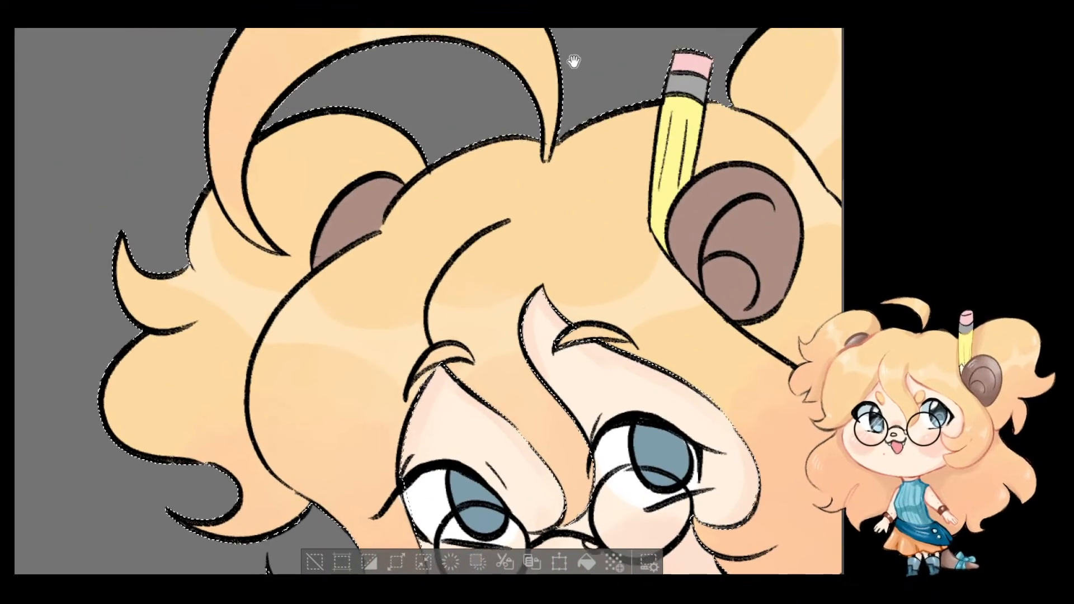
left_click_drag(574, 60, 611, 135)
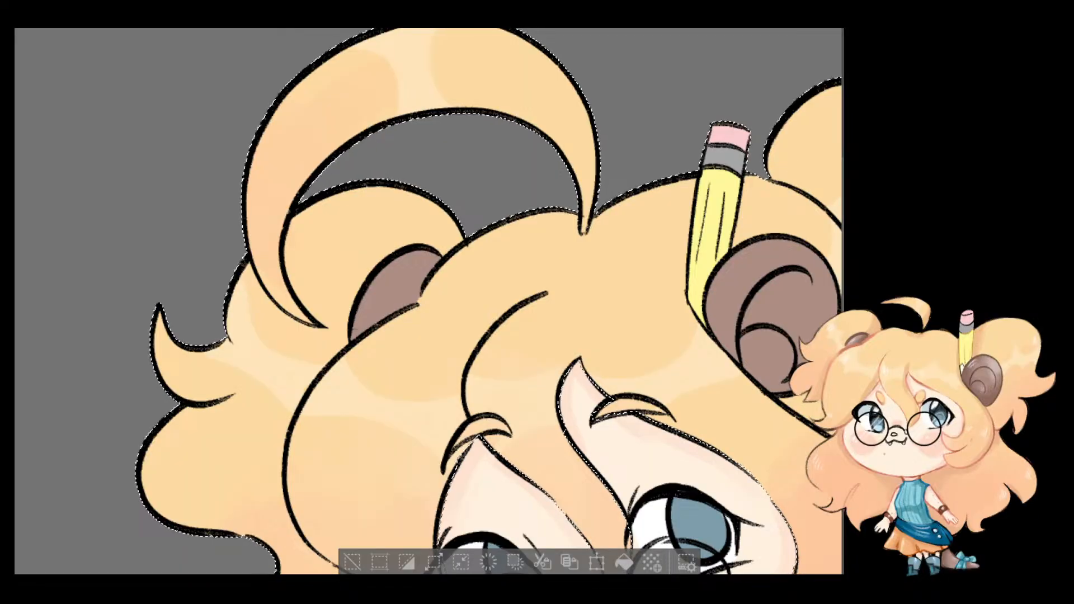
Step: Shade the narrow tip of the large curl in darker orange along its outer edge
scroll(542, 187, "down", 3)
scroll(541, 187, "up", 3)
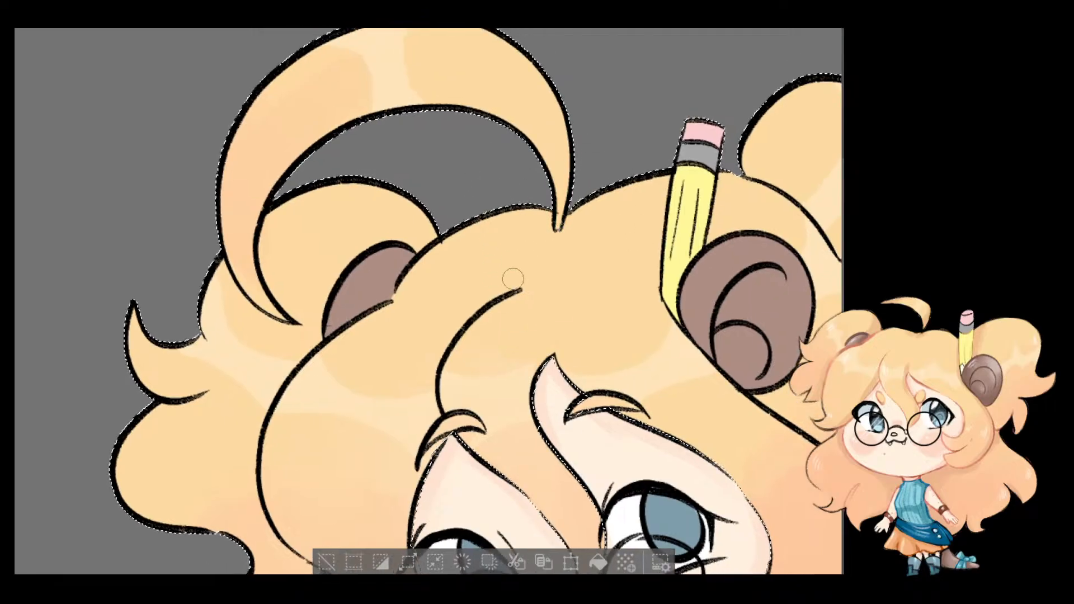
left_click_drag(531, 259, 602, 268)
key("ctrl+z")
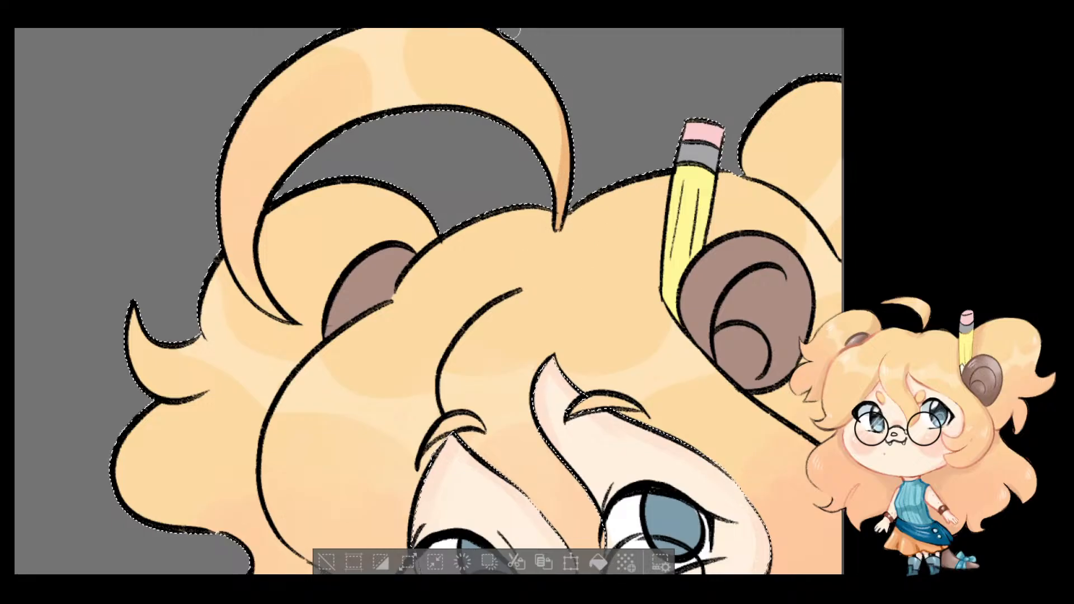
scroll(567, 275, "down", 2)
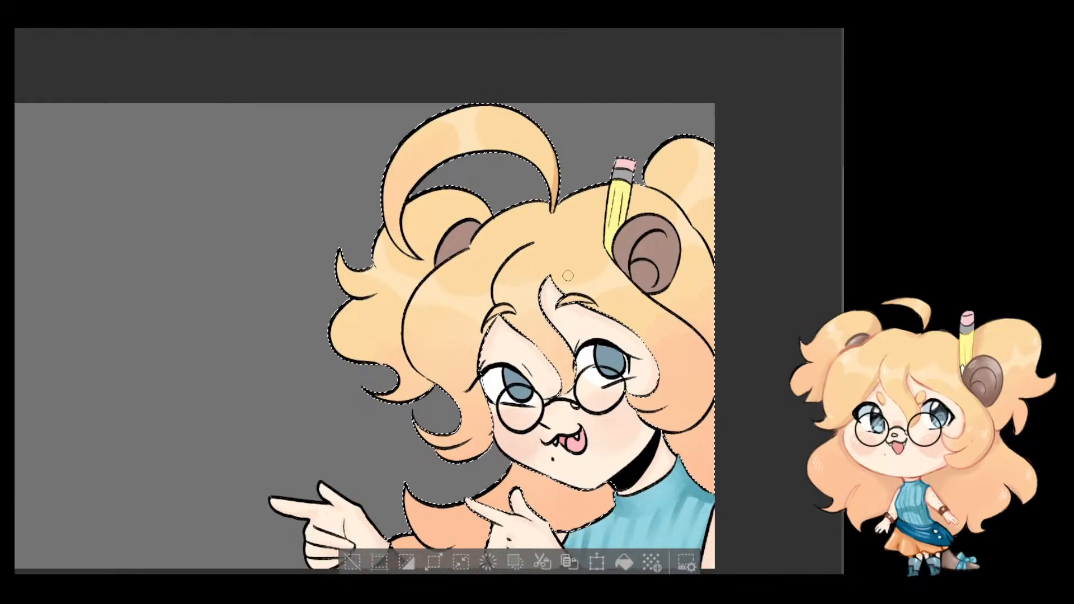
scroll(567, 275, "up", 2)
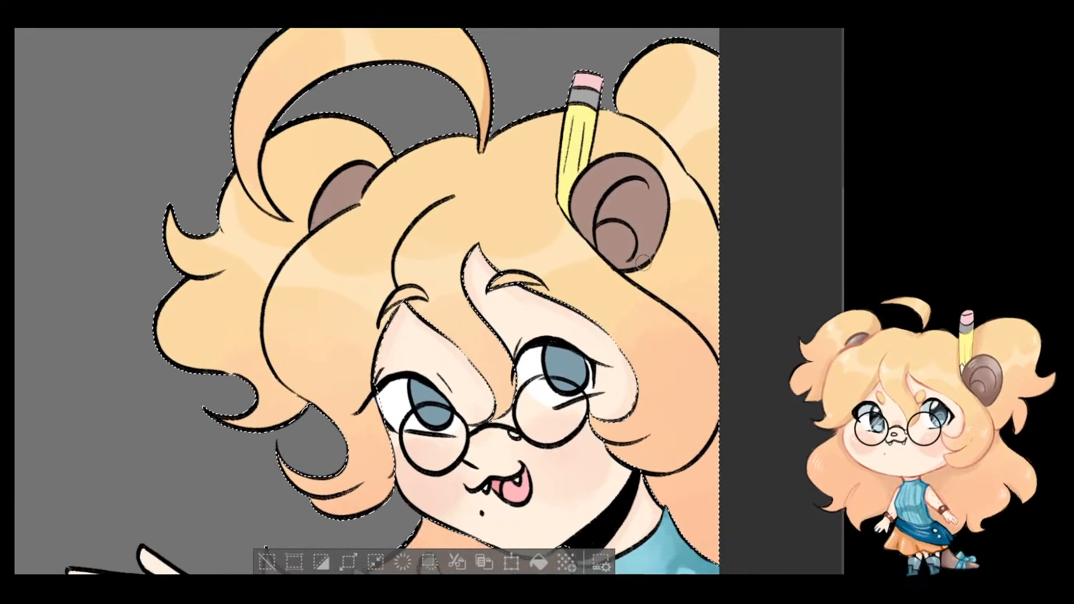
Step: Paint a soft darker orange shadow on the hair below and behind the ear nearest the pencil
mouse_move(644, 262)
left_mouse_down()
mouse_move(620, 263)
mouse_move(725, 352)
mouse_move(638, 262)
mouse_move(693, 314)
mouse_move(675, 283)
left_mouse_up()
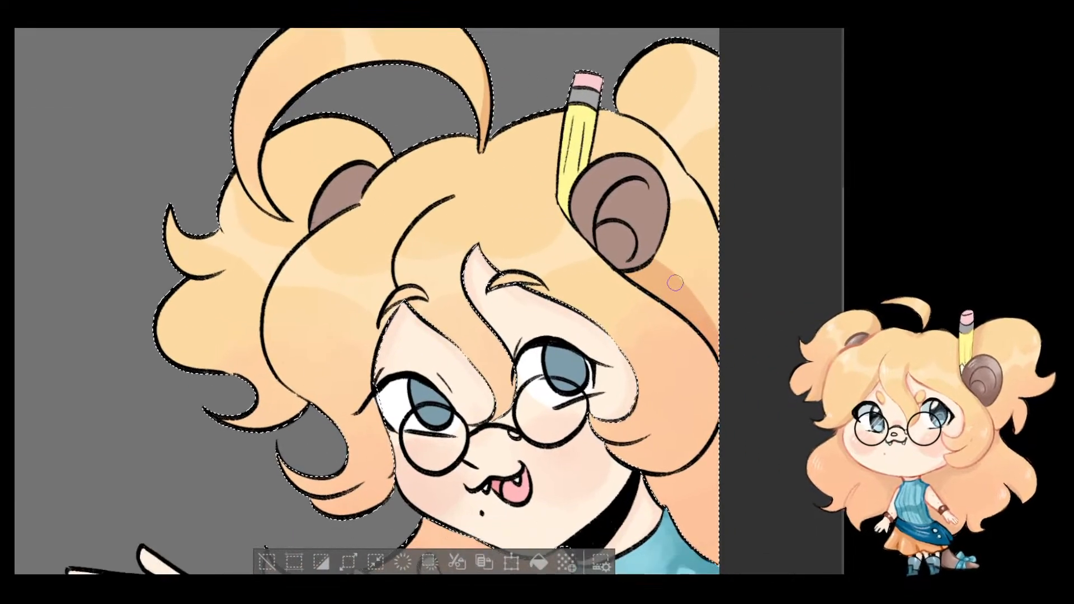
scroll(655, 322, "down", 2)
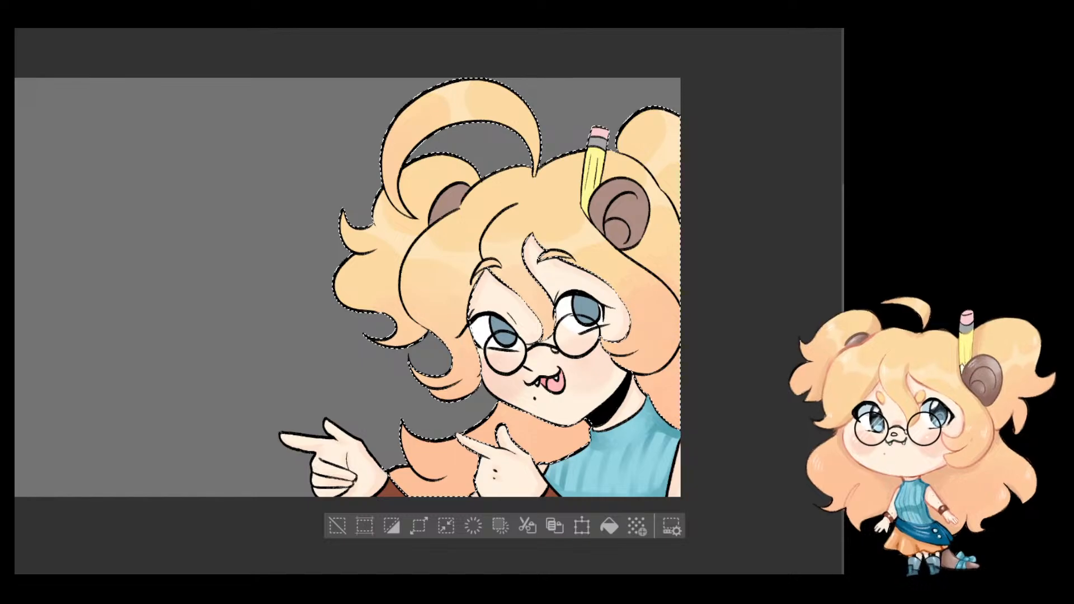
scroll(581, 350, "up", 2)
scroll(580, 350, "up", 2)
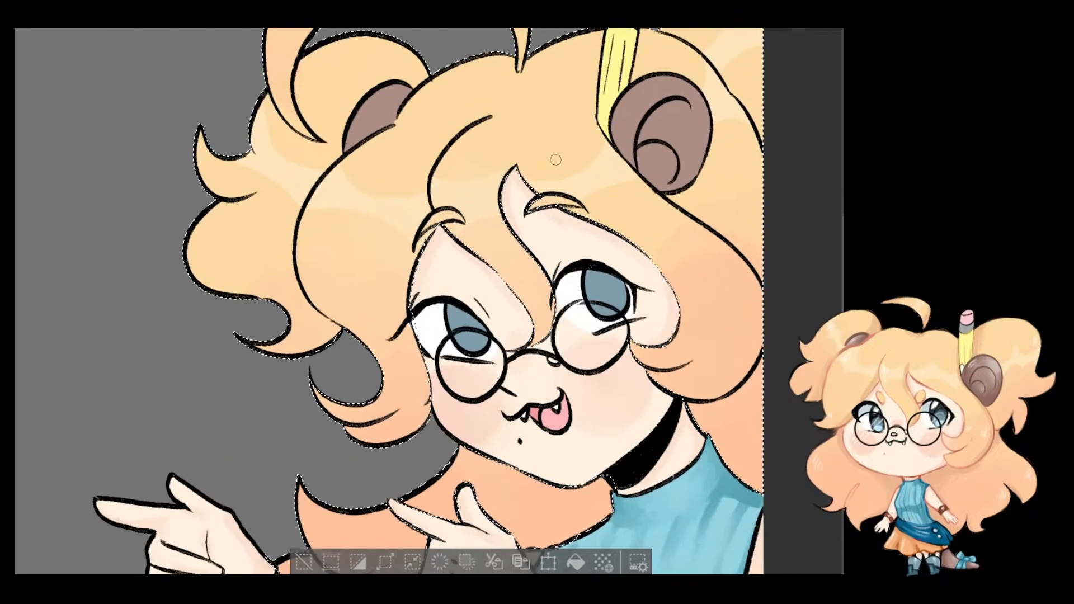
scroll(556, 160, "up", 2)
left_click_drag(691, 221, 769, 285)
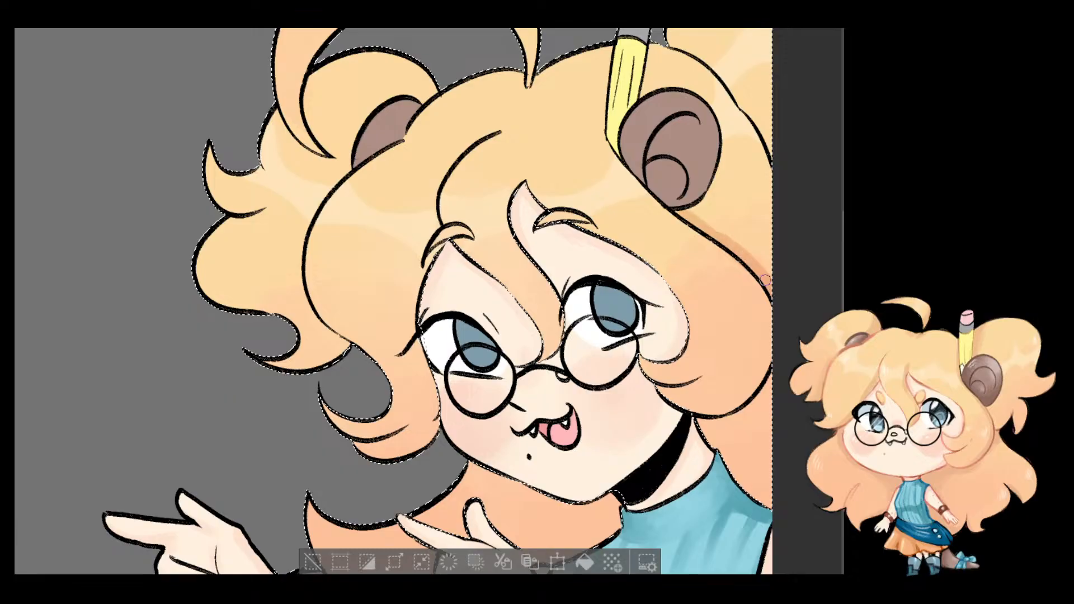
mouse_move(703, 219)
left_mouse_down()
mouse_move(688, 210)
mouse_move(724, 244)
mouse_move(714, 172)
left_mouse_up()
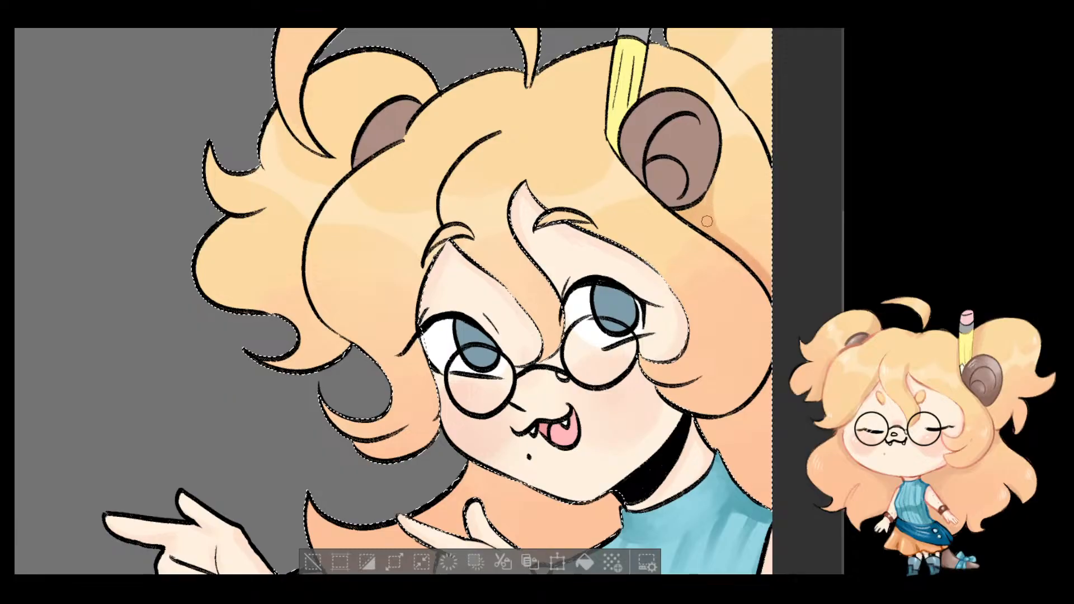
Step: Shade the base of the pigtail behind the pencil, the hair around the pencil, and the opposite pigtail beside its ear
mouse_move(760, 102)
left_mouse_down()
mouse_move(728, 207)
mouse_move(714, 210)
left_mouse_up()
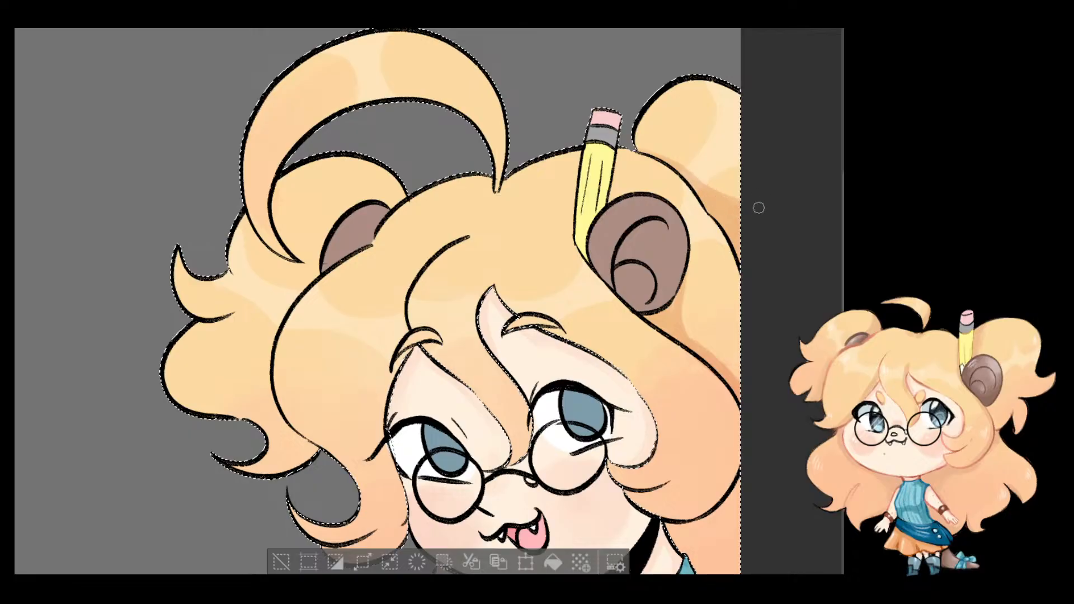
left_click_drag(661, 135, 752, 177)
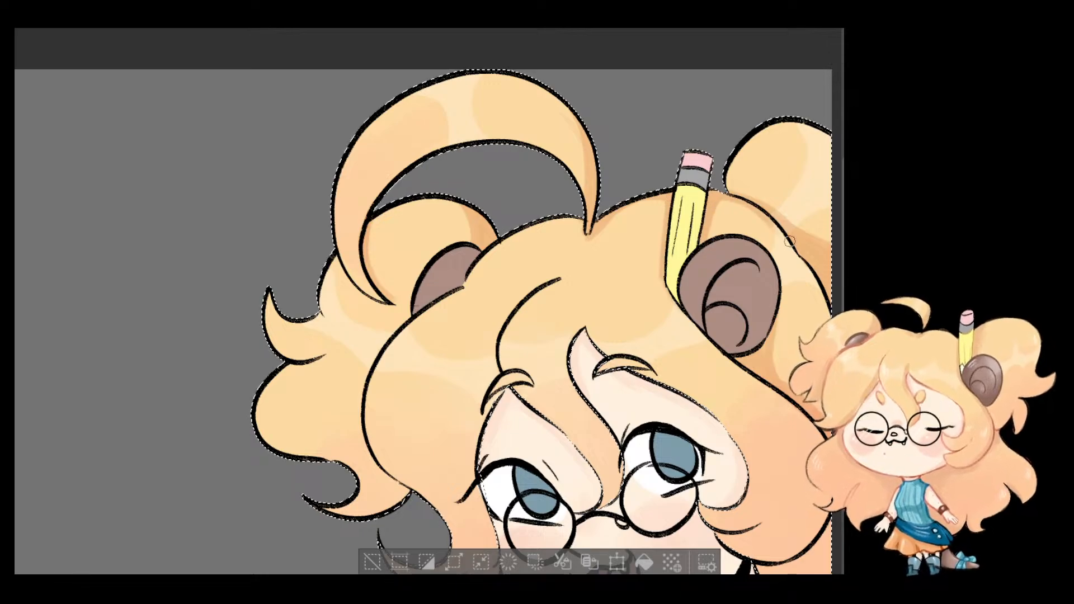
left_click_drag(789, 242, 660, 191)
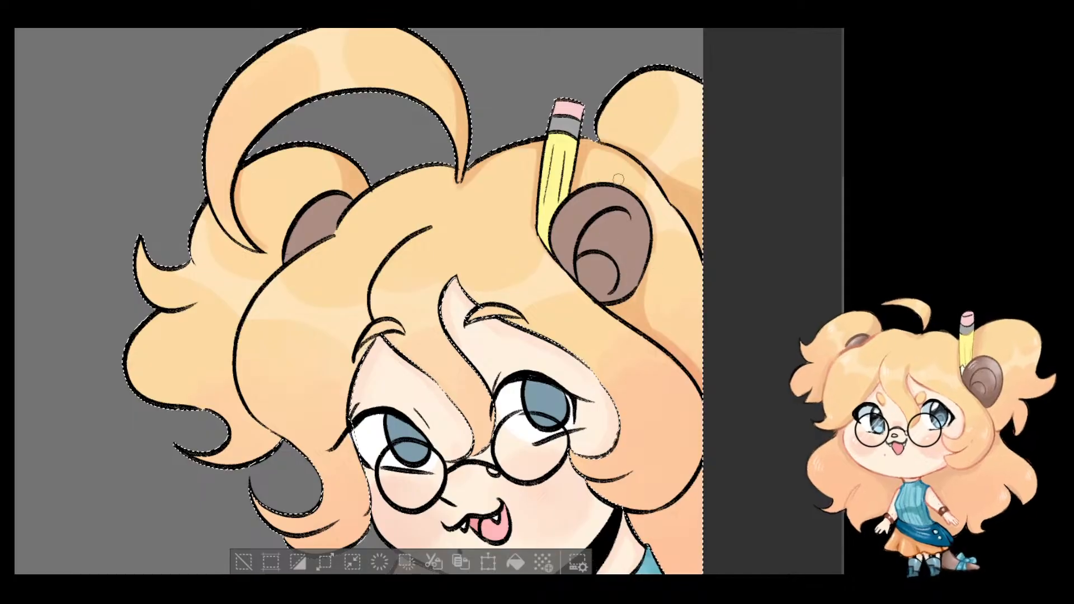
Step: Paint darker orange shadows on the hair behind the neck, under the chin and on the lower lock between the hands
scroll(618, 342, "down", 3)
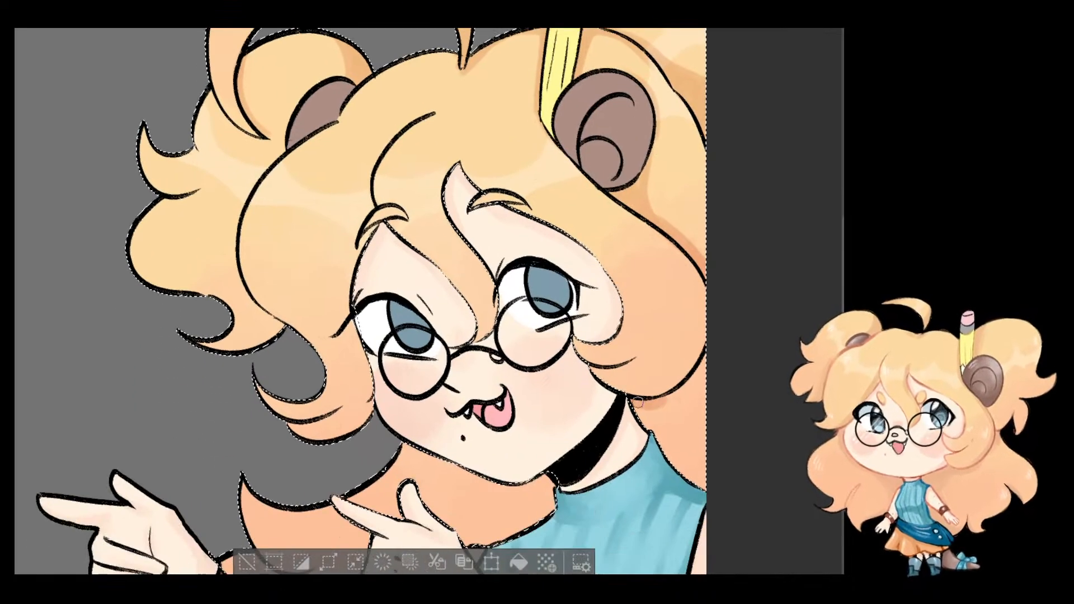
mouse_move(656, 429)
left_mouse_down()
mouse_move(686, 461)
mouse_move(671, 399)
mouse_move(700, 366)
mouse_move(683, 420)
mouse_move(703, 386)
left_mouse_up()
left_click_drag(578, 379, 669, 291)
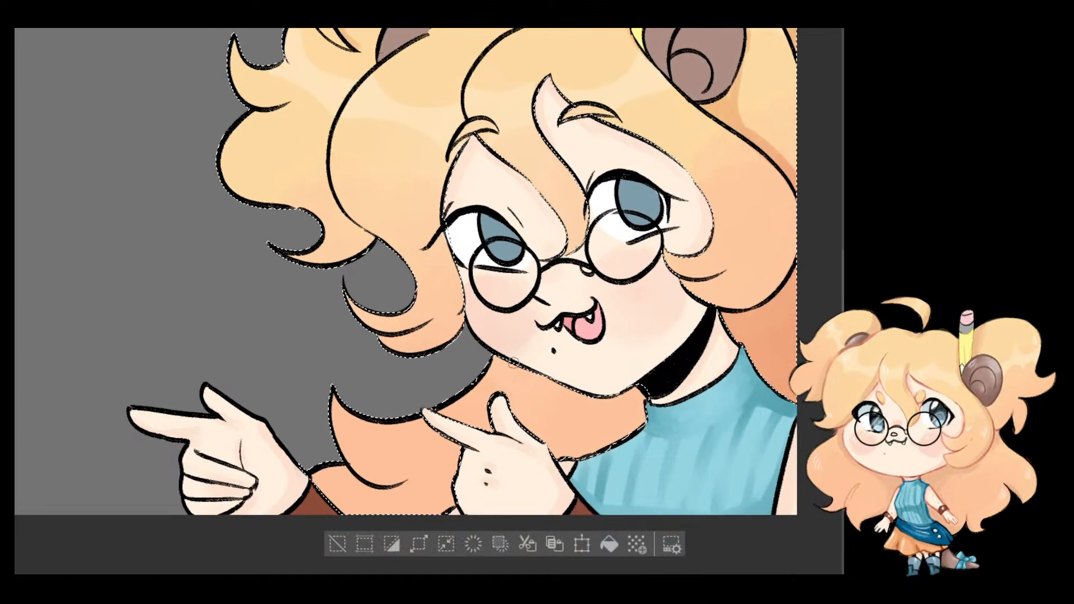
left_click_drag(497, 361, 589, 409)
mouse_move(564, 396)
left_mouse_down()
mouse_move(601, 445)
mouse_move(612, 428)
mouse_move(659, 421)
left_mouse_up()
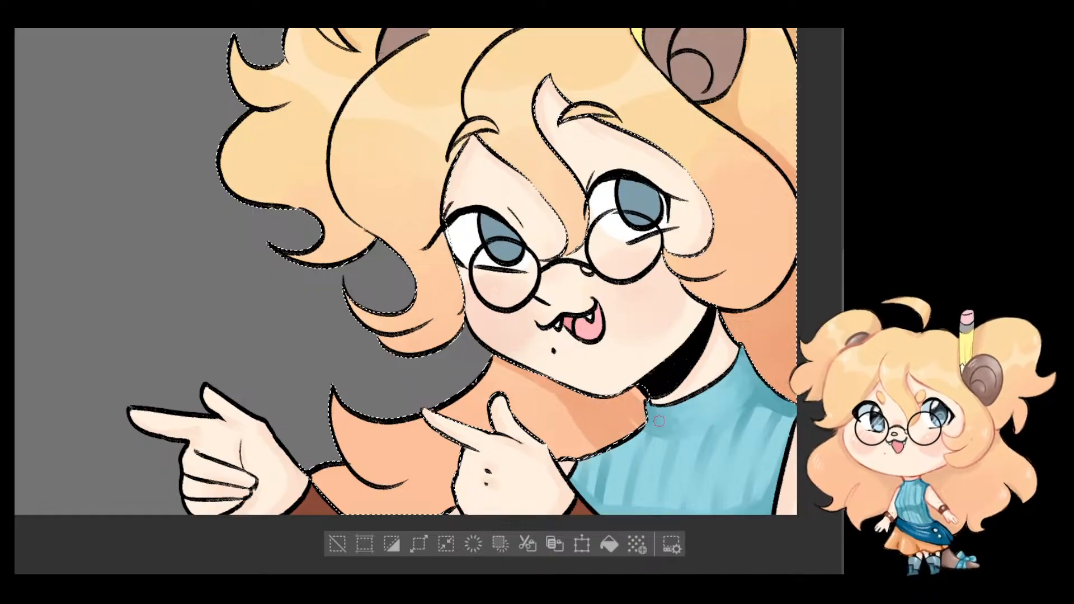
mouse_move(559, 379)
left_mouse_down()
mouse_move(508, 403)
mouse_move(554, 439)
left_mouse_up()
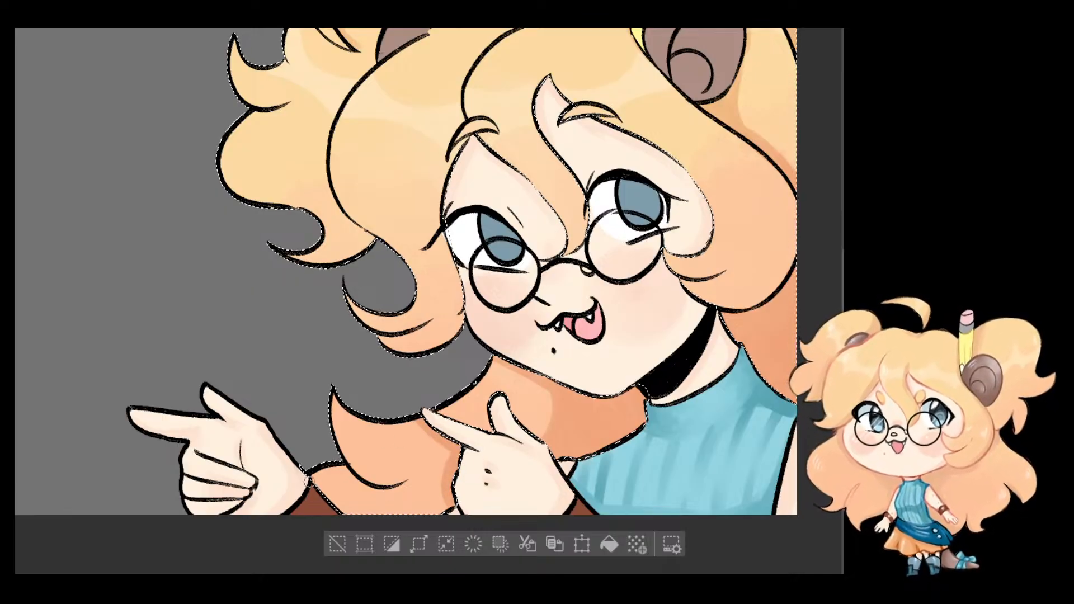
mouse_move(340, 496)
left_mouse_down()
mouse_move(393, 509)
mouse_move(408, 490)
left_mouse_up()
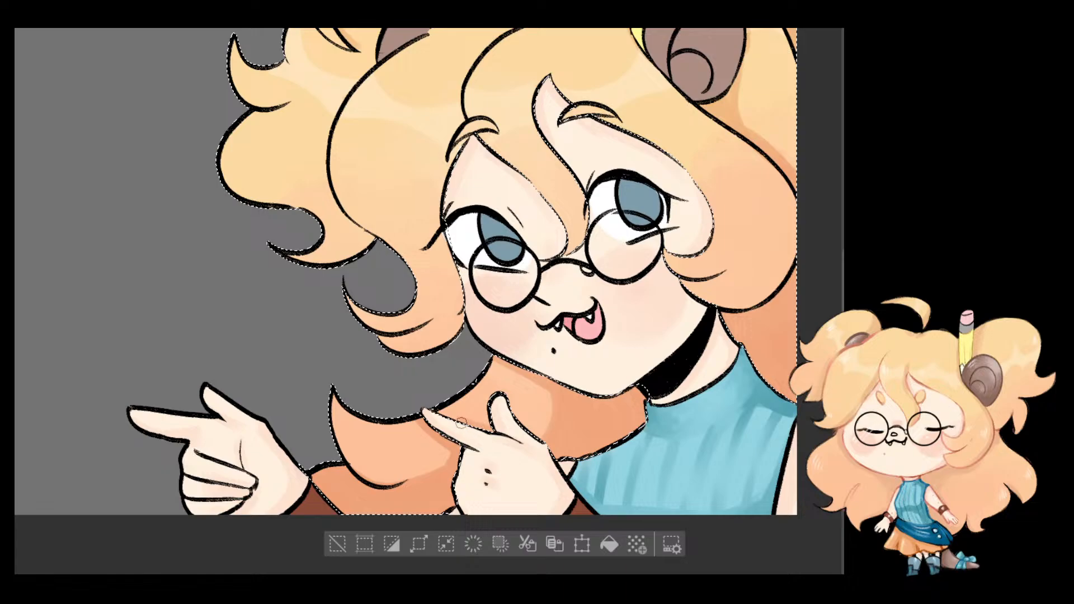
Step: Shade the fringe strands framing the face and the curled lock beside the cheek in darker orange
left_click_drag(544, 326, 518, 392)
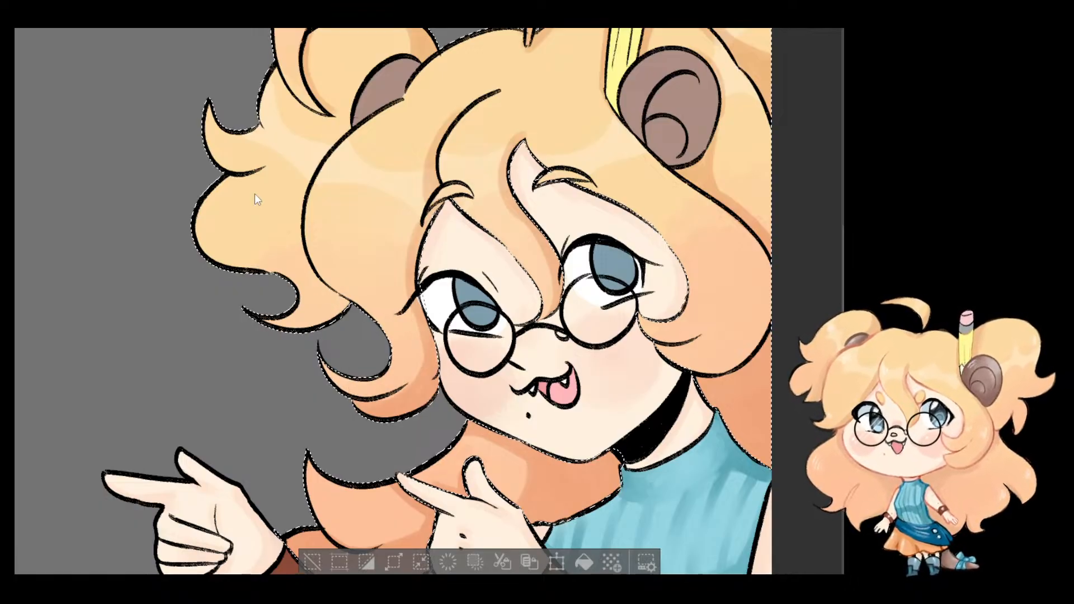
scroll(548, 349, "up", 3)
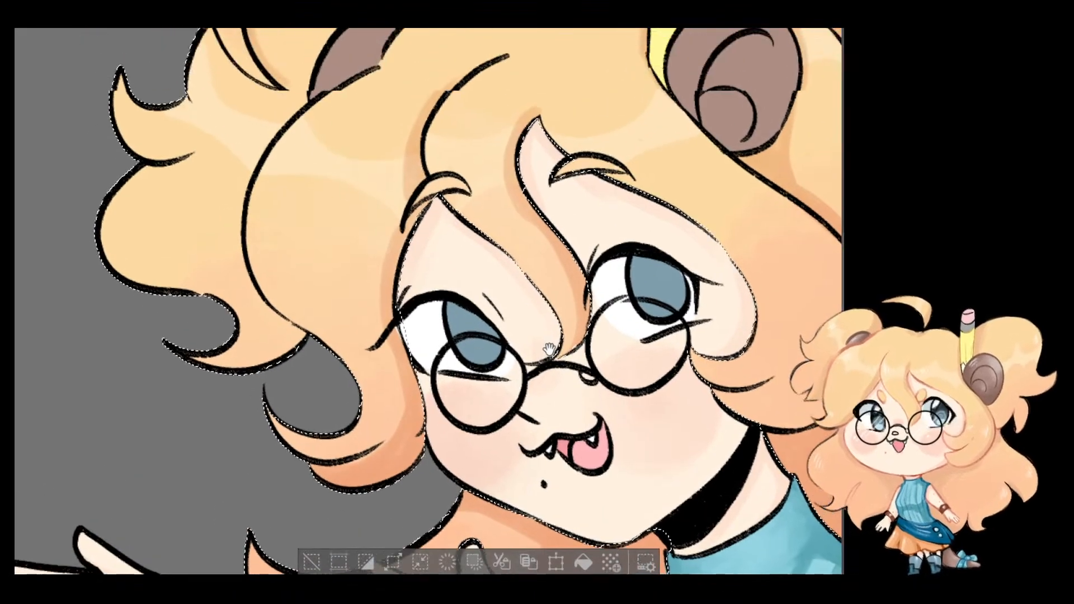
left_click_drag(548, 350, 566, 382)
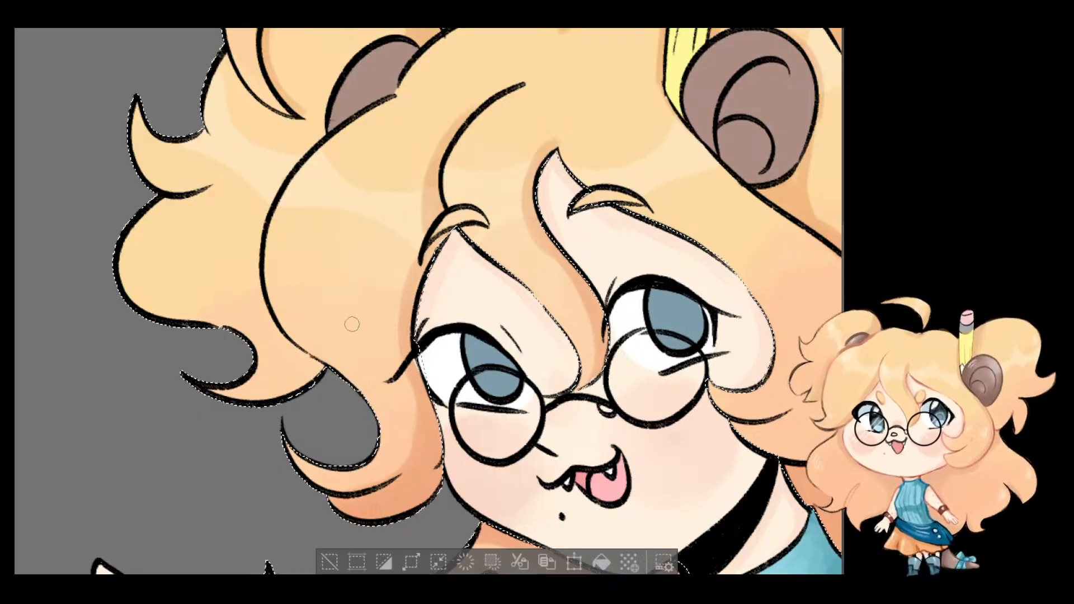
Step: Shade the lower curls of the pigtail above the pointing hand, along the outer edge of the fringe
mouse_move(216, 388)
left_mouse_down()
mouse_move(253, 390)
mouse_move(240, 376)
mouse_move(326, 376)
left_mouse_up()
left_click_drag(268, 330, 264, 305)
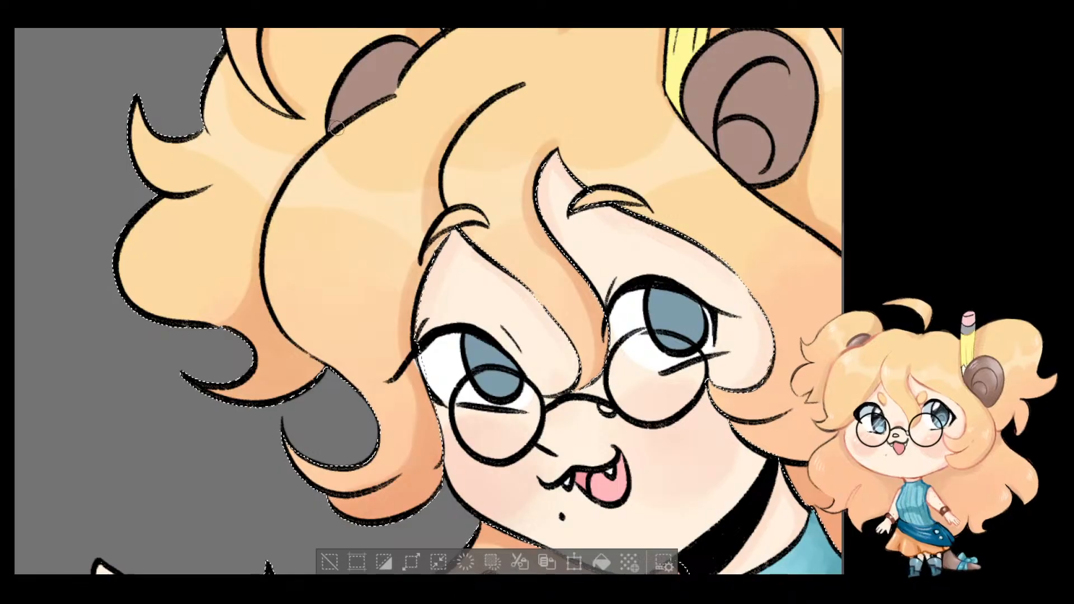
scroll(274, 291, "up", 3)
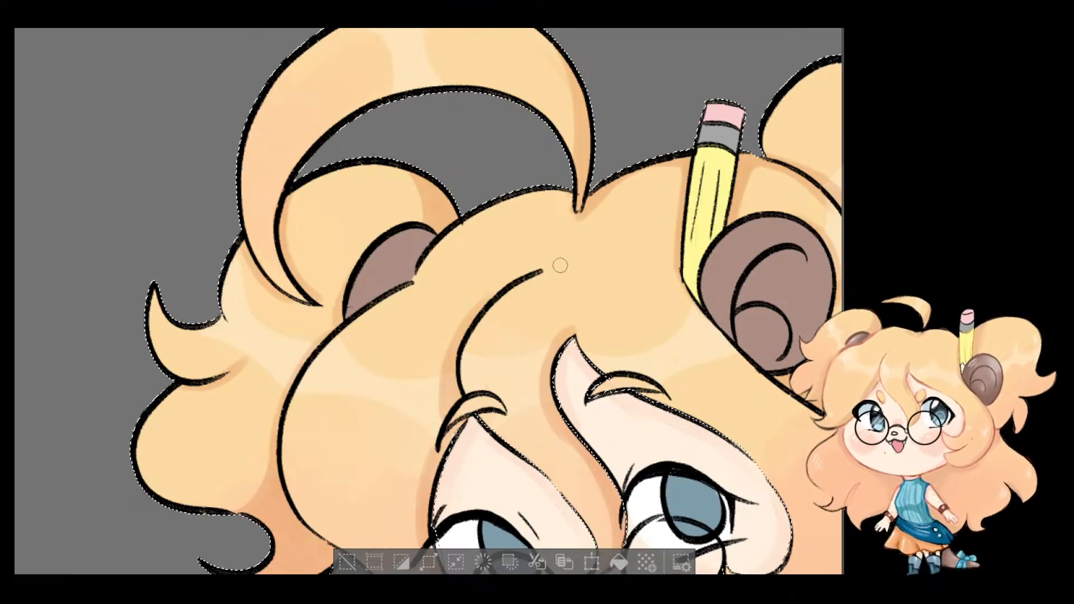
left_click_drag(709, 218, 457, 276)
scroll(630, 156, "down", 5)
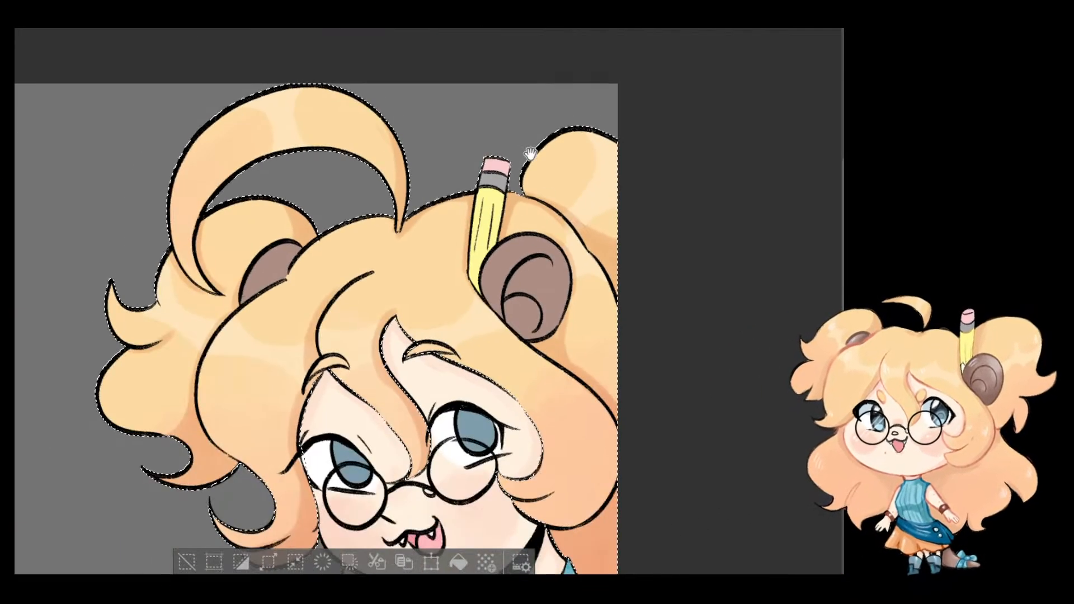
Step: Try white highlight marks on the large curl on top of the head and on the outer side of the fringe
scroll(428, 108, "up", 3)
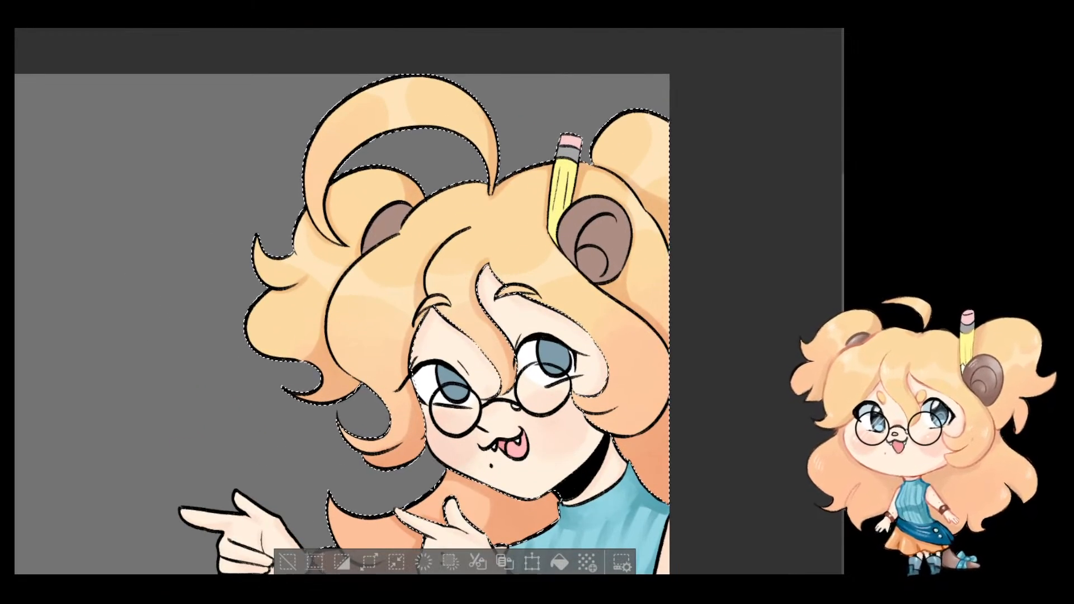
scroll(371, 128, "up", 2)
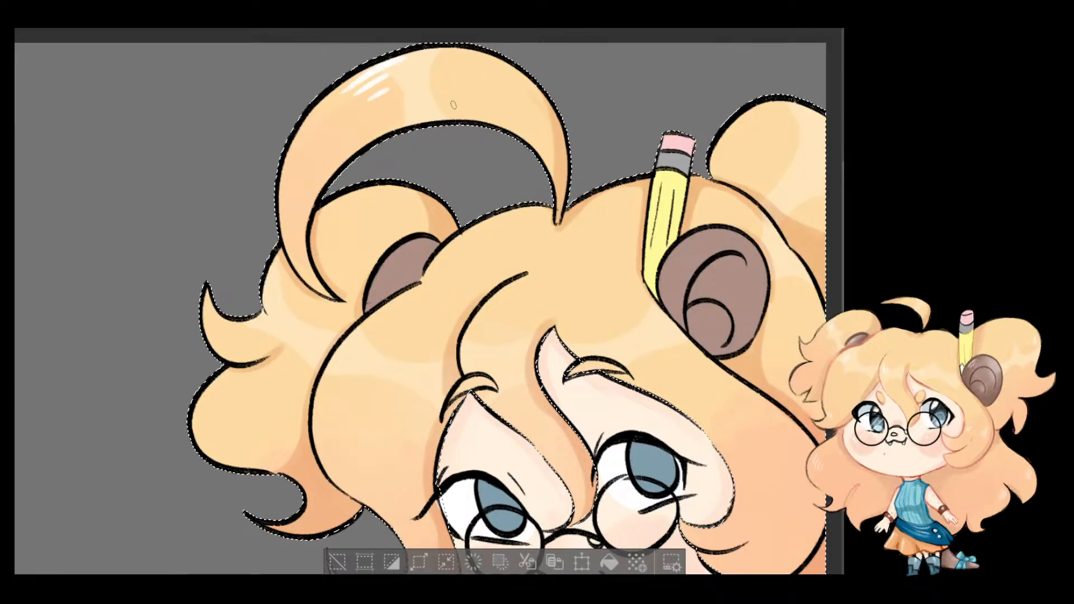
left_click_drag(350, 89, 373, 69)
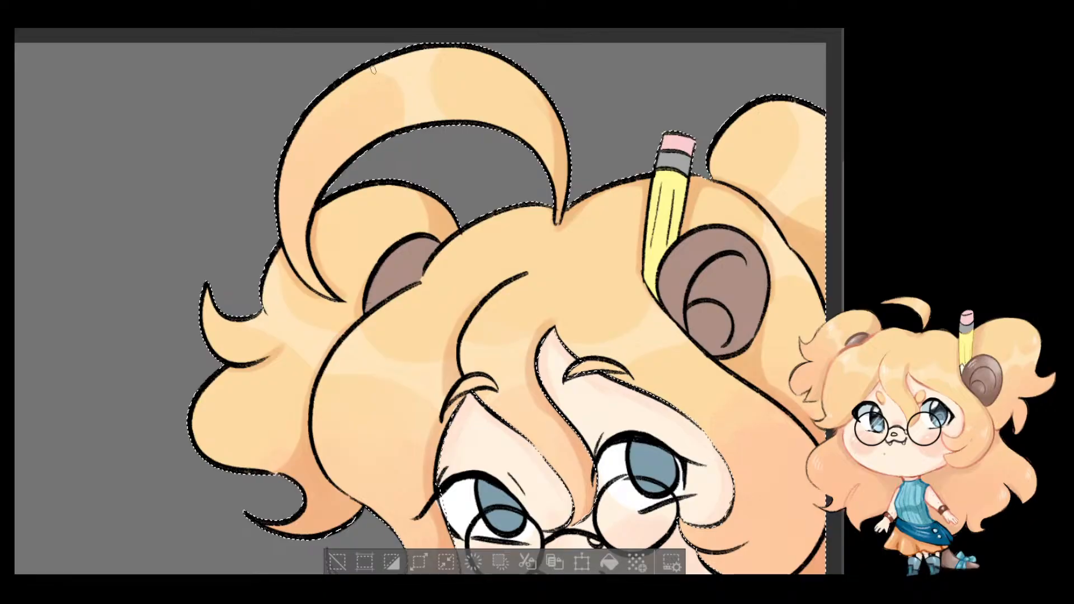
left_click(371, 89)
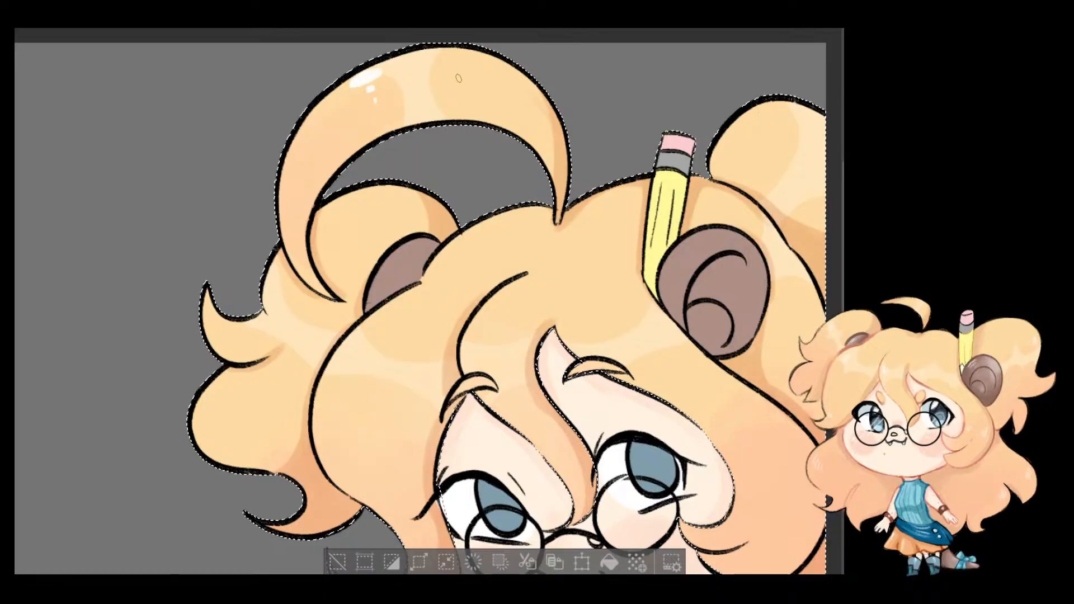
left_click_drag(357, 342, 334, 381)
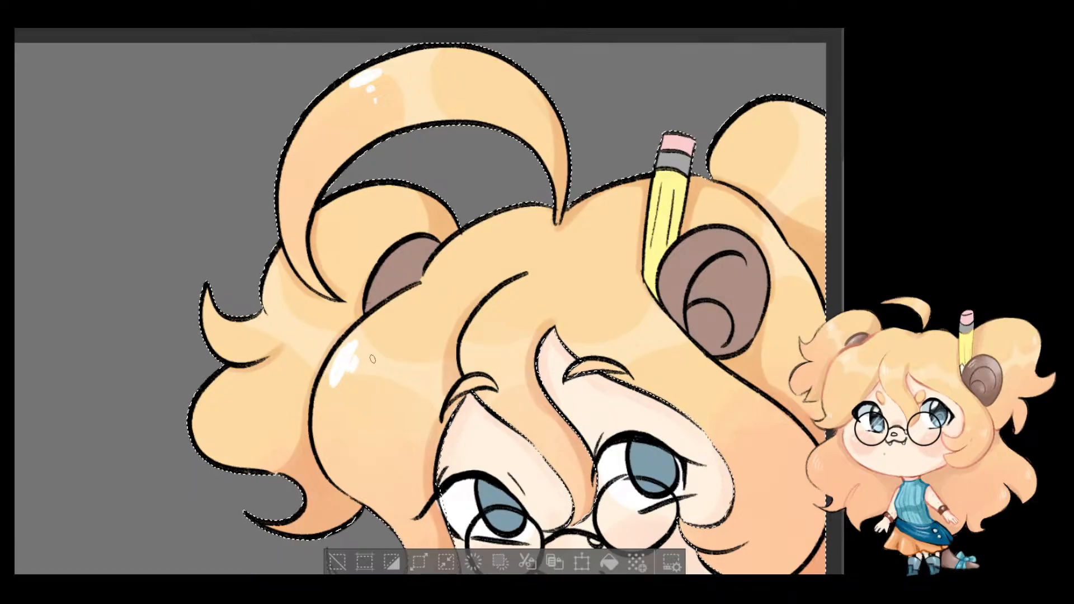
scroll(502, 292, "down", 2)
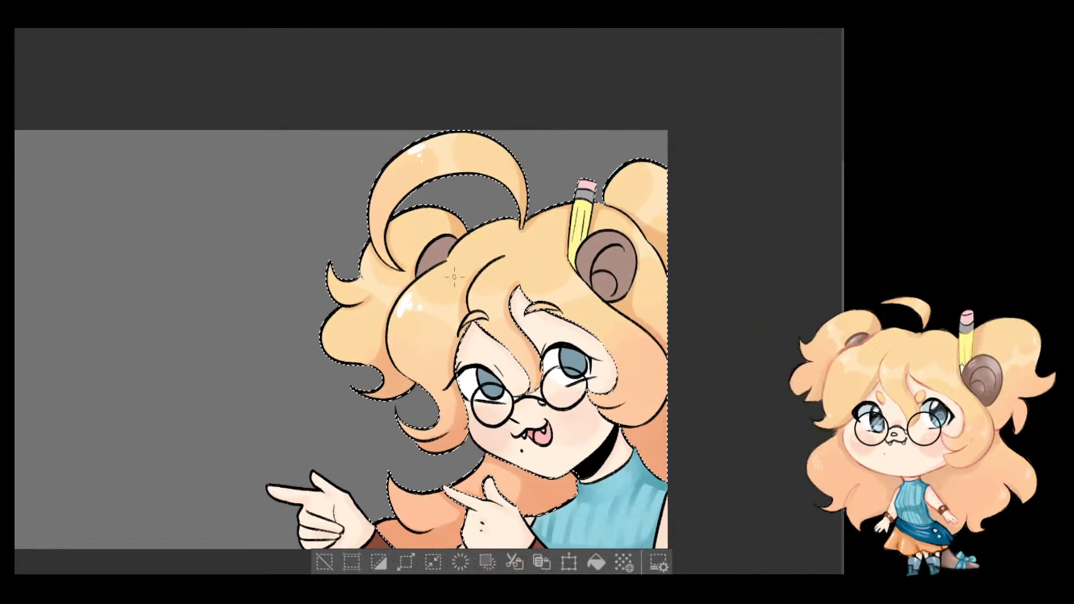
scroll(465, 269, "up", 2)
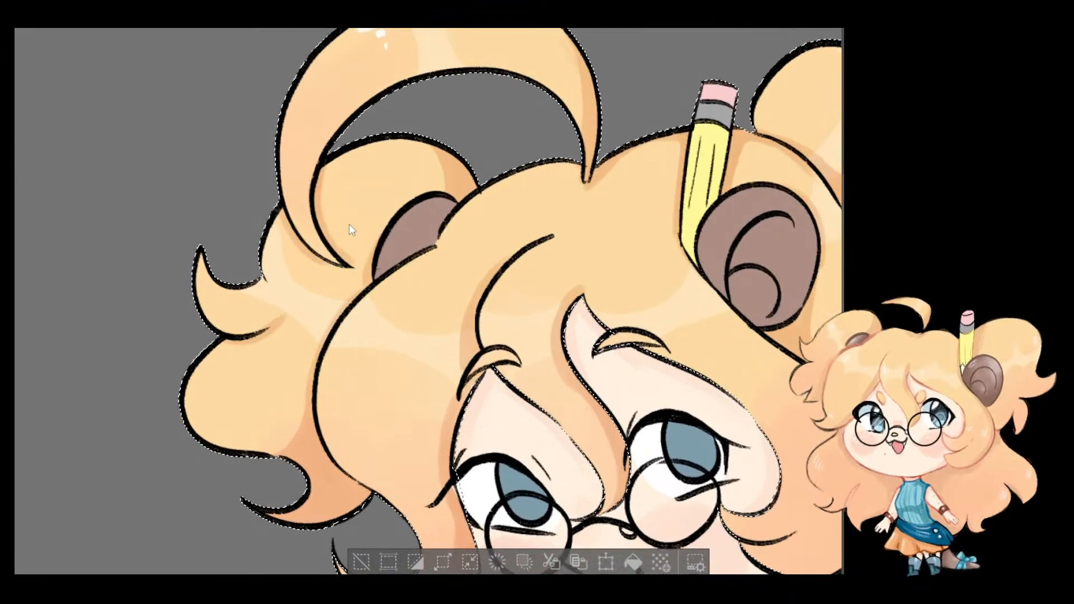
Step: Try thin hatched white shine lines on the large top curl, the rounded side fringe and the central fringe strand
left_click_drag(390, 217, 442, 358)
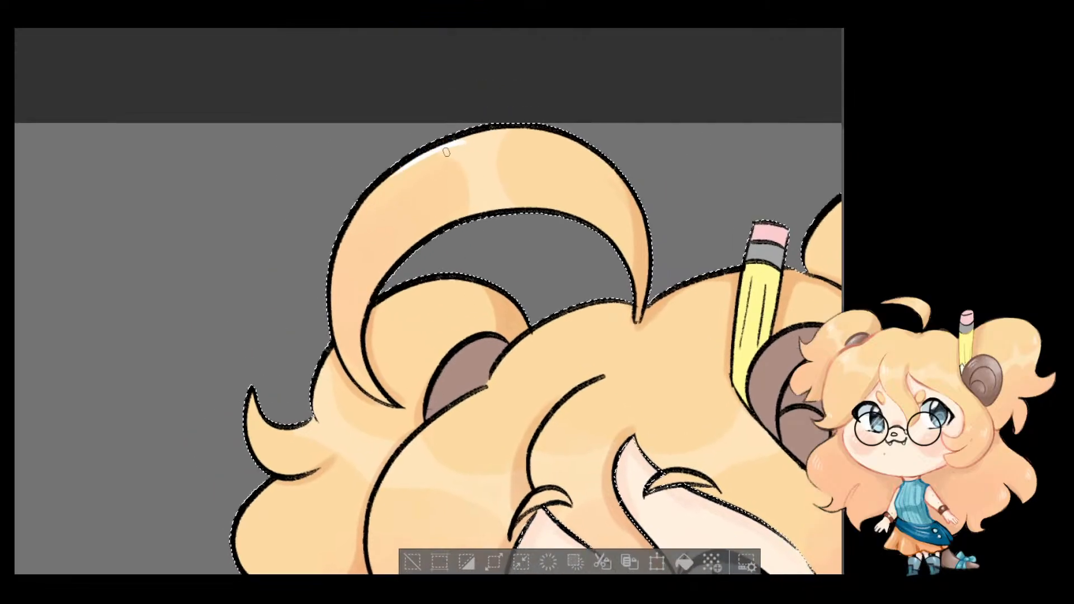
left_click_drag(444, 181, 435, 190)
left_click_drag(521, 336, 515, 263)
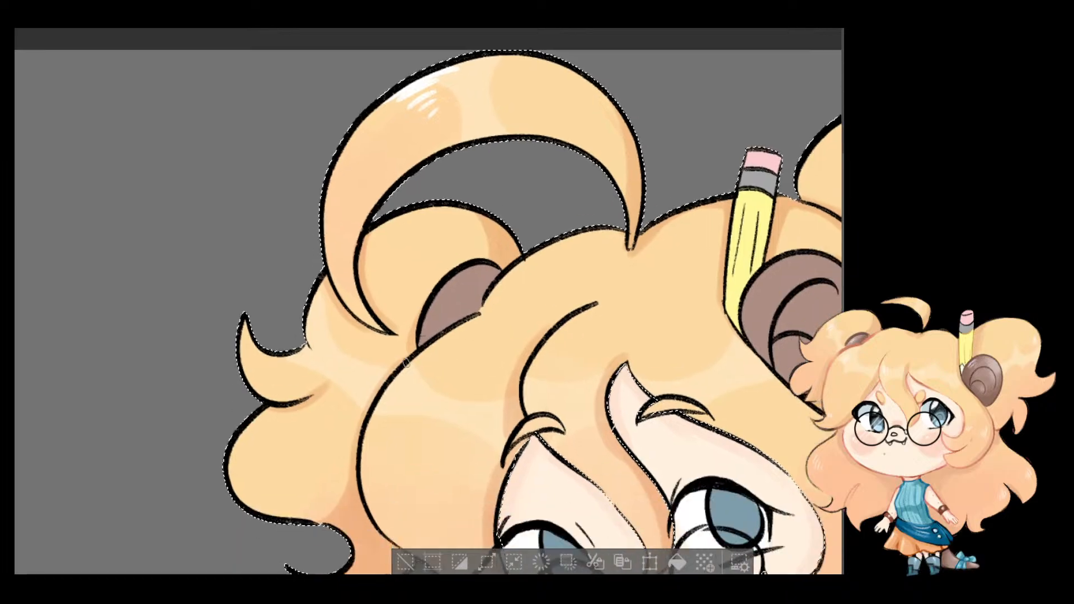
left_click_drag(428, 356, 375, 447)
left_click_drag(409, 384, 387, 424)
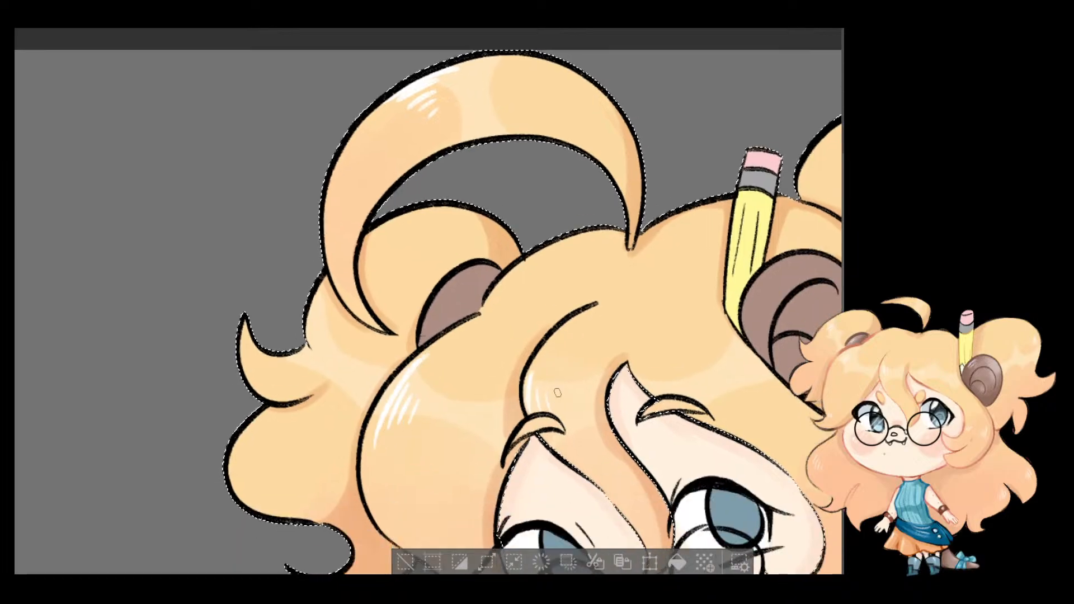
scroll(559, 376, "down", 2)
left_click_drag(658, 235, 637, 188)
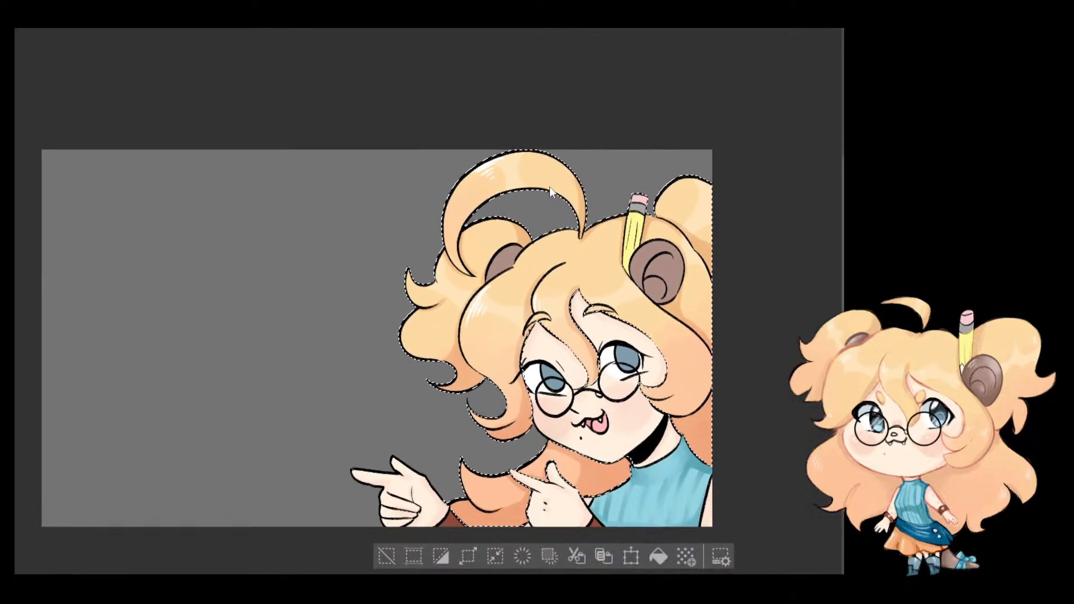
Step: Paint tapered white shine marks on the top curl, fringe, both pigtails, cheek-side lock and lower lock between the hands
scroll(434, 254, "up", 1)
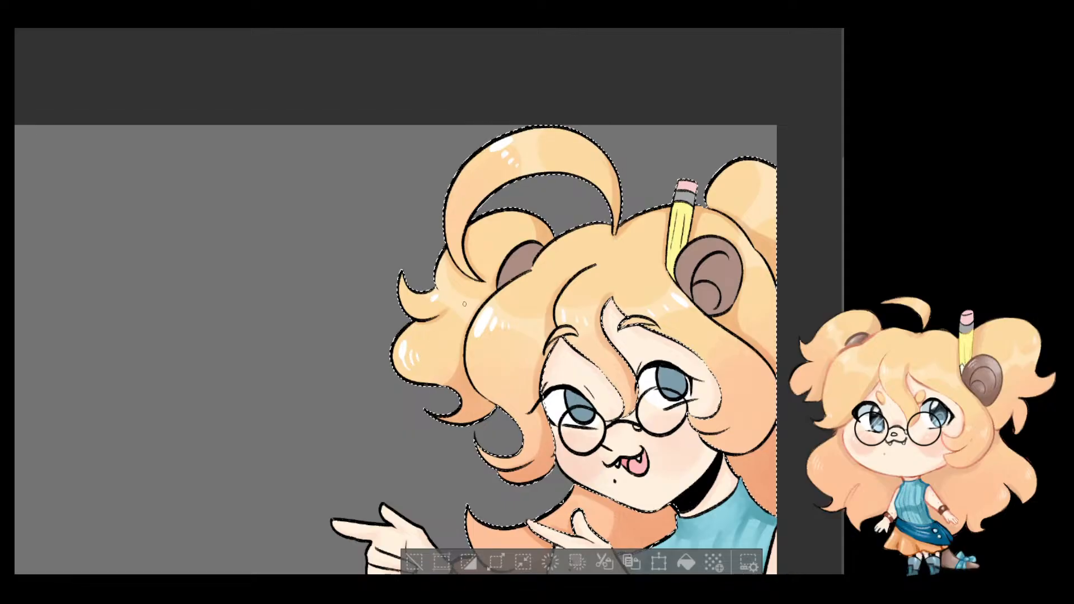
left_click_drag(635, 346, 540, 319)
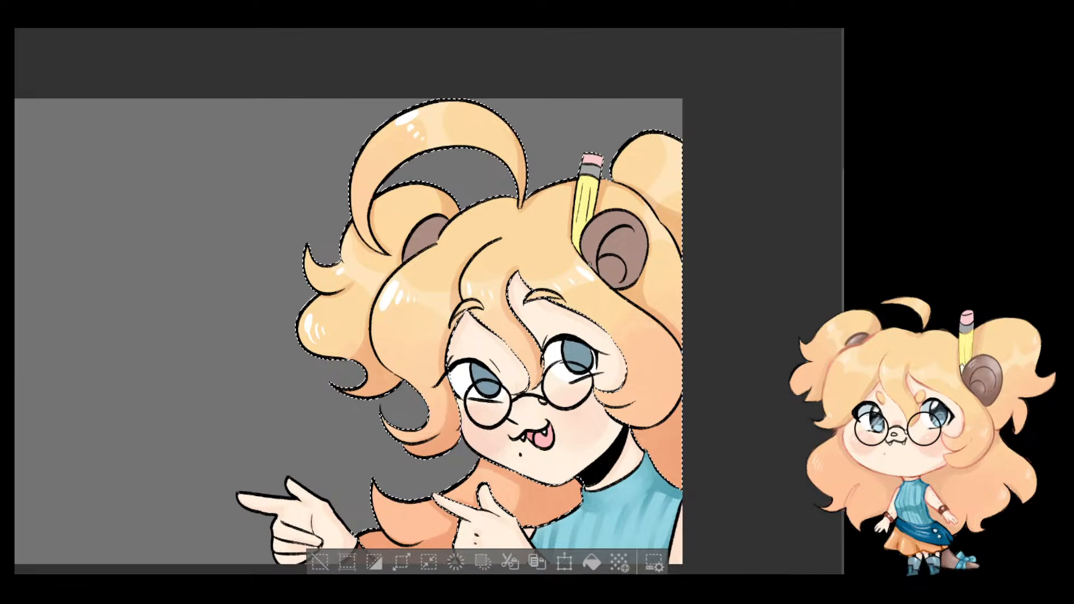
scroll(589, 263, "up", 3)
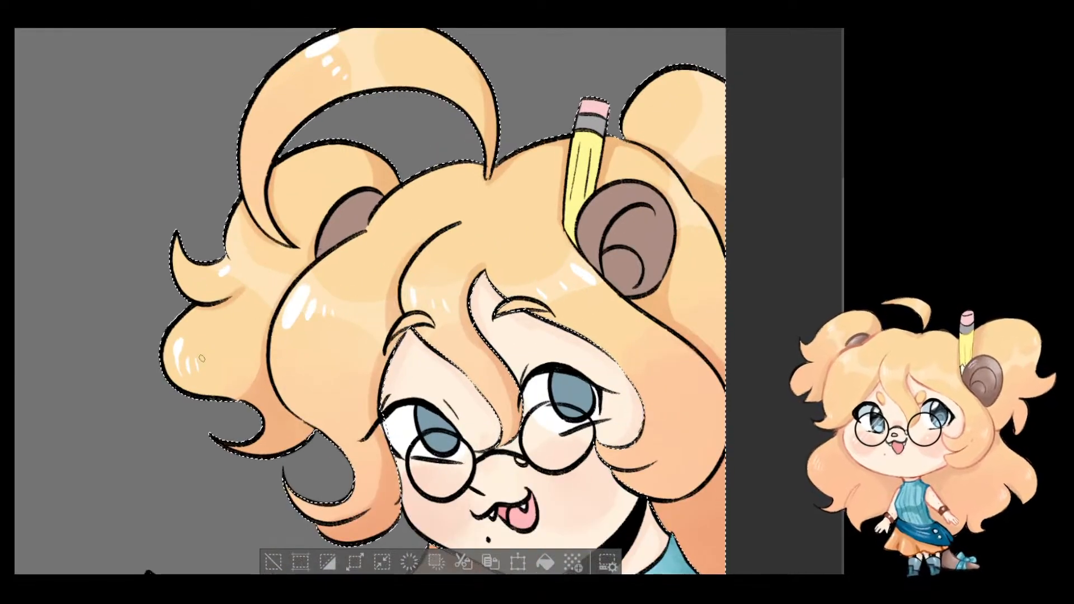
left_click_drag(218, 403, 167, 414)
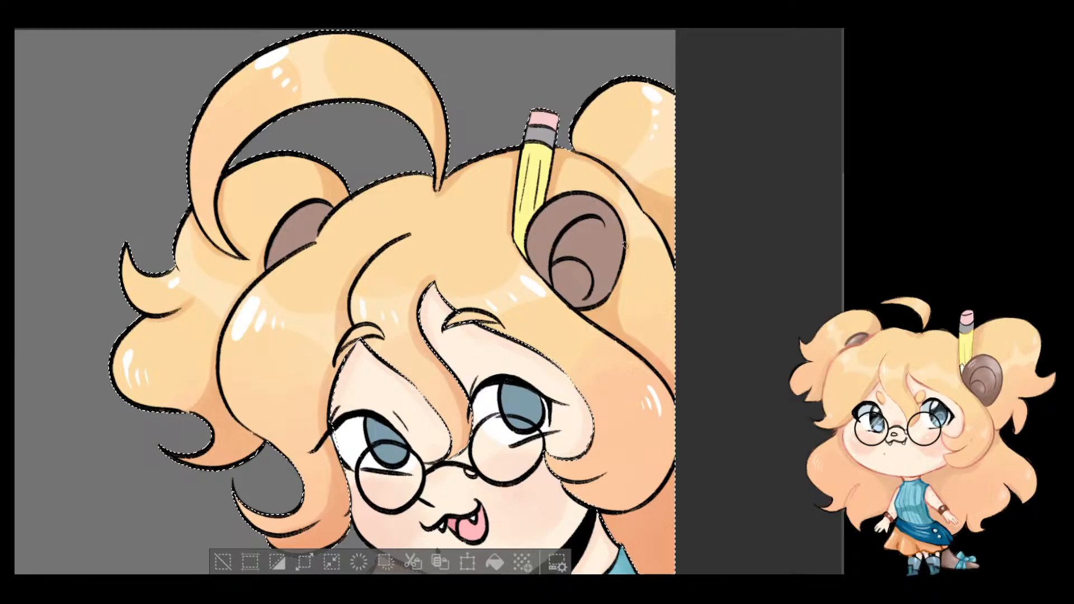
left_click_drag(582, 348, 554, 220)
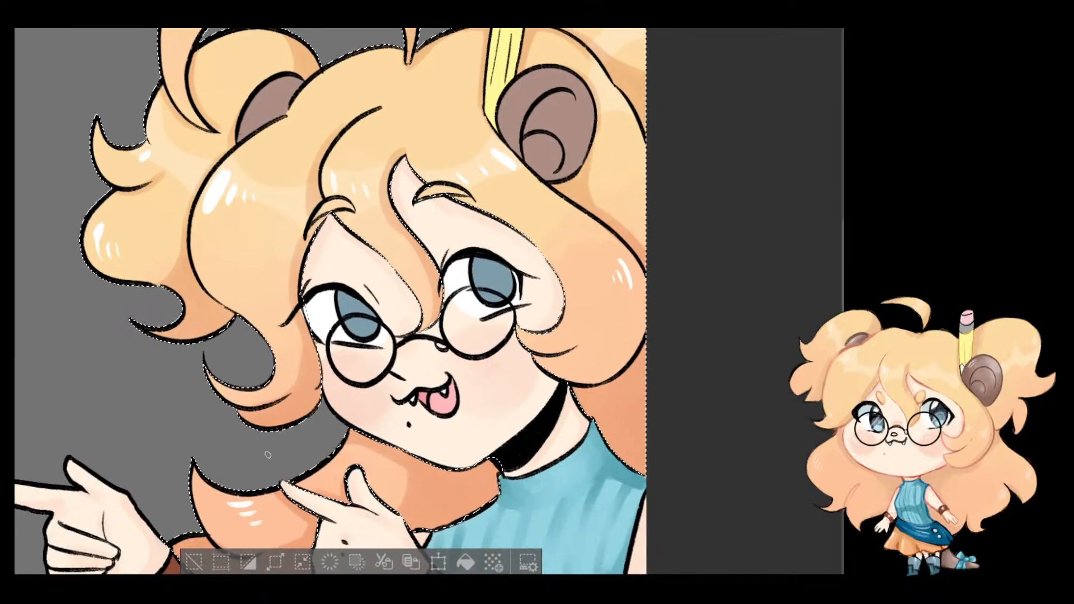
scroll(267, 454, "down", 3)
left_click_drag(267, 454, 268, 483)
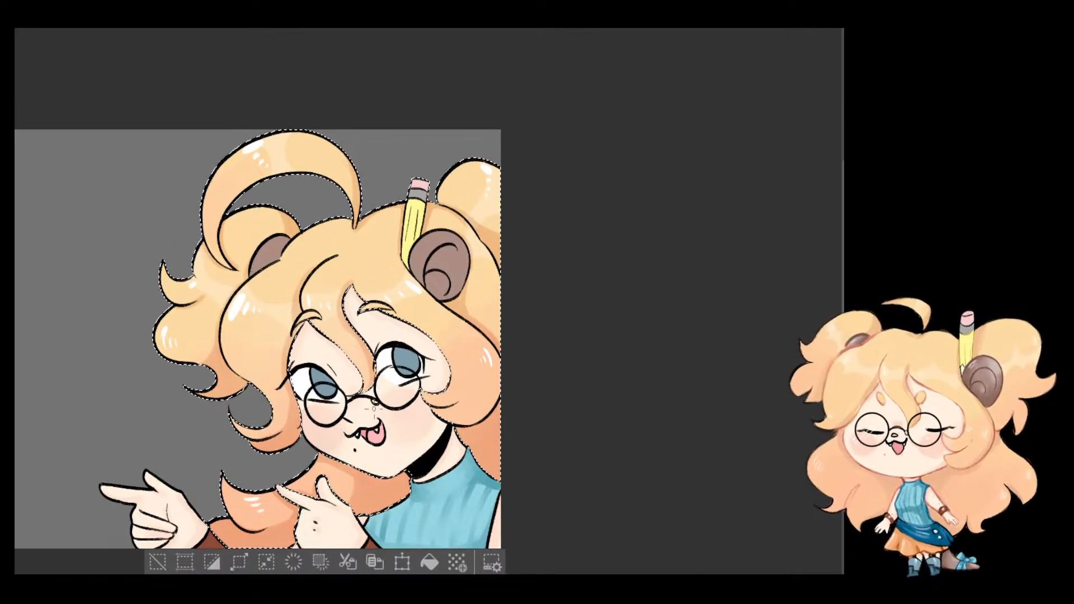
scroll(455, 427, "up", 5)
left_click_drag(494, 361, 602, 295)
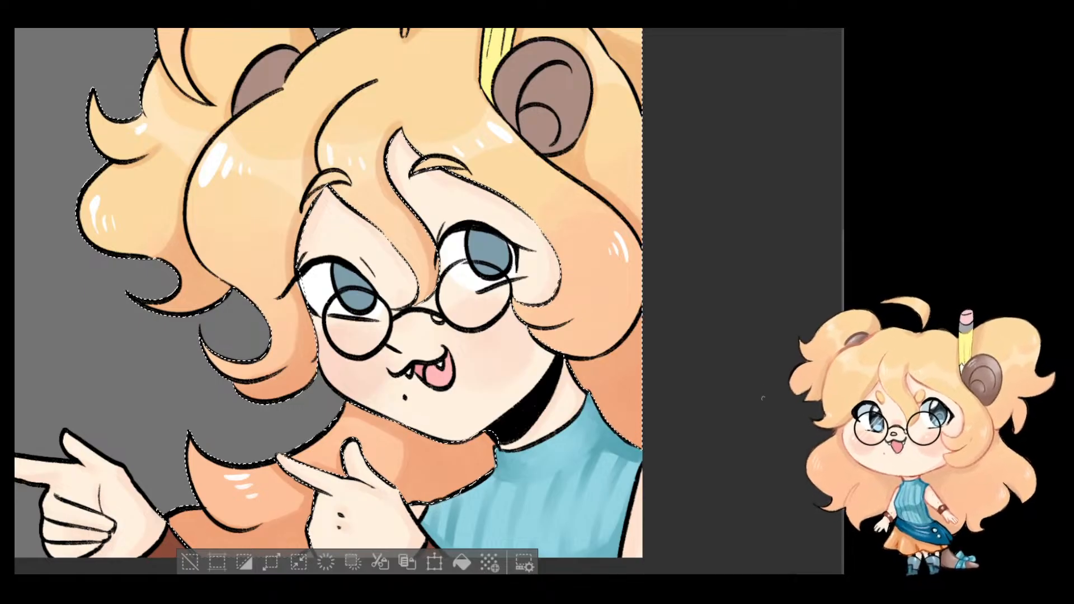
scroll(457, 272, "down", 1)
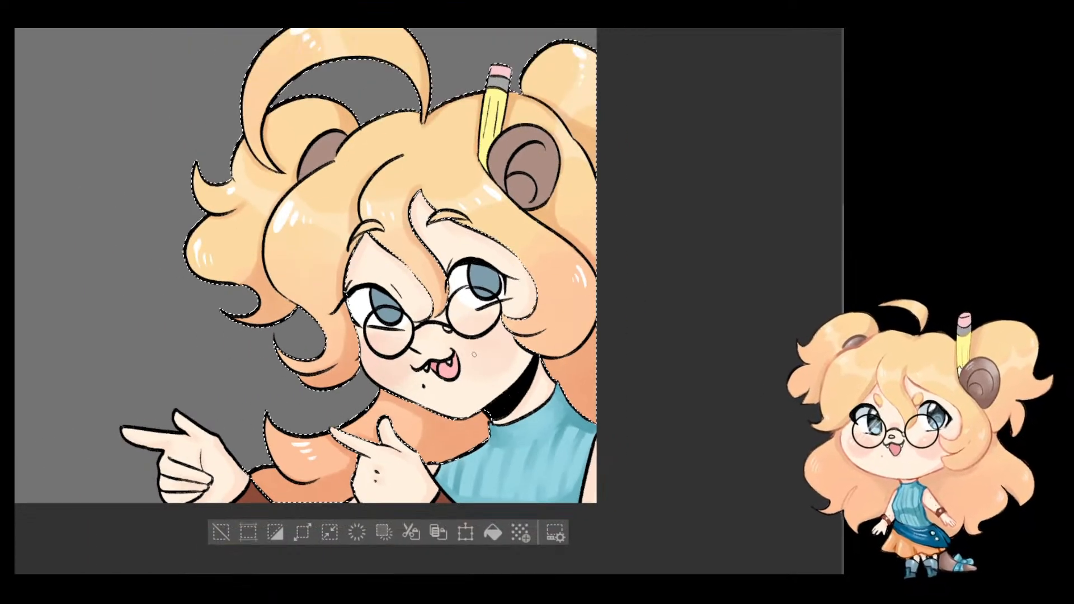
Step: Choose a pale peach paint colour for the face and clear the hair selection
left_click_drag(458, 272, 496, 320)
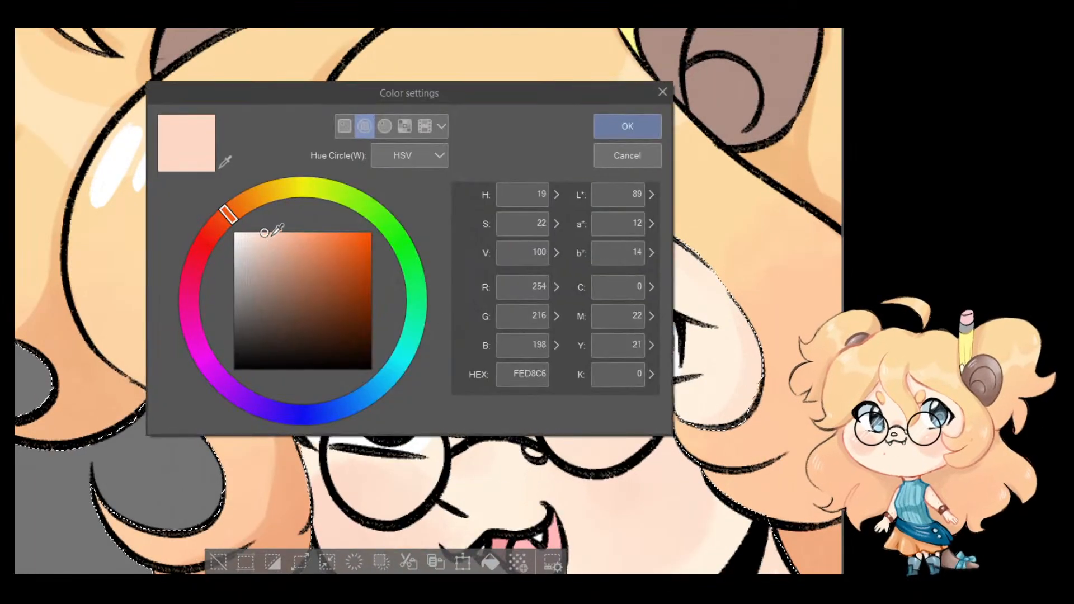
left_click(271, 237)
left_click(616, 128)
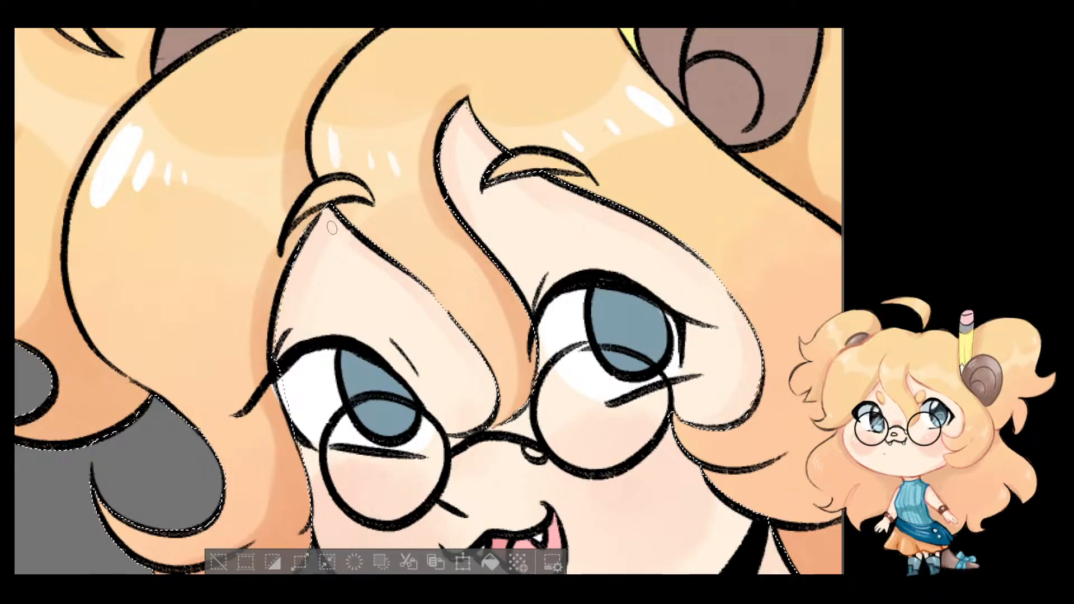
key("ctrl+d")
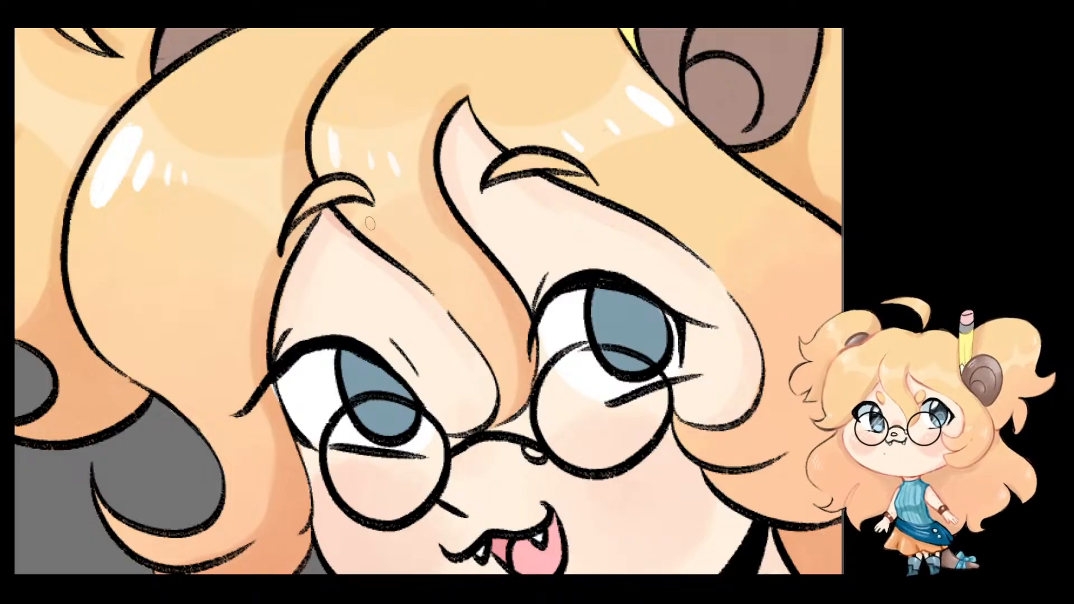
key("ctrl+z")
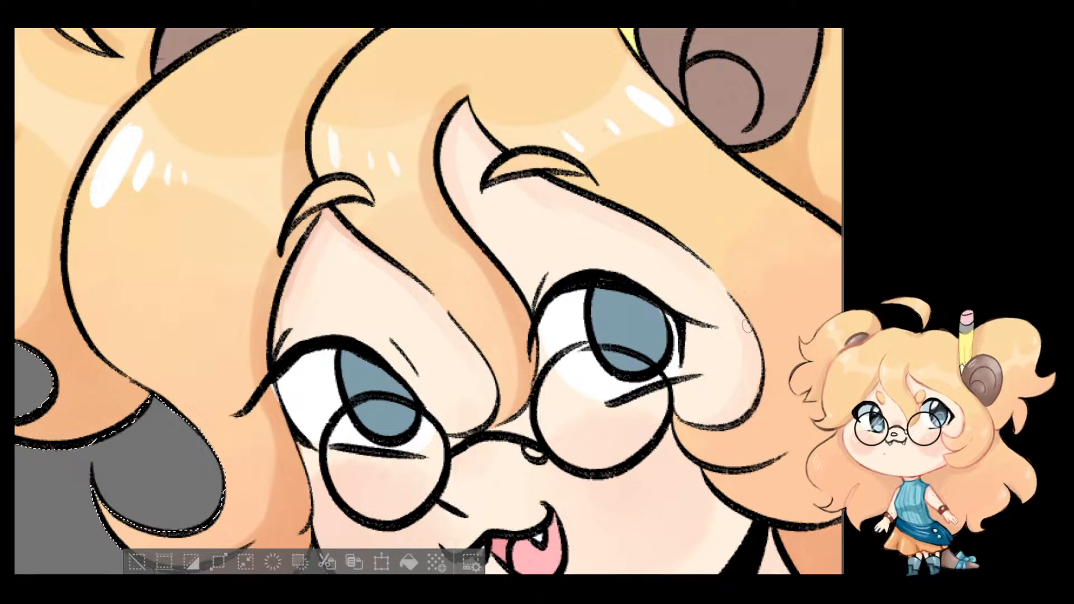
Step: Try pinkish shading strokes on the forehead skin along the edges of the fringe, undoing each attempt
mouse_move(748, 326)
left_mouse_down()
mouse_move(777, 325)
mouse_move(737, 396)
left_mouse_up()
left_click_drag(721, 281, 713, 311)
left_click_drag(693, 255, 683, 266)
left_click_drag(653, 228, 633, 259)
left_click_drag(627, 217, 622, 230)
left_click_drag(610, 211, 604, 225)
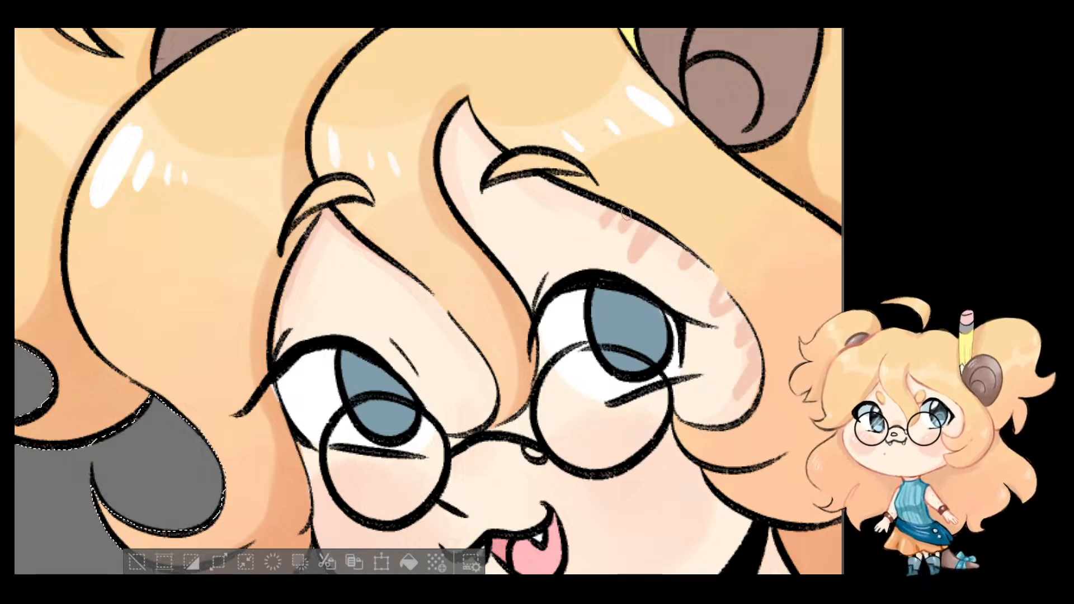
key("ctrl+z")
mouse_move(354, 260)
left_mouse_down()
mouse_move(419, 218)
mouse_move(497, 218)
mouse_move(468, 369)
mouse_move(486, 395)
left_mouse_up()
key("ctrl+z")
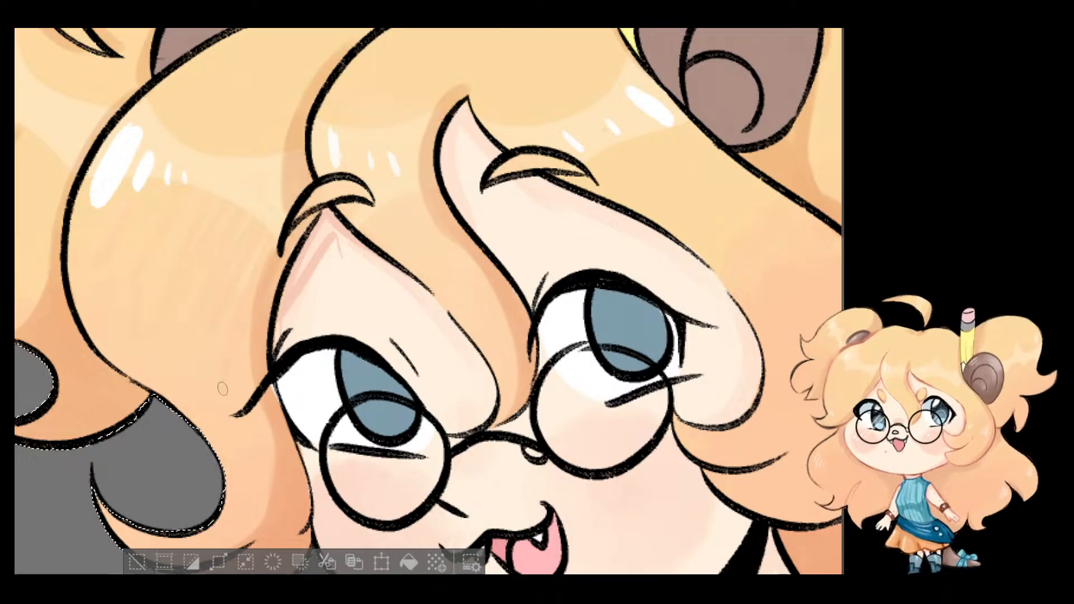
left_click_drag(342, 238, 292, 330)
key("ctrl+z")
key("ctrl+z")
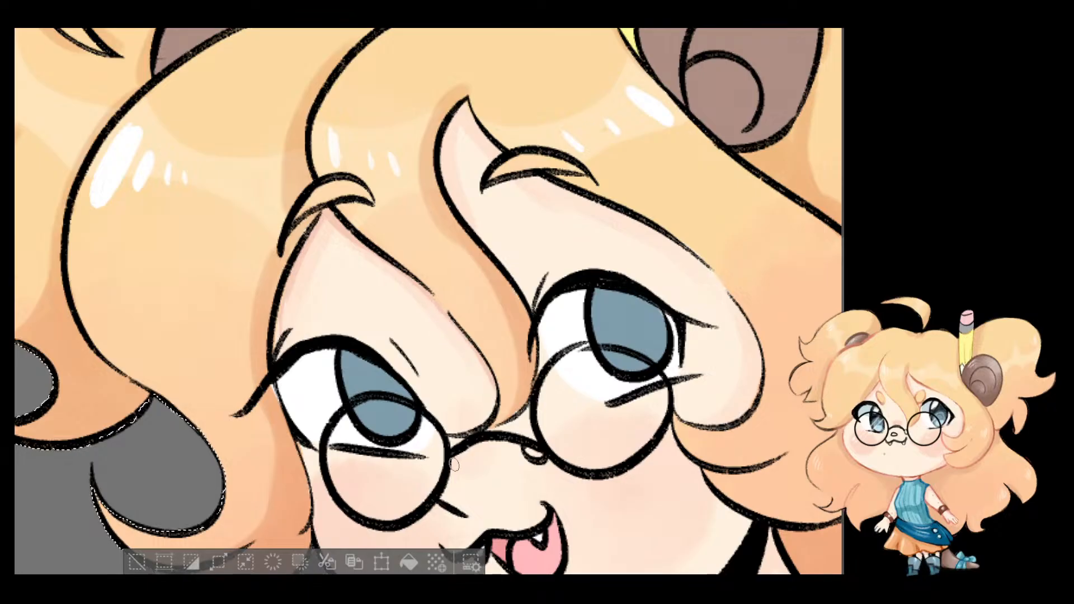
Step: Draw fine pinkish vertical hatch lines as blush on both cheeks beneath the round glasses
mouse_move(523, 454)
left_mouse_down()
mouse_move(551, 461)
mouse_move(477, 364)
left_mouse_up()
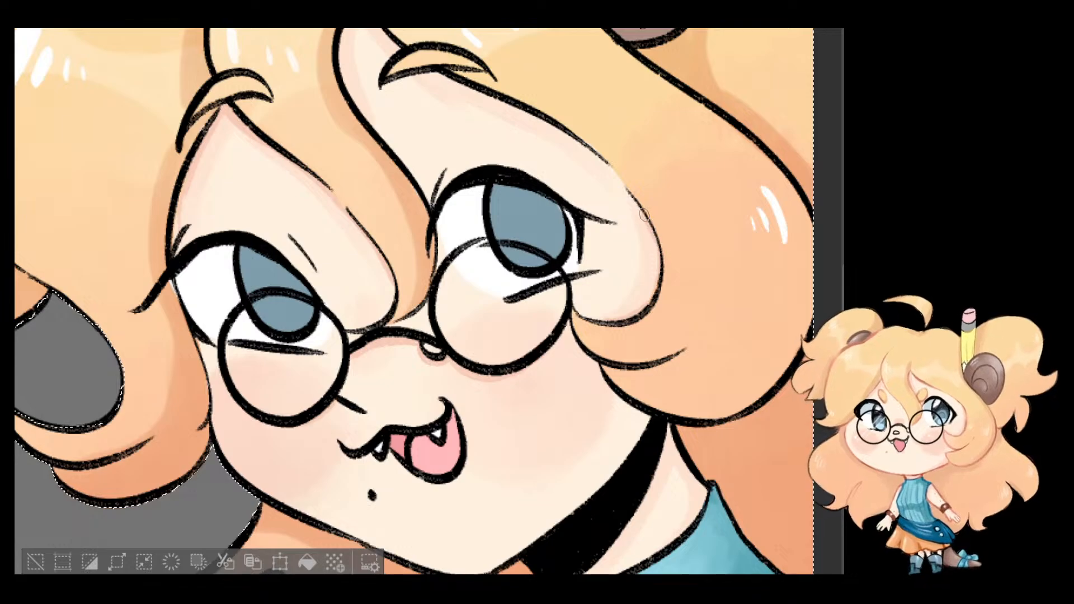
left_click_drag(508, 203, 561, 313)
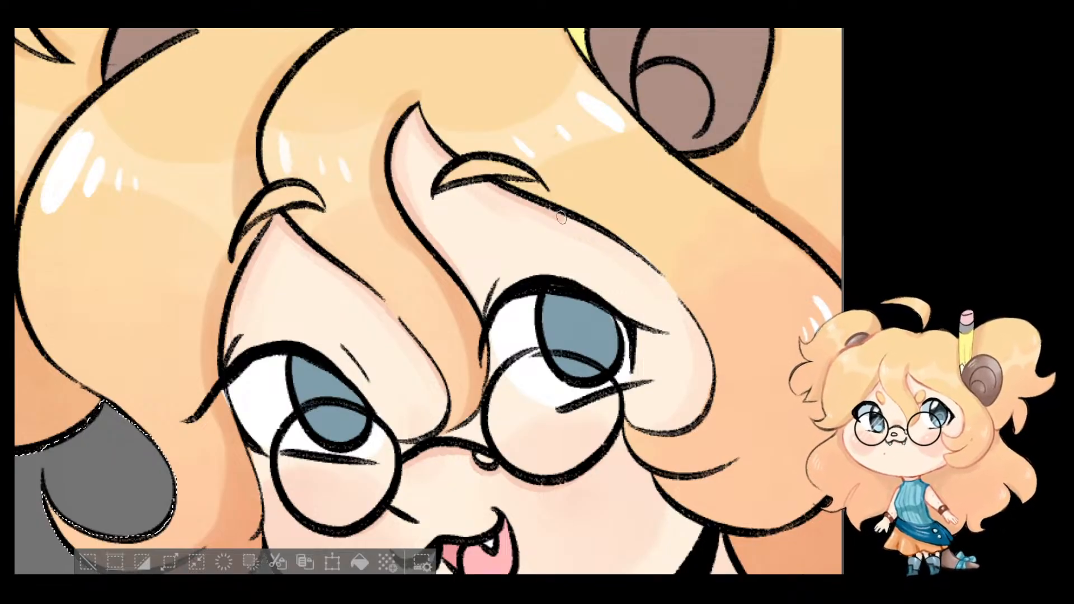
left_click_drag(672, 372, 547, 217)
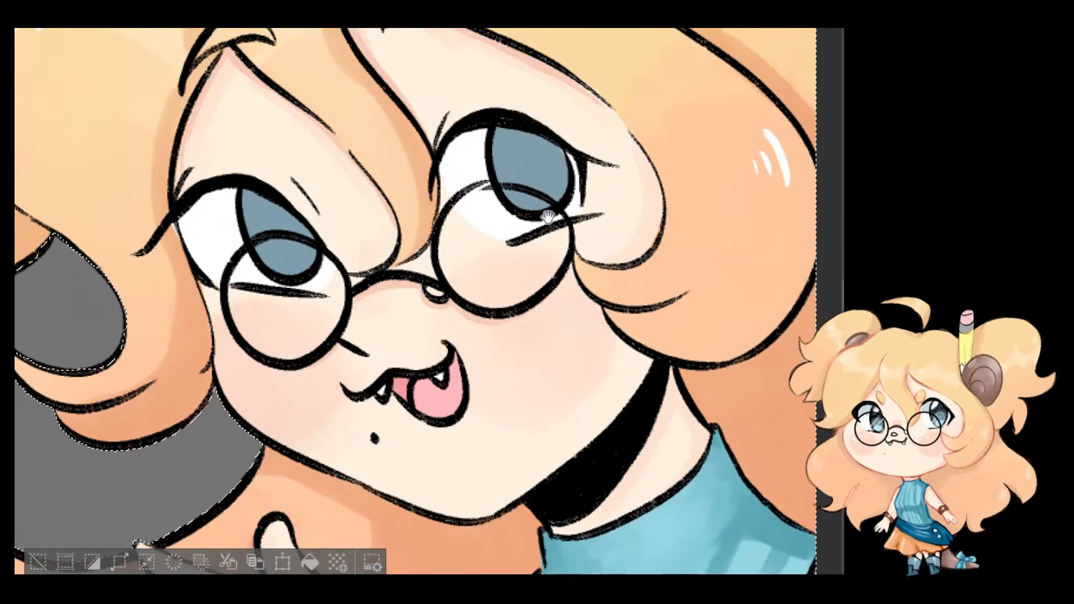
left_click_drag(479, 362, 484, 334)
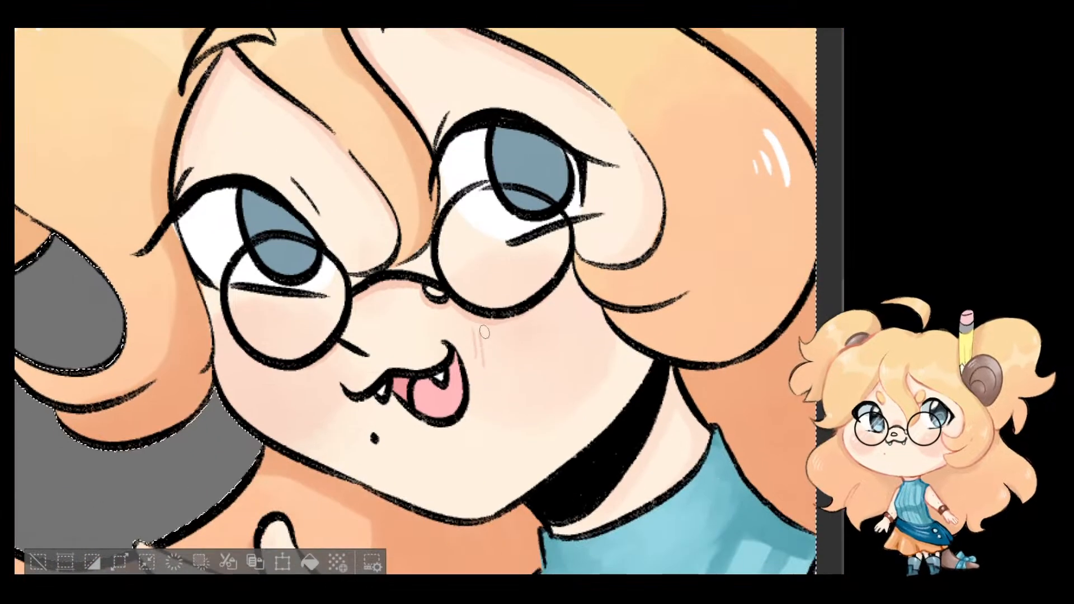
left_click_drag(499, 376, 505, 334)
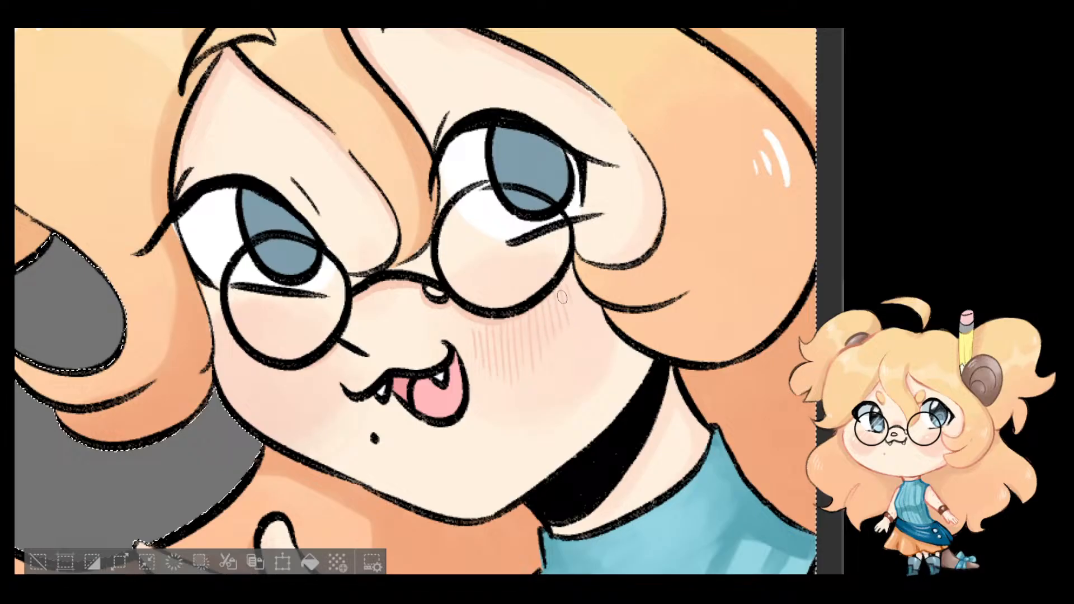
mouse_move(228, 342)
left_mouse_down()
mouse_move(228, 385)
mouse_move(239, 393)
left_mouse_up()
mouse_move(249, 357)
left_mouse_down()
mouse_move(249, 399)
mouse_move(268, 406)
left_mouse_up()
left_click_drag(311, 369, 306, 413)
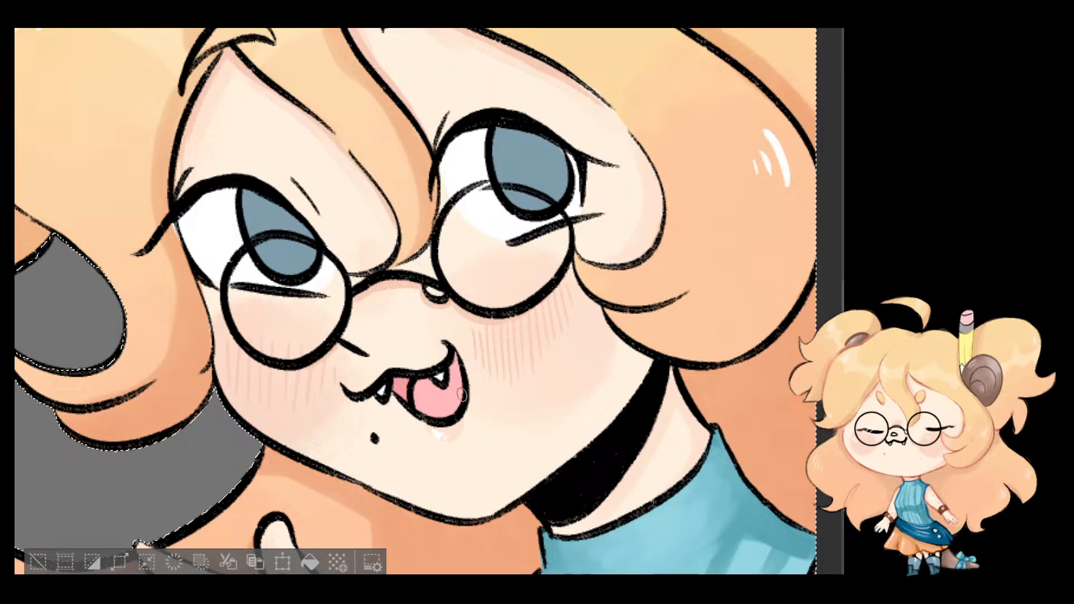
Step: Paint small soft shadows on the skin beneath the open mouth and the nose
scroll(462, 394, "down", 4)
scroll(452, 411, "up", 5)
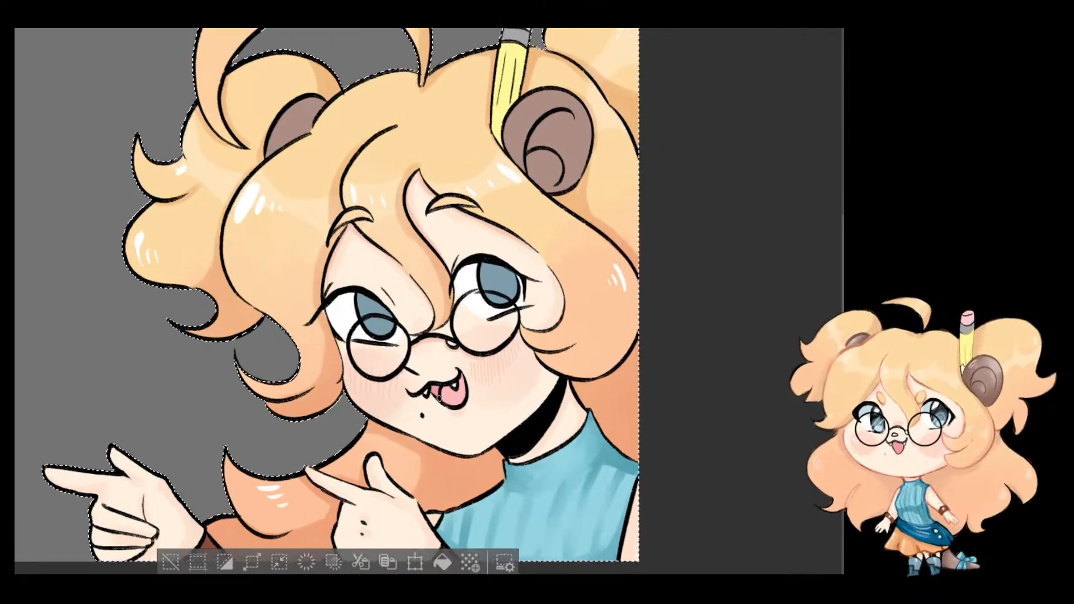
scroll(449, 431, "up", 2)
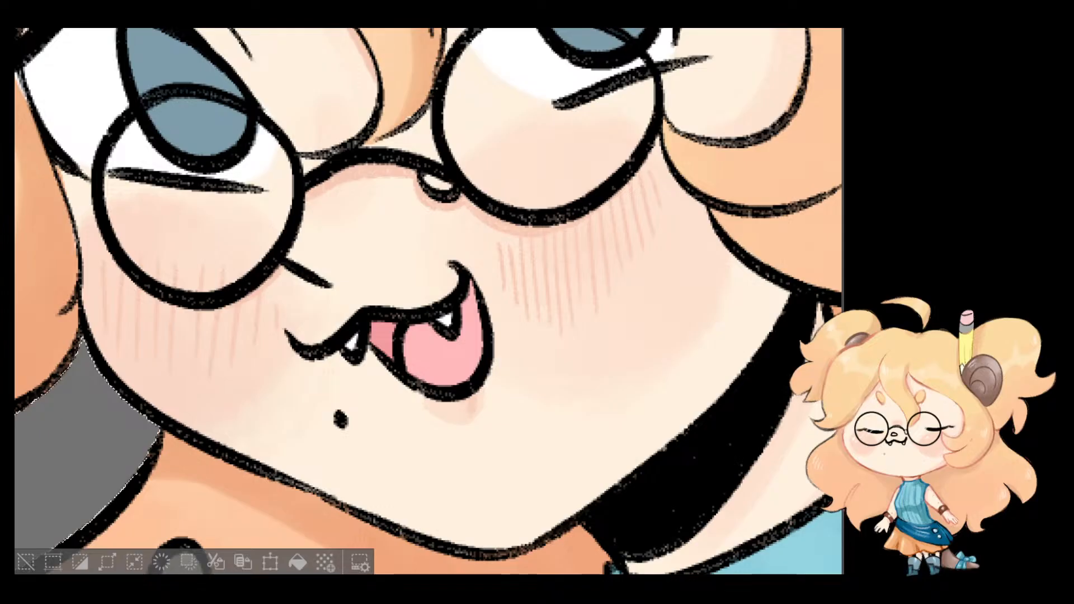
left_click(444, 409)
scroll(517, 381, "down", 4)
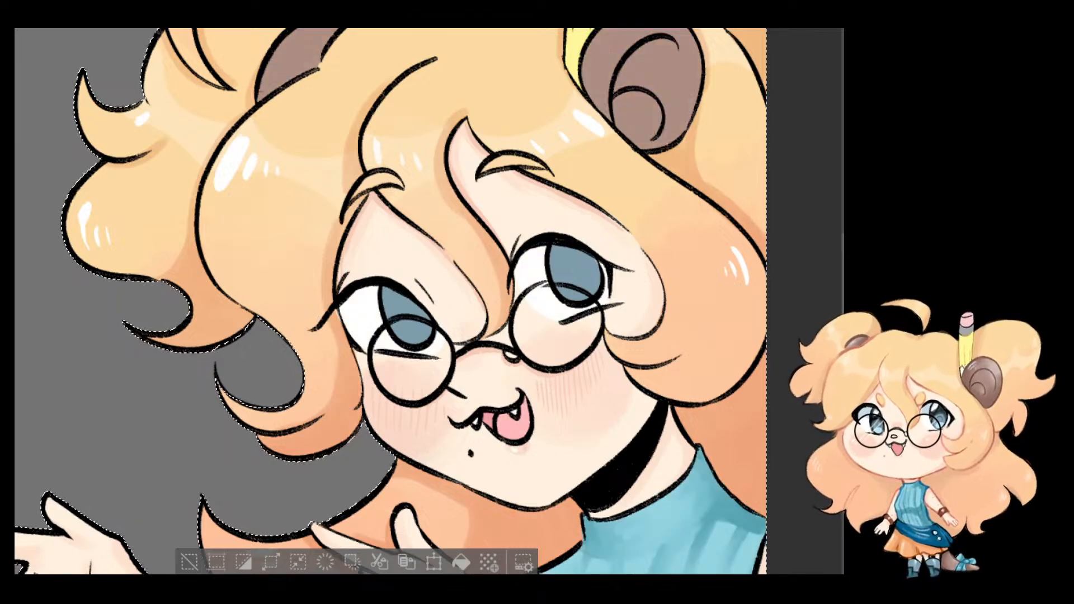
Step: Try dark yellow shading on the pencil's body beneath its metal band and along its edges, undoing each attempt
left_click_drag(565, 138, 575, 313)
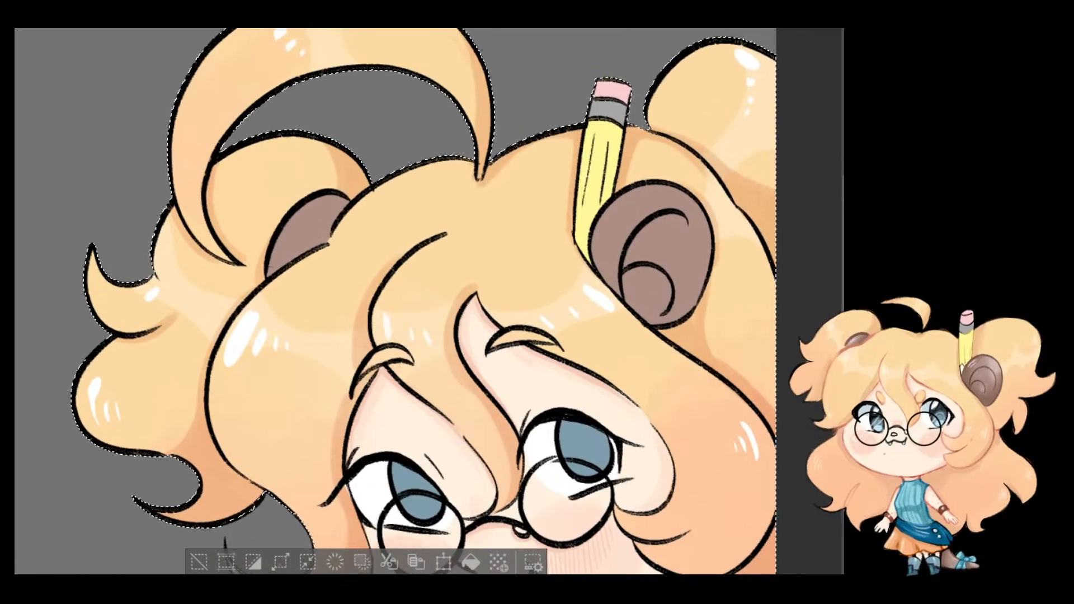
left_click_drag(670, 166, 617, 281)
scroll(617, 281, "up", 2)
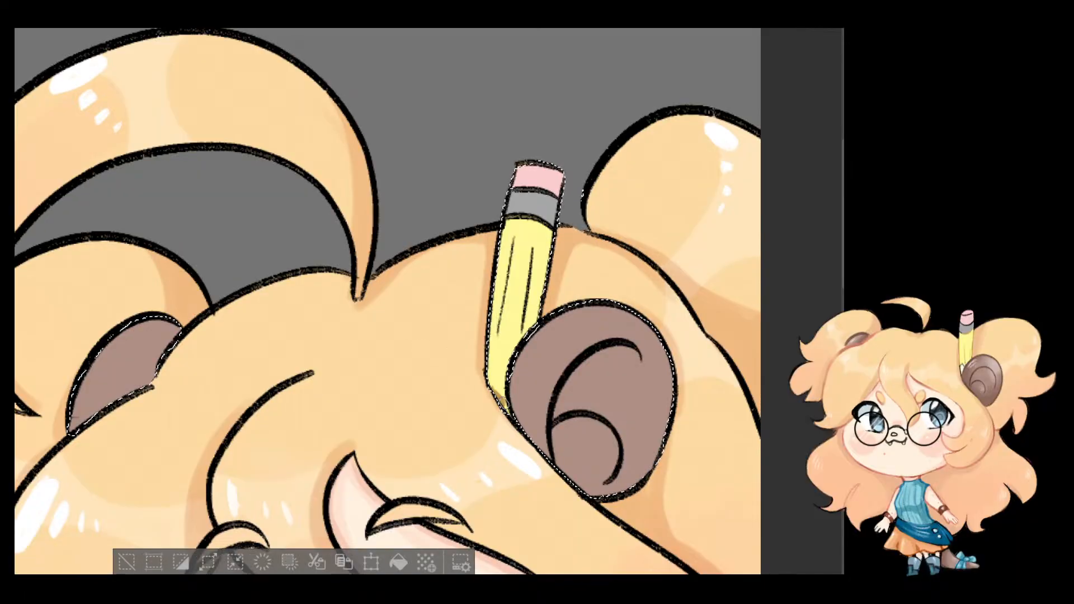
key("ctrl+z")
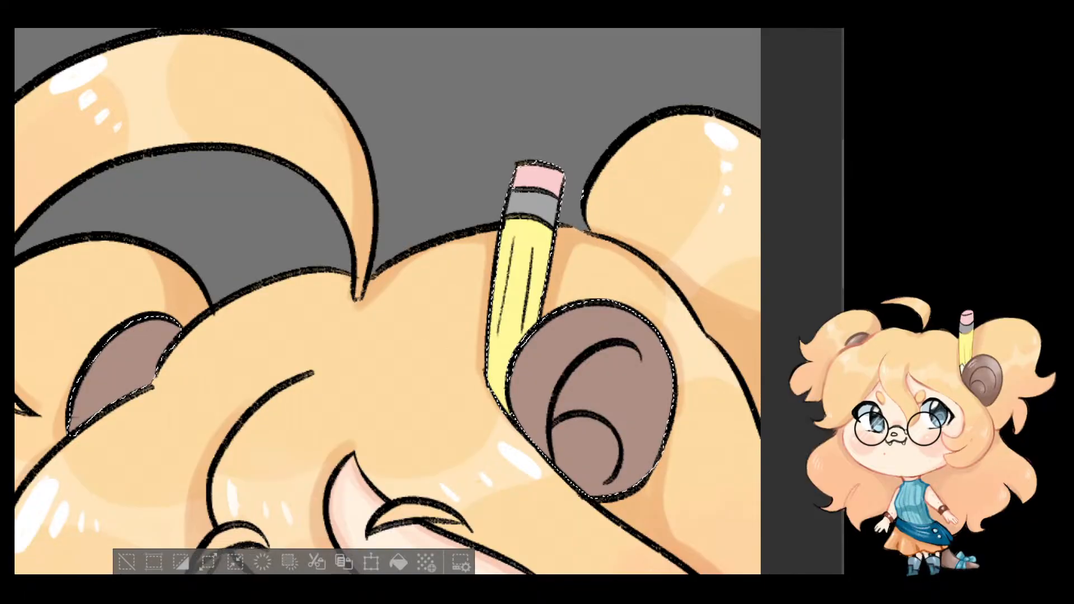
left_click_drag(553, 233, 493, 229)
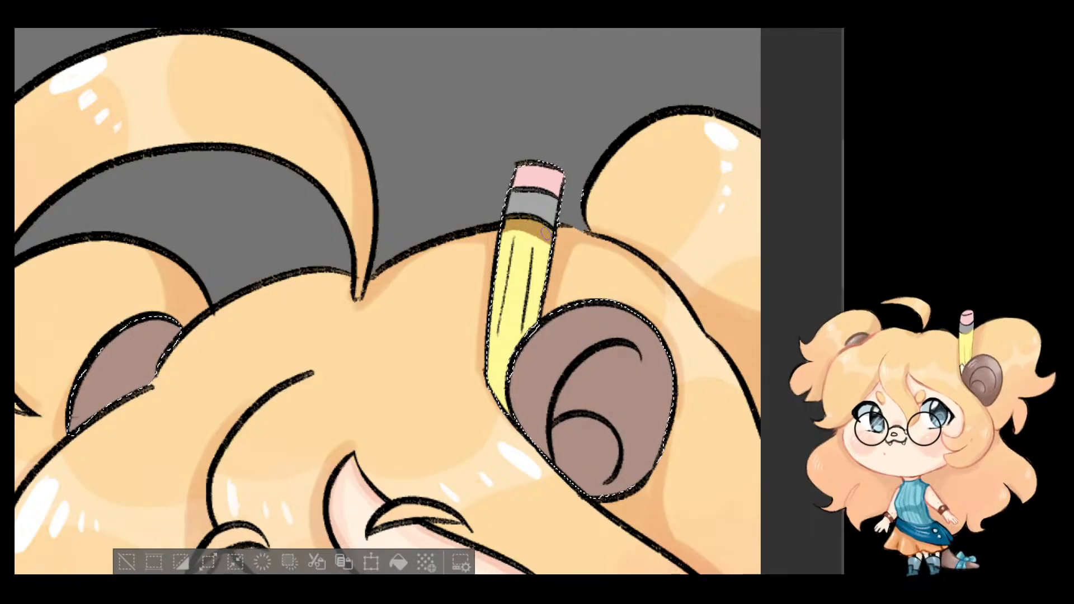
key("ctrl+z")
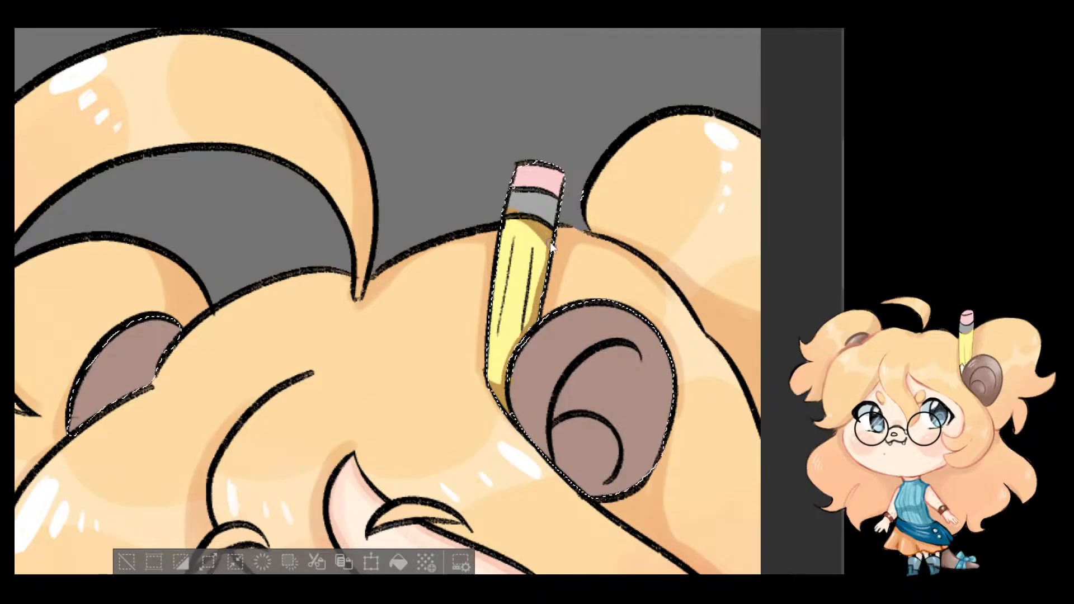
key("ctrl+z")
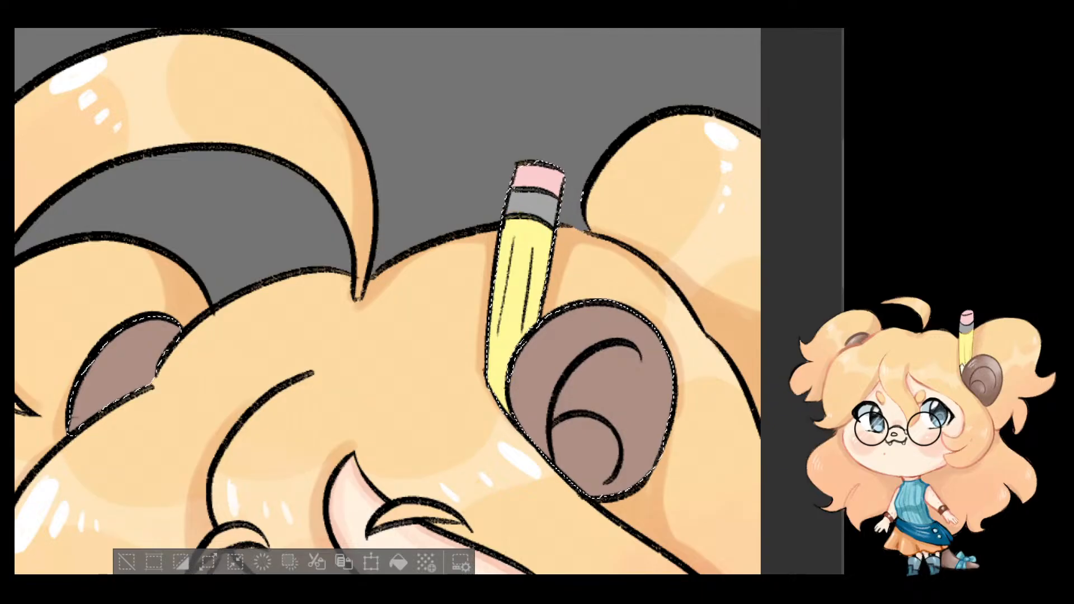
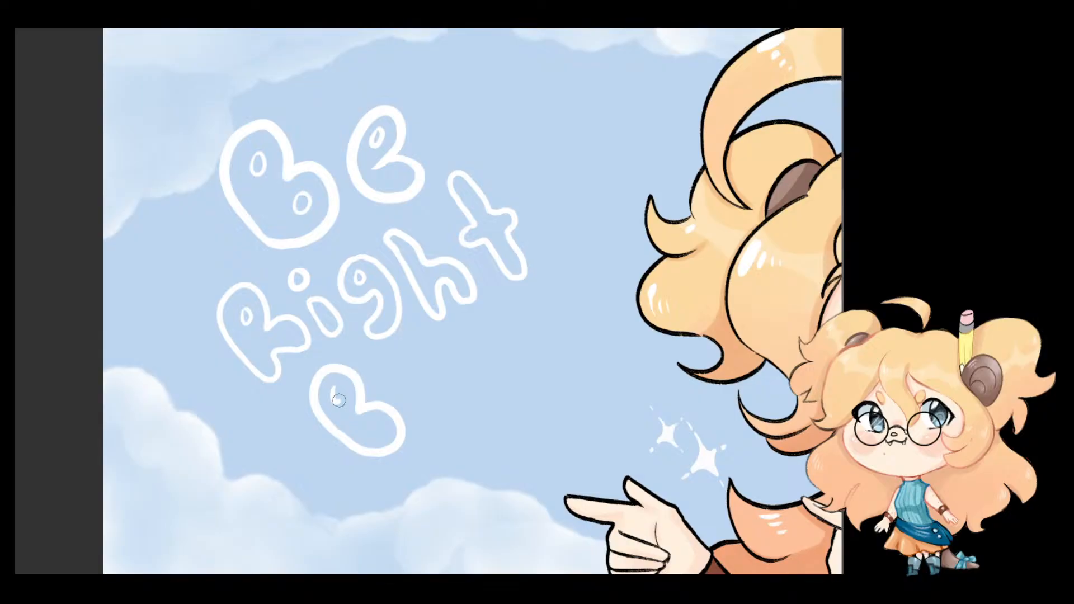
Step: Add the inner holes of the bubble letter B in "Back" and outline the letter a after it in white
left_click_drag(368, 424, 368, 425)
mouse_move(415, 372)
left_mouse_down()
mouse_move(435, 407)
mouse_move(447, 383)
mouse_move(426, 366)
mouse_move(406, 368)
mouse_move(412, 360)
mouse_move(402, 381)
mouse_move(424, 412)
mouse_move(460, 380)
mouse_move(410, 360)
mouse_move(426, 378)
left_mouse_up()
key("ctrl+z")
key("ctrl+z")
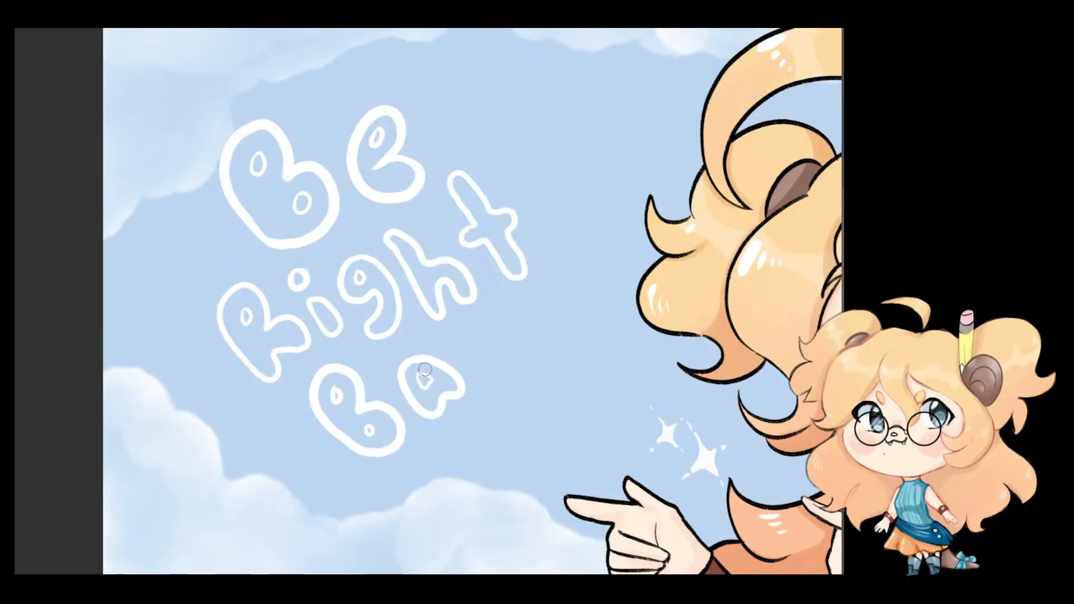
Step: Outline a white bubble letter c after "Ba", redrawing strokes until the shape is clean
mouse_move(477, 326)
left_mouse_down()
mouse_move(479, 371)
mouse_move(512, 369)
mouse_move(504, 354)
mouse_move(472, 350)
mouse_move(502, 386)
mouse_move(520, 364)
mouse_move(500, 362)
mouse_move(497, 335)
mouse_move(484, 334)
mouse_move(466, 363)
mouse_move(502, 384)
left_mouse_up()
key("ctrl+z")
key("ctrl+z")
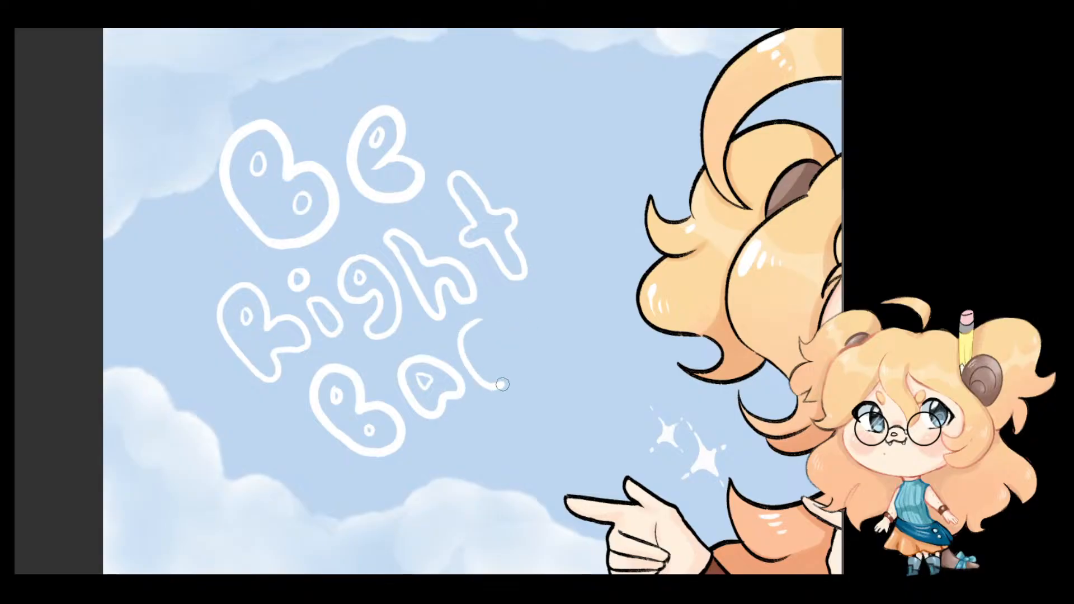
key("ctrl+z")
mouse_move(503, 326)
left_mouse_down()
mouse_move(475, 392)
mouse_move(492, 363)
mouse_move(490, 328)
mouse_move(514, 370)
mouse_move(479, 357)
left_mouse_up()
key("ctrl+z")
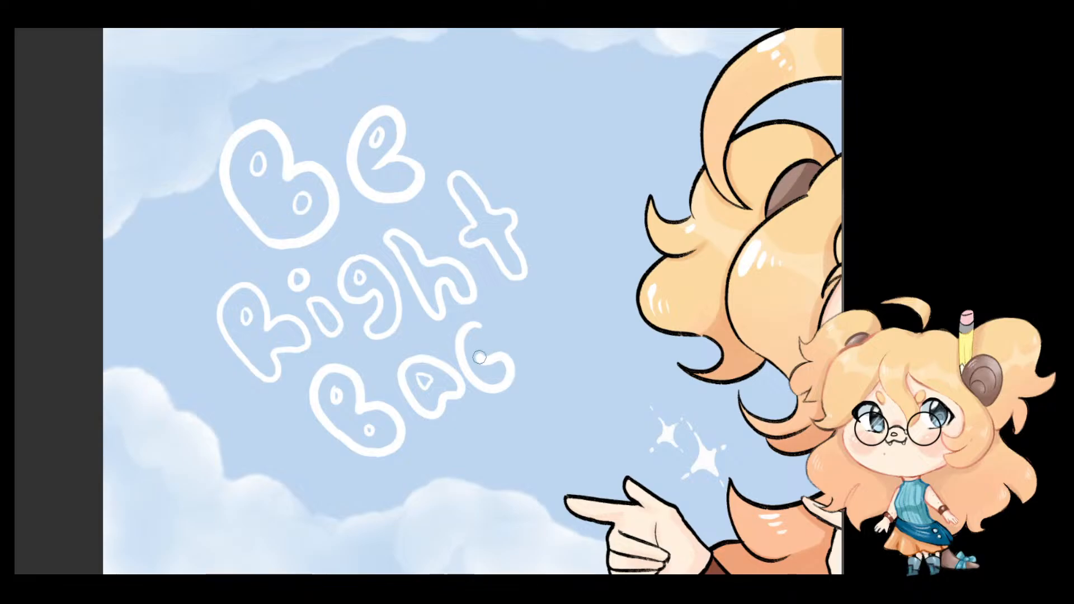
key("ctrl+z")
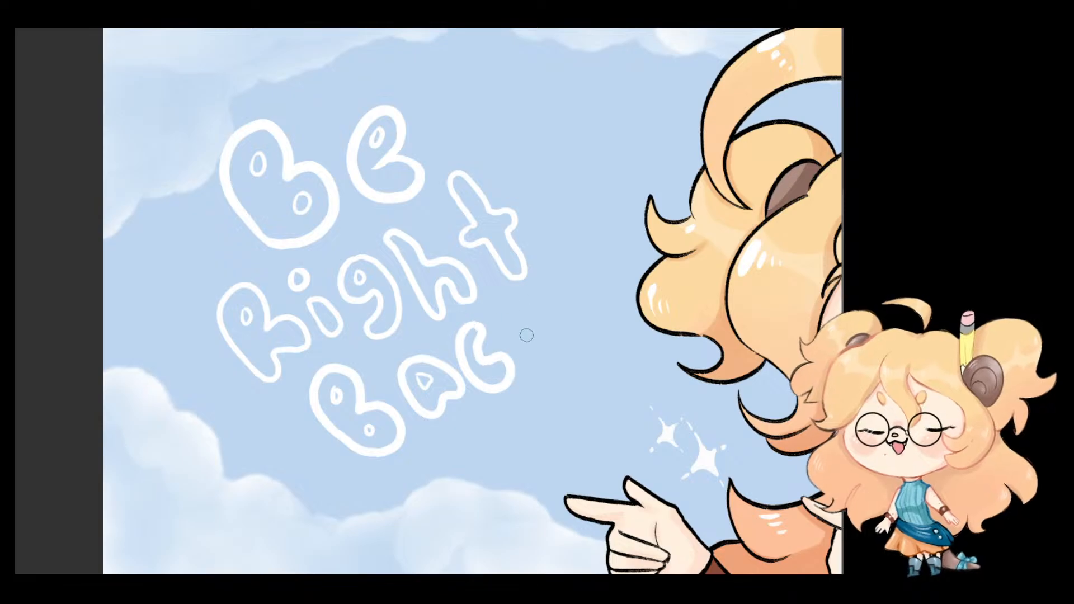
Step: Outline a white bubble letter K to complete "Be Right Back", shift it slightly away from the c, and save the illustration
mouse_move(513, 323)
left_mouse_down()
mouse_move(540, 301)
mouse_move(585, 339)
mouse_move(538, 366)
left_mouse_up()
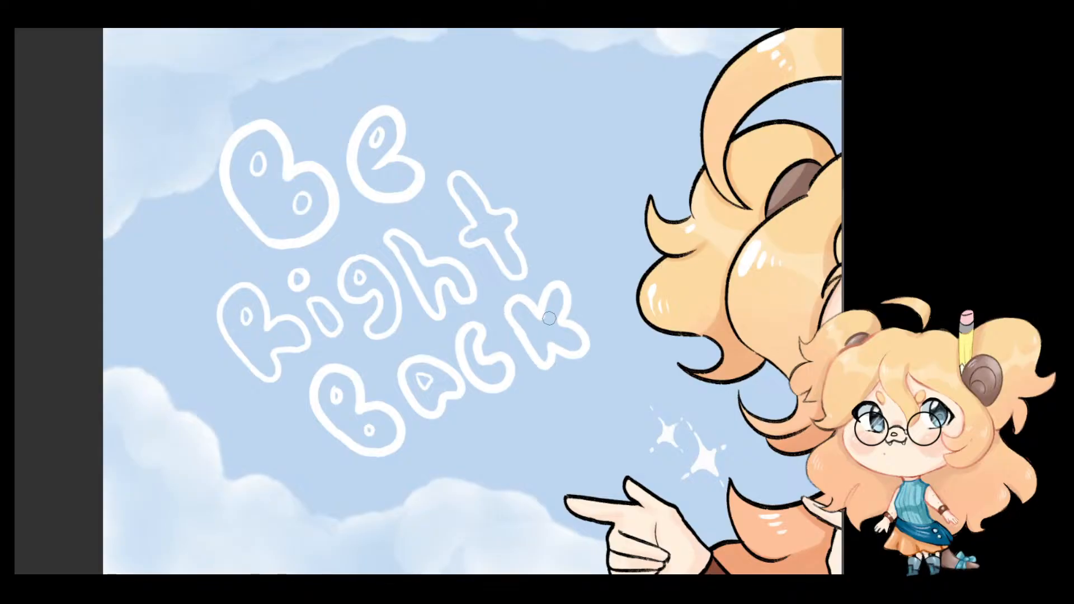
key("ctrl+z")
mouse_move(534, 362)
left_mouse_down()
mouse_move(515, 310)
mouse_move(541, 321)
mouse_move(559, 295)
mouse_move(586, 355)
mouse_move(555, 350)
mouse_move(532, 362)
left_mouse_up()
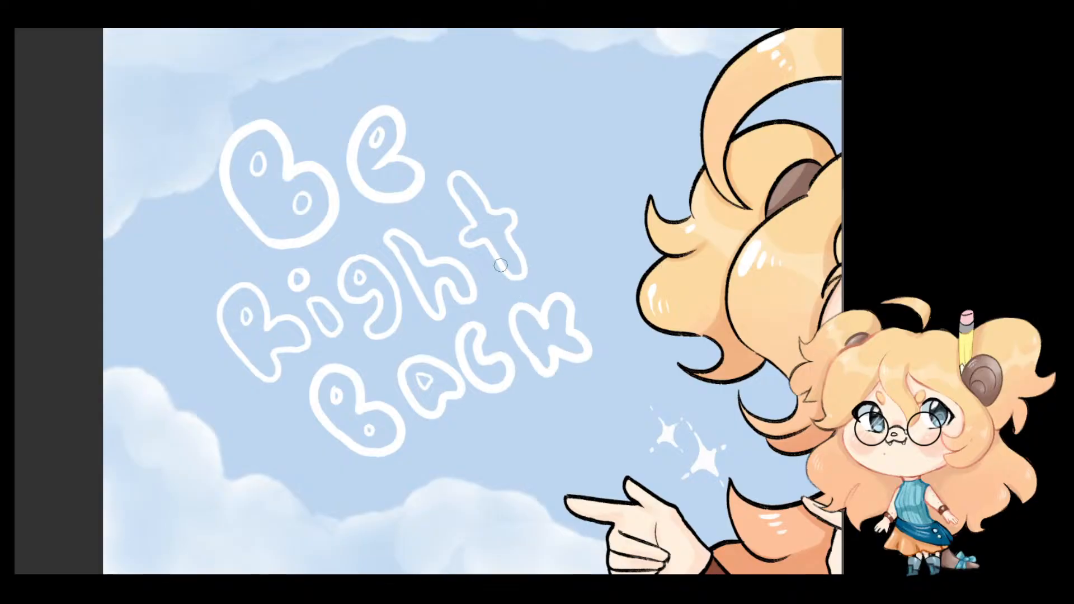
key("ctrl+z")
mouse_move(549, 370)
left_mouse_down()
mouse_move(523, 318)
mouse_move(540, 312)
mouse_move(550, 322)
mouse_move(562, 301)
mouse_move(591, 356)
mouse_move(565, 352)
mouse_move(566, 366)
mouse_move(535, 362)
left_mouse_up()
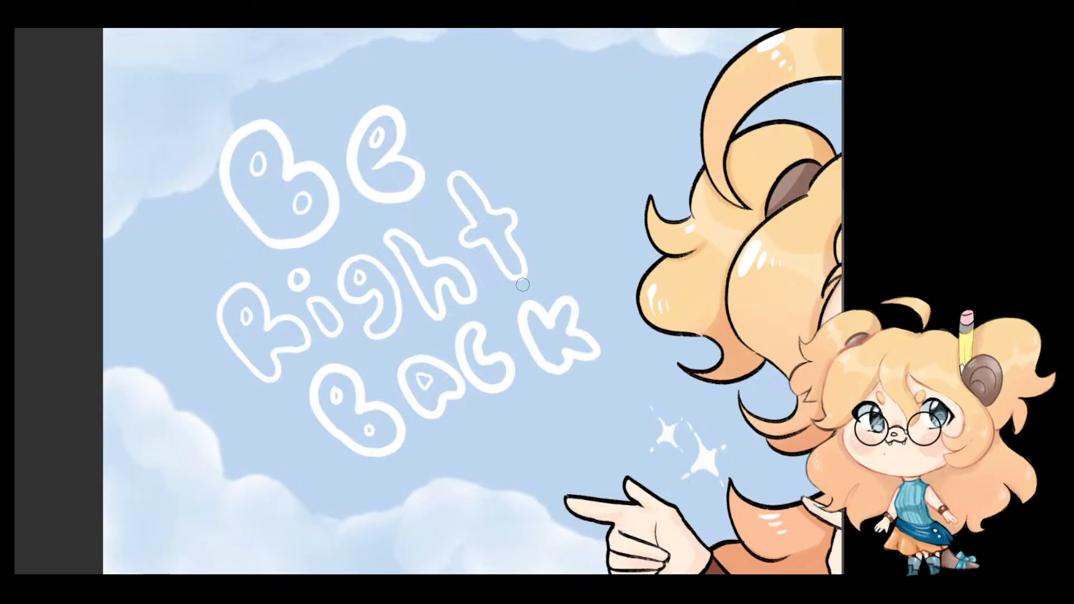
scroll(522, 284, "down", 3)
left_click_drag(552, 233, 547, 329)
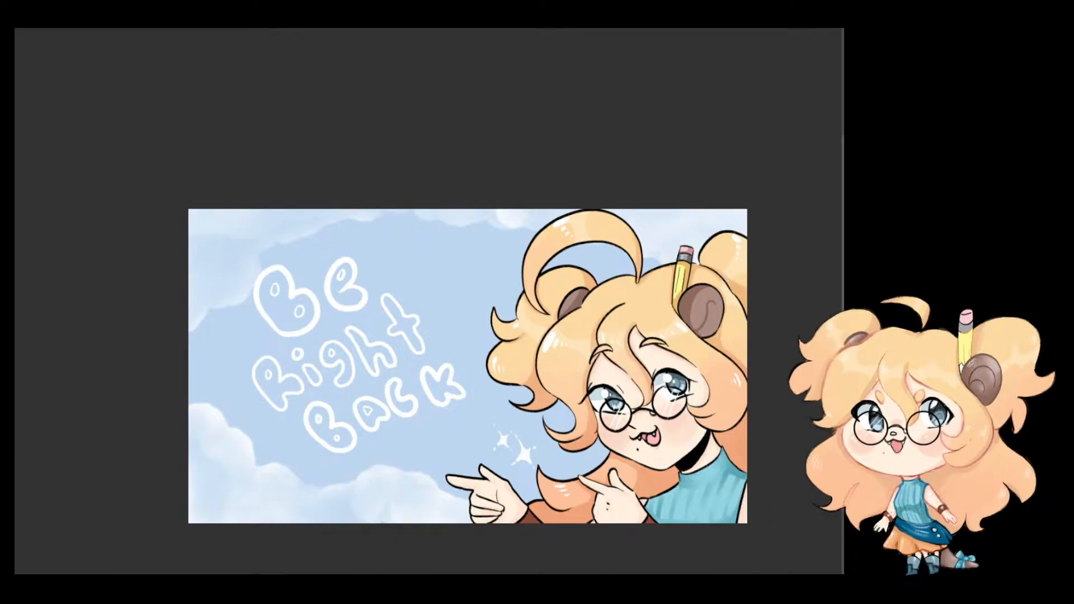
key("ctrl+s")
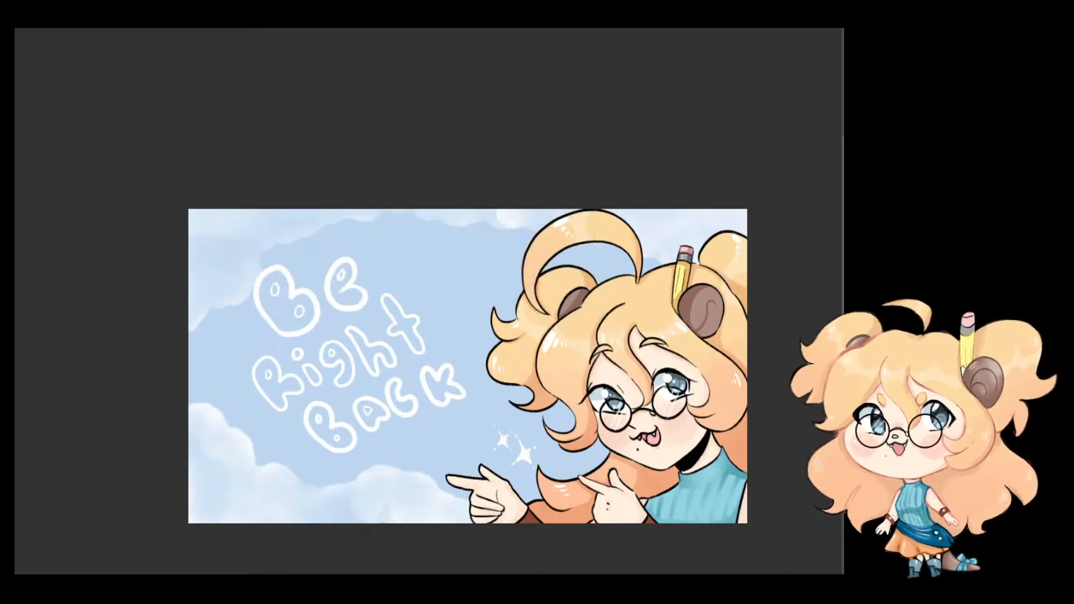
Step: Draw thin white circle outlines of varied sizes as bubbles across the sky around the lettering
mouse_move(387, 236)
left_mouse_down()
mouse_move(446, 292)
mouse_move(478, 284)
left_mouse_up()
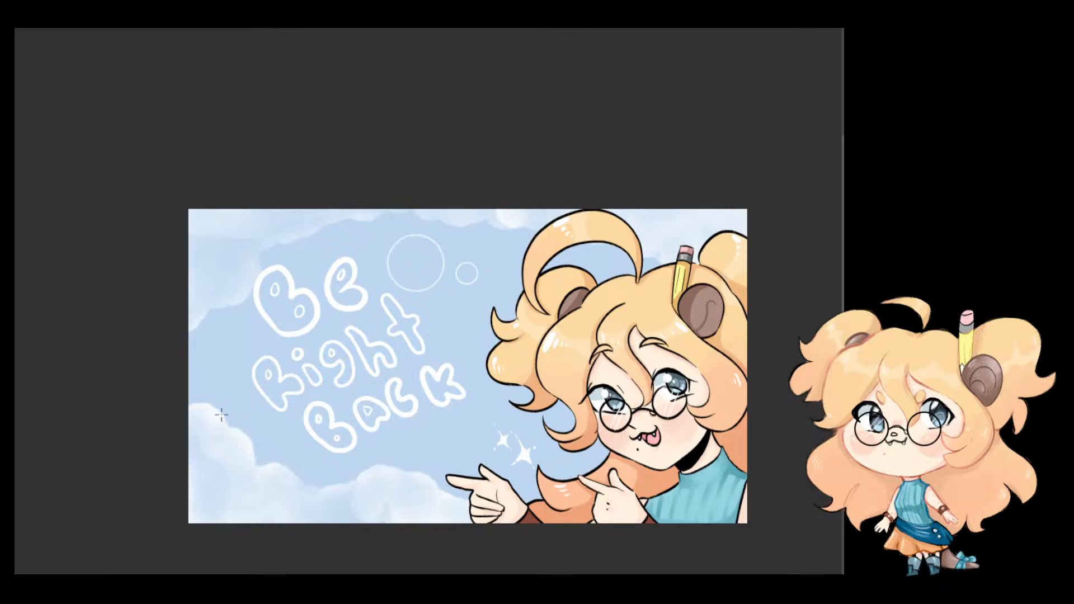
left_click_drag(208, 441, 279, 502)
left_click_drag(398, 441, 425, 463)
left_click_drag(215, 226, 254, 265)
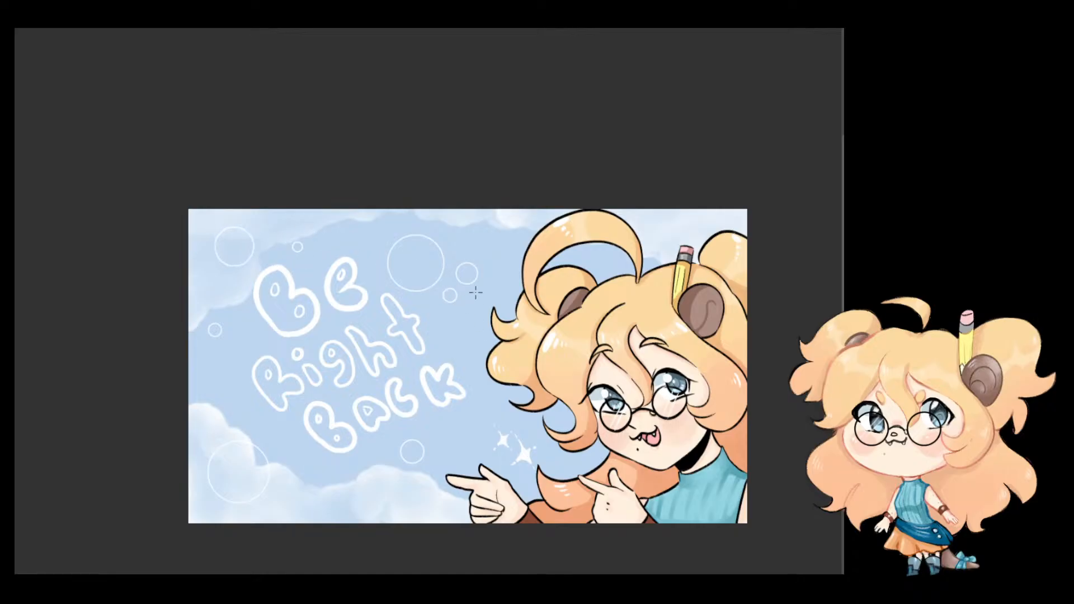
left_click_drag(232, 409, 258, 435)
left_click_drag(502, 250, 516, 264)
left_click_drag(398, 216, 404, 223)
Step: Select the insides of the bubbles beneath and to the left of the lettering and above the word "Be"
scroll(314, 428, "up", 2)
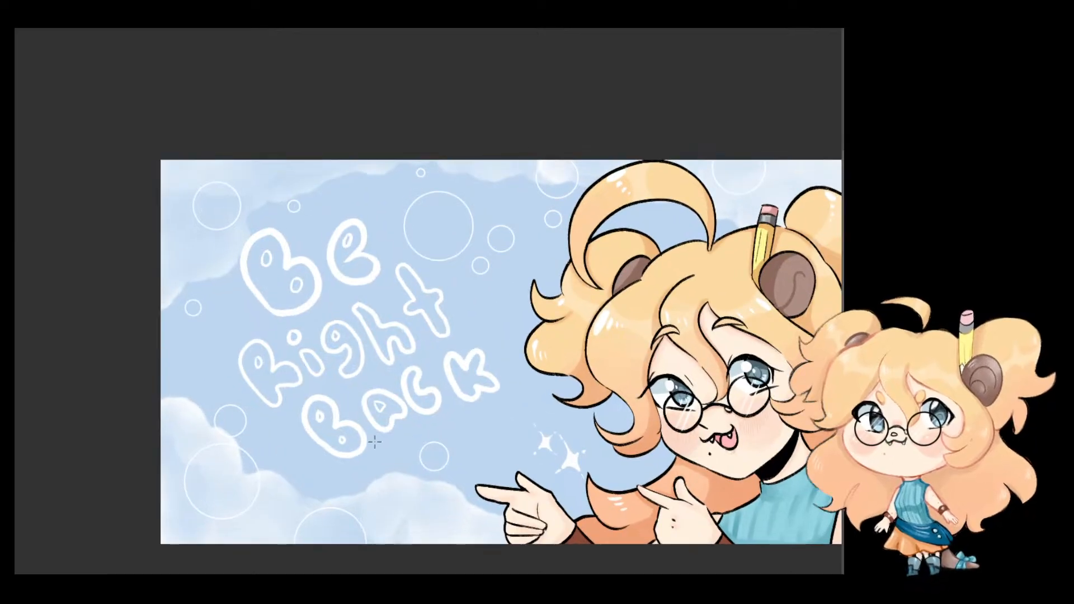
left_click_drag(470, 437, 507, 413)
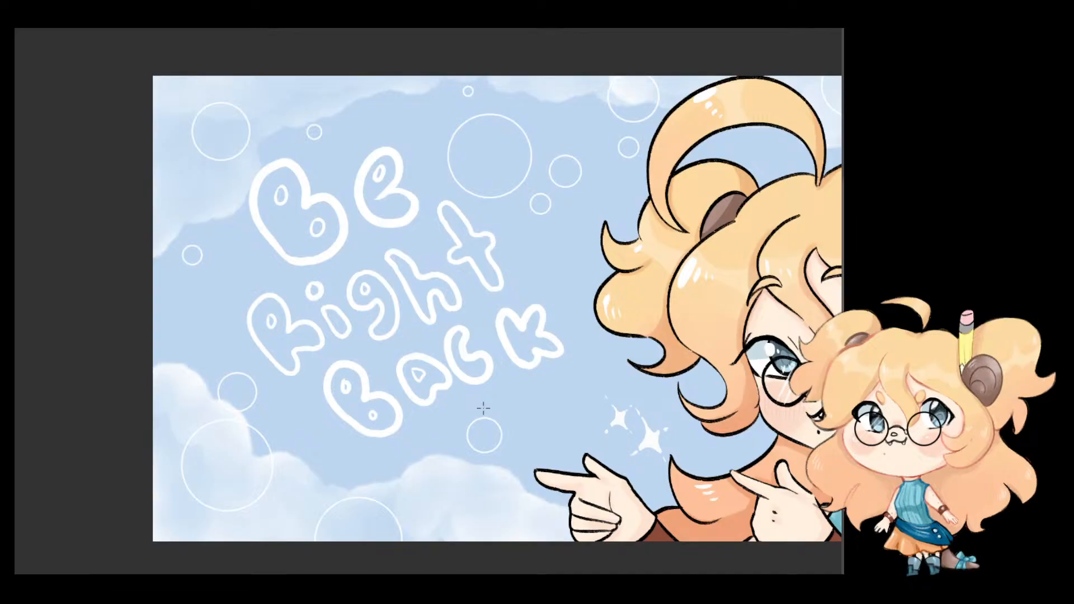
left_click(483, 436)
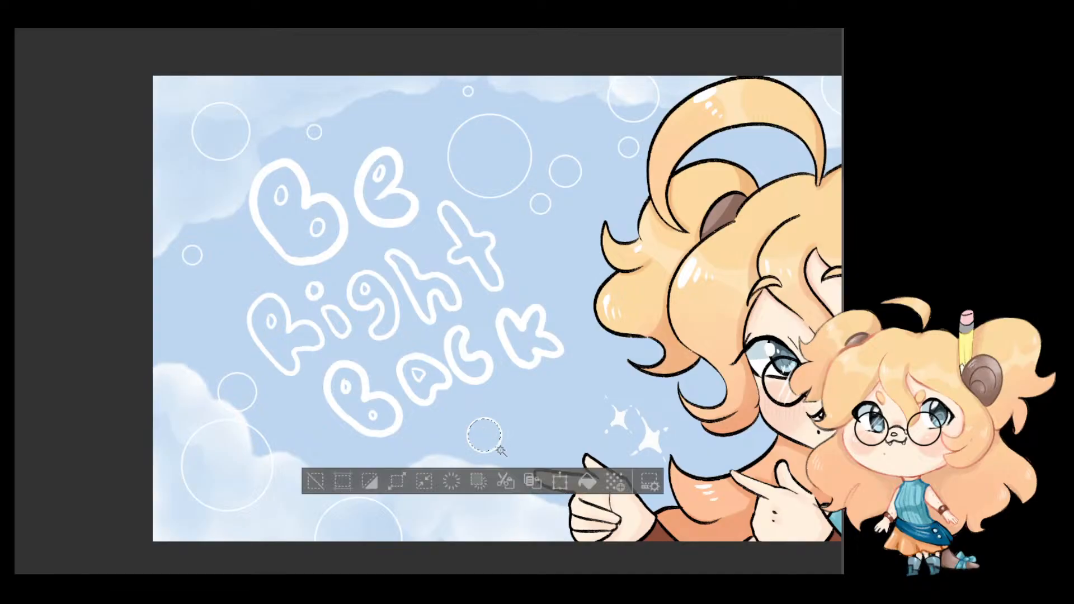
left_click(359, 528)
left_click(240, 467)
left_click(234, 388)
left_click(193, 256)
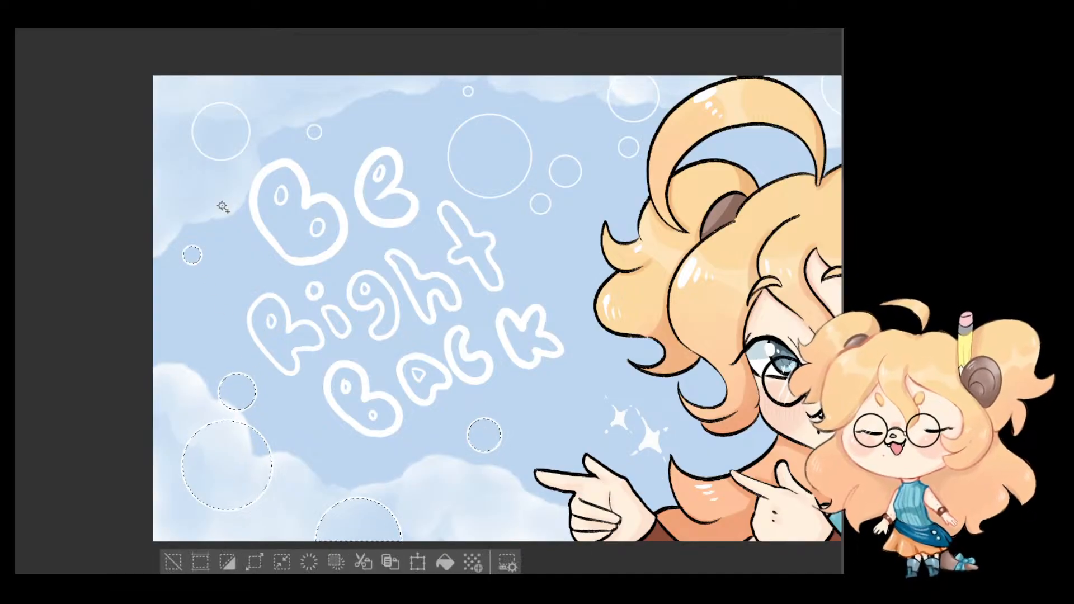
left_click(234, 135)
left_click(313, 132)
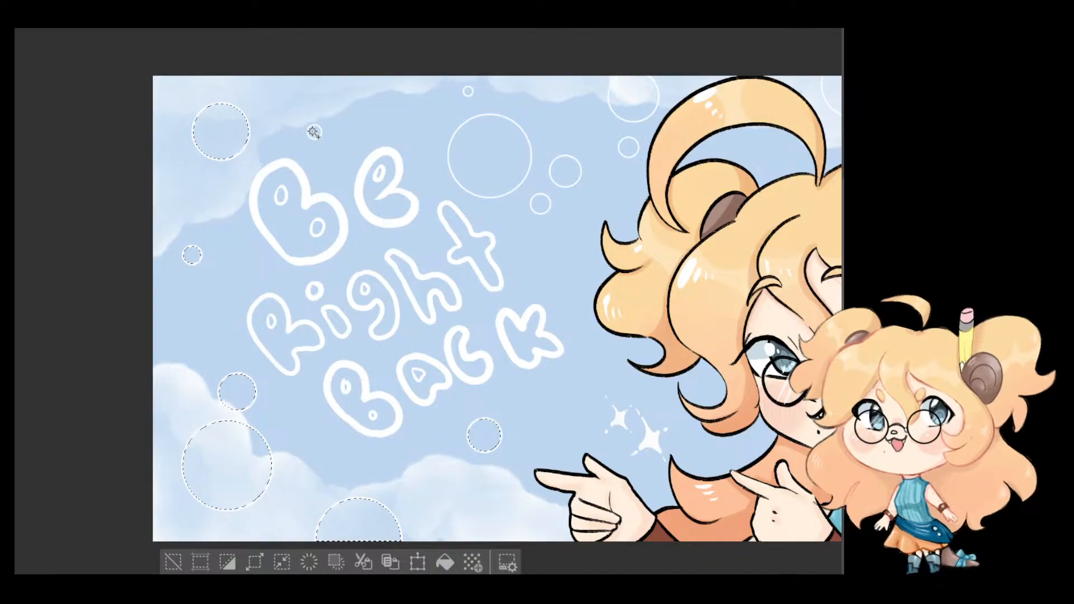
Step: Add the insides of the letters in "Be" and of the bubbles between the lettering and the hair to the selection
left_click(286, 227)
left_click(387, 204)
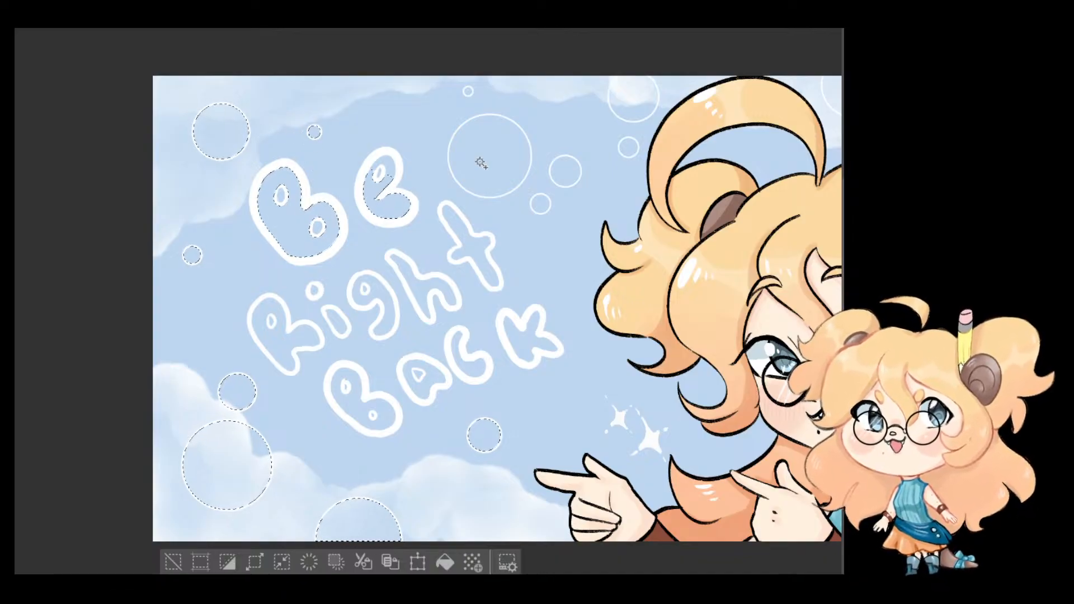
left_click(394, 161)
left_click(472, 161)
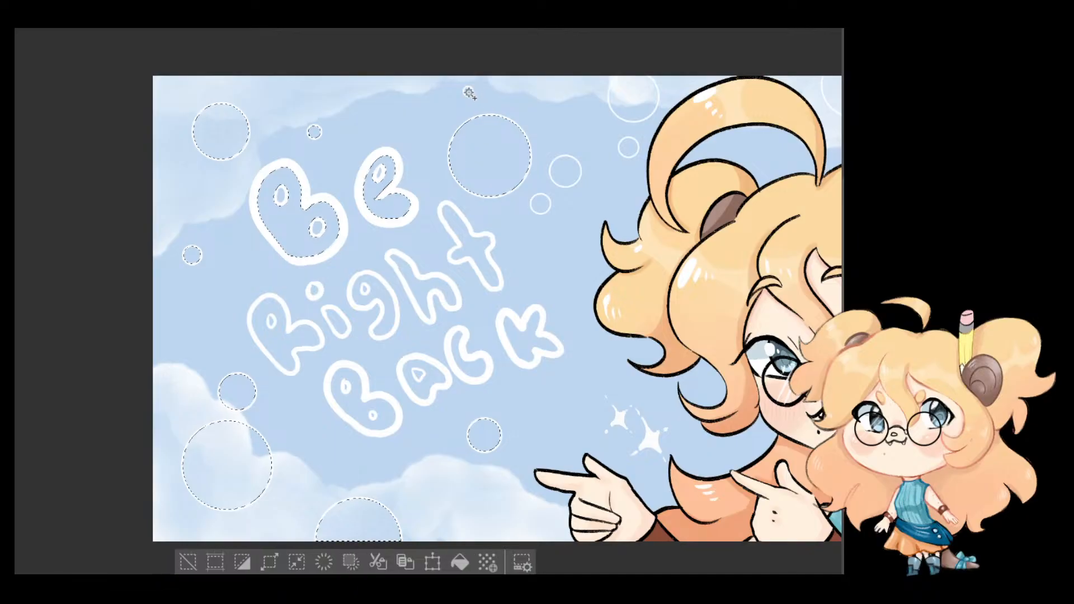
left_click(540, 204)
left_click(565, 170)
left_click(629, 148)
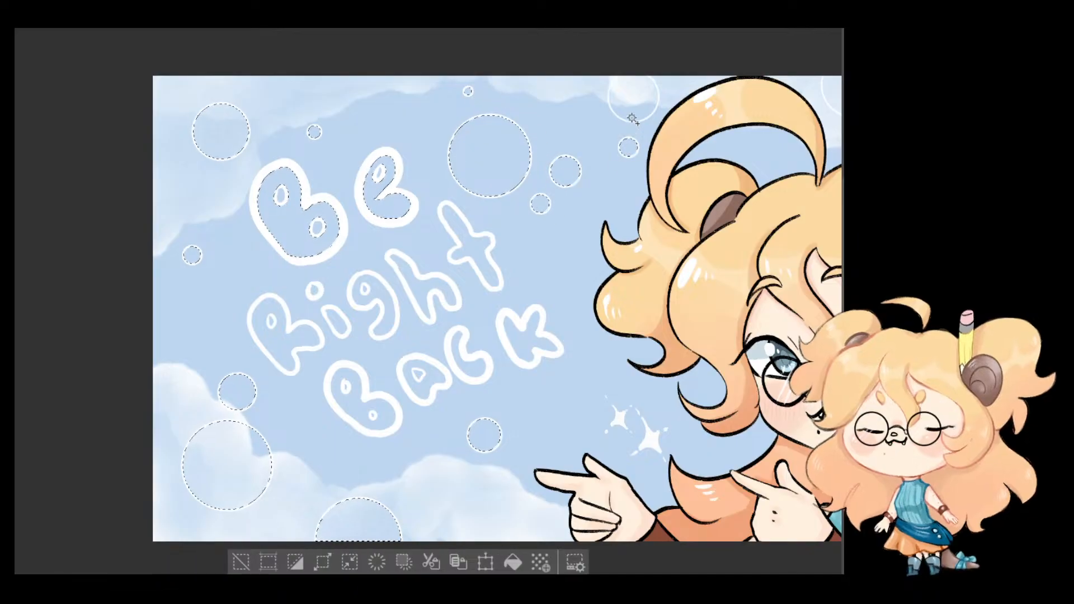
left_click(632, 97)
Step: Add the insides of the letters in "Back" and "Right" and of the bubble above the pencil to the selection
left_click(527, 350)
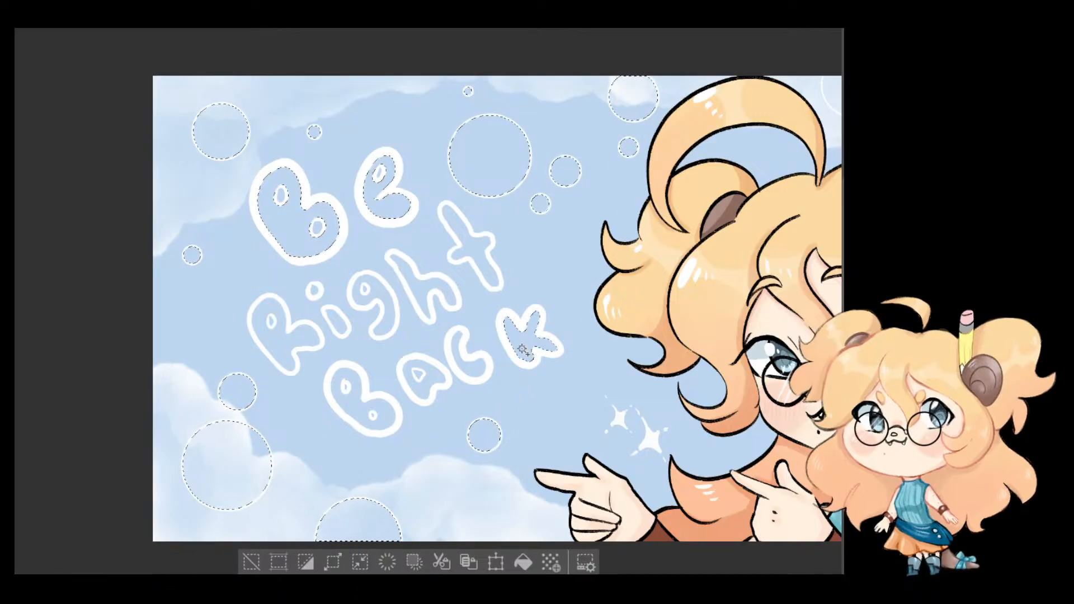
left_click(464, 366)
left_click(421, 387)
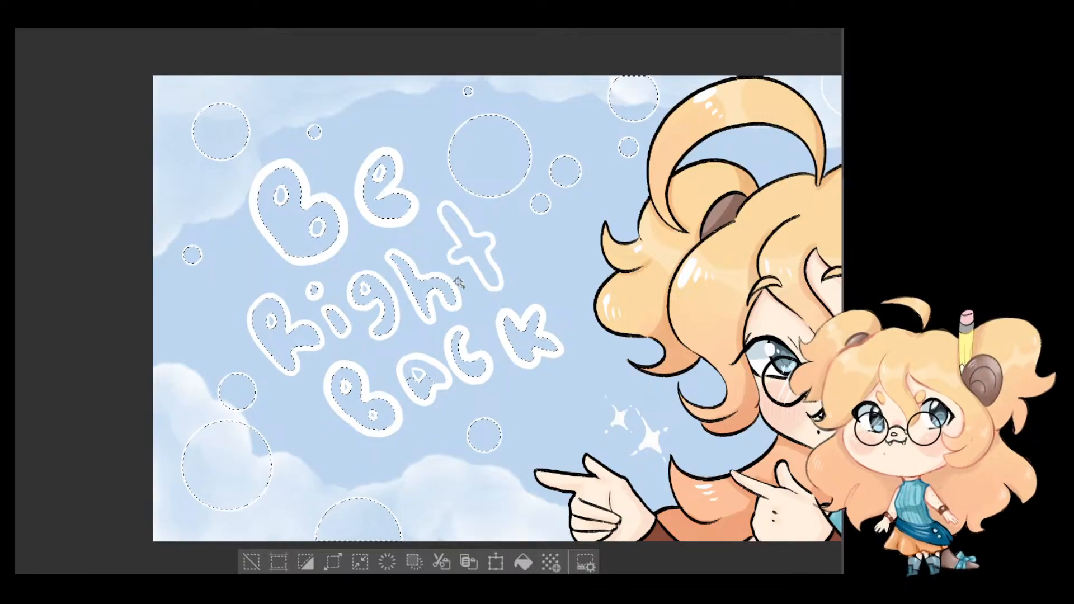
left_click(478, 259)
scroll(465, 144, "down", 2)
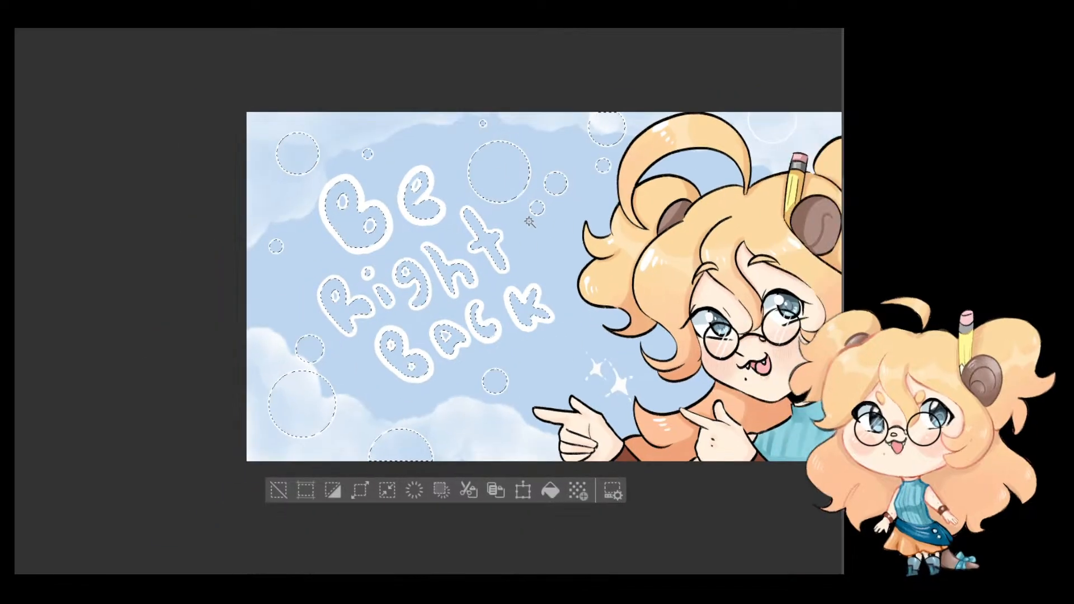
left_click_drag(622, 276, 563, 307)
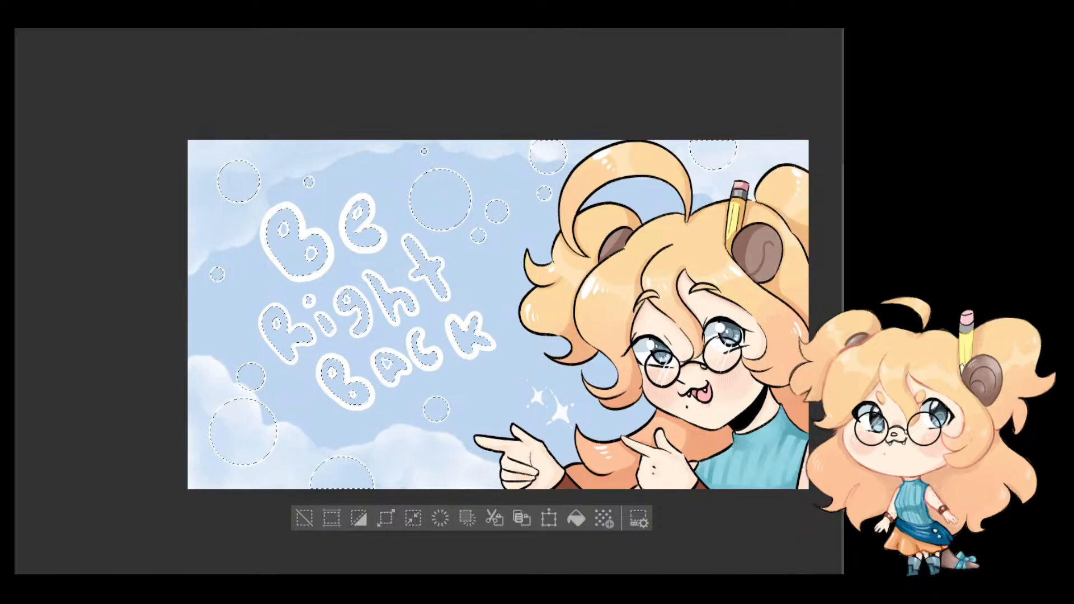
Step: Try filling the selected bubbles and letters with translucent white, and restore their selection without the fill
key("g")
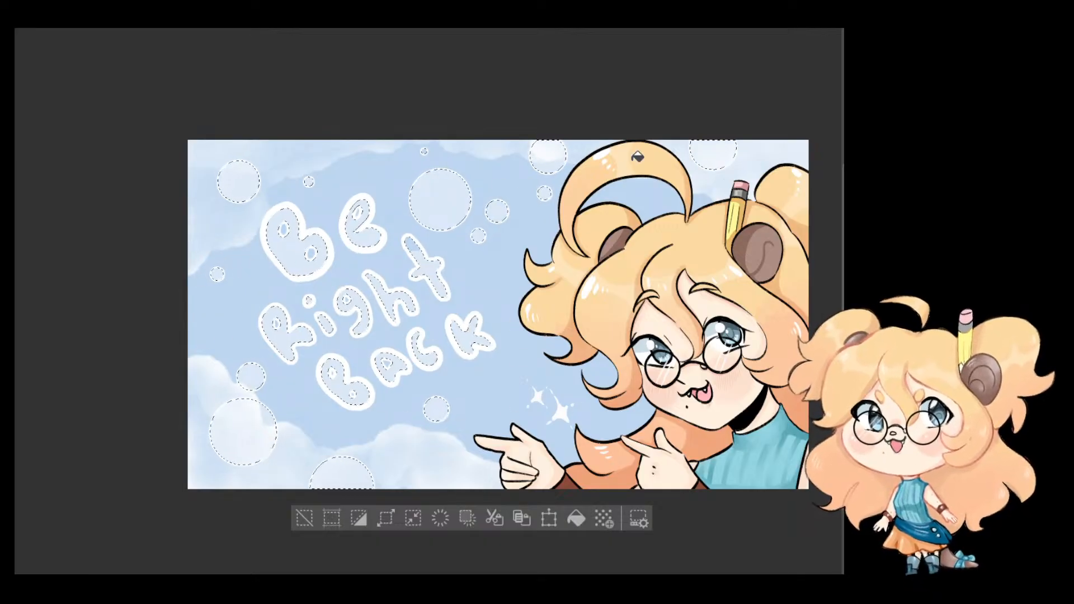
key("ctrl+d")
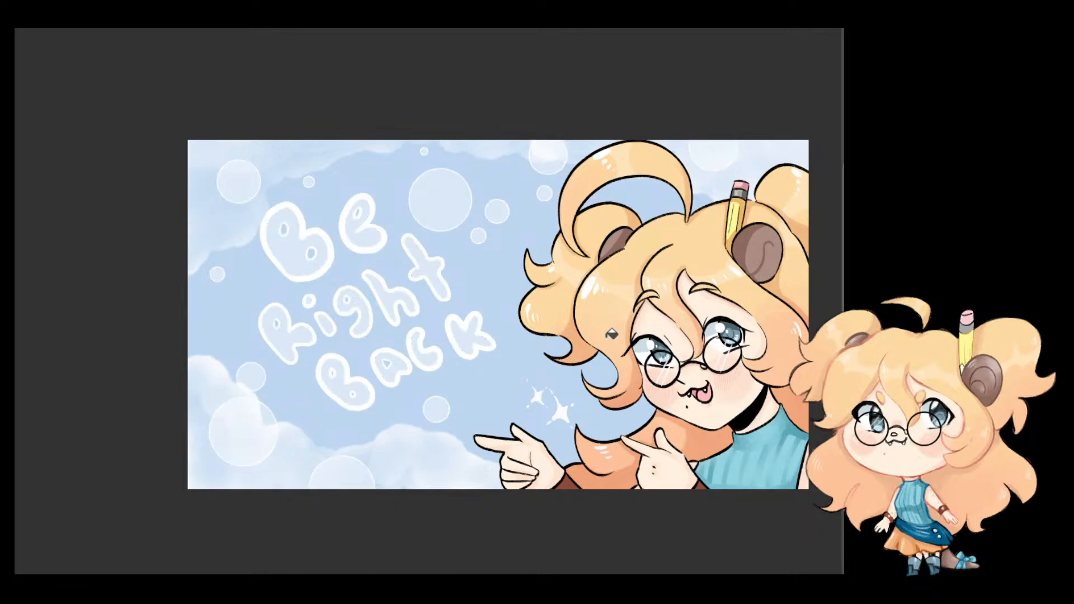
scroll(531, 408, "down", 1)
scroll(448, 358, "up", 4)
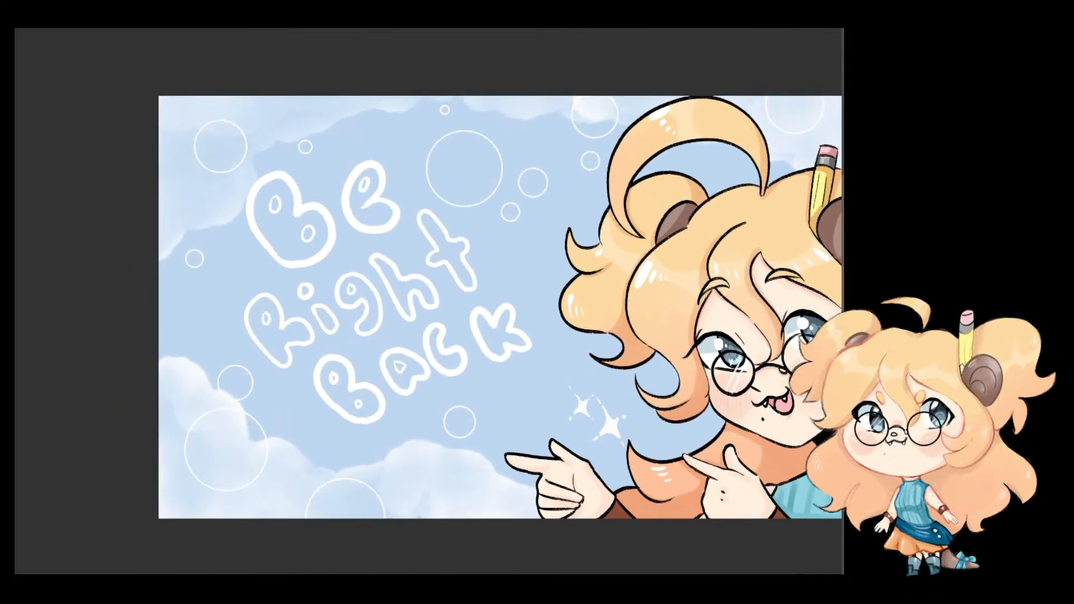
key("ctrl+shift+d")
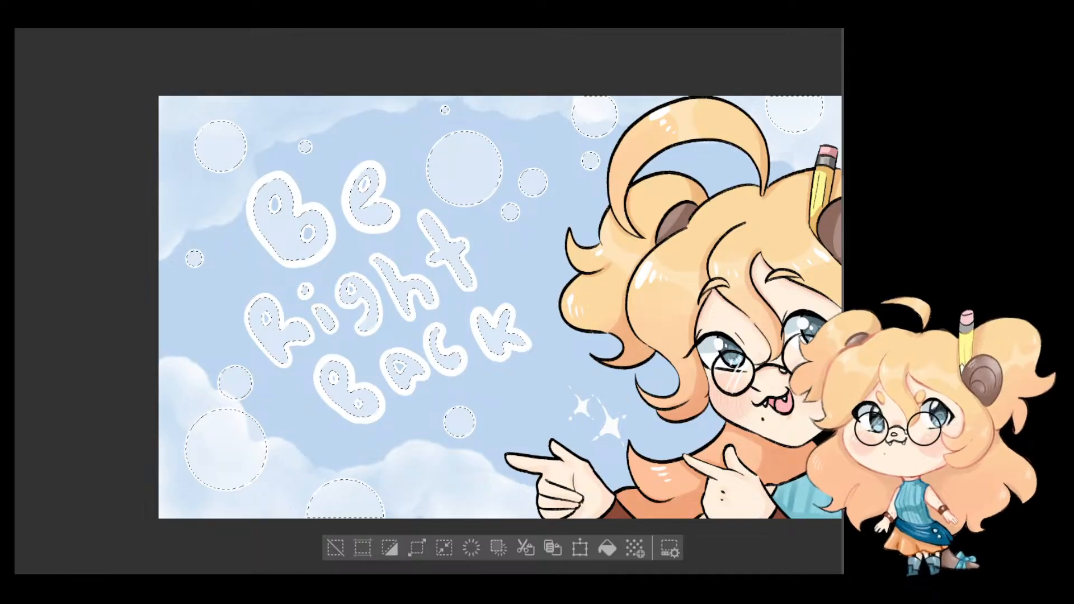
left_click_drag(493, 337, 450, 336)
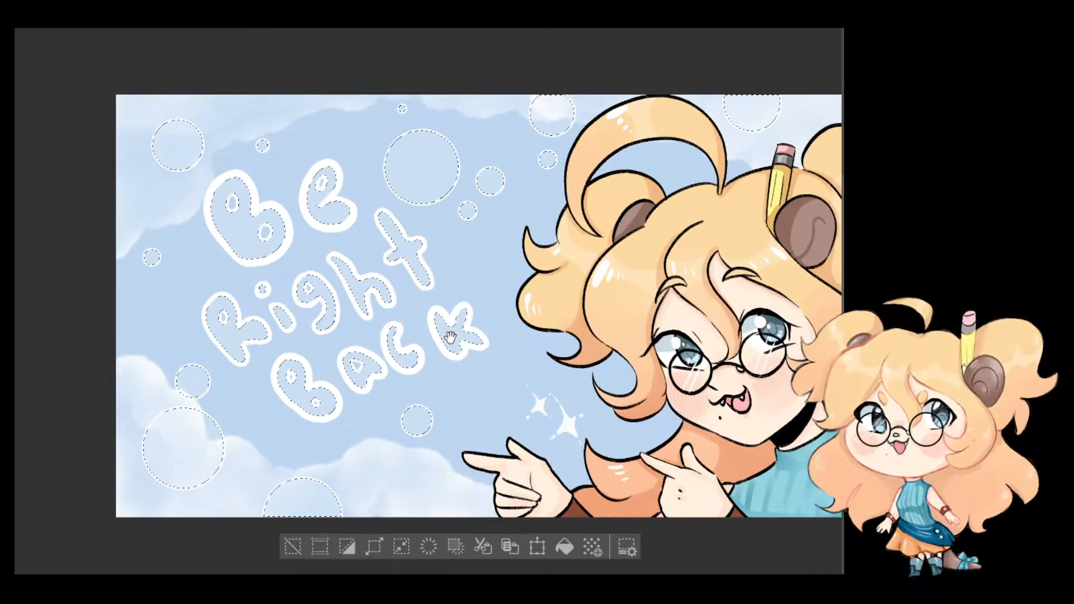
Step: Try a new fill colour by filling the selected bubbles and letter interiors with very pale cyan
left_click_drag(362, 313, 387, 323)
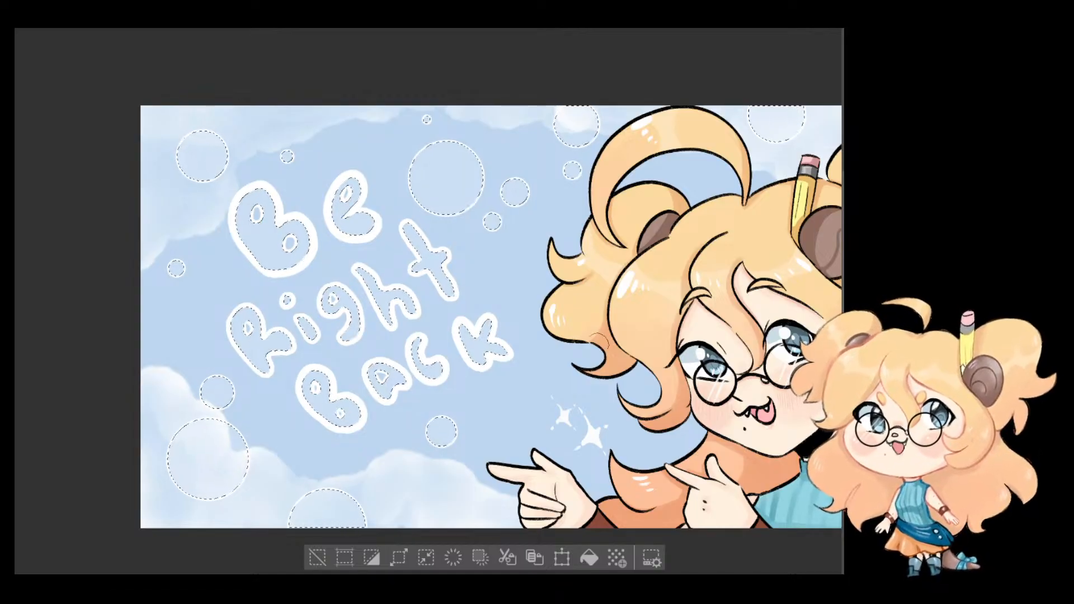
scroll(482, 259, "up", 2)
left_click_drag(527, 306, 550, 385)
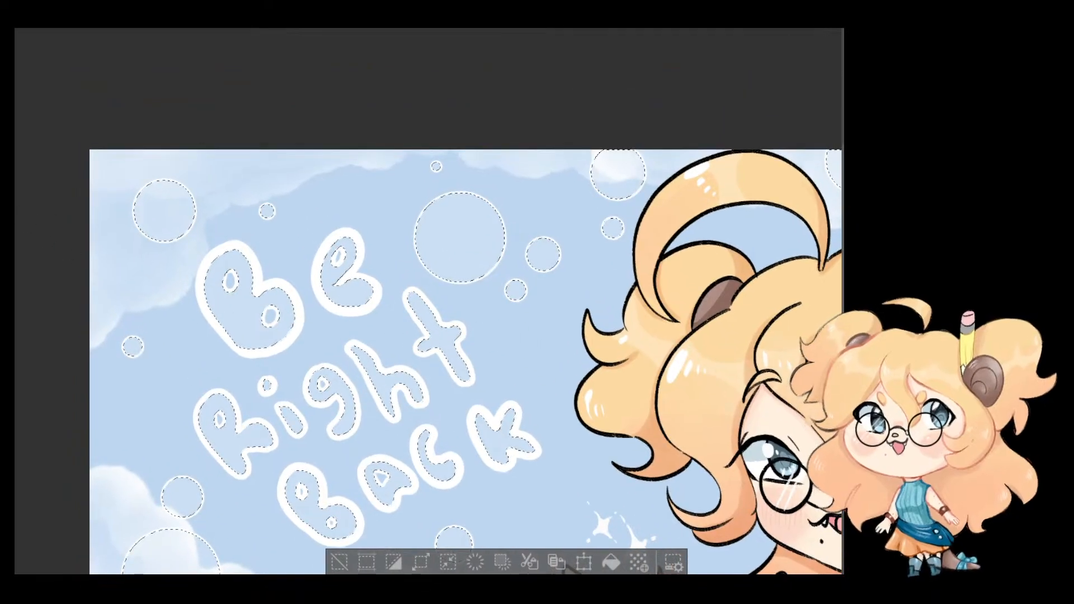
double_click(7, 392)
left_click_drag(275, 229, 275, 215)
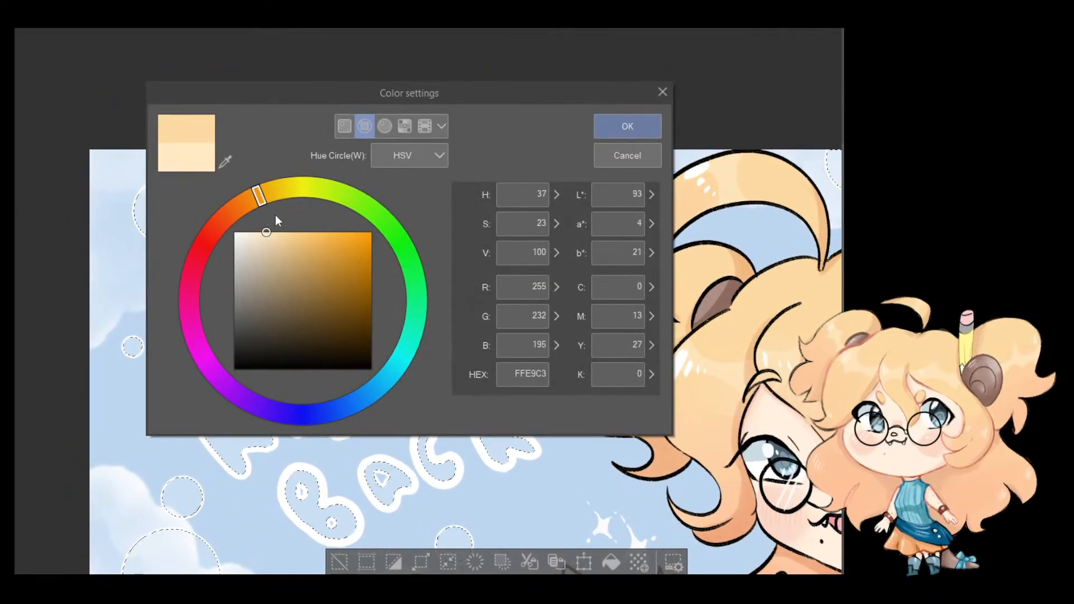
left_click(627, 126)
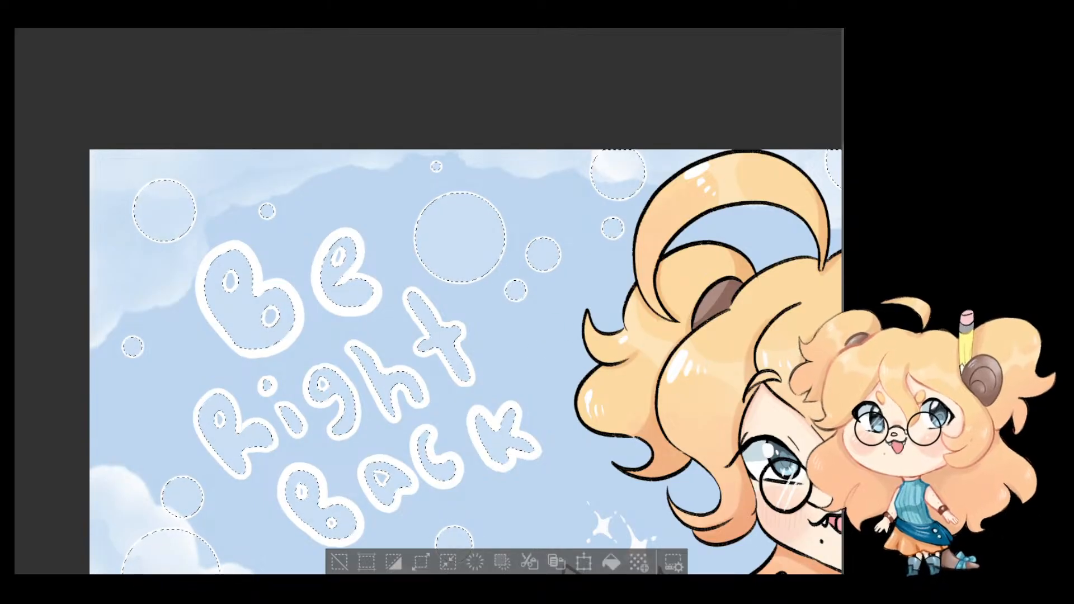
key("alt+Delete")
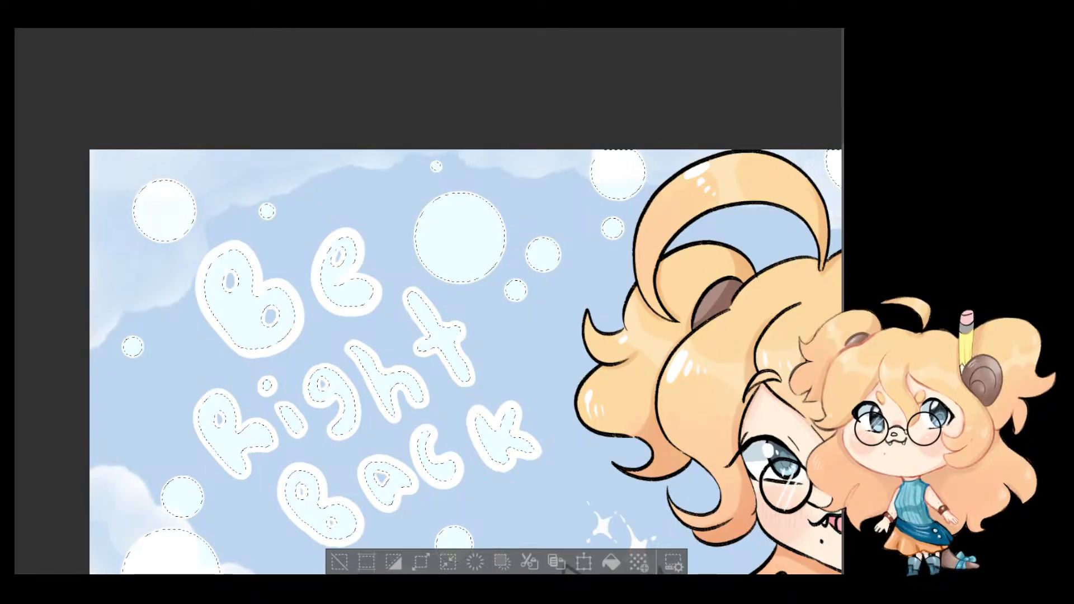
scroll(604, 381, "down", 3)
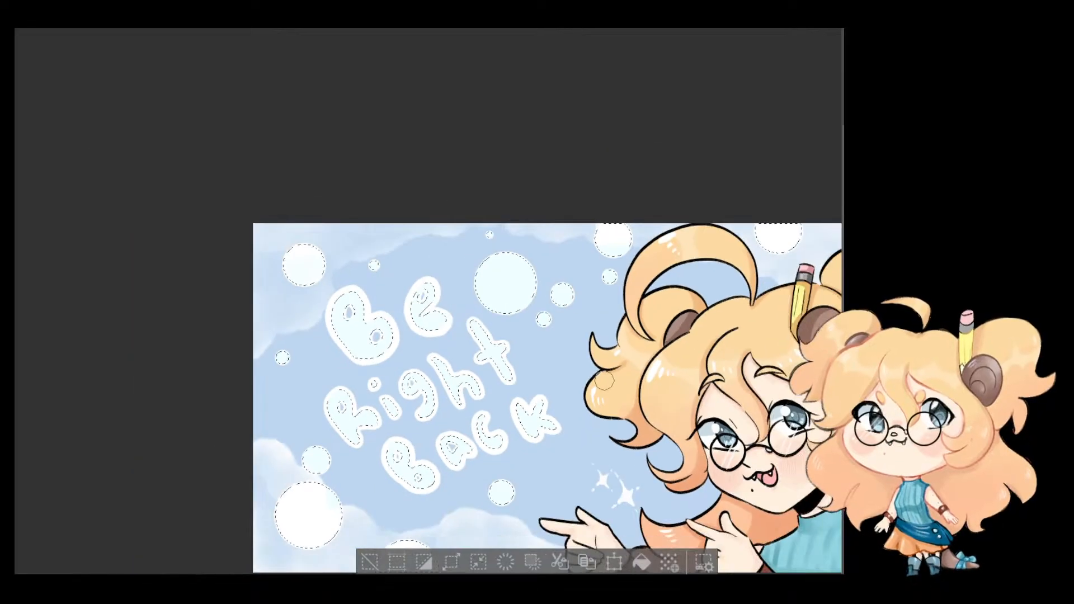
scroll(535, 287, "up", 3)
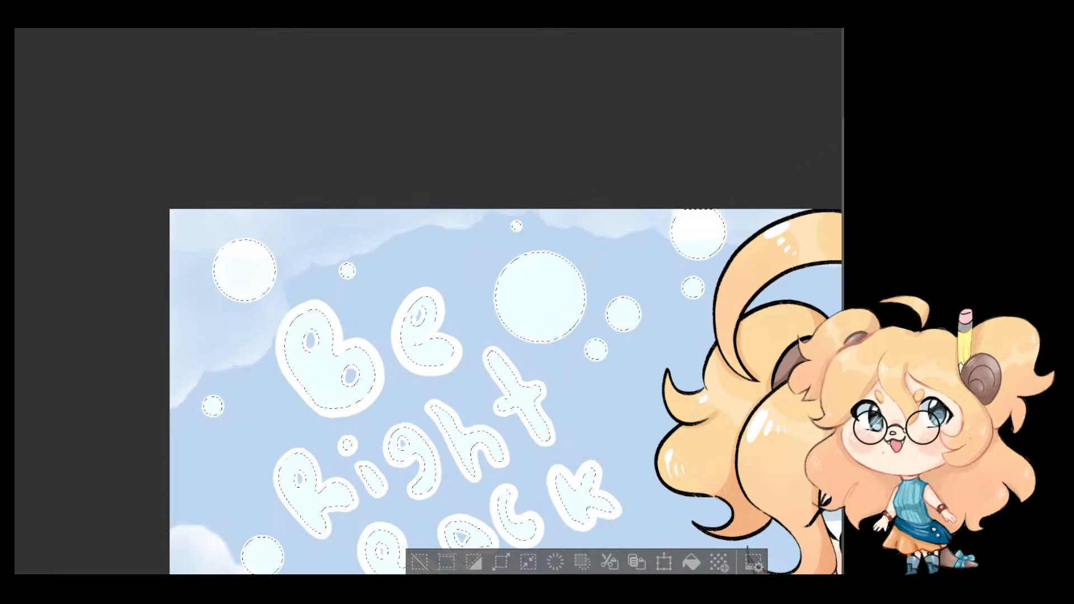
Step: Try brushing a bluer tint inside the largest bubble and clearing the selection, and undo both
left_click_drag(565, 252, 546, 349)
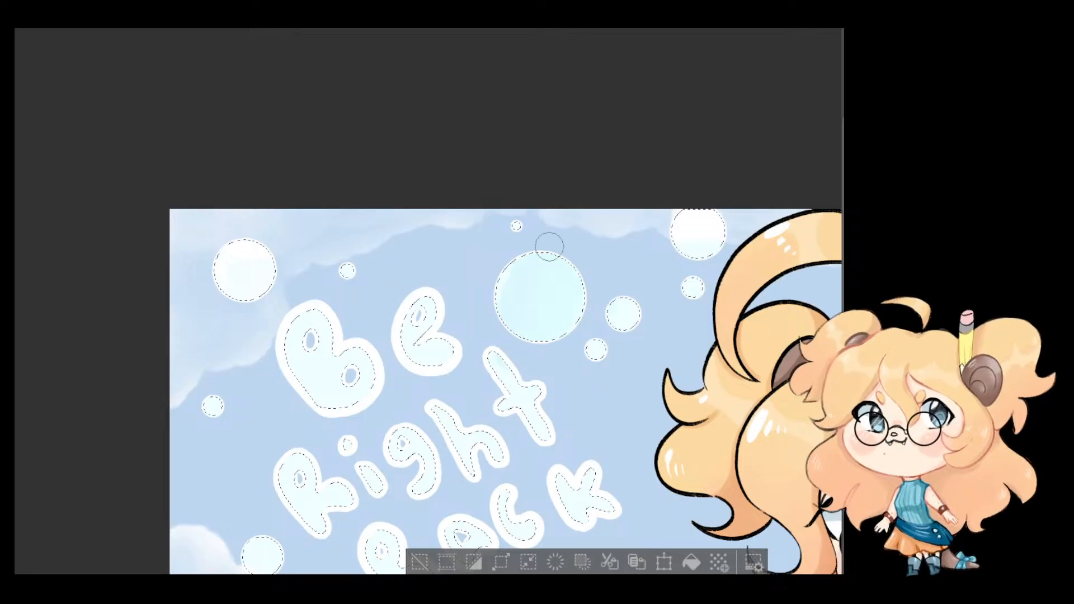
key("ctrl+z")
scroll(631, 421, "down", 5)
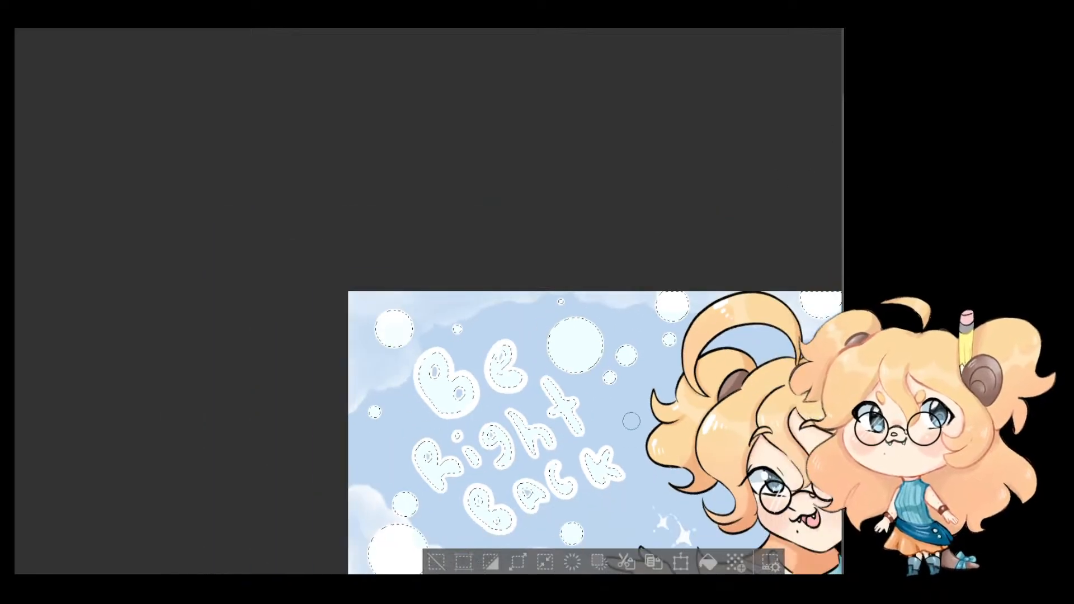
left_click_drag(627, 423, 515, 311)
scroll(522, 309, "up", 2)
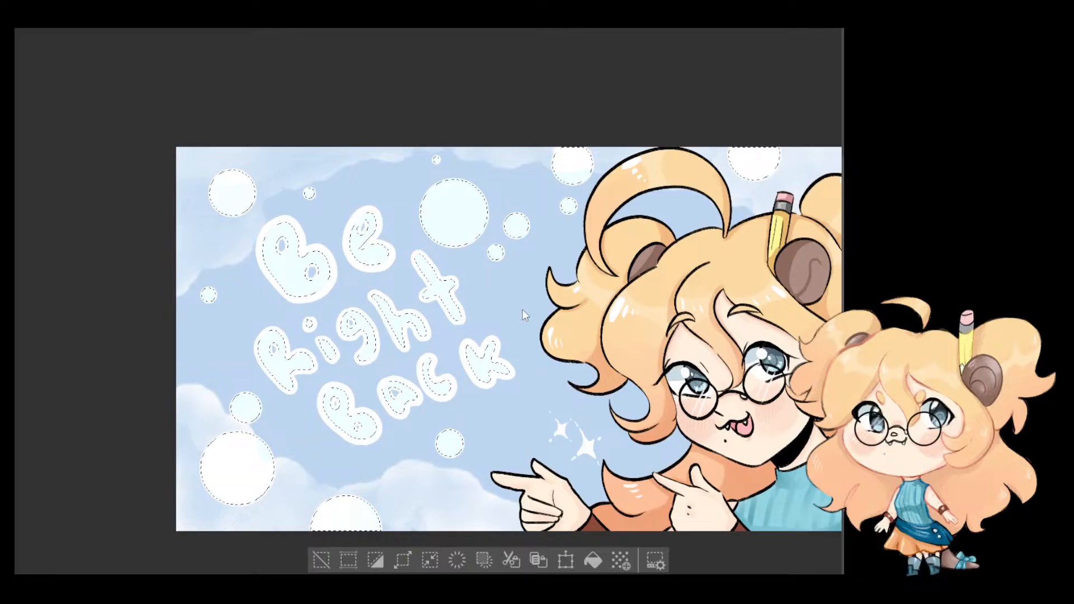
key("ctrl+d")
key("ctrl+z")
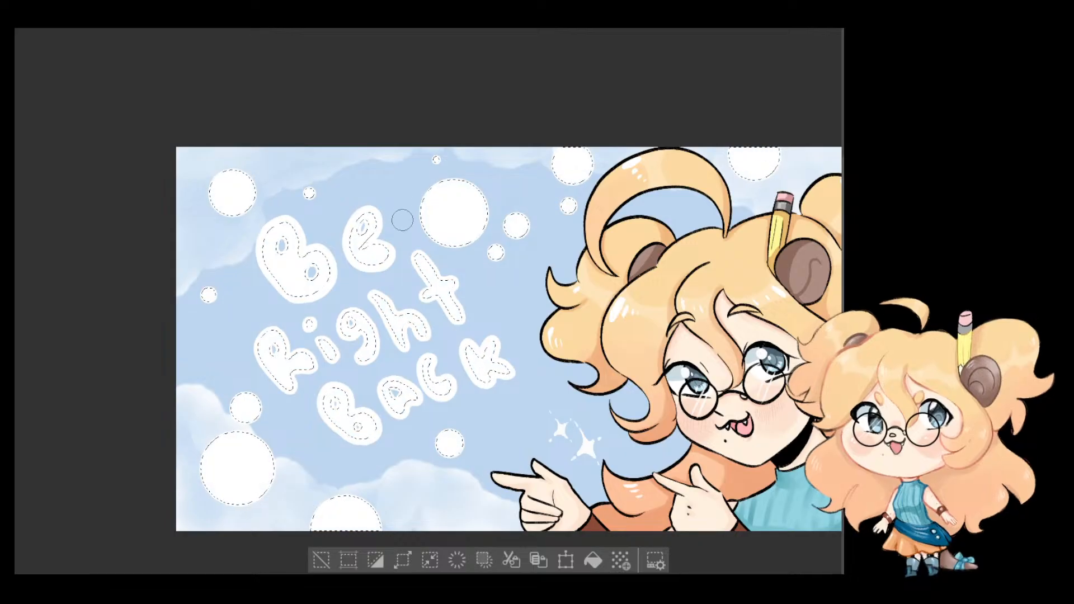
Step: Fill the selected bubbles and letters with white, and recolour these fills with pale blue
left_click_drag(487, 218, 483, 215)
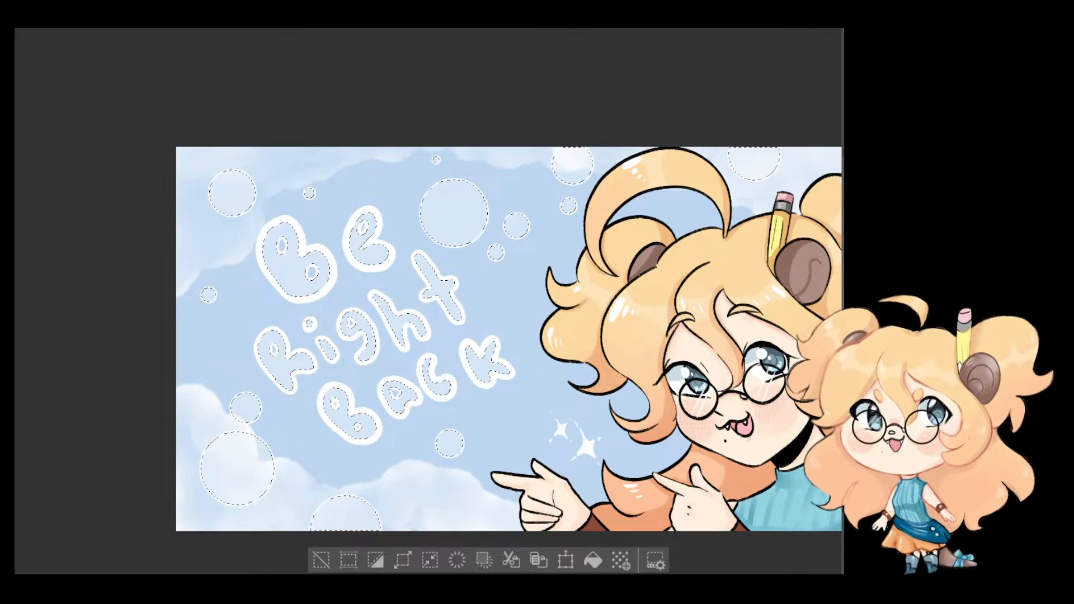
key("alt+BackSpace")
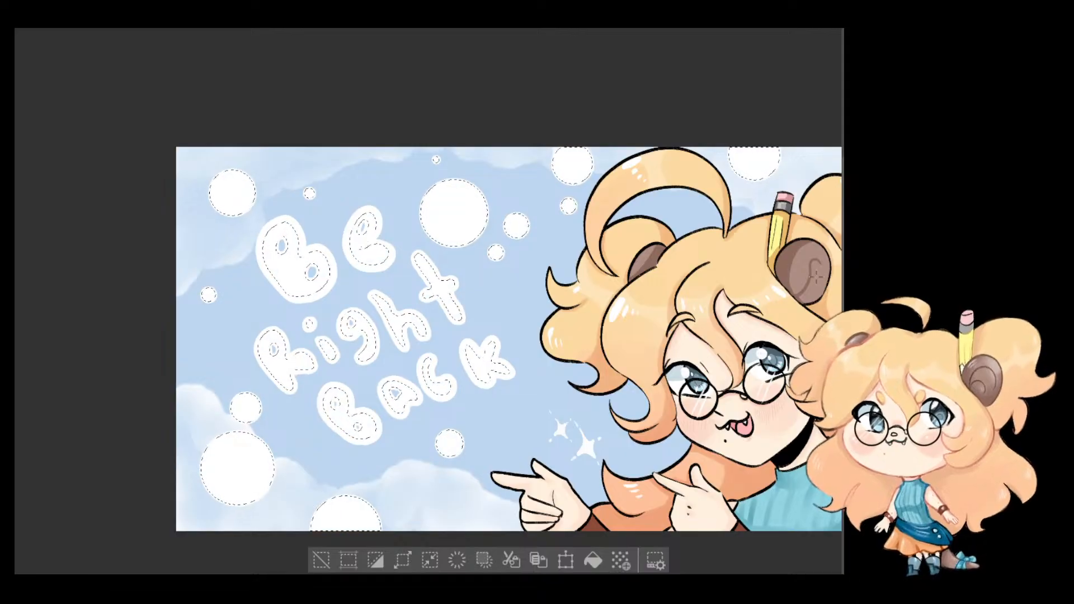
left_click(463, 223)
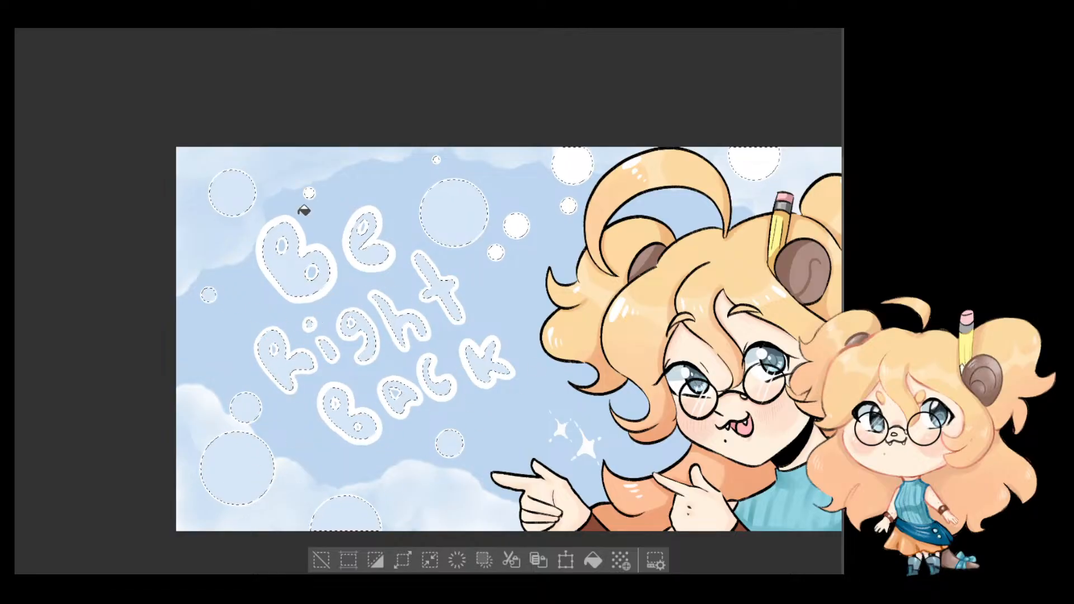
left_click(495, 253)
left_click(518, 225)
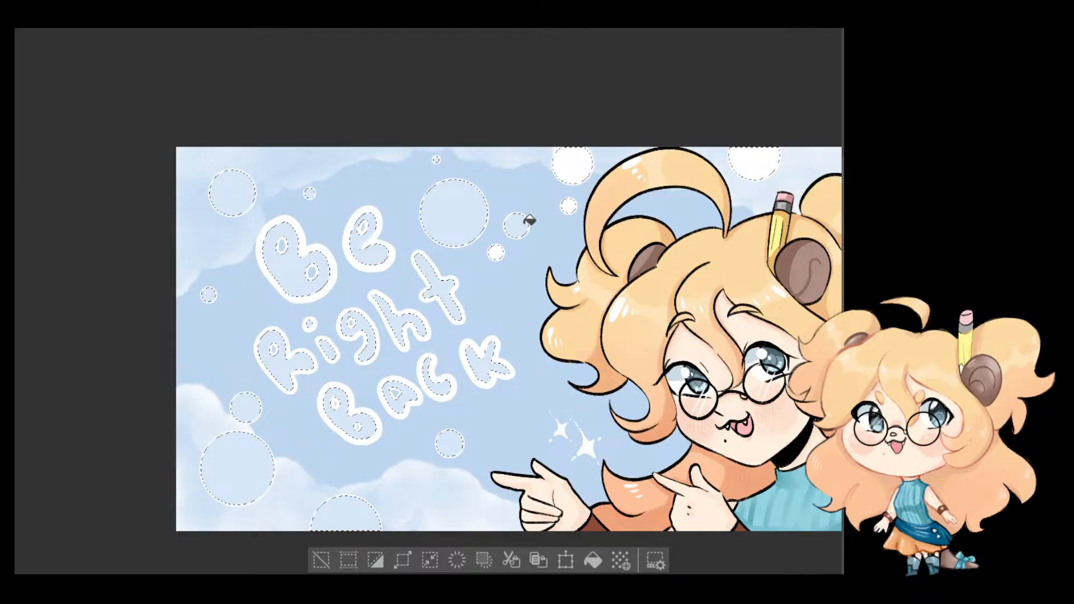
left_click(568, 206)
left_click(575, 168)
left_click(756, 165)
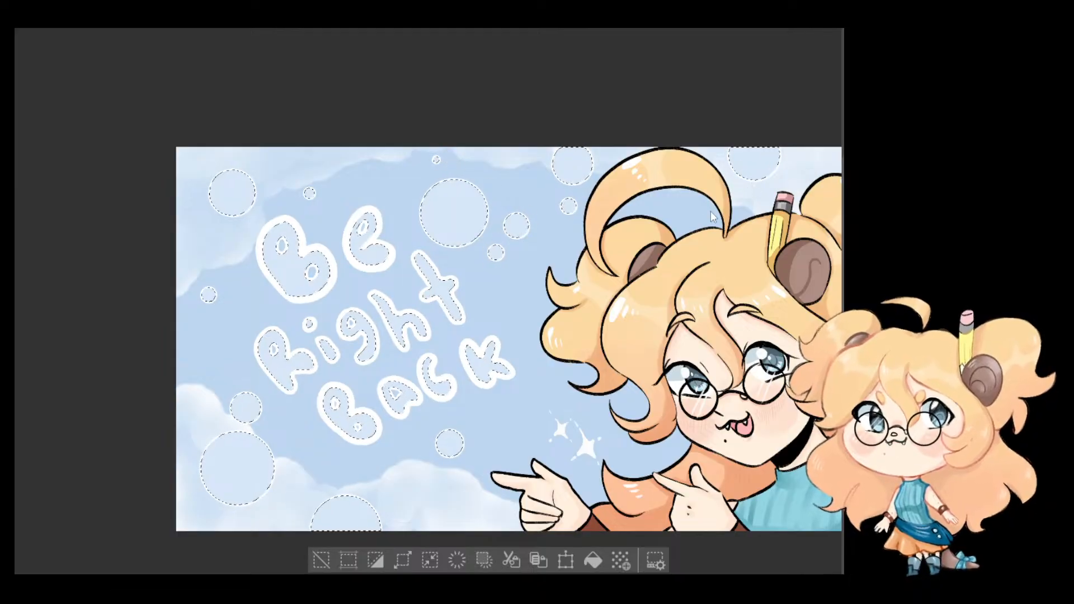
scroll(386, 381, "up", 2)
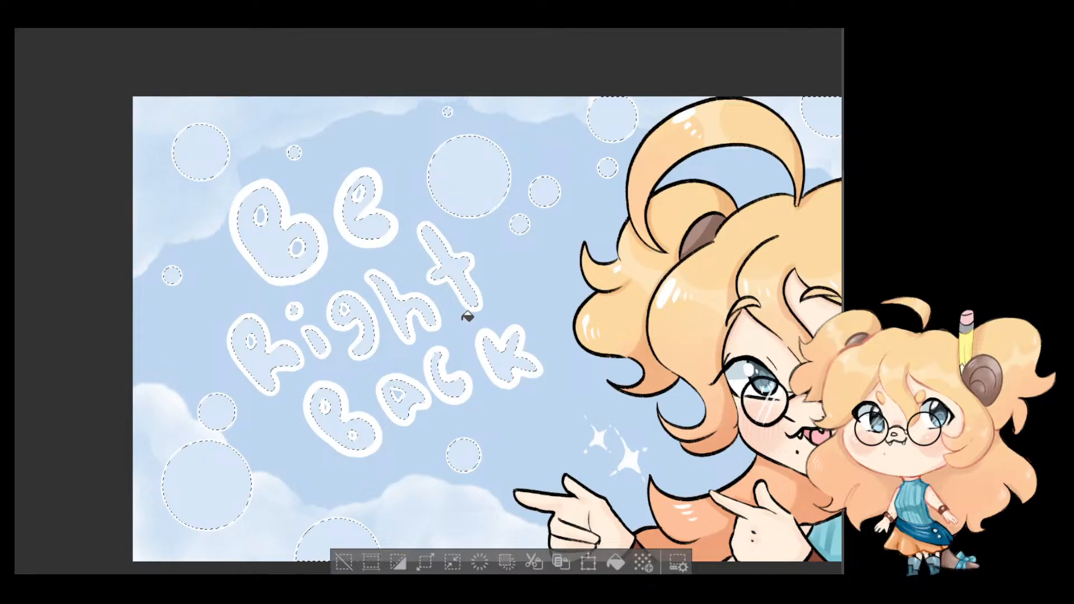
Step: Brush soft blue shading around the inner rim of the bubble at the canvas's upper edge beside the hair curl
key("b")
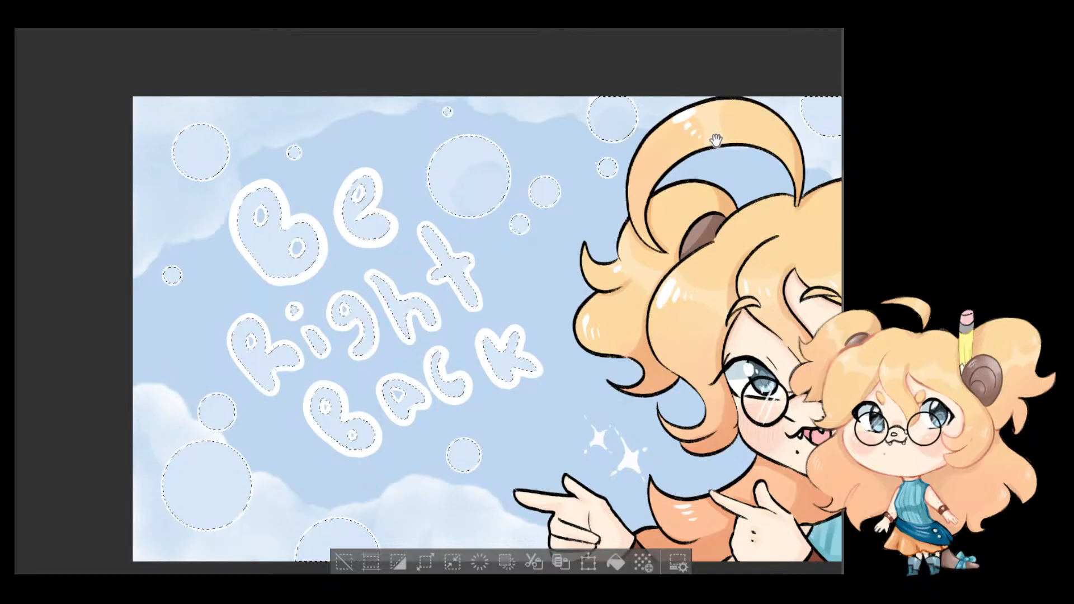
left_click_drag(774, 129, 665, 166)
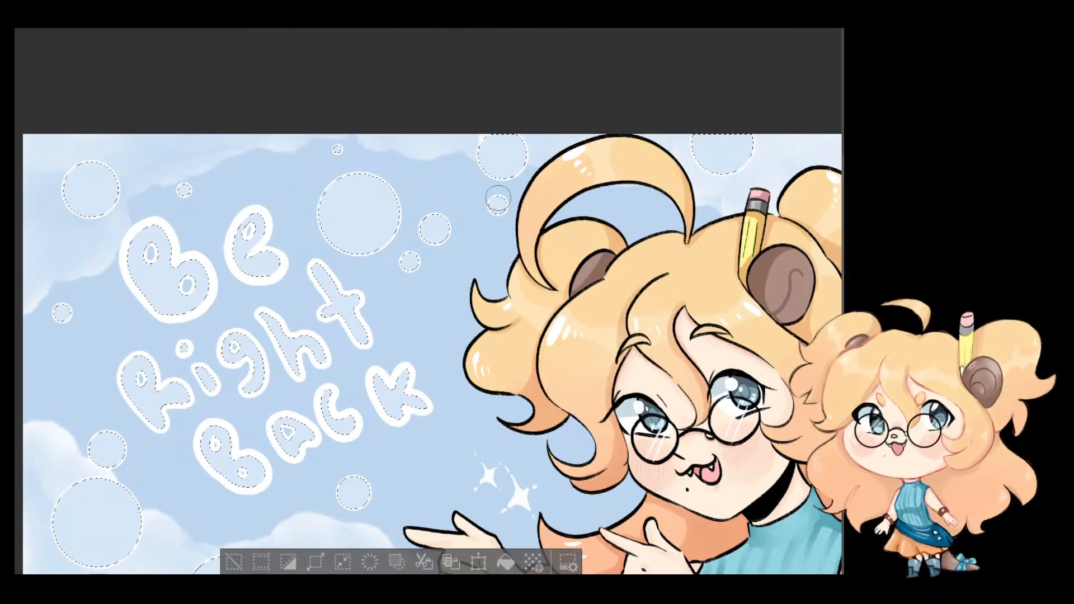
scroll(496, 178, "up", 3)
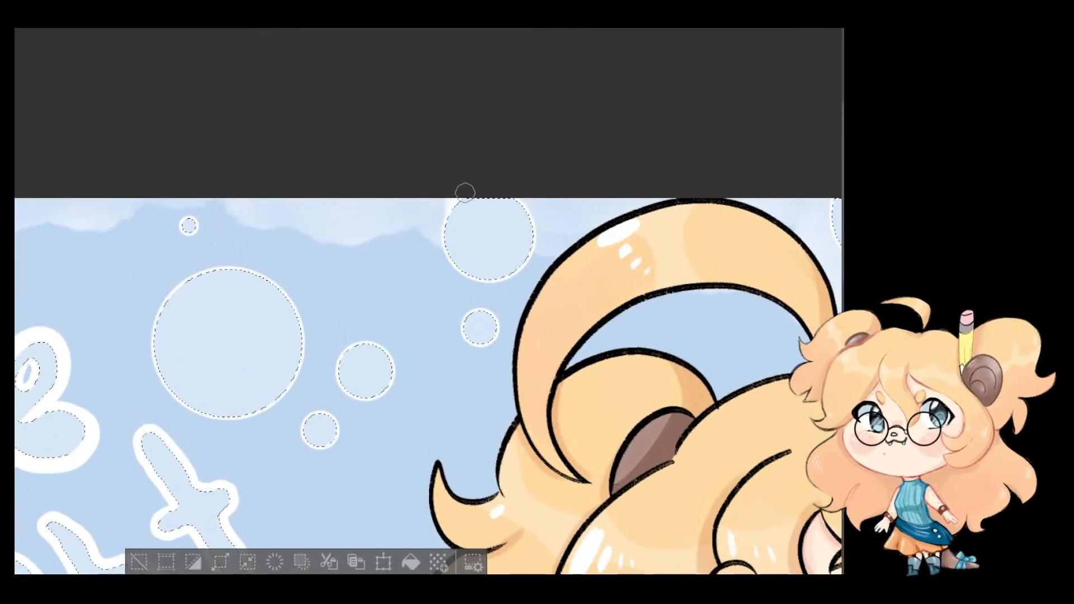
mouse_move(465, 192)
left_mouse_down()
mouse_move(449, 240)
mouse_move(508, 286)
mouse_move(504, 204)
mouse_move(521, 263)
mouse_move(524, 202)
left_mouse_up()
key("ctrl+z")
key("ctrl+z")
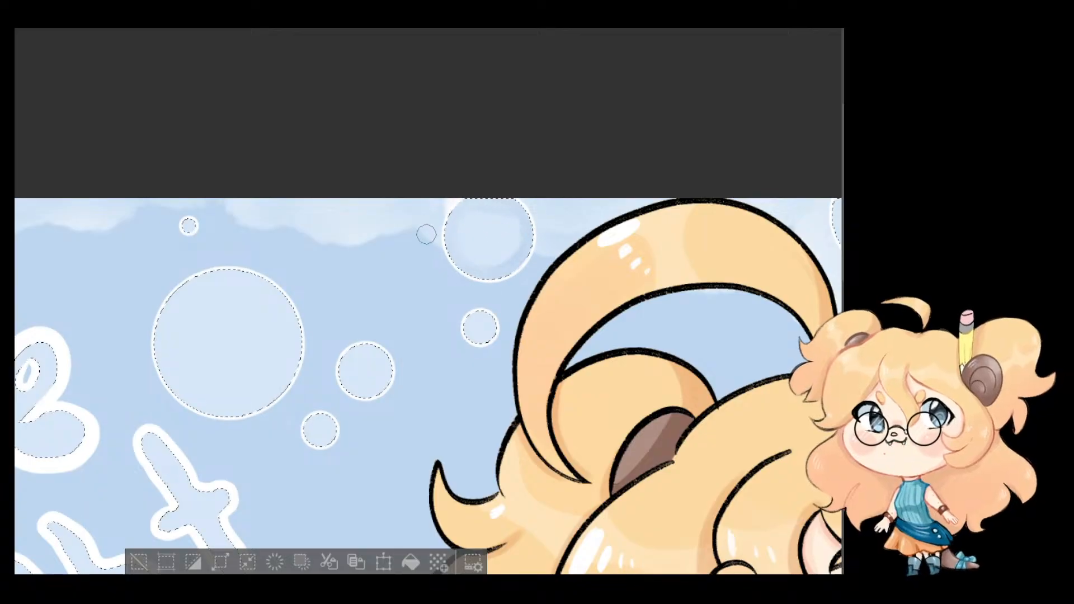
left_click_drag(427, 234, 548, 245)
Step: Try brushing blue shading inside the medium bubble to the right of the largest one, and undo the strokes
mouse_move(482, 344)
left_mouse_down()
mouse_move(454, 386)
mouse_move(491, 349)
mouse_move(516, 399)
mouse_move(468, 411)
mouse_move(467, 359)
mouse_move(521, 378)
mouse_move(466, 403)
mouse_move(453, 359)
mouse_move(519, 375)
mouse_move(481, 364)
mouse_move(454, 372)
mouse_move(482, 402)
left_mouse_up()
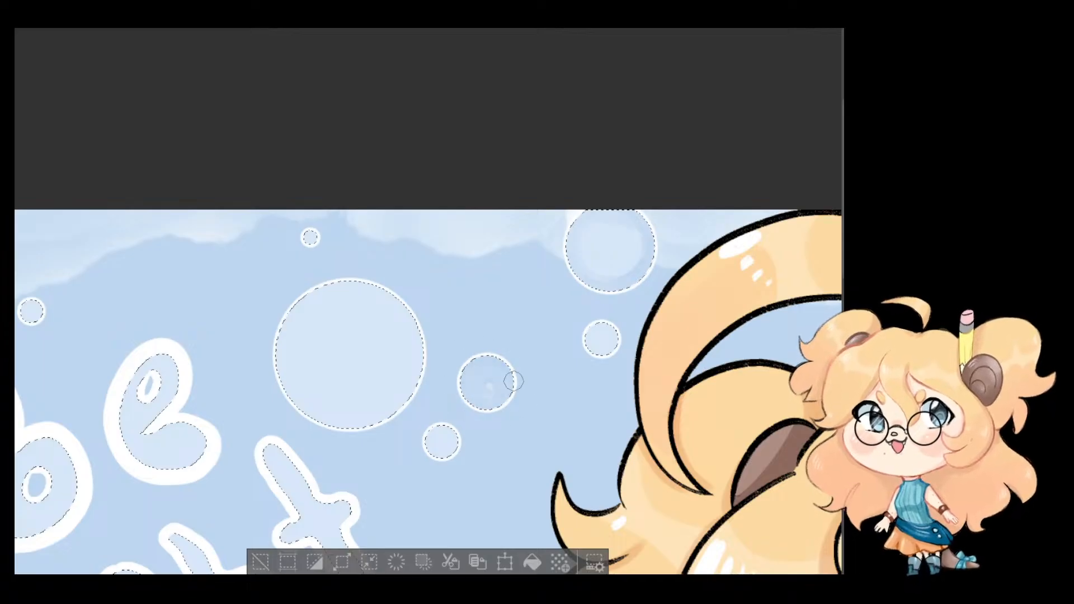
key("ctrl+z")
mouse_move(475, 349)
left_mouse_down()
mouse_move(455, 378)
mouse_move(476, 407)
left_mouse_up()
key("ctrl+z")
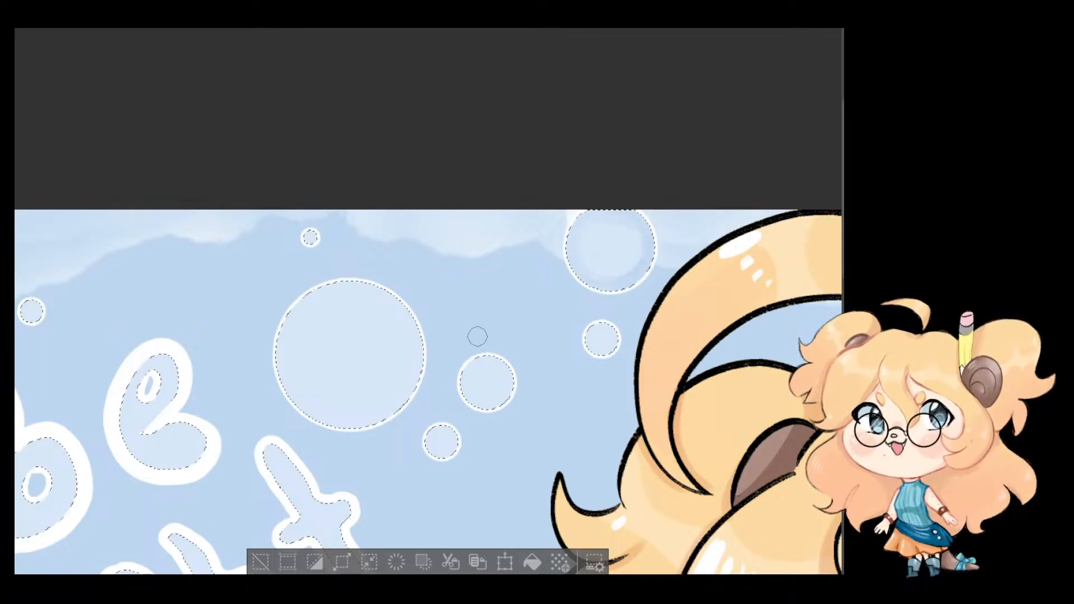
left_click_drag(483, 358, 482, 422)
key("ctrl+z")
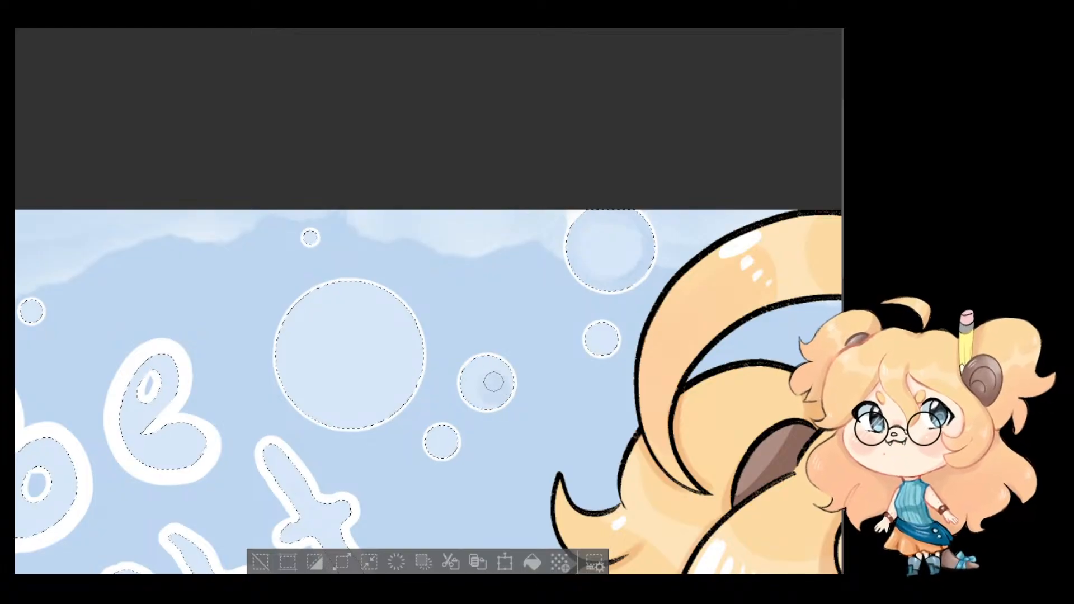
key("ctrl+z")
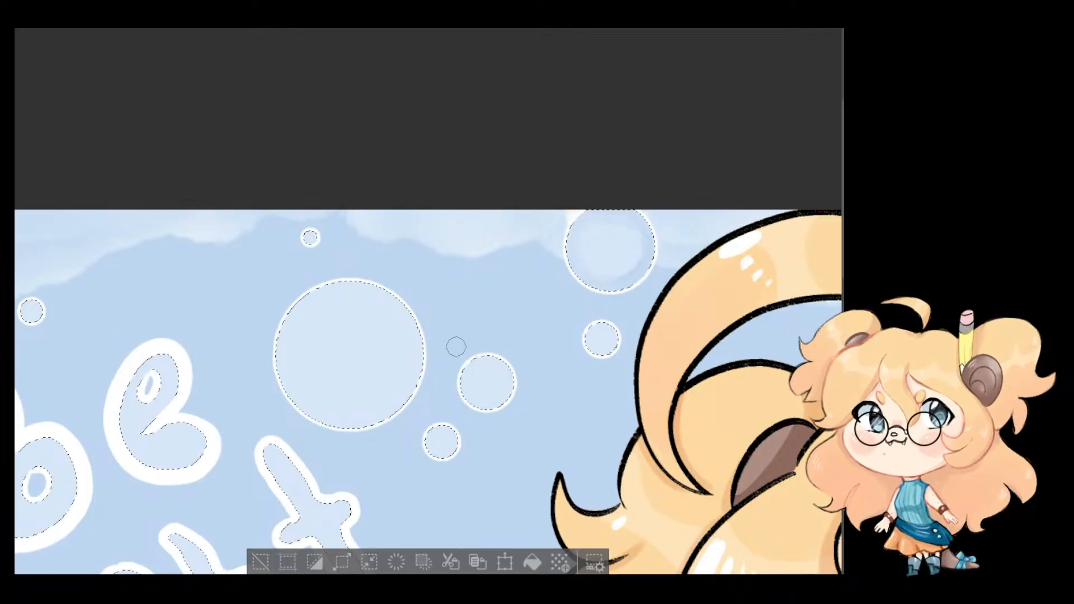
Step: Shade the inner rims of the medium bubble and the two small bubbles between the largest bubble and the hair in soft blue
scroll(424, 317, "down", 1)
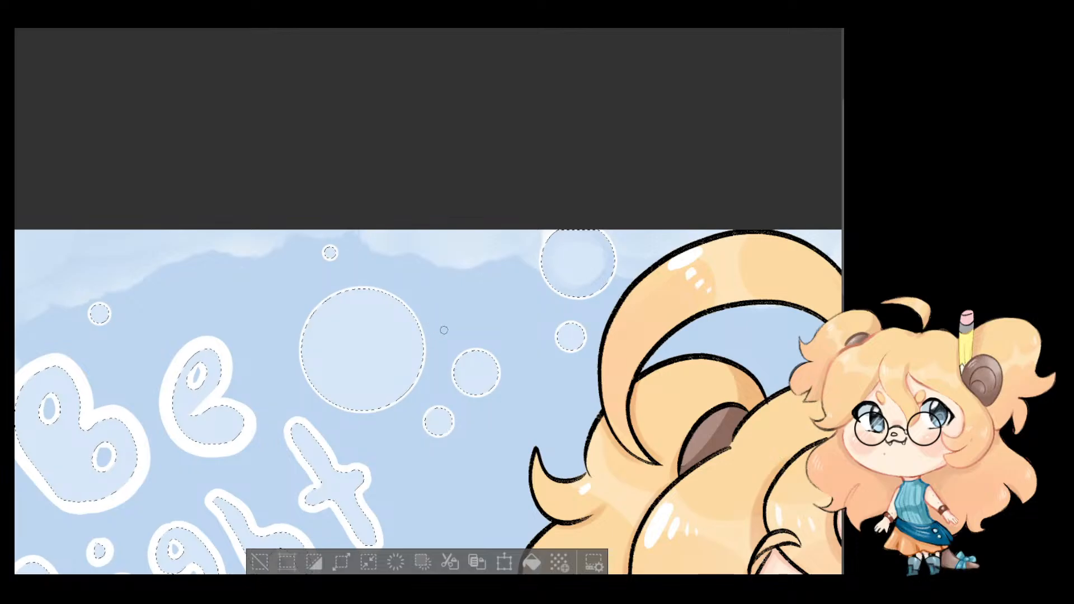
scroll(471, 354, "up", 1)
scroll(471, 354, "up", 2)
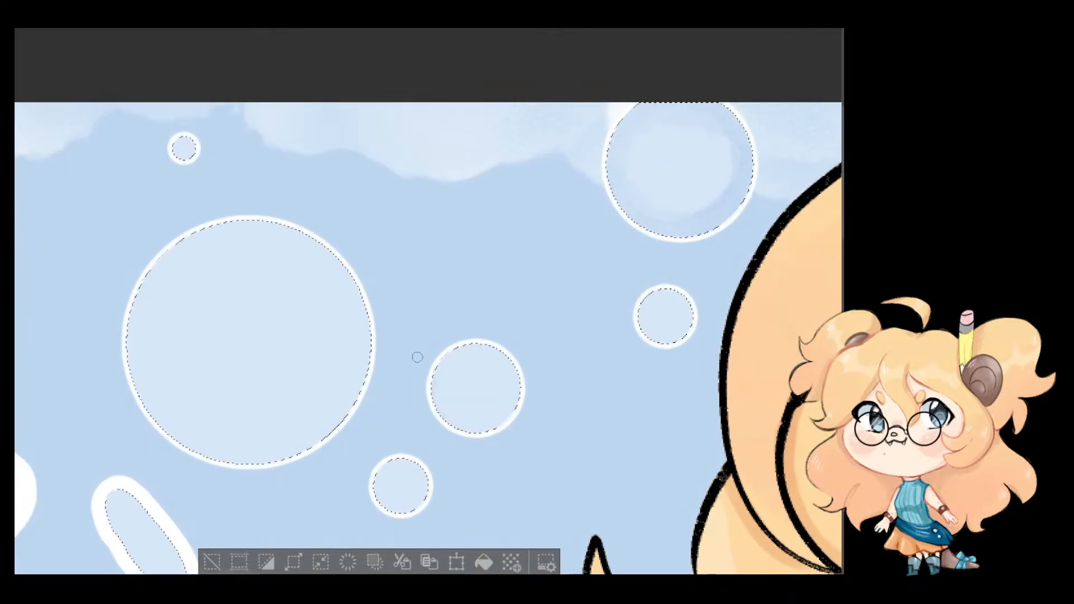
mouse_move(435, 375)
left_mouse_down()
mouse_move(436, 404)
mouse_move(457, 425)
mouse_move(489, 430)
mouse_move(512, 411)
left_mouse_up()
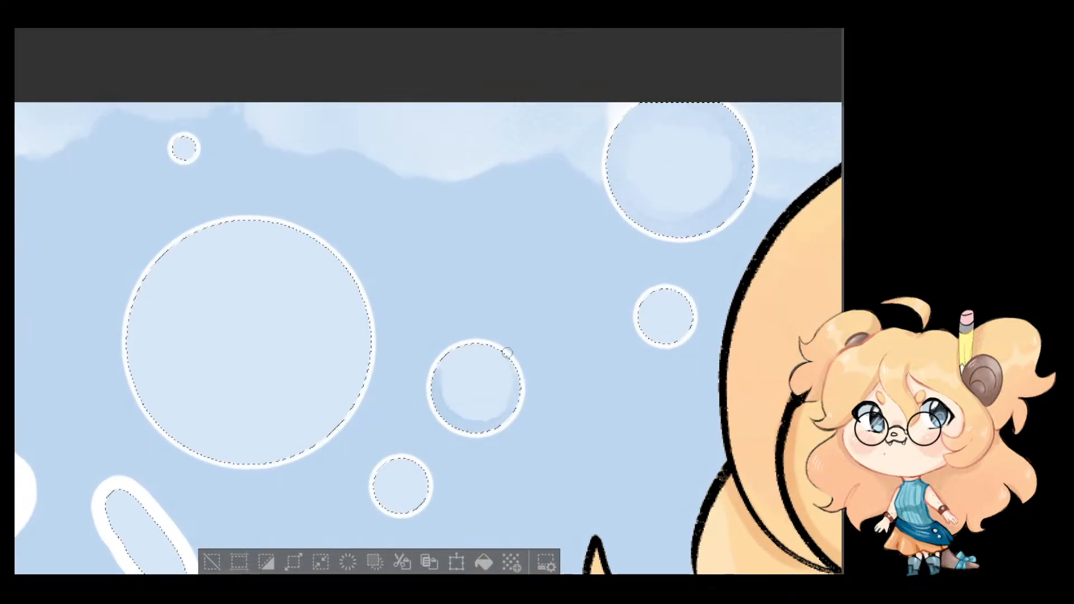
mouse_move(476, 339)
left_mouse_down()
mouse_move(450, 350)
mouse_move(431, 383)
left_mouse_up()
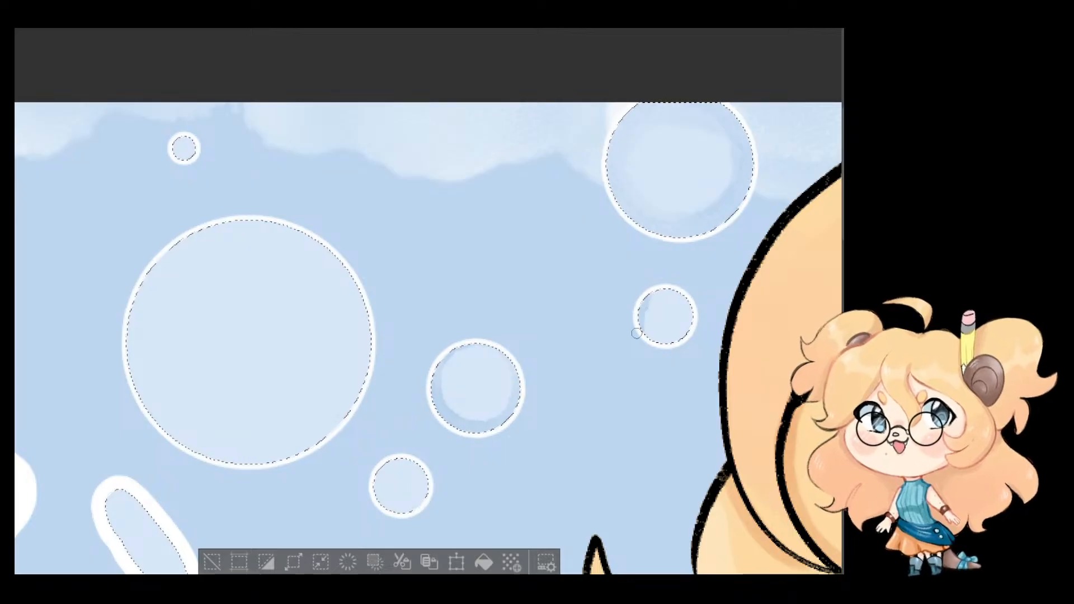
mouse_move(636, 333)
left_mouse_down()
mouse_move(656, 346)
mouse_move(680, 339)
mouse_move(685, 299)
left_mouse_up()
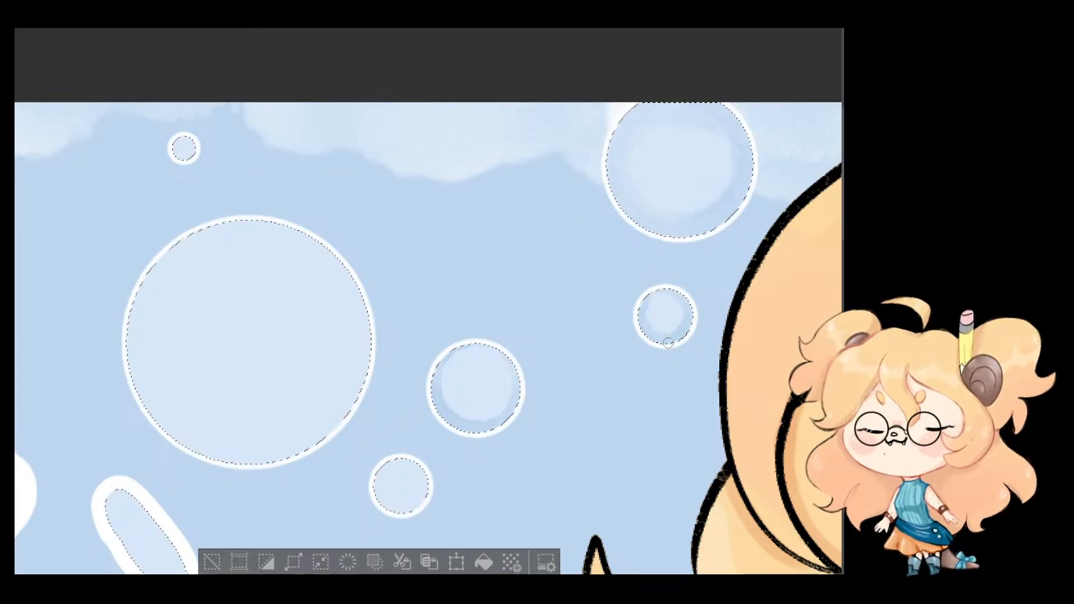
scroll(467, 316, "down", 3)
scroll(468, 316, "left", 3)
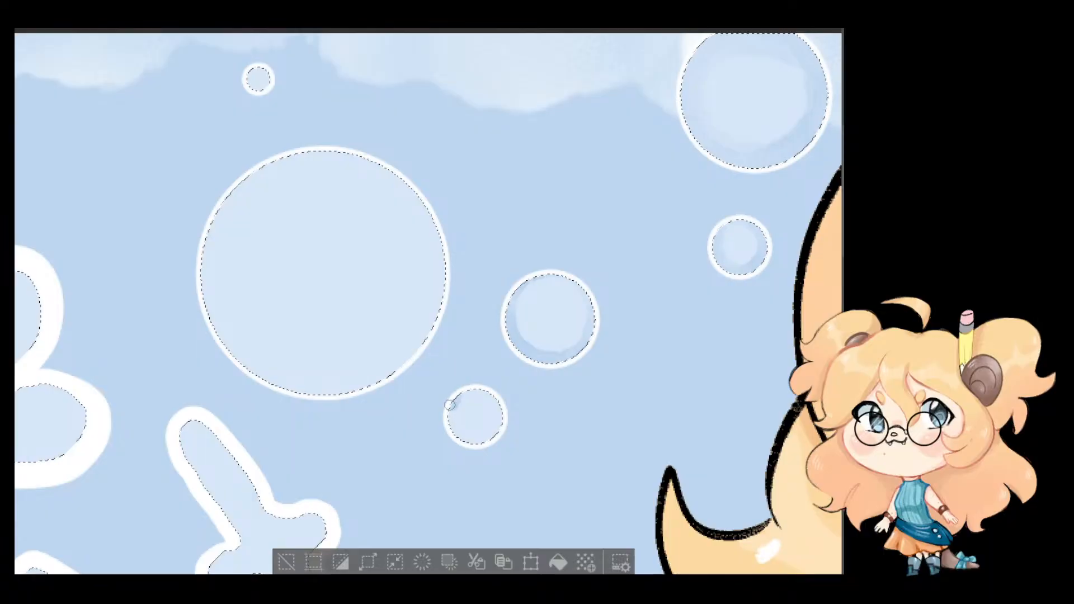
left_click_drag(456, 417, 466, 449)
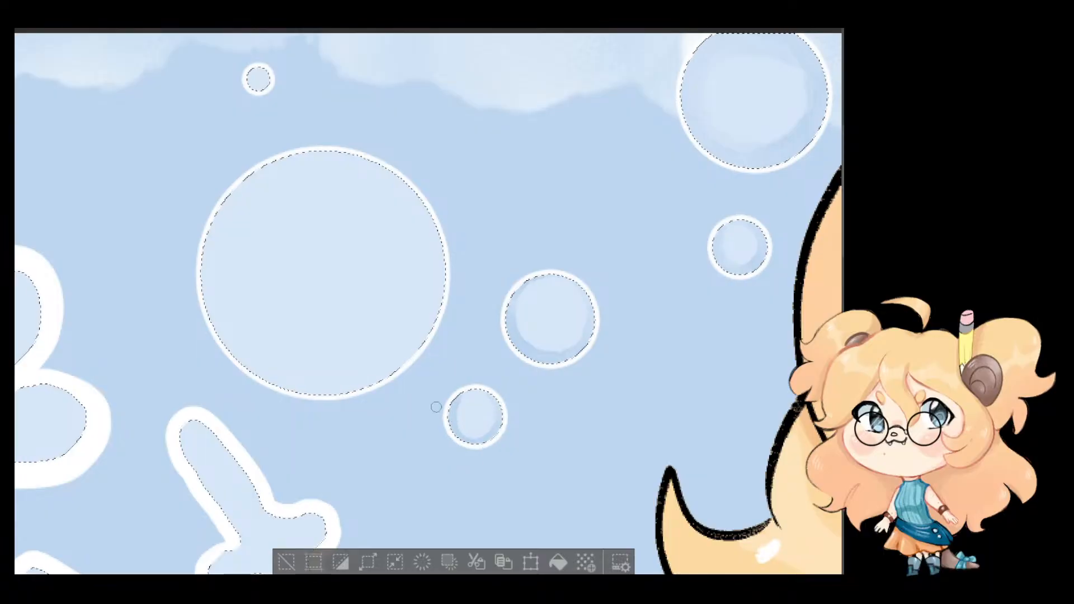
Step: Restore the selection after previewing the bubbles without it, and shade the inner rim of the largest bubble
scroll(498, 362, "down", 4)
key("ctrl+d")
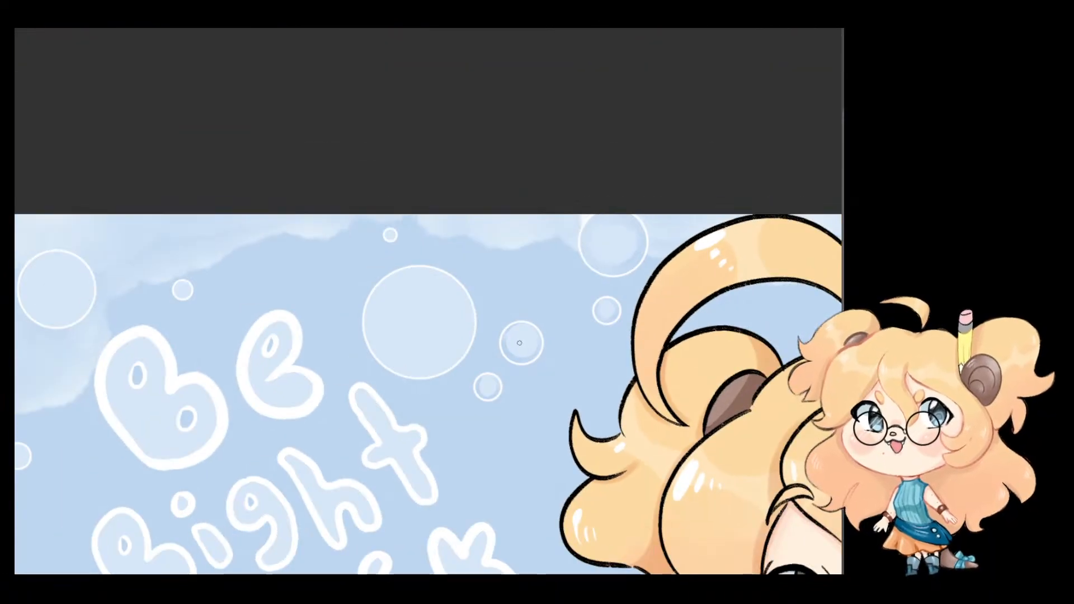
scroll(534, 338, "up", 2)
key("ctrl+z")
scroll(435, 292, "up", 2)
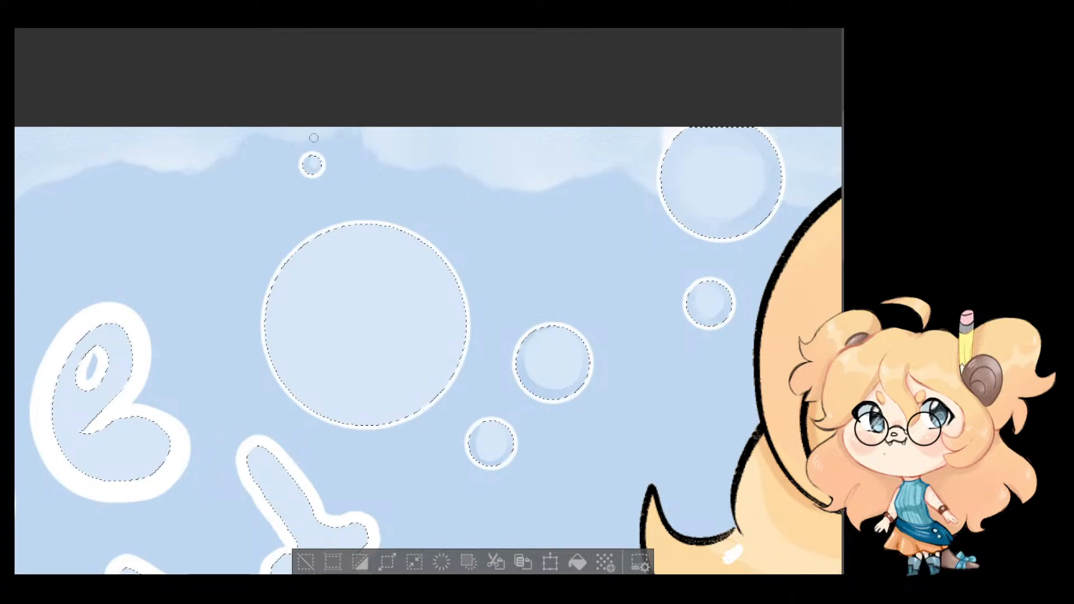
mouse_move(295, 374)
left_mouse_down()
mouse_move(372, 328)
mouse_move(427, 180)
mouse_move(314, 283)
mouse_move(287, 276)
left_mouse_up()
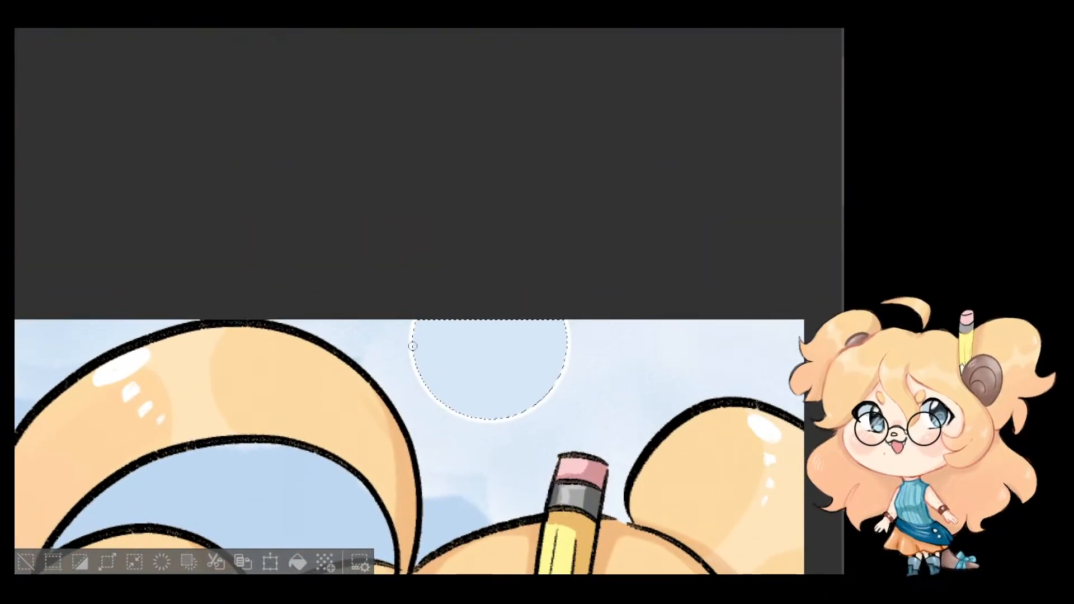
left_click_drag(414, 345, 428, 382)
key("ctrl+z")
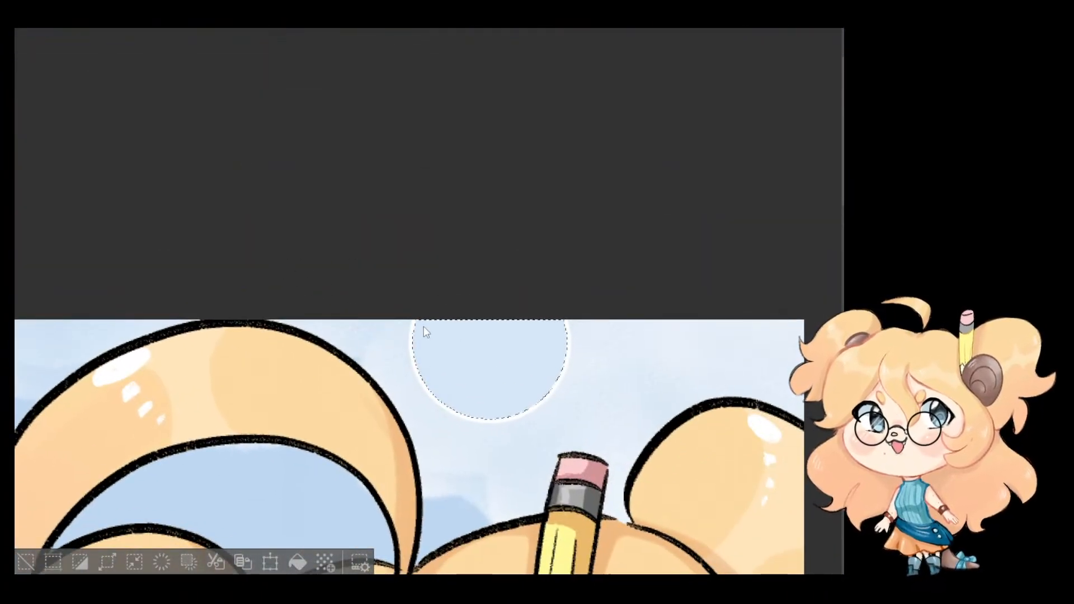
left_click_drag(419, 314, 437, 408)
key("ctrl+z")
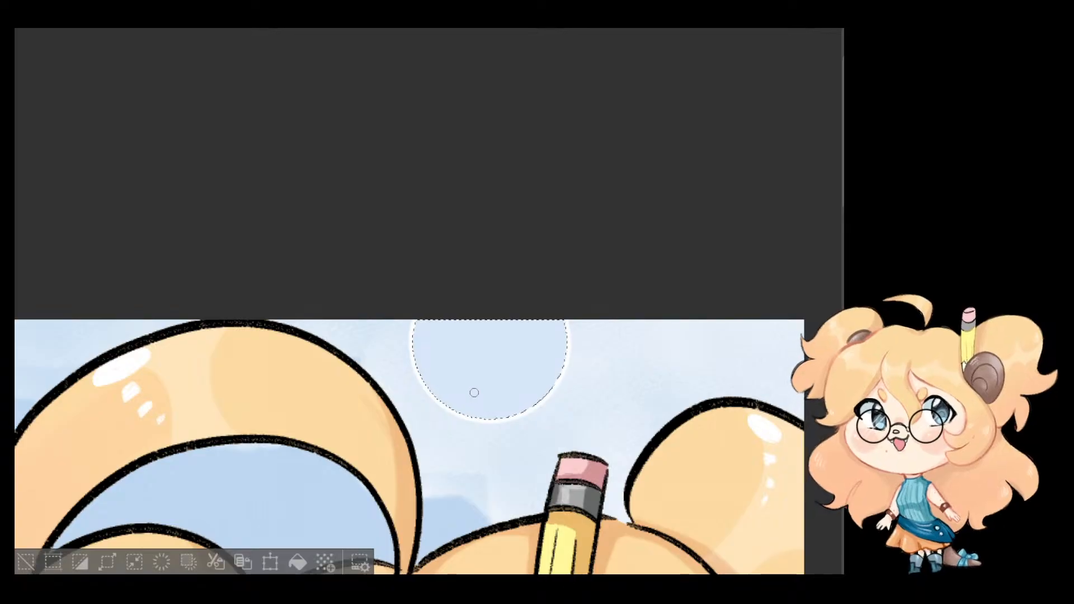
Step: Brush soft blue shading around the inner rims of the bubble above the pencil and the largest bubble beside "Be"
mouse_move(420, 316)
left_mouse_down()
mouse_move(412, 327)
mouse_move(423, 372)
mouse_move(459, 403)
mouse_move(508, 403)
mouse_move(558, 368)
left_mouse_up()
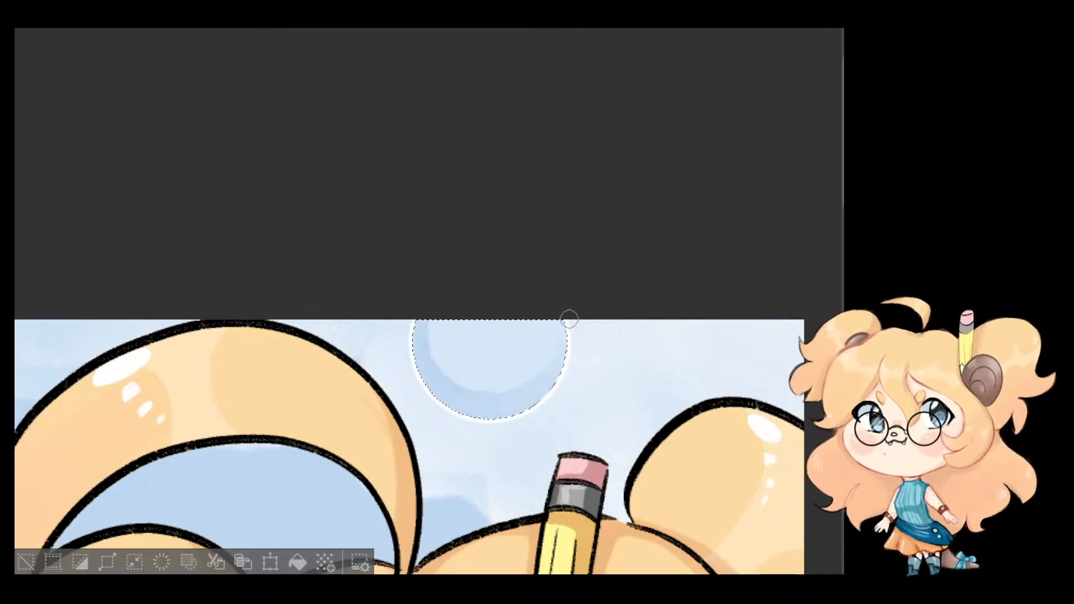
mouse_move(407, 333)
left_mouse_down()
mouse_move(654, 198)
mouse_move(783, 234)
left_mouse_up()
left_click_drag(520, 316, 730, 283)
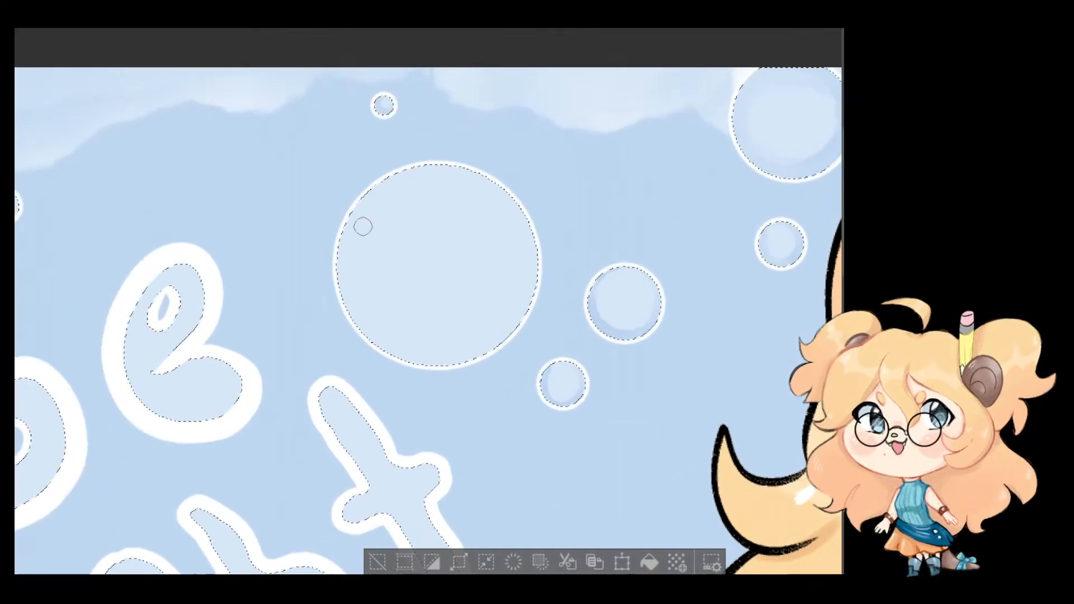
mouse_move(361, 196)
left_mouse_down()
mouse_move(346, 297)
mouse_move(386, 349)
mouse_move(420, 362)
mouse_move(460, 358)
mouse_move(520, 316)
mouse_move(537, 284)
mouse_move(526, 210)
mouse_move(468, 166)
mouse_move(406, 166)
mouse_move(350, 200)
left_mouse_up()
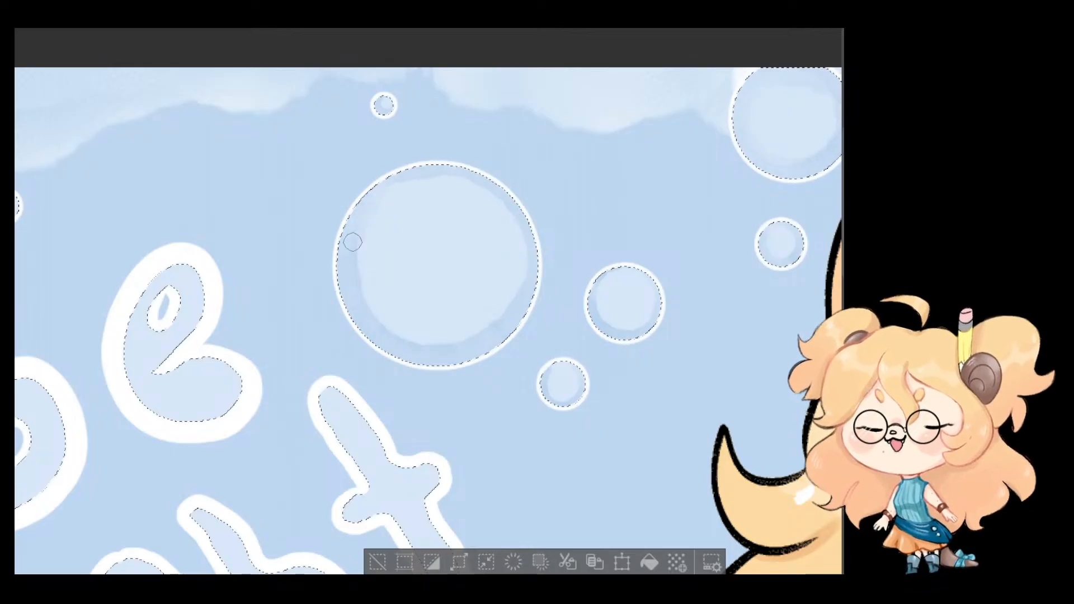
mouse_move(359, 239)
left_mouse_down()
mouse_move(397, 326)
mouse_move(427, 332)
mouse_move(497, 300)
left_mouse_up()
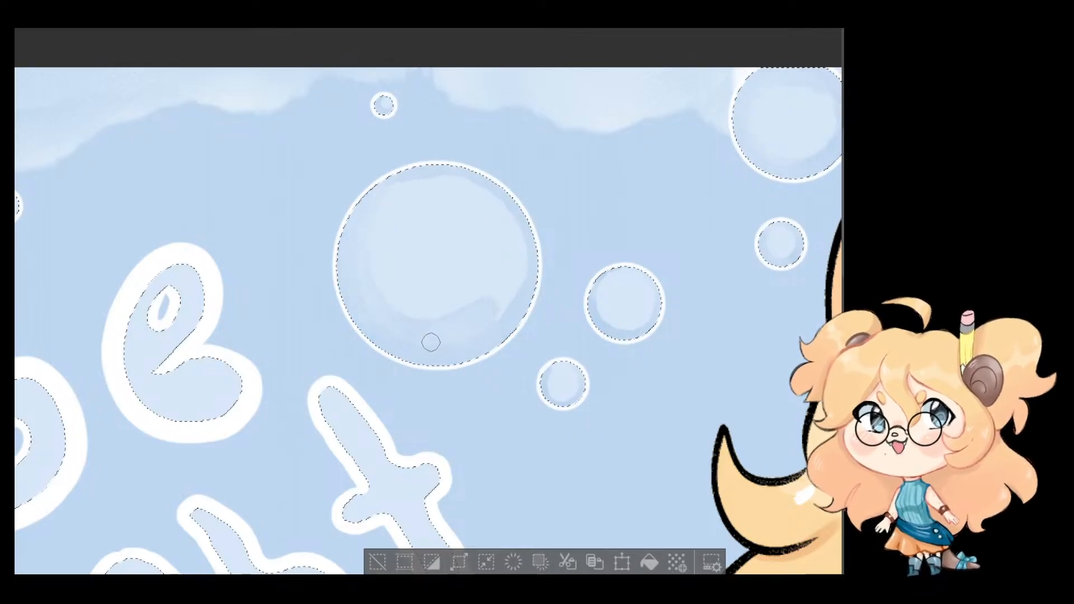
mouse_move(431, 342)
left_mouse_down()
mouse_move(477, 333)
mouse_move(505, 288)
left_mouse_up()
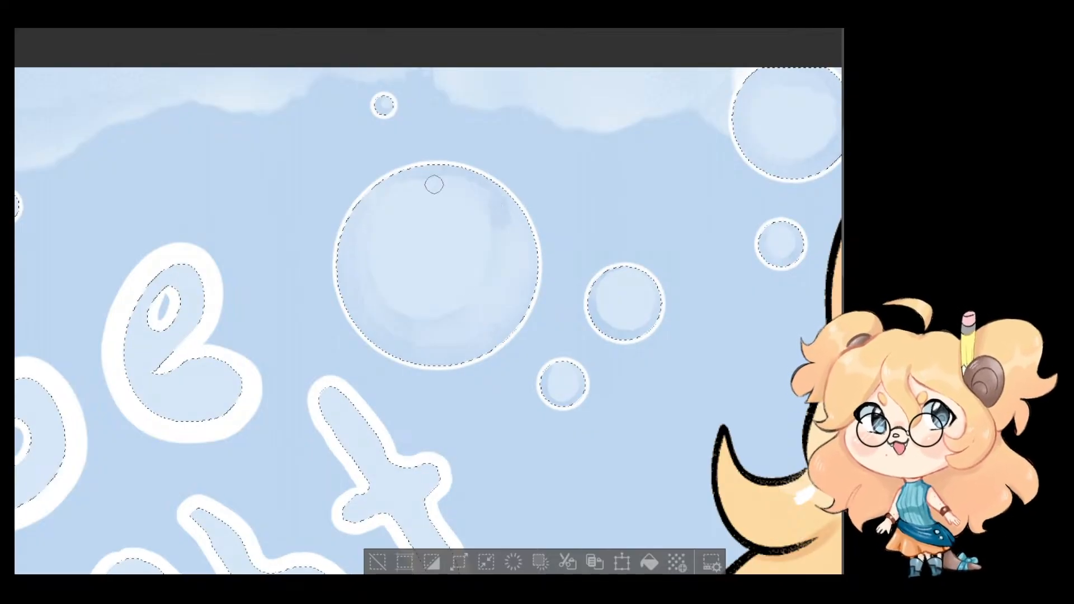
Step: Shade the inner rims of the large bubble over the lower-left cloud and the half bubble at the canvas's lower edge in soft blue
left_click_drag(488, 348, 664, 192)
left_click_drag(391, 386, 609, 126)
left_click_drag(409, 466, 664, 189)
mouse_move(380, 237)
left_mouse_down()
mouse_move(345, 272)
mouse_move(335, 316)
mouse_move(339, 361)
mouse_move(362, 401)
mouse_move(431, 434)
mouse_move(471, 429)
mouse_move(532, 372)
mouse_move(540, 329)
mouse_move(524, 280)
mouse_move(477, 239)
mouse_move(416, 238)
mouse_move(366, 266)
mouse_move(350, 320)
mouse_move(362, 366)
mouse_move(398, 403)
mouse_move(447, 415)
mouse_move(486, 395)
left_mouse_up()
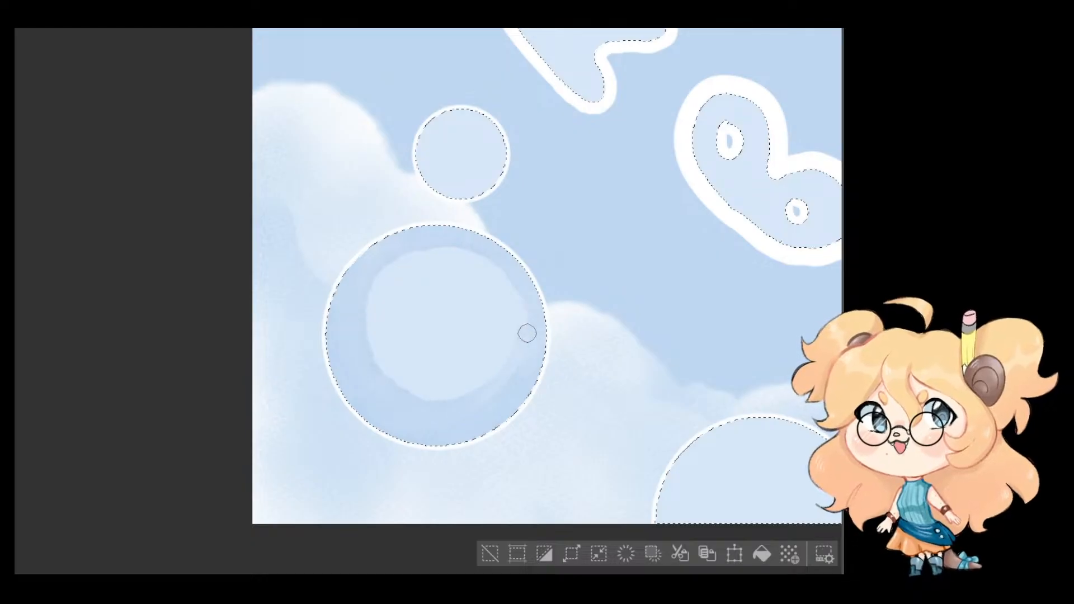
left_click_drag(647, 293, 475, 169)
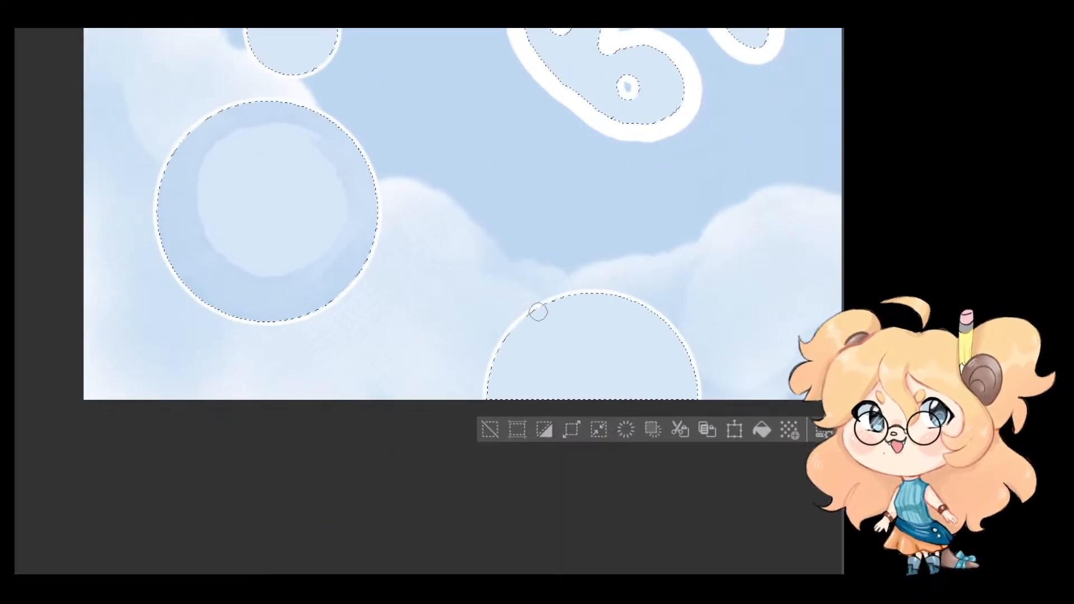
mouse_move(538, 312)
left_mouse_down()
mouse_move(506, 348)
mouse_move(498, 404)
mouse_move(549, 311)
mouse_move(587, 294)
mouse_move(631, 297)
mouse_move(528, 306)
mouse_move(496, 338)
mouse_move(483, 379)
mouse_move(507, 430)
mouse_move(489, 382)
mouse_move(512, 340)
mouse_move(591, 298)
mouse_move(650, 305)
mouse_move(675, 325)
mouse_move(700, 385)
mouse_move(688, 410)
mouse_move(683, 366)
mouse_move(666, 343)
mouse_move(648, 327)
mouse_move(594, 320)
mouse_move(511, 357)
mouse_move(496, 387)
mouse_move(501, 416)
left_mouse_up()
key("ctrl+z")
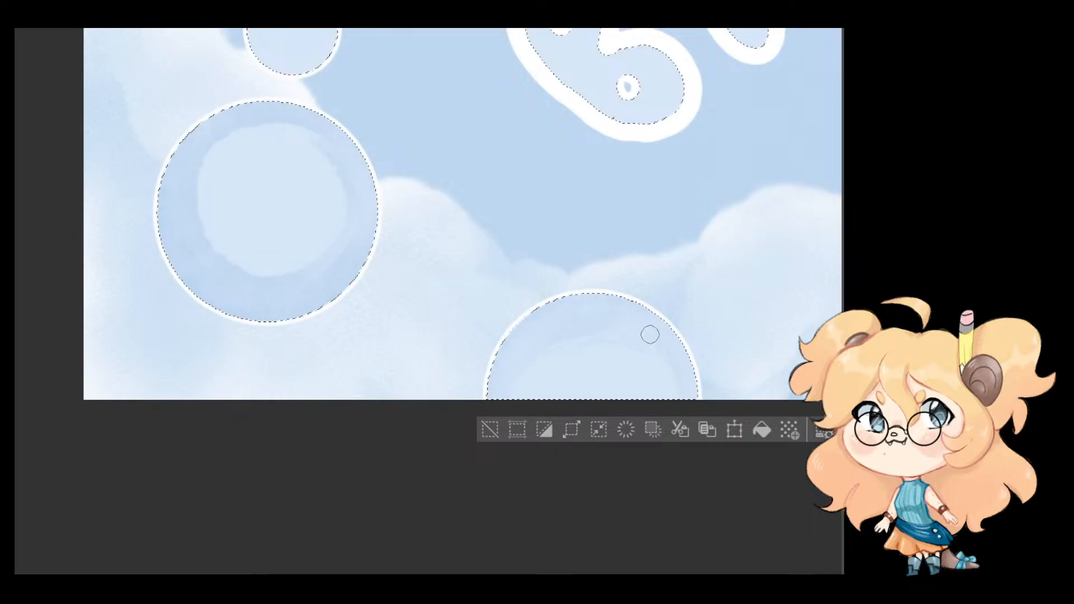
Step: Shade the inner rim of the medium bubble just above the large lower-left bubble in soft blue
mouse_move(546, 151)
left_mouse_down()
mouse_move(594, 385)
mouse_move(721, 471)
left_mouse_up()
mouse_move(426, 318)
left_mouse_down()
mouse_move(416, 358)
mouse_move(428, 385)
mouse_move(454, 397)
mouse_move(512, 376)
mouse_move(524, 349)
mouse_move(518, 321)
mouse_move(511, 376)
mouse_move(506, 320)
mouse_move(455, 302)
mouse_move(431, 312)
mouse_move(423, 336)
mouse_move(437, 377)
left_mouse_up()
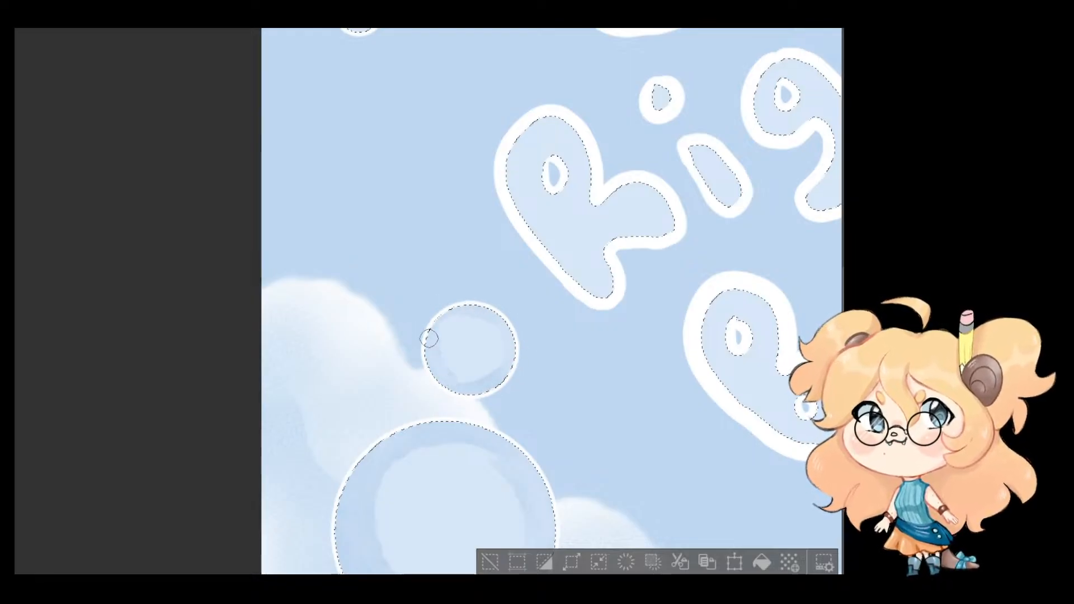
mouse_move(481, 311)
left_mouse_down()
mouse_move(450, 355)
mouse_move(499, 365)
left_mouse_up()
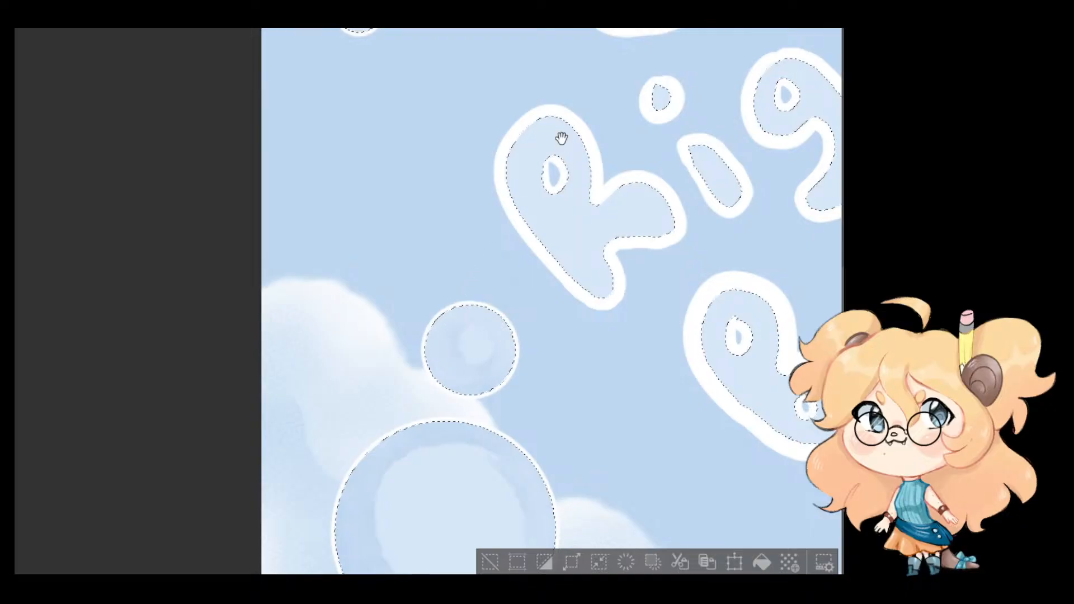
Step: Shade the inner rims of the small bubble left of "Be" and the medium and small bubbles above it in soft blue
left_click_drag(654, 165, 671, 168)
mouse_move(621, 42)
left_mouse_down()
mouse_move(561, 196)
mouse_move(621, 368)
left_mouse_up()
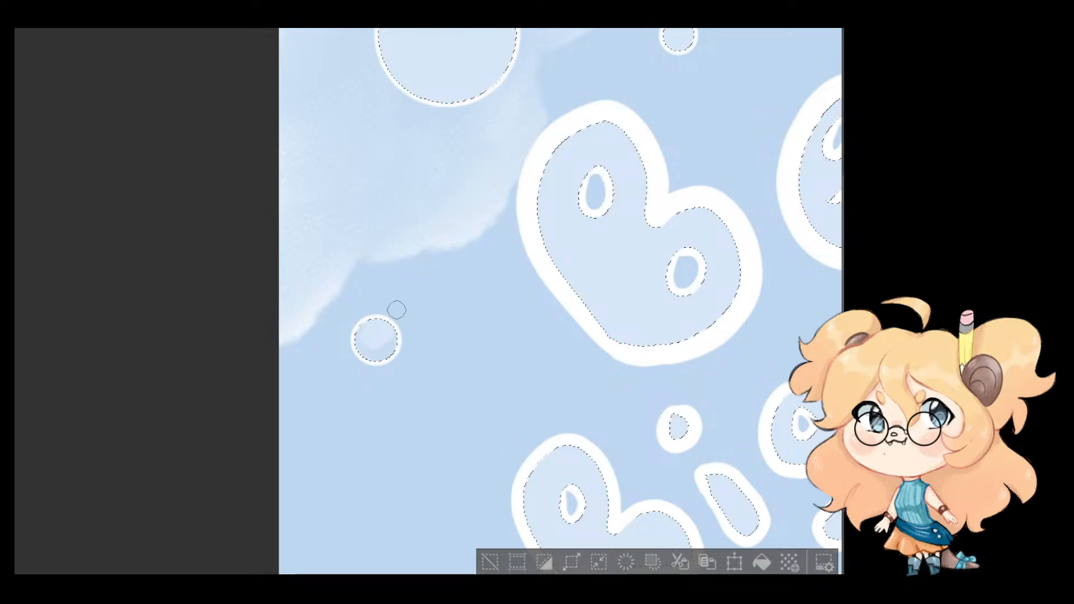
left_click_drag(460, 193, 478, 402)
mouse_move(405, 199)
left_mouse_down()
mouse_move(404, 266)
mouse_move(430, 307)
mouse_move(469, 318)
left_mouse_up()
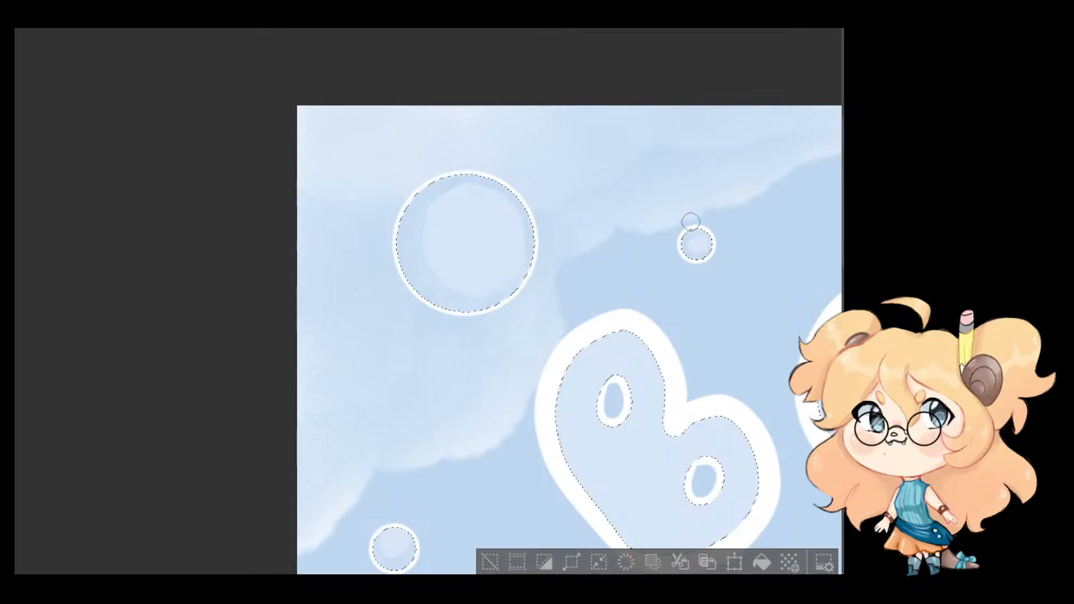
left_click_drag(713, 194, 369, 297)
Step: Brush soft blue shading around the inner rim of the bubble below the word "Back"
left_click_drag(639, 268, 468, 156)
scroll(503, 316, "down", 5)
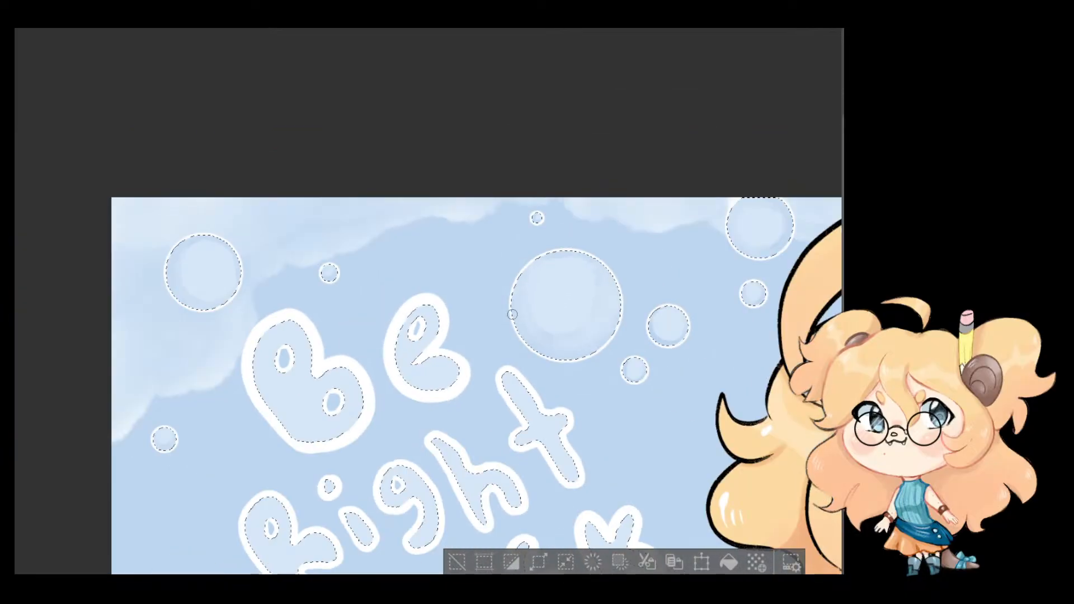
left_click_drag(580, 362, 603, 256)
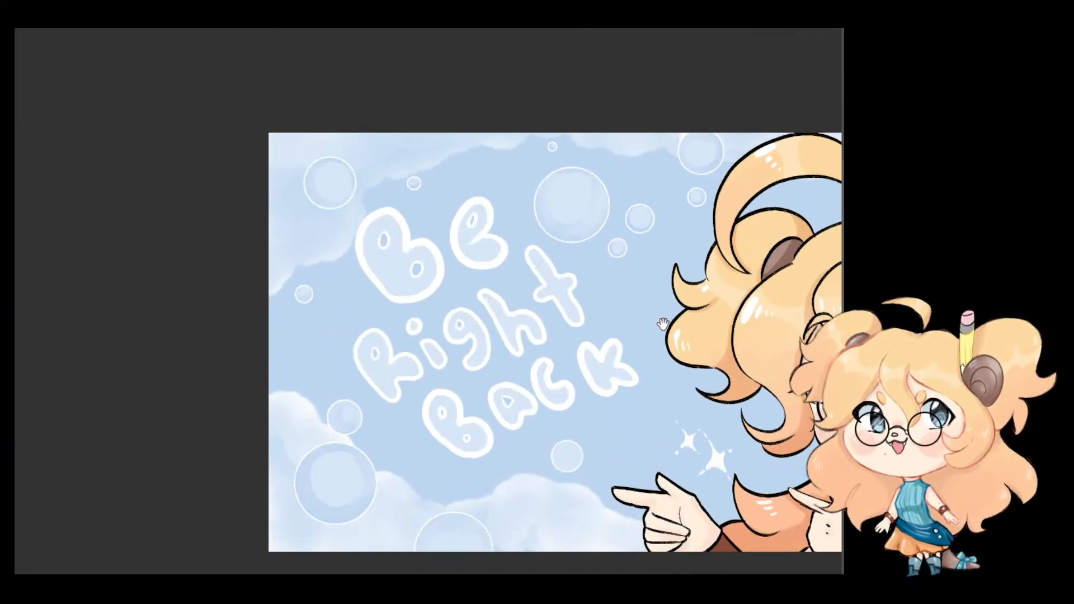
left_click_drag(664, 319, 659, 309)
scroll(541, 467, "up", 5)
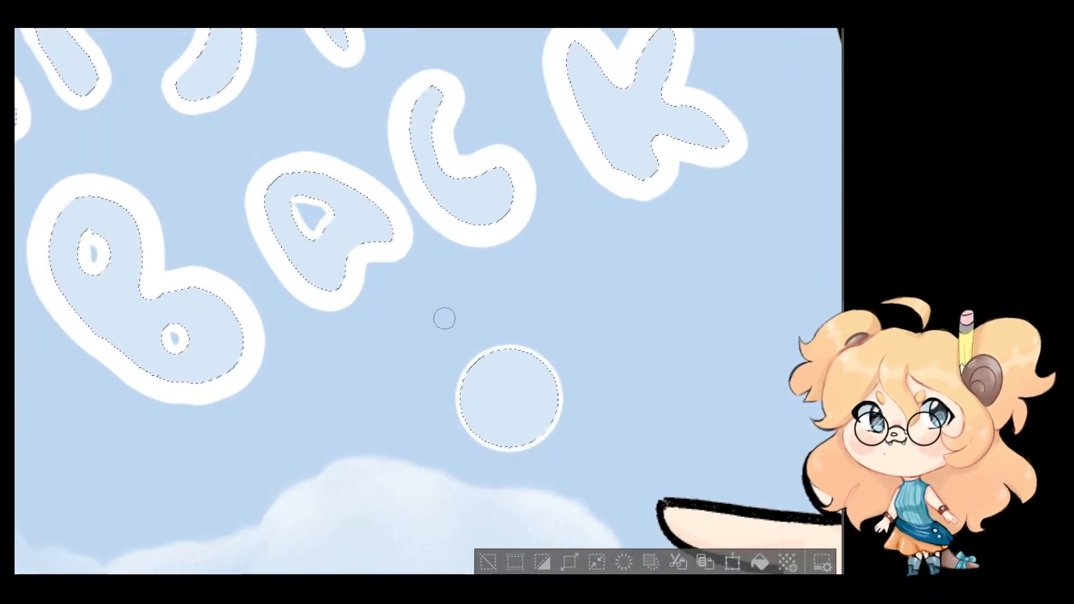
mouse_move(493, 338)
left_mouse_down()
mouse_move(453, 382)
mouse_move(455, 419)
mouse_move(449, 390)
mouse_move(480, 448)
mouse_move(544, 434)
left_mouse_up()
key("ctrl+z")
mouse_move(522, 350)
left_mouse_down()
mouse_move(481, 352)
mouse_move(453, 412)
mouse_move(491, 443)
mouse_move(501, 371)
mouse_move(483, 388)
left_mouse_up()
Step: Clear the selection to check the shaded bubbles across the whole illustration, and restore it
scroll(411, 382, "down", 5)
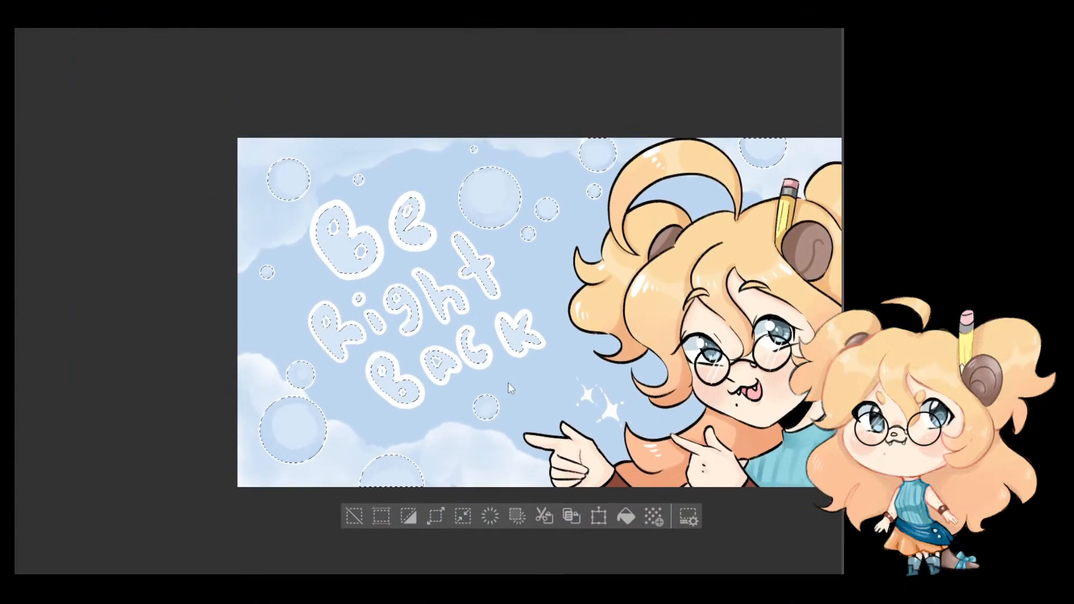
key("ctrl+d")
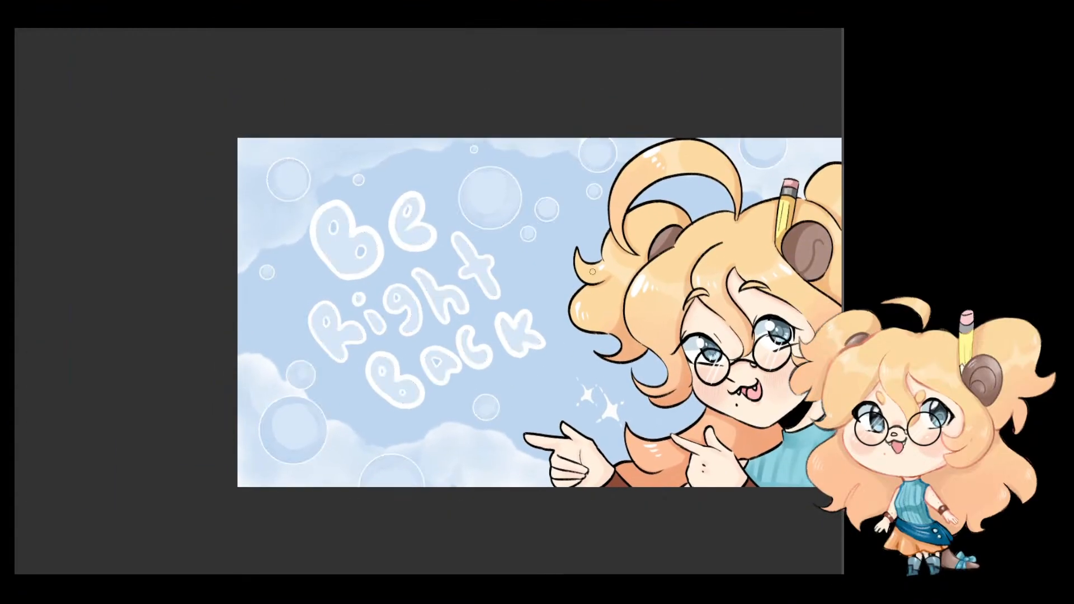
key("ctrl+z")
scroll(404, 326, "up", 3)
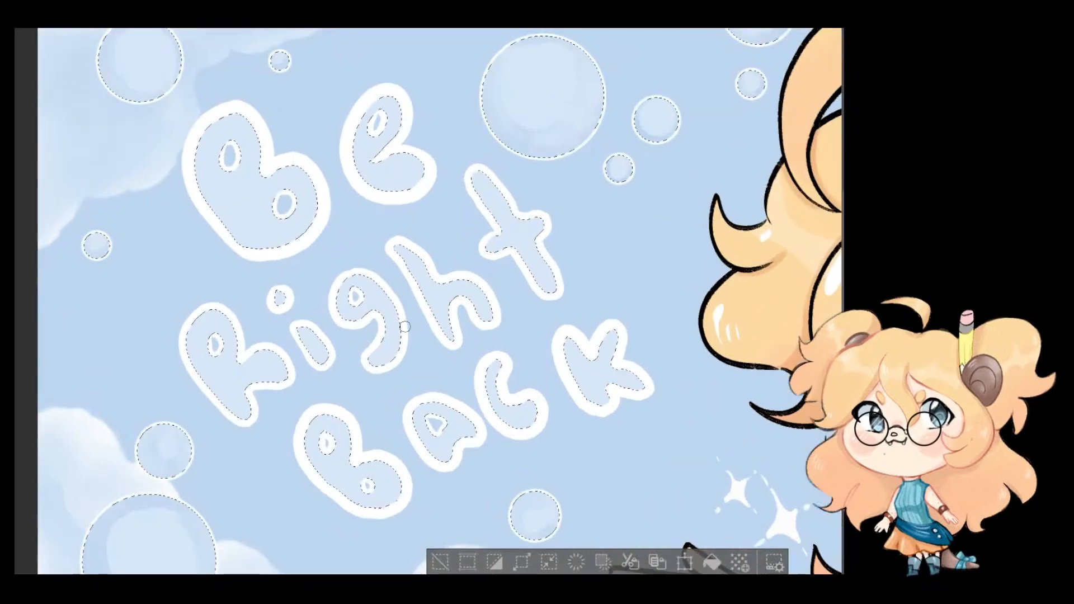
Step: Brush soft blue shading along the inner edges of the letter "R" in "Right"
scroll(405, 326, "up", 2)
left_click_drag(532, 317, 637, 360)
scroll(533, 398, "up", 1)
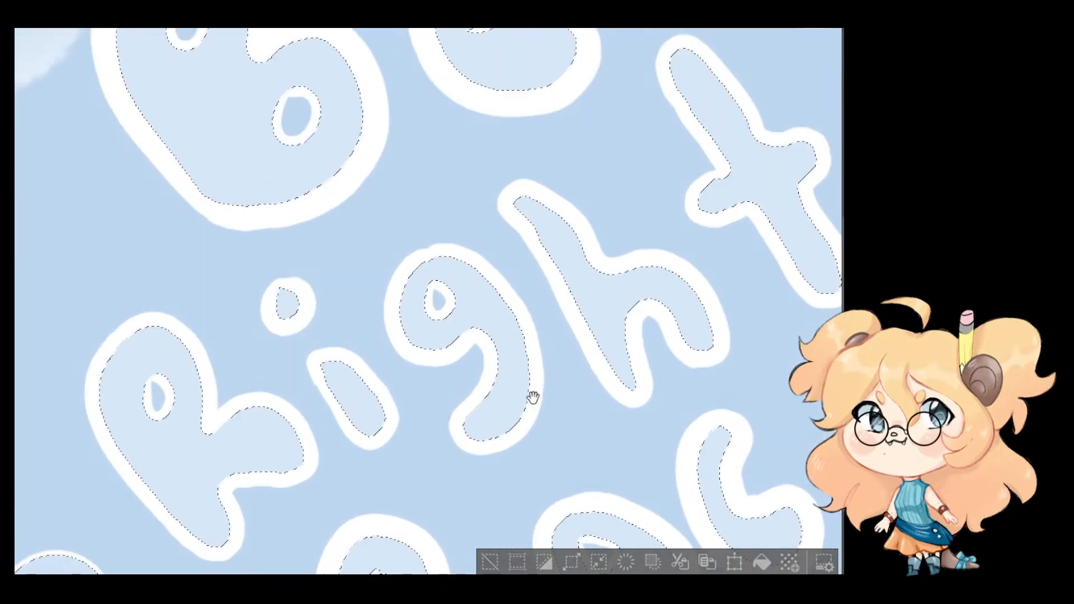
left_click_drag(533, 398, 638, 312)
left_click_drag(451, 404, 470, 379)
left_click_drag(356, 422, 336, 377)
key("ctrl+z")
mouse_move(218, 264)
left_mouse_down()
mouse_move(220, 306)
mouse_move(240, 354)
mouse_move(309, 427)
mouse_move(355, 407)
mouse_move(350, 382)
mouse_move(369, 365)
mouse_move(417, 363)
left_mouse_up()
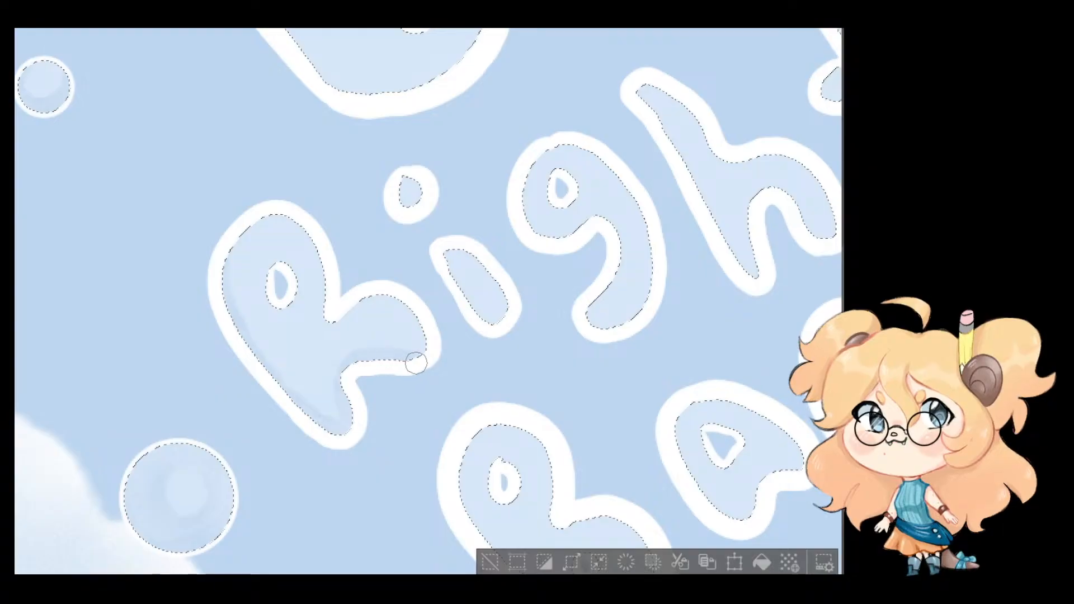
mouse_move(404, 295)
left_mouse_down()
mouse_move(330, 320)
mouse_move(321, 251)
mouse_move(287, 218)
mouse_move(267, 222)
mouse_move(229, 281)
left_mouse_up()
left_click_drag(336, 314, 343, 307)
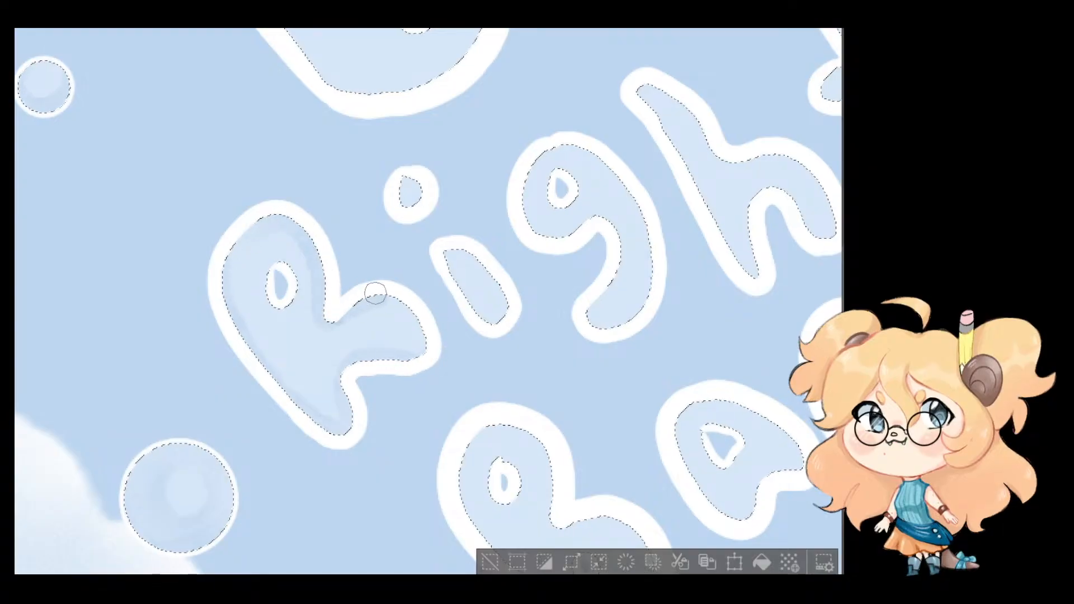
left_click_drag(450, 270, 487, 311)
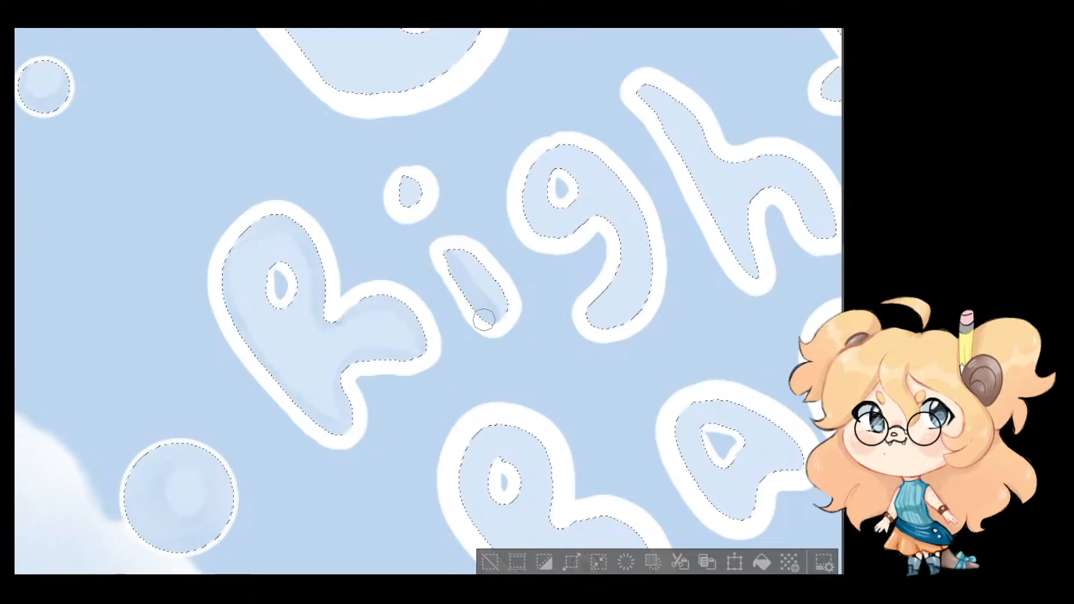
left_click_drag(436, 264, 475, 319)
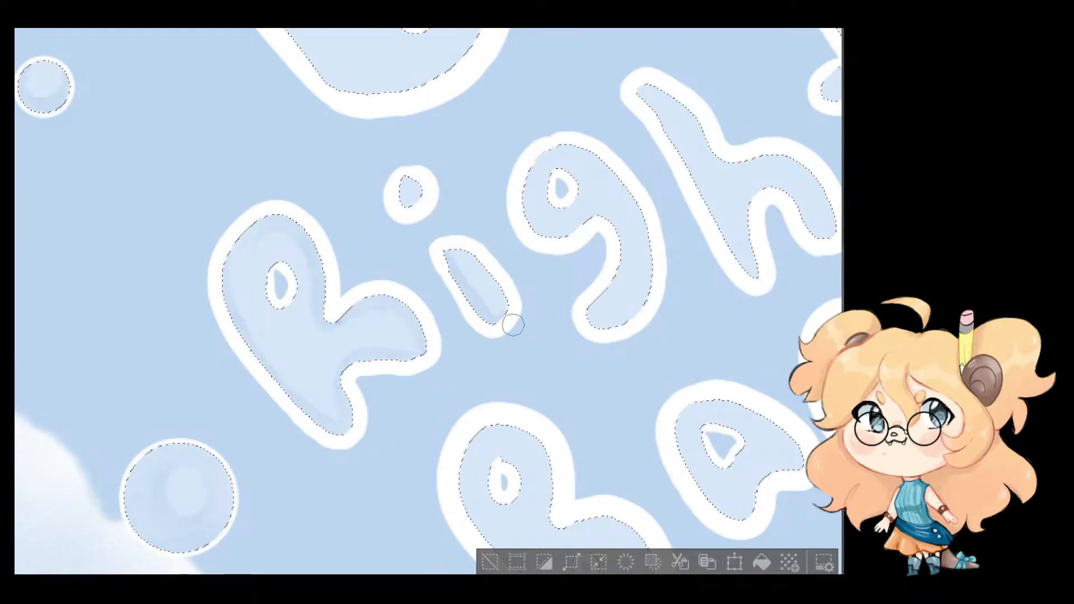
key("ctrl+z")
key("ctrl+z")
Step: Reduce the brush size and shade the inner edges of the stem and dot of the "i" in "Right"
key("bracketleft")
key("bracketleft")
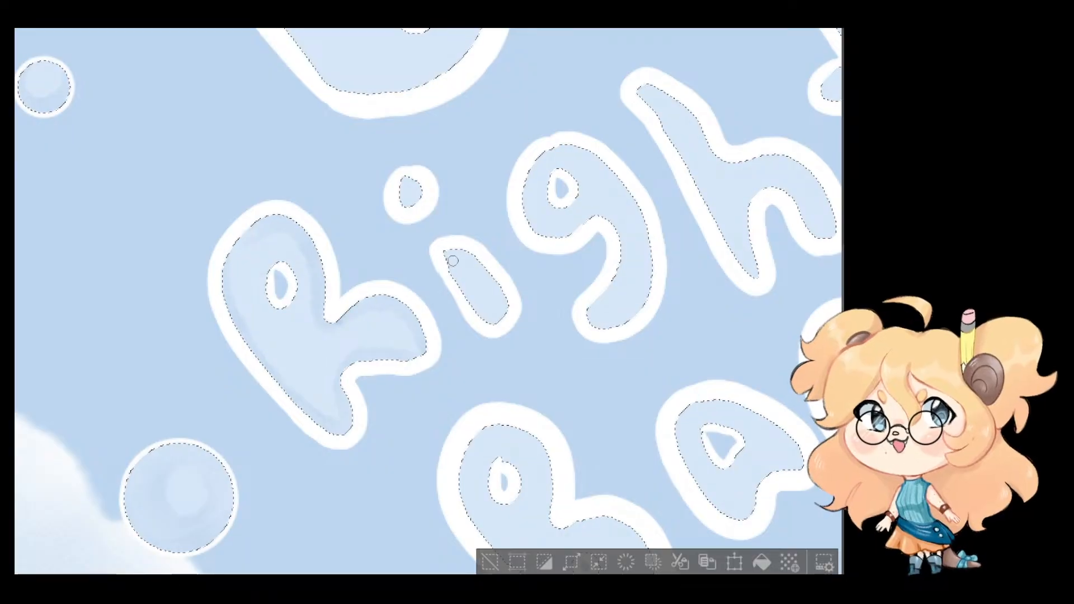
left_click_drag(453, 261, 499, 323)
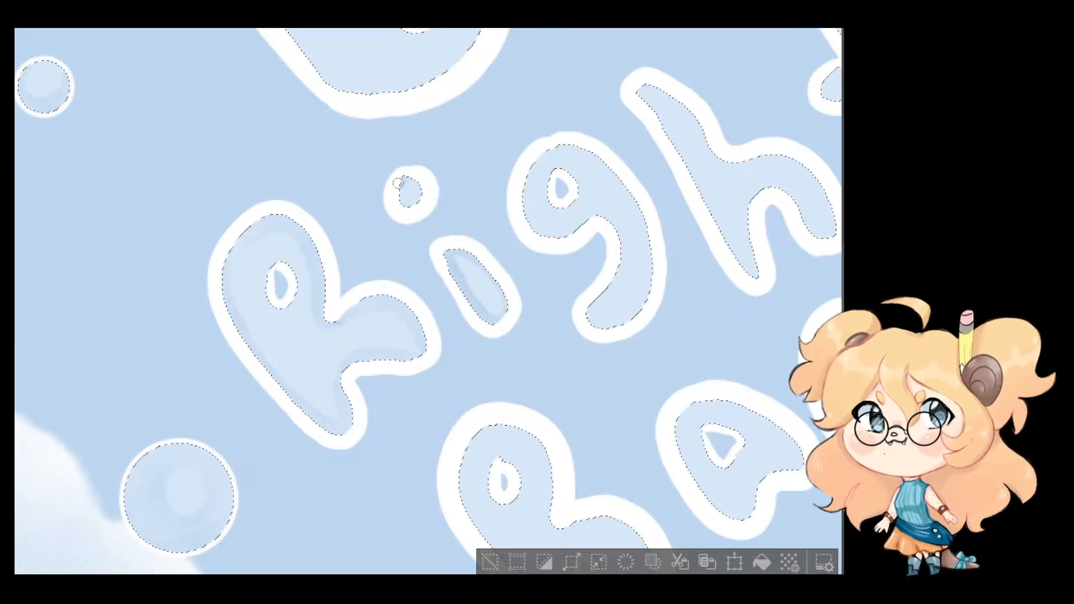
left_click_drag(392, 153, 438, 330)
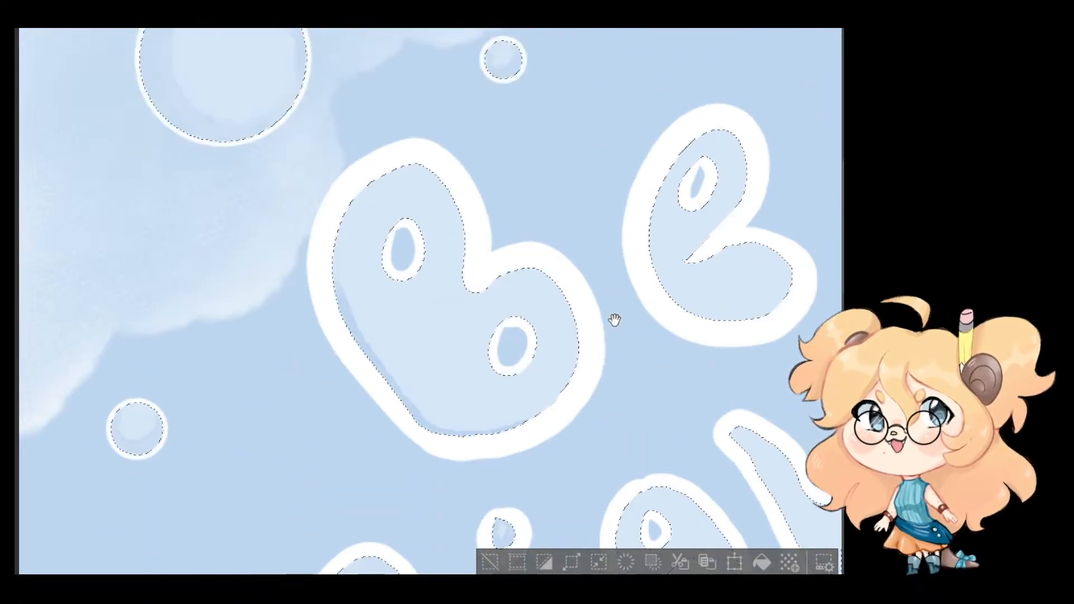
Step: Brush soft blue shading along the inner edges of the letters "B" and "e" in "Be"
left_click_drag(618, 134, 616, 319)
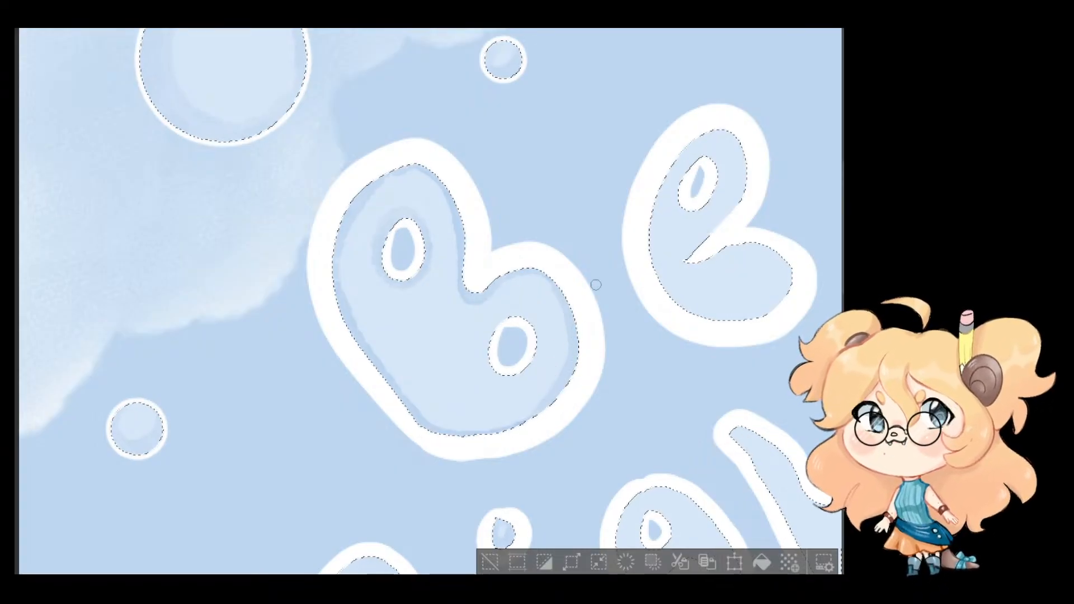
left_click_drag(680, 201, 549, 324)
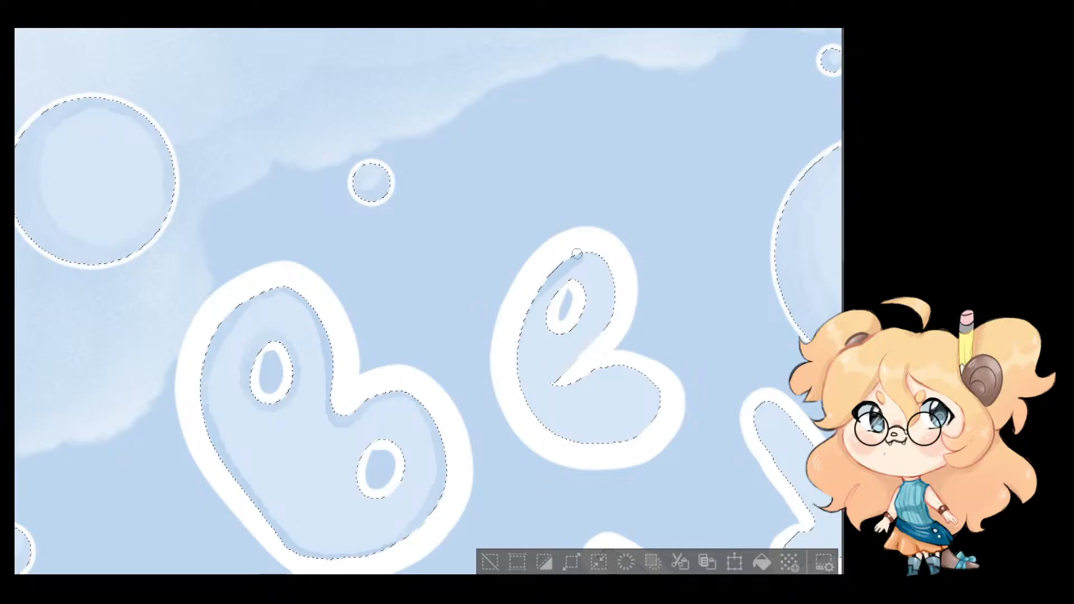
left_click_drag(576, 254, 551, 269)
mouse_move(523, 334)
left_mouse_down()
mouse_move(522, 399)
mouse_move(556, 436)
left_mouse_up()
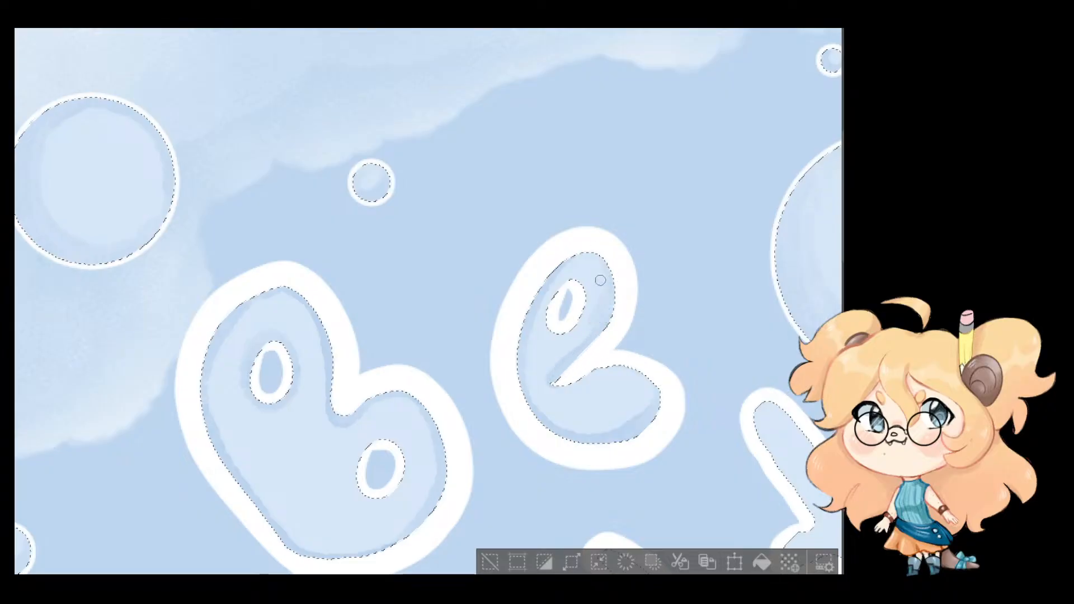
left_click_drag(600, 277, 457, 204)
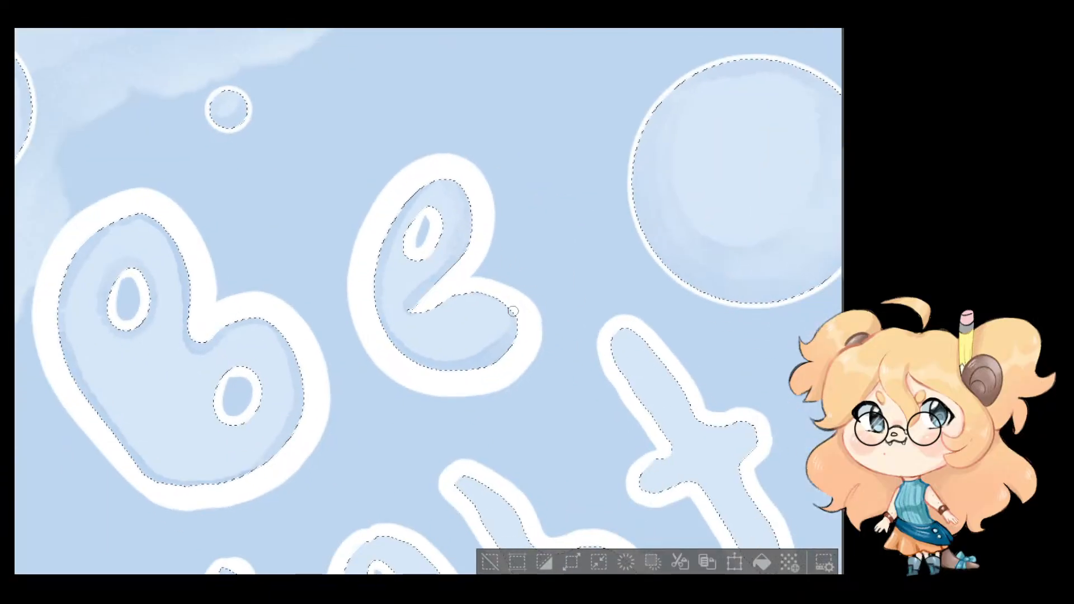
left_click_drag(513, 311, 514, 315)
Step: Brush soft blue shading along the inner edges of the letter "t" in "Right"
left_click_drag(618, 336, 544, 312)
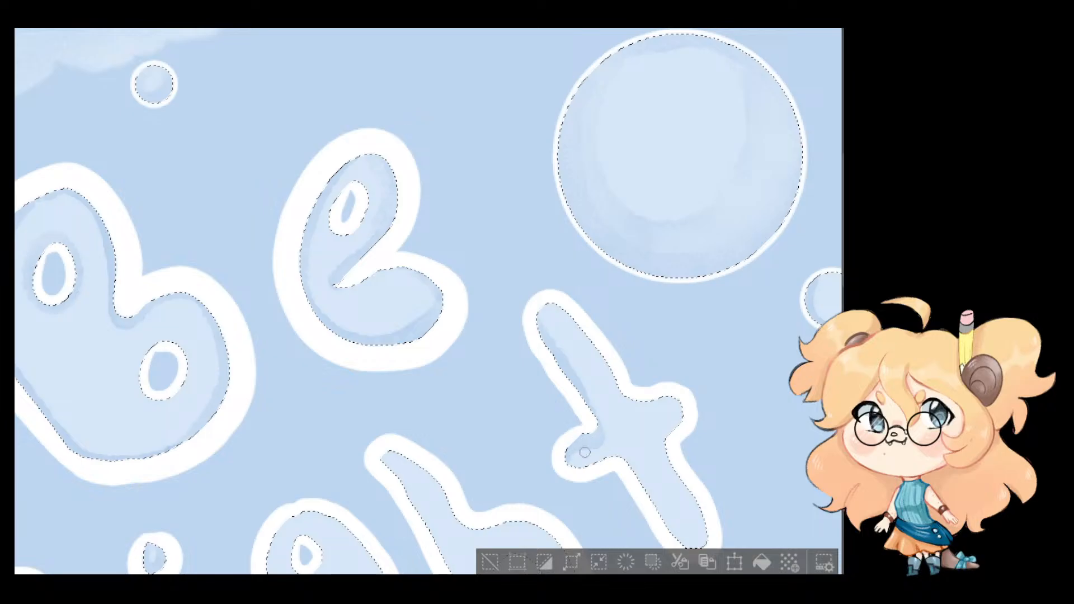
left_click_drag(535, 312, 448, 194)
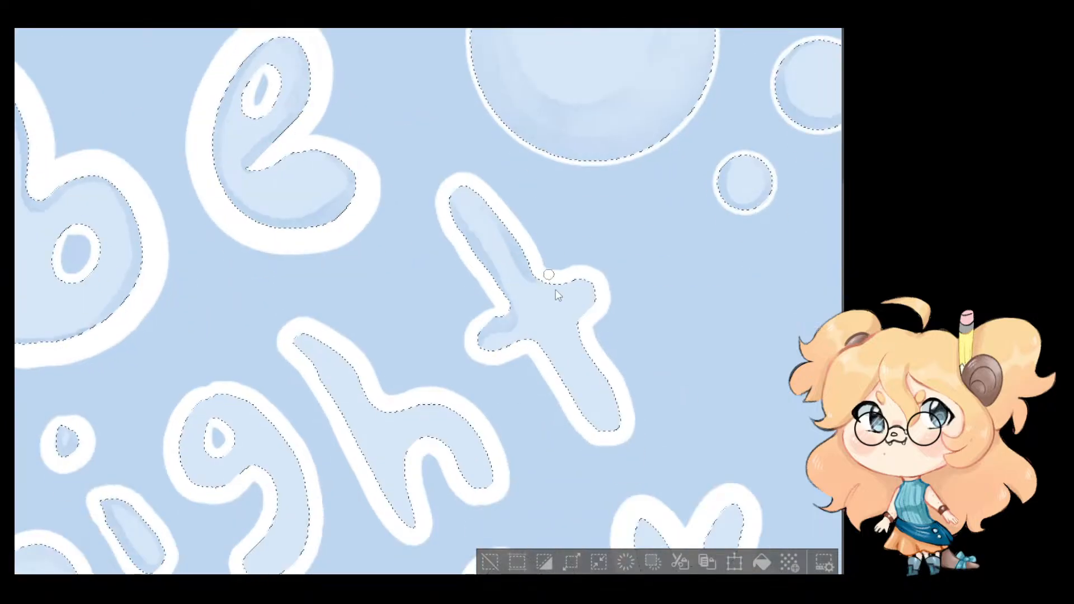
mouse_move(556, 293)
left_mouse_down()
mouse_move(514, 331)
mouse_move(510, 310)
mouse_move(477, 335)
mouse_move(483, 350)
mouse_move(538, 345)
mouse_move(583, 411)
left_mouse_up()
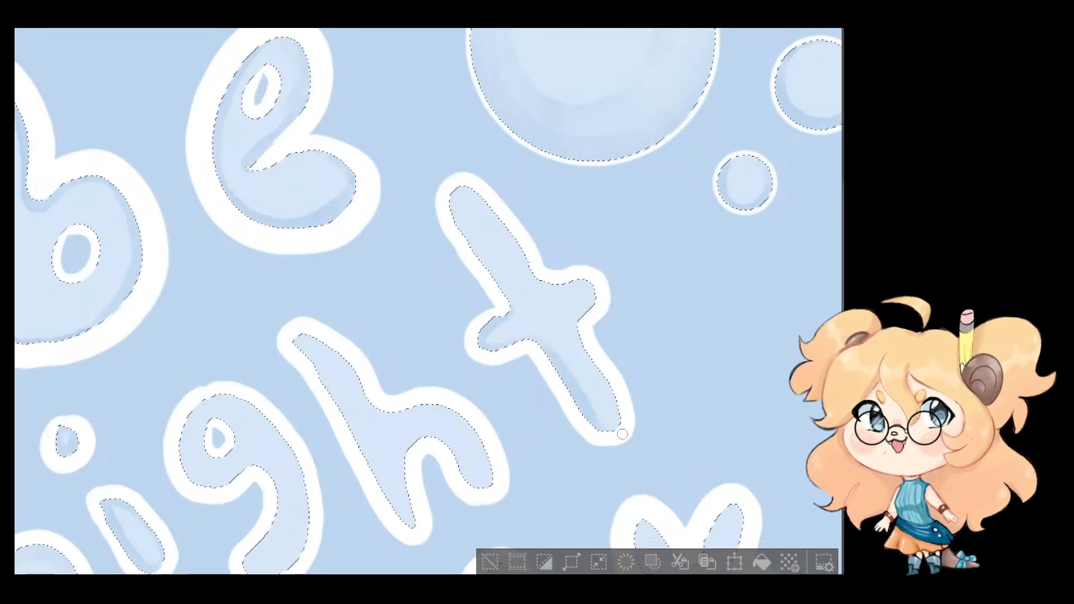
mouse_move(505, 290)
left_mouse_down()
mouse_move(474, 248)
mouse_move(453, 201)
mouse_move(459, 187)
left_mouse_up()
Step: Brush soft blue shading along the inner edges of the letters "h" and "g" in "Right"
left_click_drag(578, 356, 692, 255)
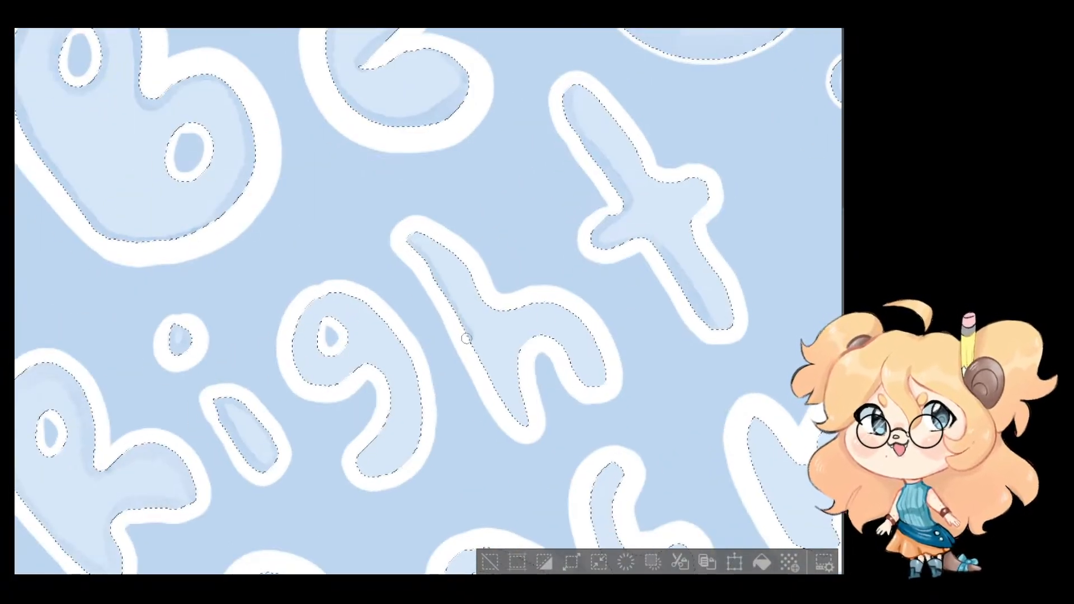
left_click_drag(486, 377, 522, 419)
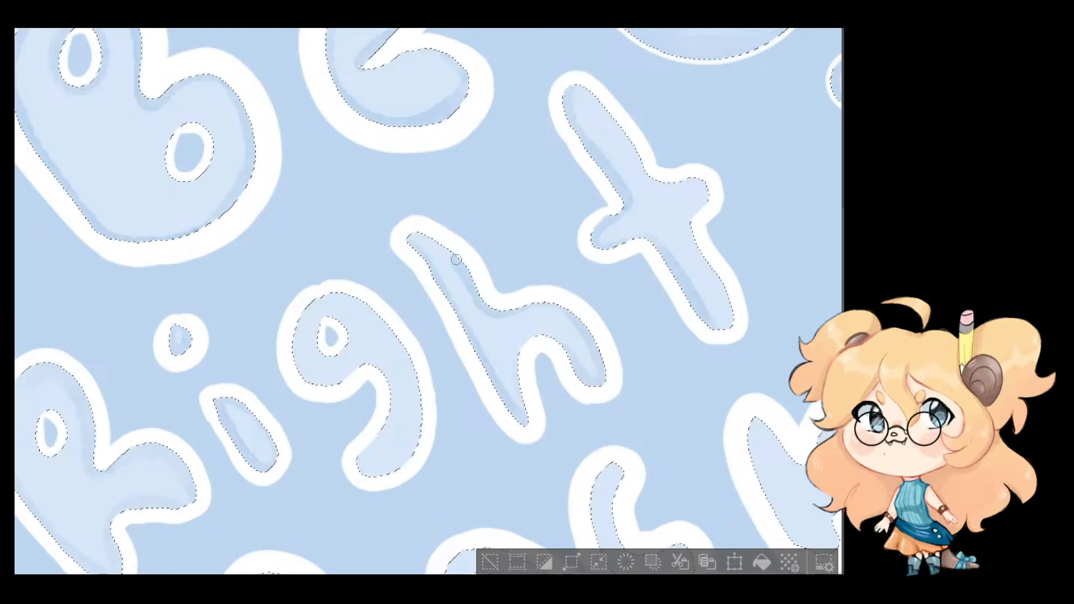
left_click_drag(399, 300, 425, 295)
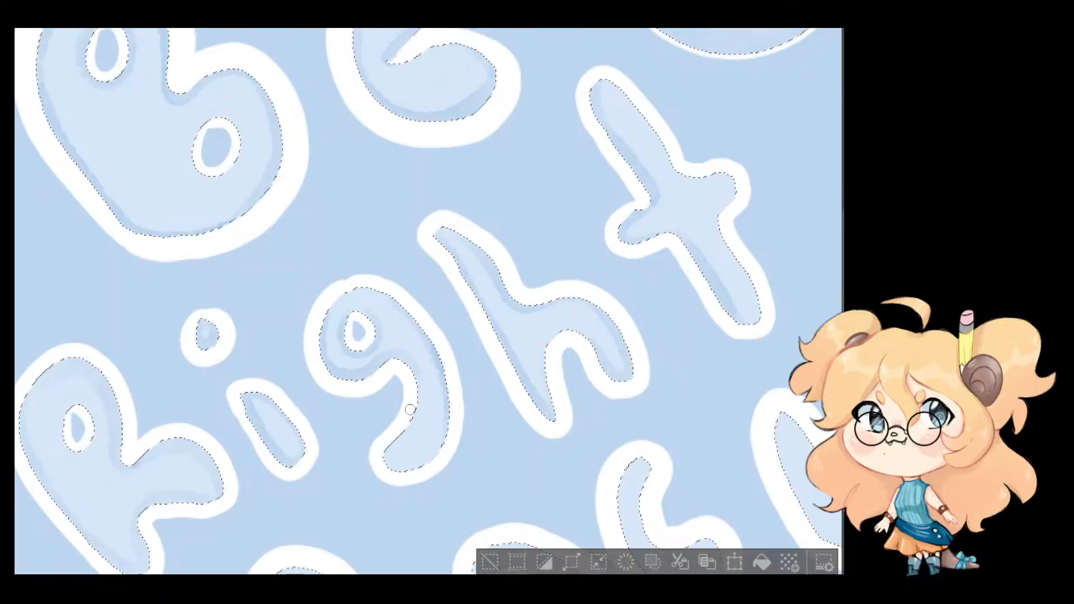
left_click_drag(392, 444, 411, 386)
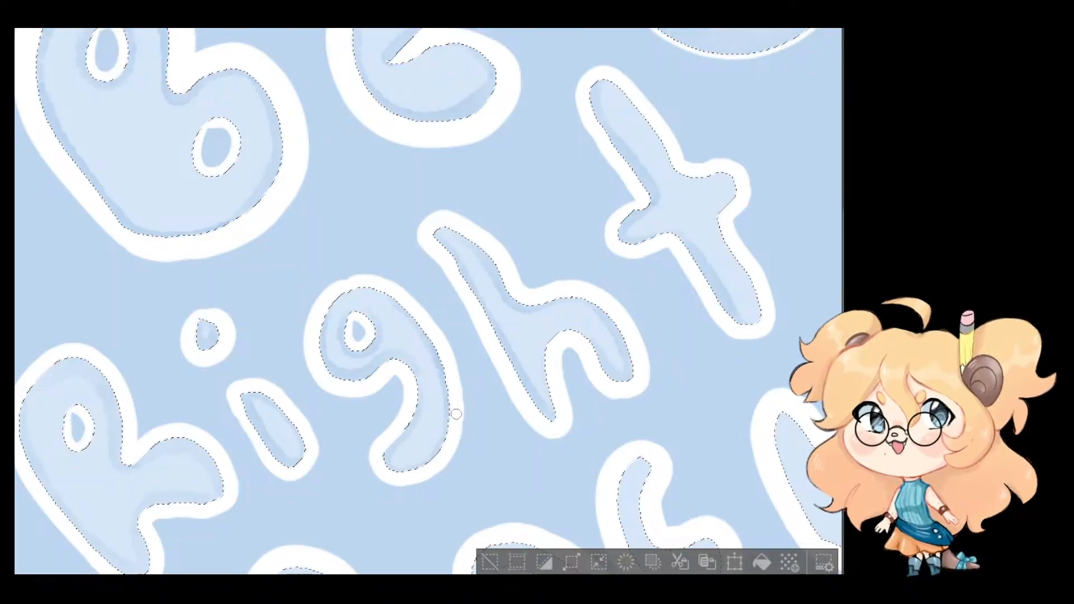
Step: Brush soft blue shading along the inner edges of all four letters of "Back", working from the "k" to the "B"
mouse_move(457, 414)
left_mouse_down()
mouse_move(477, 355)
mouse_move(462, 333)
mouse_move(606, 439)
mouse_move(460, 307)
mouse_move(462, 216)
mouse_move(367, 182)
left_mouse_up()
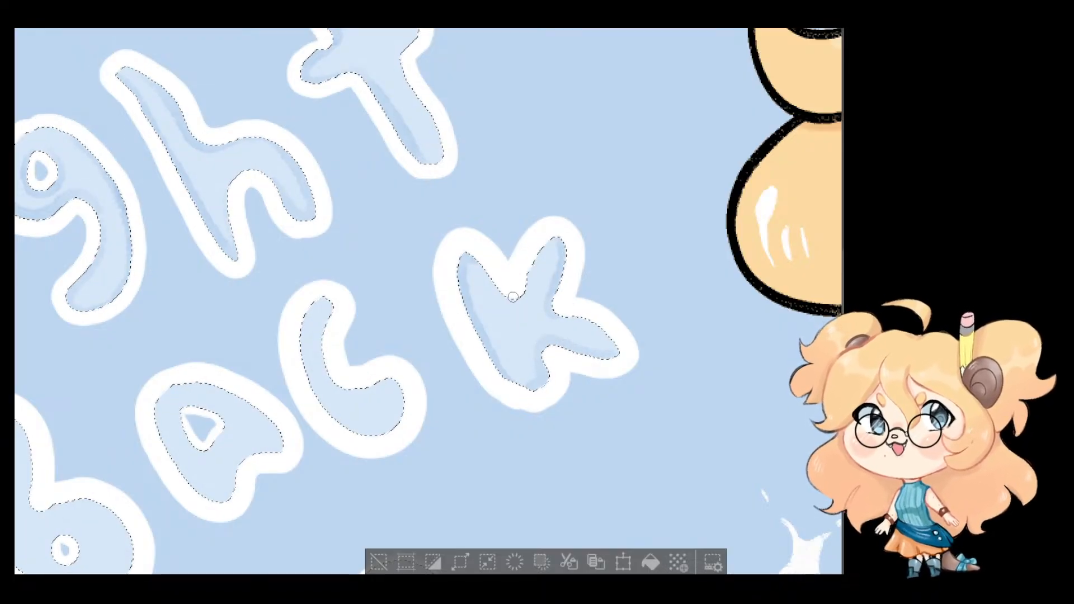
left_click_drag(372, 362, 444, 351)
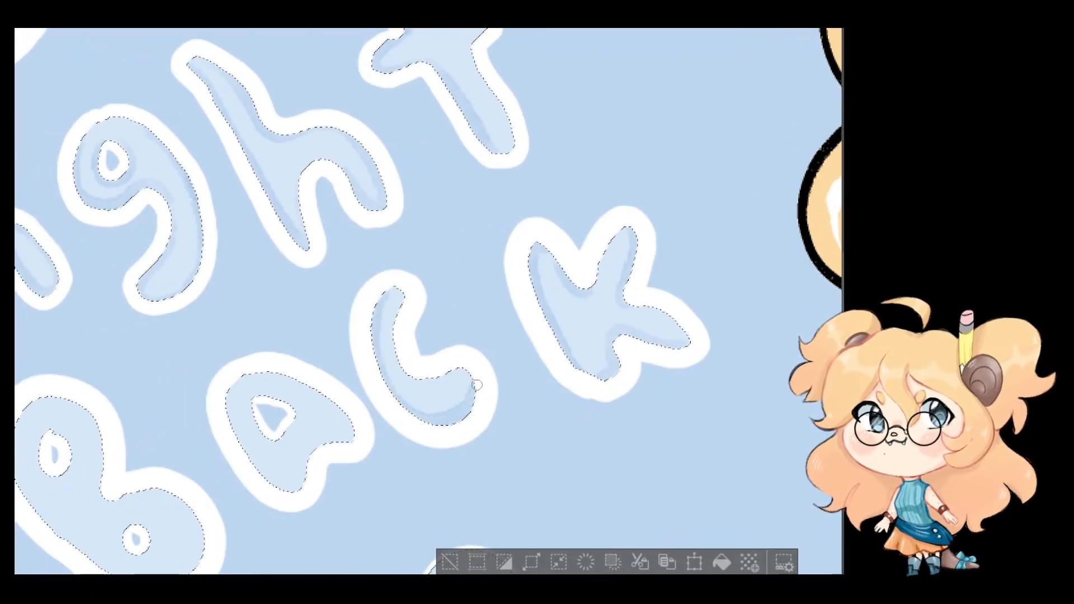
left_click_drag(409, 337, 543, 316)
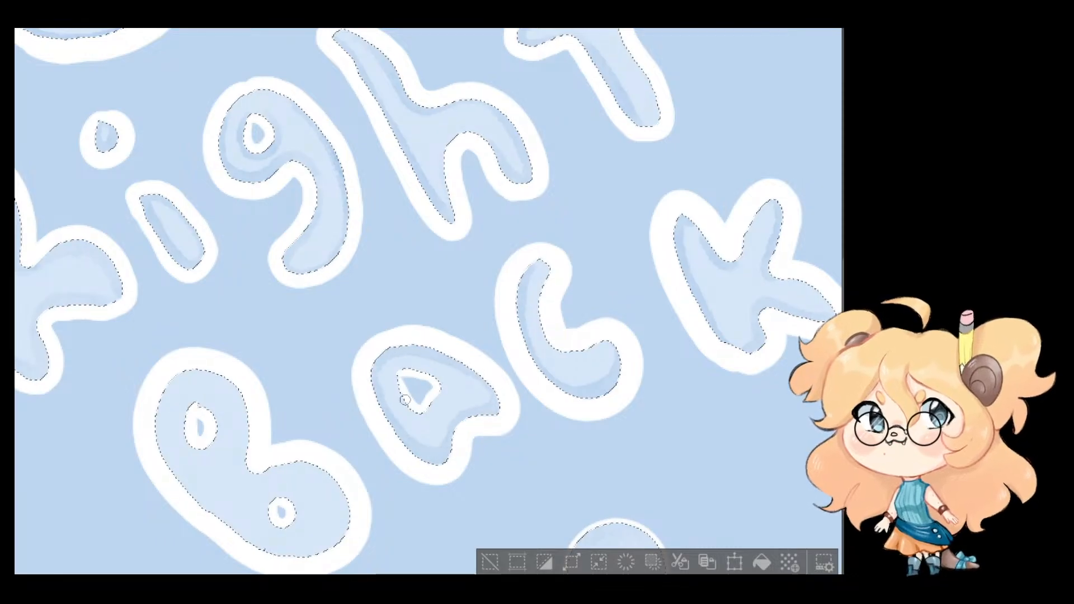
left_click_drag(369, 420, 519, 316)
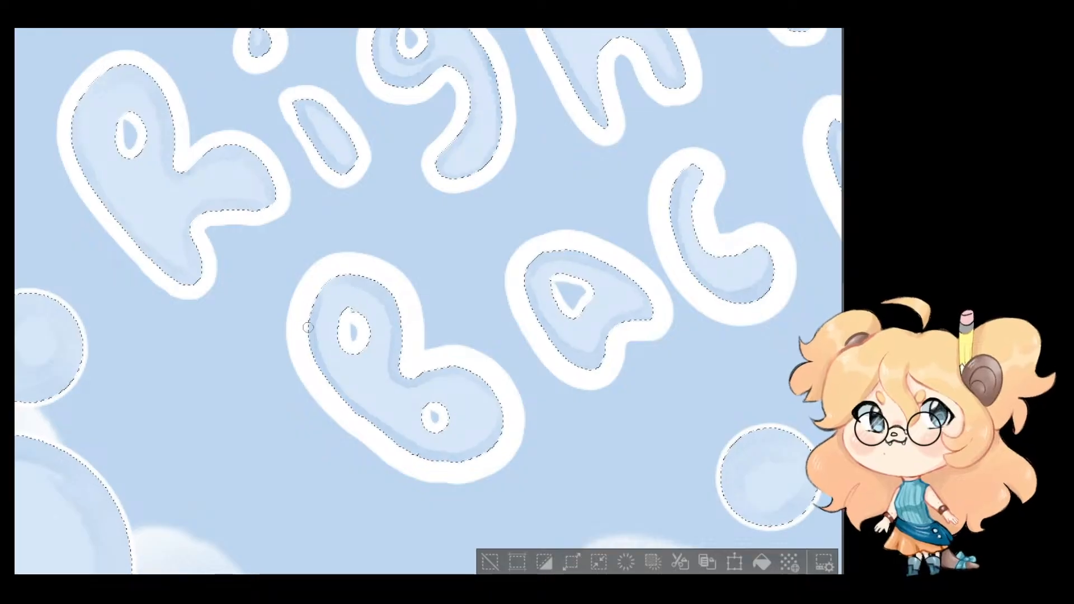
Step: Clear the selection to check the shaded lettering across the illustration, and restore the selection
scroll(309, 323, "down", 3)
left_click_drag(388, 258, 414, 341)
scroll(415, 287, "up", 1)
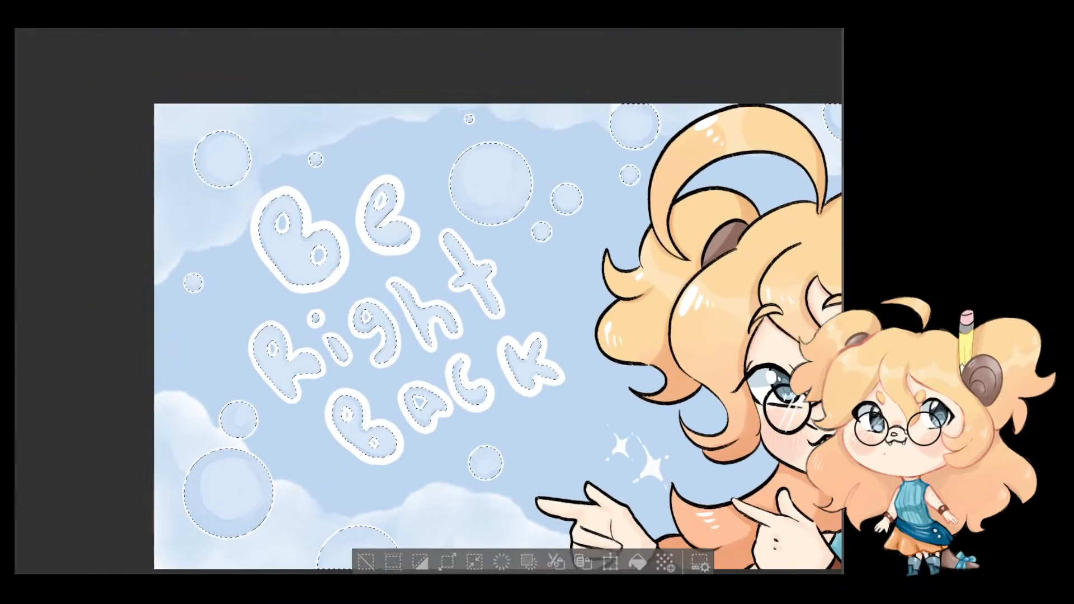
scroll(423, 252, "up", 3)
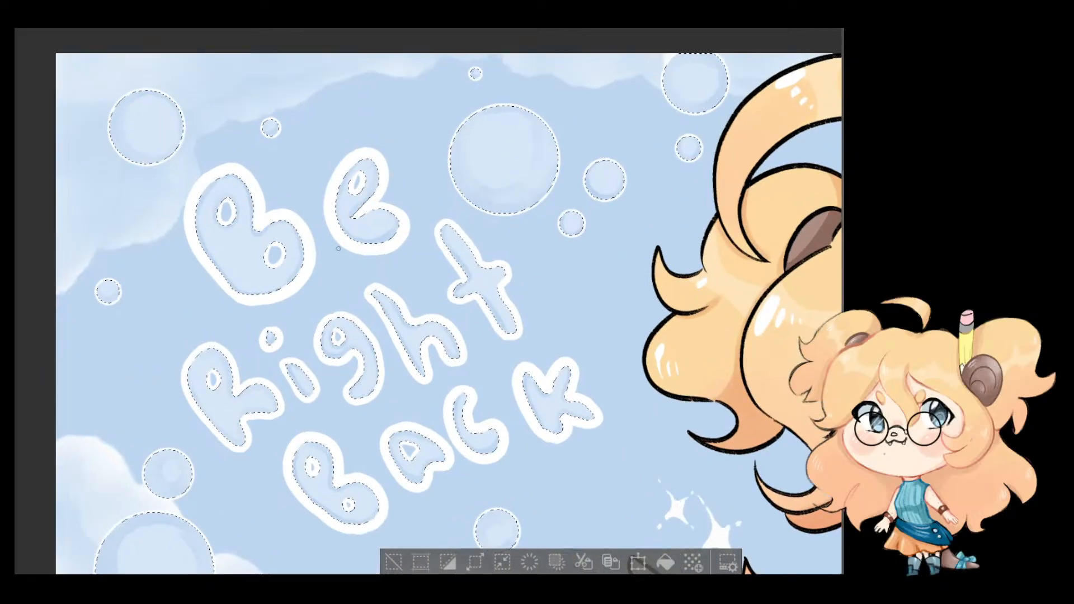
key("ctrl+d")
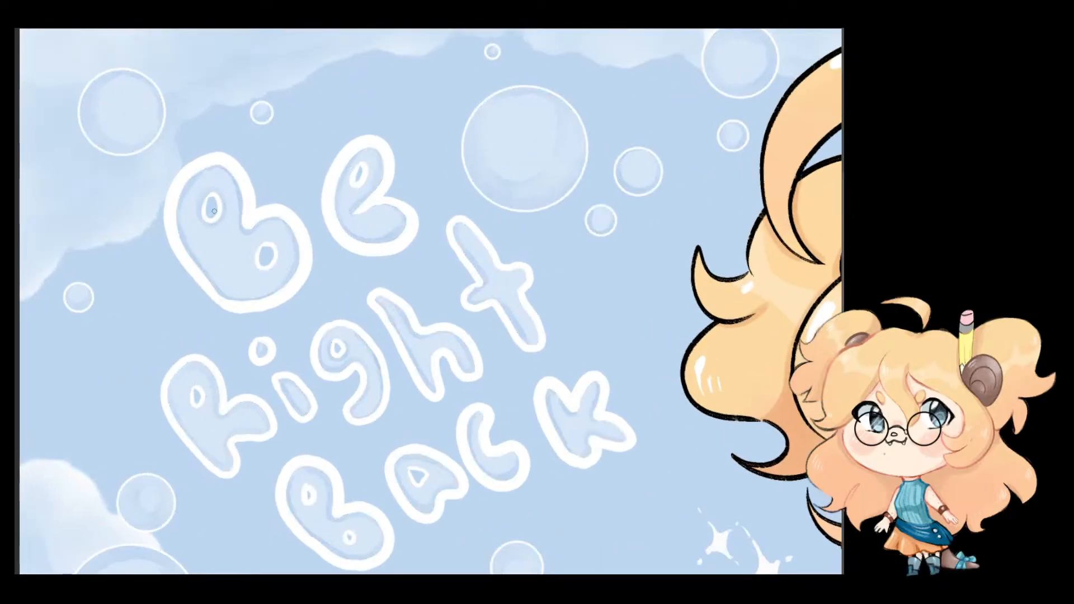
scroll(215, 211, "down", 4)
left_click_drag(352, 220, 398, 254)
scroll(226, 221, "up", 4)
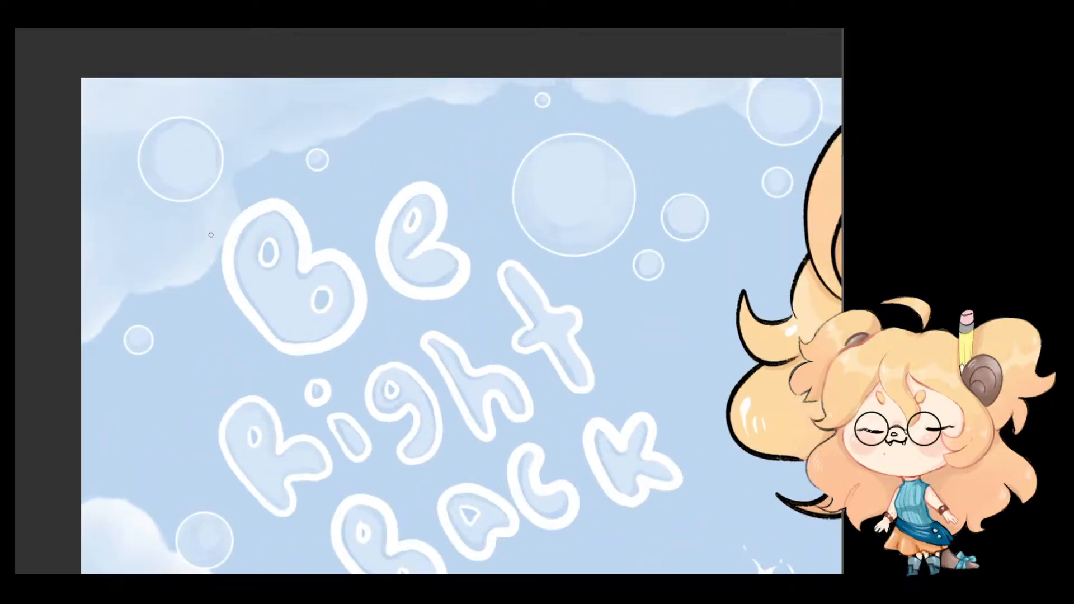
scroll(211, 235, "up", 2)
left_click_drag(816, 326, 532, 297)
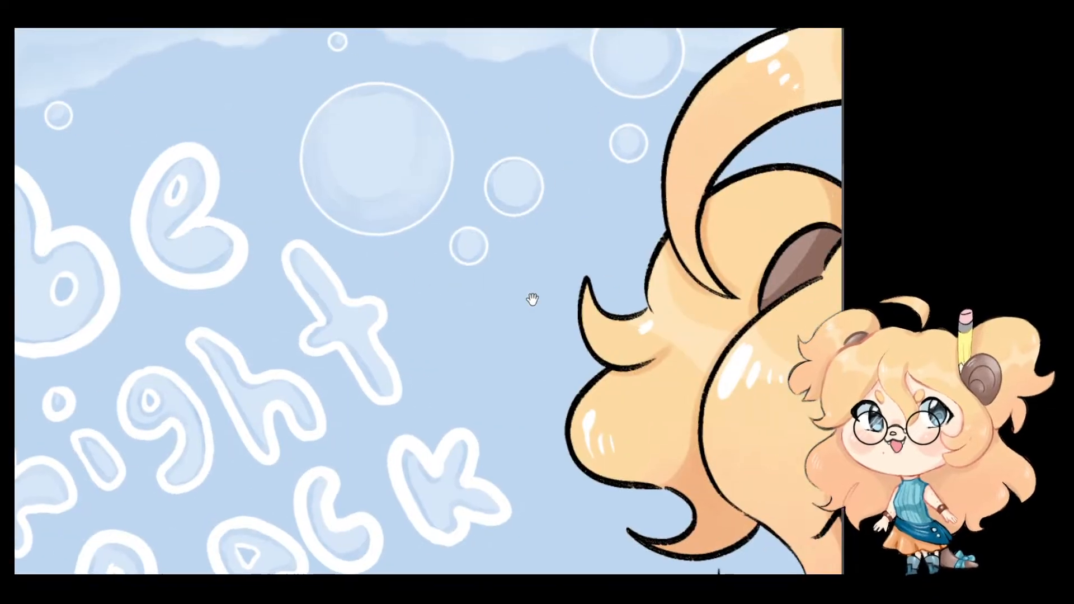
key("ctrl+shift+d")
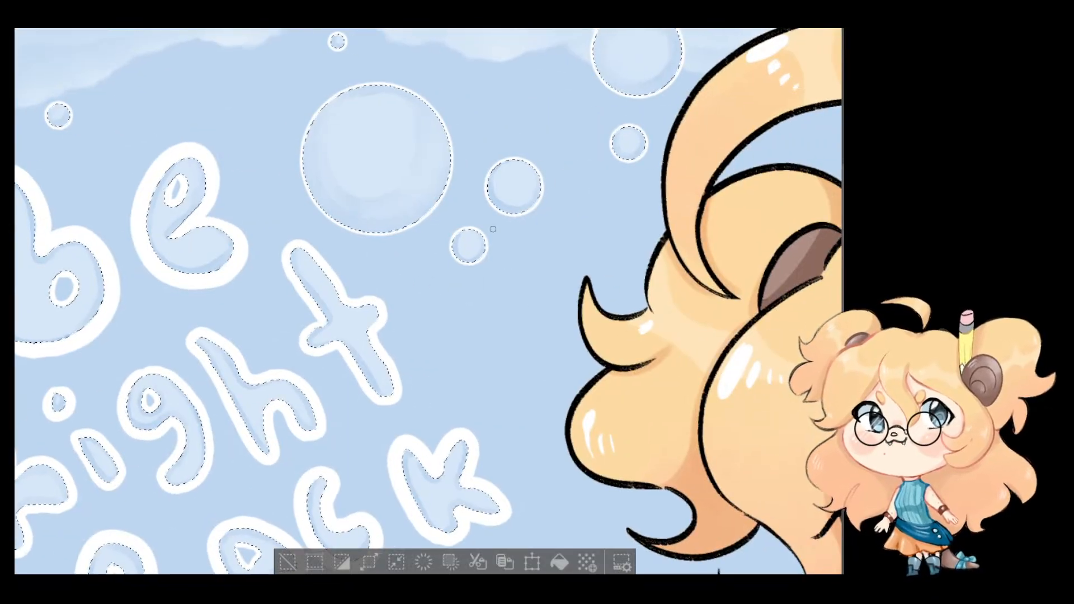
Step: Try darker blue brush strokes across the large upper bubble and the letter "t" in "Right"
mouse_move(427, 202)
left_mouse_down()
mouse_move(417, 162)
mouse_move(392, 184)
mouse_move(399, 208)
left_mouse_up()
key("ctrl+z")
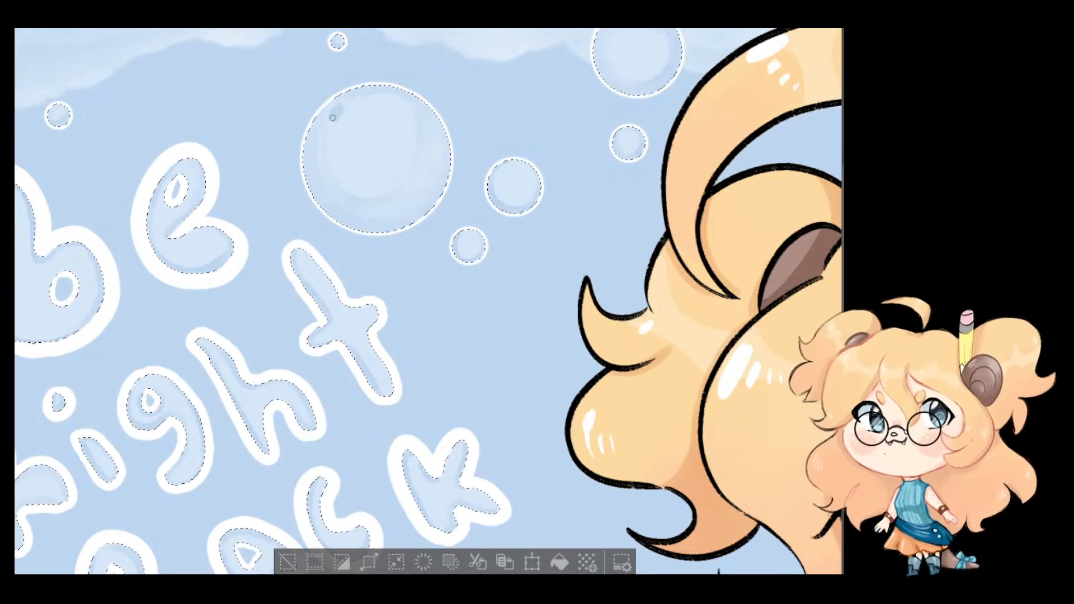
mouse_move(329, 130)
left_mouse_down()
mouse_move(394, 135)
mouse_move(435, 193)
left_mouse_up()
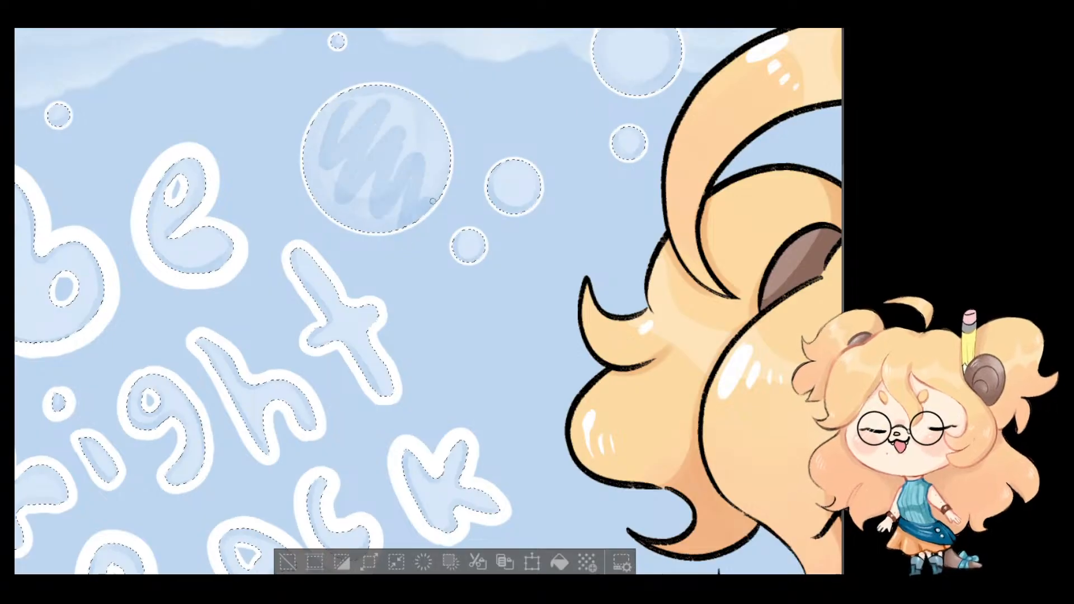
key("ctrl+z")
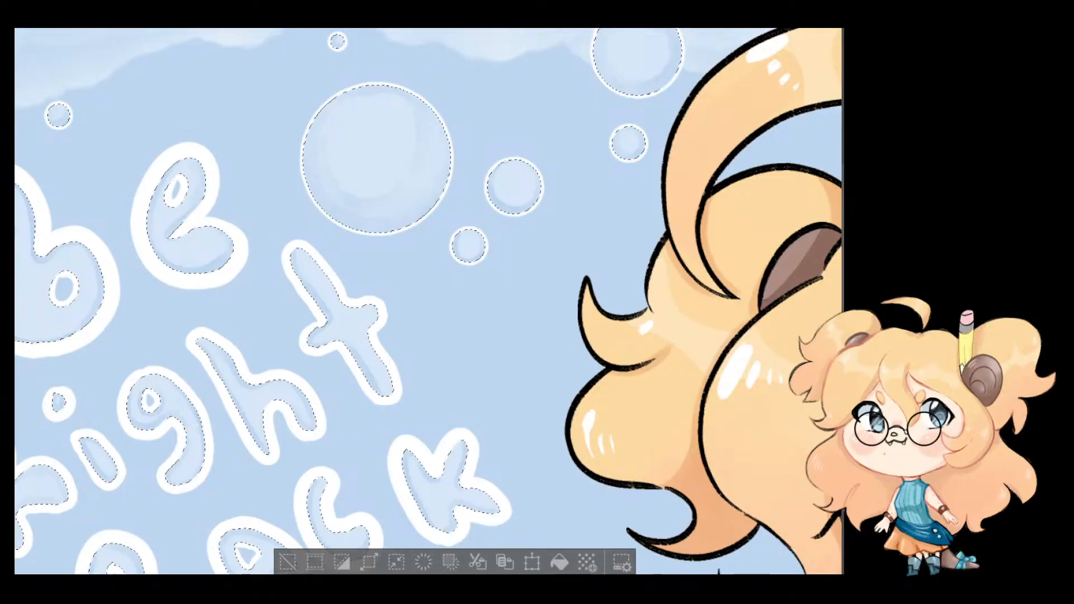
mouse_move(419, 126)
left_mouse_down()
mouse_move(372, 179)
mouse_move(411, 224)
mouse_move(441, 185)
left_mouse_up()
key("ctrl+z")
left_click_drag(330, 316, 369, 364)
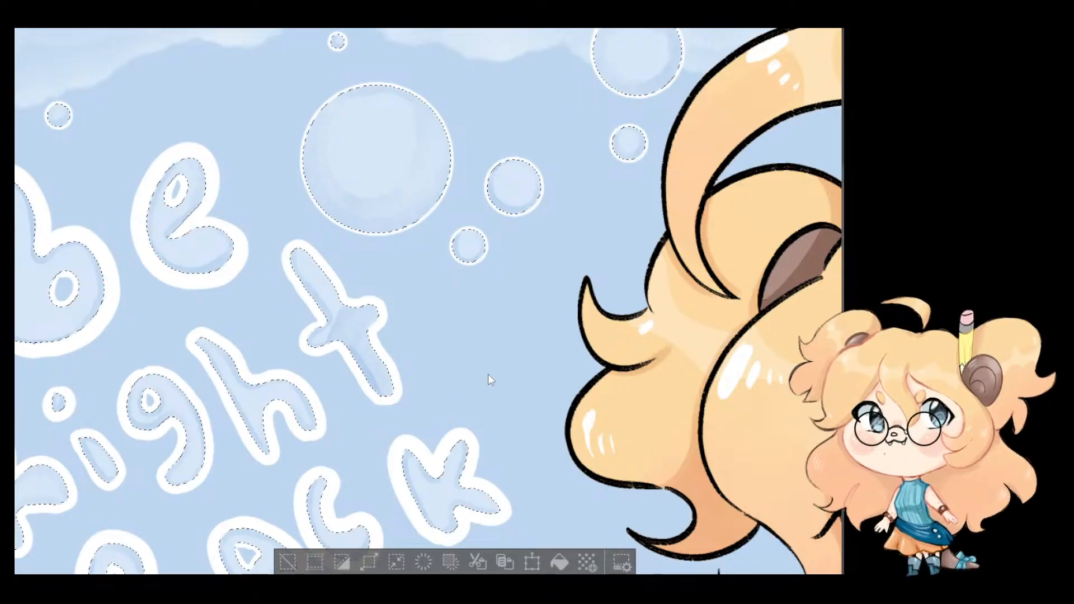
key("ctrl+z")
key("ctrl+z")
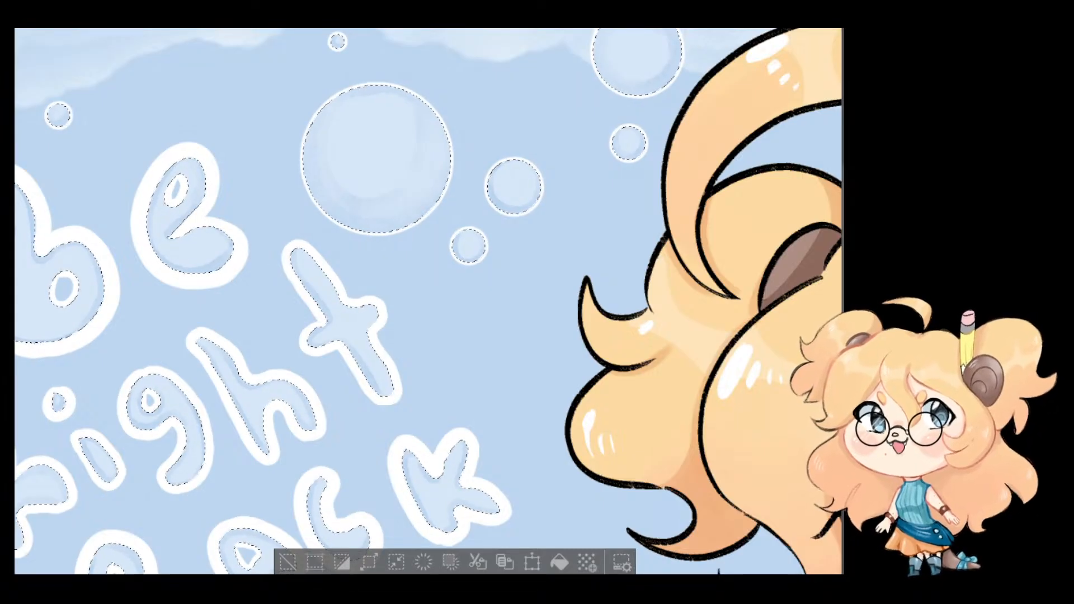
Step: Try a blue spot and a solid white highlight on the upper-left of the large bubble
left_click_drag(344, 121, 338, 137)
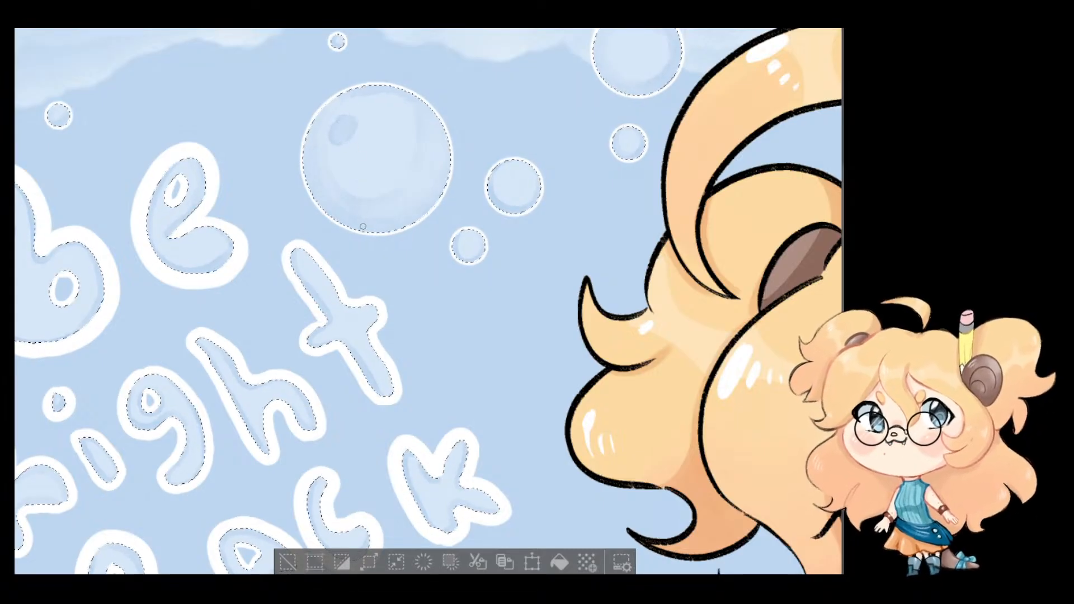
key("ctrl+z")
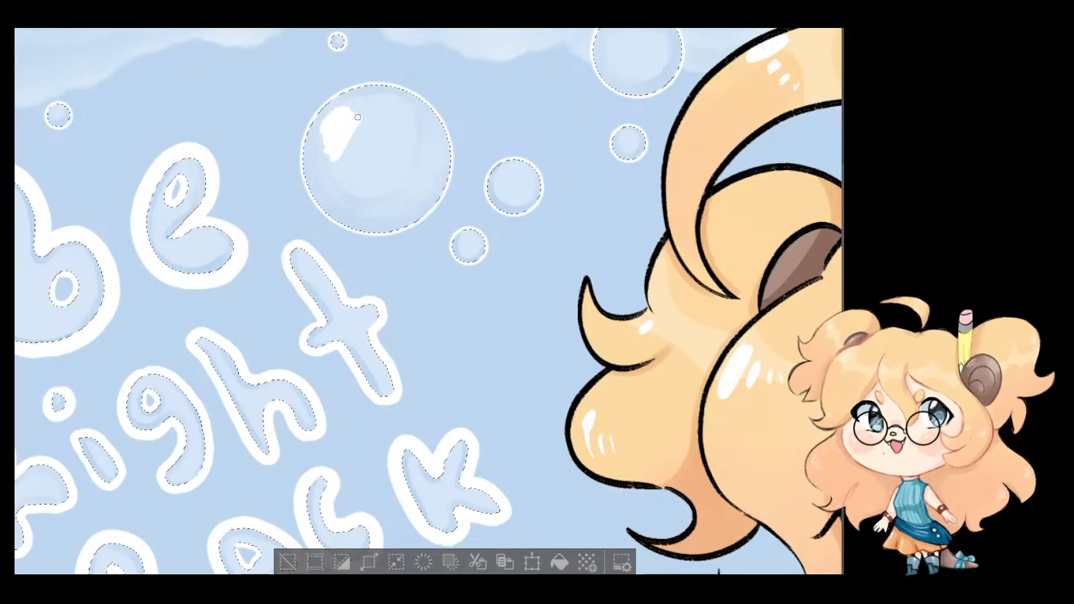
left_click_drag(335, 121, 351, 176)
key("ctrl+z")
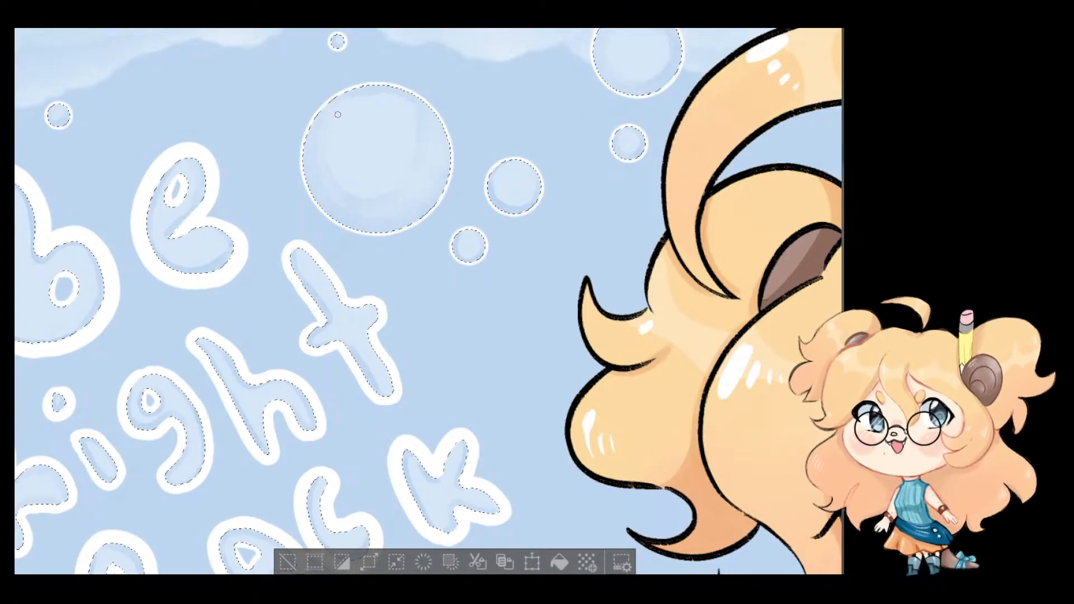
Step: Paint white highlights along the left sides of the large upper bubble and the smaller bubbles between it and the hair
left_click_drag(347, 107, 337, 120)
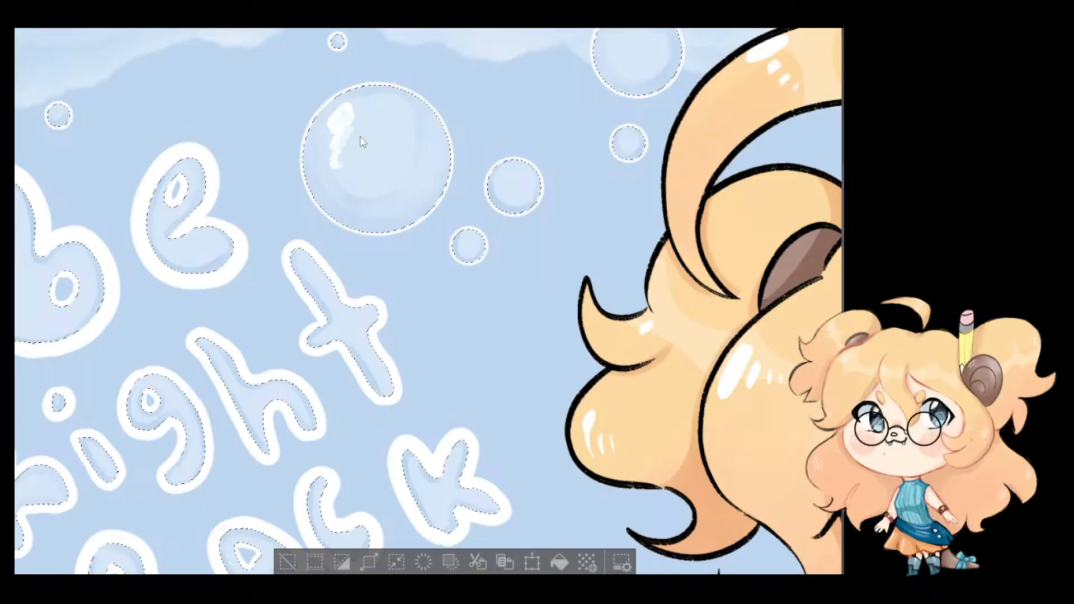
mouse_move(334, 133)
left_mouse_down()
mouse_move(328, 158)
mouse_move(343, 188)
left_mouse_up()
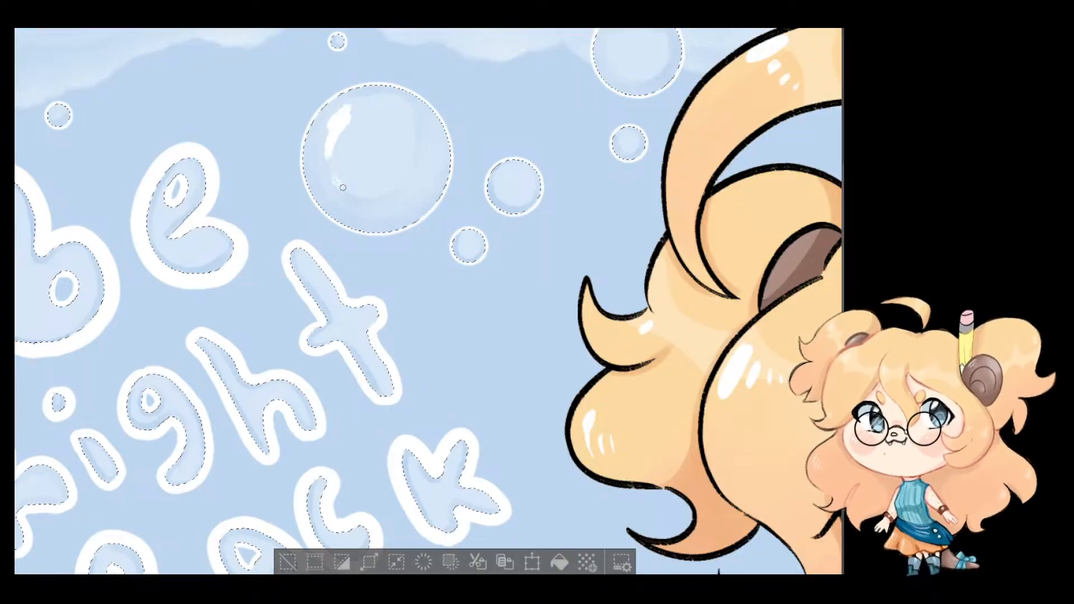
left_click_drag(504, 172, 504, 201)
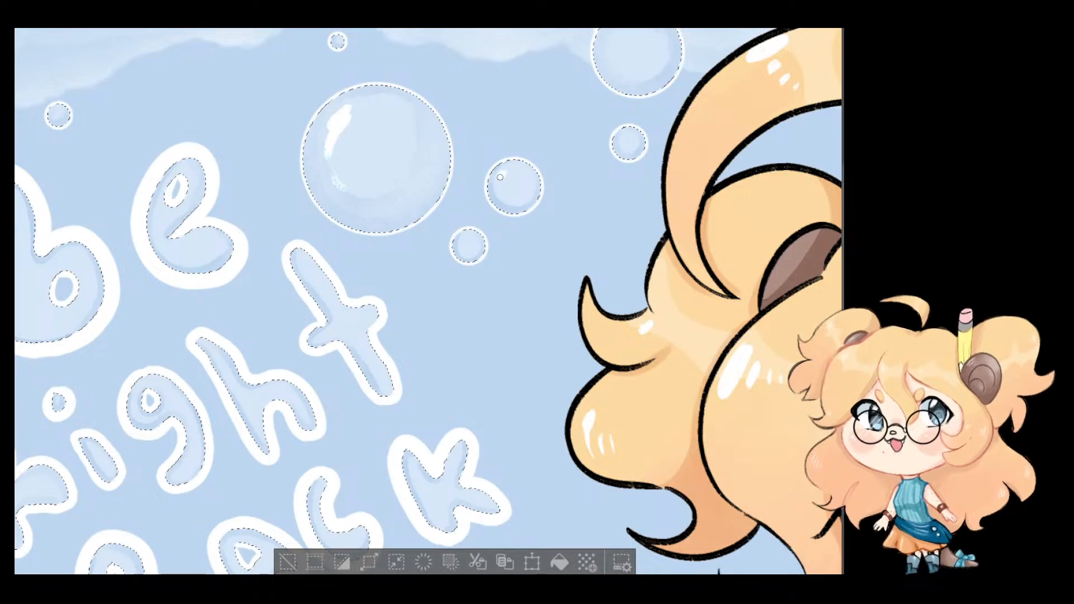
scroll(594, 305, "up", 5)
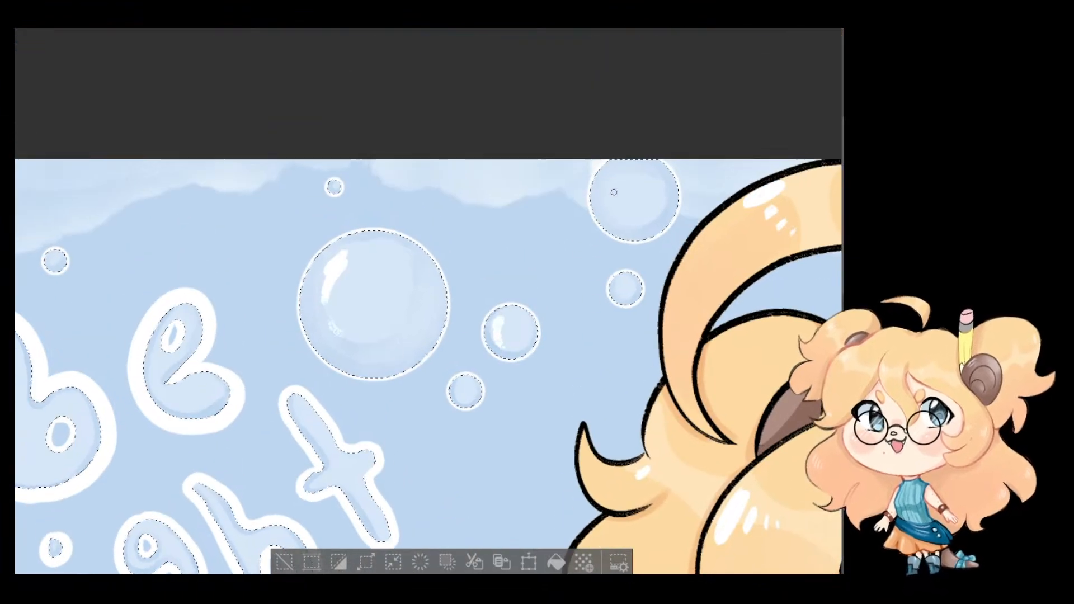
left_click_drag(605, 175, 602, 197)
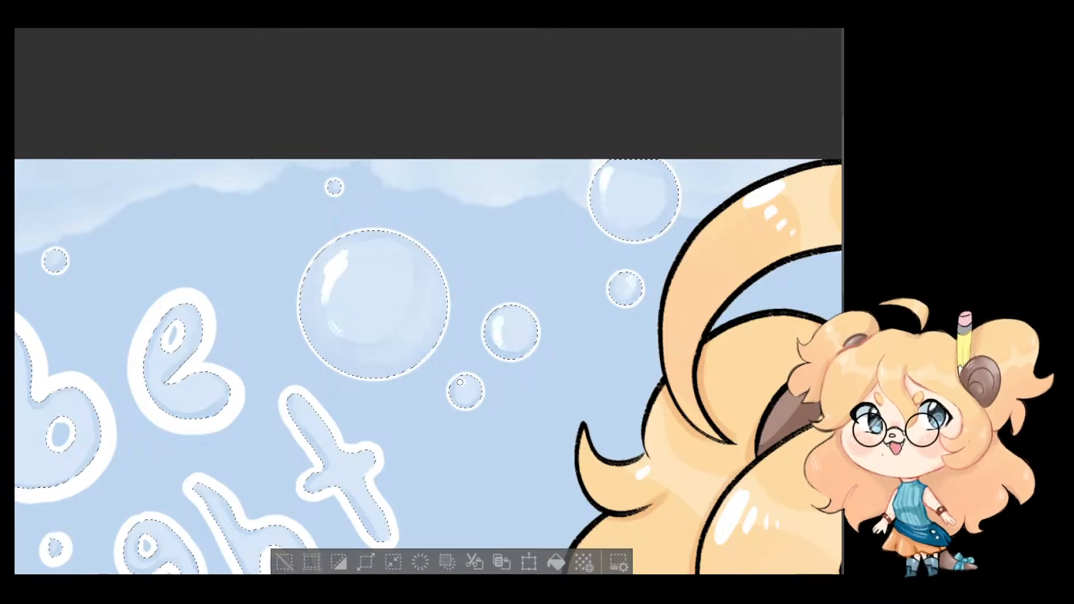
Step: Dab a small white highlight on the tiny bubble at the upper edge of the sky, above the large bubble
left_click_drag(367, 280, 437, 337)
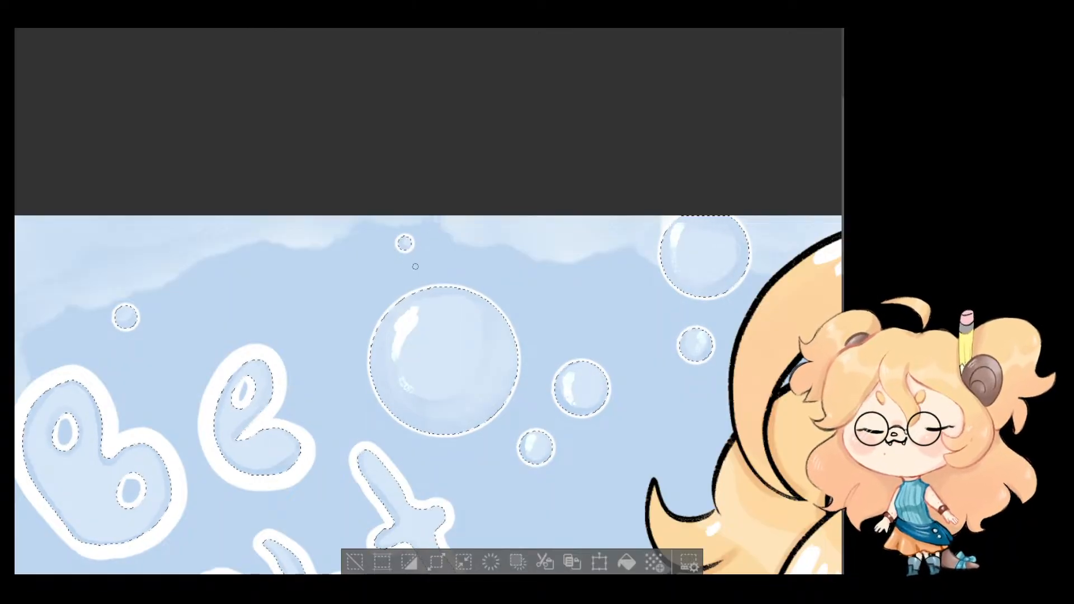
scroll(415, 267, "up", 5)
left_click_drag(388, 231, 387, 217)
key("ctrl+z")
scroll(347, 265, "down", 2)
scroll(347, 264, "down", 2)
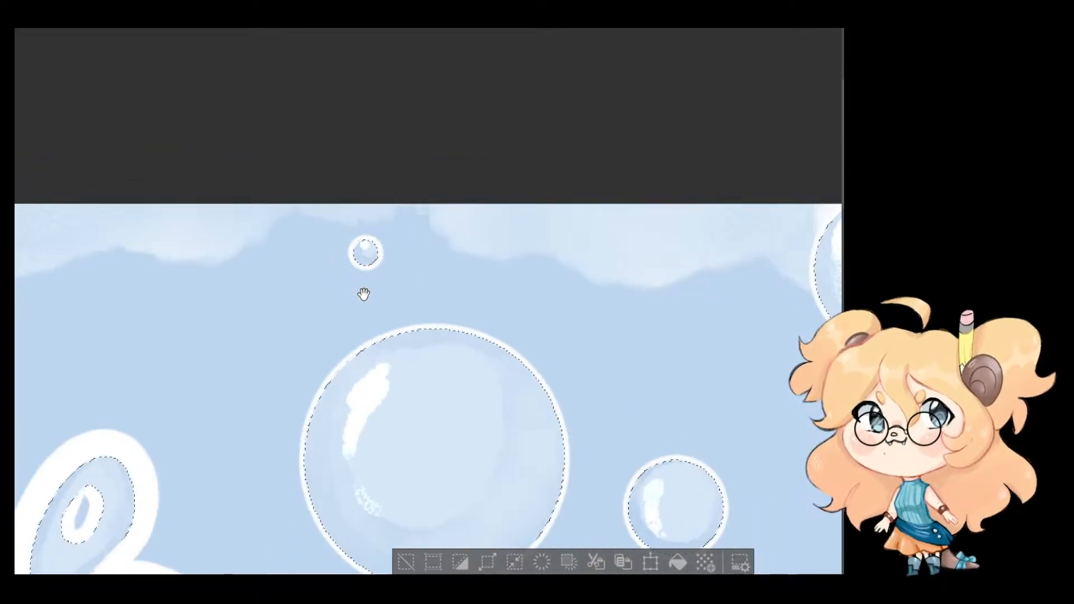
Step: Dab a small white highlight on the little bubble above the word "Be", undoing the stroke that does not fit
left_click_drag(364, 295, 569, 261)
scroll(357, 340, "down", 1)
left_click_drag(344, 320, 545, 269)
scroll(399, 233, "up", 1)
scroll(293, 277, "up", 2)
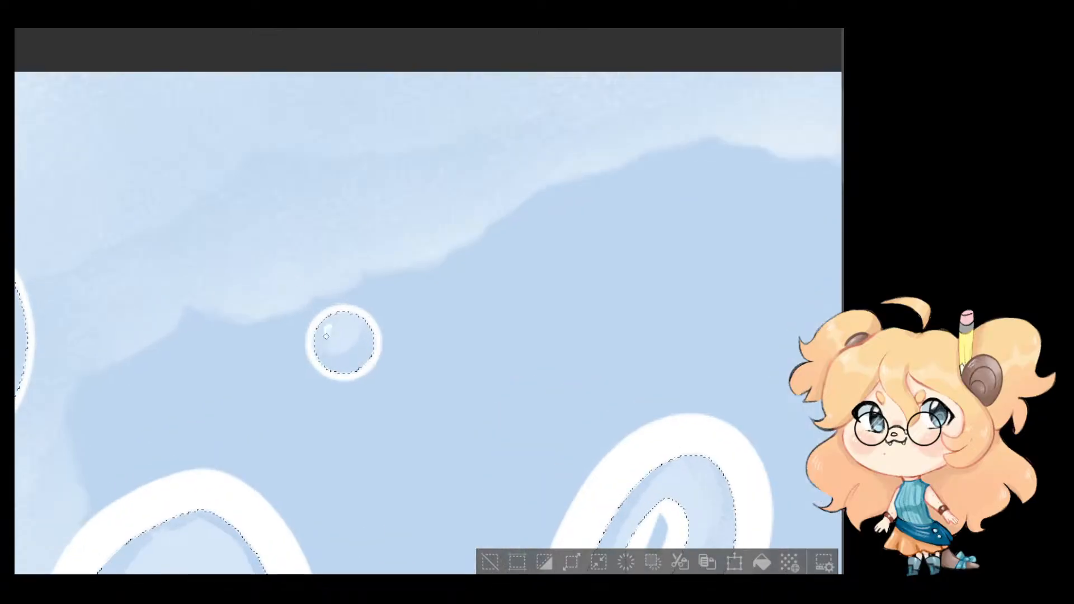
key("ctrl+z")
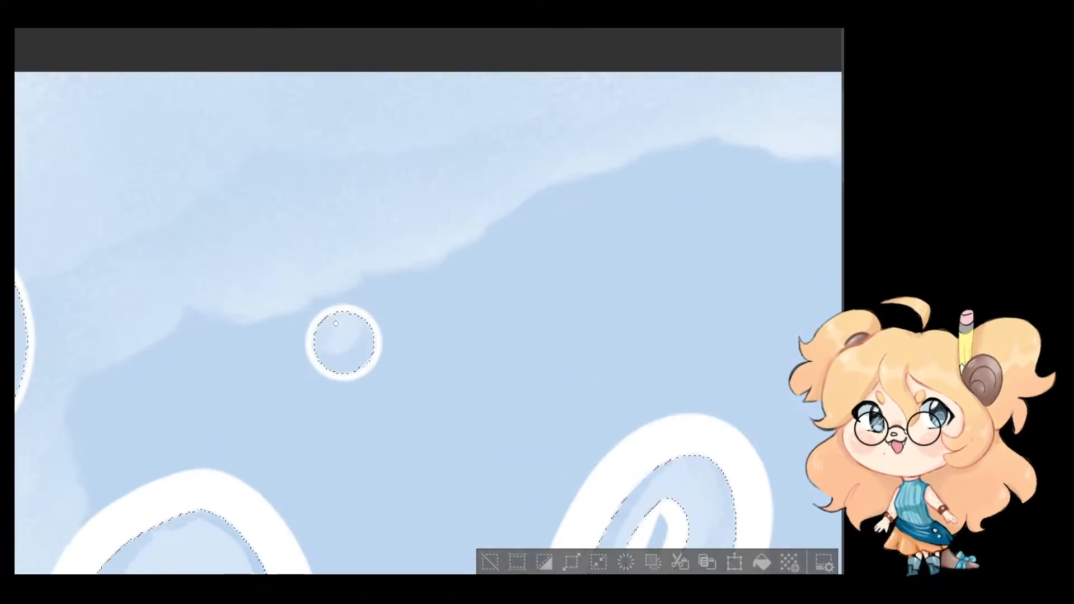
Step: Paint white highlights along the upper-left curve and lower edge of the bubble in the sky's upper-left corner
mouse_move(290, 330)
left_mouse_down()
mouse_move(443, 333)
mouse_move(509, 348)
left_mouse_up()
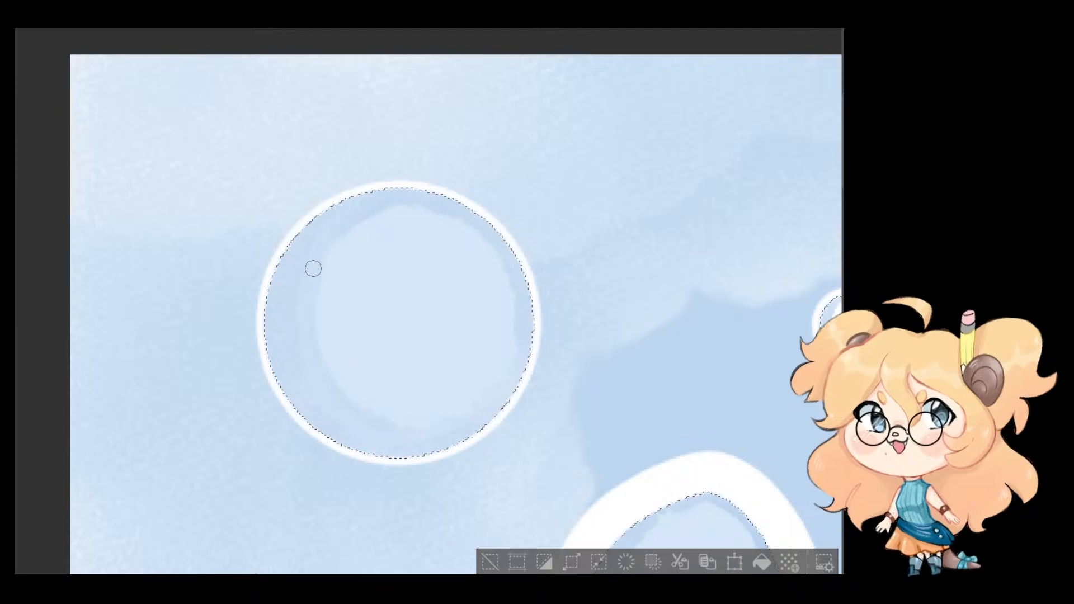
left_click_drag(347, 229, 314, 313)
mouse_move(344, 396)
left_mouse_down()
mouse_move(383, 421)
mouse_move(462, 415)
left_mouse_up()
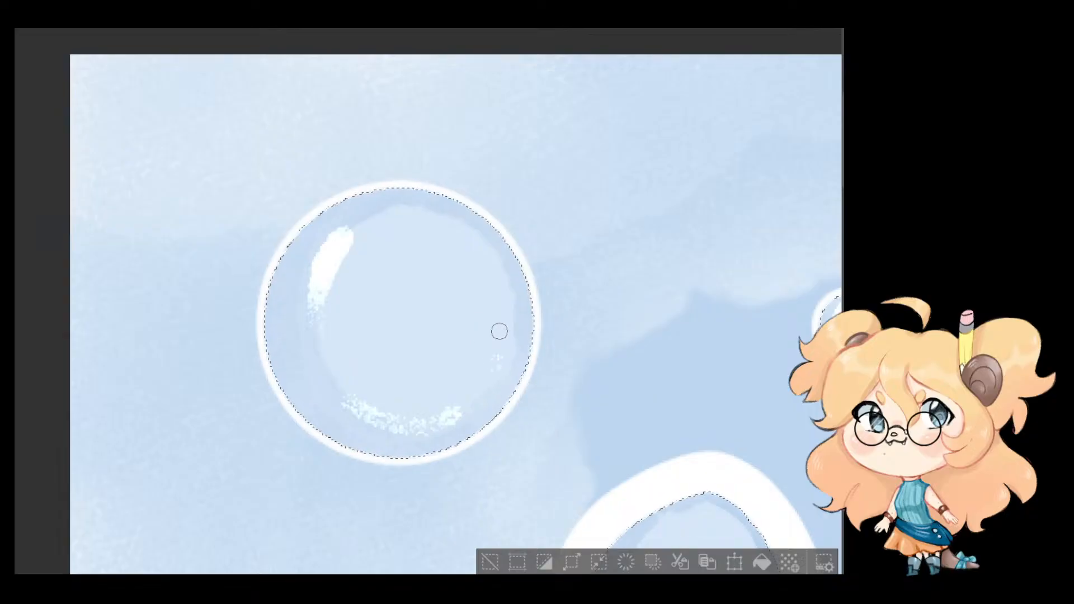
scroll(498, 330, "down", 5)
Step: Paint white highlights on the left side and lower lobe of the "B" in "Be" and on the small bubble beside it
left_click_drag(628, 403, 576, 207)
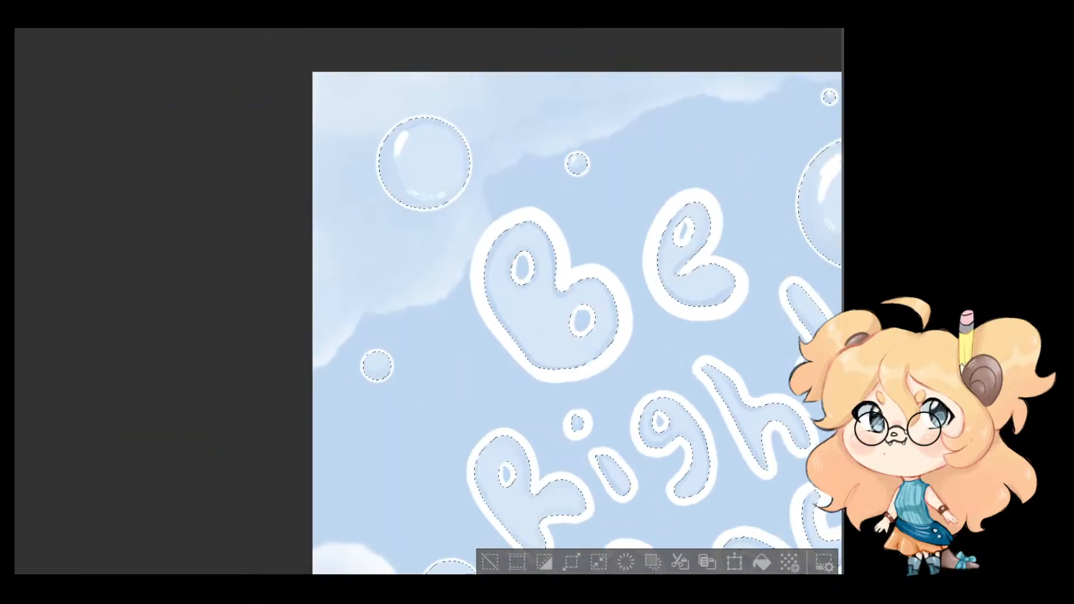
scroll(410, 353, "up", 3)
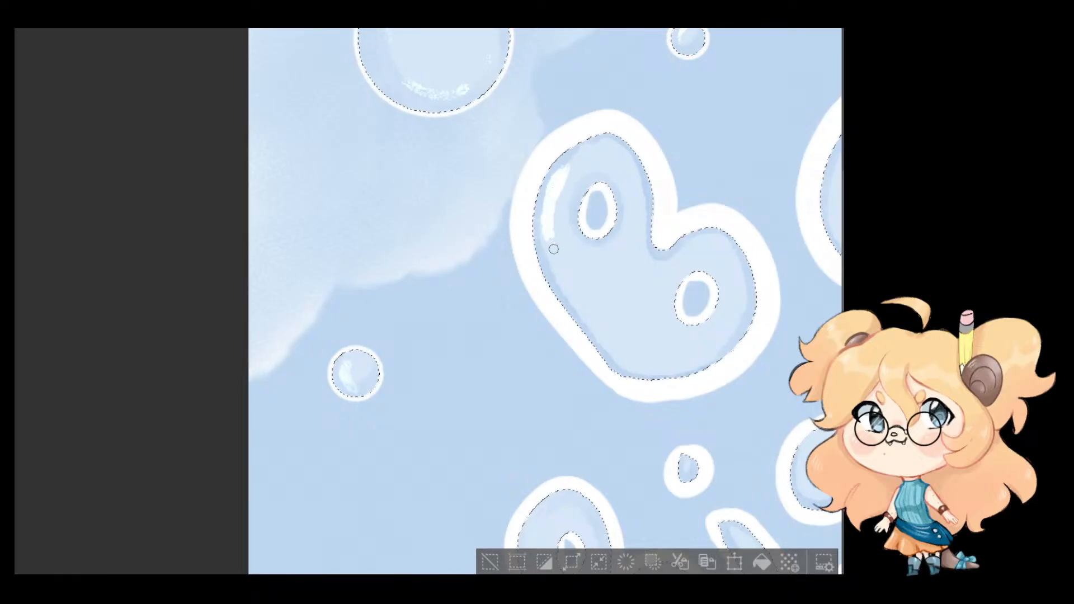
left_click_drag(562, 271, 571, 287)
left_click_drag(700, 292, 618, 194)
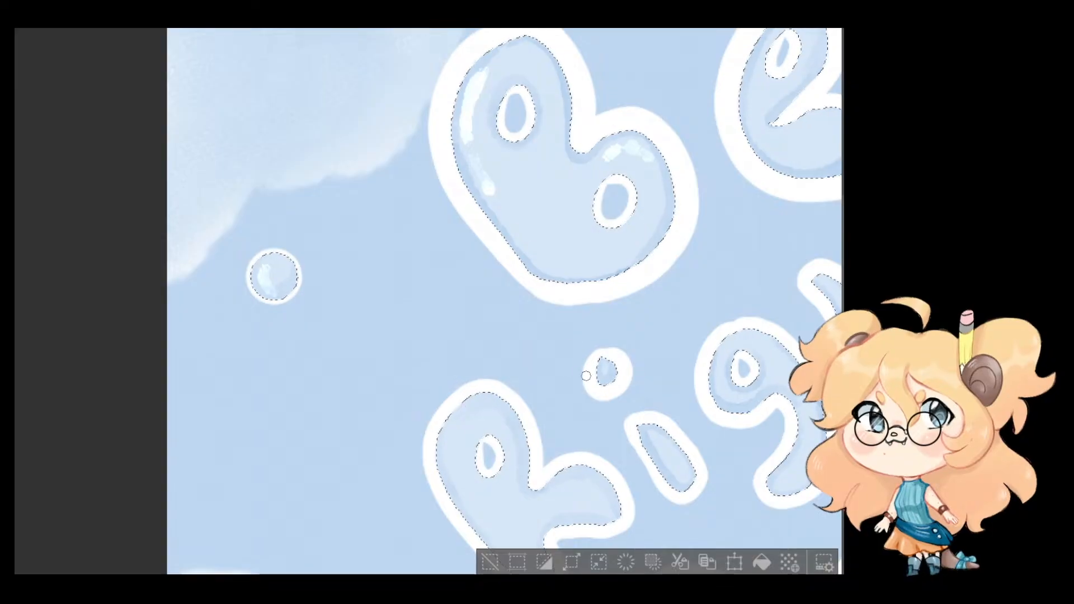
Step: Add white highlights to the left side and leg of the "R" in "Right" and to the neighbouring "i"
left_click_drag(483, 438, 434, 331)
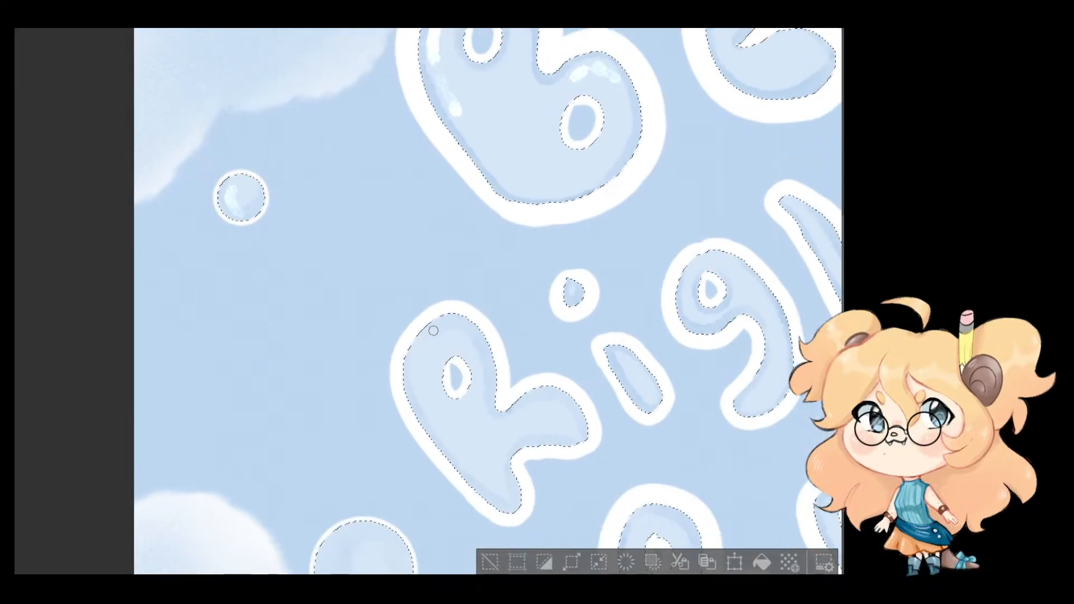
left_click_drag(446, 441, 469, 471)
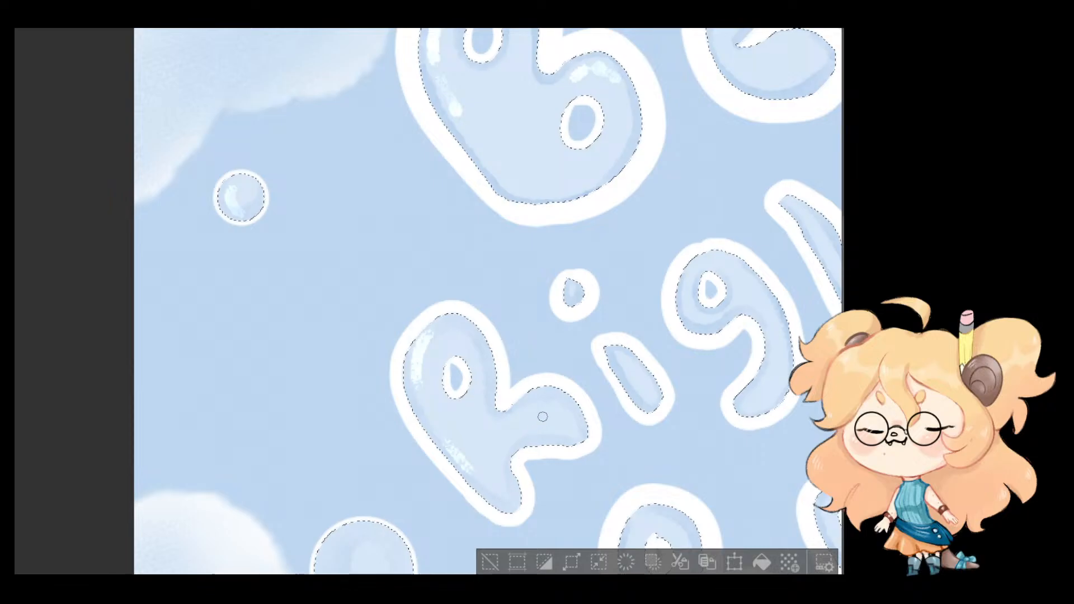
left_click_drag(560, 410, 571, 417)
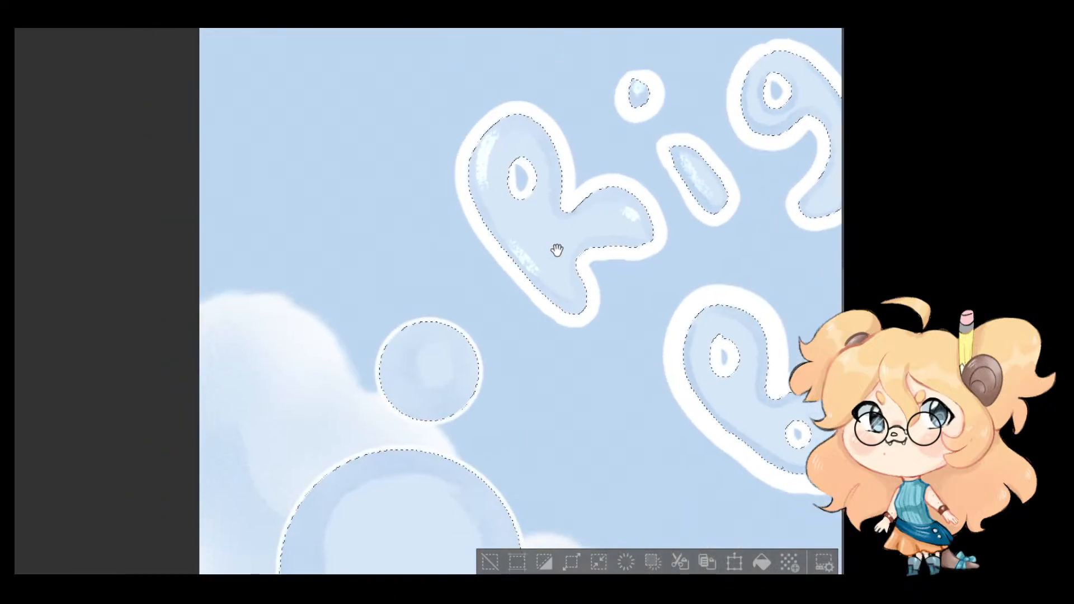
Step: Paint curved white highlights inside the medium and large bubbles over the lower-left clouds
scroll(556, 247, "down", 3)
left_click_drag(413, 351, 421, 341)
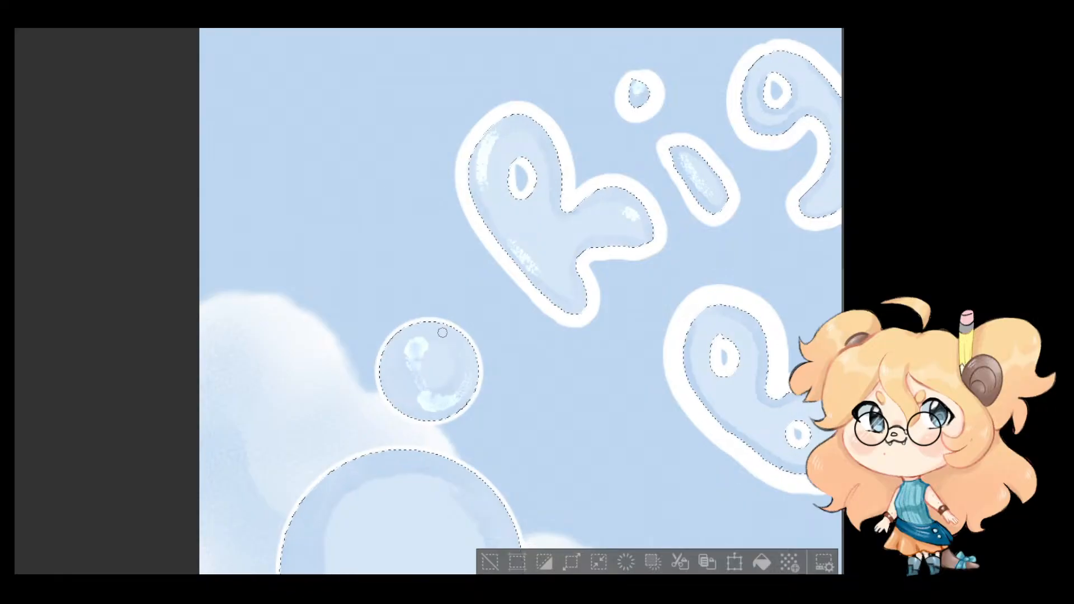
scroll(447, 336, "down", 3)
left_click_drag(471, 348, 460, 343)
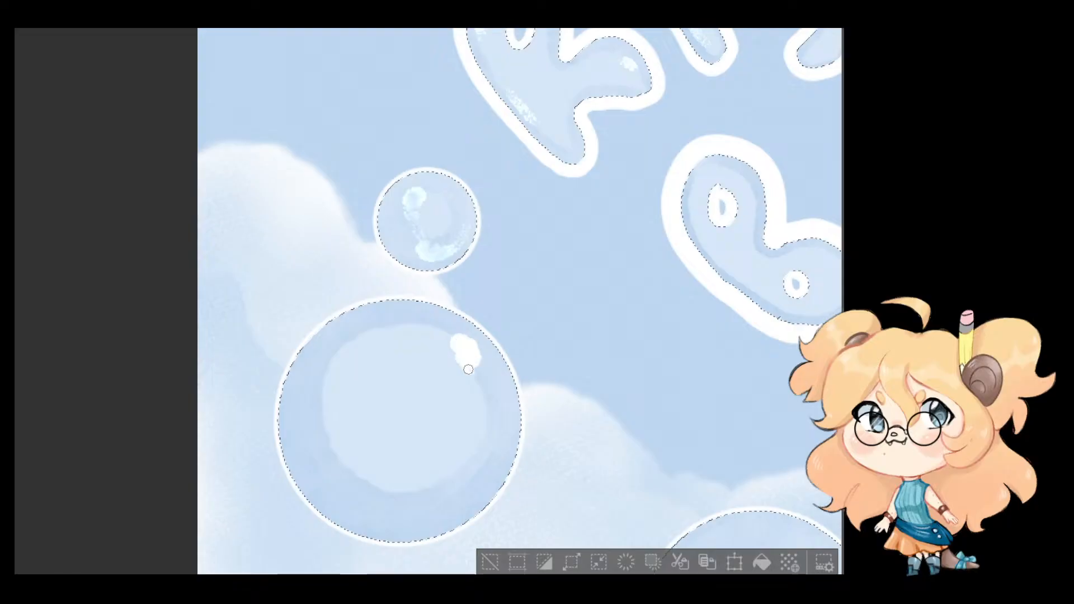
left_click_drag(447, 488, 385, 501)
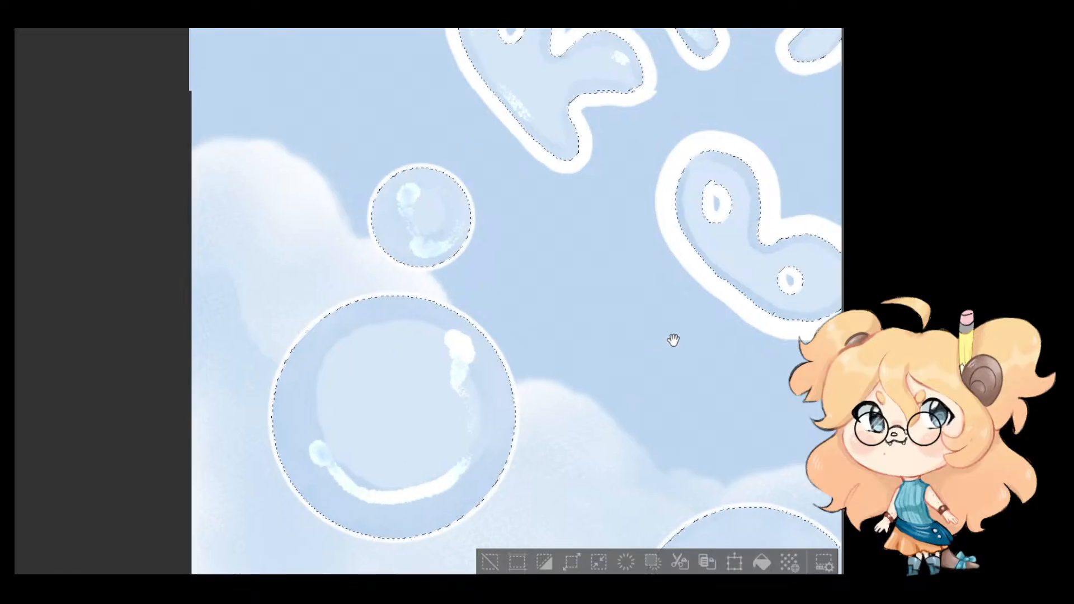
Step: Paint a white highlight on the upper-left of the bubble cut off by the canvas's lower edge
scroll(557, 381, "down", 3)
scroll(558, 380, "right", 3)
mouse_move(541, 395)
left_mouse_down()
mouse_move(562, 391)
mouse_move(552, 436)
left_mouse_up()
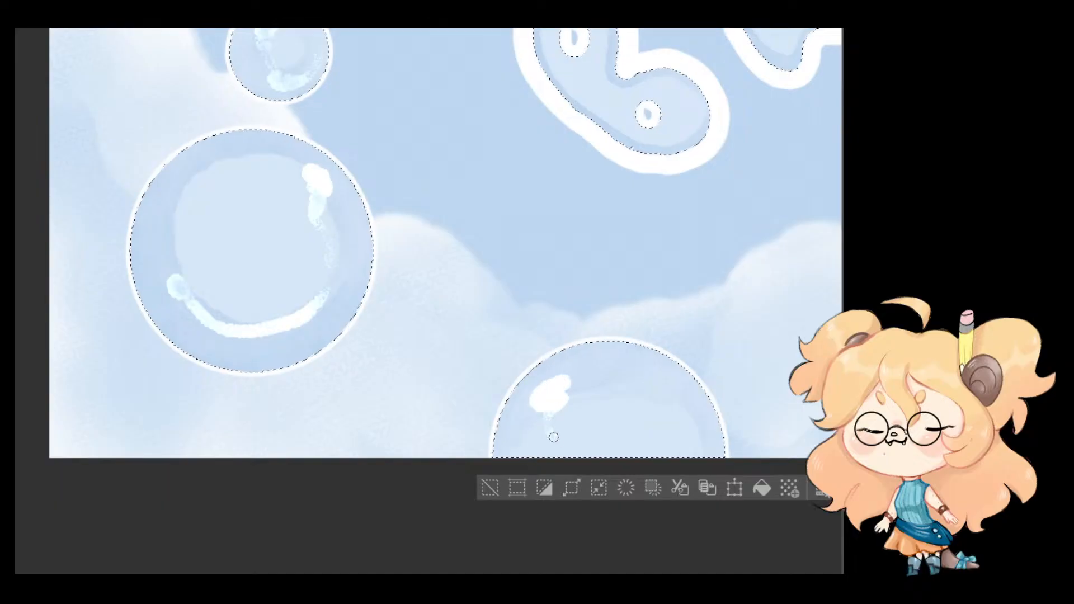
Step: Paint white highlights down the left stem and on the lower-right arm of the "k" in "Back"
mouse_move(651, 311)
left_mouse_down()
mouse_move(412, 441)
mouse_move(243, 552)
left_mouse_up()
mouse_move(529, 382)
left_mouse_down()
mouse_move(481, 448)
mouse_move(599, 436)
left_mouse_up()
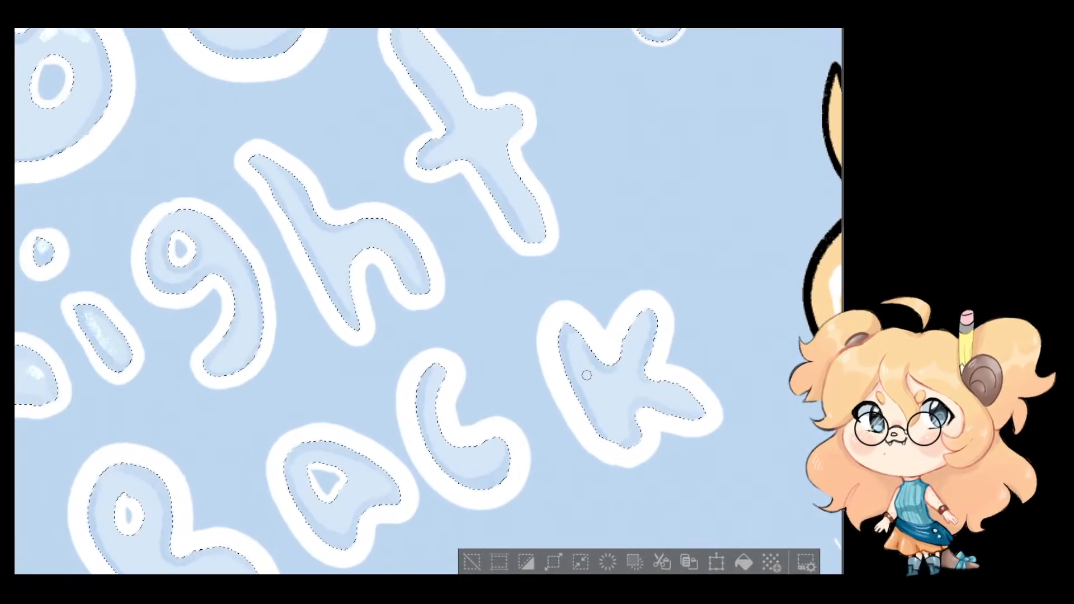
left_click_drag(569, 352, 587, 392)
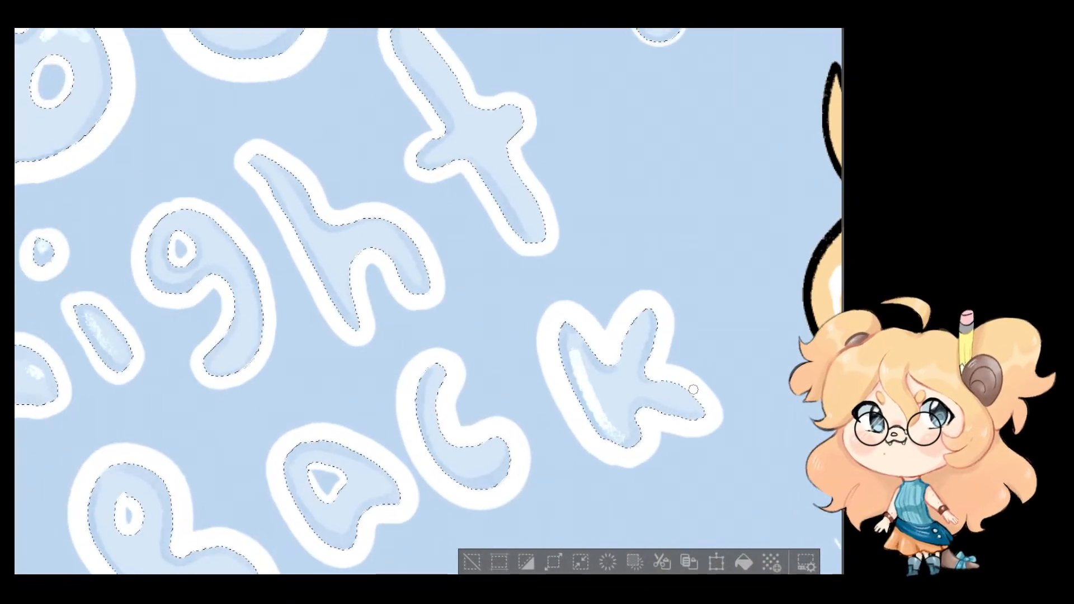
left_click_drag(694, 393, 666, 394)
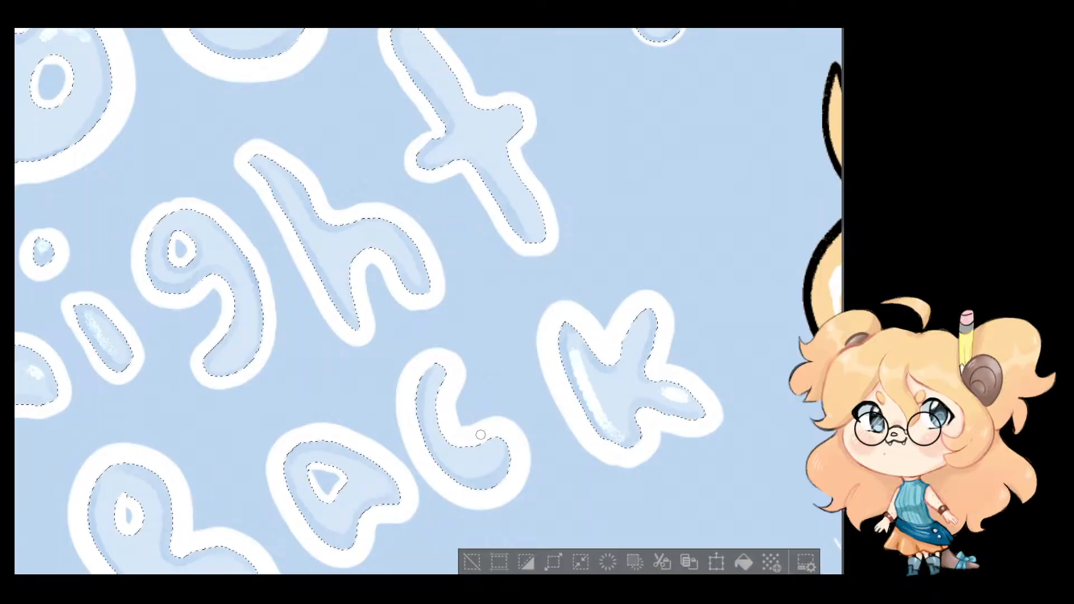
Step: Undo the last stroke and paint a white highlight on the upper-right side of the "a" in "Back"
mouse_move(482, 435)
left_mouse_down()
mouse_move(534, 436)
mouse_move(530, 456)
mouse_move(546, 447)
left_mouse_up()
key("ctrl+z")
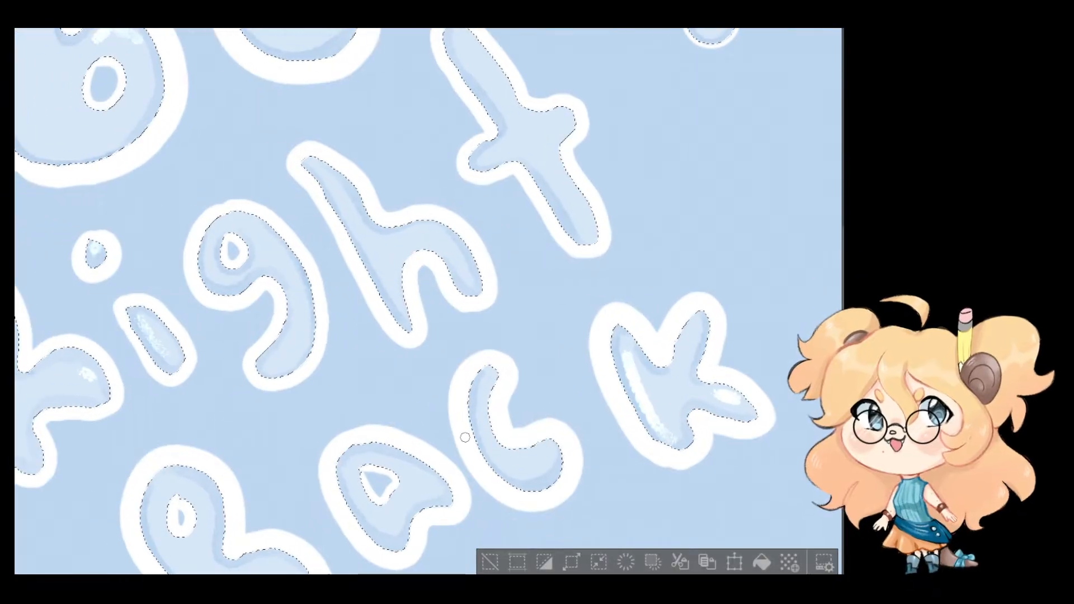
left_click_drag(432, 488, 407, 467)
Step: Paint white highlights along the stem of the "t" and on the "h" and "g" in "Right"
left_click_drag(479, 333, 528, 450)
left_click_drag(511, 150, 517, 161)
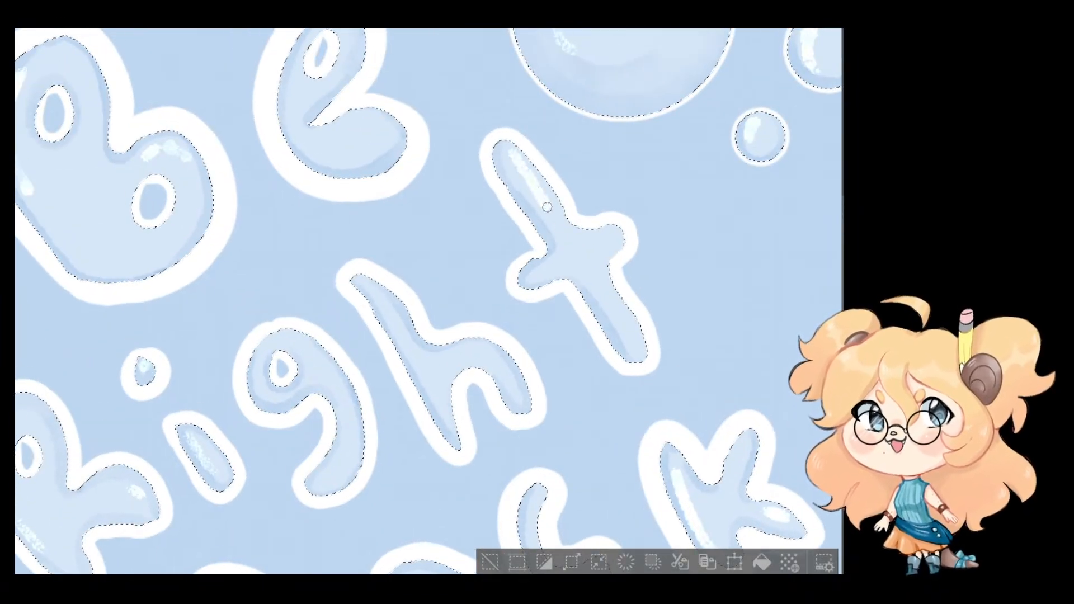
left_click_drag(605, 286, 615, 304)
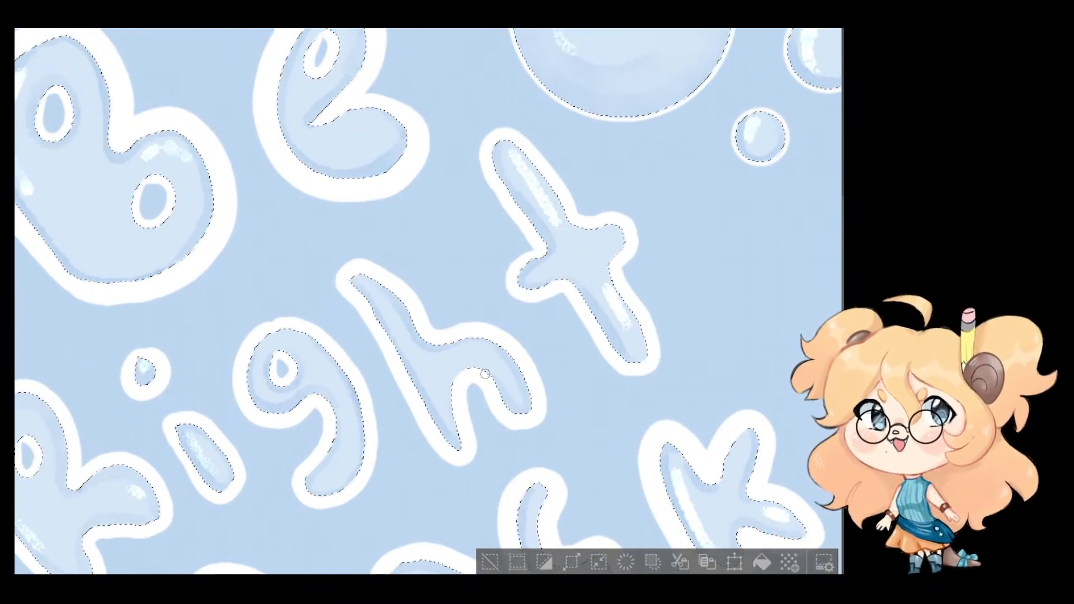
left_click_drag(492, 356, 488, 351)
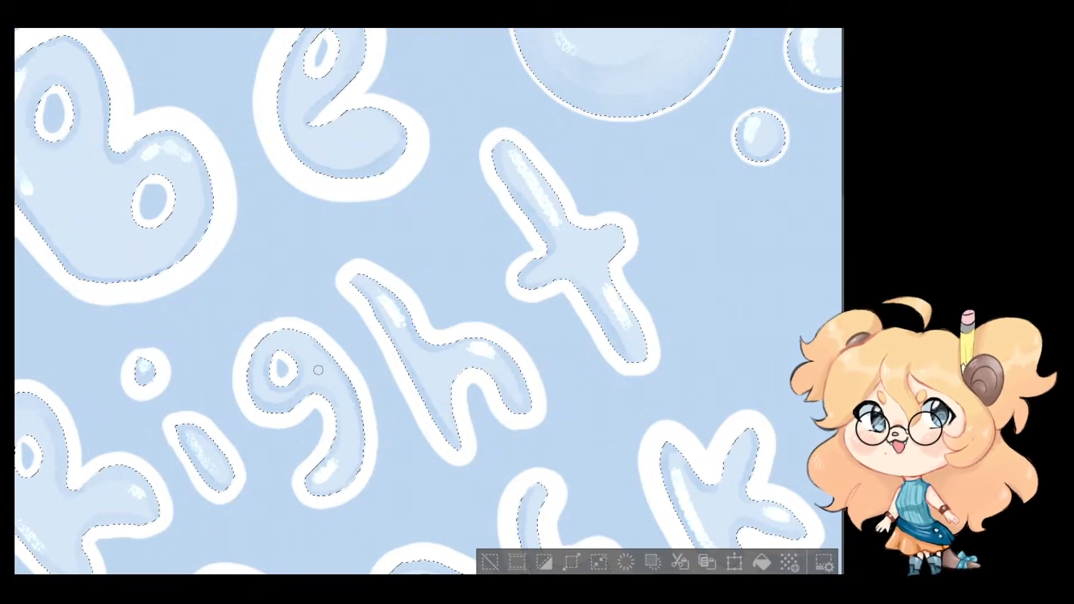
Step: Add white highlights to the upper curve and lower lobe of the "e" in "Be"
mouse_move(507, 55)
left_mouse_down()
mouse_move(424, 337)
mouse_move(432, 209)
mouse_move(456, 319)
left_mouse_up()
left_click_drag(367, 335, 325, 346)
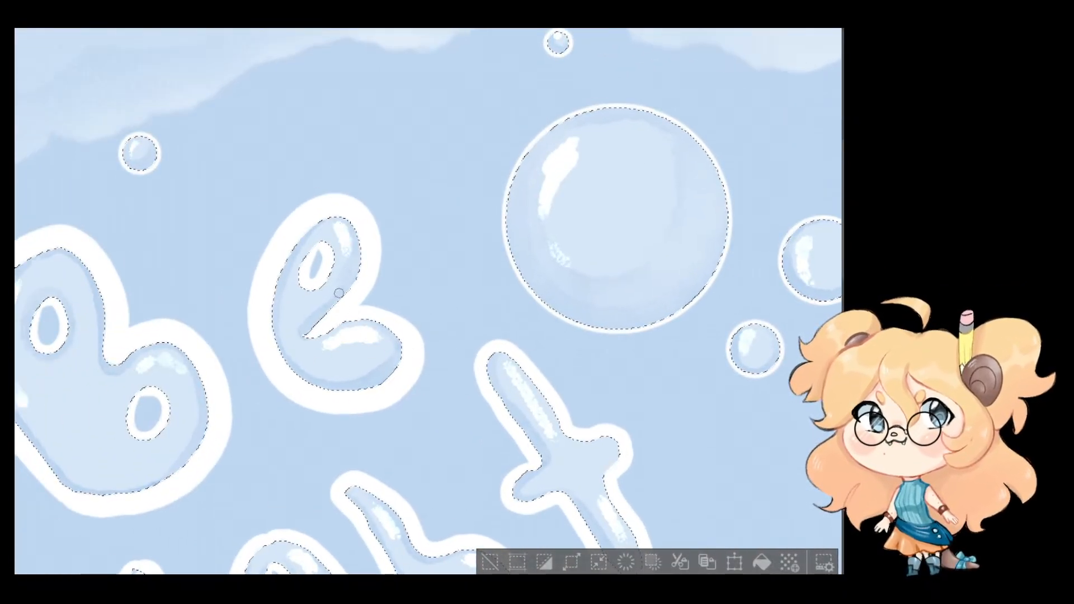
scroll(329, 330, "down", 5)
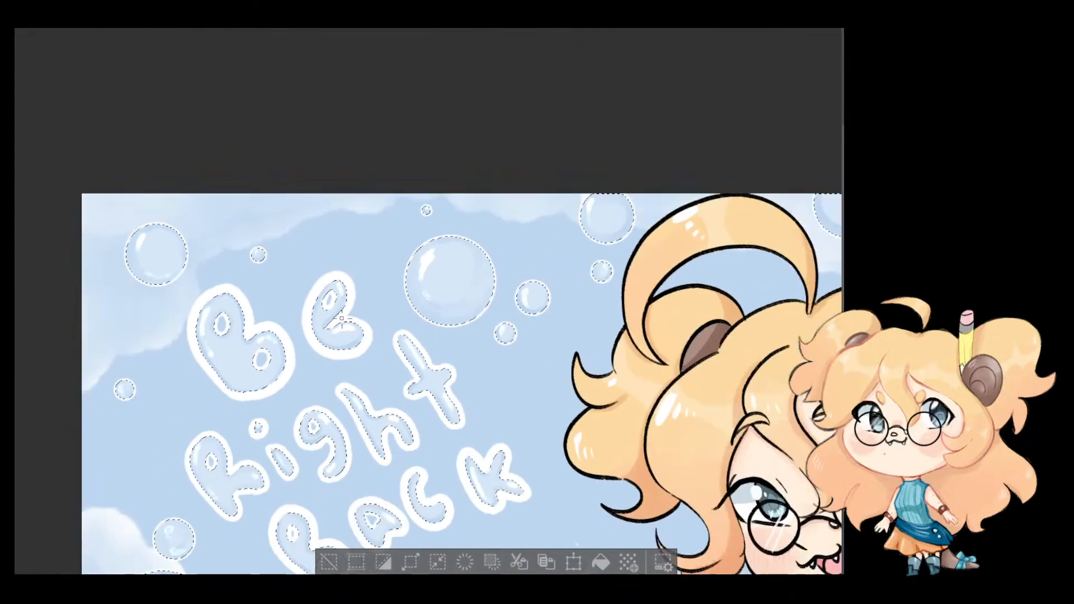
Step: Paint white highlights on the upper tip and inner lower curve of the "c" in "Back"
scroll(509, 334, "up", 6)
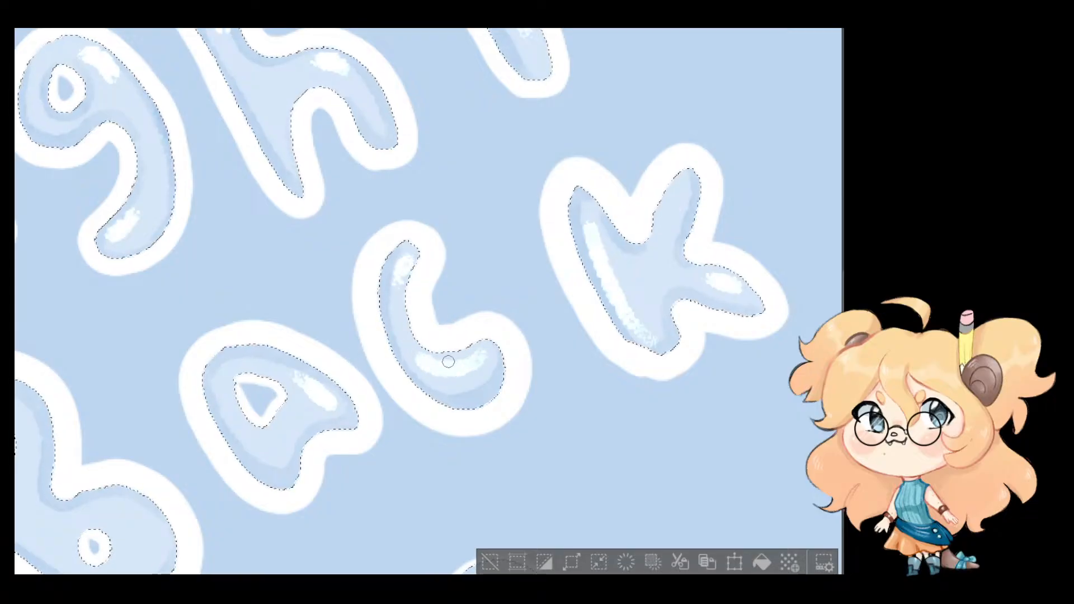
scroll(399, 328, "down", 2)
scroll(398, 328, "down", 2)
Step: Paint curved white highlights on both sides of the bubble above the pencil, at the canvas's upper edge
left_click_drag(455, 320, 606, 363)
scroll(606, 364, "down", 2)
left_click_drag(631, 323, 472, 344)
left_click_drag(683, 304, 513, 314)
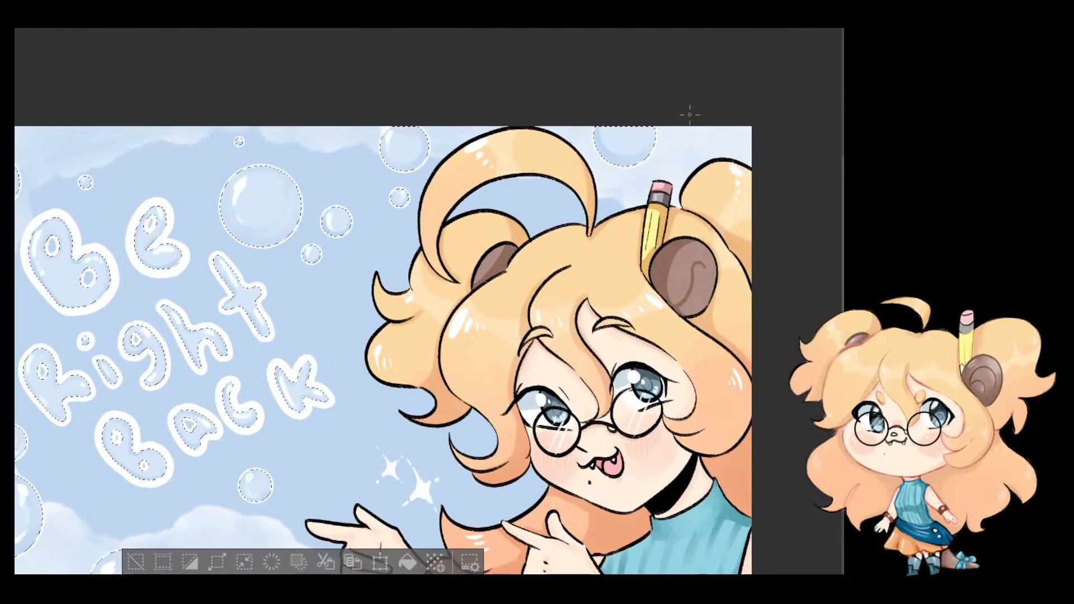
scroll(679, 131, "up", 5)
left_click_drag(611, 175, 621, 352)
scroll(518, 338, "up", 1)
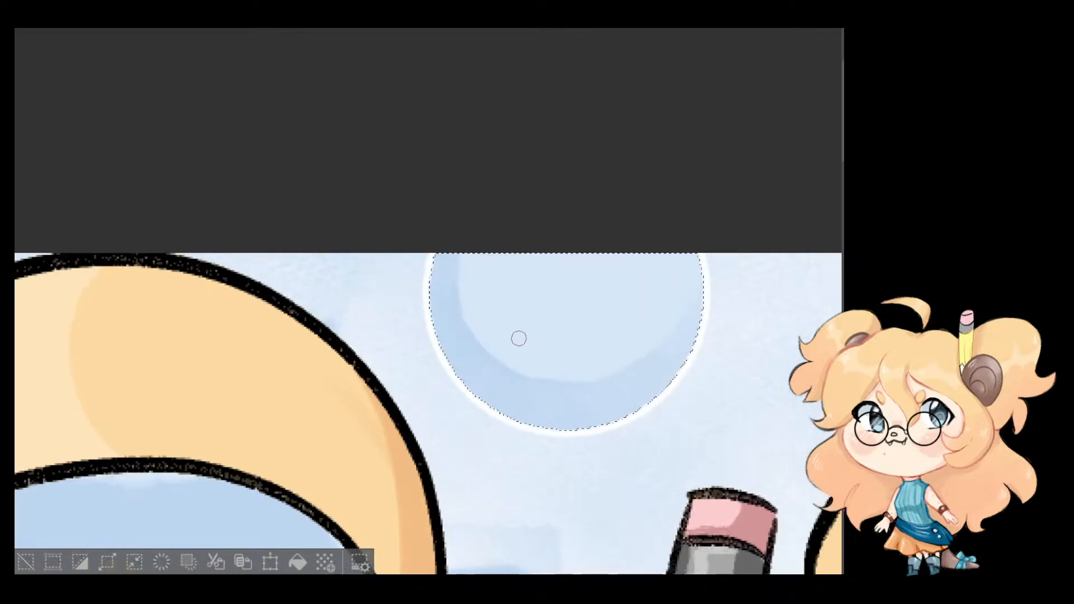
mouse_move(461, 284)
left_mouse_down()
mouse_move(483, 336)
mouse_move(526, 369)
left_mouse_up()
left_click_drag(612, 369, 655, 333)
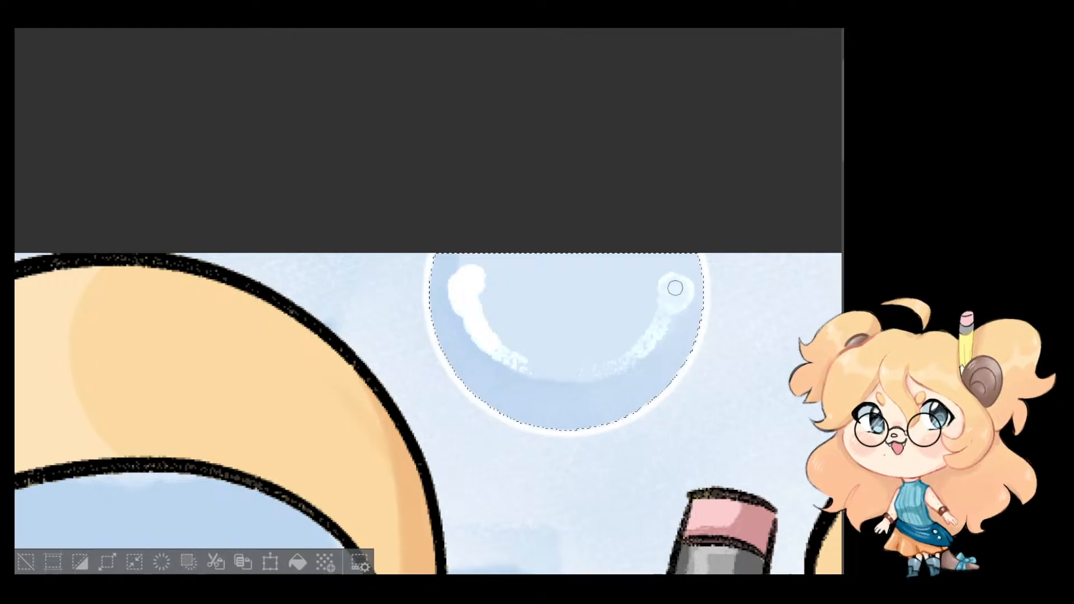
scroll(539, 367, "down", 4)
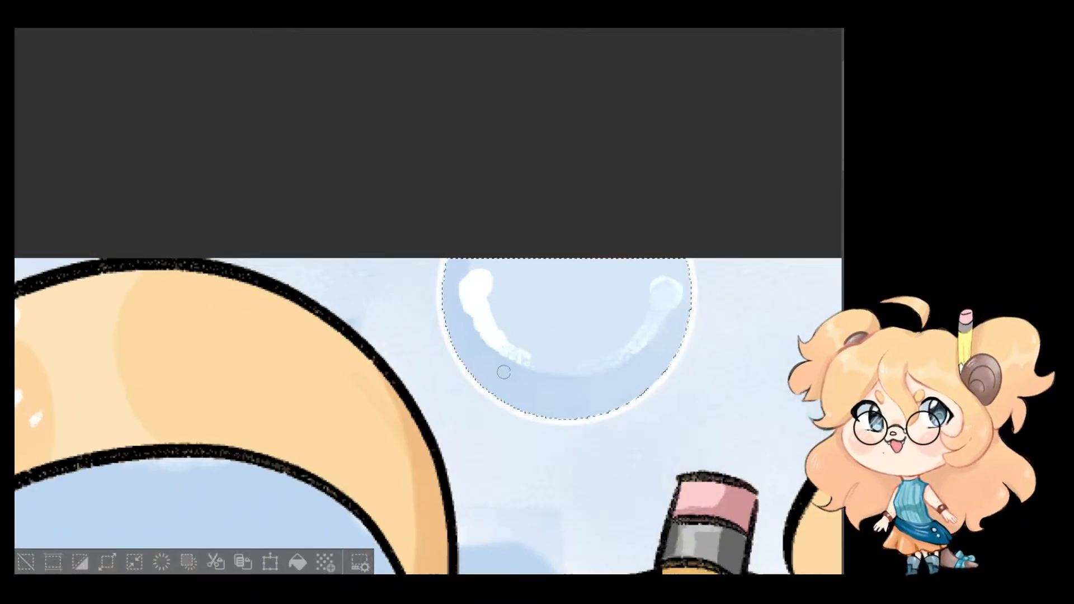
scroll(522, 384, "down", 5)
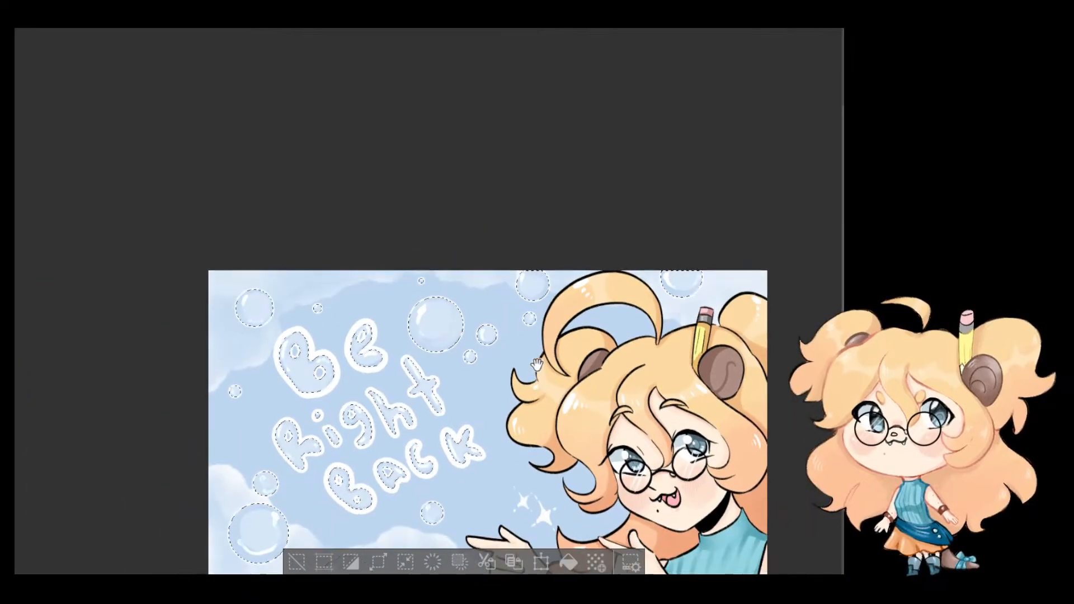
Step: Clear the selection and examine the highlights across the bubbles and the "Be Right Back" lettering
scroll(360, 254, "up", 2)
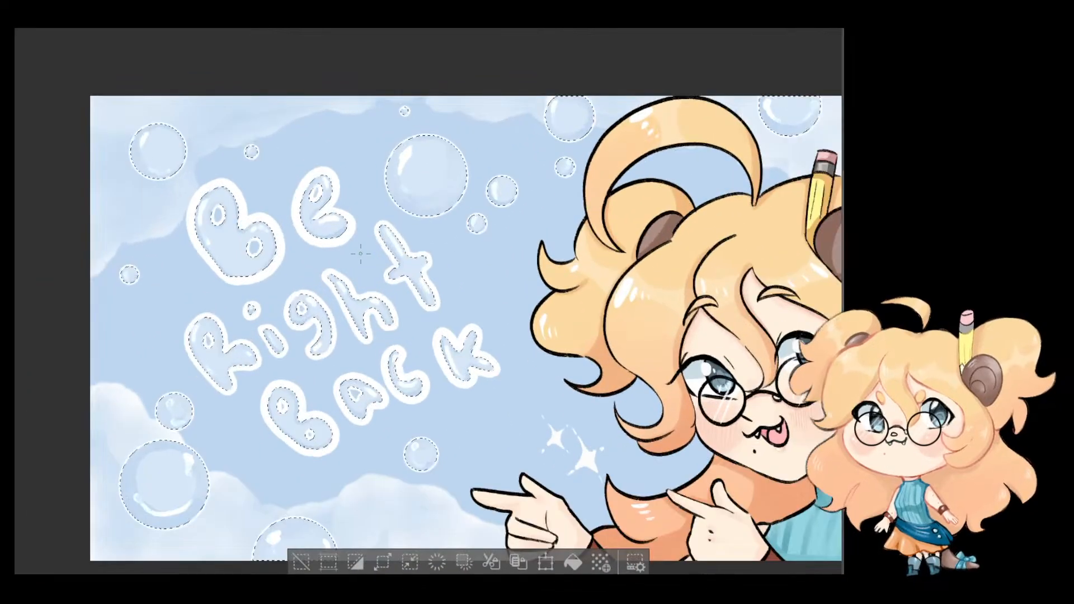
left_click_drag(476, 285, 459, 301)
key("ctrl+d")
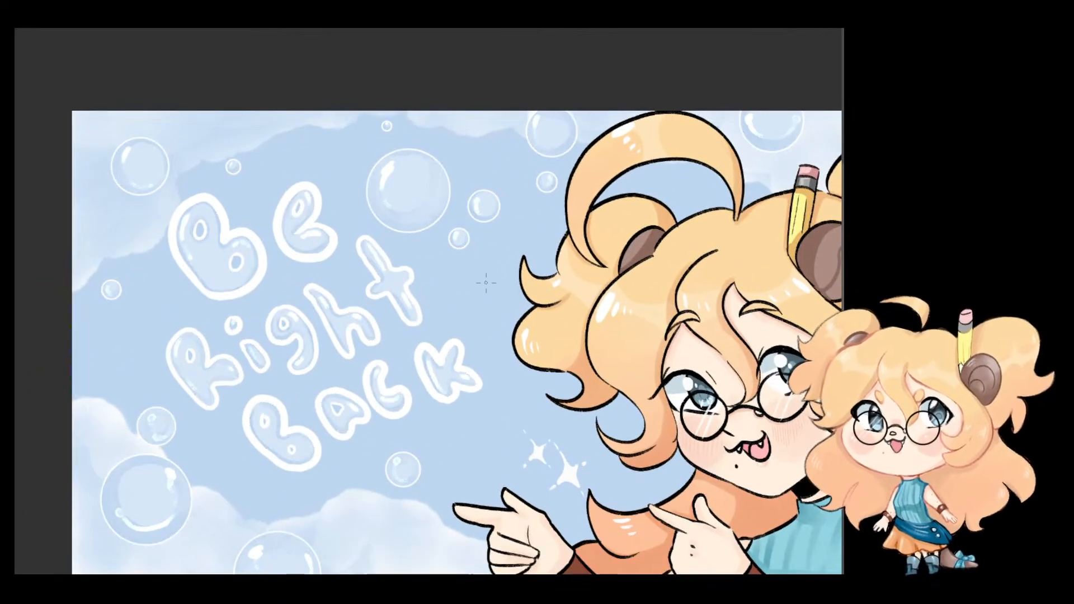
scroll(485, 284, "down", 2)
left_click_drag(510, 249, 480, 258)
scroll(480, 258, "up", 2)
scroll(388, 287, "up", 2)
left_click_drag(434, 304, 638, 273)
scroll(274, 313, "up", 1)
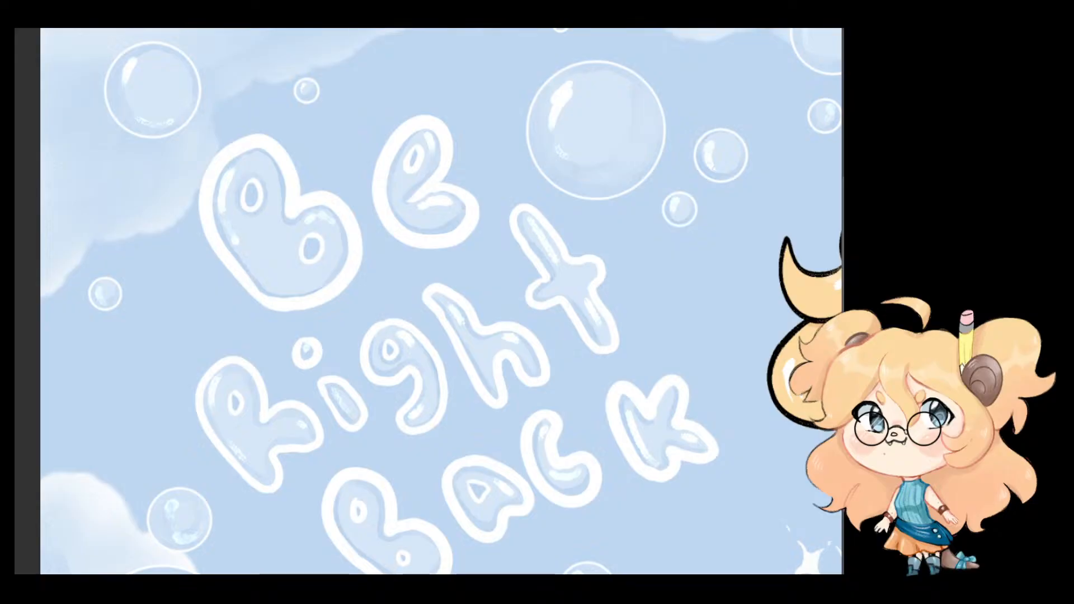
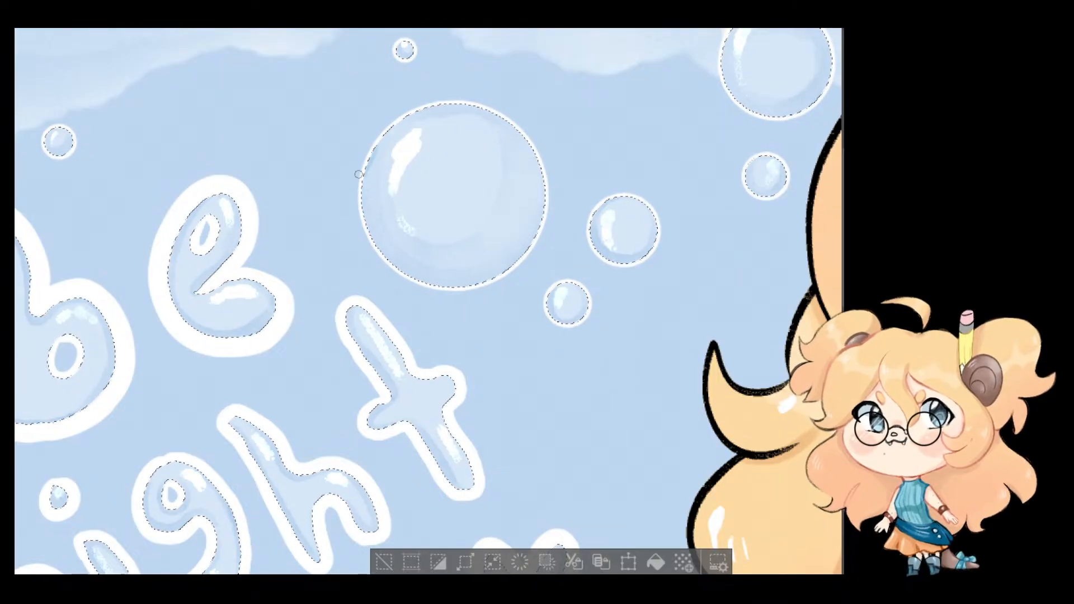
Step: Paint darker blue shading along the rims of the large bubble above the "t" and the medium bubble beside it
scroll(391, 112, "up", 2)
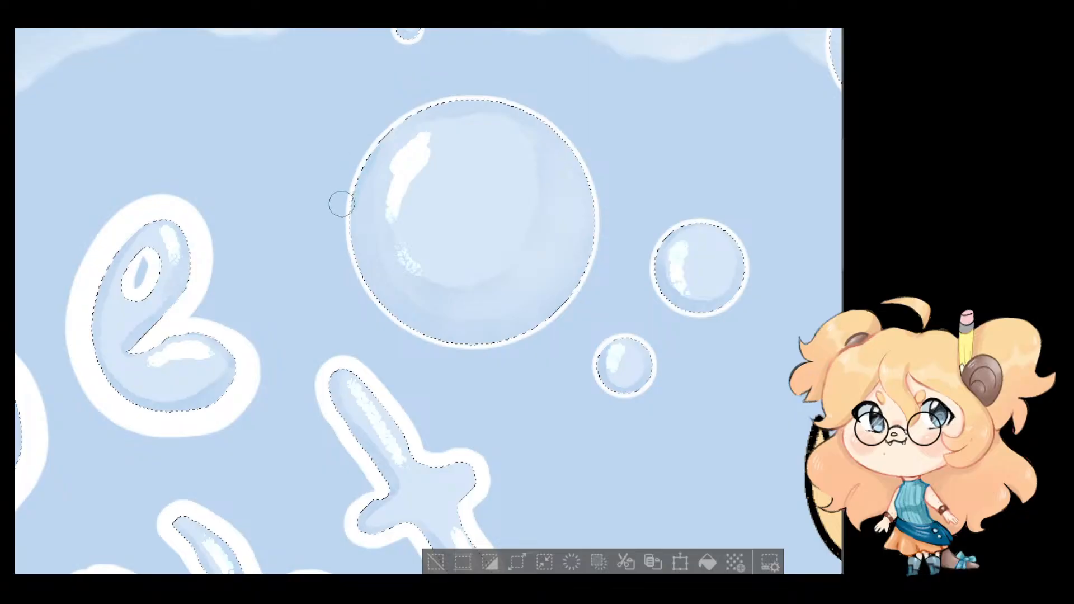
mouse_move(404, 333)
left_mouse_down()
mouse_move(455, 345)
mouse_move(518, 336)
mouse_move(563, 300)
mouse_move(596, 236)
mouse_move(586, 170)
left_mouse_up()
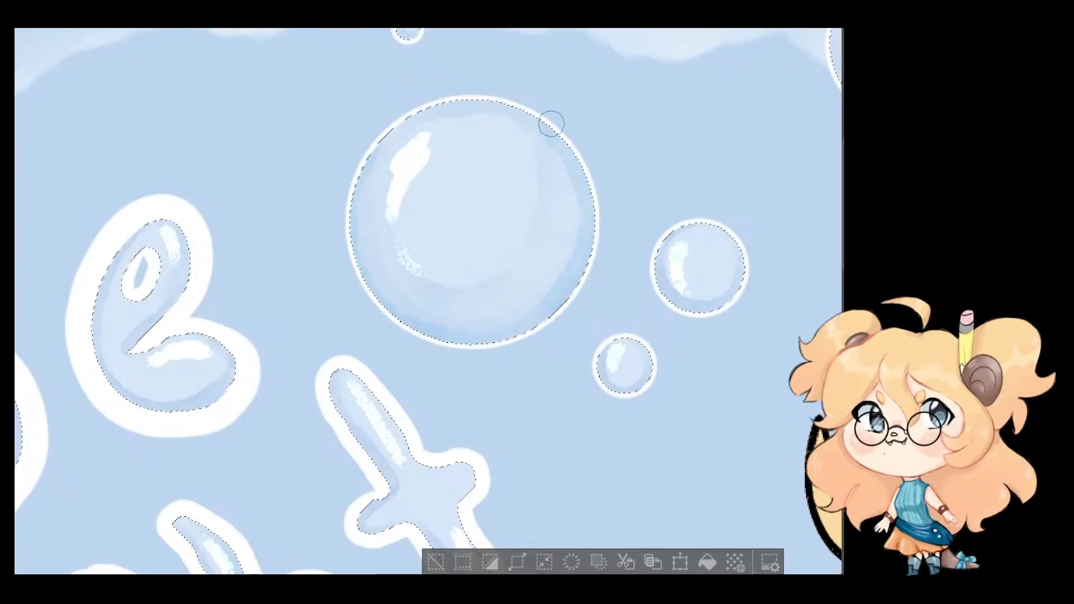
left_click_drag(551, 123, 501, 107)
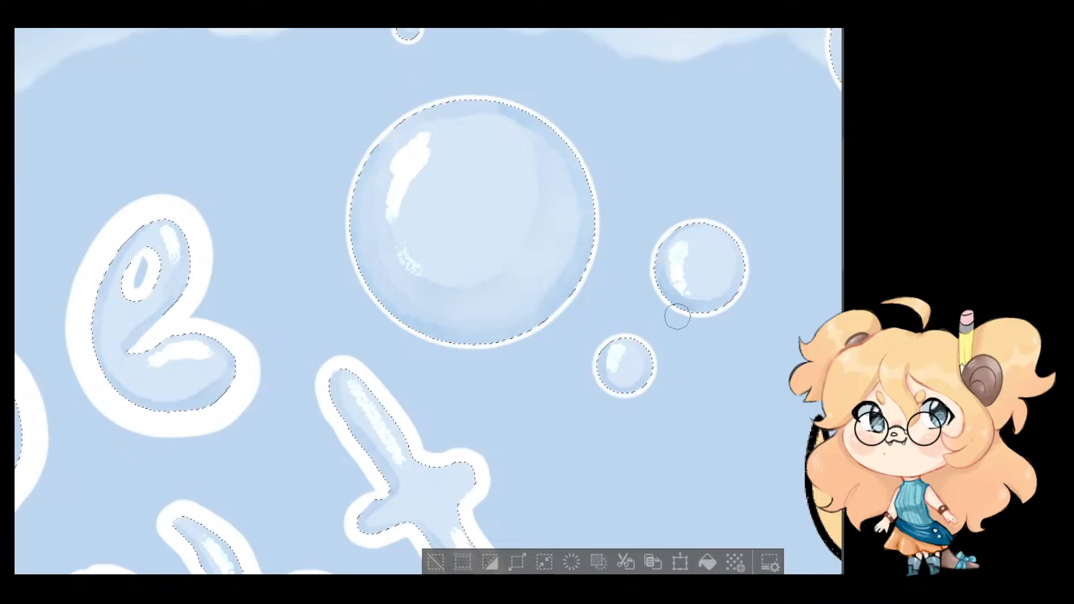
mouse_move(678, 316)
left_mouse_down()
mouse_move(727, 316)
mouse_move(750, 282)
mouse_move(748, 257)
mouse_move(721, 307)
left_mouse_up()
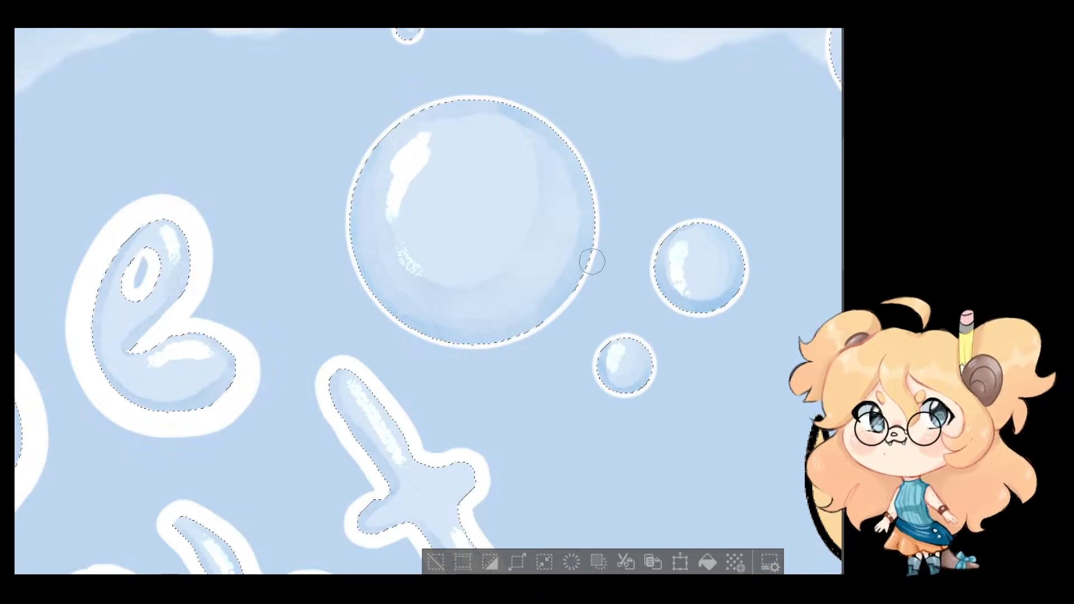
Step: Shade the crossbar's end and the lower stem of the "t" in "Right" with darker blue
left_click_drag(439, 400, 451, 239)
mouse_move(391, 361)
left_mouse_down()
mouse_move(409, 344)
mouse_move(399, 376)
mouse_move(385, 347)
left_mouse_up()
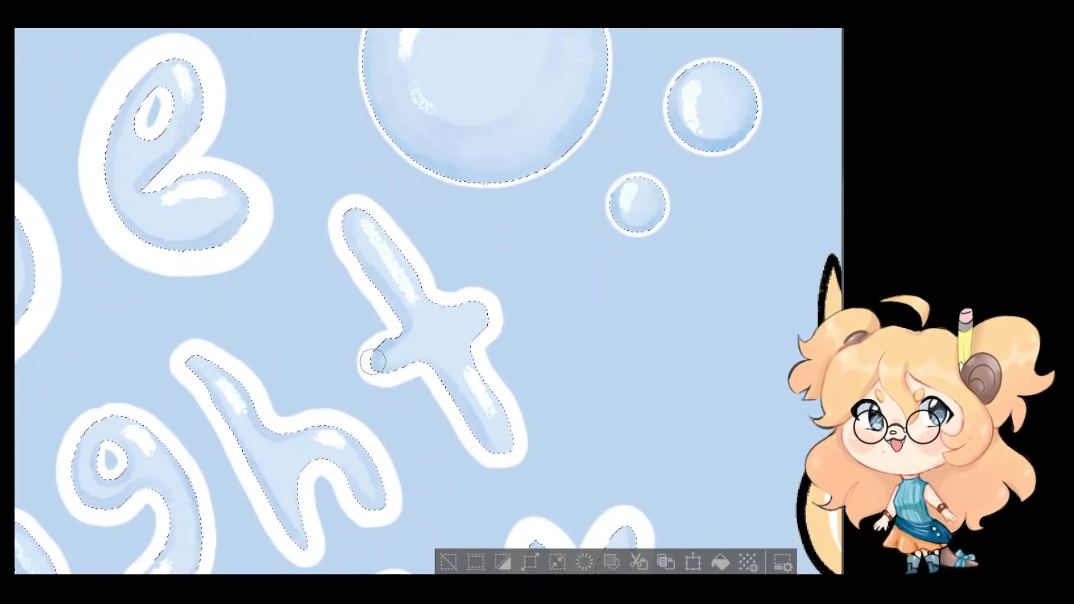
left_click_drag(441, 384, 499, 455)
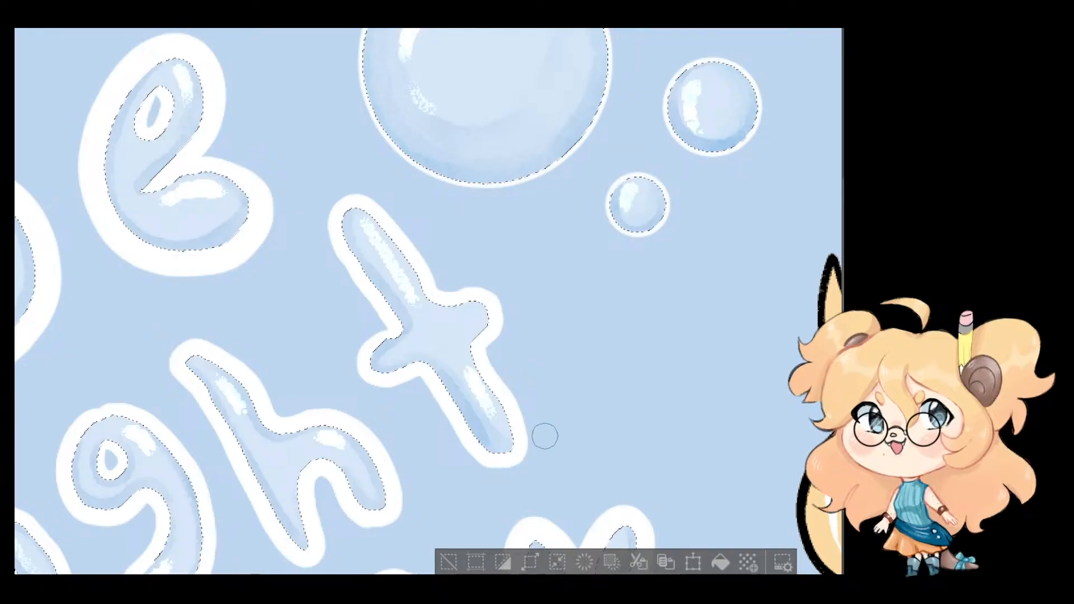
left_click_drag(431, 456, 527, 367)
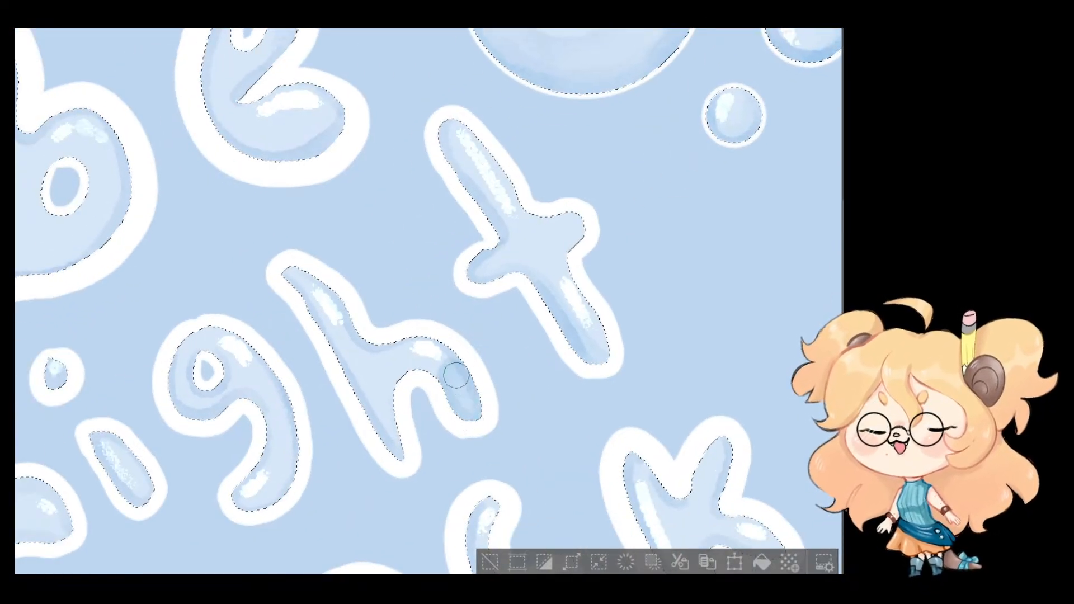
Step: Undo the last stroke on the "h" in "Right" and paint softer blue shading along its stem and curved leg
key("ctrl+z")
left_click_drag(399, 458, 270, 284)
left_click_drag(436, 371, 452, 394)
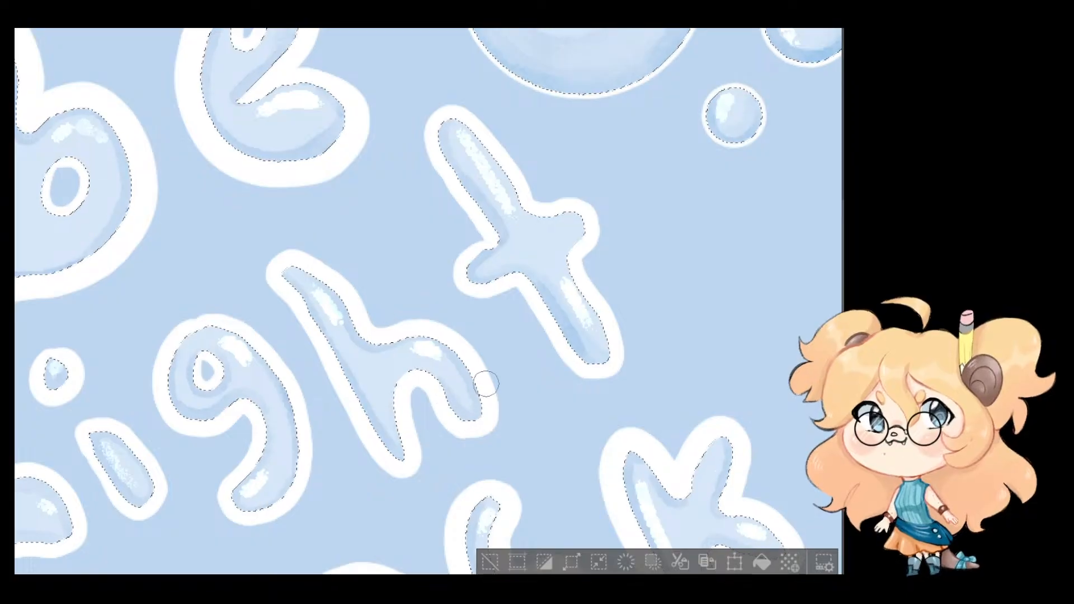
left_click_drag(529, 375, 562, 314)
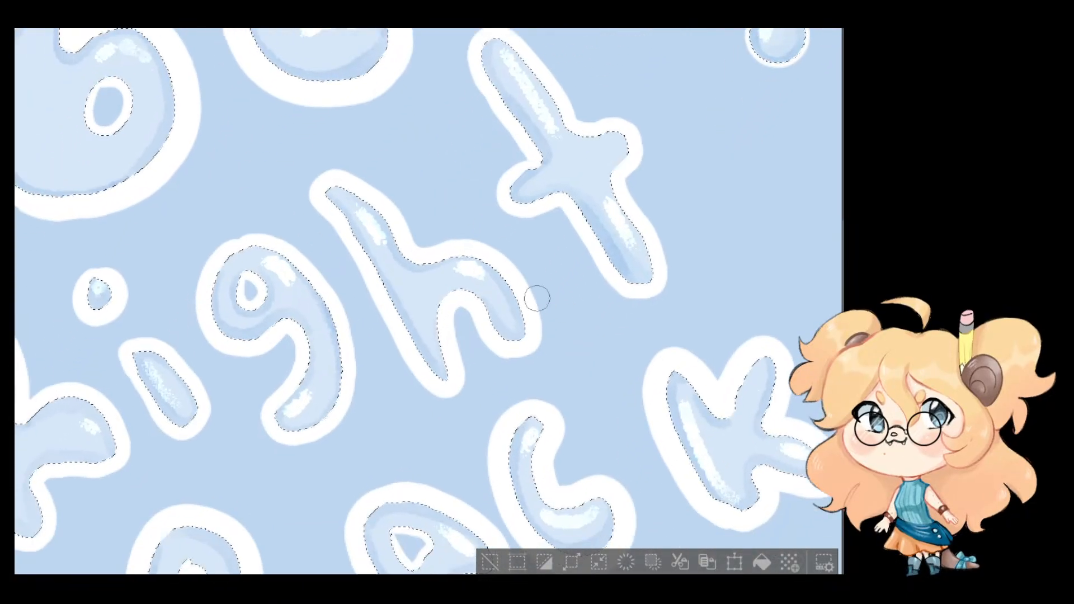
Step: Examine the edge shading of the bubbles and lettering across the whole illustration
scroll(537, 297, "down", 3)
scroll(537, 298, "down", 5)
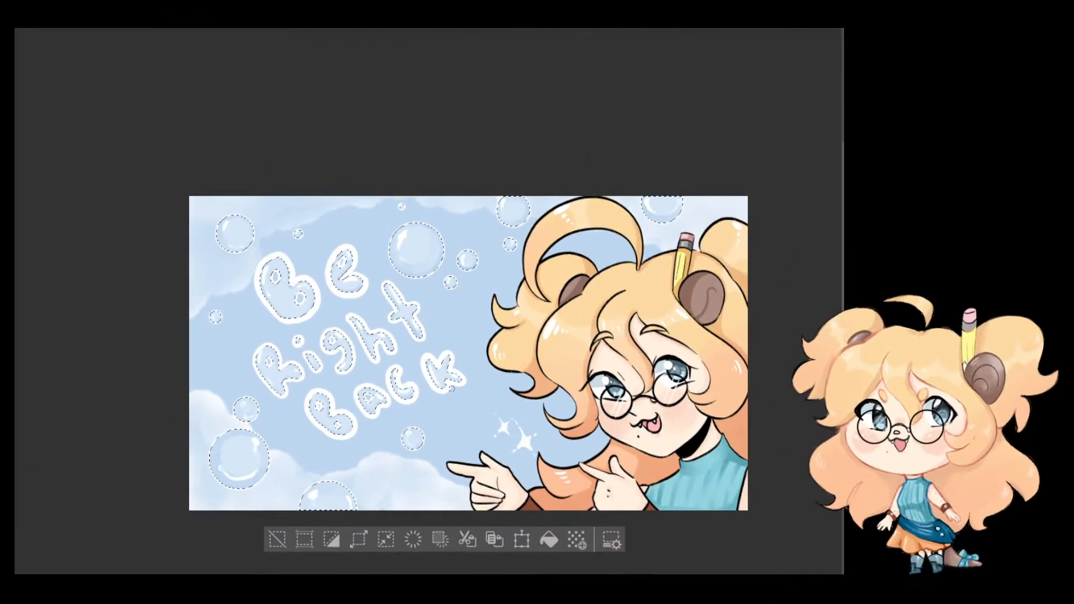
scroll(448, 387, "up", 1)
left_click_drag(503, 404, 466, 367)
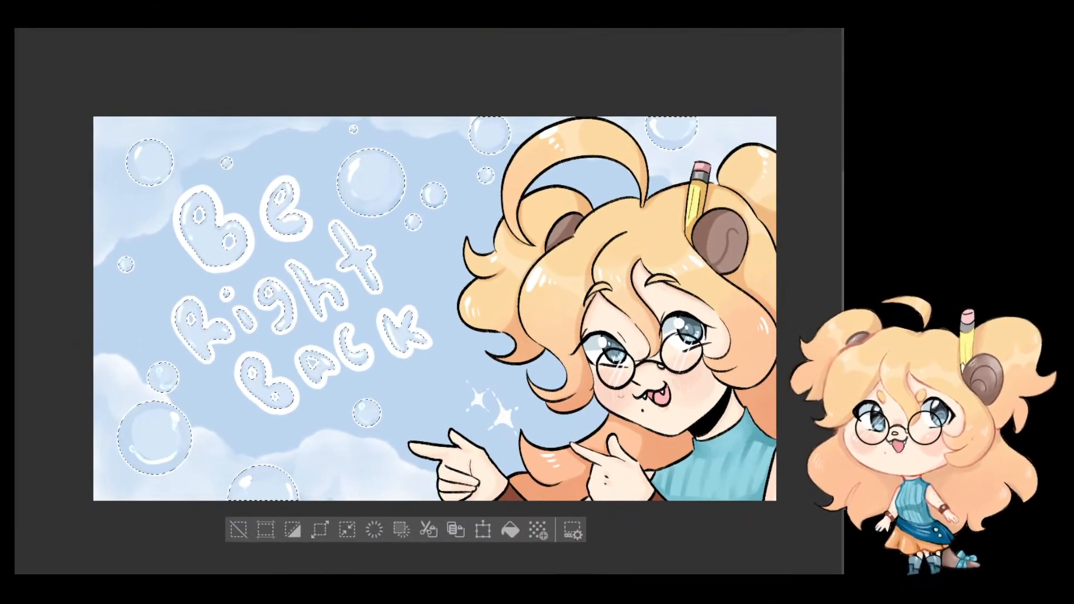
scroll(541, 430, "up", 4)
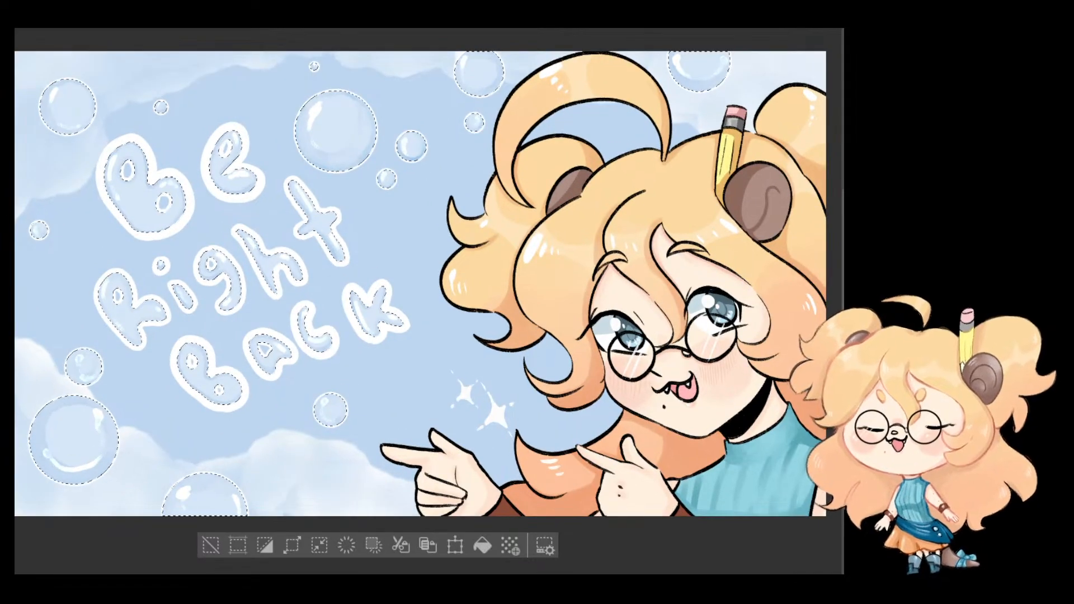
left_click_drag(410, 385, 616, 379)
scroll(399, 344, "up", 5)
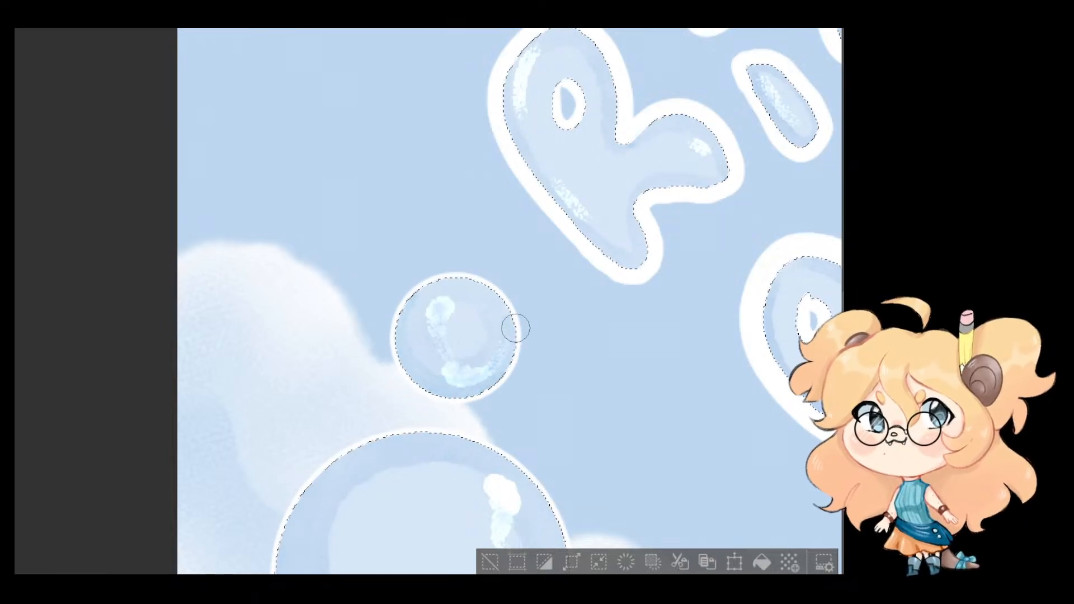
Step: Shade the rim of the large bubble in front of the lower clouds with darker blue, redoing the first stroke
left_click_drag(507, 308, 523, 87)
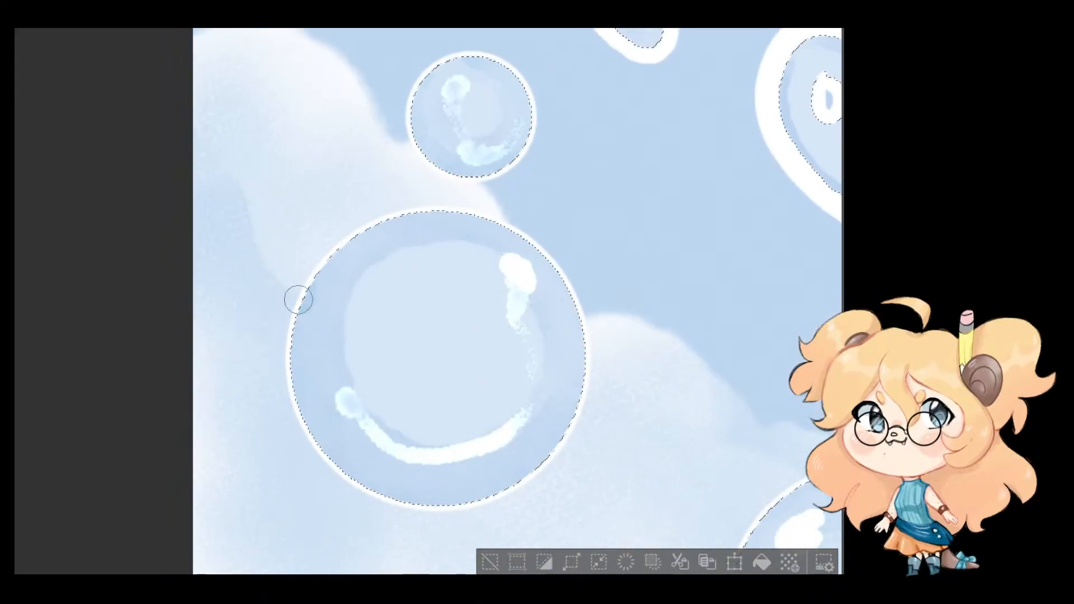
mouse_move(299, 300)
left_mouse_down()
mouse_move(286, 364)
mouse_move(309, 445)
mouse_move(367, 489)
mouse_move(449, 496)
left_mouse_up()
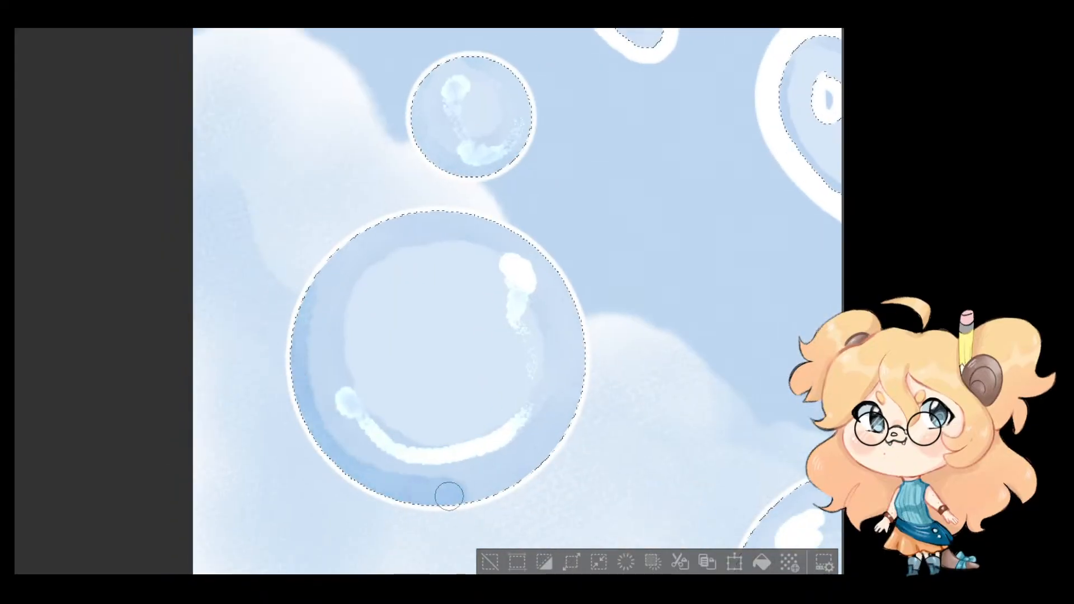
key("ctrl+z")
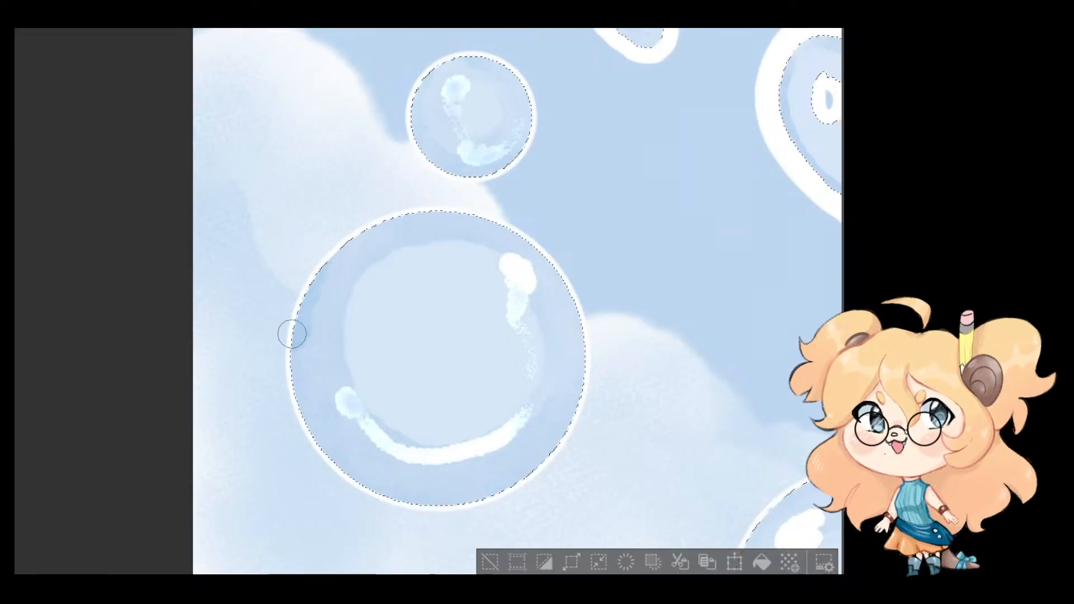
mouse_move(291, 334)
left_mouse_down()
mouse_move(311, 432)
mouse_move(343, 476)
mouse_move(421, 513)
mouse_move(454, 512)
mouse_move(519, 481)
left_mouse_up()
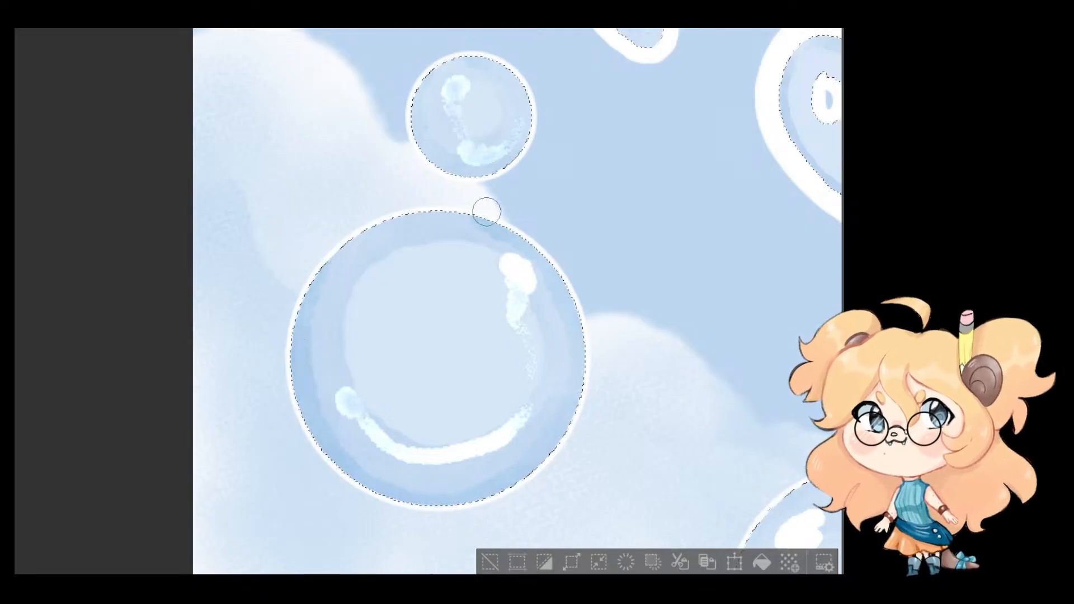
left_click_drag(486, 212, 433, 208)
Step: Shade the curved rim of the bubble cut off by the canvas's lower edge, redoing the first stroke
left_click_drag(630, 283, 464, 213)
left_click_drag(578, 303, 441, 194)
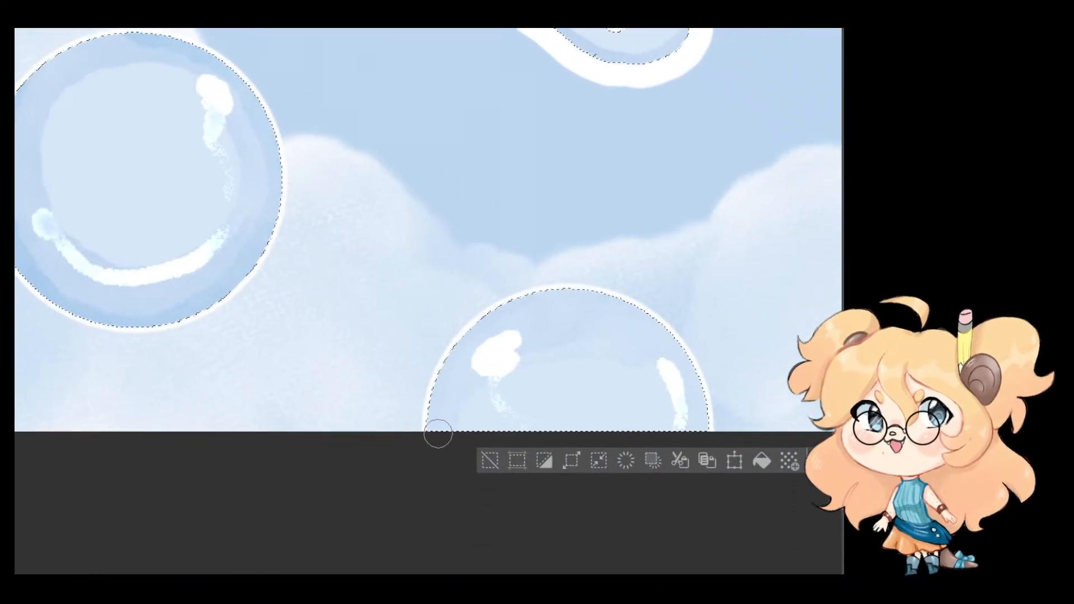
mouse_move(438, 434)
left_mouse_down()
mouse_move(440, 367)
mouse_move(456, 335)
mouse_move(521, 298)
mouse_move(508, 290)
mouse_move(454, 336)
mouse_move(432, 398)
mouse_move(466, 377)
mouse_move(519, 301)
mouse_move(611, 303)
mouse_move(665, 325)
left_mouse_up()
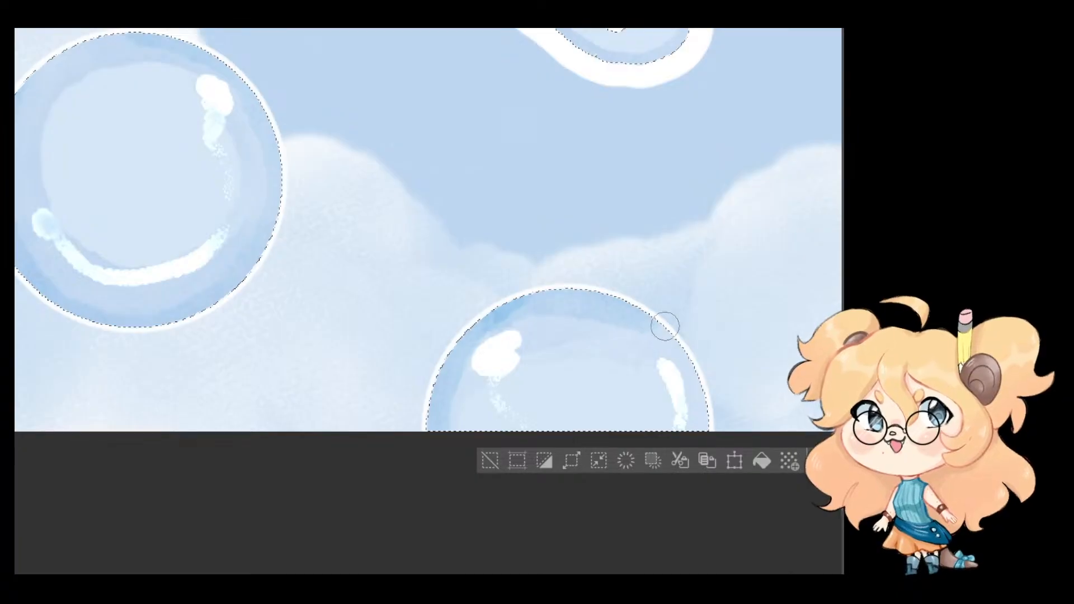
key("ctrl+z")
mouse_move(521, 289)
left_mouse_down()
mouse_move(622, 301)
mouse_move(694, 374)
left_mouse_up()
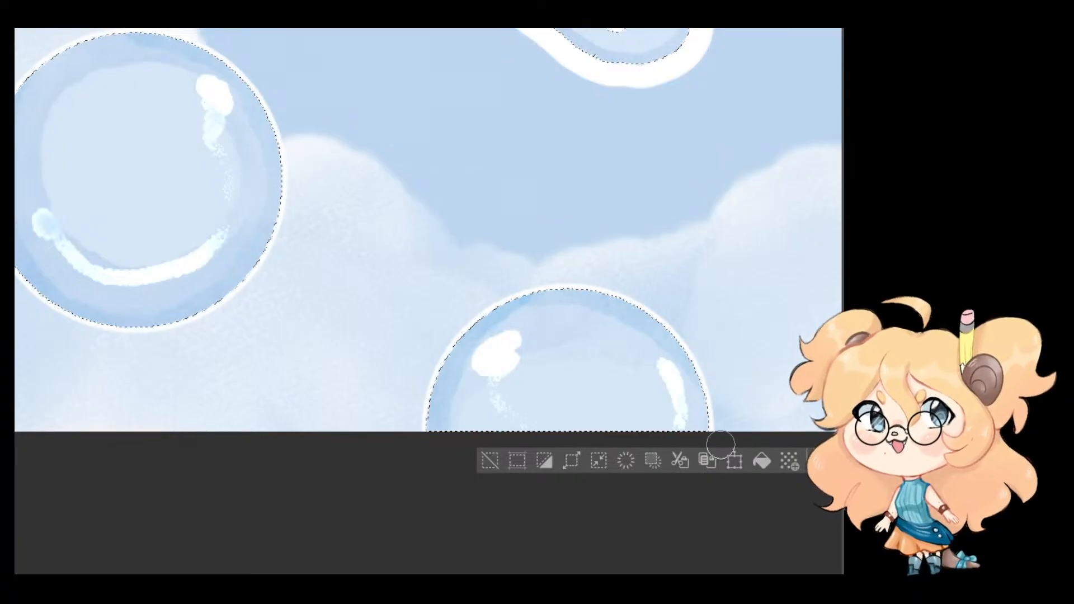
Step: Paint darker blue shading around the upper lobe, lower lobe and outer edges of the "B" in "Back"
scroll(660, 255, "up", 10)
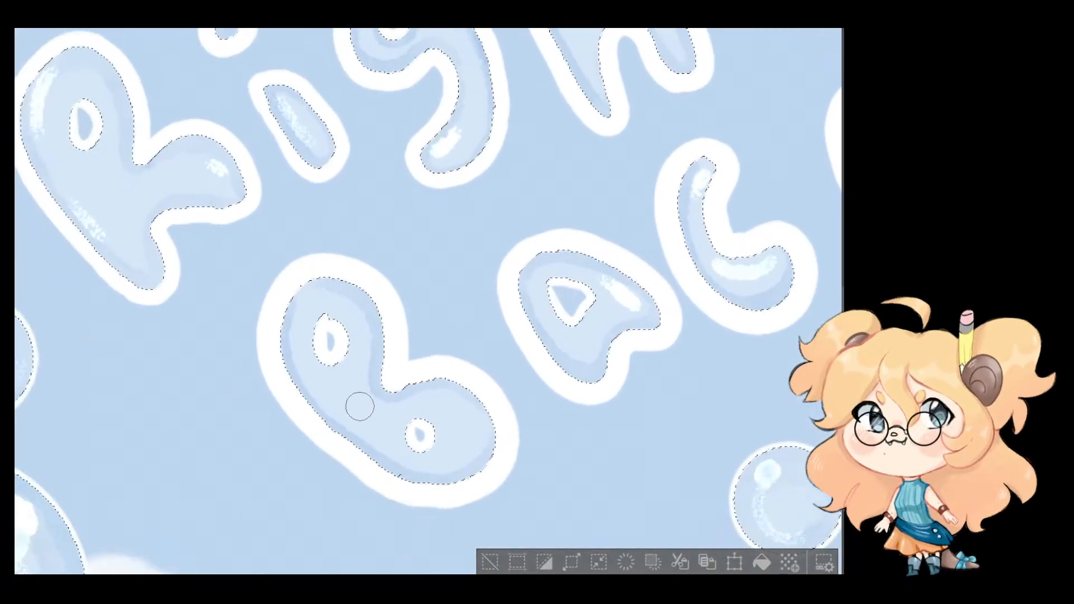
left_click_drag(360, 407, 355, 396)
left_click_drag(368, 298, 367, 353)
left_click_drag(330, 288, 363, 312)
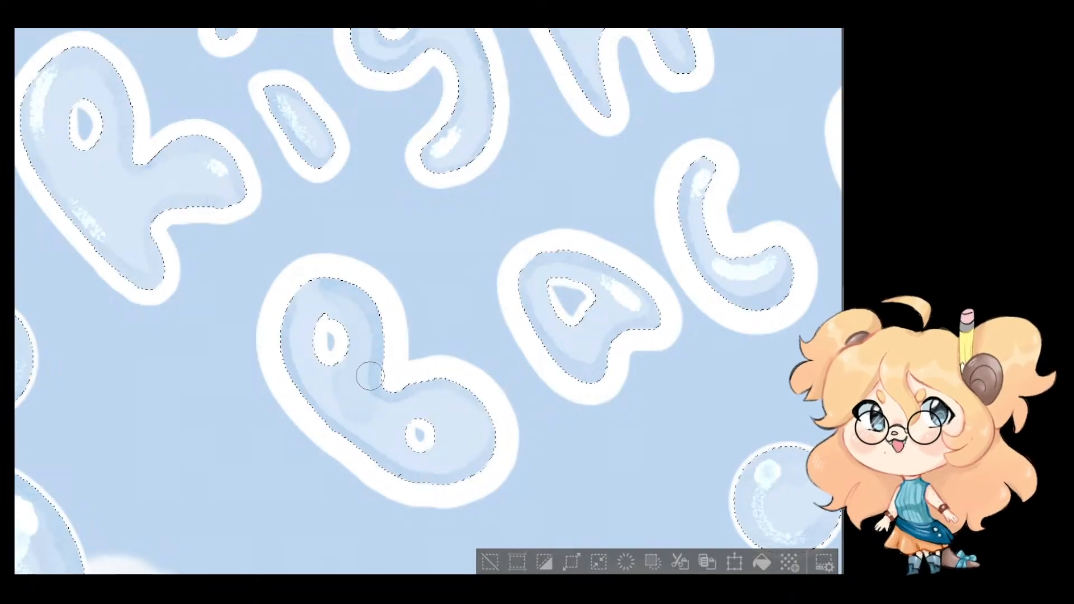
mouse_move(370, 375)
left_mouse_down()
mouse_move(451, 384)
mouse_move(481, 404)
mouse_move(496, 439)
mouse_move(480, 480)
left_mouse_up()
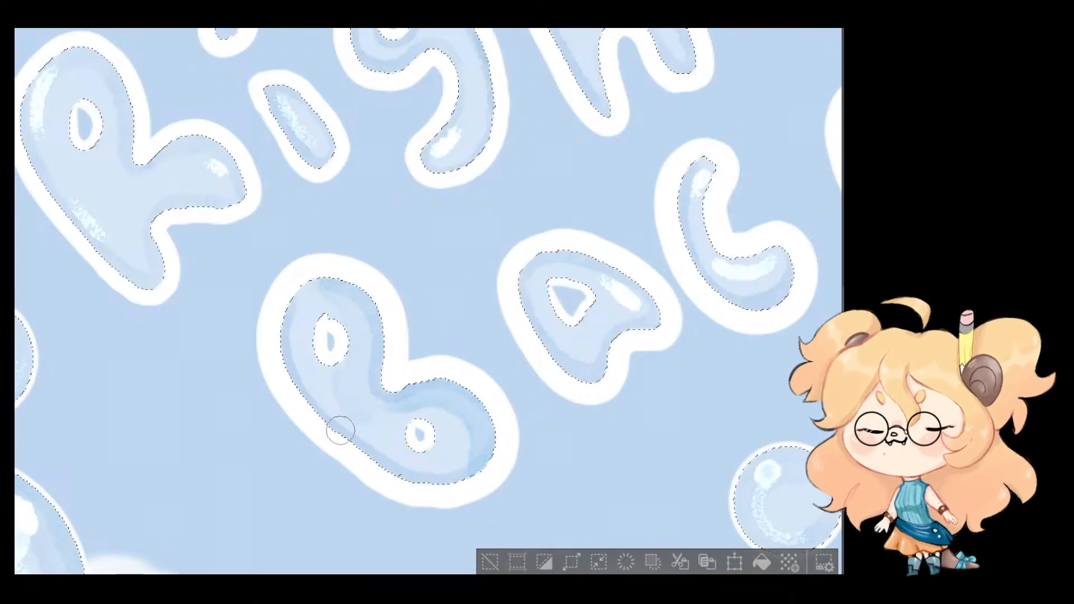
mouse_move(326, 269)
left_mouse_down()
mouse_move(298, 306)
mouse_move(283, 306)
left_mouse_up()
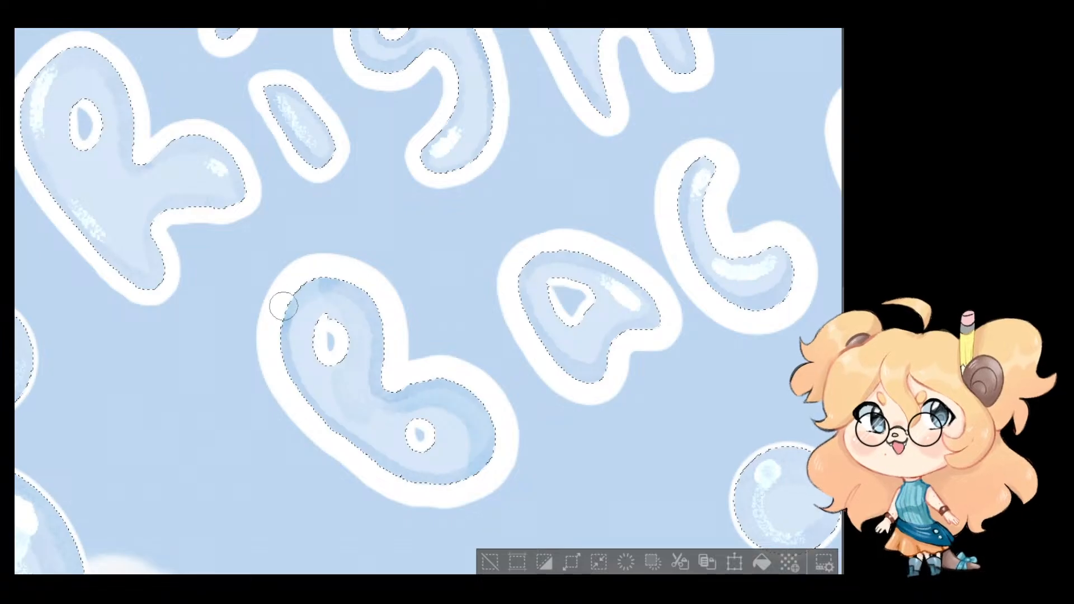
Step: Shade the edges of the "a" and the lower curve of the "c" in "Back" with darker blue
mouse_move(520, 302)
left_mouse_down()
mouse_move(528, 269)
mouse_move(524, 299)
mouse_move(538, 331)
mouse_move(582, 372)
mouse_move(642, 327)
left_mouse_up()
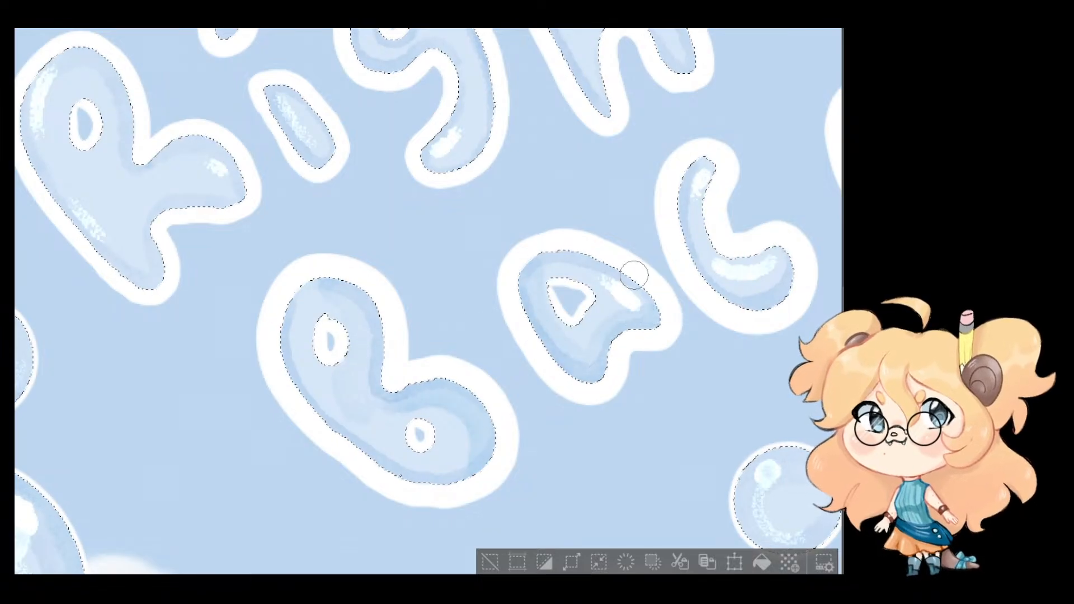
left_click_drag(634, 275, 436, 362)
mouse_move(510, 363)
left_mouse_down()
mouse_move(522, 383)
mouse_move(568, 379)
mouse_move(578, 325)
left_mouse_up()
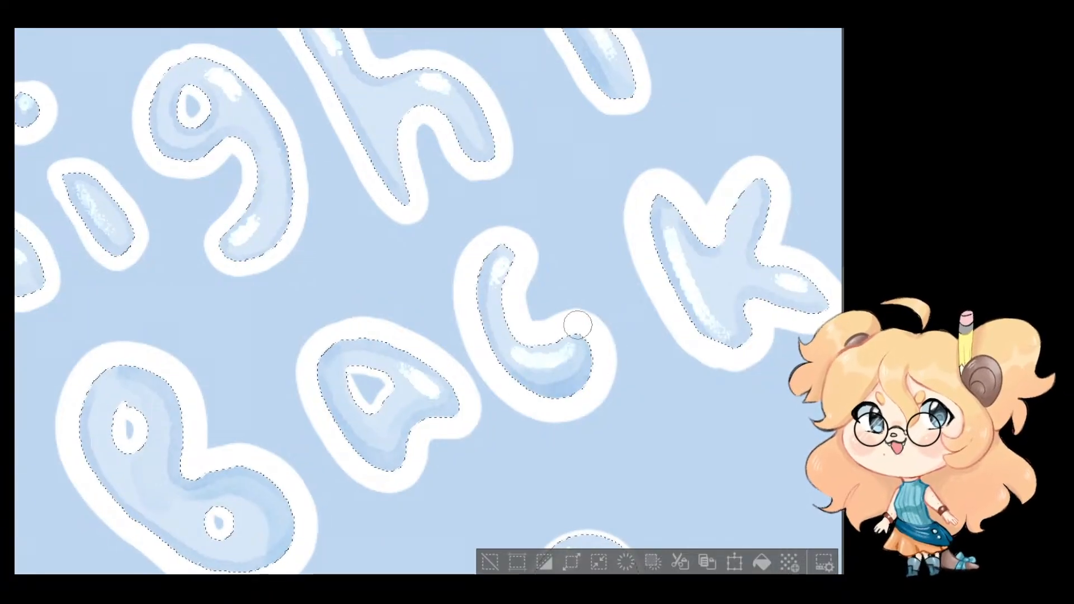
Step: Shade the arms of the "k" in "Back" and deepen the blue along the stem of the "t" in "Right"
left_click_drag(708, 214, 493, 230)
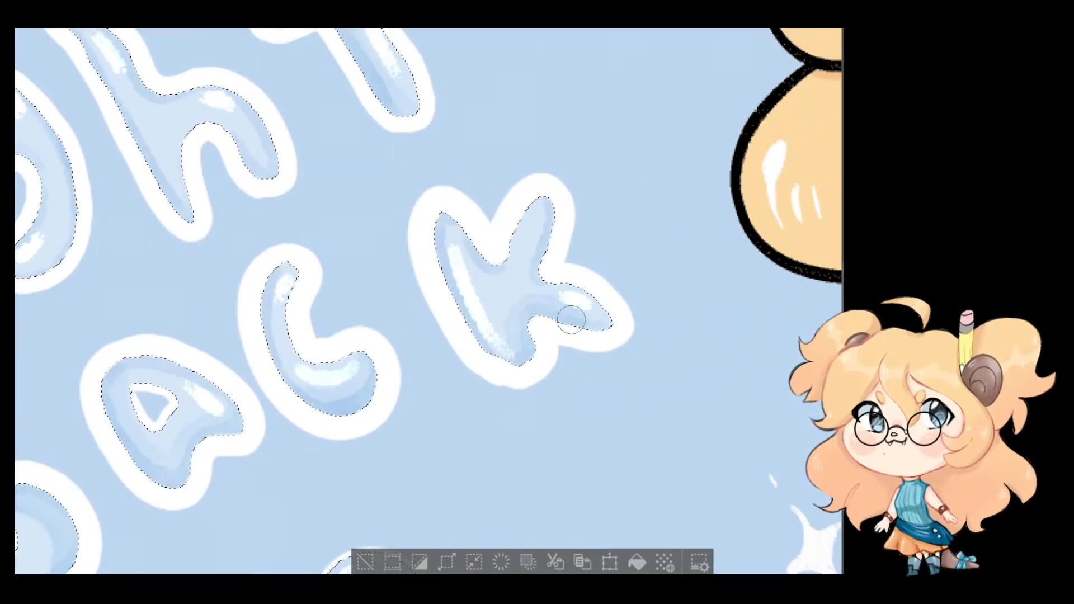
mouse_move(582, 274)
left_mouse_down()
mouse_move(532, 287)
mouse_move(552, 221)
mouse_move(535, 179)
mouse_move(480, 269)
mouse_move(452, 182)
left_mouse_up()
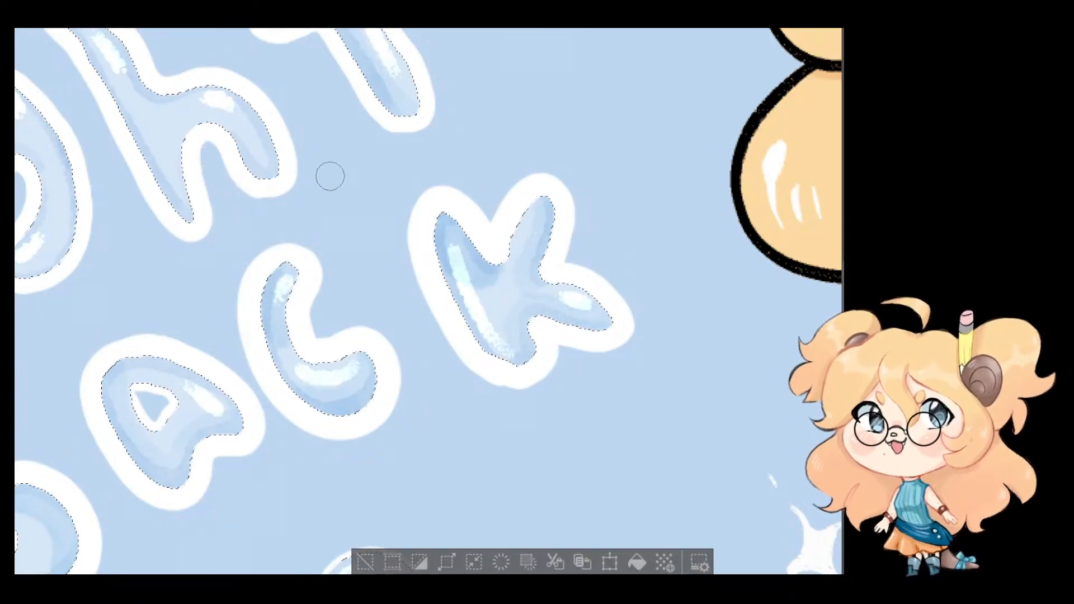
left_click_drag(356, 304, 569, 395)
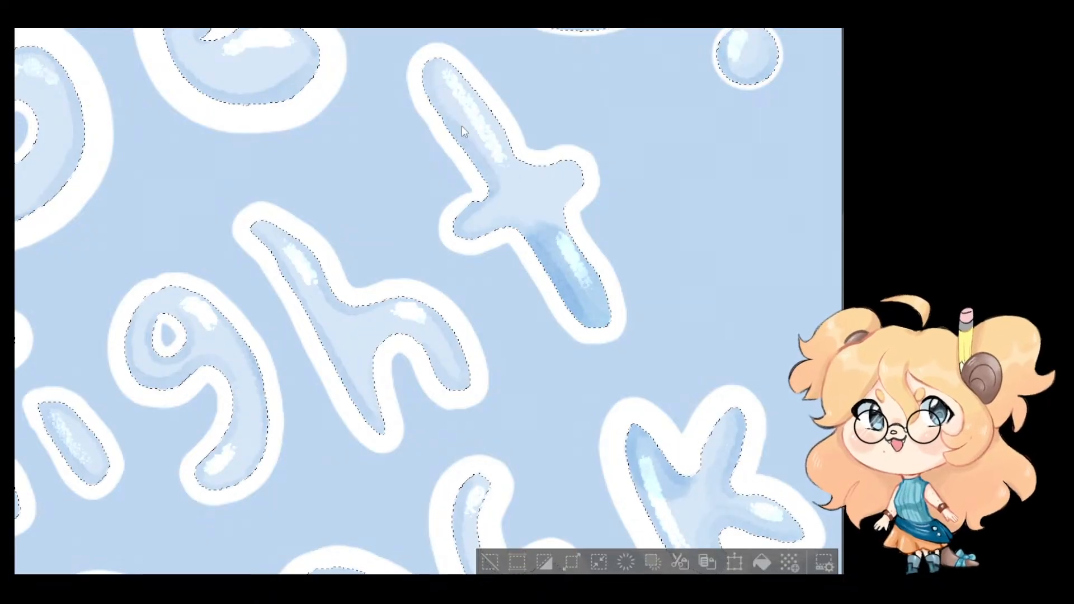
mouse_move(498, 182)
left_mouse_down()
mouse_move(418, 55)
mouse_move(429, 54)
mouse_move(496, 156)
mouse_move(506, 259)
mouse_move(506, 176)
left_mouse_up()
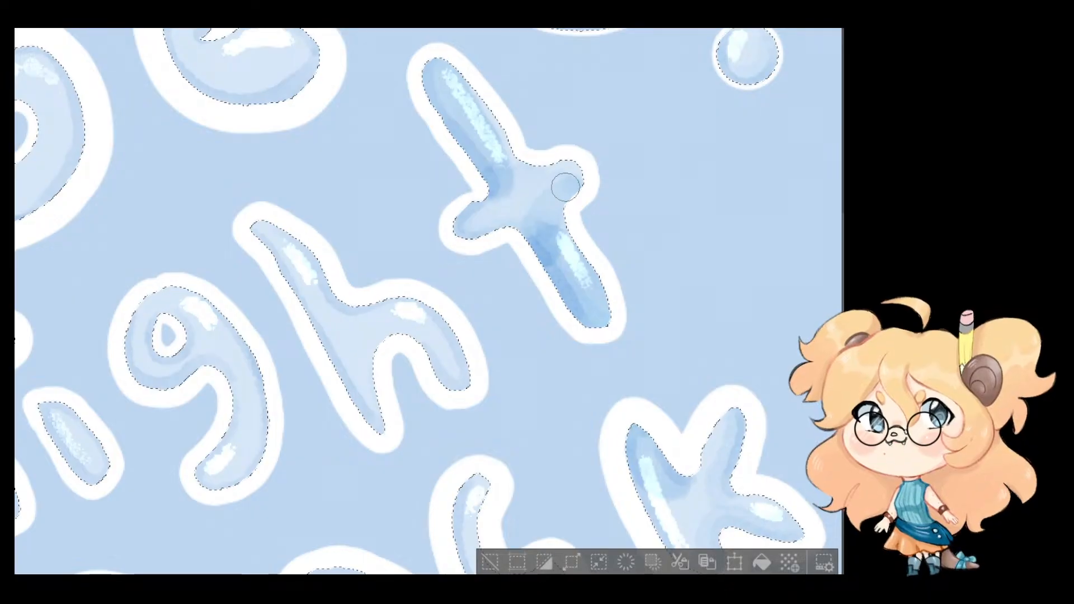
Step: Temporarily clear the selection to examine the lettering's shading in the full illustration, and restore the selection
key("ctrl+0")
scroll(690, 174, "down", 1)
left_click_drag(712, 183, 675, 256)
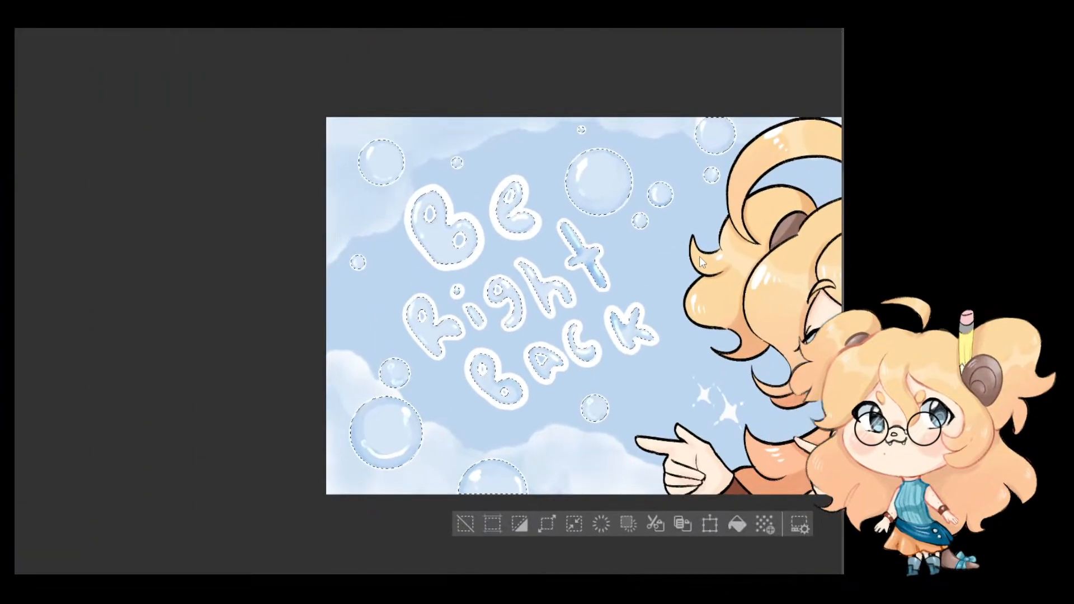
key("ctrl+d")
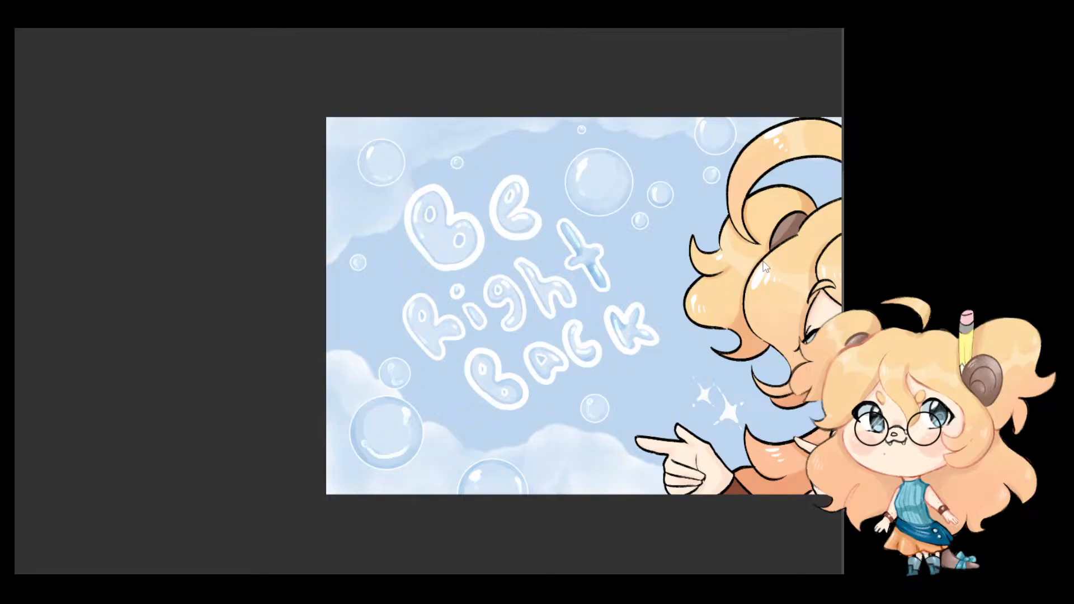
key("ctrl+z")
Step: Paint darker blue shading on the lower lobe and inner stem of the "e" in "Be"
scroll(584, 310, "up", 4)
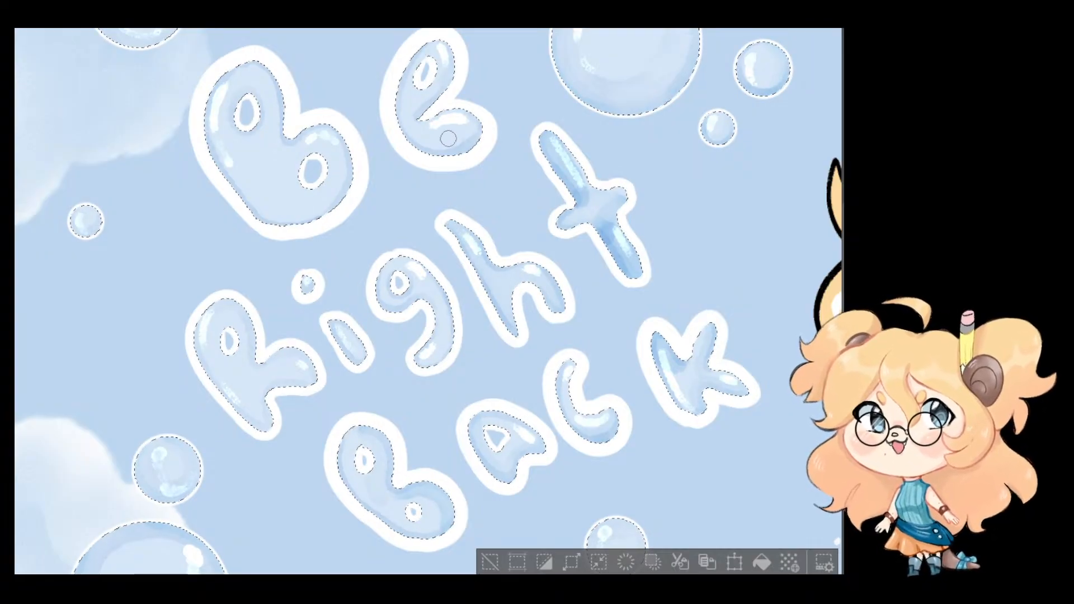
left_click_drag(460, 116, 448, 140)
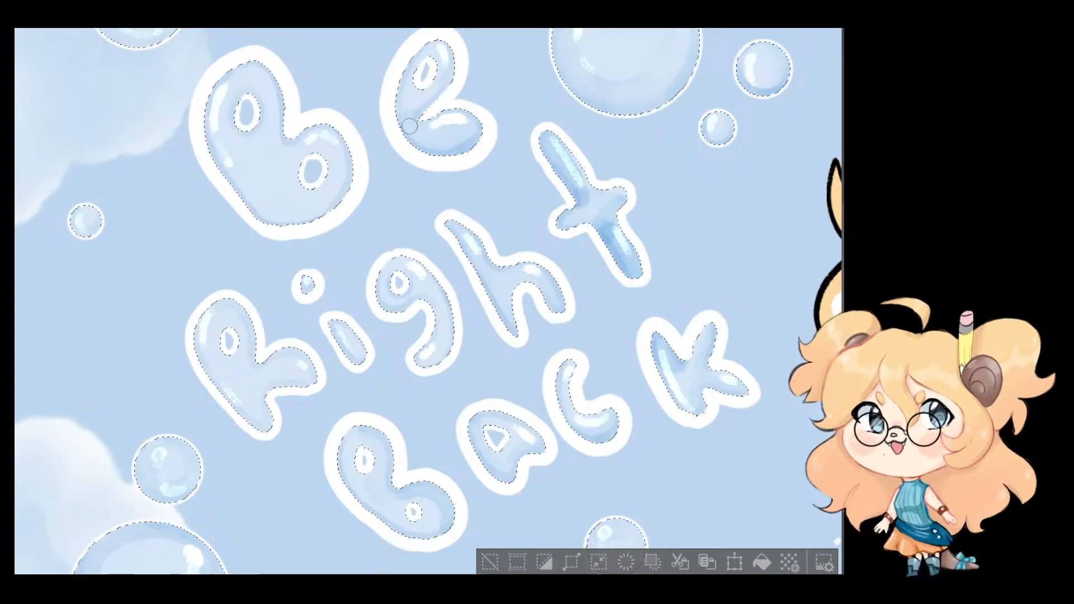
mouse_move(429, 95)
left_mouse_down()
mouse_move(446, 53)
mouse_move(482, 162)
left_mouse_up()
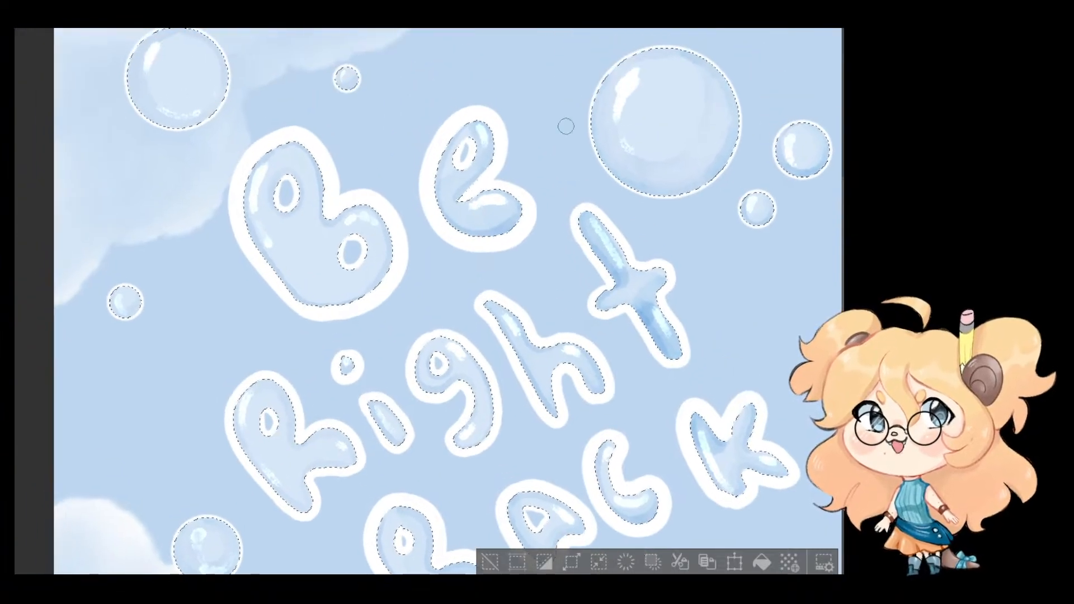
Step: Shade the edges of the large bubble, the upper corner bubble and the small bubble beside "Be" with darker blue
mouse_move(616, 71)
left_mouse_down()
mouse_move(603, 116)
mouse_move(615, 160)
mouse_move(628, 137)
left_mouse_up()
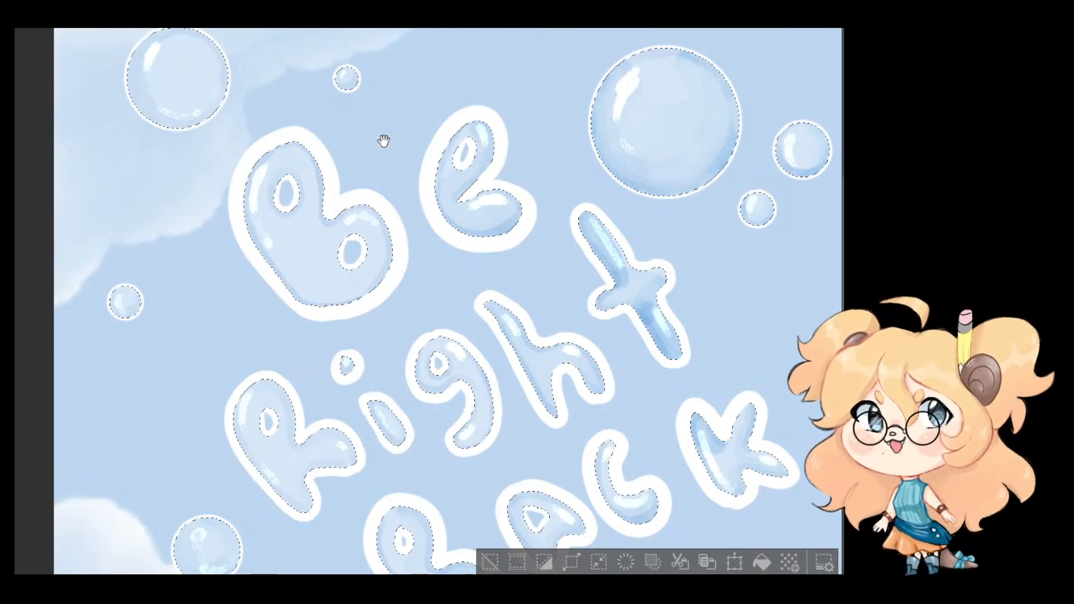
left_click_drag(172, 82, 345, 196)
mouse_move(308, 161)
left_mouse_down()
mouse_move(330, 241)
mouse_move(360, 238)
mouse_move(389, 193)
mouse_move(379, 158)
mouse_move(345, 139)
mouse_move(310, 169)
mouse_move(364, 162)
left_mouse_up()
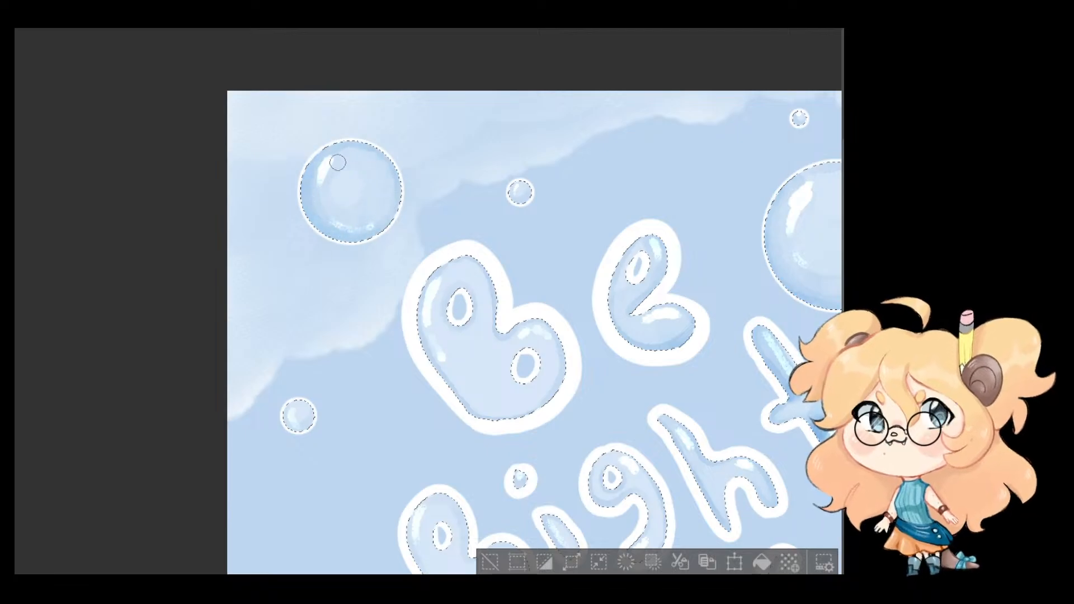
left_click_drag(281, 406, 284, 424)
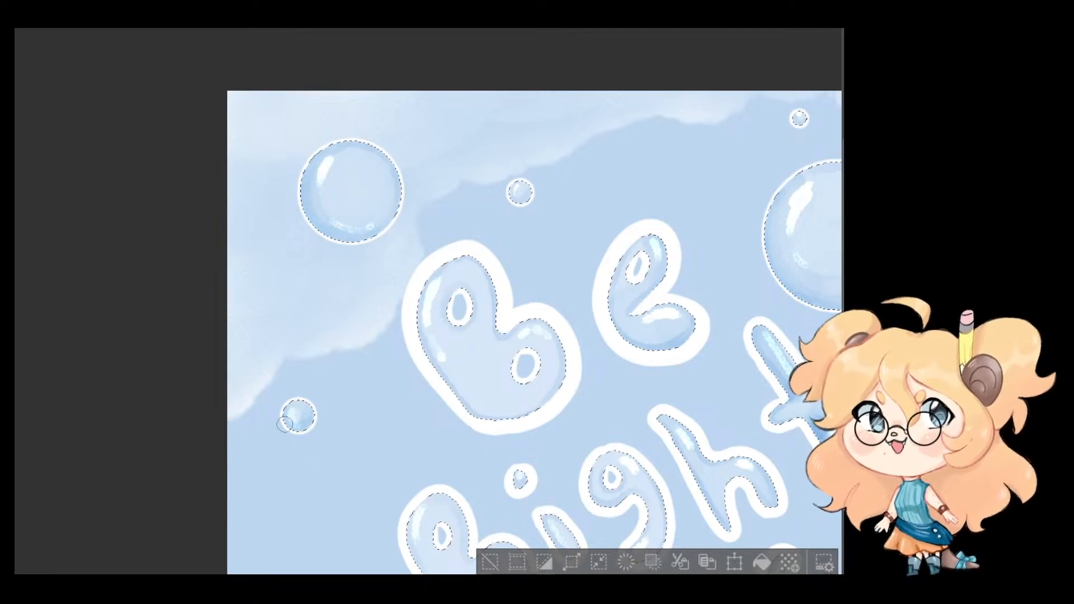
Step: Deepen the blue shading along the stem, lower curve and edges of the "B" in "Be"
left_click_drag(476, 384, 414, 363)
left_click_drag(367, 347, 428, 406)
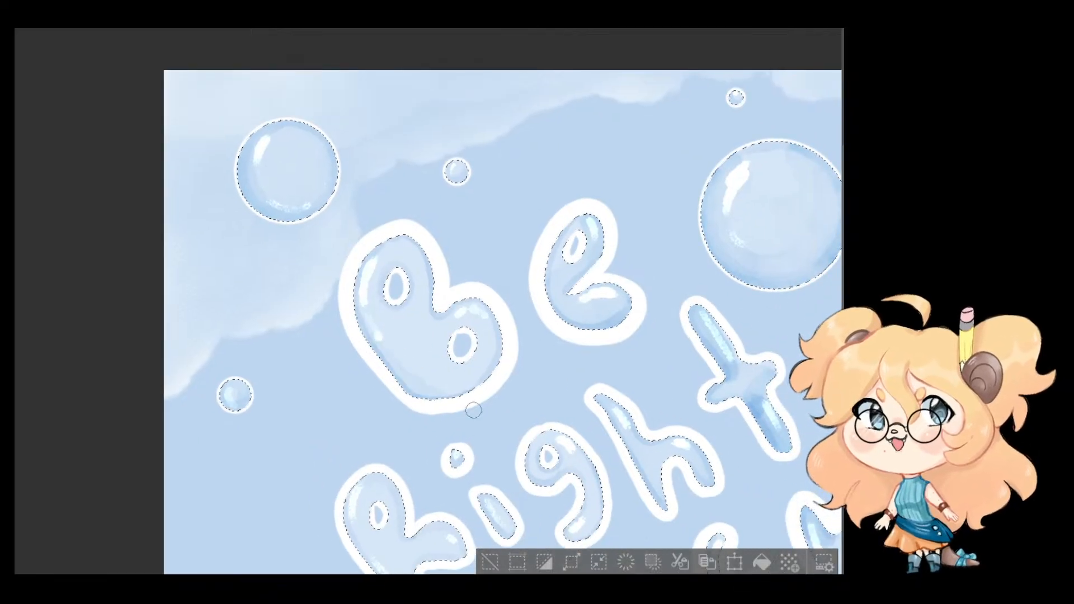
left_click_drag(380, 341, 510, 386)
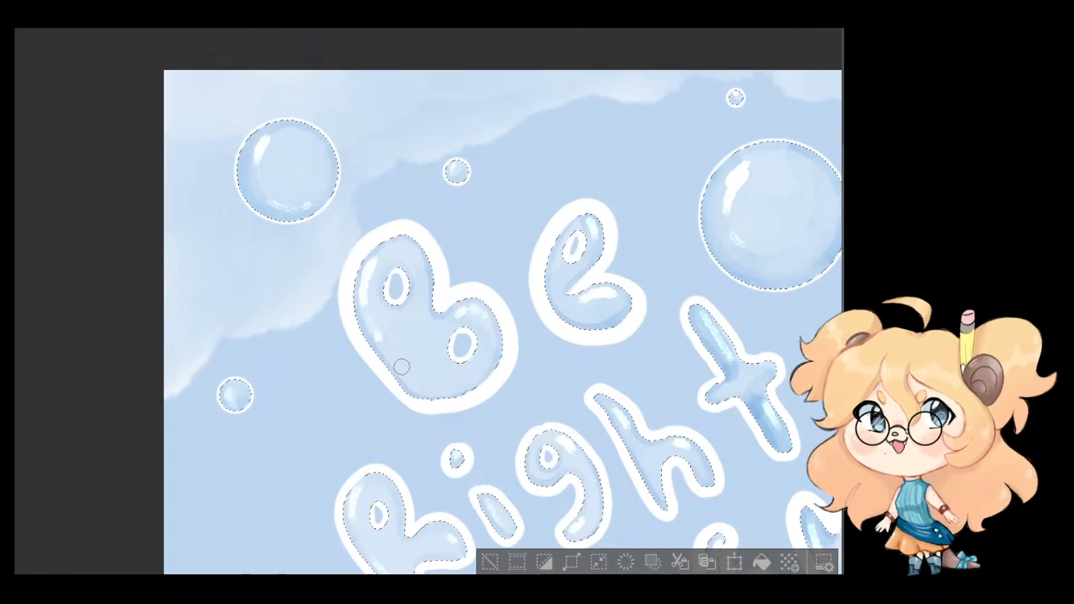
left_click_drag(402, 366, 469, 387)
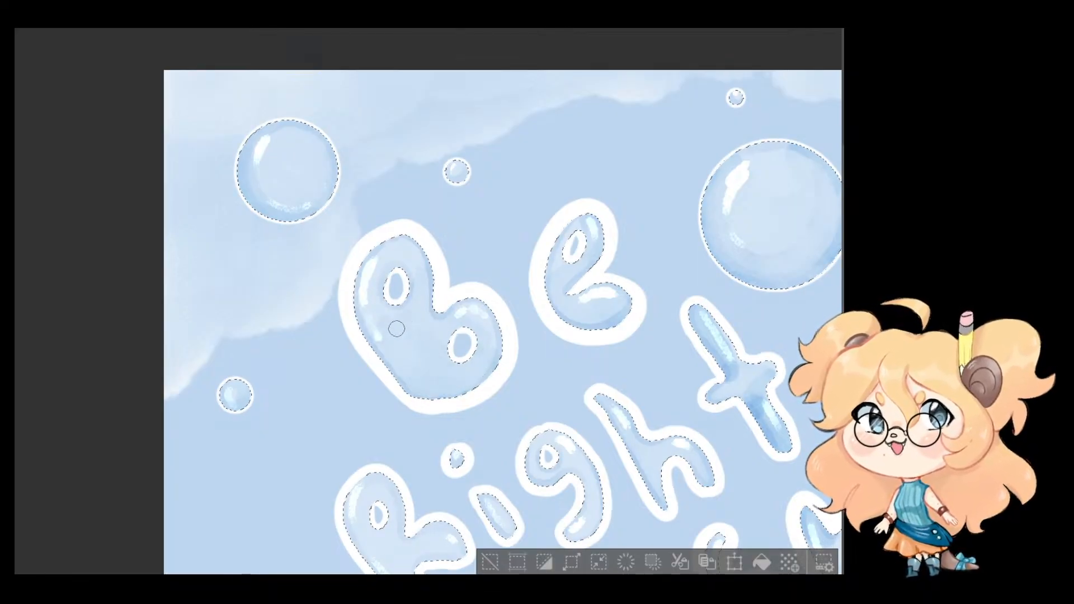
mouse_move(496, 334)
left_mouse_down()
mouse_move(411, 243)
mouse_move(404, 217)
left_mouse_up()
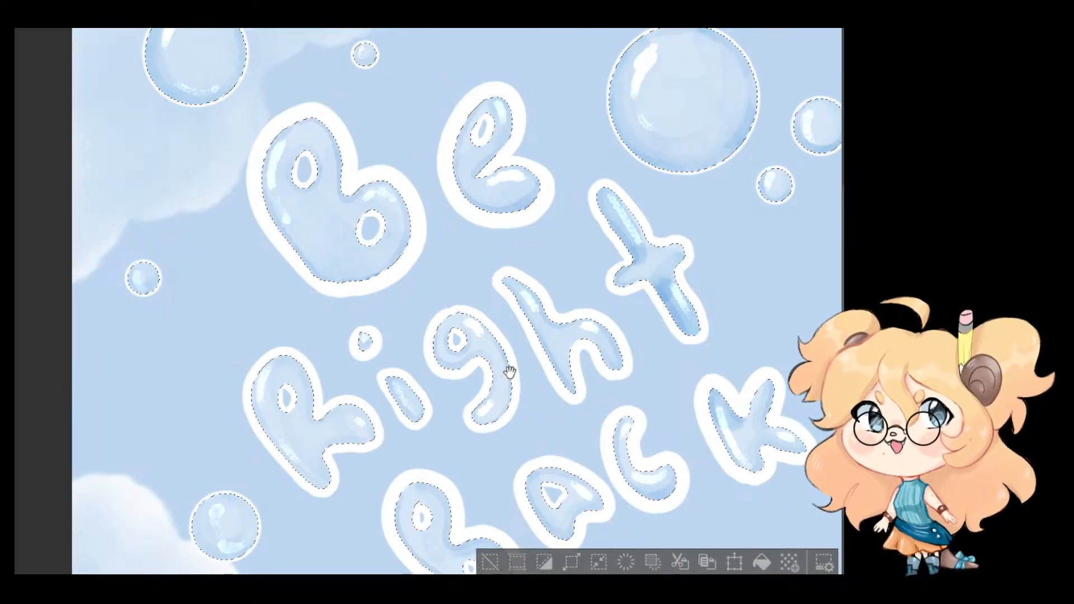
Step: Paint darker blue shading along the edges and lower lobe of the "B" in "Back"
left_click_drag(509, 373, 492, 269)
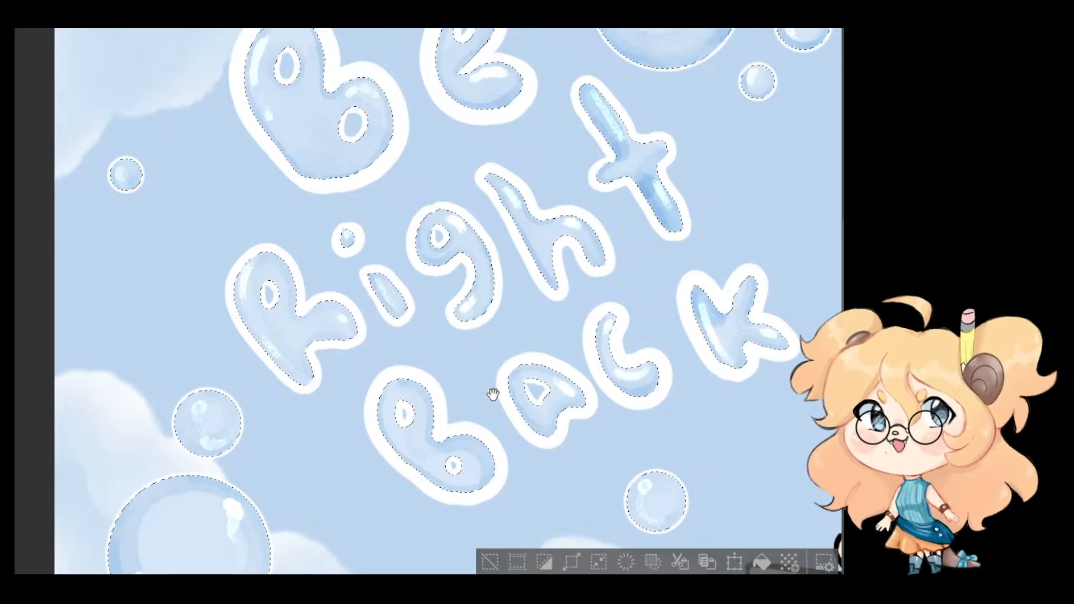
left_click_drag(492, 394, 486, 334)
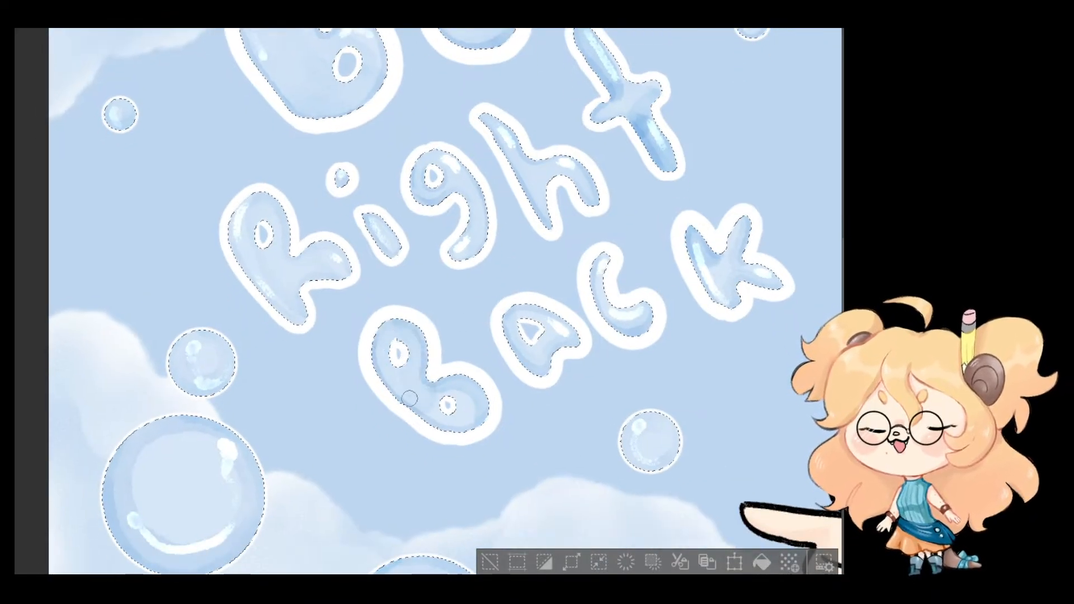
mouse_move(454, 421)
left_mouse_down()
mouse_move(484, 398)
mouse_move(436, 386)
left_mouse_up()
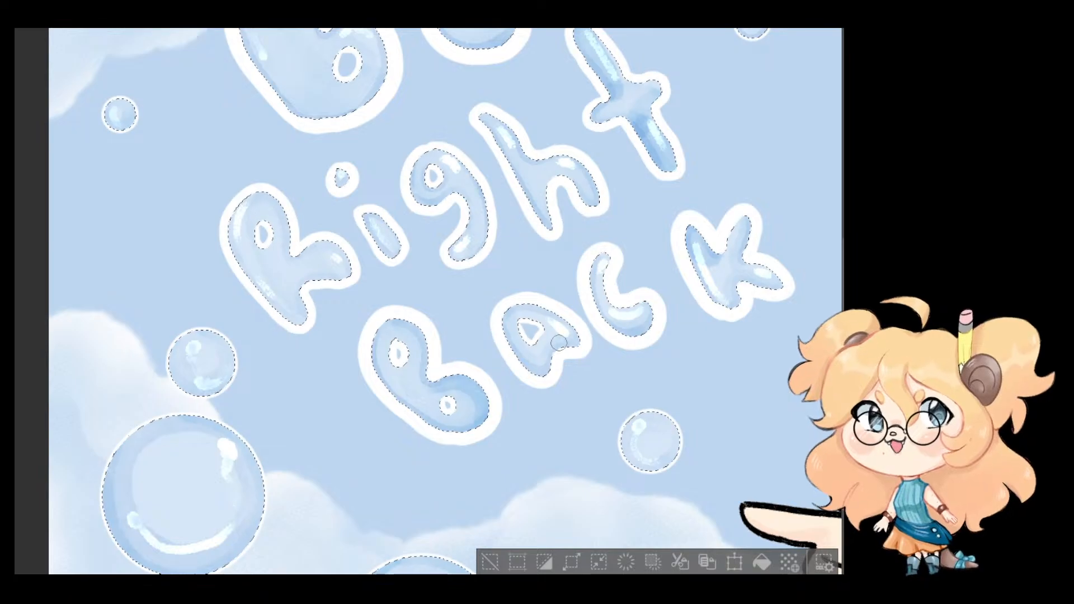
left_click_drag(540, 338, 611, 386)
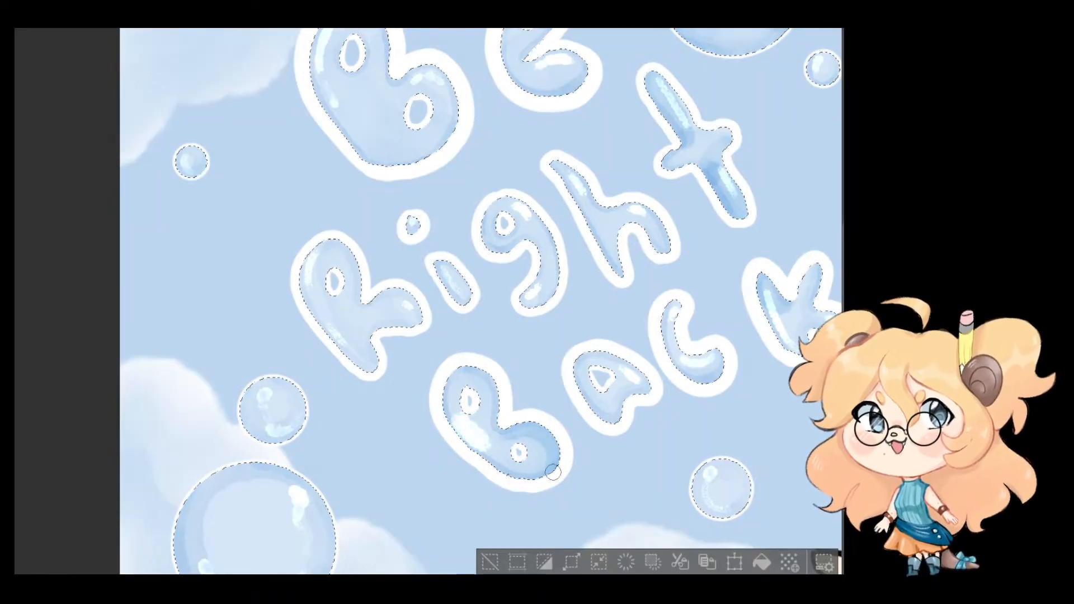
left_click_drag(460, 417, 495, 447)
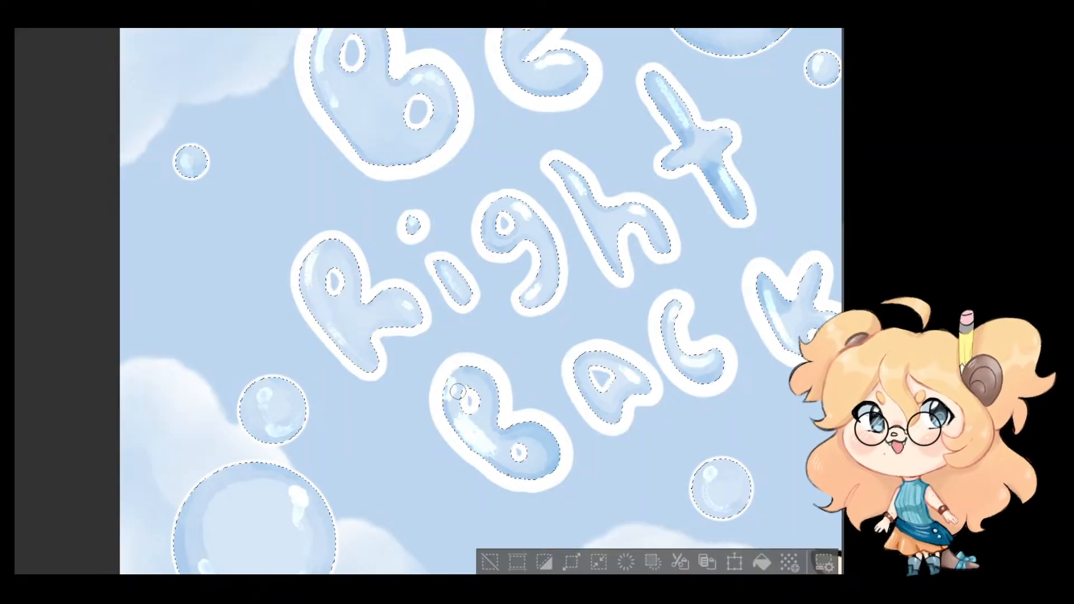
left_click_drag(452, 381, 453, 408)
key("ctrl+z")
key("ctrl+z")
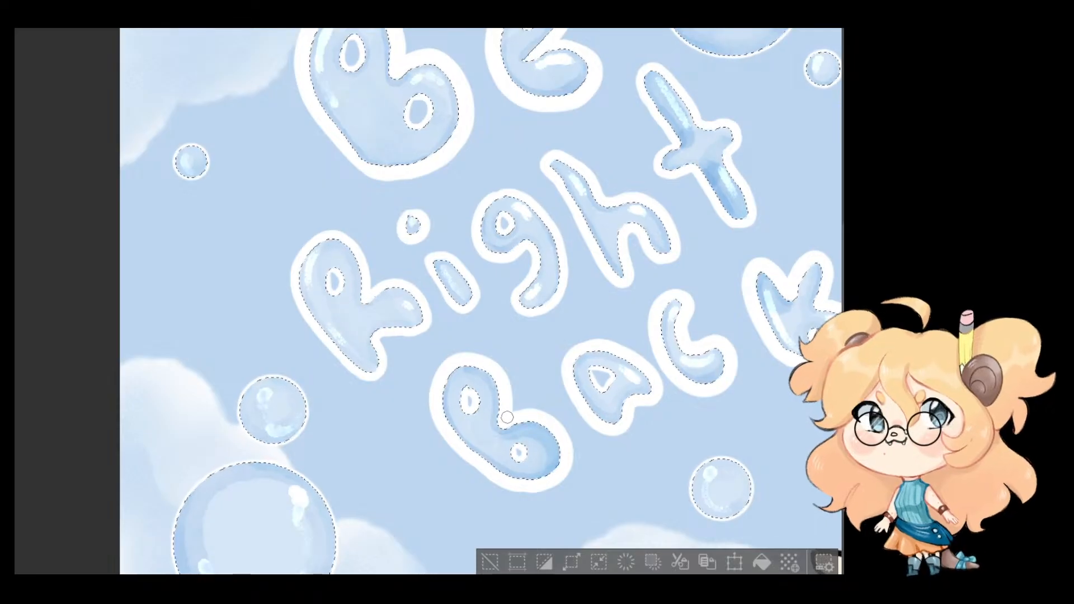
Step: Paint white highlights on the stems of the "B" in "Back" and the "R" in "Right", and the bottom curve of the "B" in "Be"
scroll(507, 416, "up", 3)
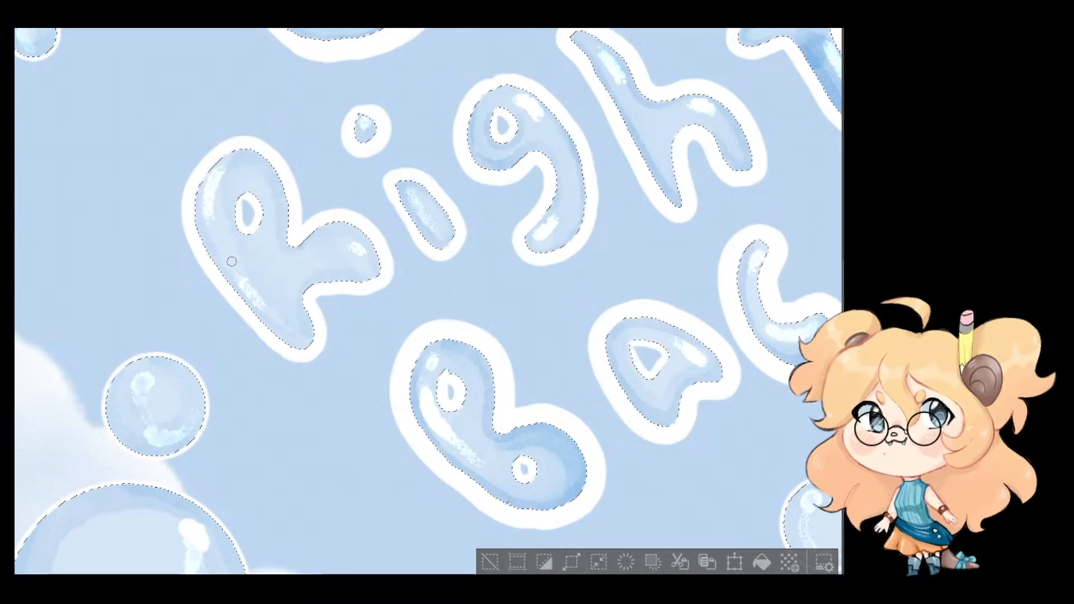
mouse_move(249, 284)
left_mouse_down()
mouse_move(289, 314)
mouse_move(243, 283)
mouse_move(283, 290)
left_mouse_up()
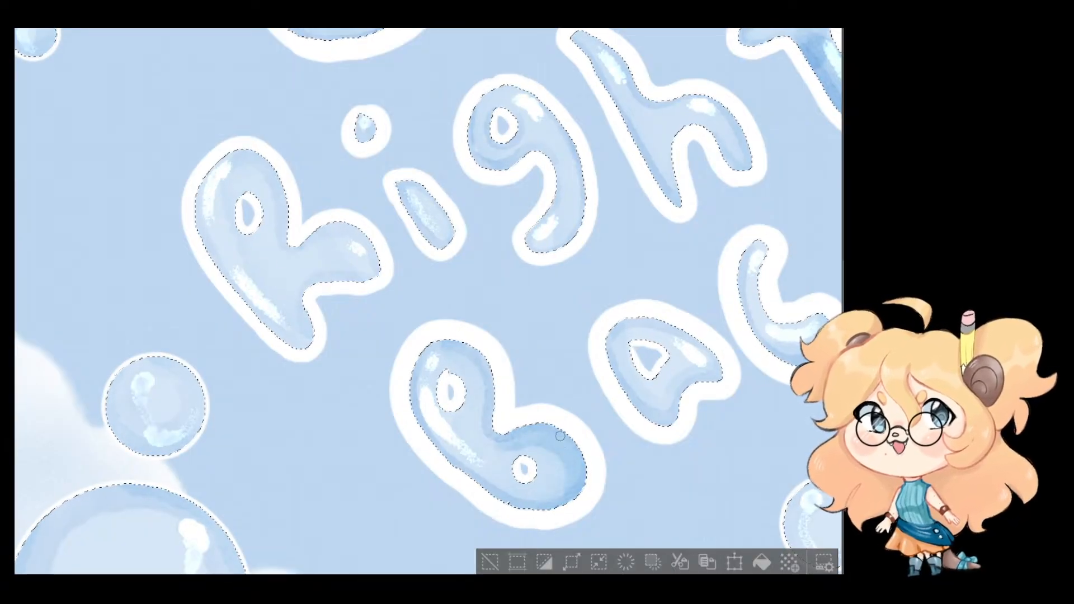
scroll(560, 436, "down", 2)
left_click_drag(445, 408, 327, 520)
scroll(414, 353, "up", 1)
left_click_drag(414, 353, 444, 488)
scroll(443, 487, "up", 1)
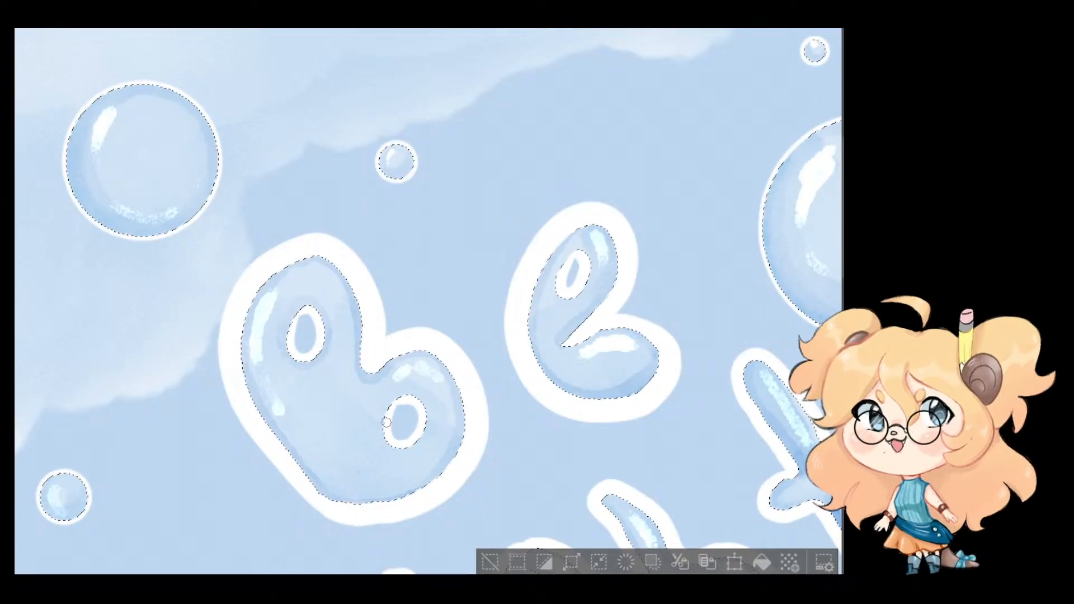
left_click_drag(334, 483, 405, 480)
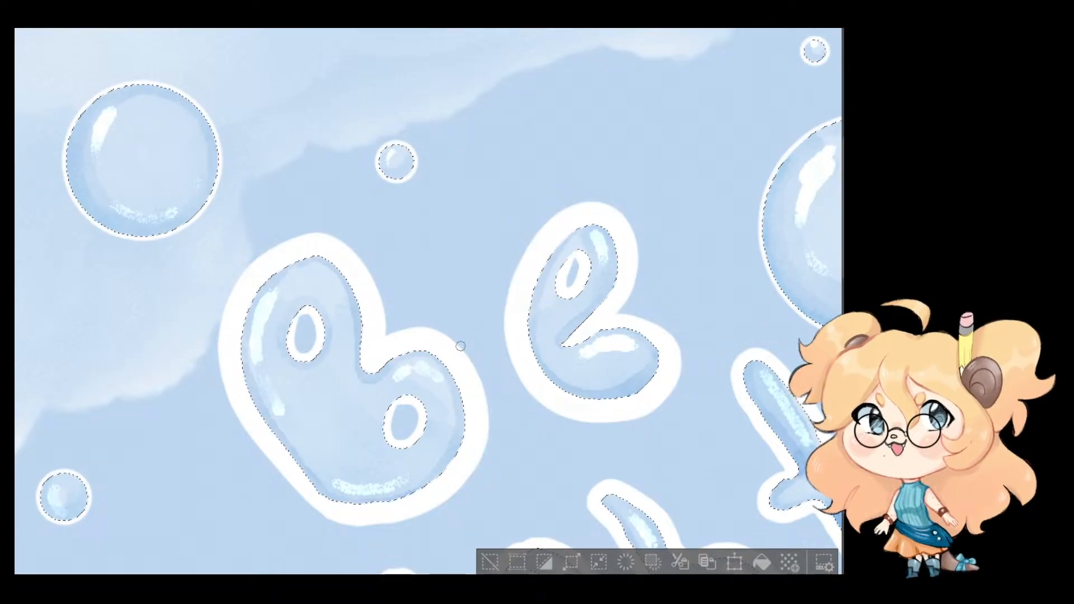
Step: Clear the selection around the bubbles and lettering to view the full illustration
scroll(460, 347, "down", 5)
left_click_drag(460, 347, 391, 297)
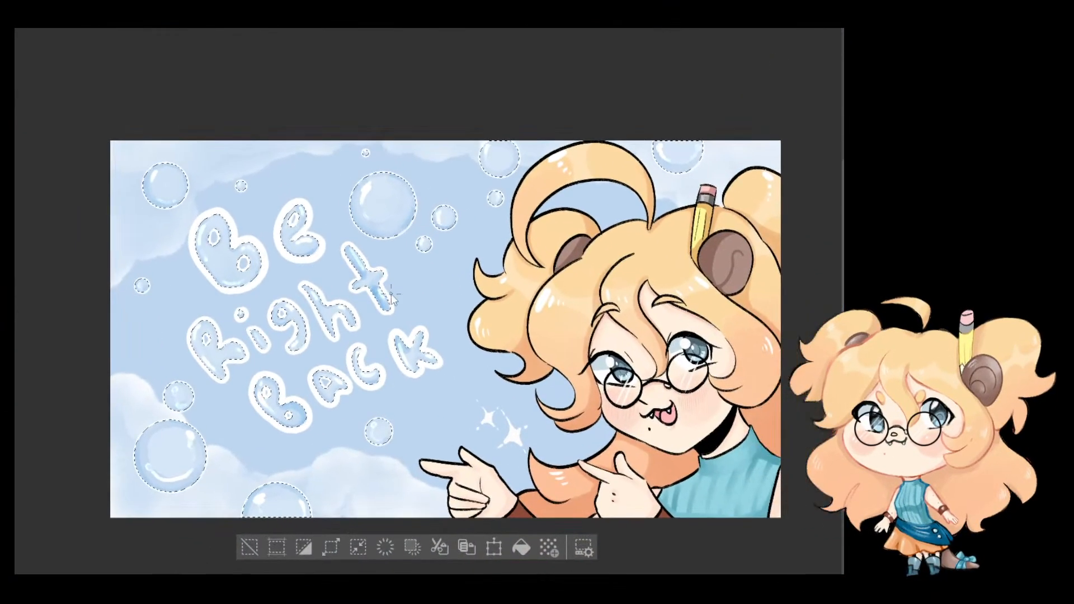
key("ctrl+d")
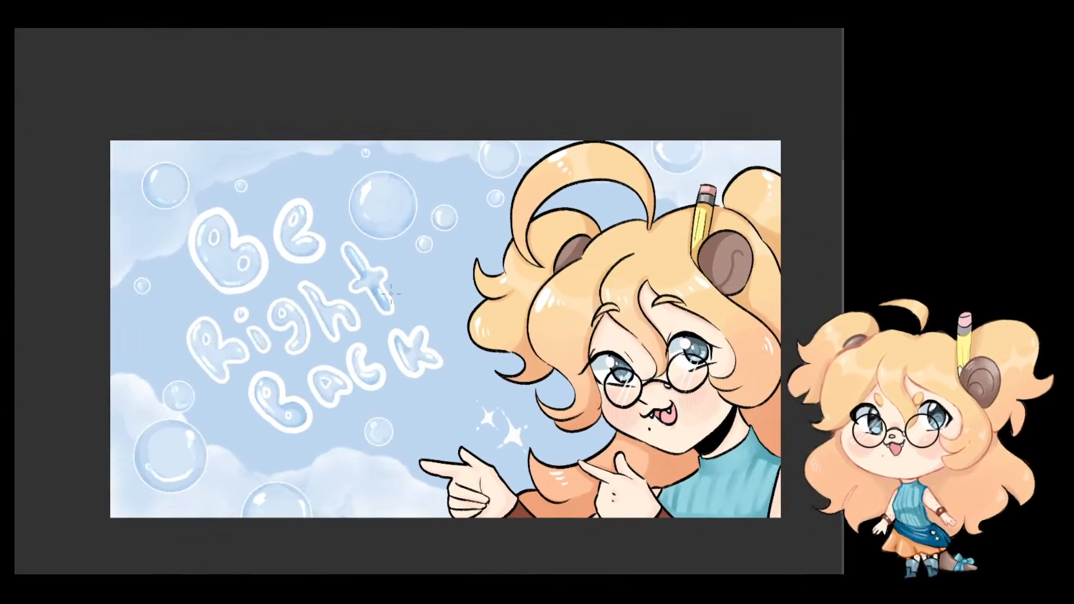
scroll(463, 272, "right", 3)
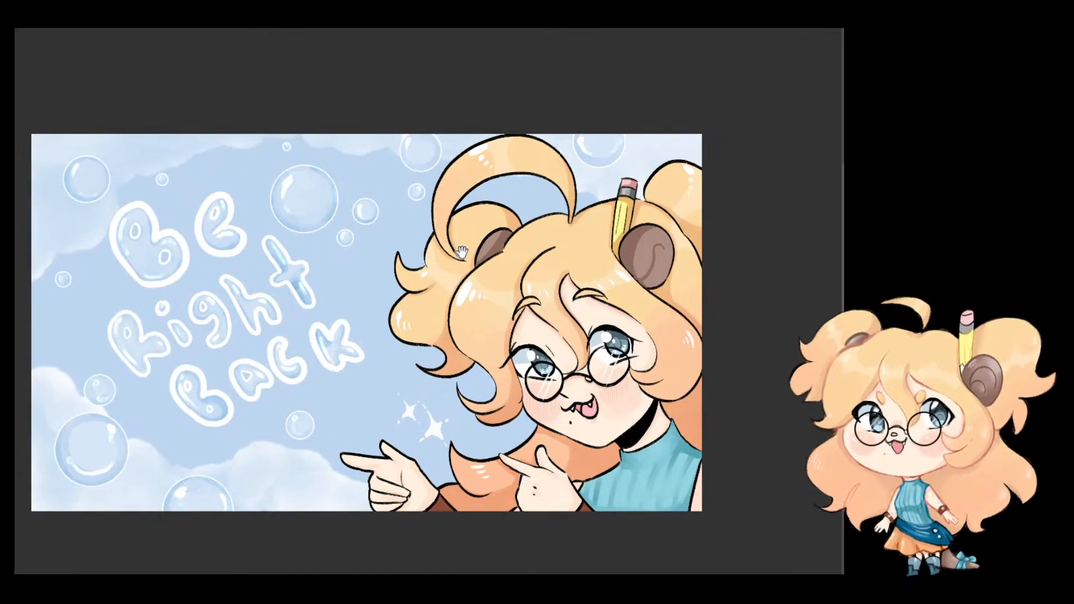
Step: Select the character's whole silhouette, including the pencil, and expand the selection slightly beyond the black line art
scroll(481, 253, "up", 2)
left_click_drag(602, 302, 507, 259)
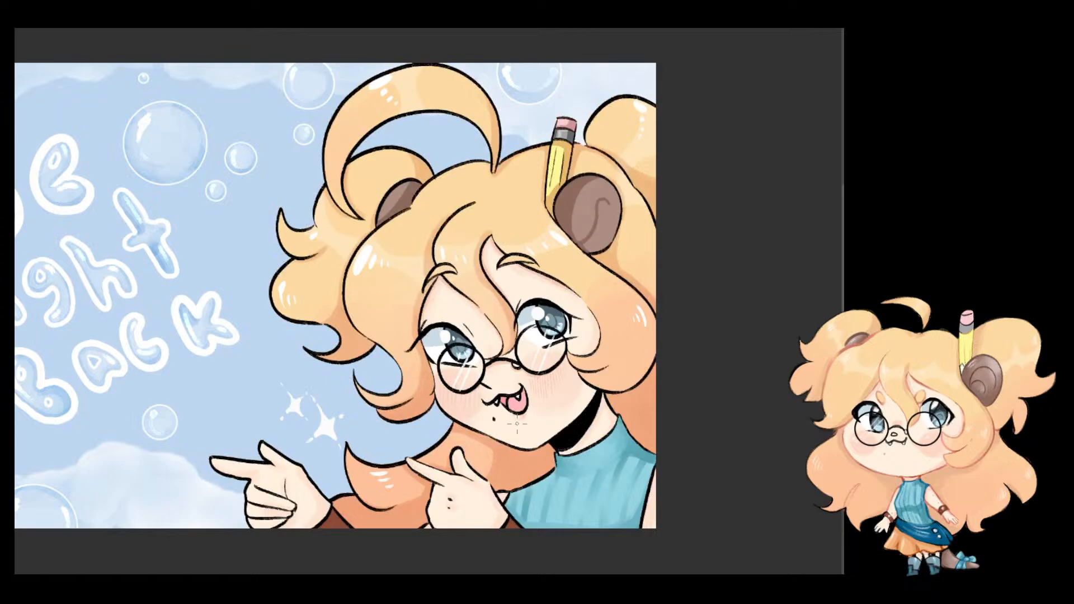
left_click(393, 456)
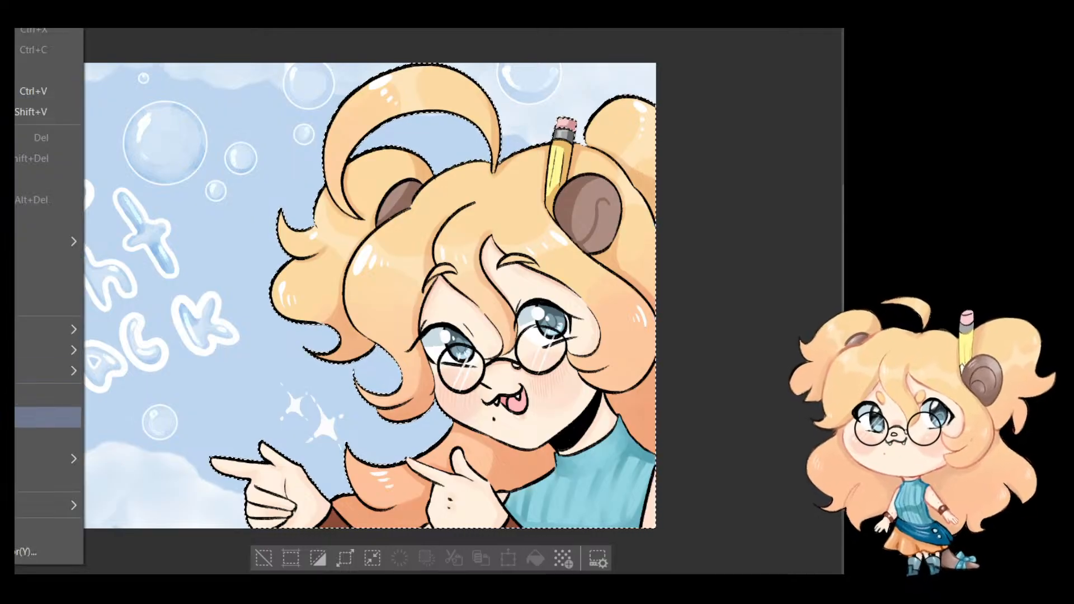
left_click(557, 433)
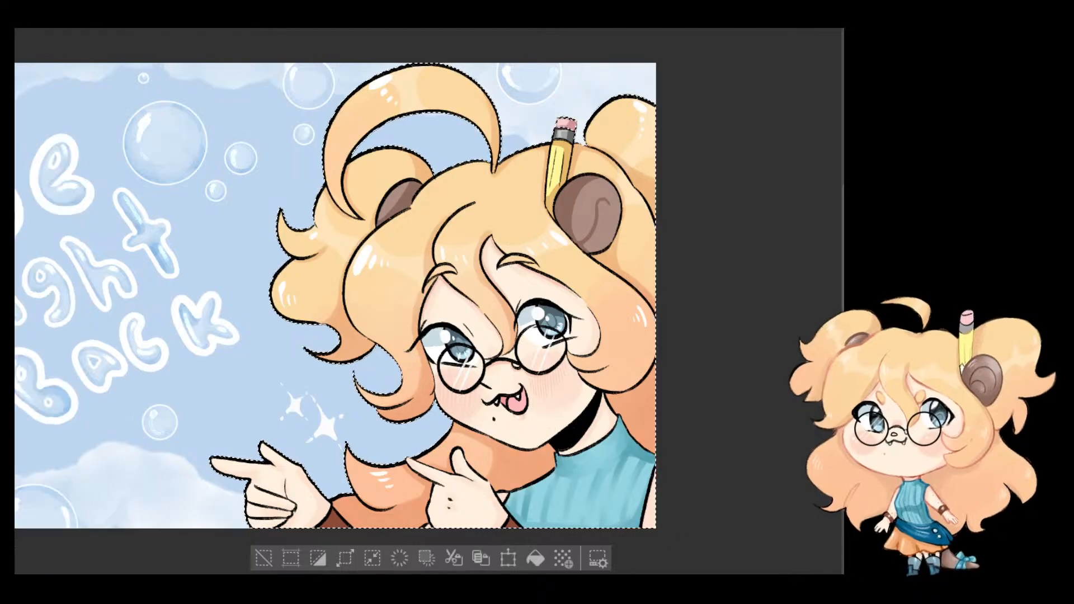
key("alt+e")
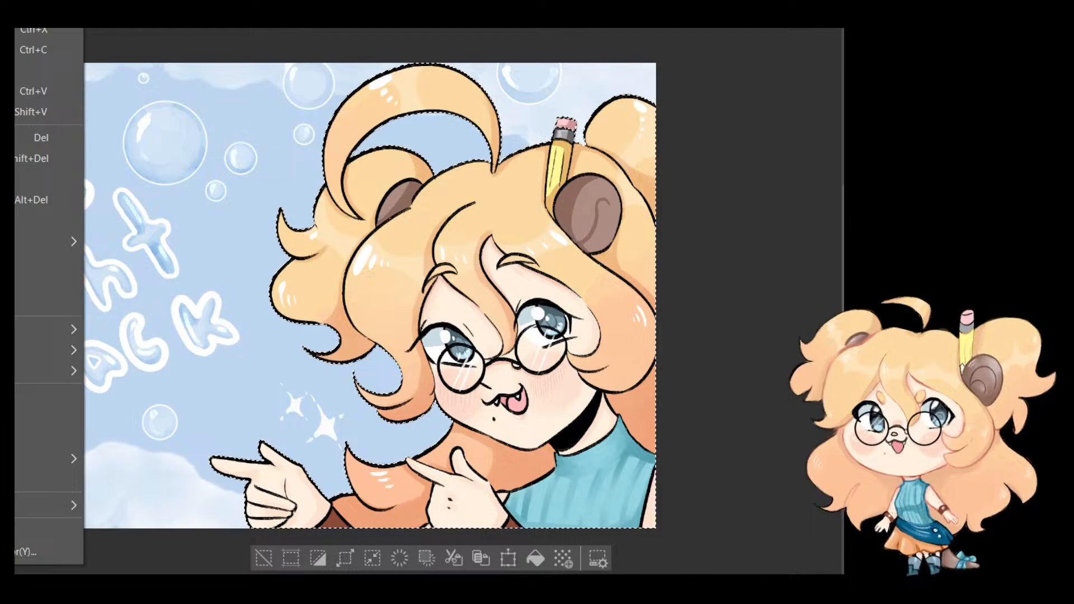
left_click(515, 183)
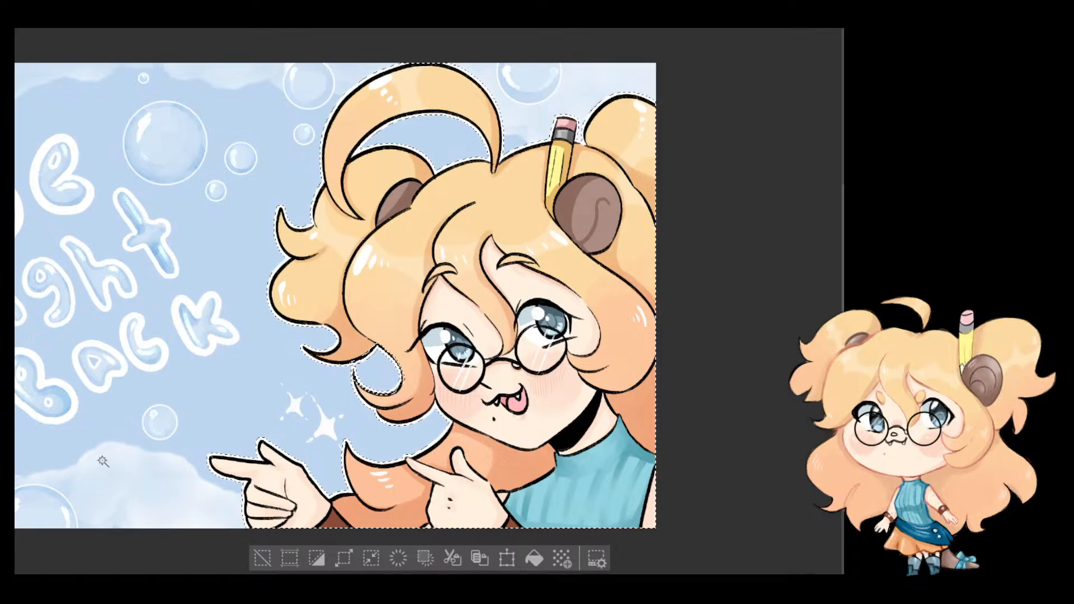
Step: Add a white outline around the character's silhouette and clear the selection
left_click(16, 29)
left_click(23, 264)
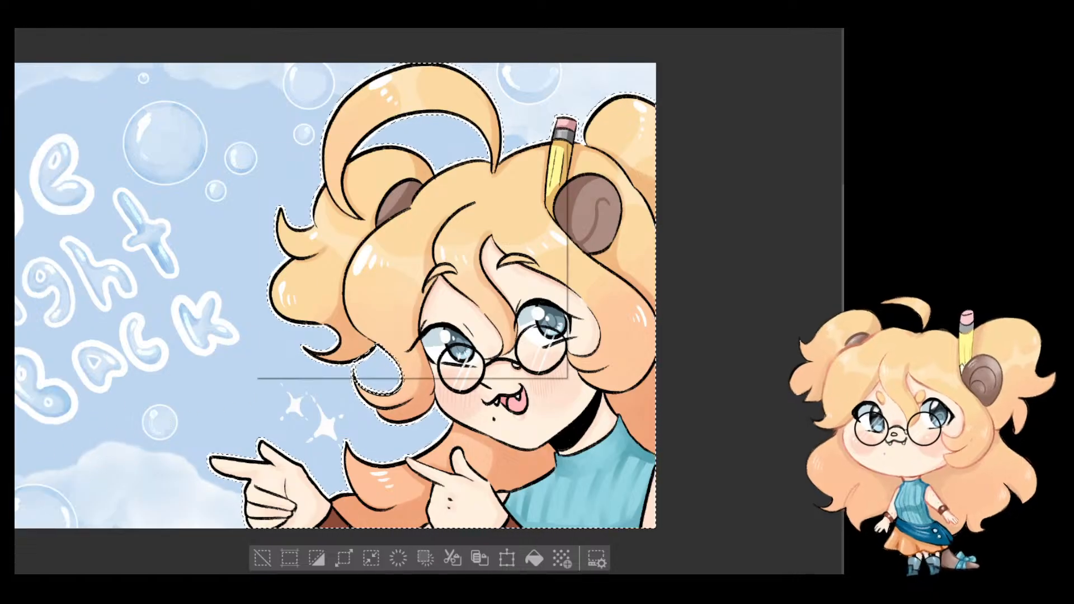
left_click(541, 185)
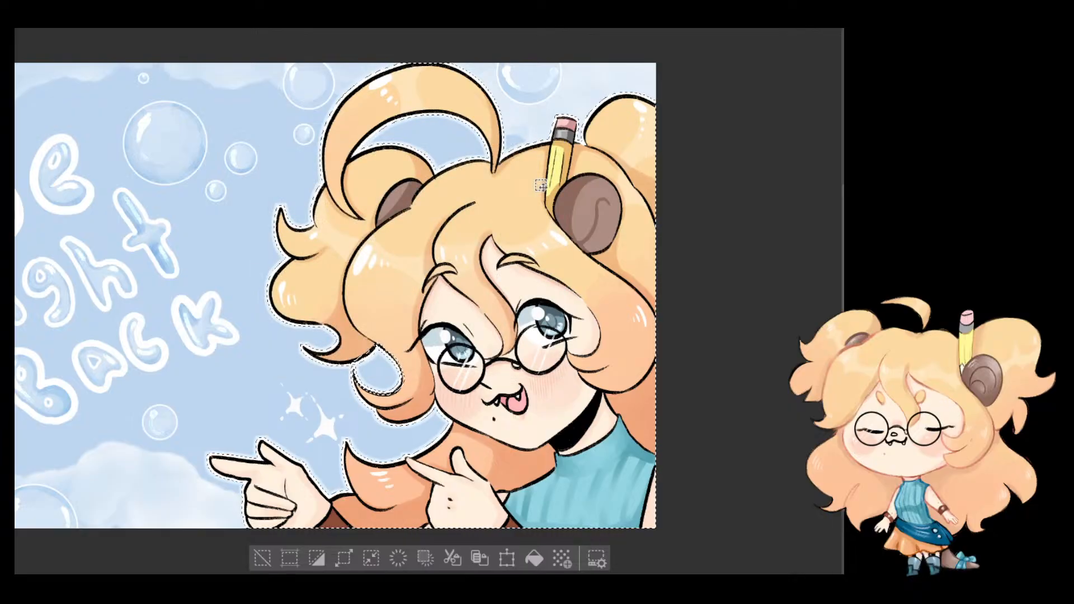
key("ctrl+d")
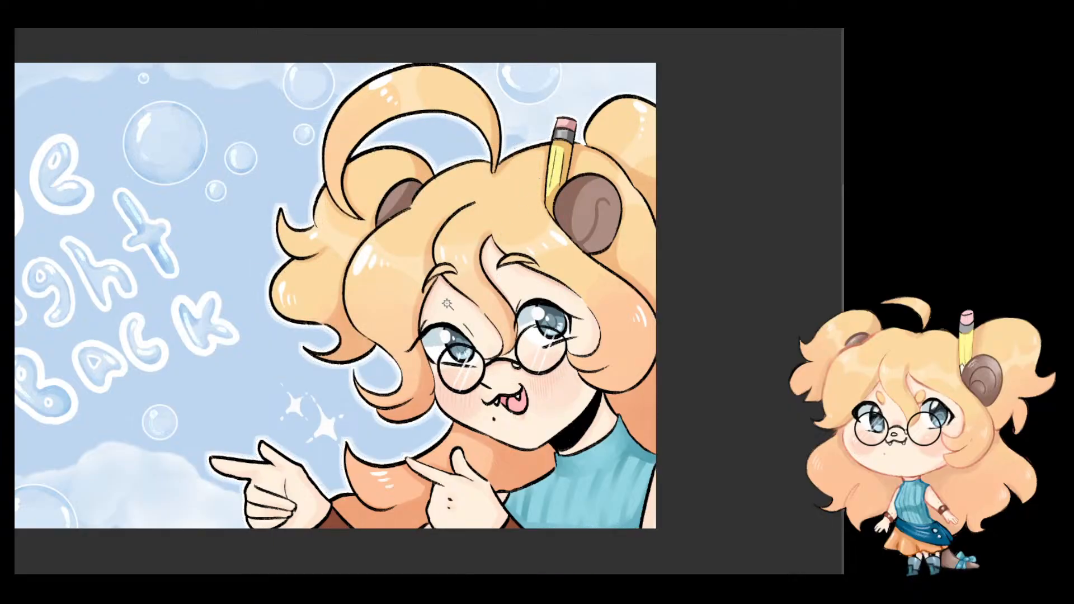
Step: Review the full illustration with its outlined character and save the file
left_click_drag(439, 370, 571, 375)
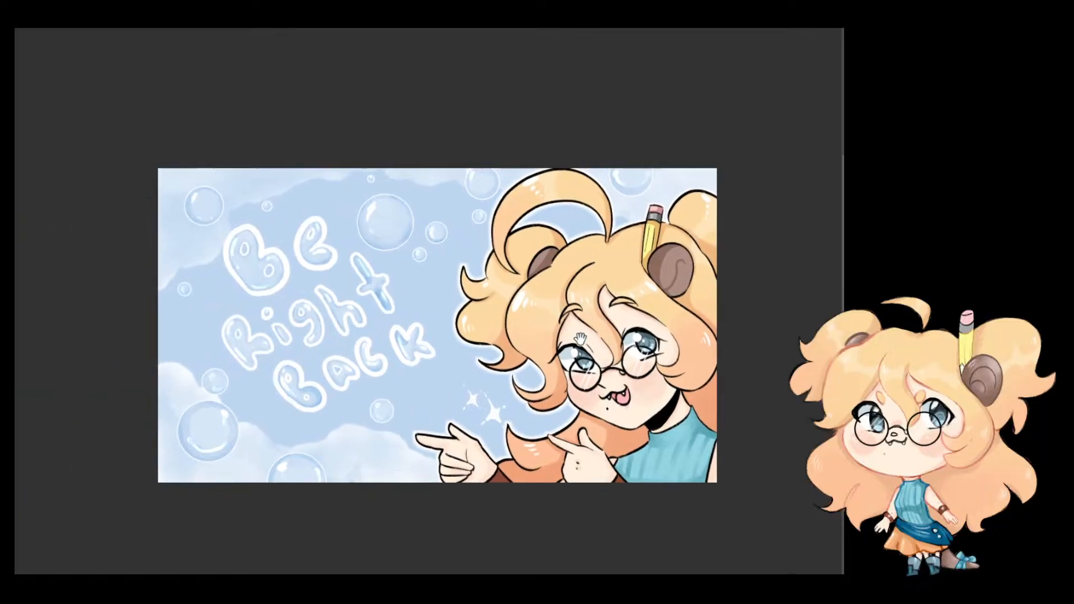
mouse_move(453, 315)
left_mouse_down()
mouse_move(487, 309)
mouse_move(455, 321)
left_mouse_up()
scroll(467, 311, "up", 1)
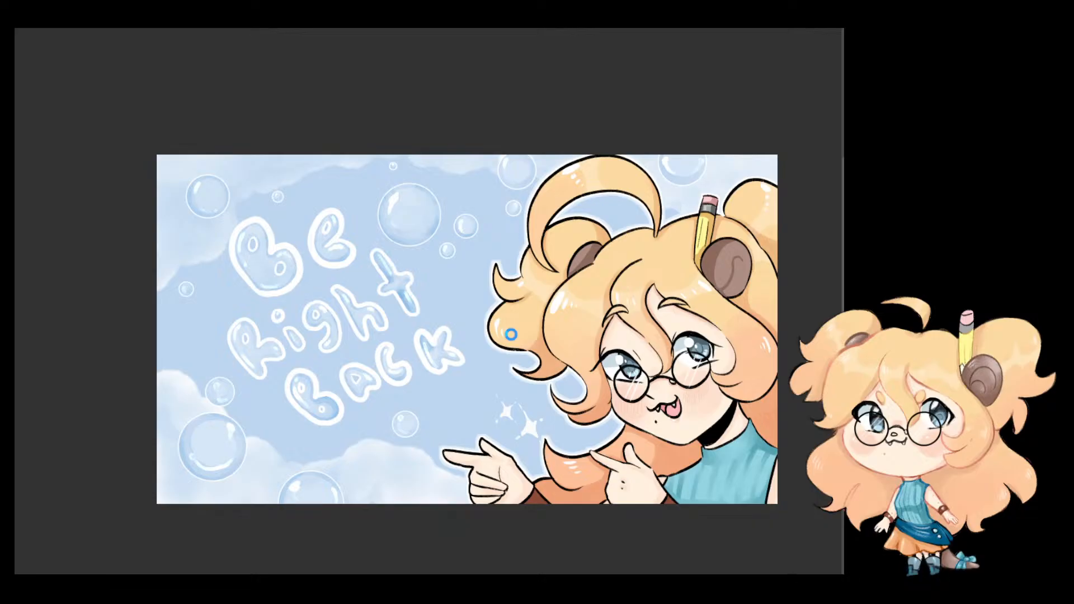
key("ctrl+s")
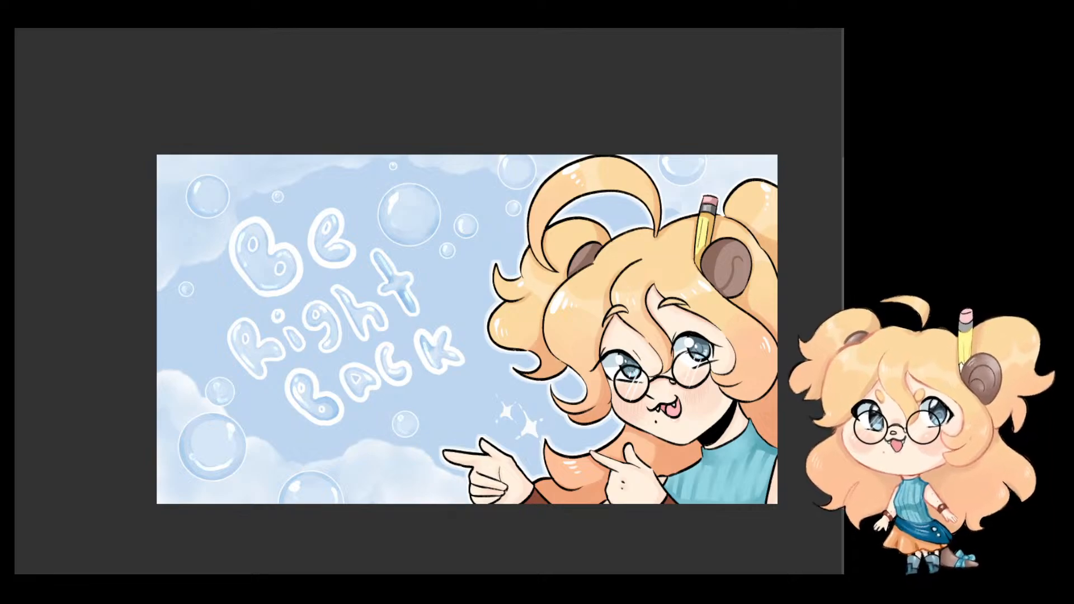
key("super+n")
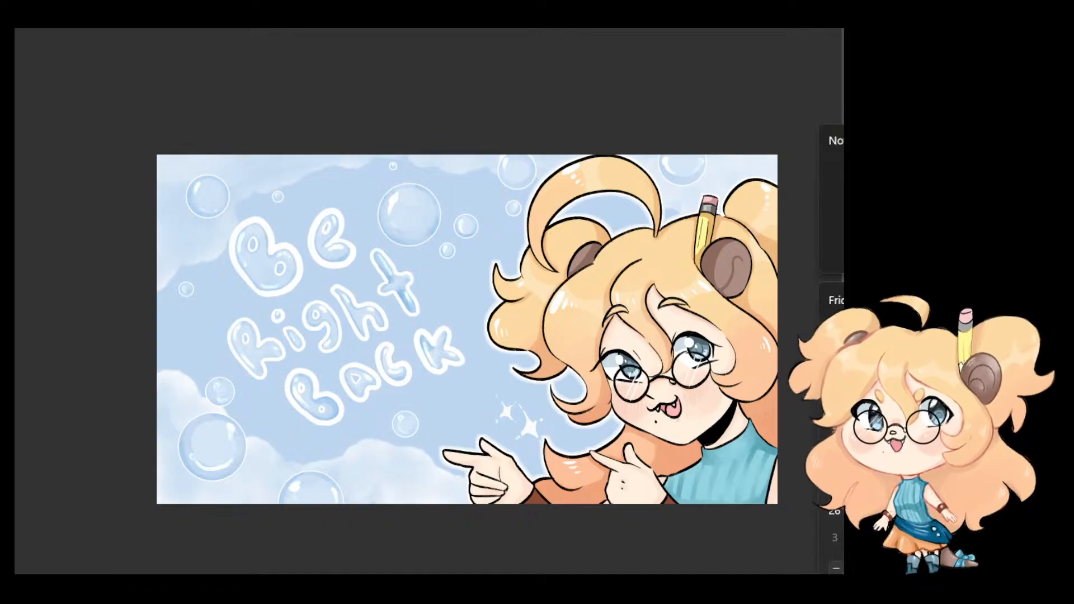
scroll(822, 526, "down", 2)
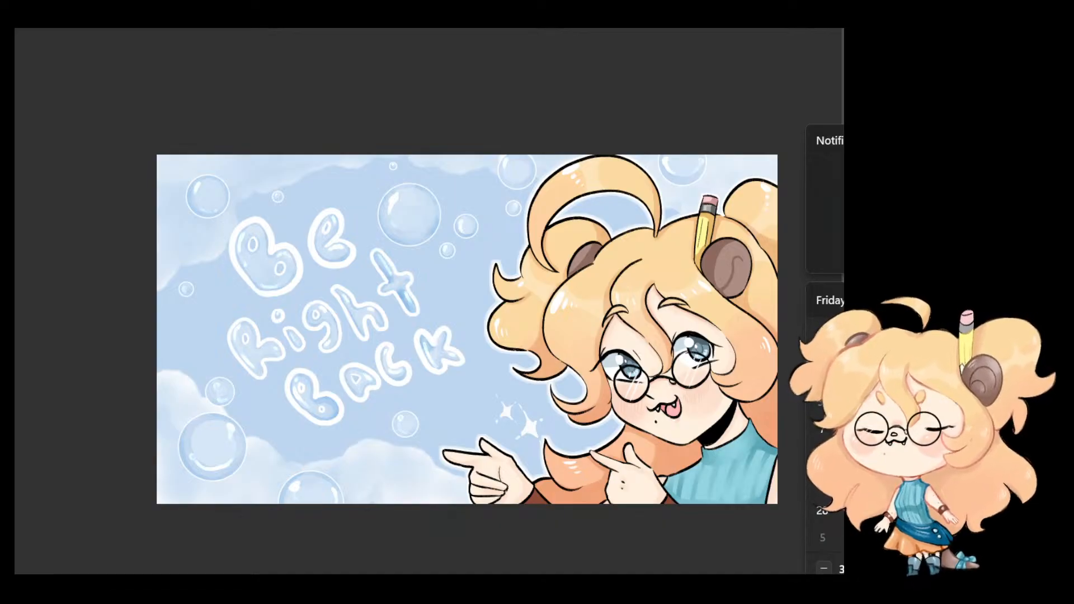
key("Escape")
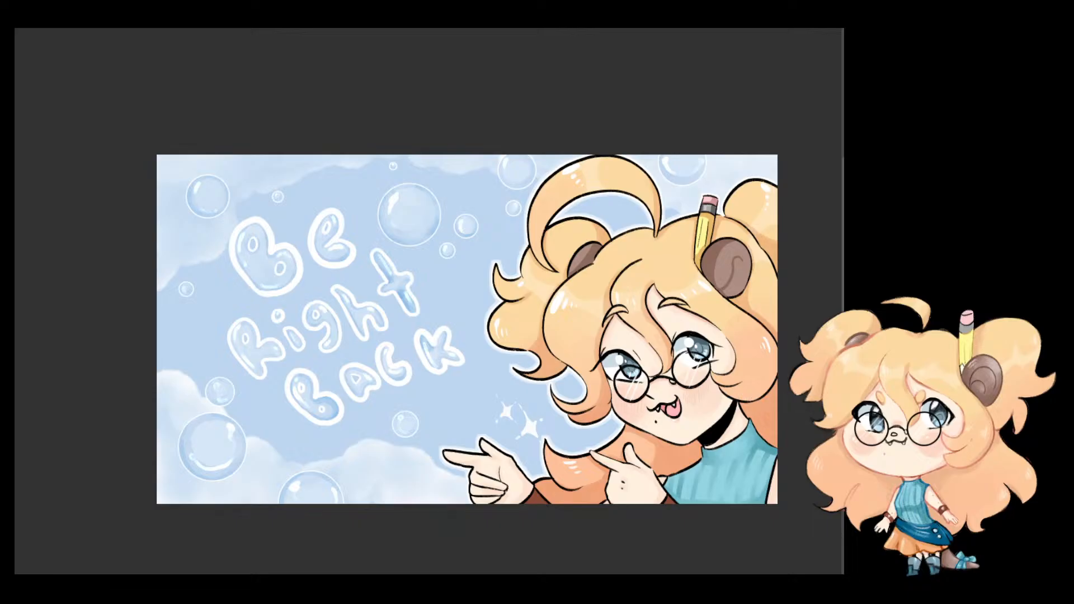
Step: Examine the "UMA MUSUME" racetrack illustration and compare it with the full "Be Right Back" illustration
scroll(436, 330, "up", 2)
scroll(436, 330, "down", 1)
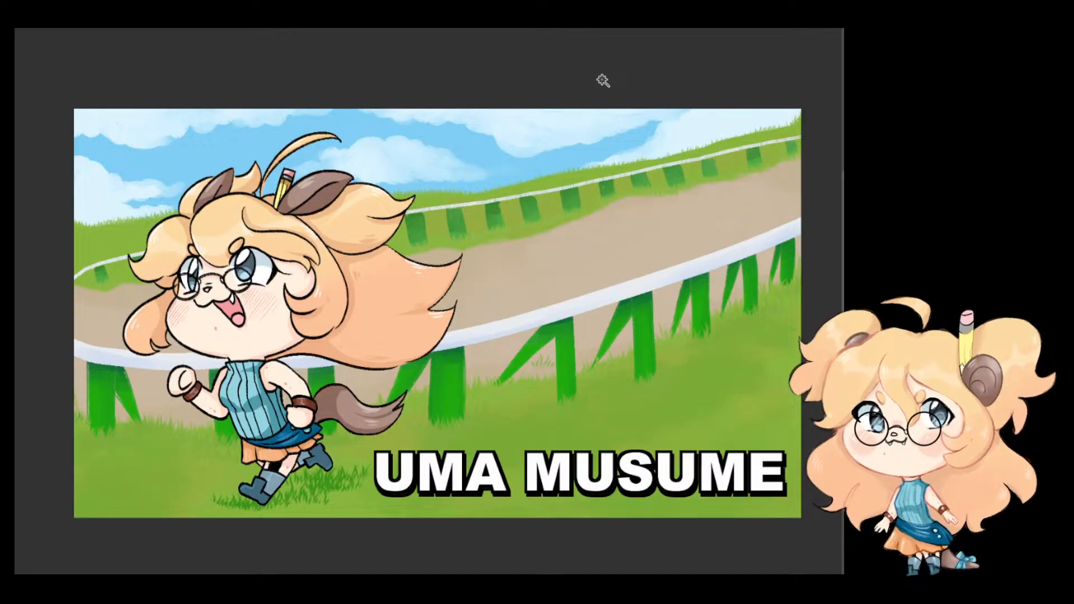
scroll(625, 134, "up", 3)
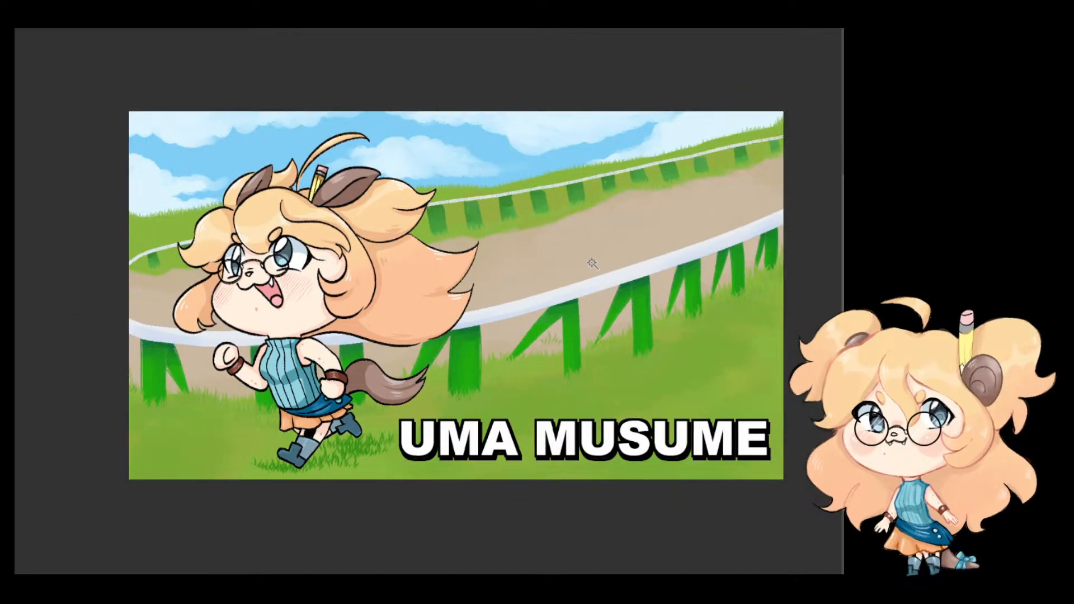
scroll(641, 235, "down", 2)
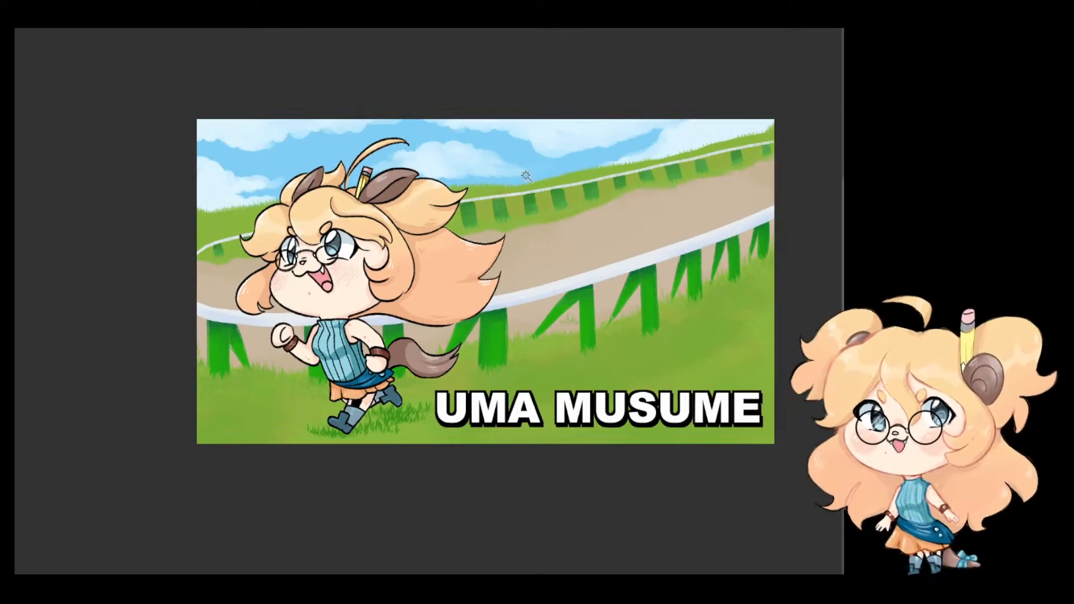
scroll(666, 163, "up", 1)
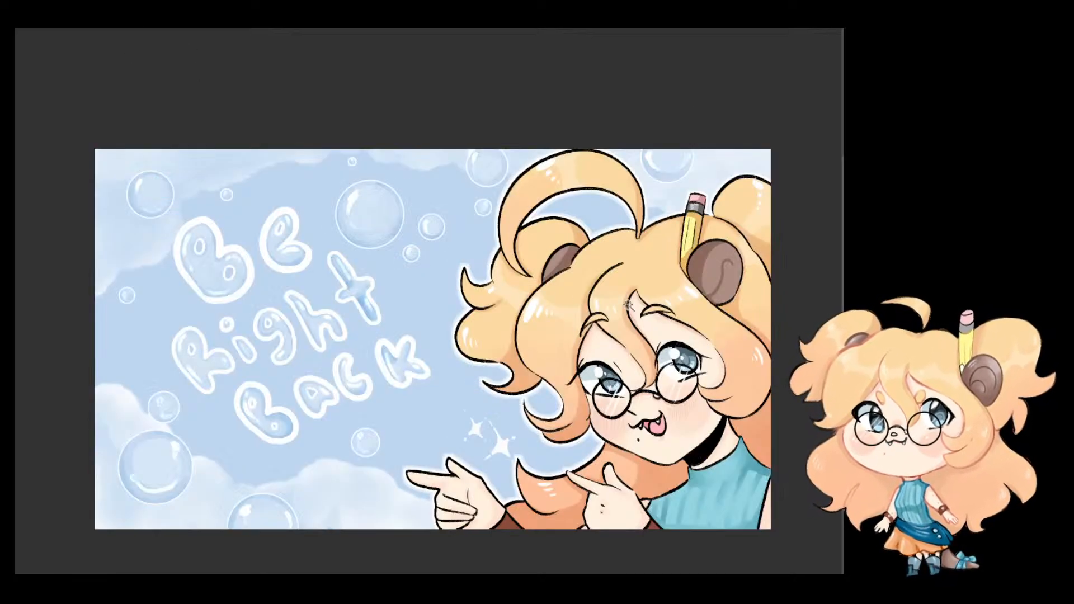
scroll(671, 271, "down", 2)
scroll(708, 225, "up", 1)
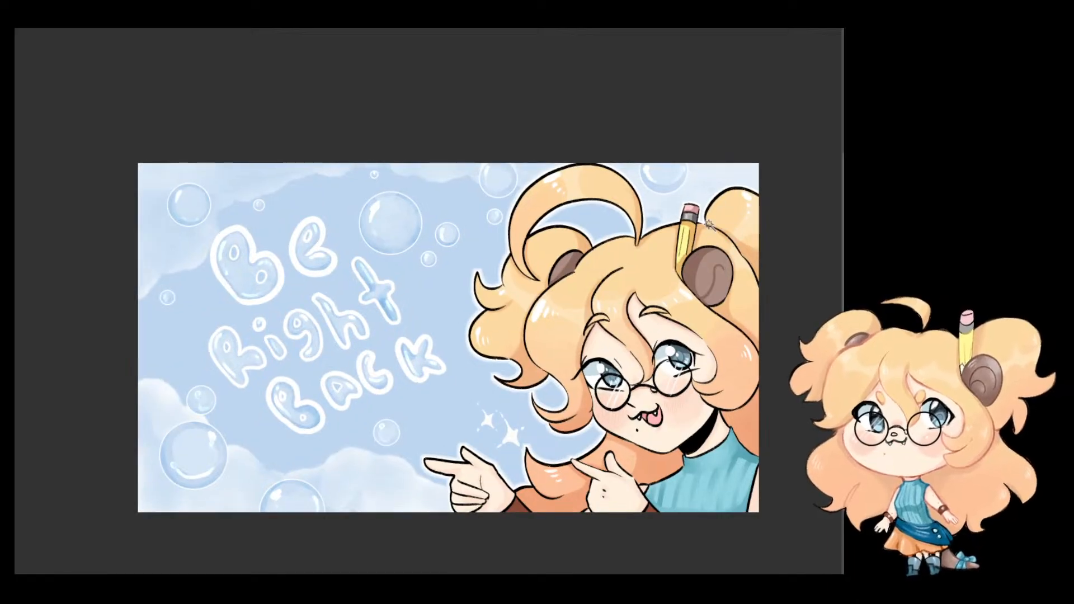